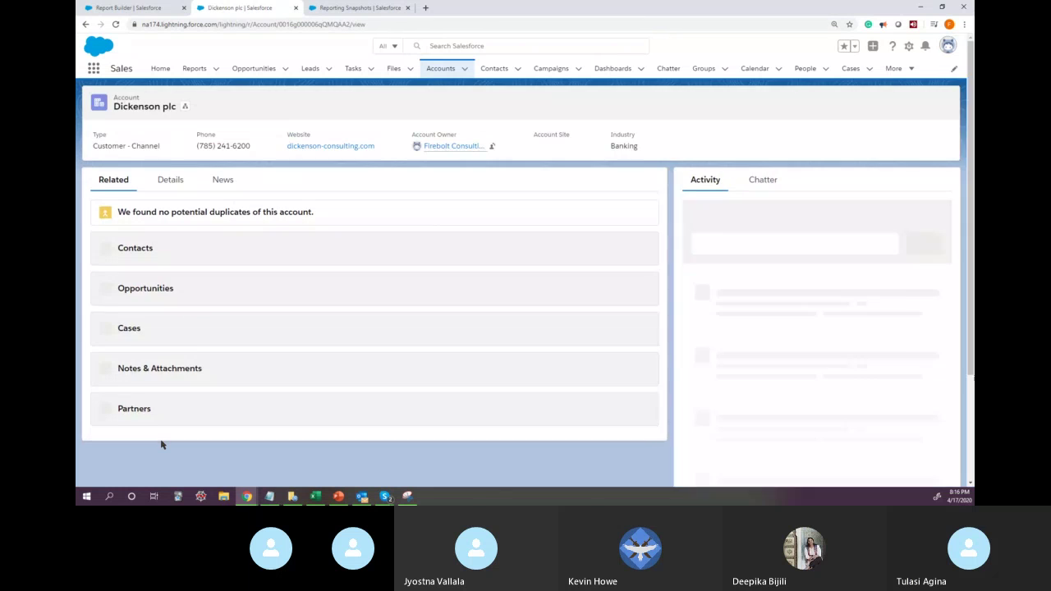
# Review the Dickenson plc account's details and compare them with the recently viewed contacts list
pyautogui.click(170, 181)
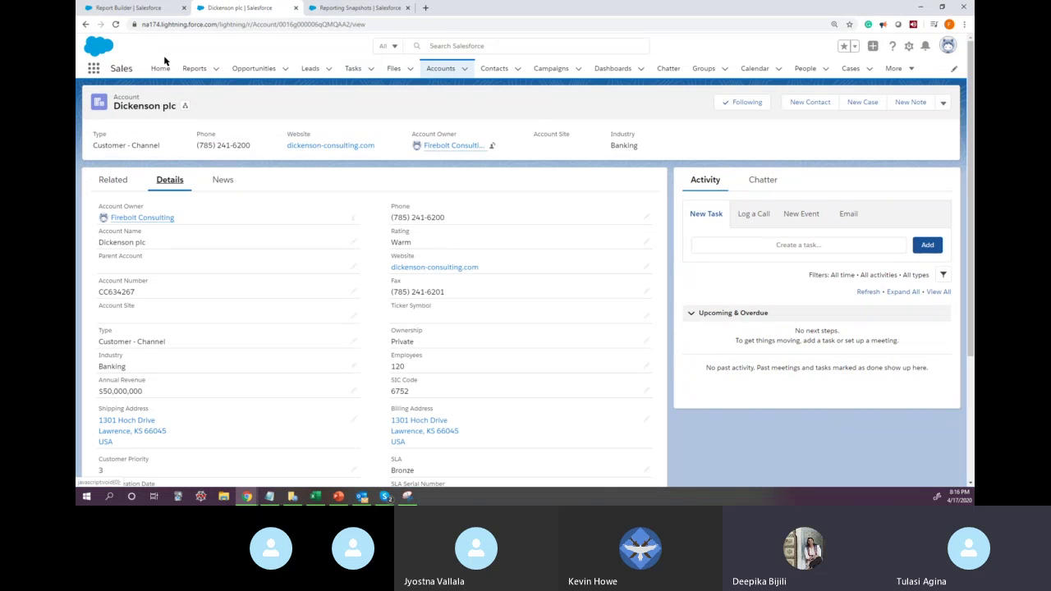
pyautogui.click(494, 68)
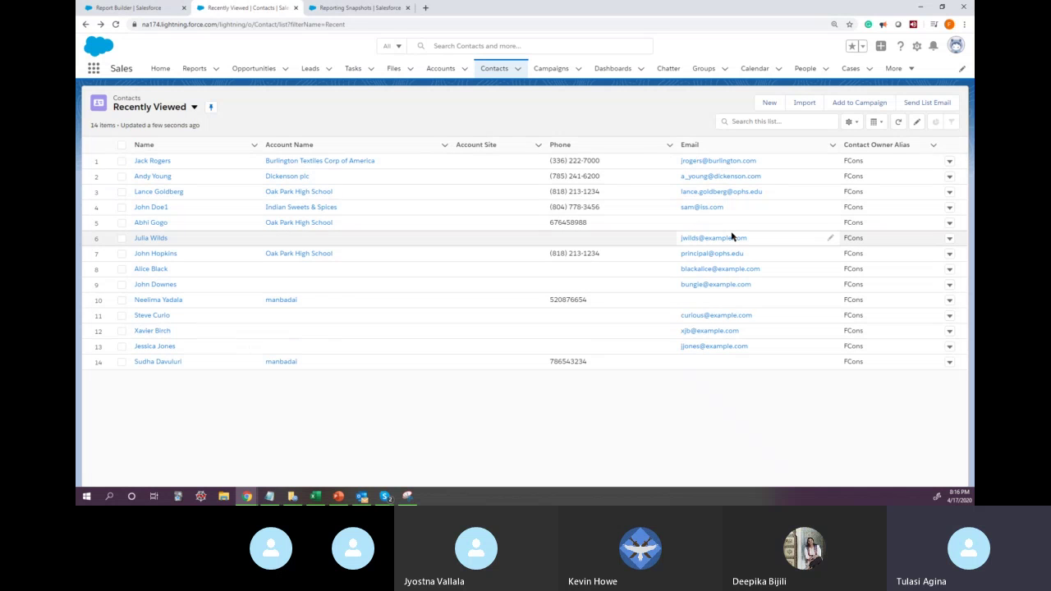
pyautogui.click(285, 177)
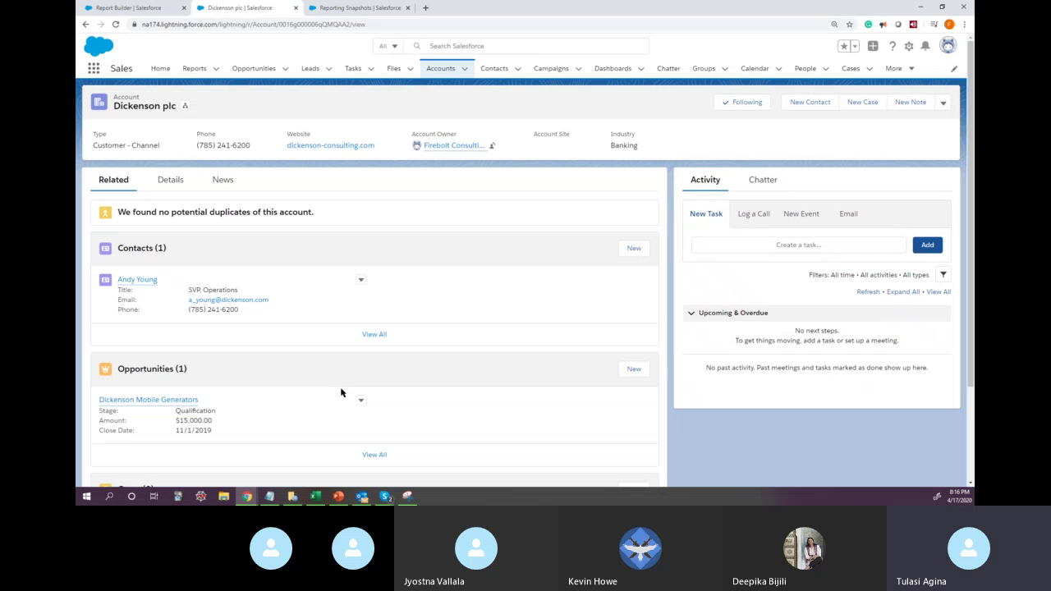
pyautogui.click(170, 180)
pyautogui.moveTo(362, 496)
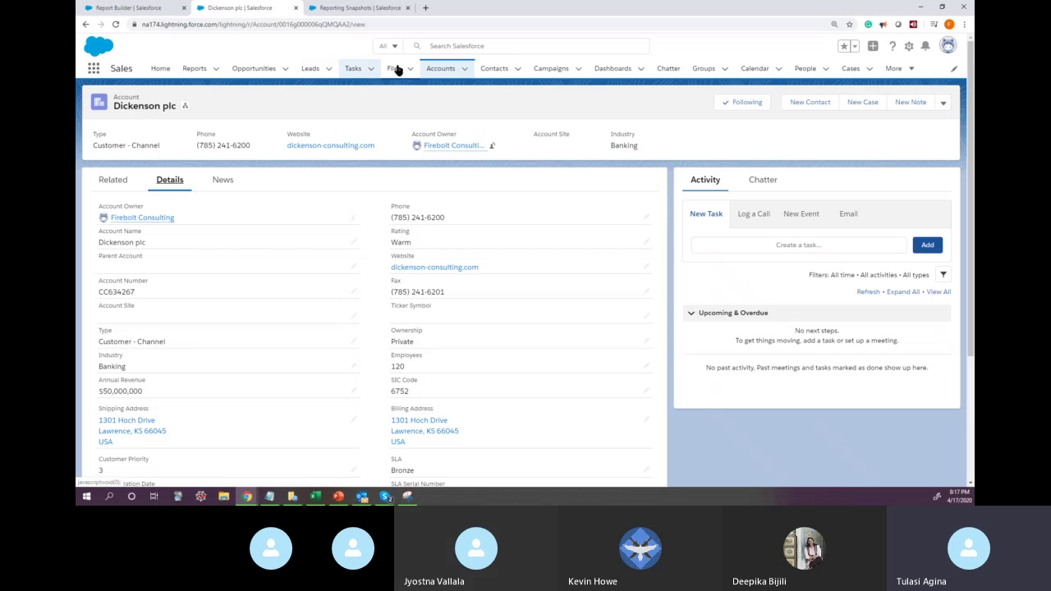
pyautogui.click(493, 69)
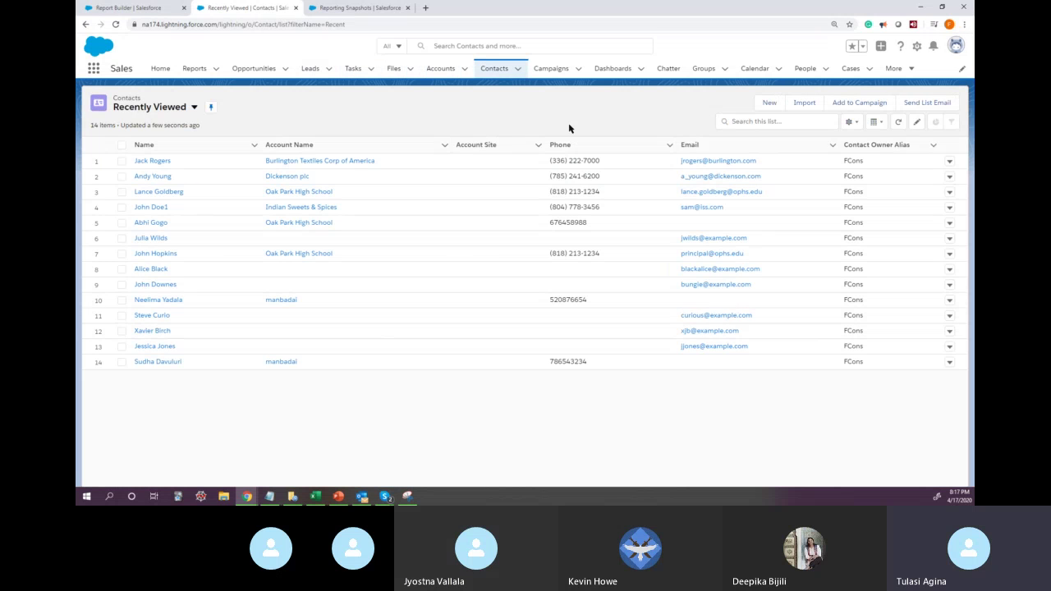
pyautogui.click(744, 331)
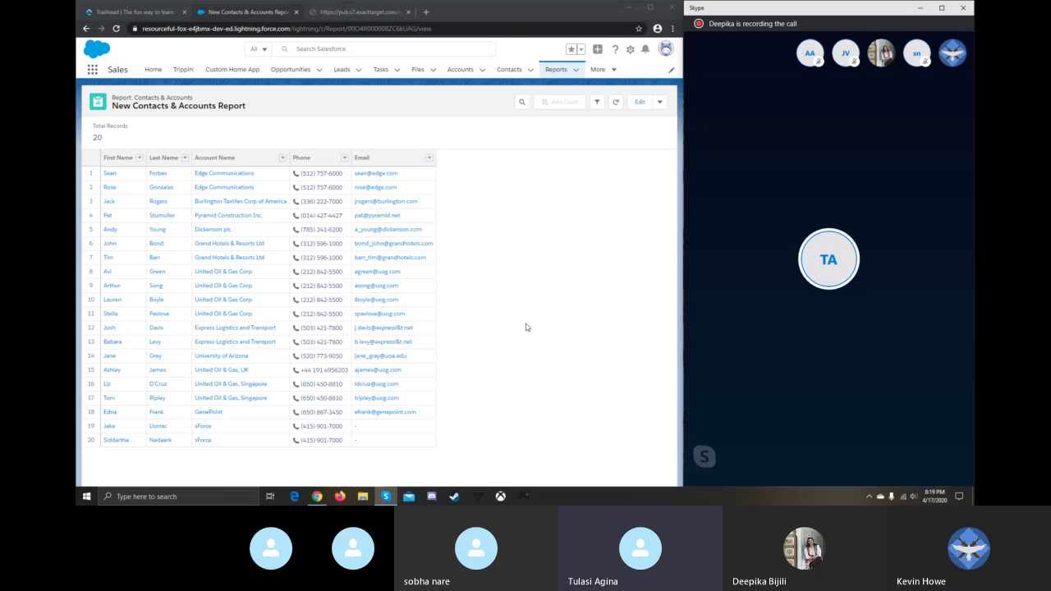
# Stop sharing the screen in the Skype call
pyautogui.moveTo(768, 384)
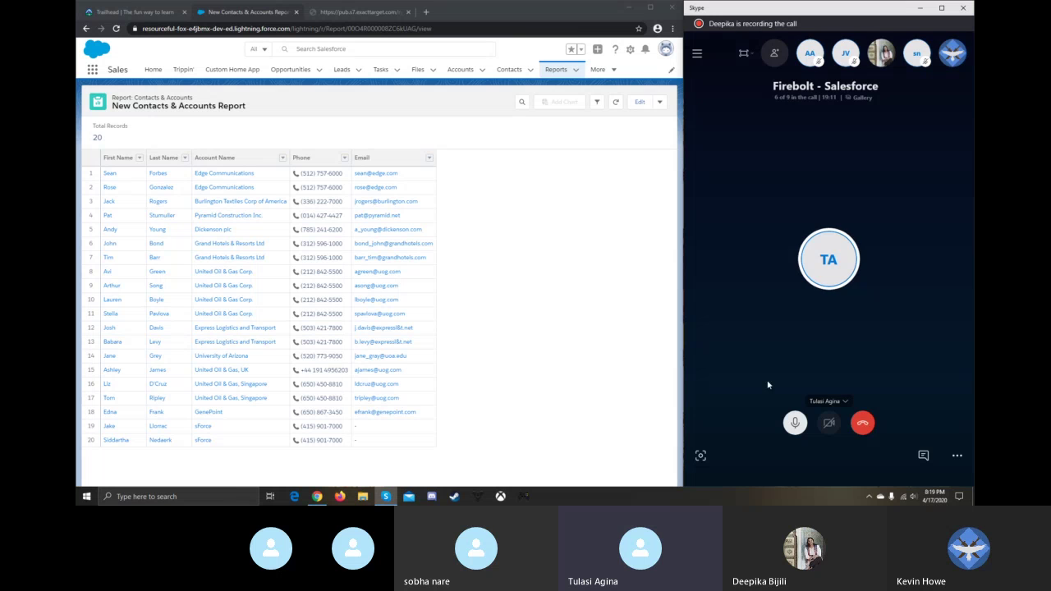
pyautogui.click(957, 455)
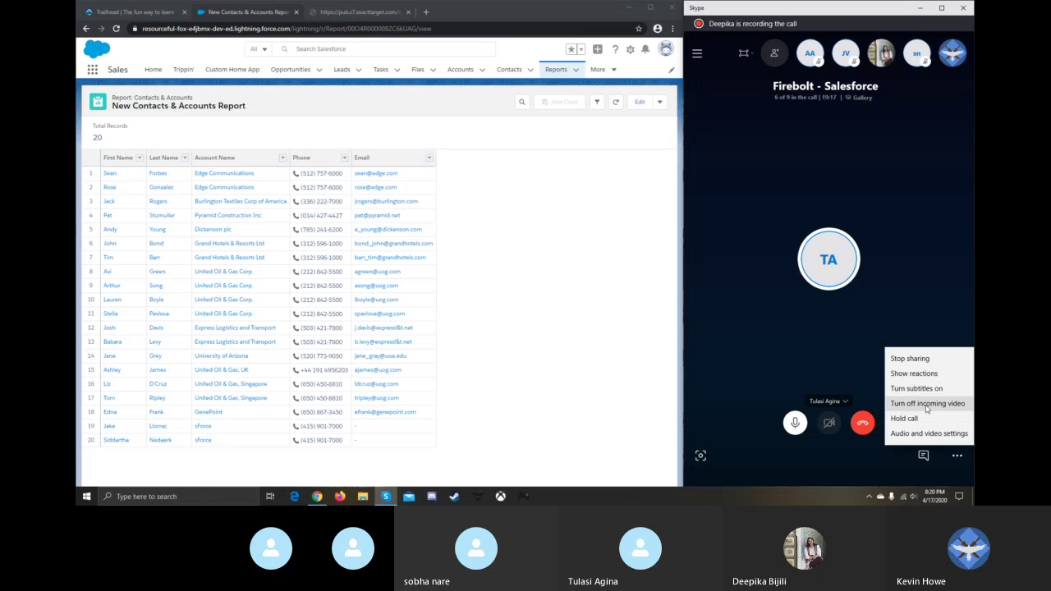
pyautogui.click(924, 360)
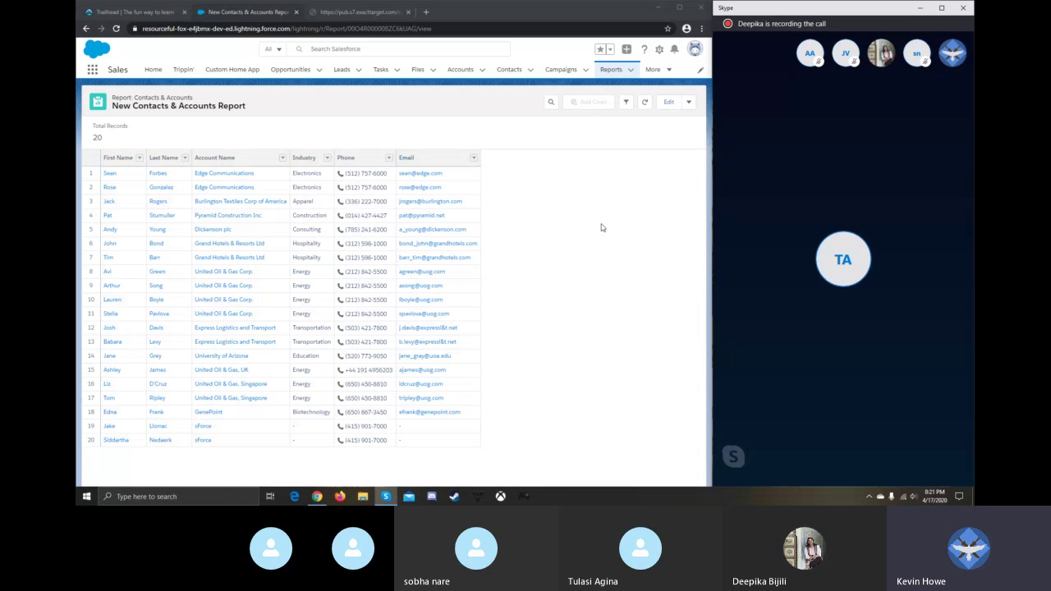
pyautogui.moveTo(882, 404)
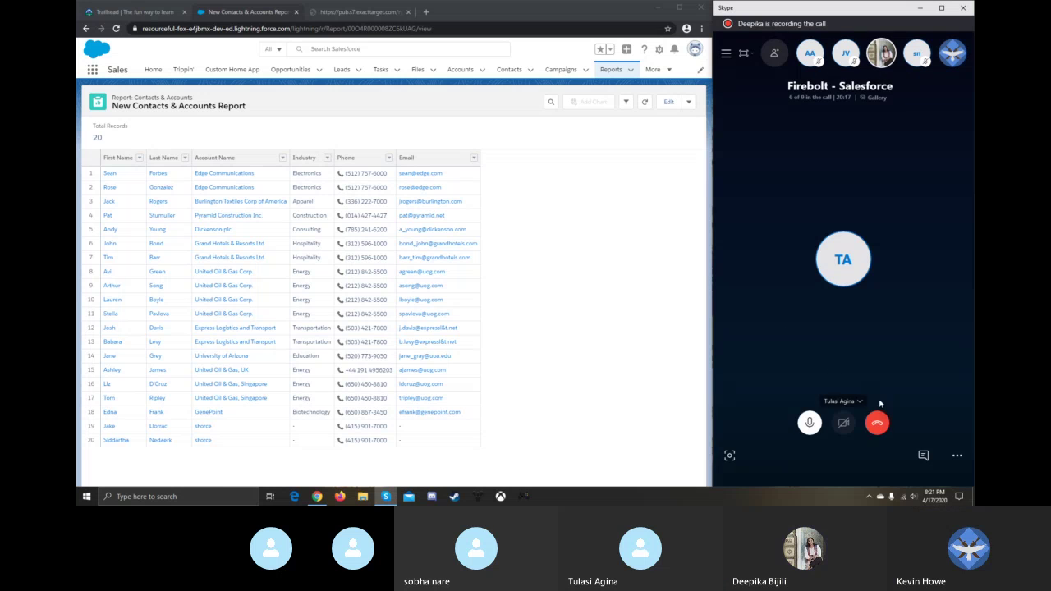
pyautogui.click(957, 455)
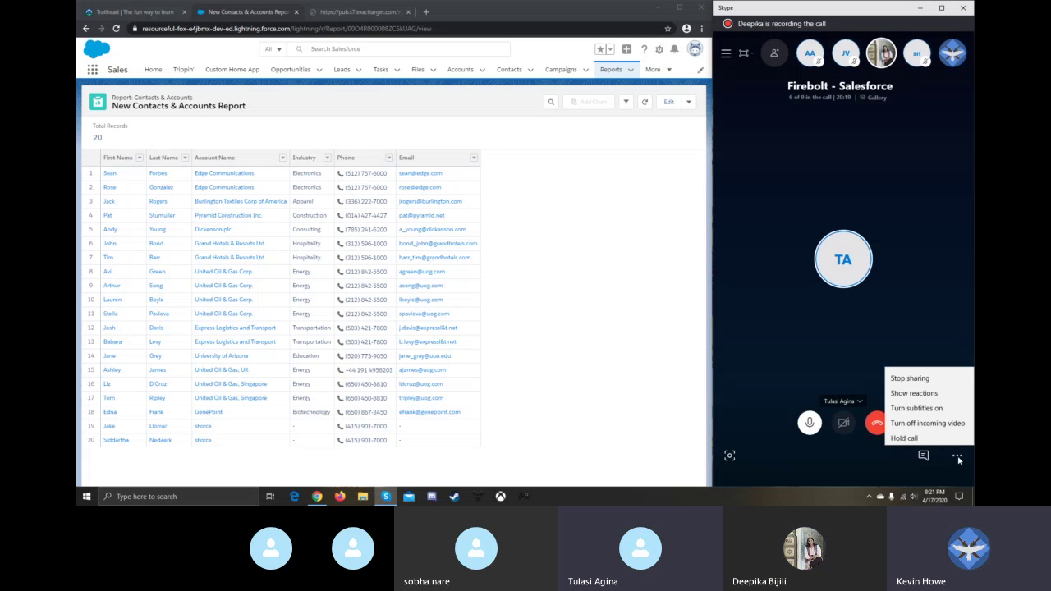
pyautogui.click(910, 359)
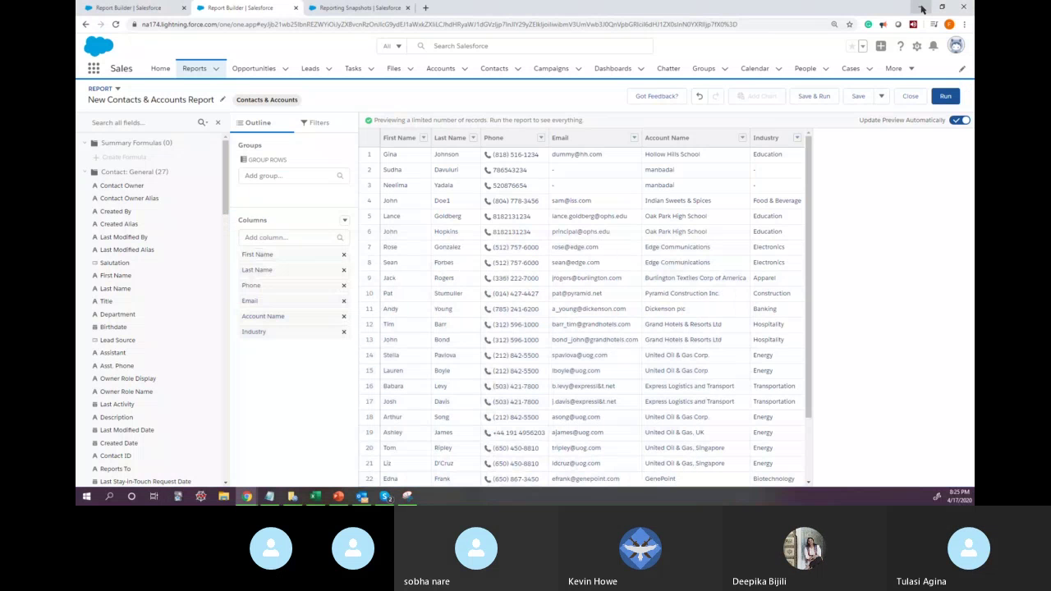
# Rename the New Contacts & Accounts Report as "Contact w/ Account Info"
pyautogui.click(920, 8)
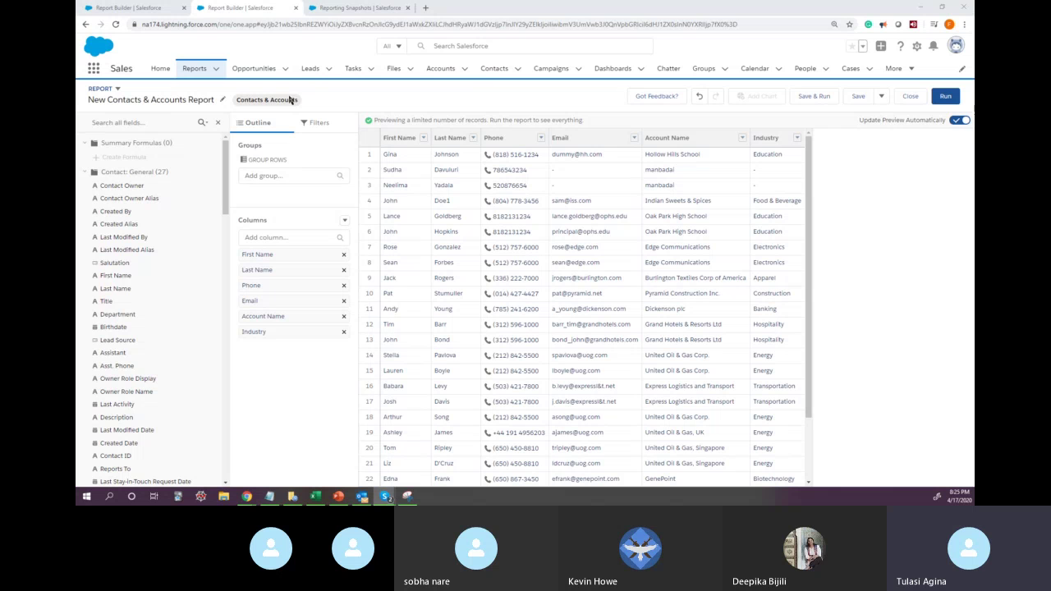
pyautogui.click(222, 104)
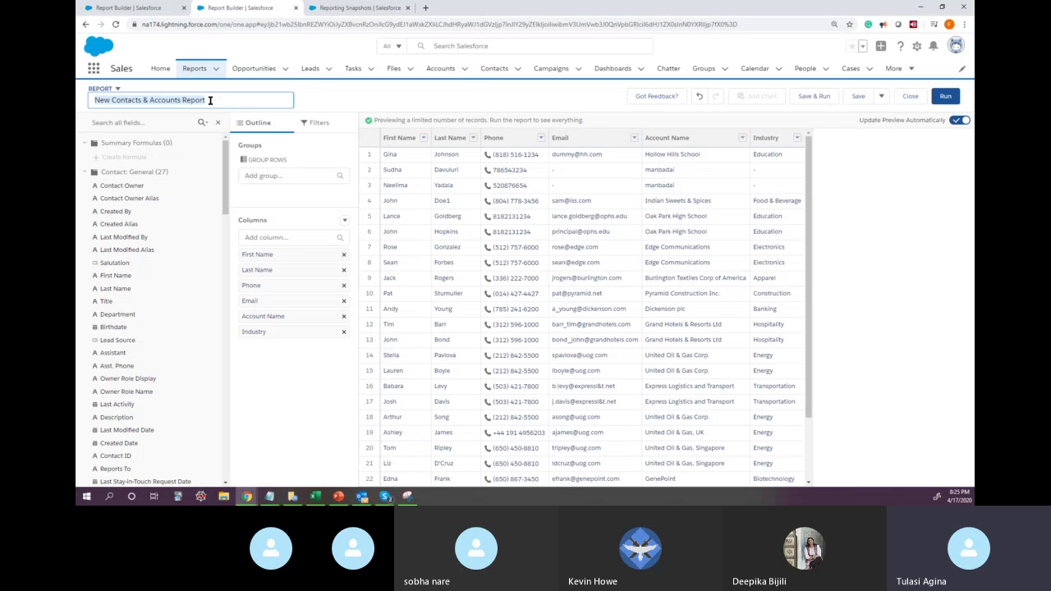
pyautogui.click(210, 100)
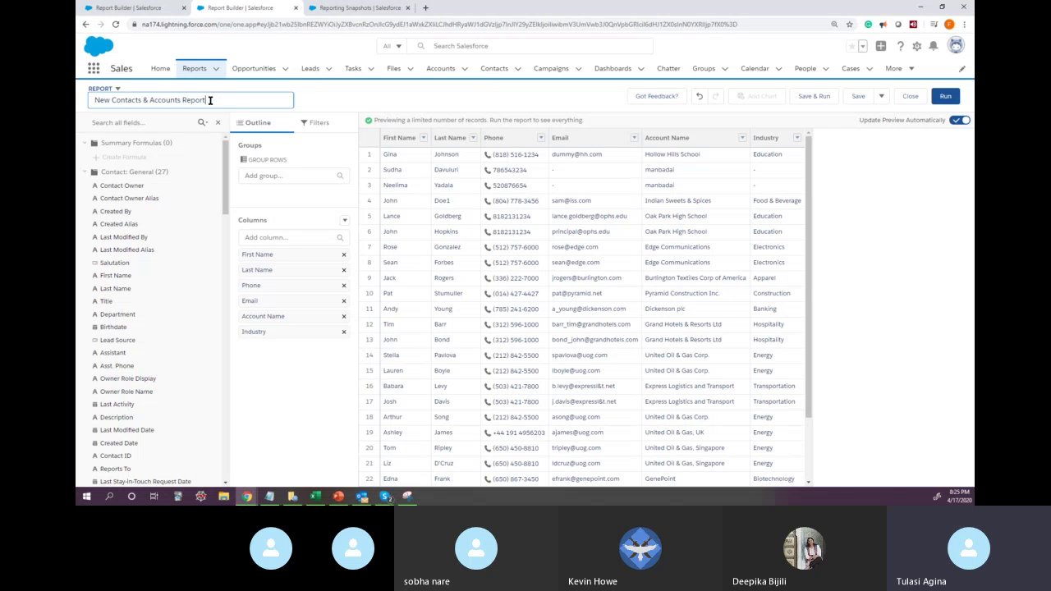
pyautogui.tripleClick(210, 100)
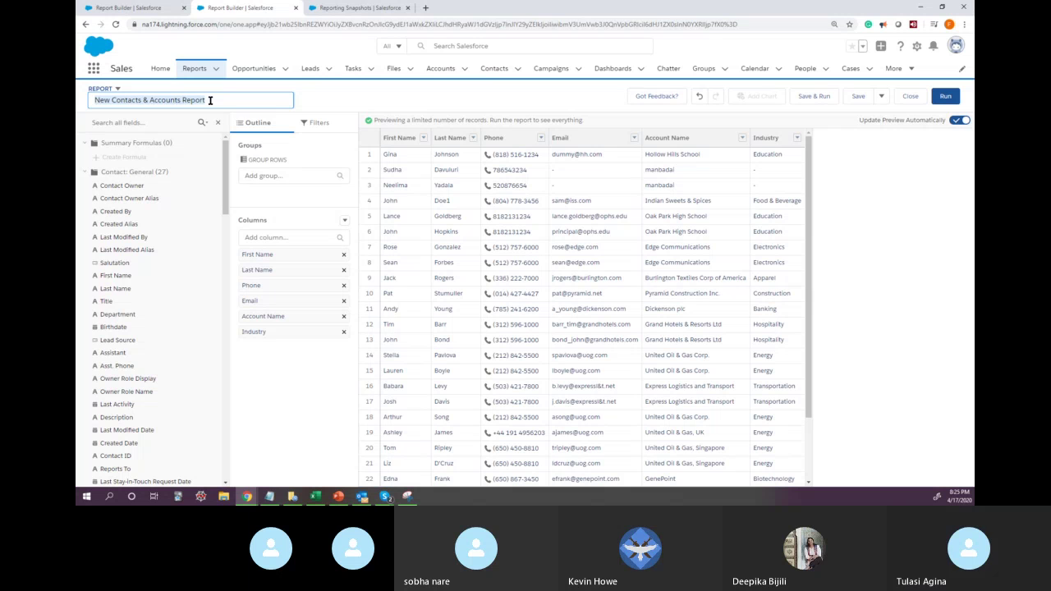
pyautogui.write('Contact w')
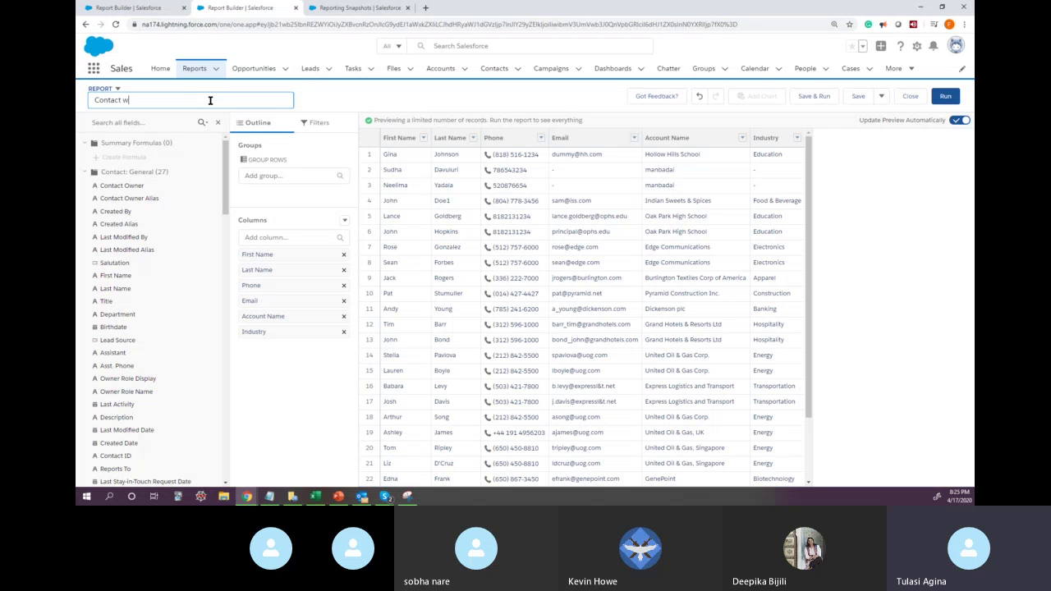
pyautogui.write('/ Account Info')
pyautogui.click(358, 106)
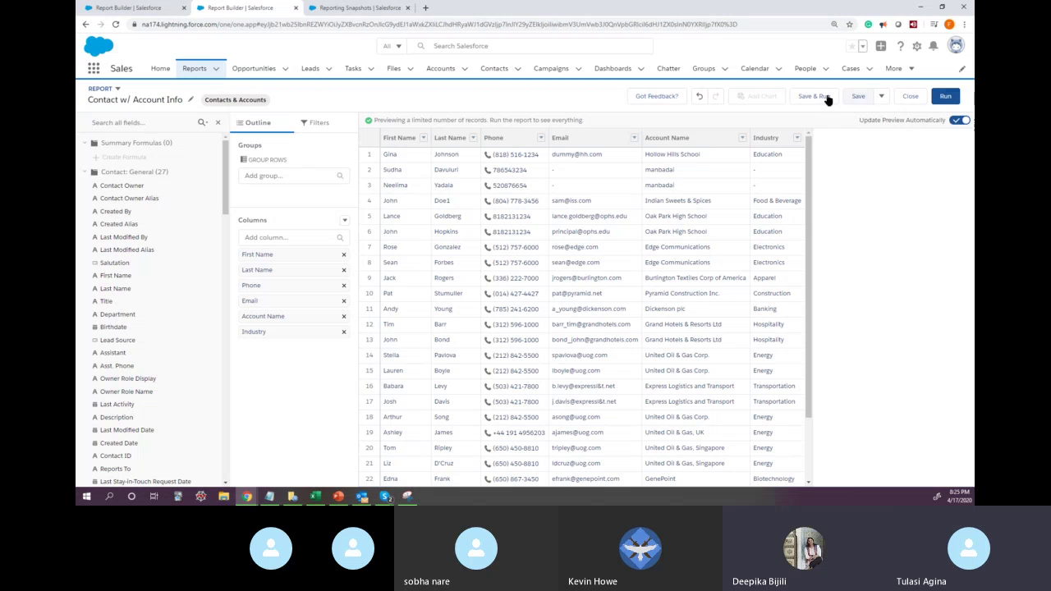
# Start saving the report, letting its unique name be generated automatically and entering "Contact w/ Account Info" as the description
pyautogui.click(858, 96)
pyautogui.hotkey('ctrl', 'c')
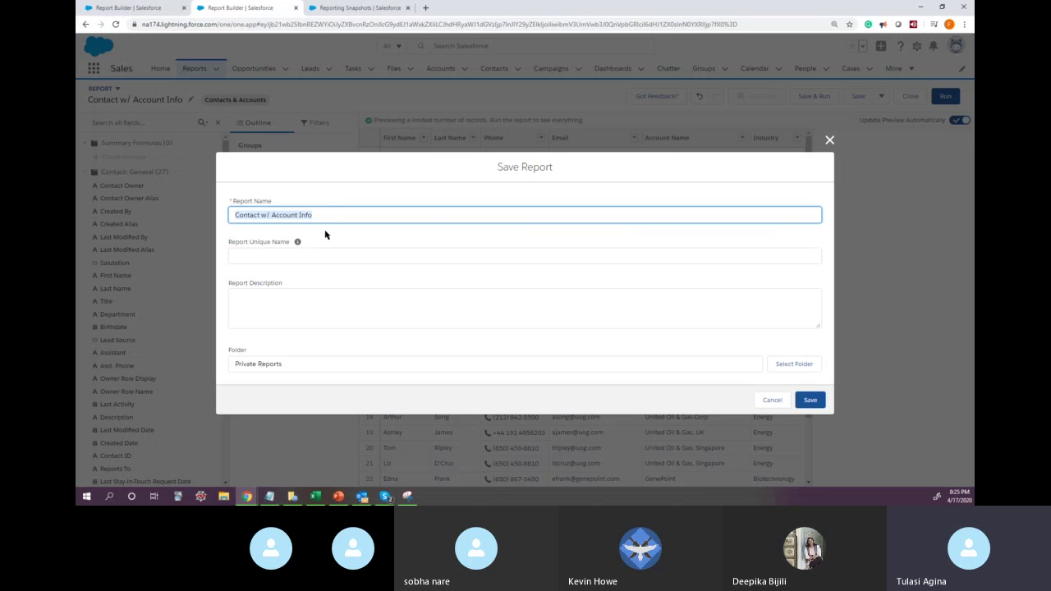
pyautogui.click(322, 254)
pyautogui.write('Contact w/ Account InfoLrr')
pyautogui.hotkey('ctrl', 'a')
pyautogui.press('BackSpace')
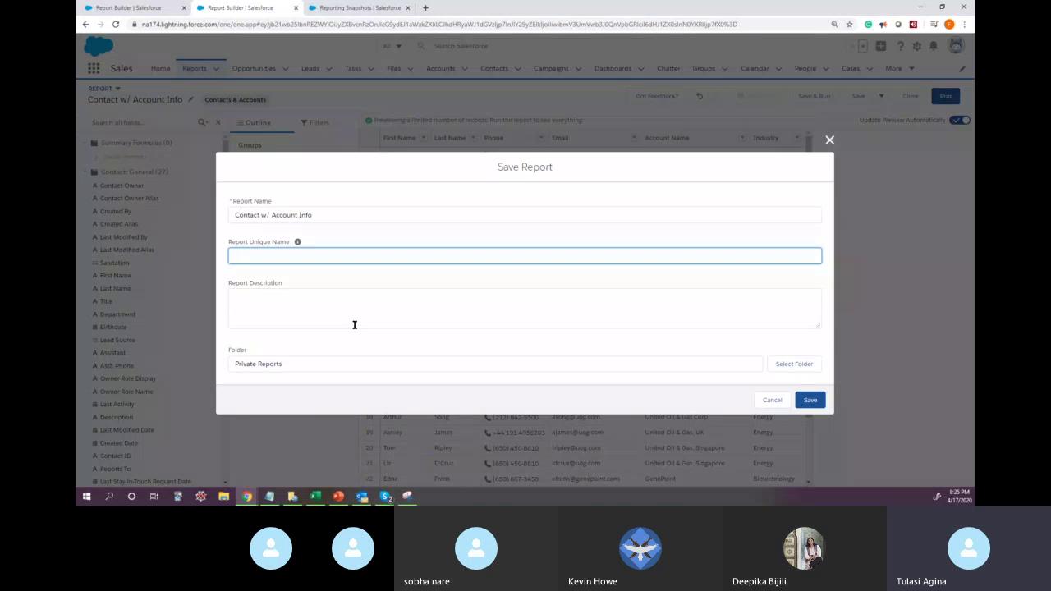
pyautogui.click(336, 211)
pyautogui.moveTo(297, 241)
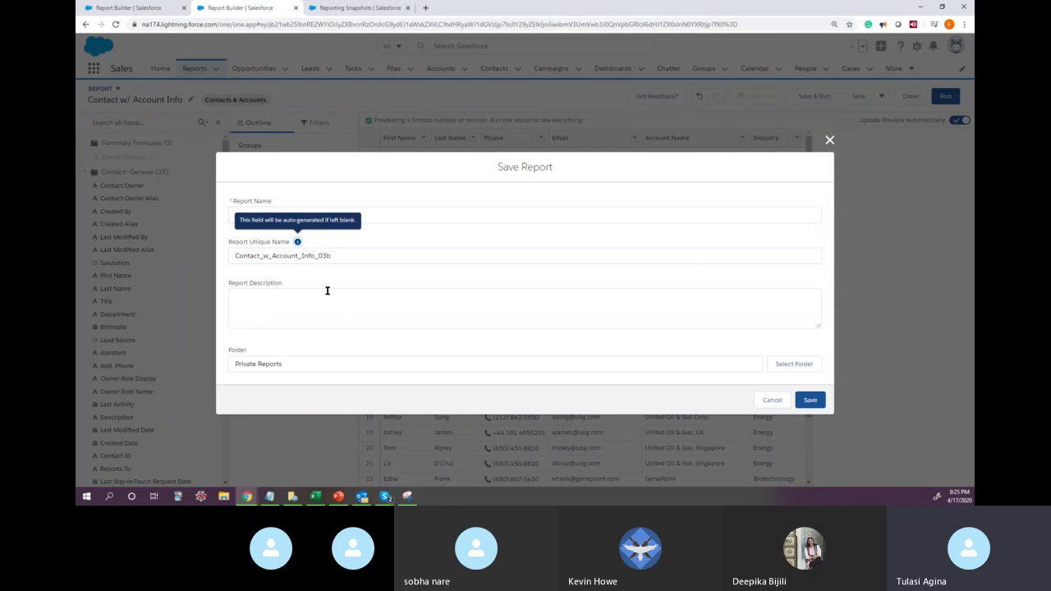
pyautogui.click(356, 257)
pyautogui.click(244, 310)
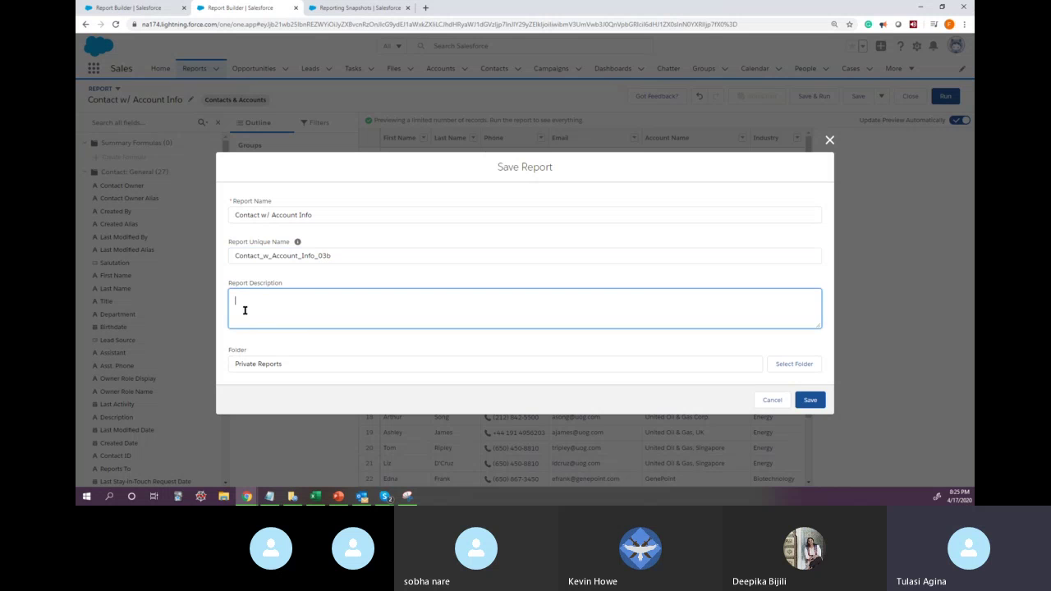
pyautogui.hotkey('ctrl', 'v')
# Create a report folder labelled "Contact Reports for Sales People" and save the report in it
pyautogui.click(353, 366)
pyautogui.click(805, 363)
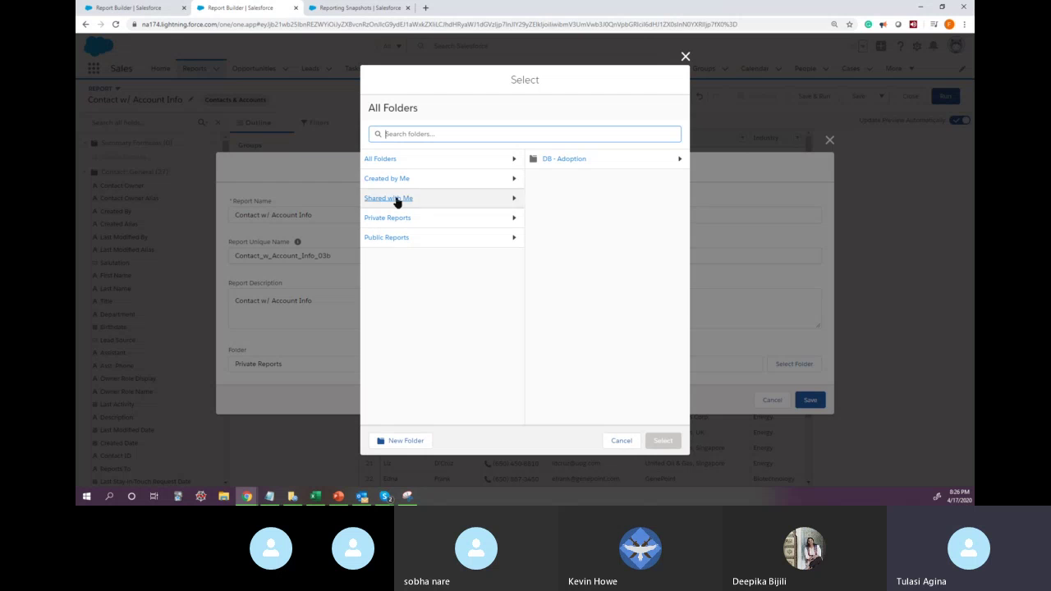
pyautogui.click(406, 441)
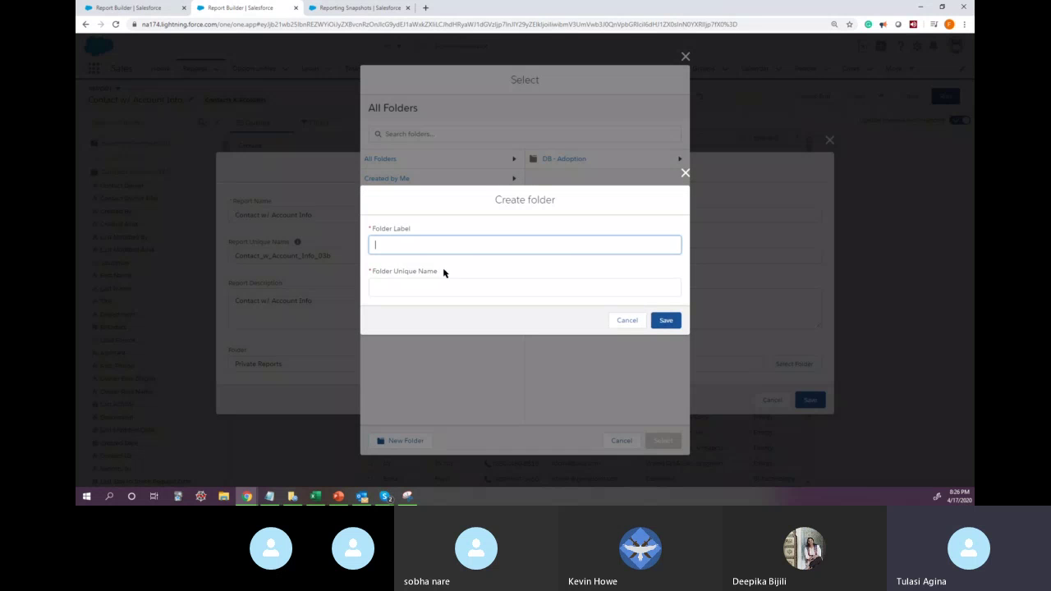
pyautogui.write('Contact ')
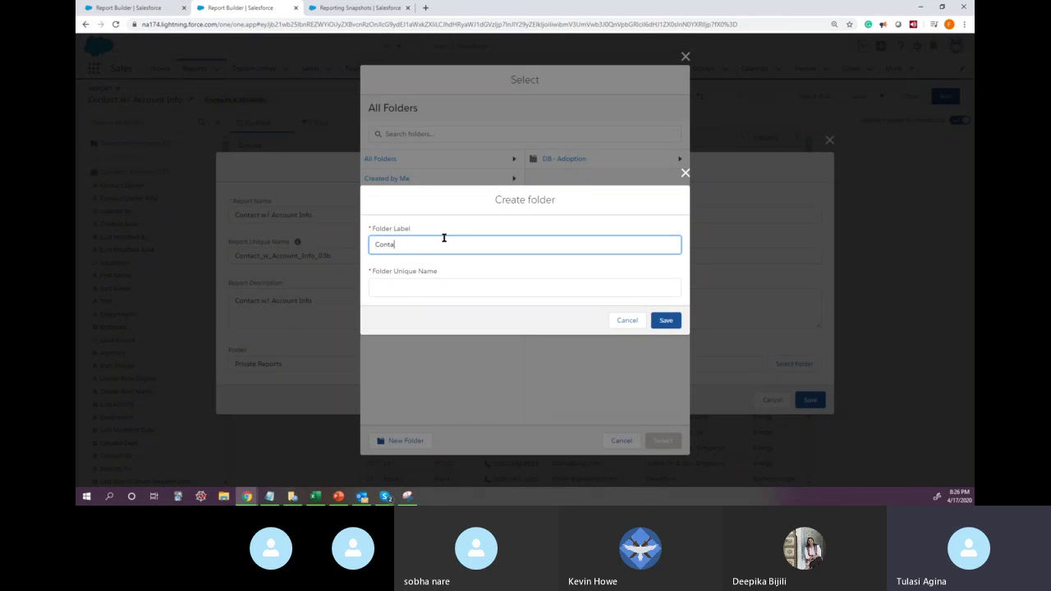
pyautogui.write('Reports for Sales People')
pyautogui.press('Tab')
pyautogui.click(665, 320)
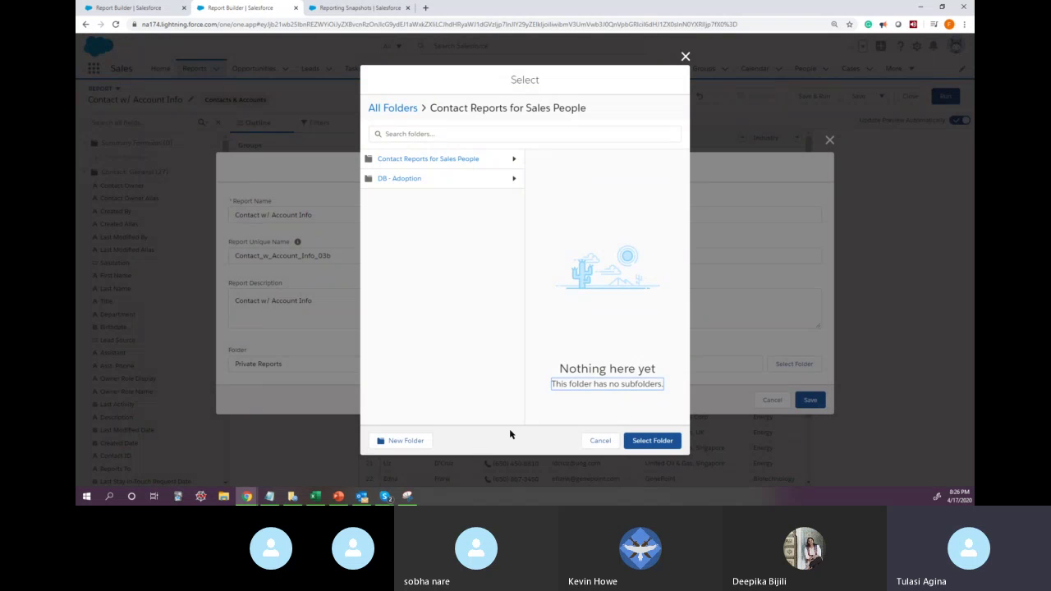
pyautogui.click(655, 449)
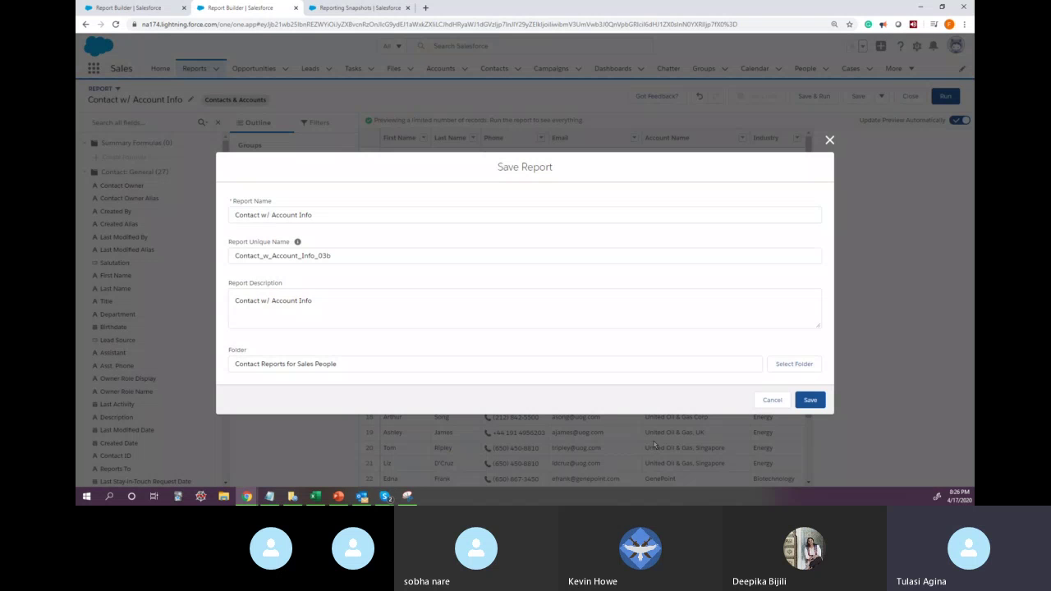
pyautogui.click(809, 401)
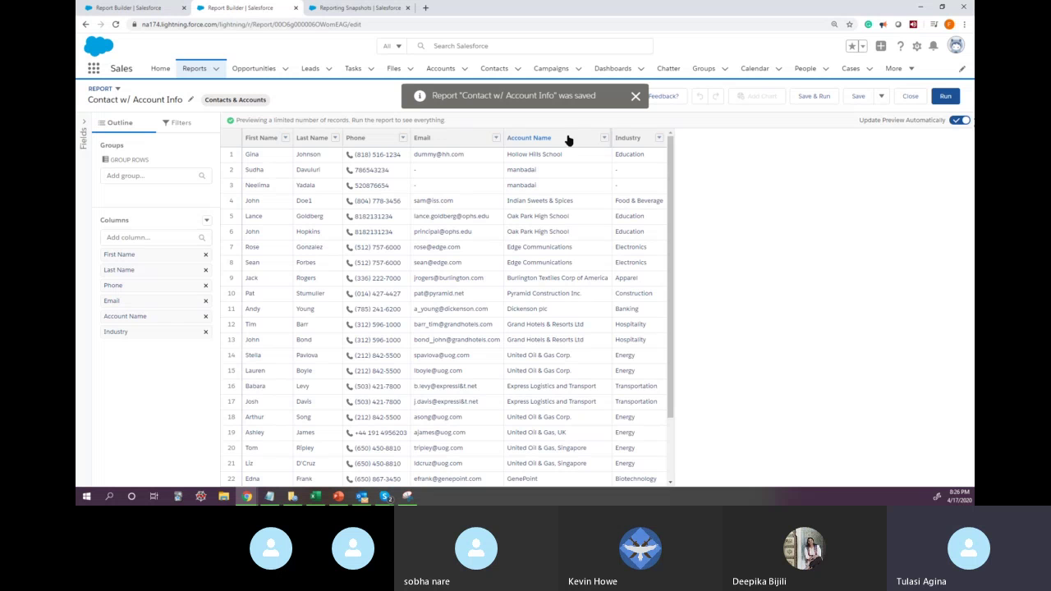
# Dismiss the save notification and close the feedback survey page
pyautogui.click(636, 96)
pyautogui.click(633, 97)
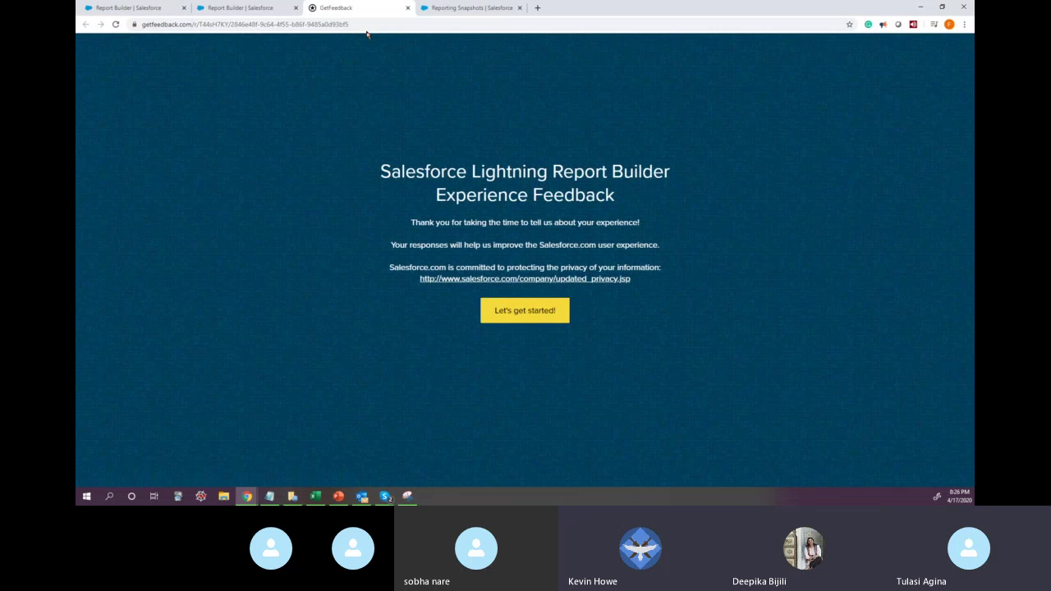
pyautogui.click(407, 7)
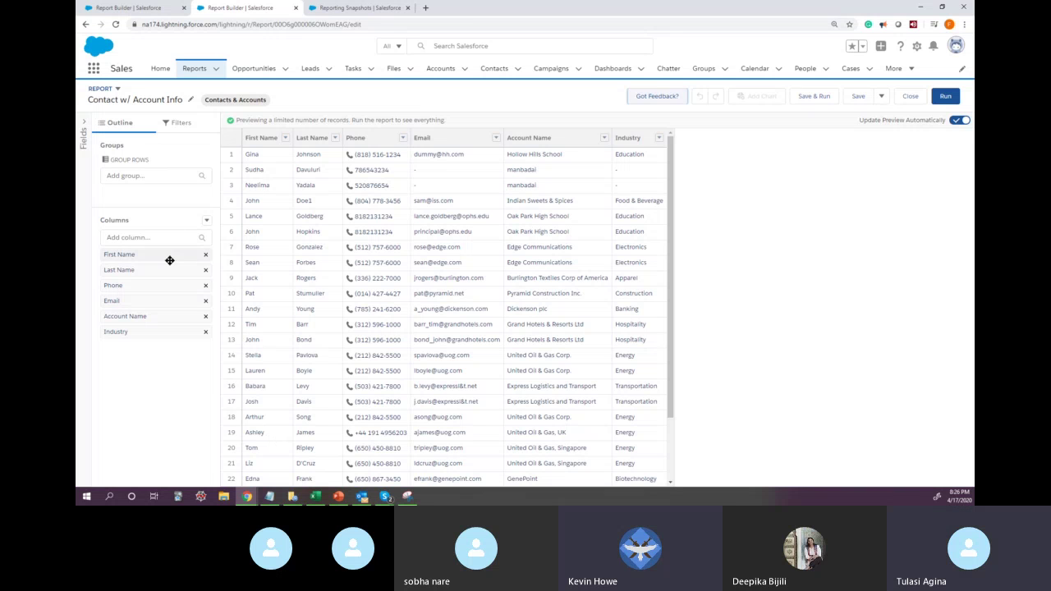
pyautogui.click(207, 221)
pyautogui.click(180, 370)
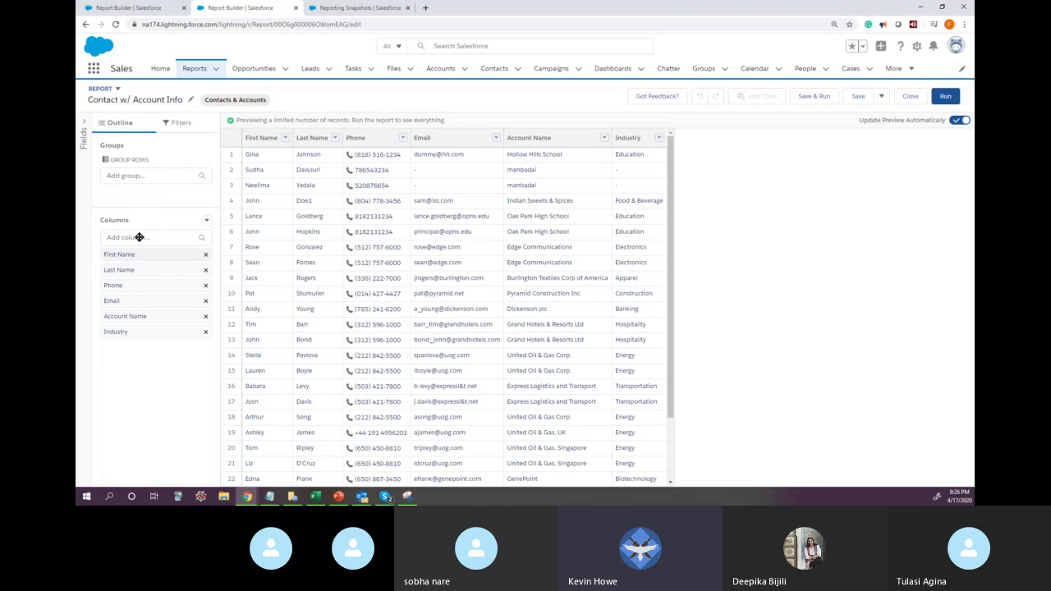
pyautogui.click(140, 176)
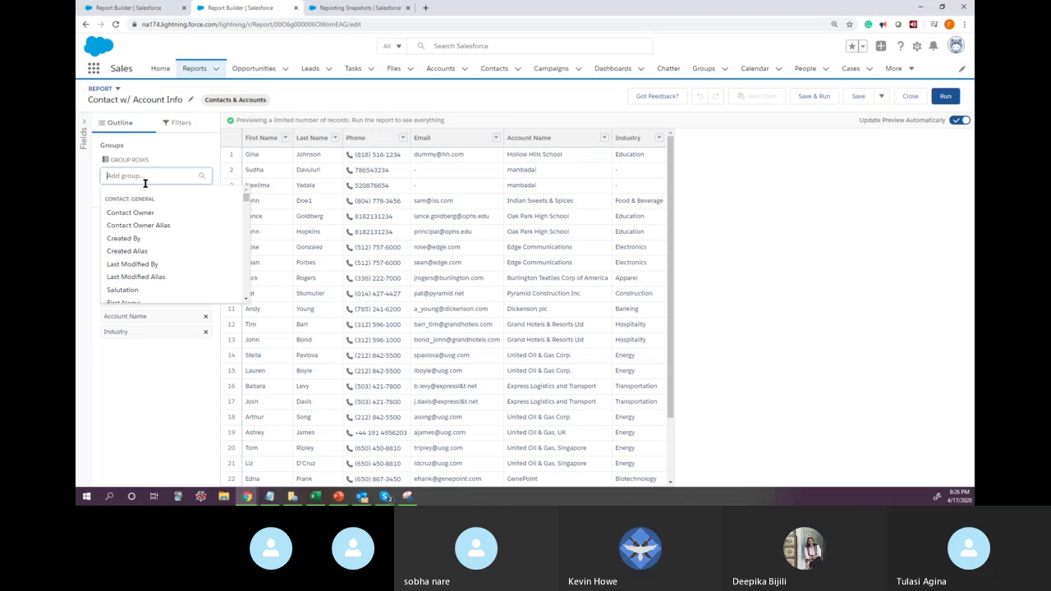
pyautogui.click(173, 342)
# Start a row-level formula column named "FullName" with the description "FullName" and Text as the formula output type
pyautogui.click(207, 220)
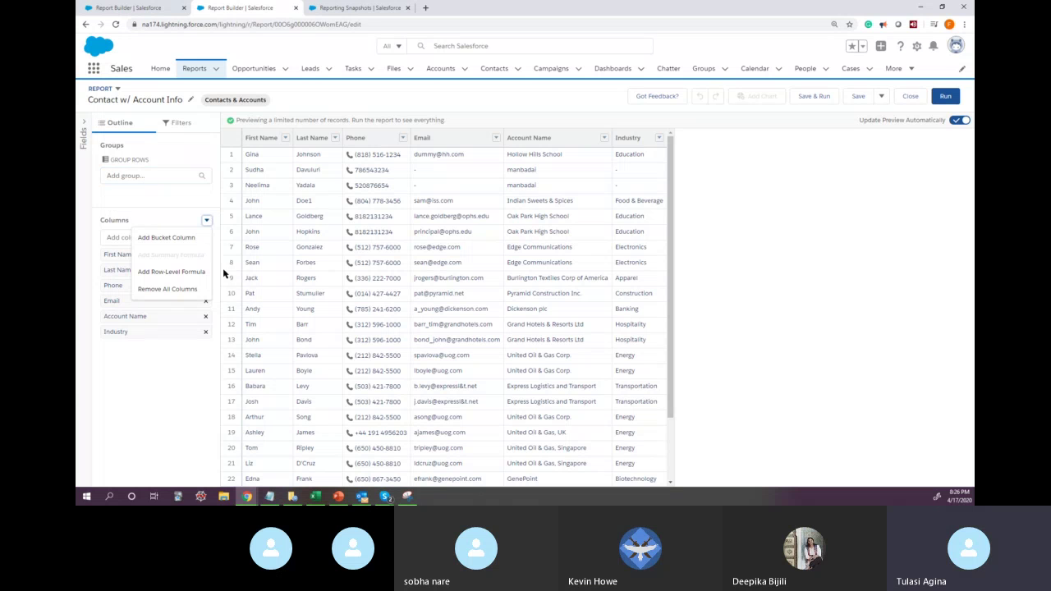
pyautogui.click(172, 274)
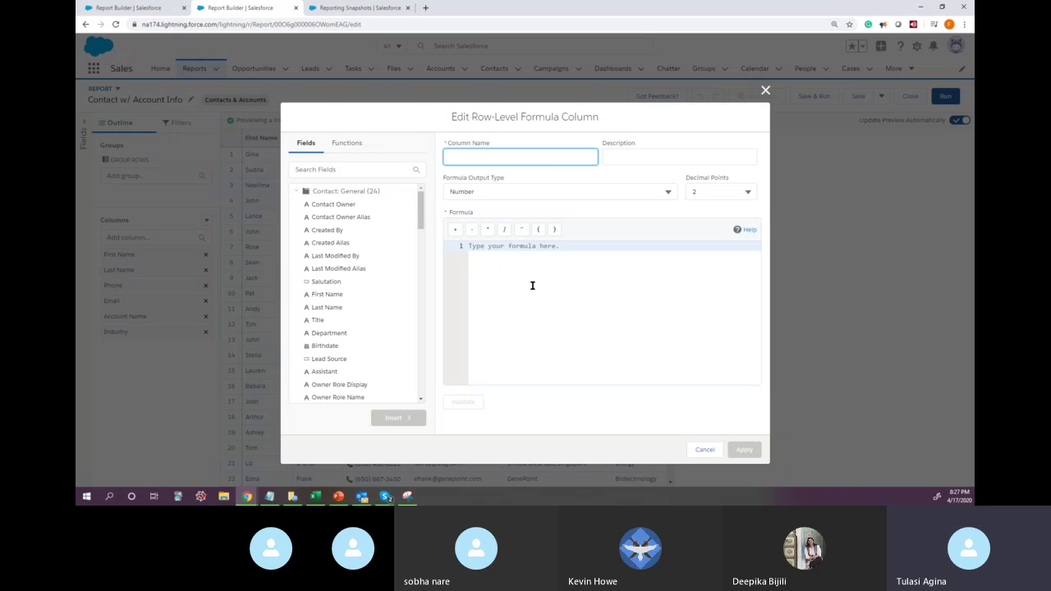
pyautogui.click(505, 262)
pyautogui.click(500, 158)
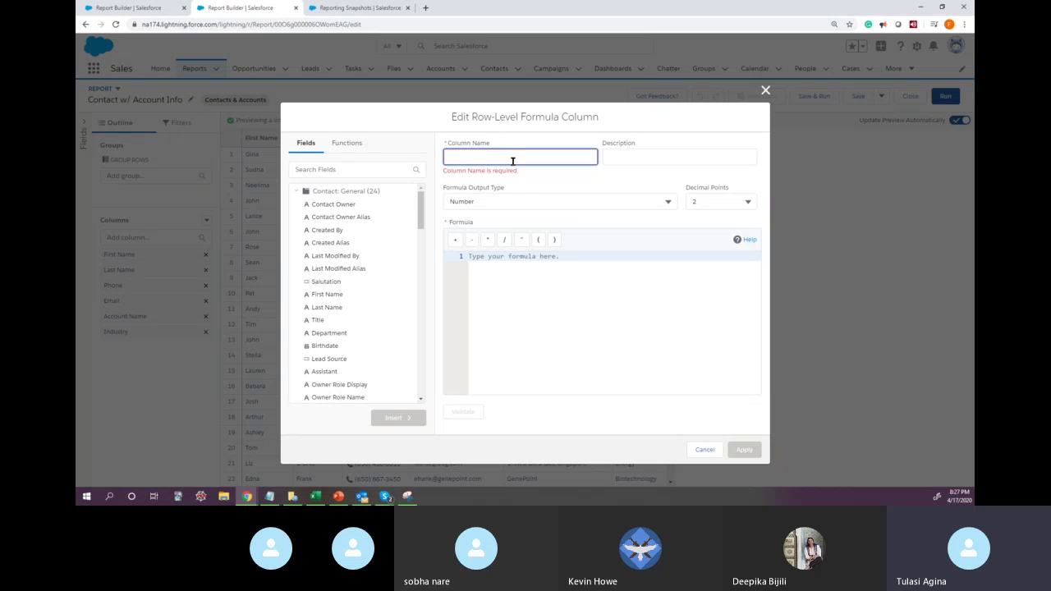
pyautogui.write('FullName')
pyautogui.press('Tab')
pyautogui.write('FullName')
pyautogui.press('Tab')
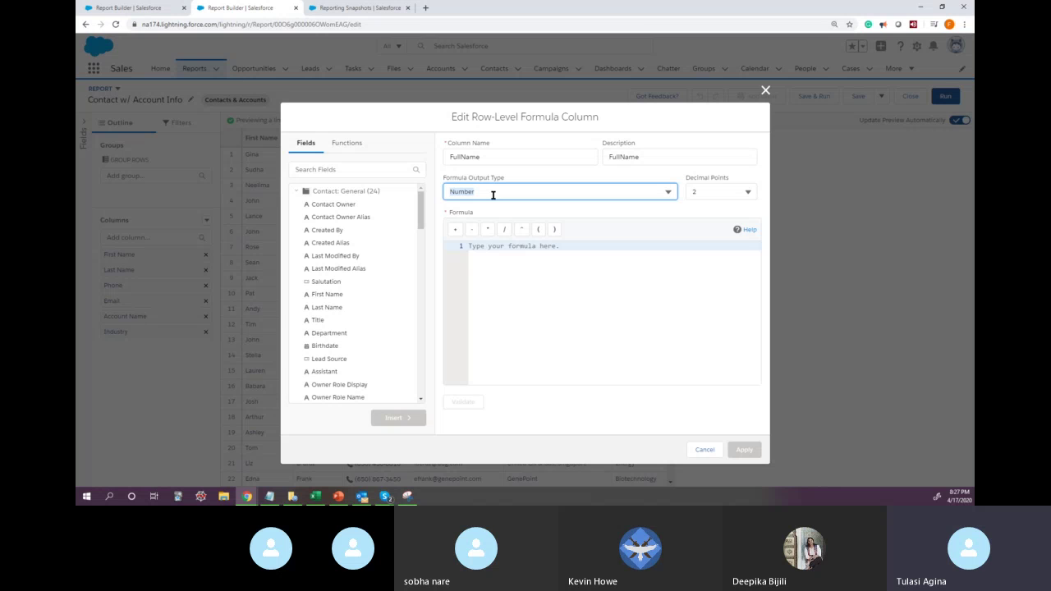
pyautogui.click(670, 192)
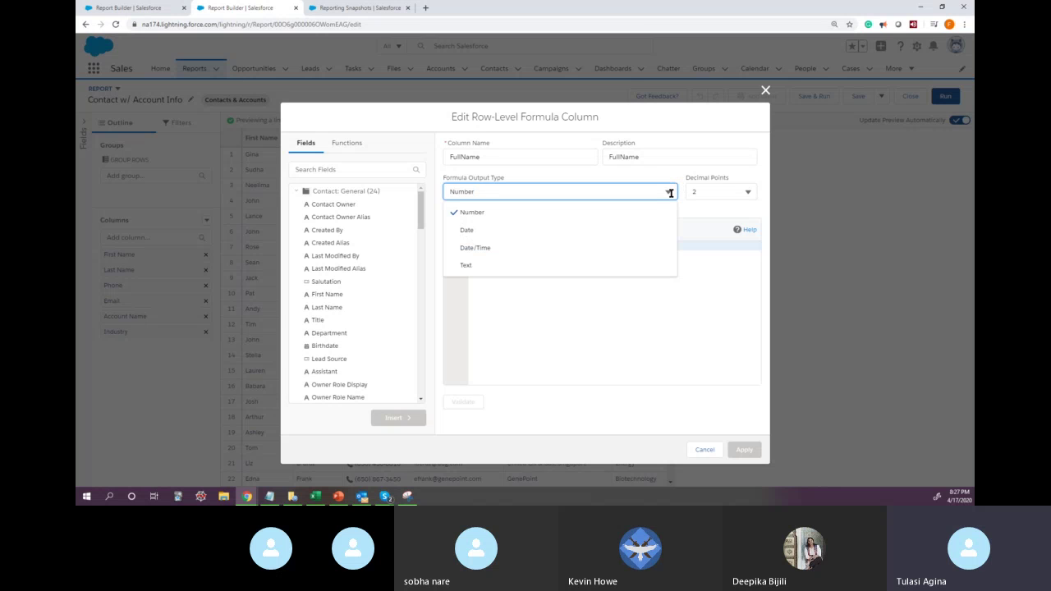
pyautogui.click(485, 265)
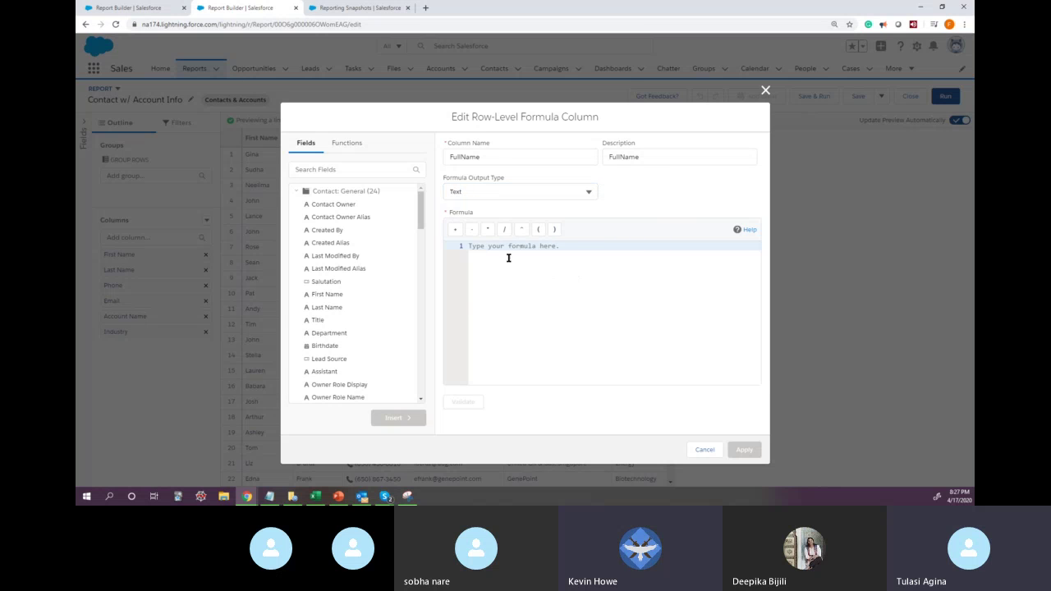
# Insert the contact's First Name field into the formula and append "+ +" after it
pyautogui.click(349, 170)
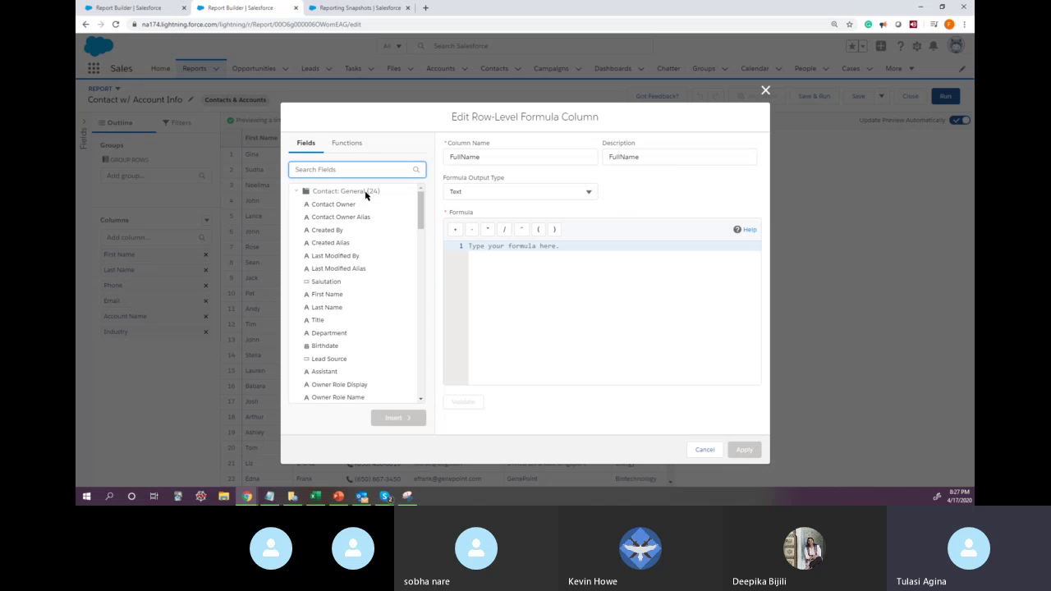
pyautogui.write('Firs')
pyautogui.click(328, 204)
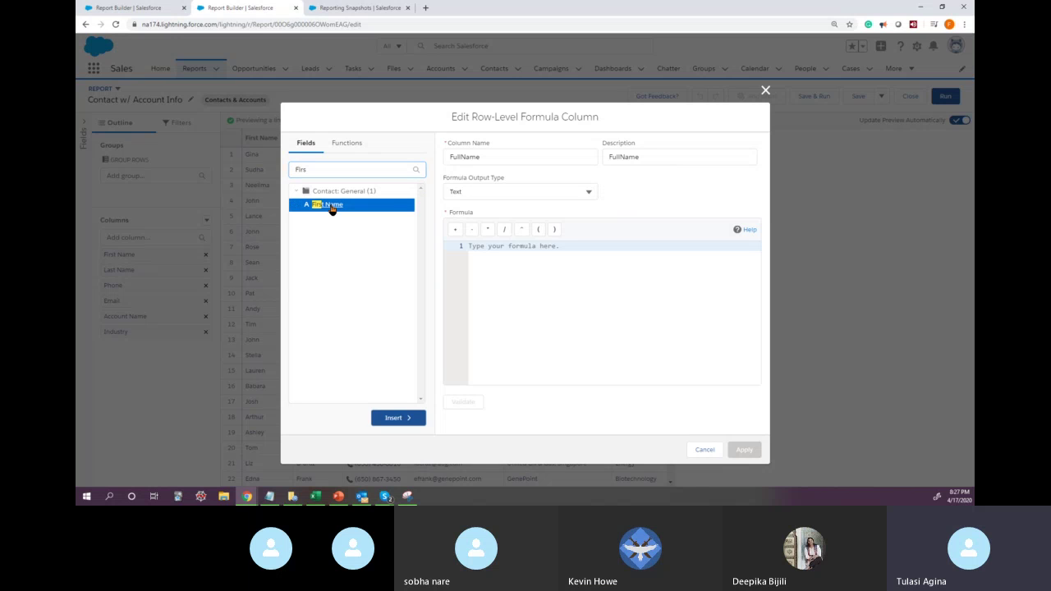
pyautogui.click(394, 418)
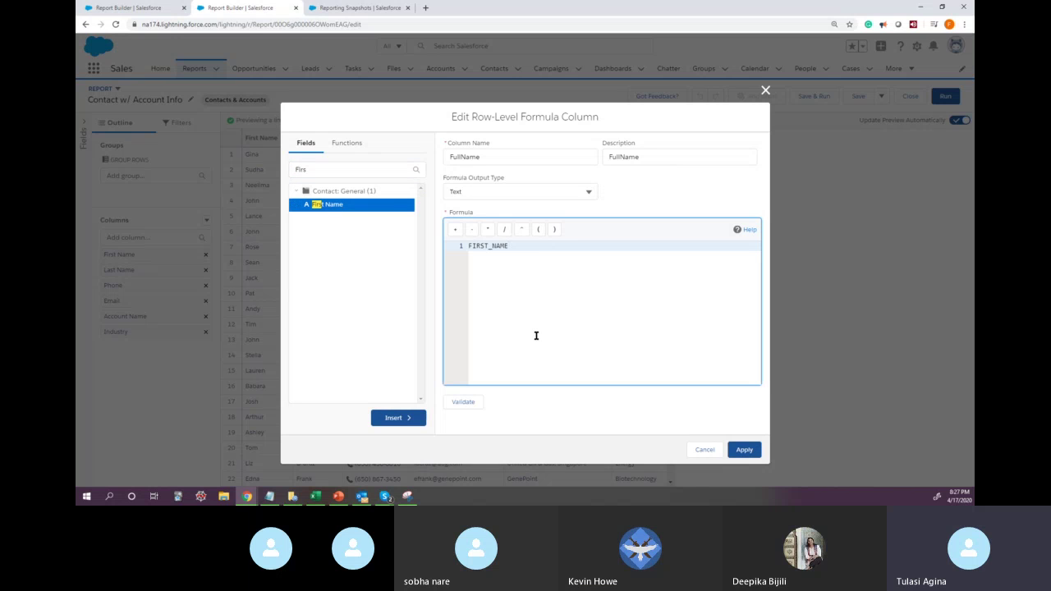
pyautogui.click(471, 247)
pyautogui.click(509, 216)
pyautogui.click(458, 238)
pyautogui.write('+ +')
# Search the fields for "Last" and insert the contact's Last Name field at the end of the formula
pyautogui.click(331, 172)
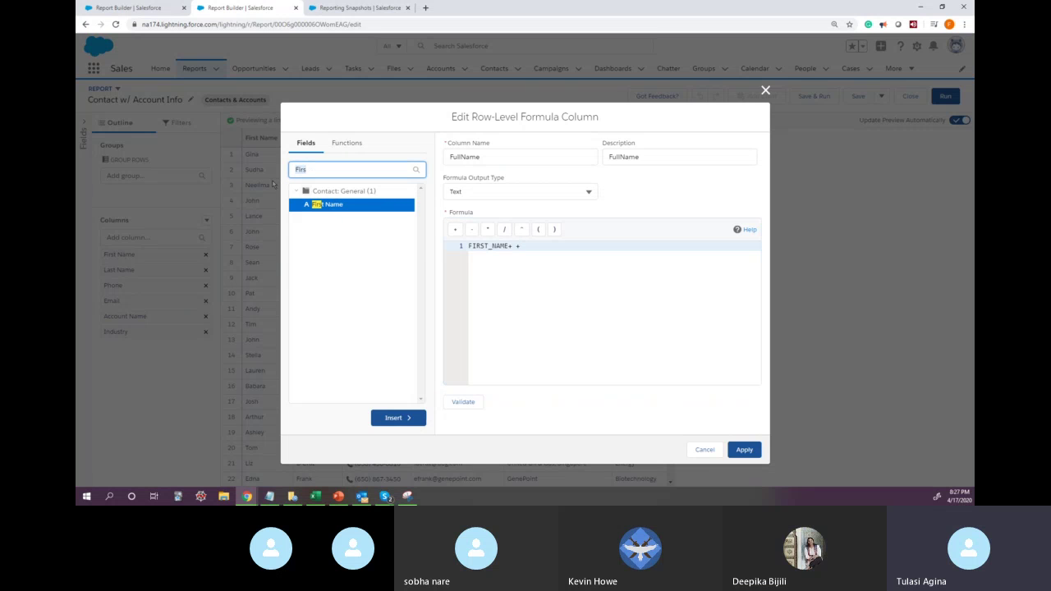
pyautogui.press('BackSpace')
pyautogui.press('BackSpace')
pyautogui.press('BackSpace')
pyautogui.press('BackSpace')
pyautogui.write('L')
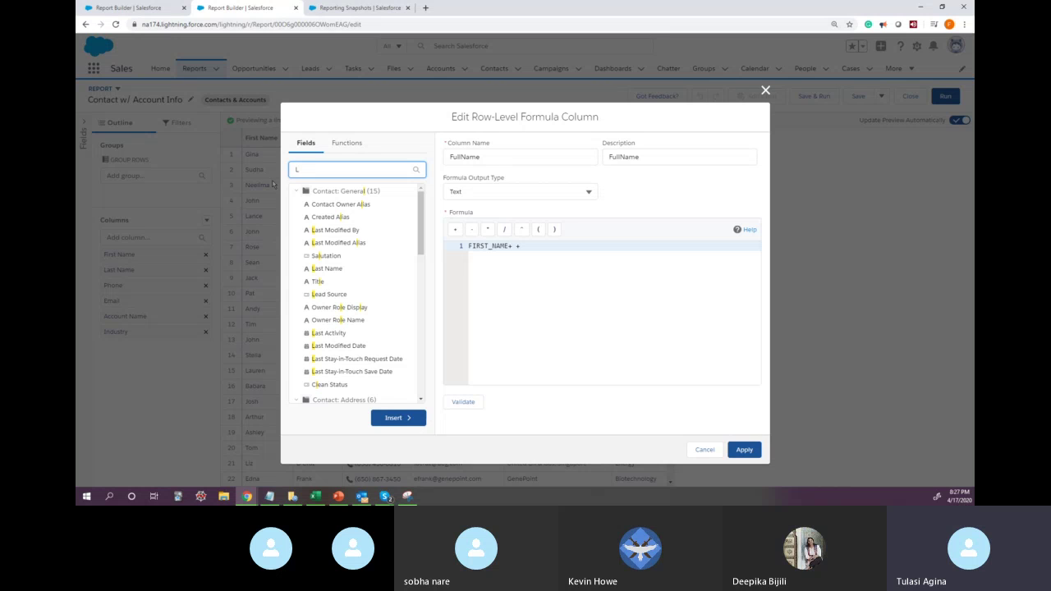
pyautogui.write('ast')
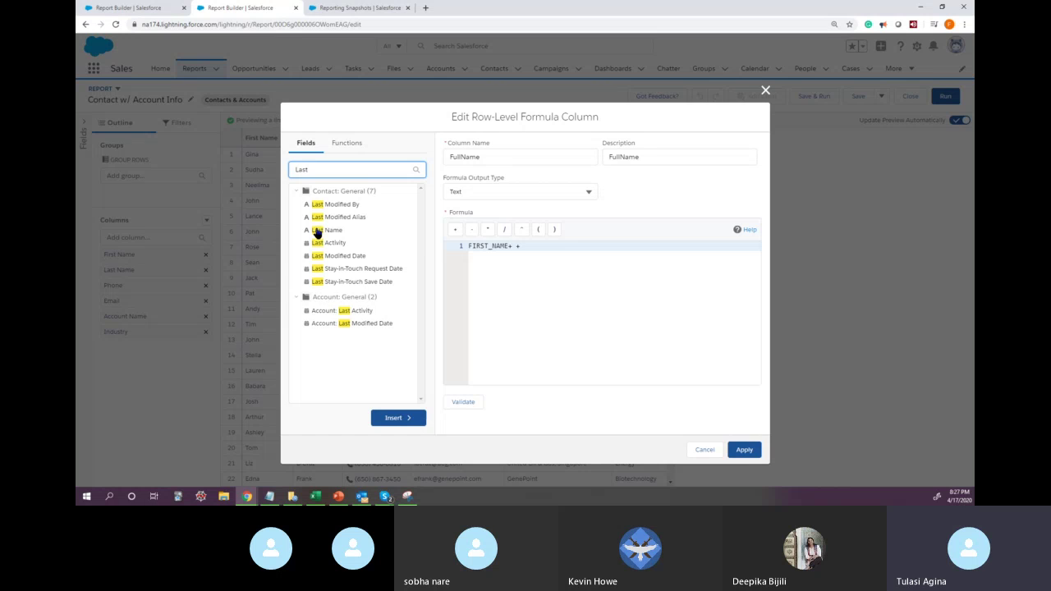
pyautogui.moveTo(318, 233); pyautogui.dragTo(453, 241)
pyautogui.click(329, 233)
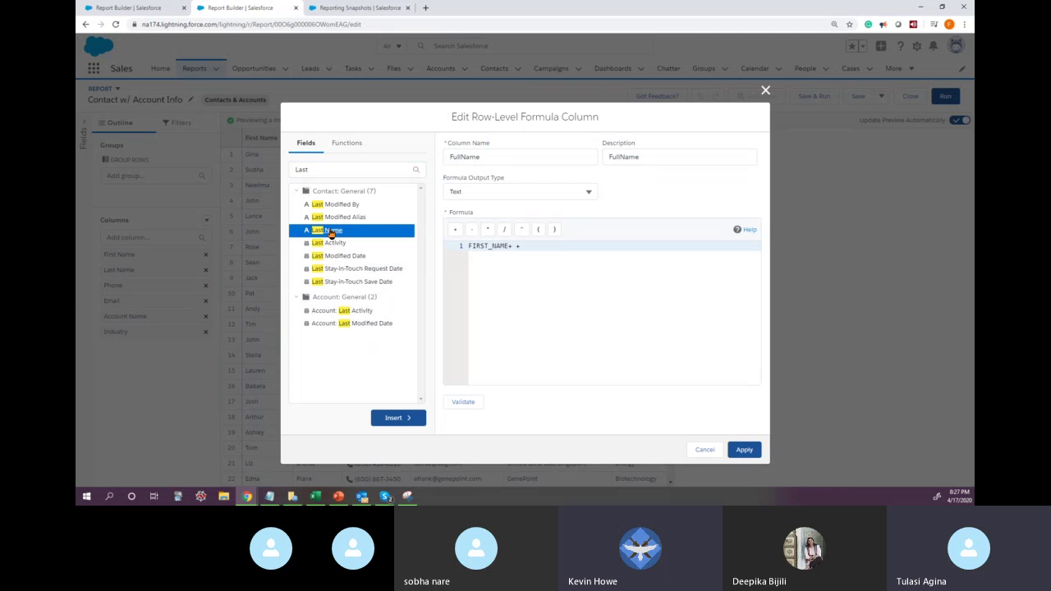
pyautogui.click(396, 418)
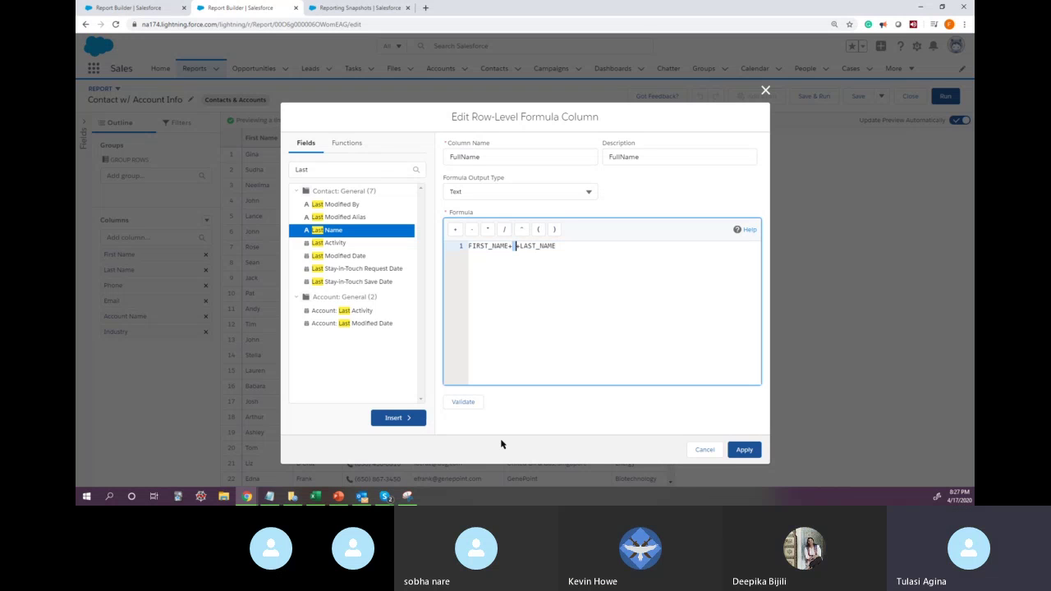
# Check the formula, correct it to FIRST_NAME+" "+LAST_NAME with a quoted space, and apply the column to the report
pyautogui.click(744, 451)
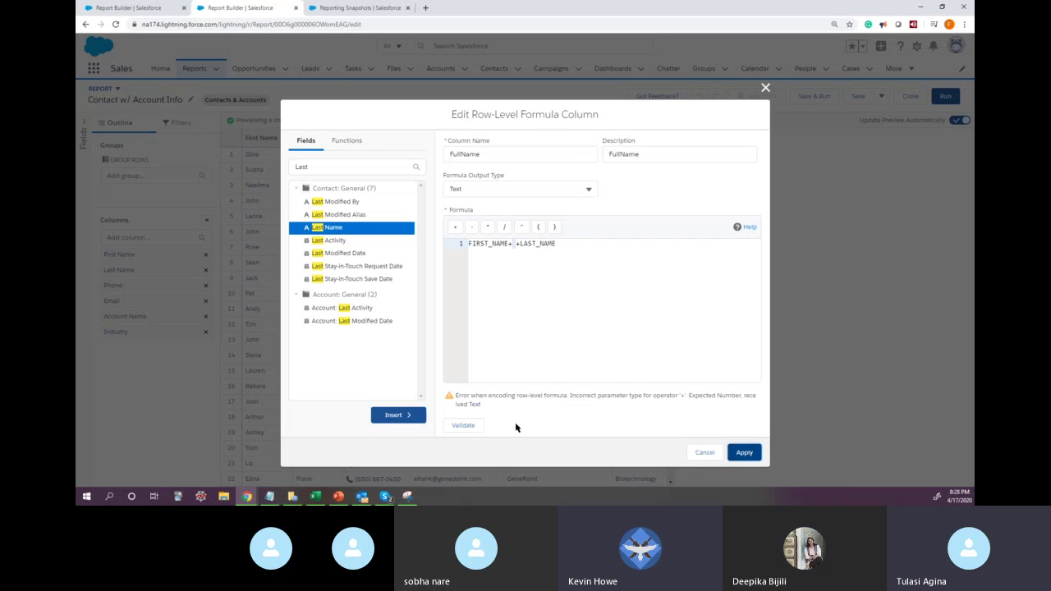
pyautogui.click(465, 426)
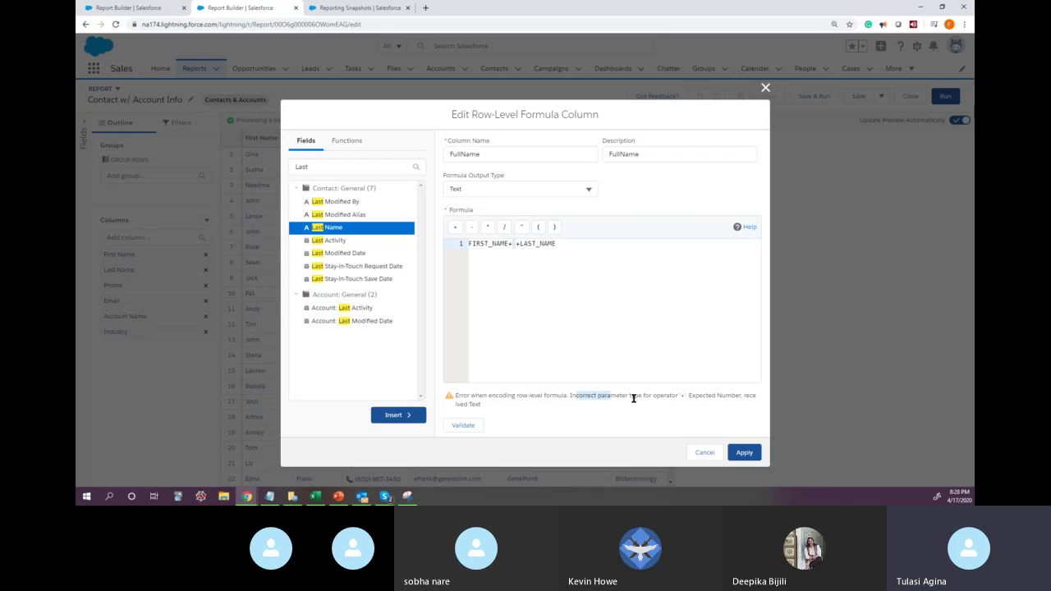
pyautogui.click(516, 244)
pyautogui.press('BackSpace')
pyautogui.write('" "')
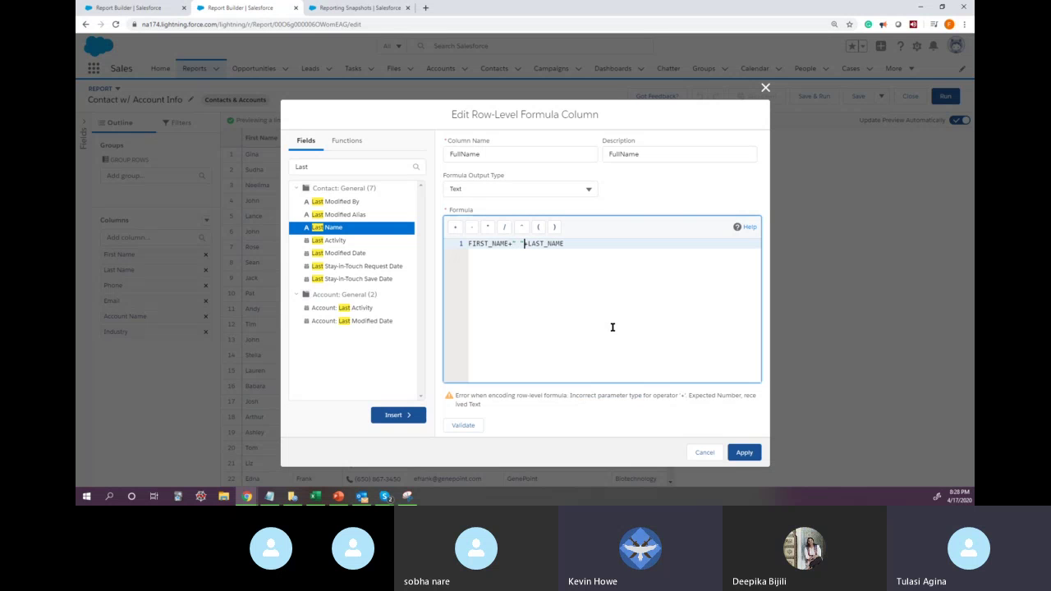
pyautogui.click(749, 457)
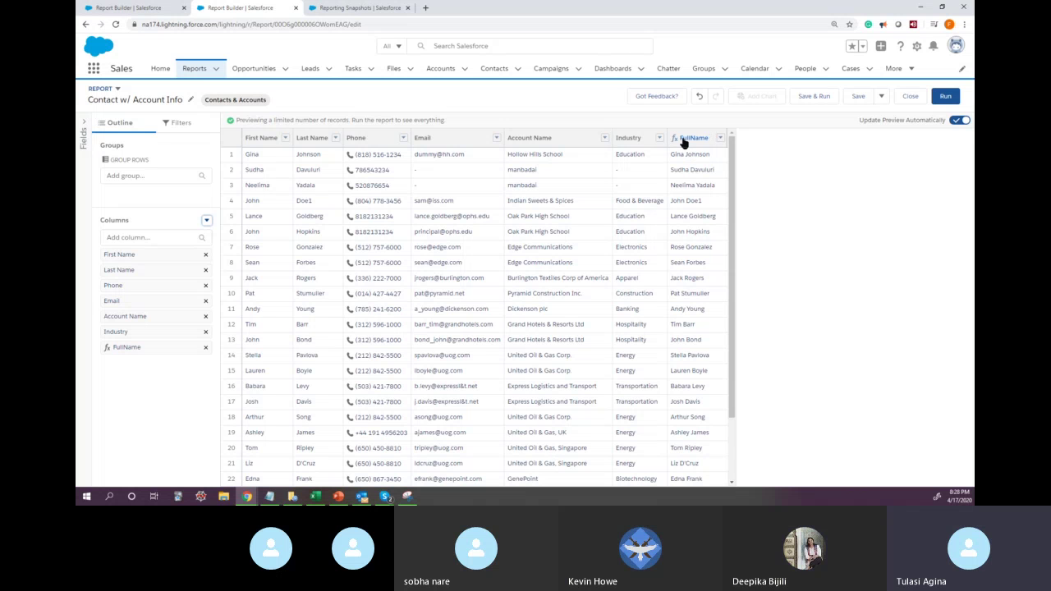
# Move the FullName column between Last Name and Phone
pyautogui.moveTo(157, 348); pyautogui.dragTo(149, 285)
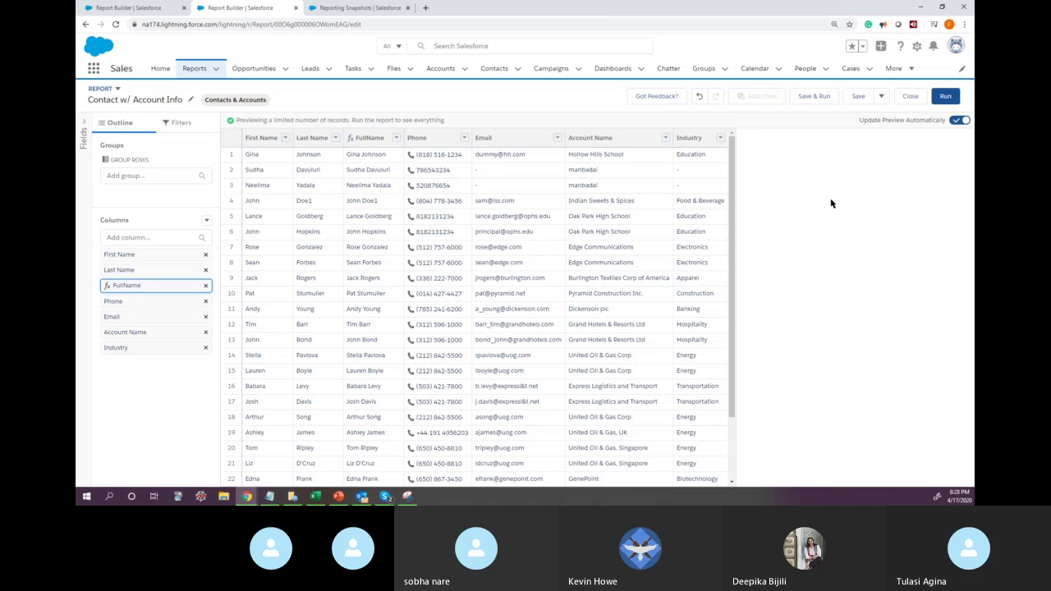
pyautogui.click(124, 403)
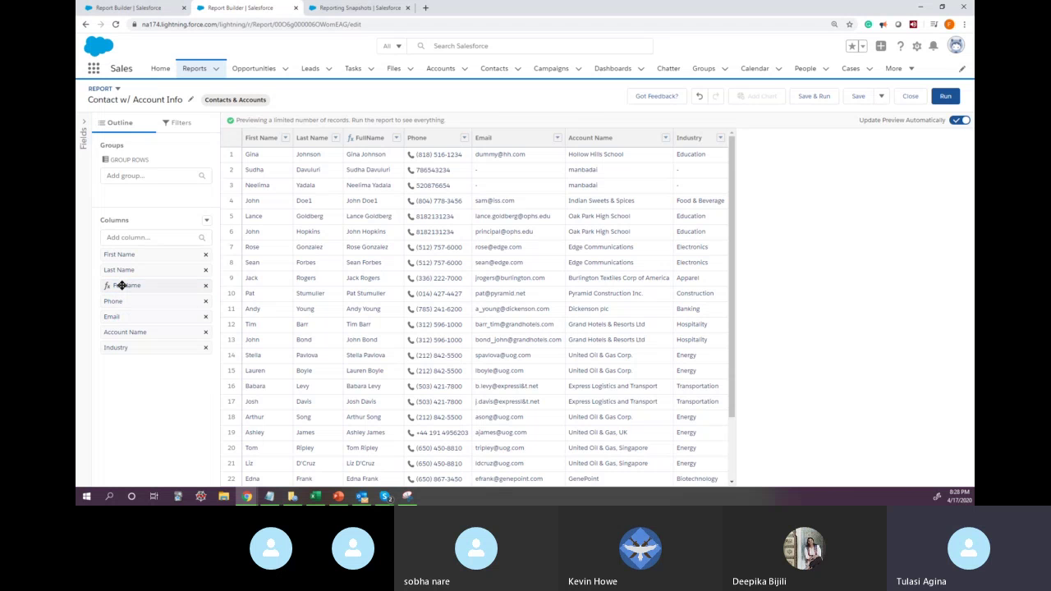
# Reopen the FullName formula column, review and validate its formula, and apply it unedited
pyautogui.click(123, 285)
pyautogui.click(455, 258)
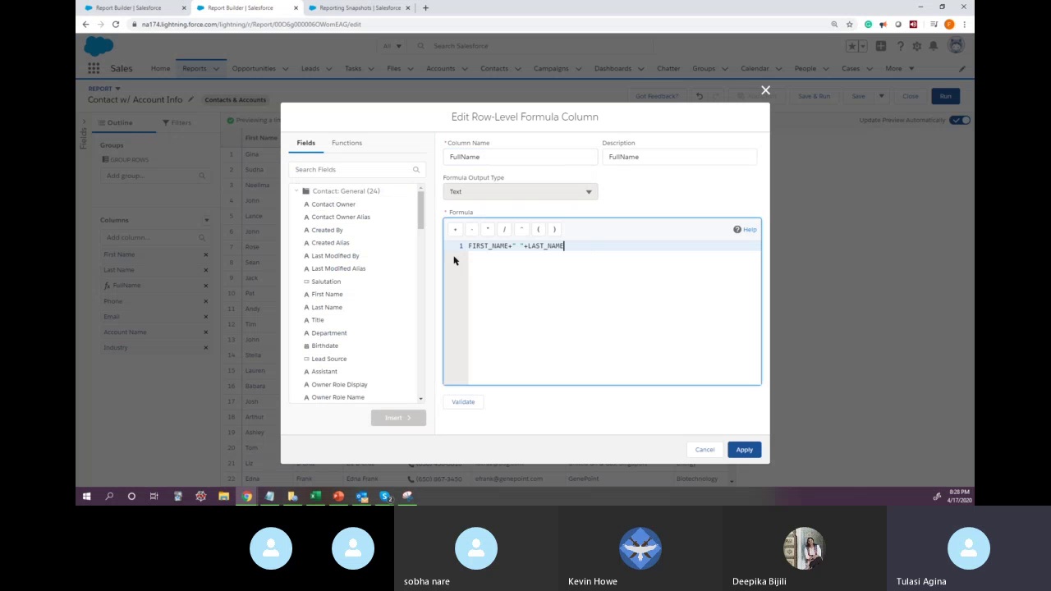
pyautogui.hotkey('ctrl', 'a')
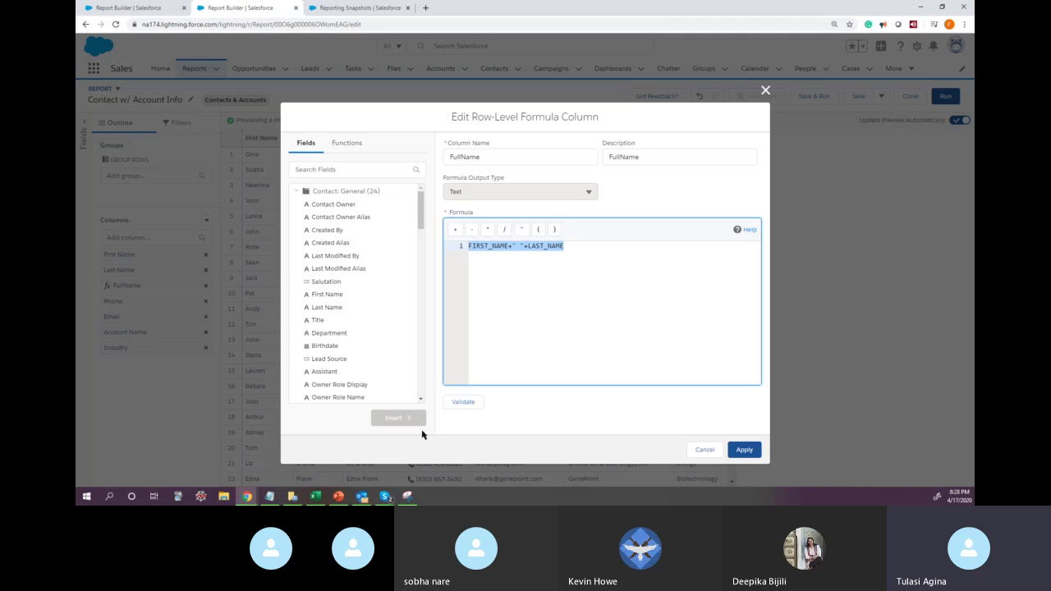
pyautogui.click(454, 406)
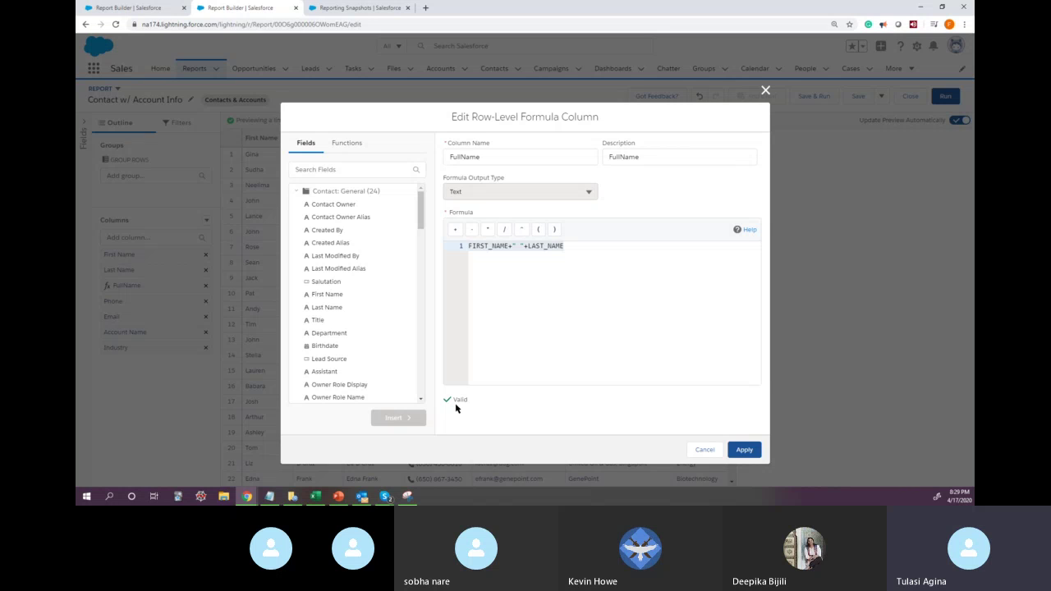
pyautogui.click(580, 248)
pyautogui.hotkey('ctrl', 'a')
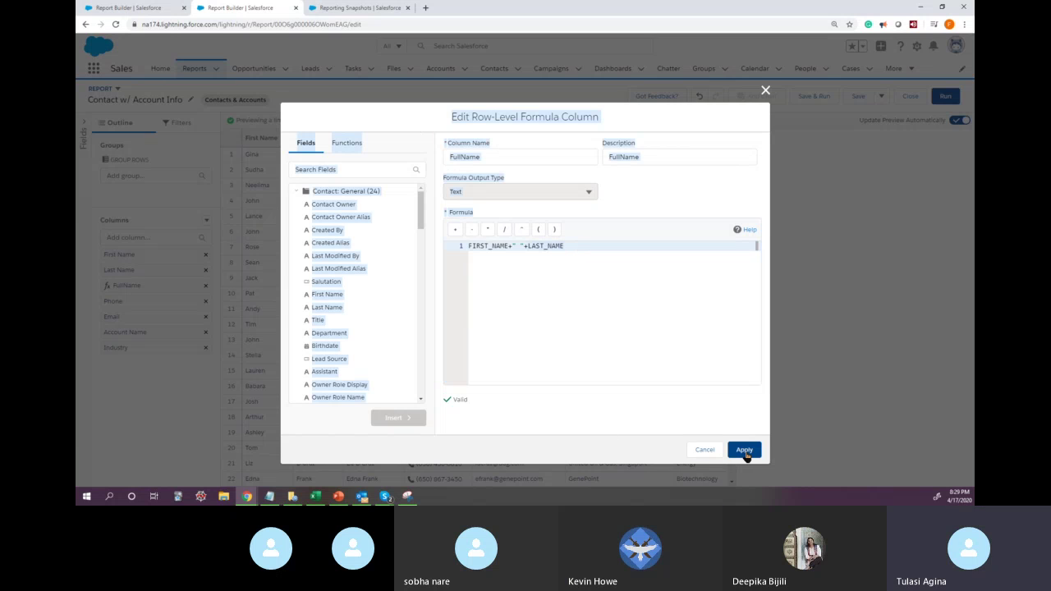
pyautogui.click(629, 335)
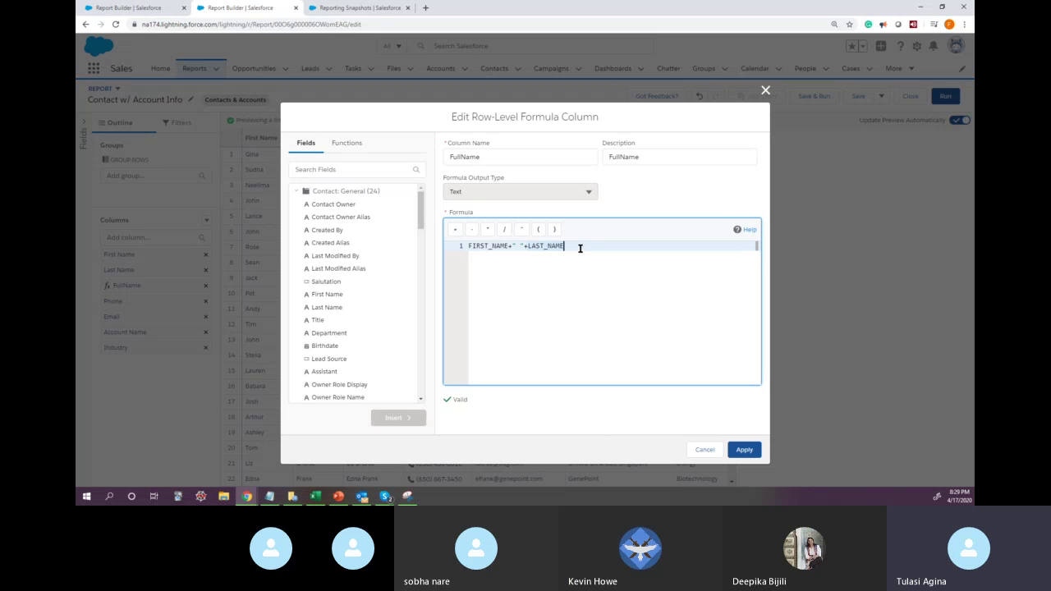
pyautogui.moveTo(516, 250); pyautogui.dragTo(522, 245)
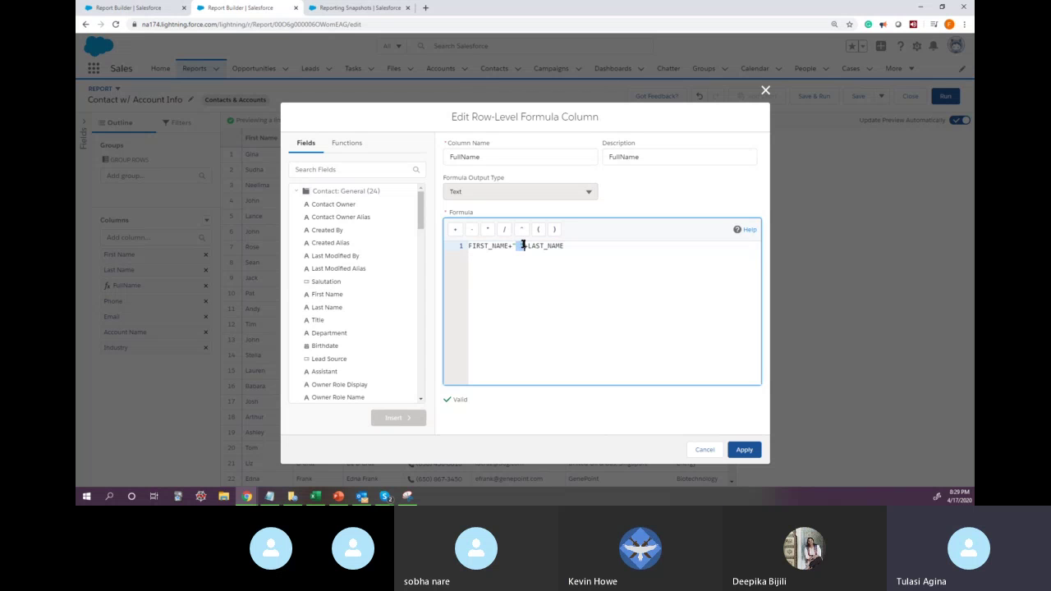
pyautogui.click(581, 251)
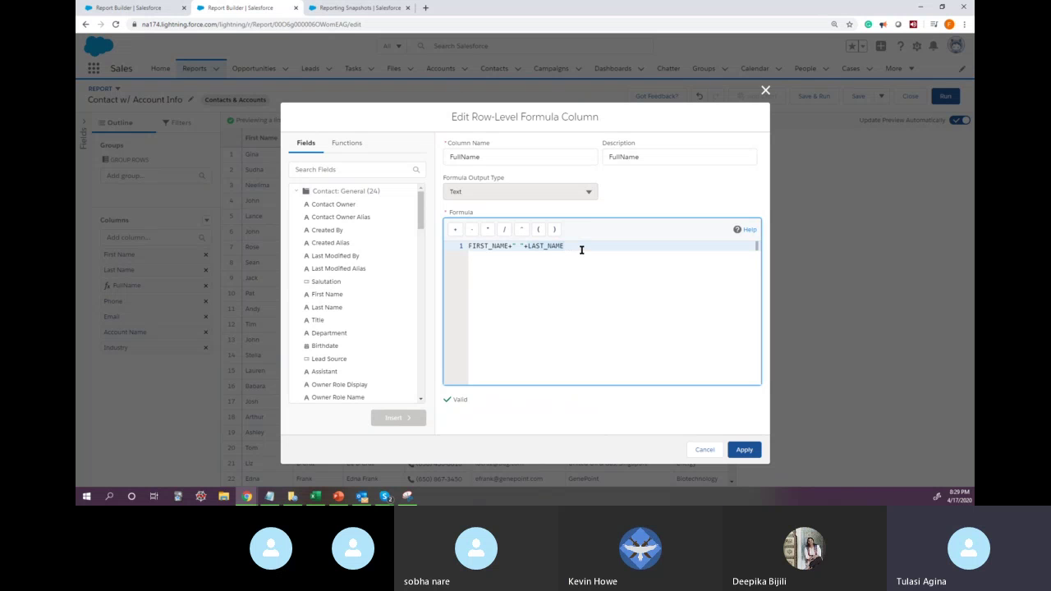
pyautogui.click(748, 450)
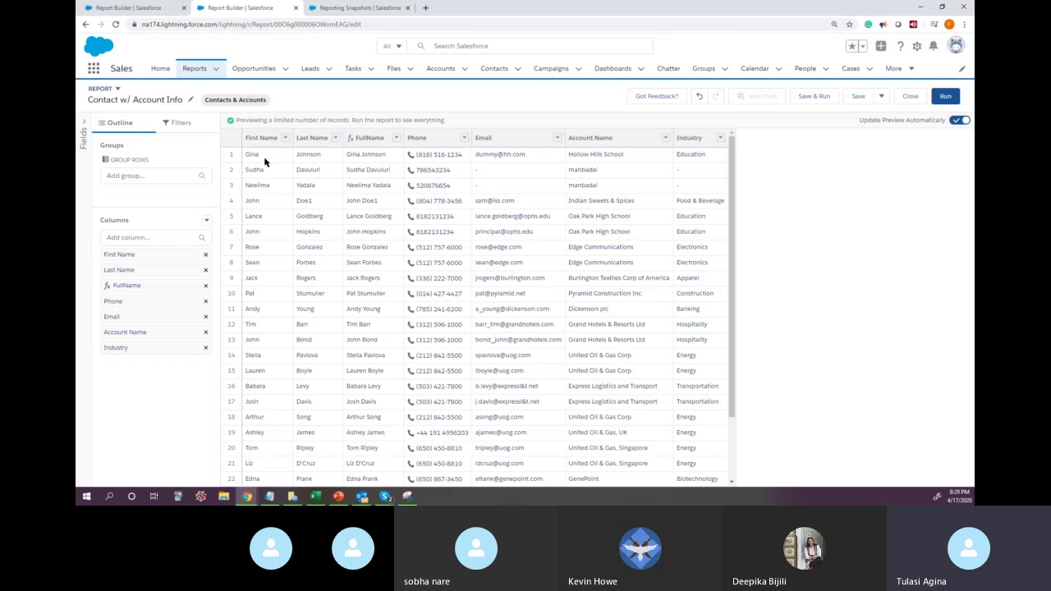
# Check the first contact's FullName value in the preview and save the report
pyautogui.doubleClick(353, 154)
pyautogui.click(854, 250)
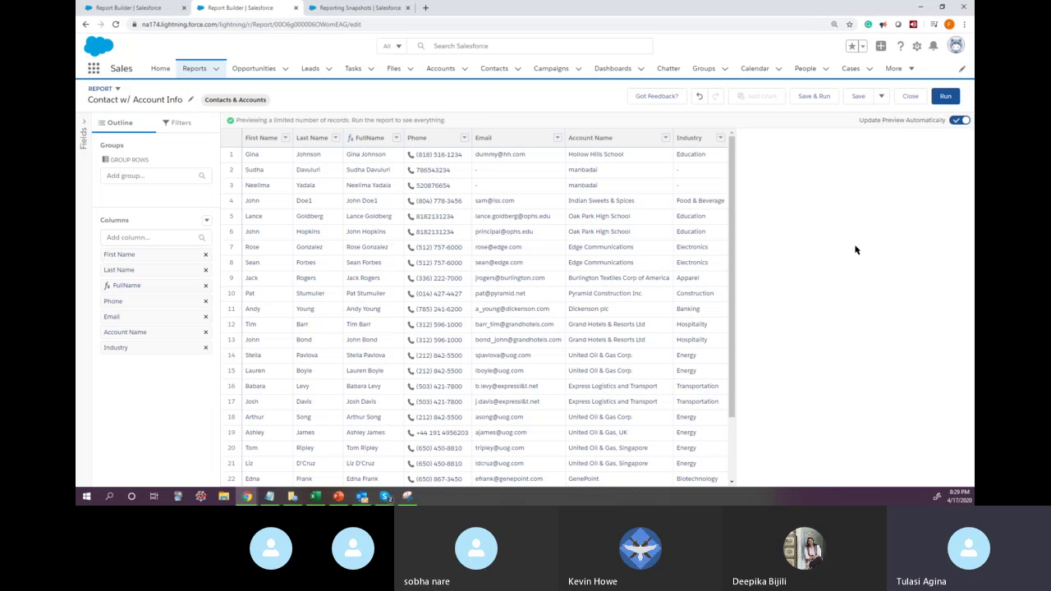
pyautogui.click(858, 96)
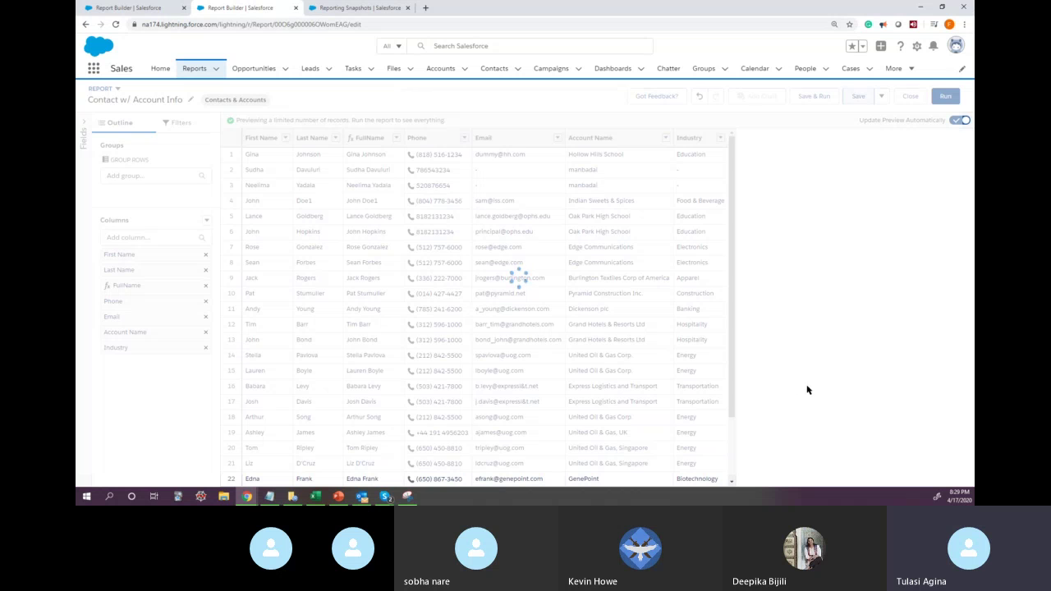
pyautogui.click(424, 9)
pyautogui.write('sale')
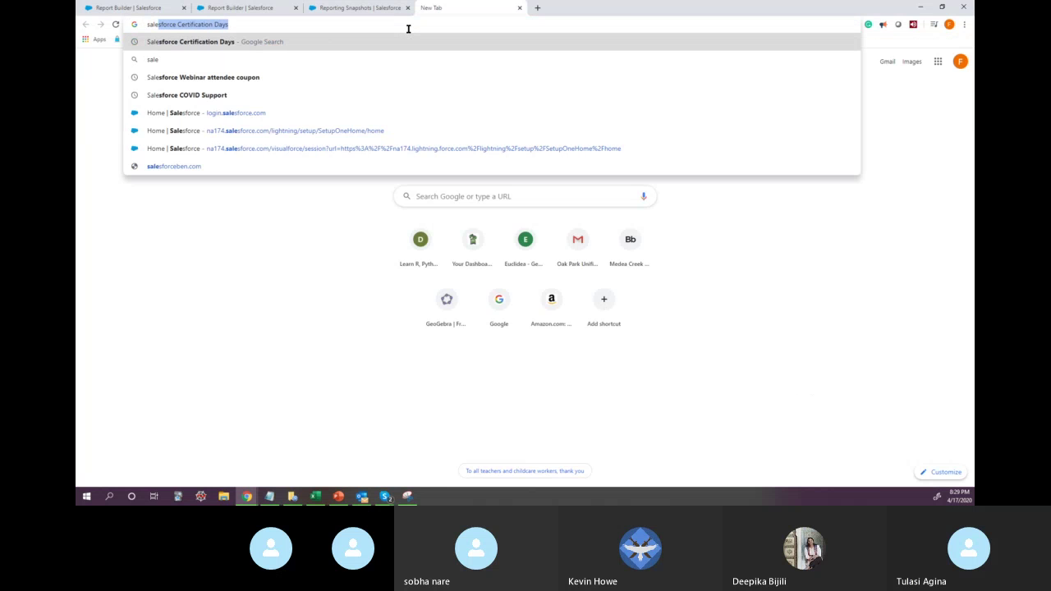
pyautogui.press('BackSpace')
pyautogui.press('BackSpace')
pyautogui.press('BackSpace')
pyautogui.press('BackSpace')
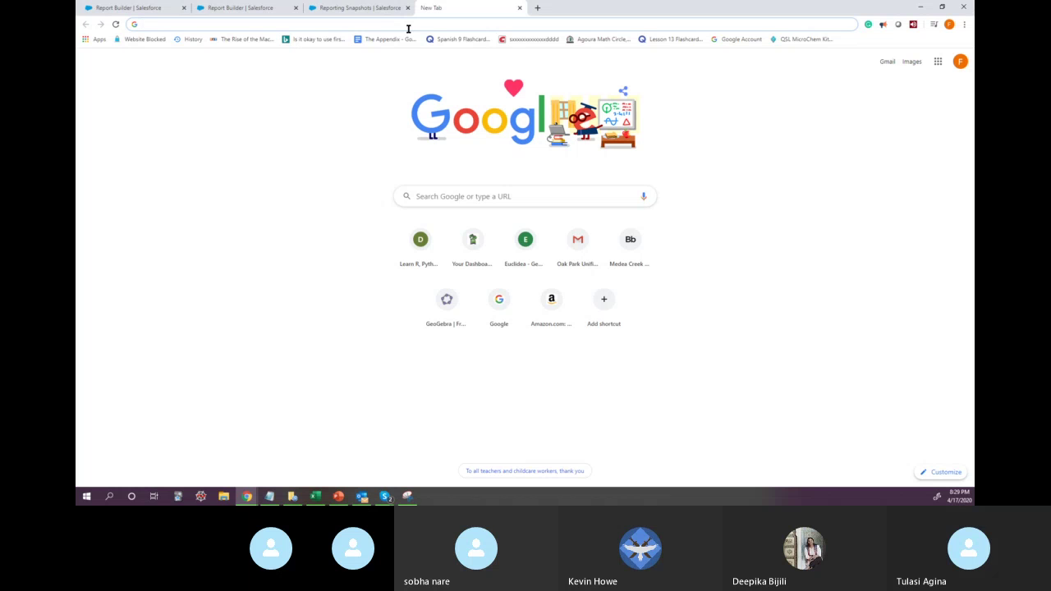
# Duplicate the Reporting Snapshots browser tab and close the blank new tab
pyautogui.rightClick(365, 10)
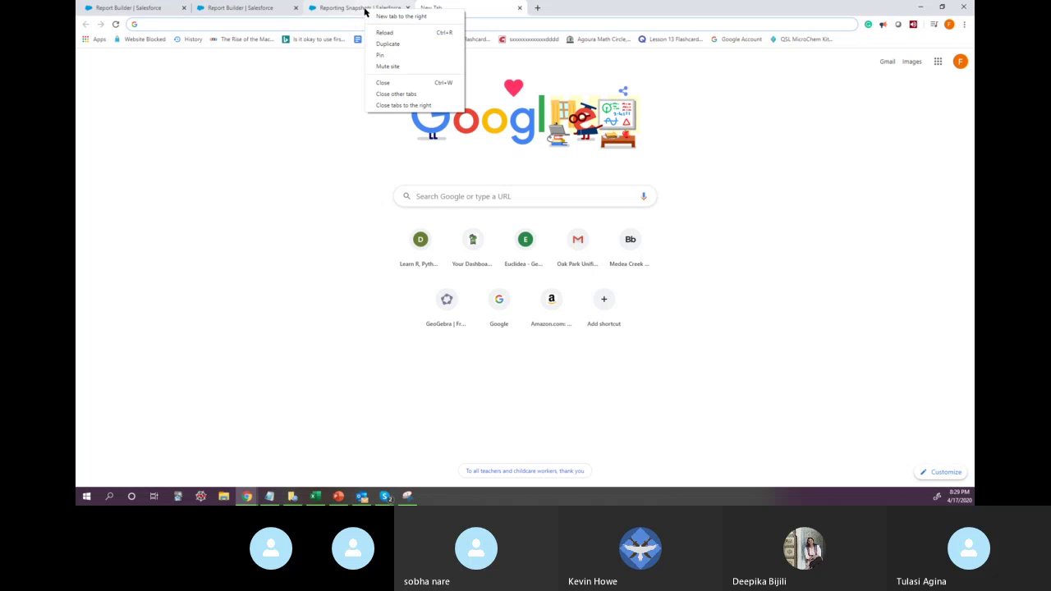
pyautogui.click(393, 43)
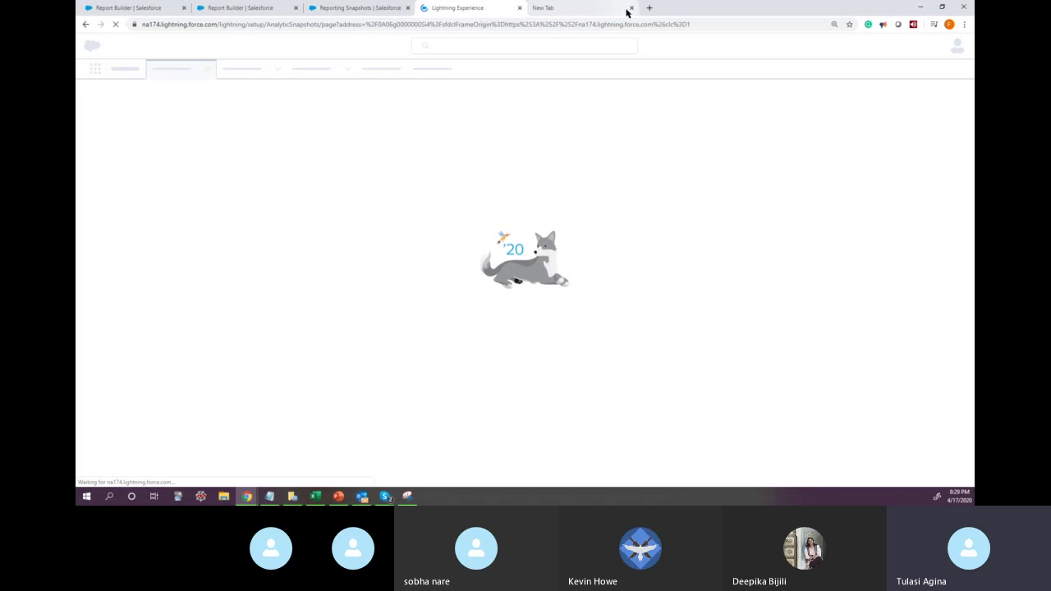
pyautogui.click(631, 7)
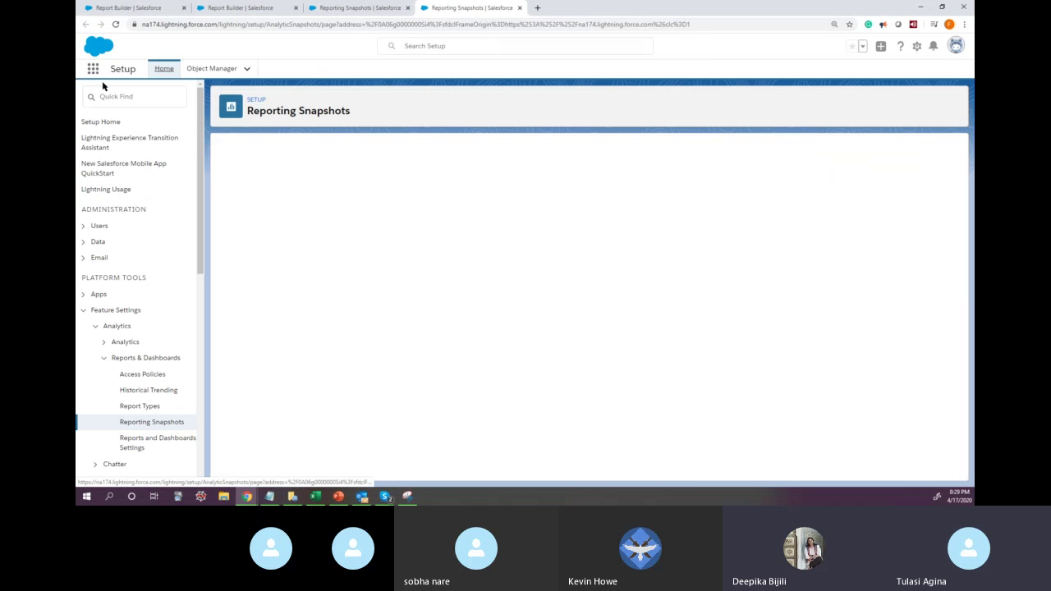
# Find the Sales app and switch the duplicated Setup tab to it
pyautogui.click(93, 68)
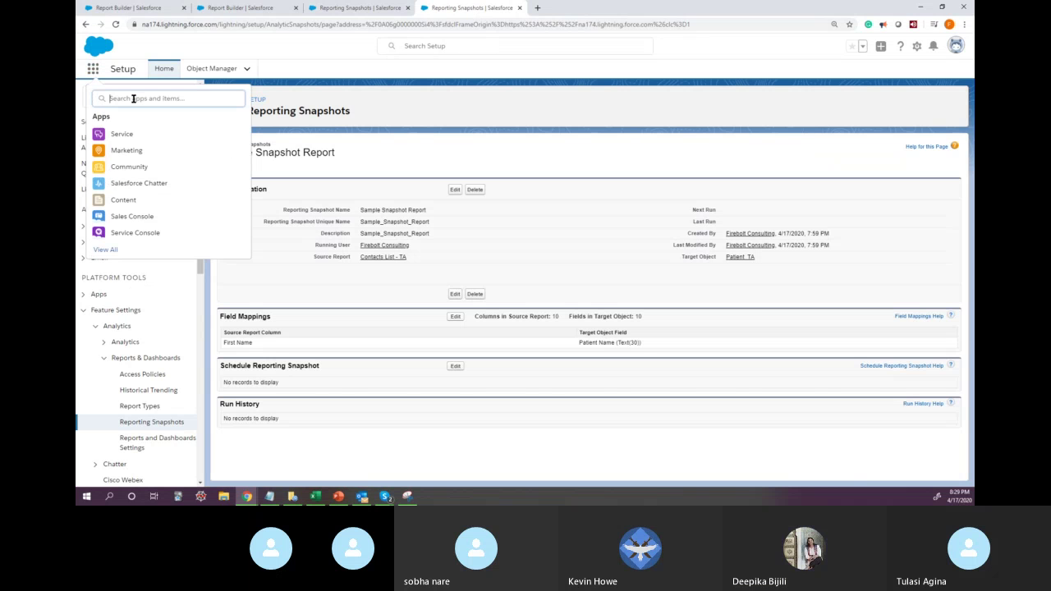
pyautogui.write('Sales')
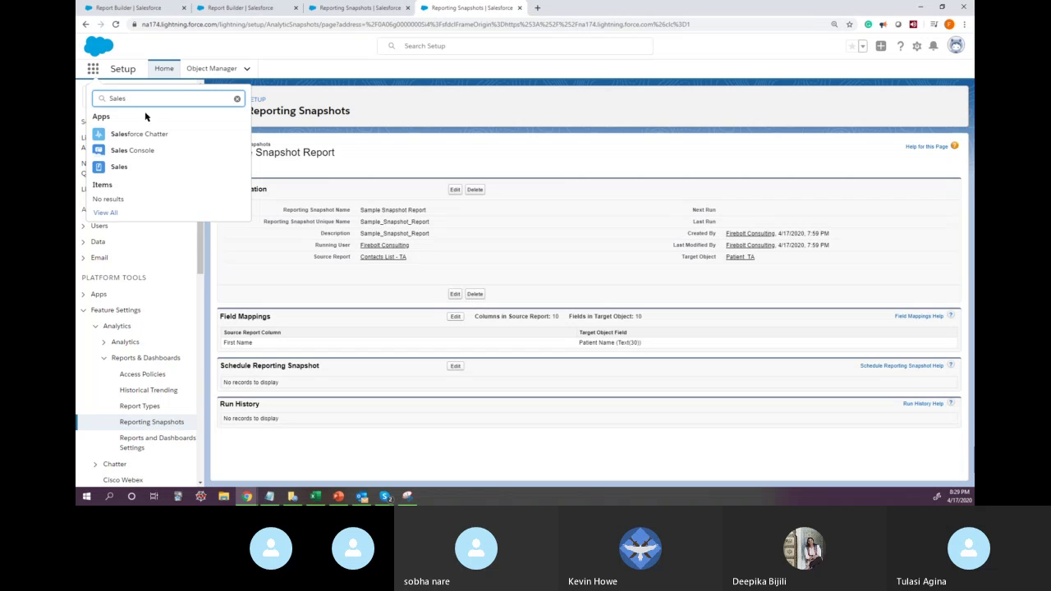
pyautogui.click(118, 169)
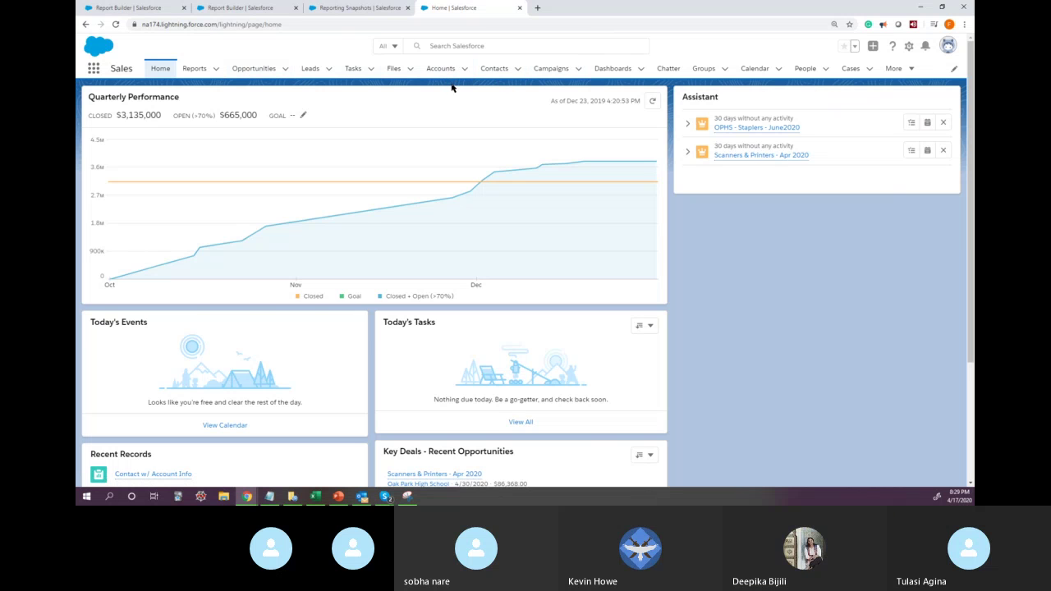
# Open the first contact in the Recently Viewed contacts list and review its related lists
pyautogui.click(493, 71)
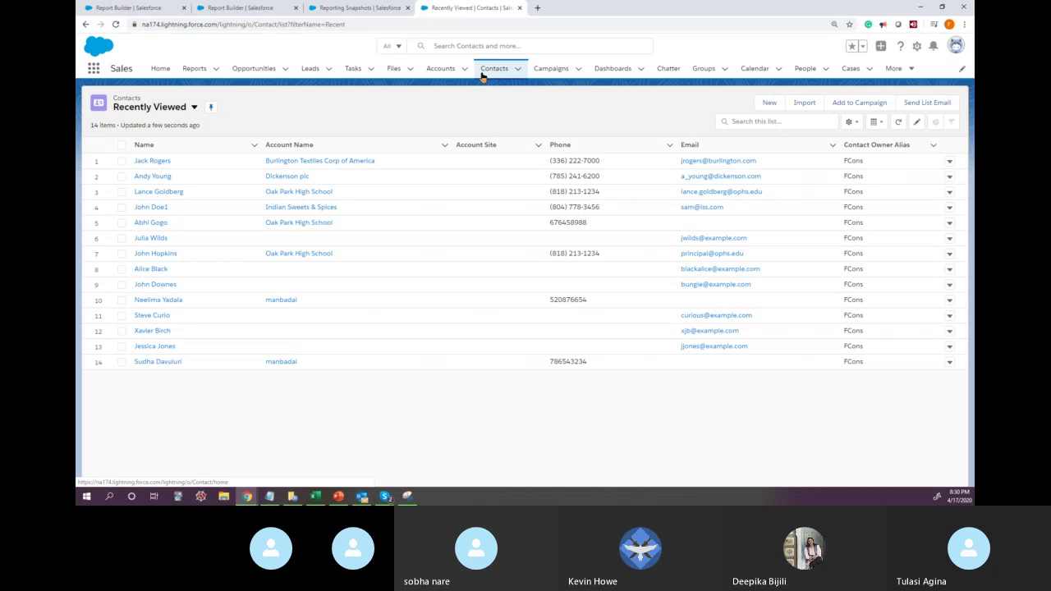
pyautogui.click(151, 166)
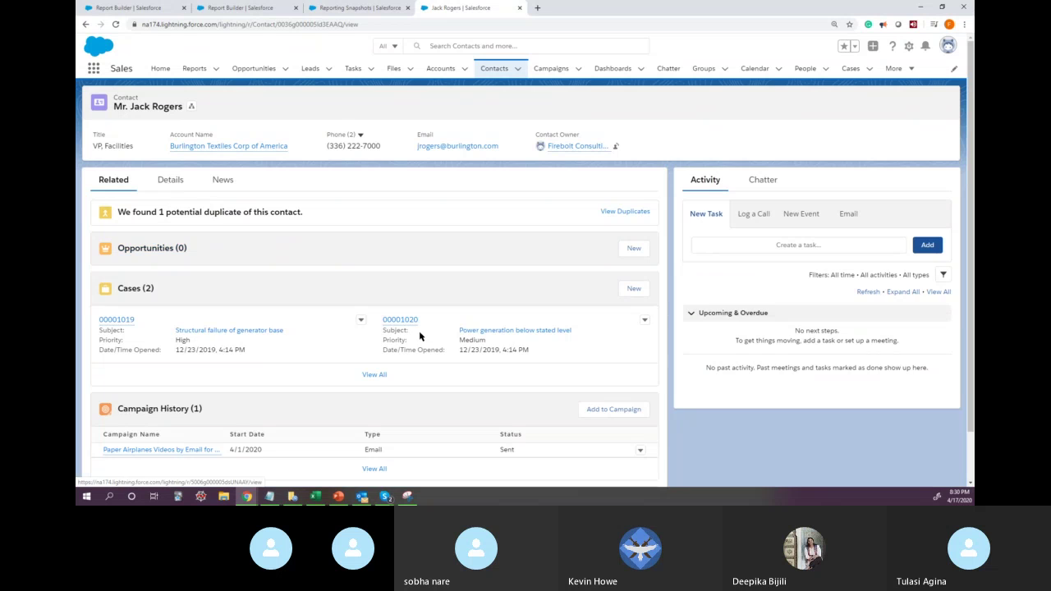
pyautogui.scroll(-2, 452, 338)
pyautogui.scroll(2, 455, 333)
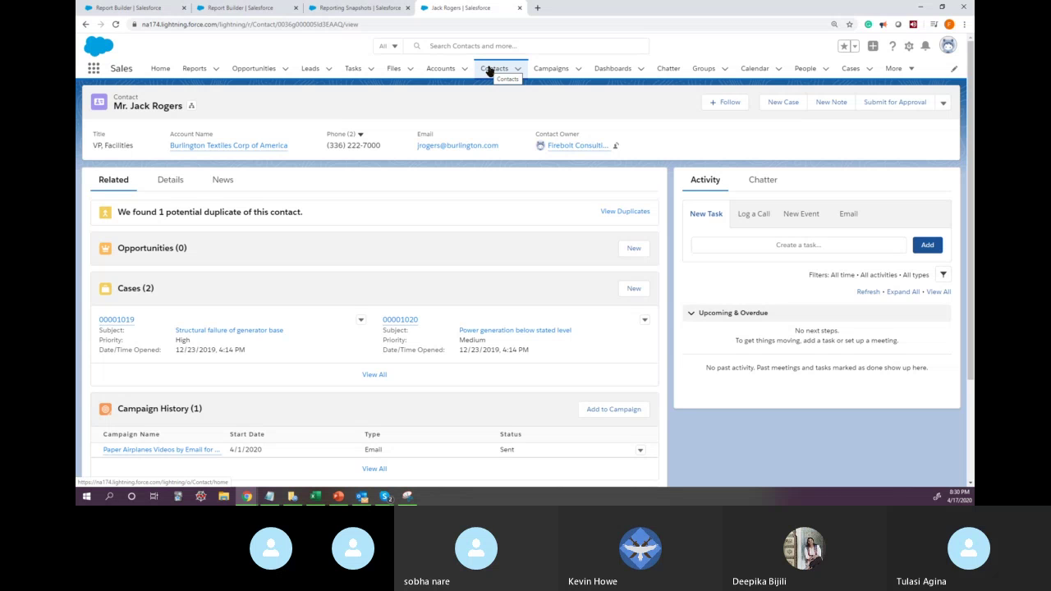
# Compare the contact record's related lists with the columns of the Contact w/ Account Info report
pyautogui.click(330, 10)
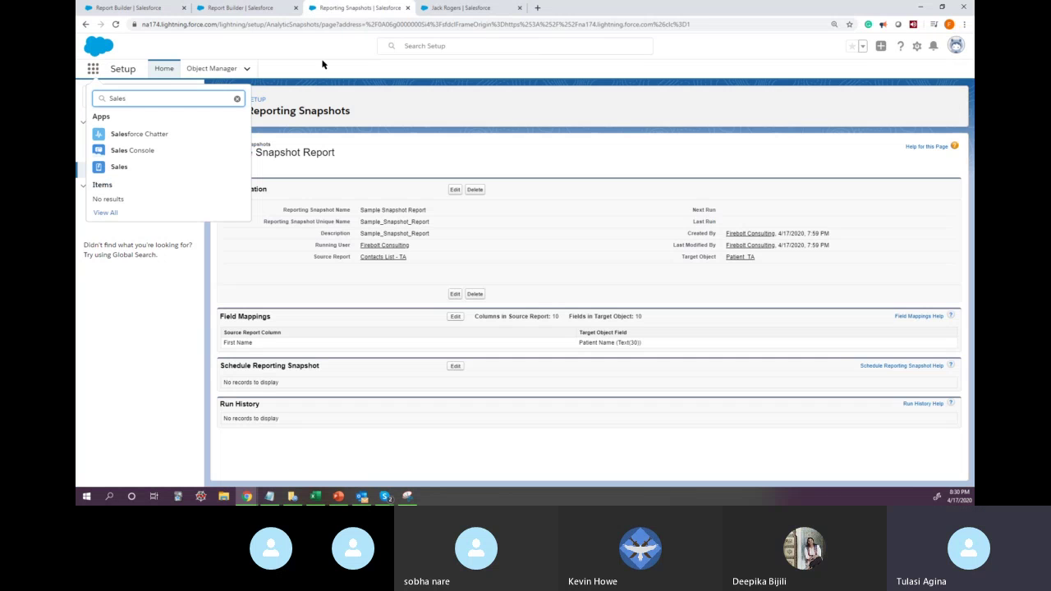
pyautogui.click(235, 9)
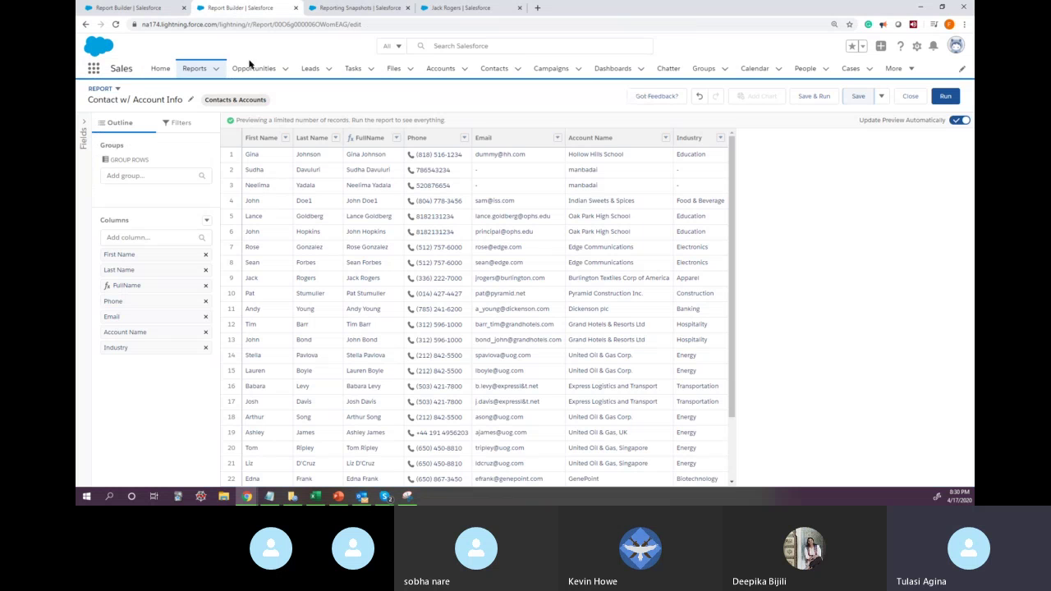
pyautogui.click(470, 10)
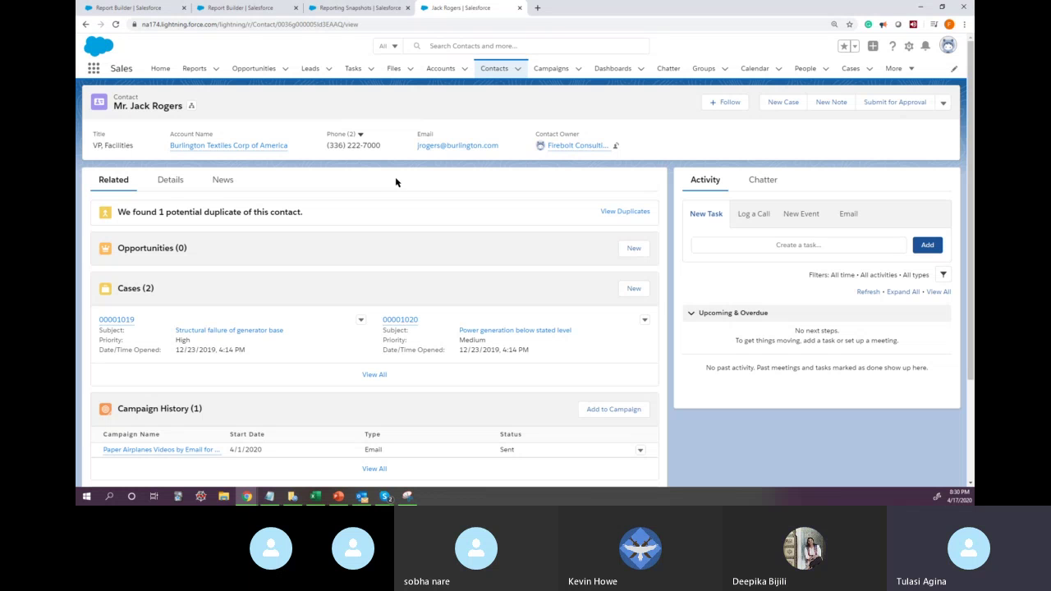
pyautogui.click(258, 8)
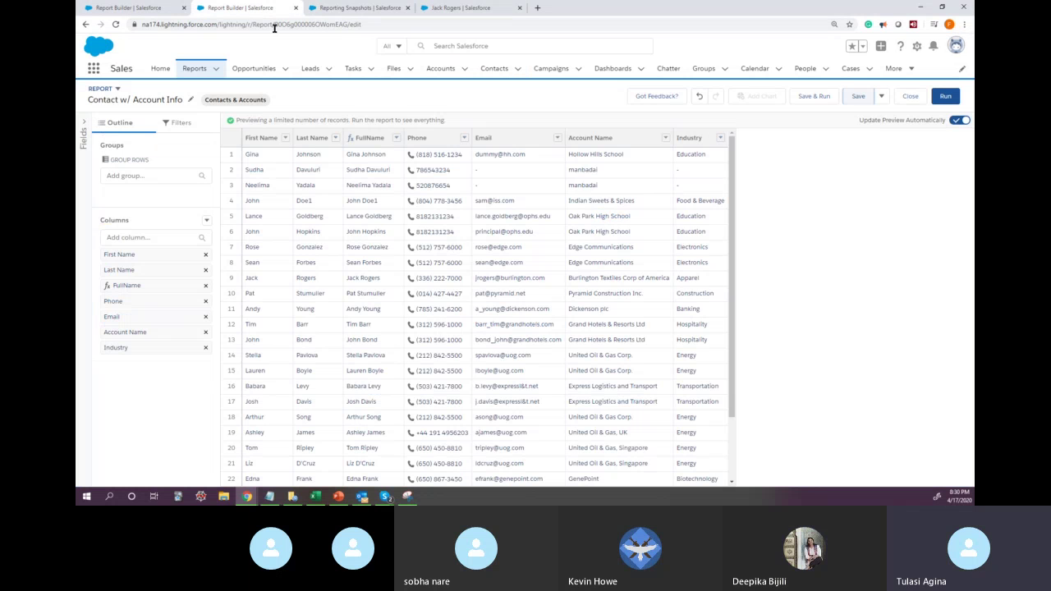
pyautogui.click(460, 7)
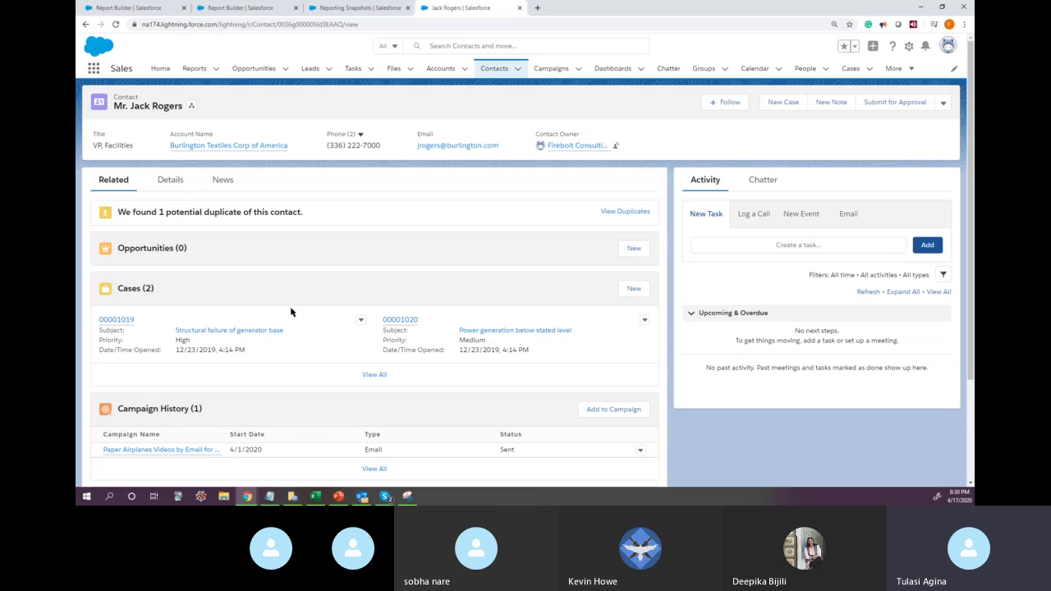
pyautogui.scroll(-1, 238, 328)
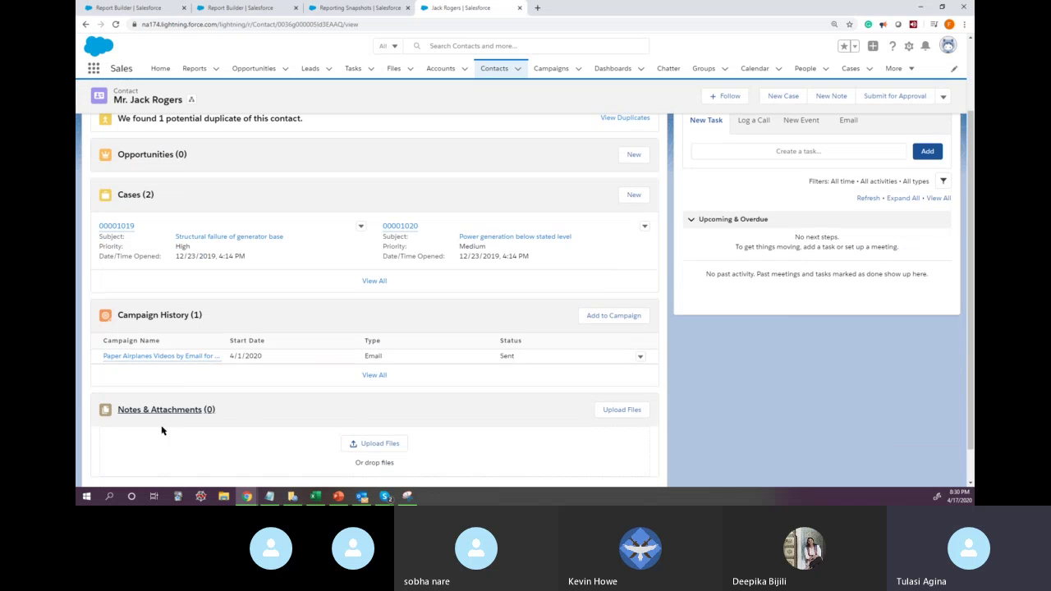
pyautogui.scroll(1, 286, 159)
pyautogui.click(241, 7)
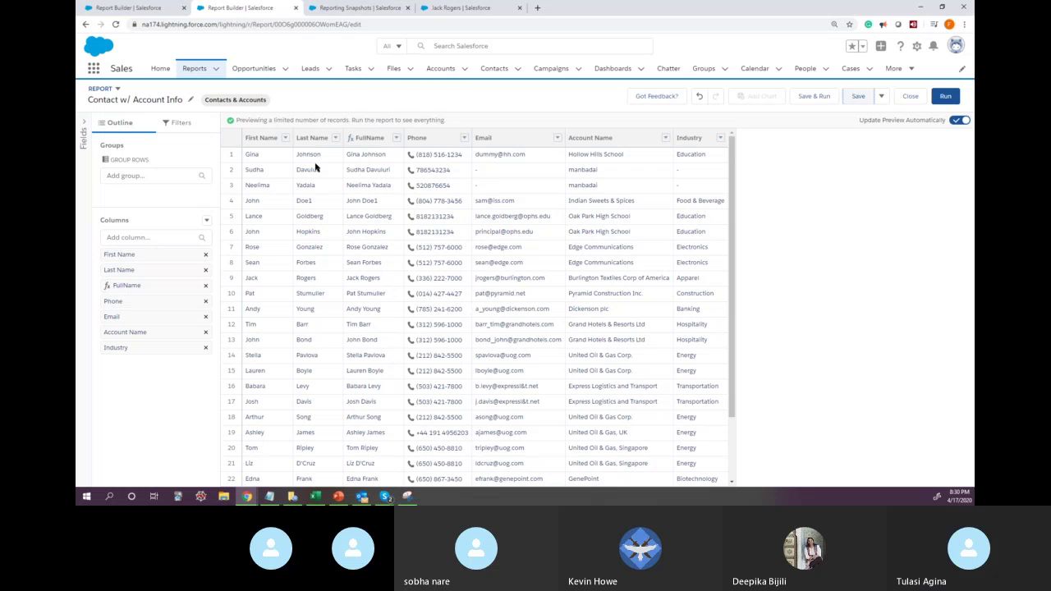
# Search the report's addable columns for "Opp" and "Camp", clearing each search
pyautogui.click(127, 237)
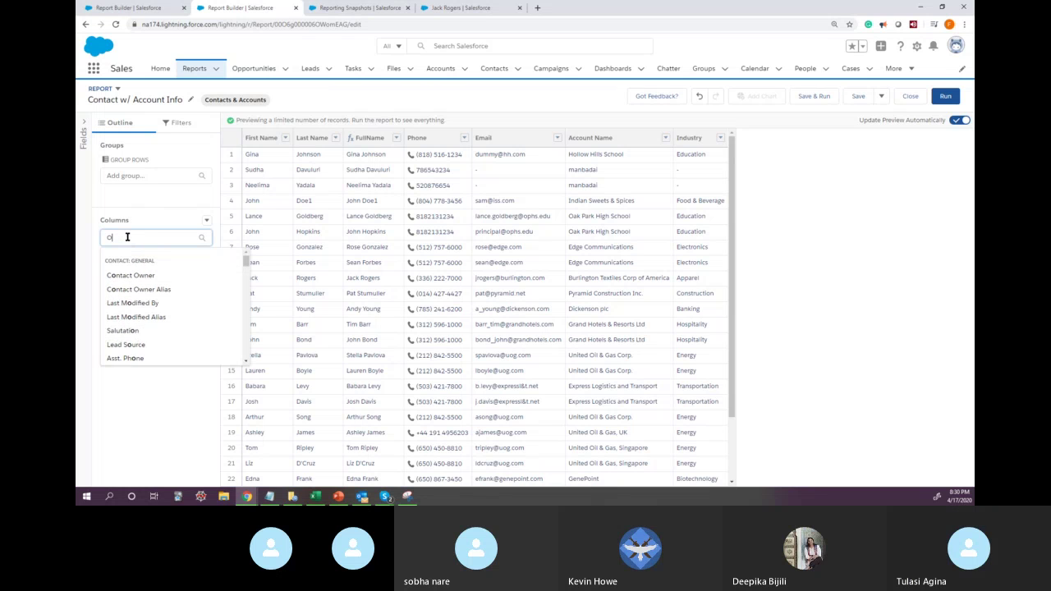
pyautogui.write('Opp')
pyautogui.press('BackSpace')
pyautogui.press('BackSpace')
pyautogui.press('BackSpace')
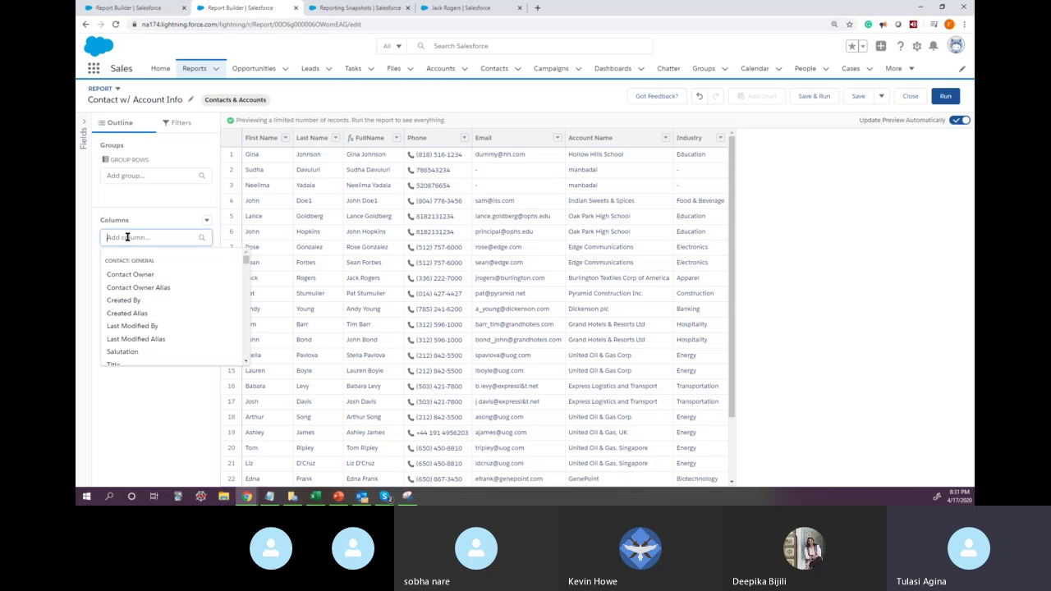
pyautogui.write('Camp')
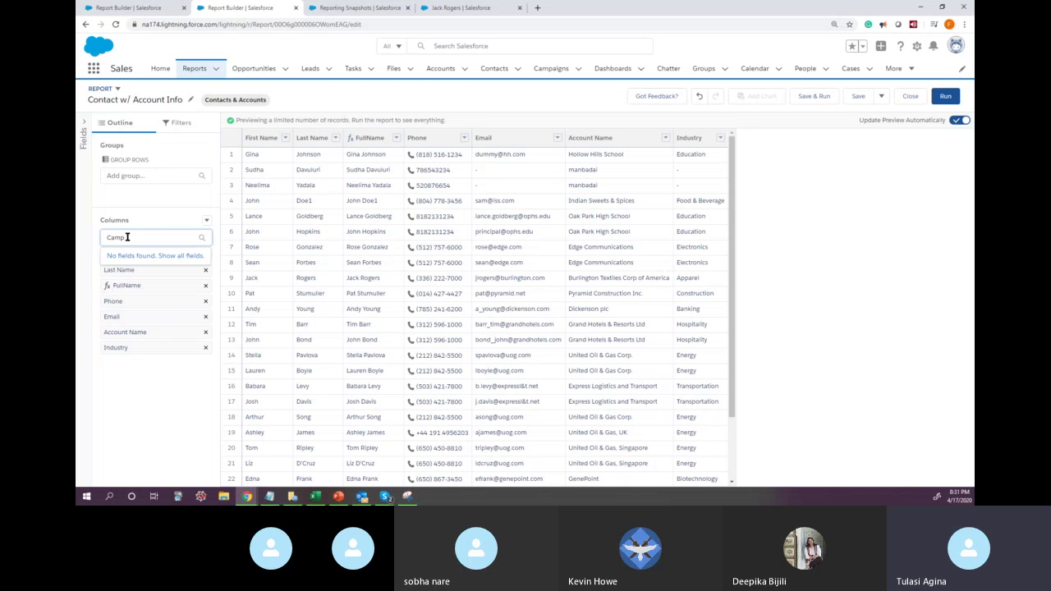
pyautogui.doubleClick(127, 237)
pyautogui.press('BackSpace')
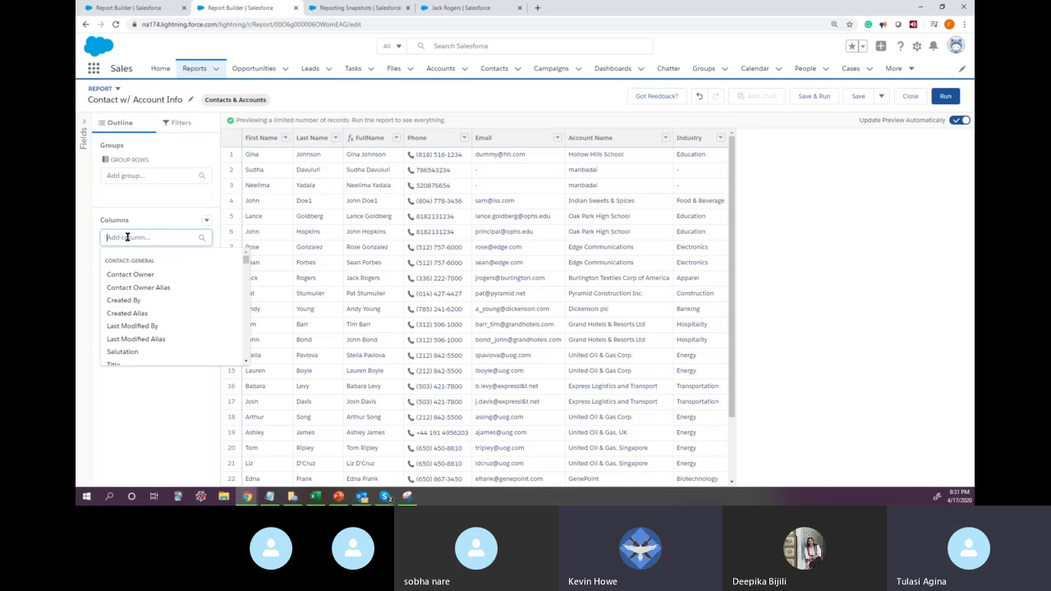
# Show the report's full field list, search it for "Opp" and "Cam", and clear the search
pyautogui.click(84, 123)
pyautogui.click(85, 123)
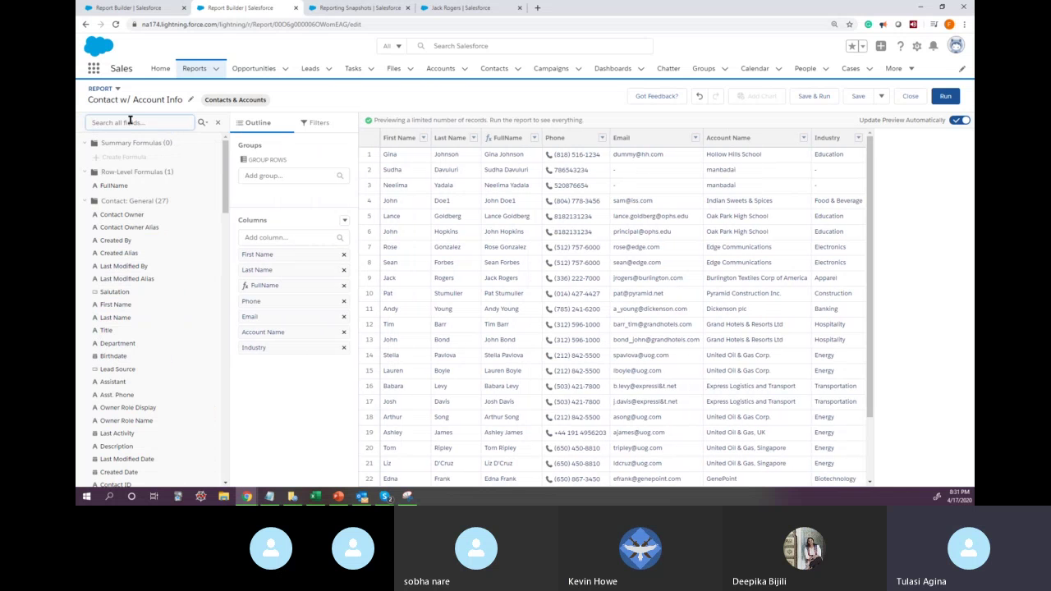
pyautogui.write('Op')
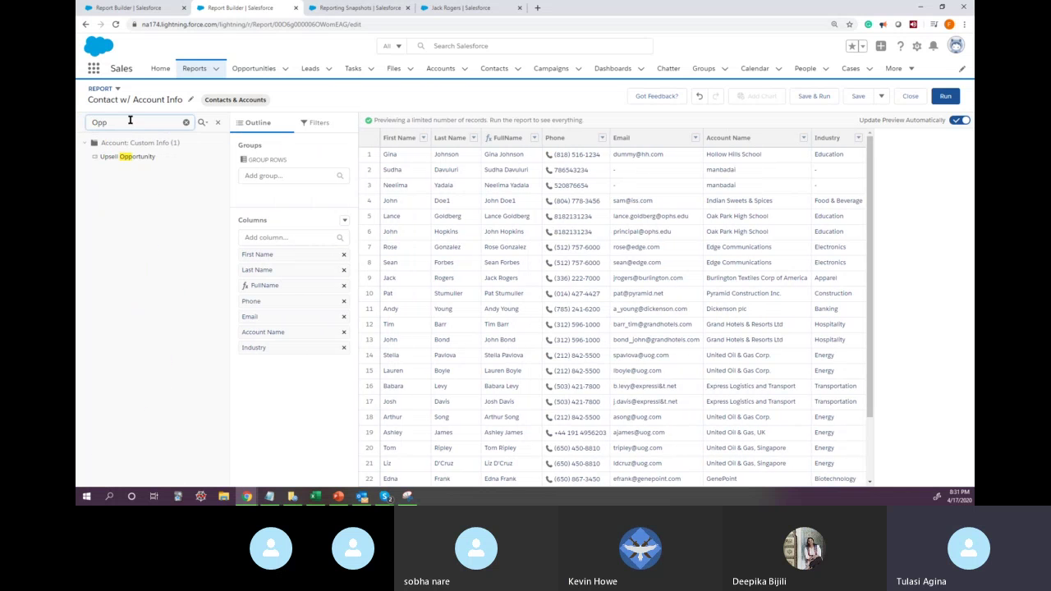
pyautogui.write('p')
pyautogui.press('BackSpace')
pyautogui.press('BackSpace')
pyautogui.press('BackSpace')
pyautogui.write('Cam')
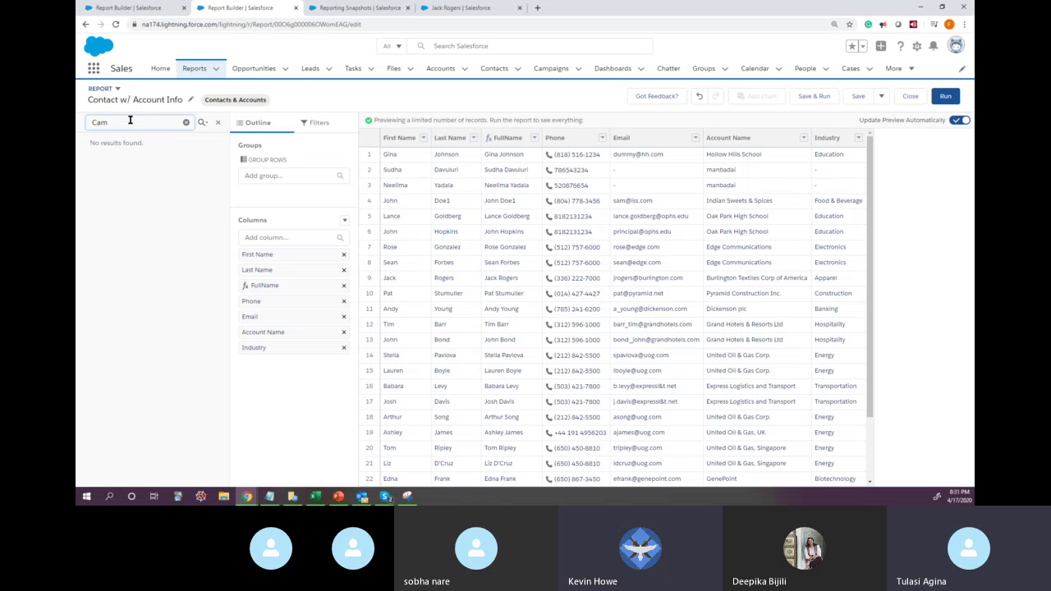
pyautogui.press('BackSpace')
pyautogui.press('BackSpace')
pyautogui.press('BackSpace')
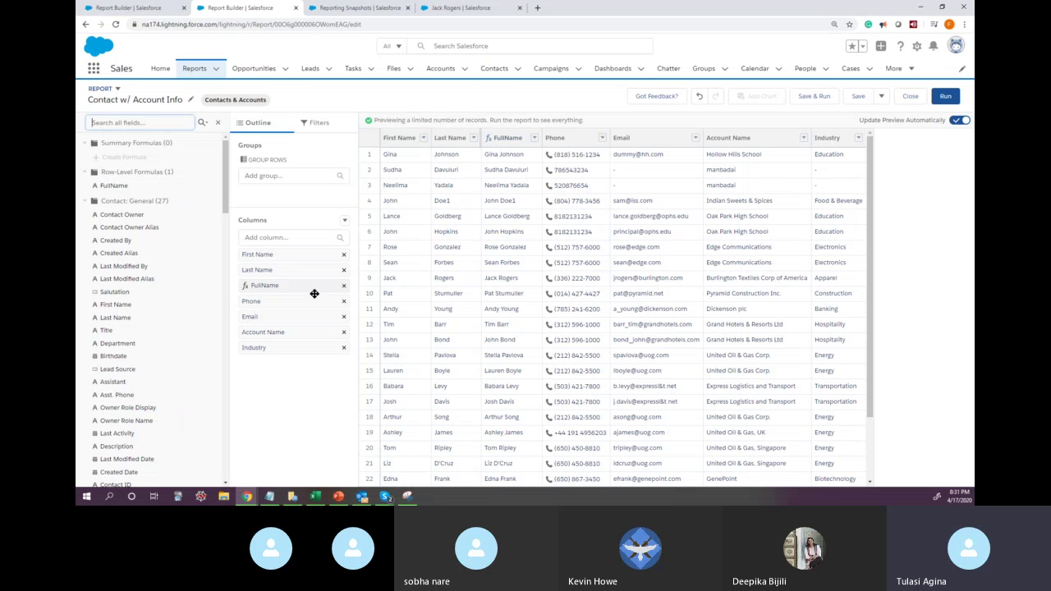
# Remove the First Name and Last Name columns from the report
pyautogui.click(345, 261)
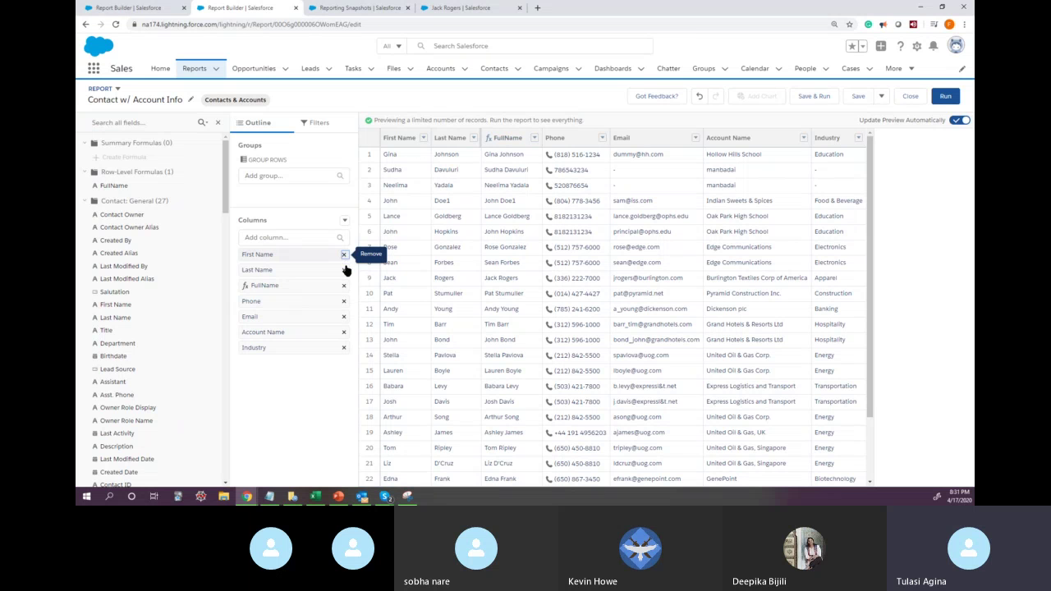
pyautogui.click(344, 256)
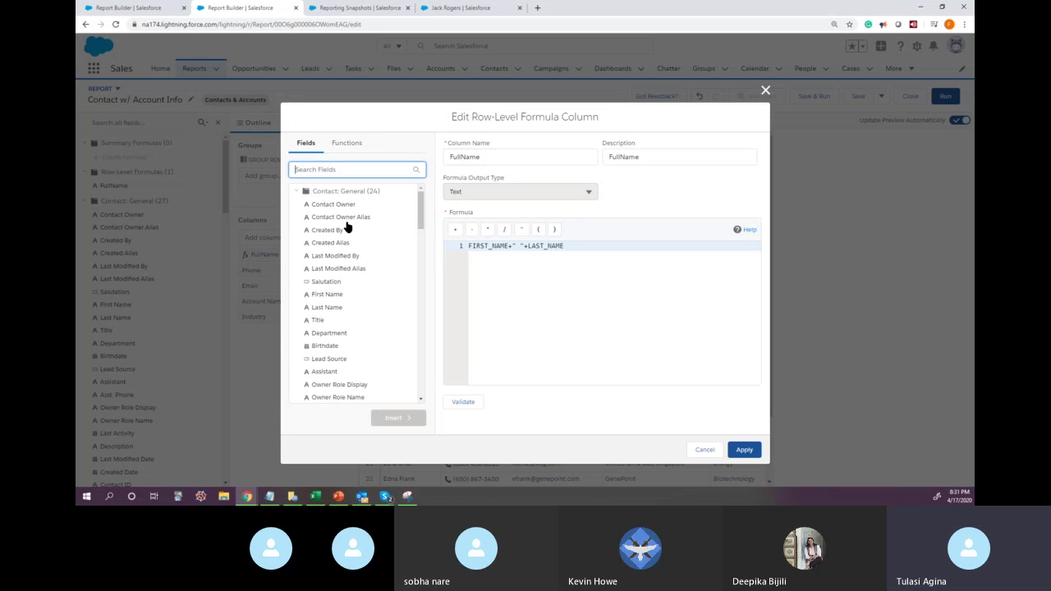
# Search the fields in the FullName formula editor for "Mid" and close the editor without applying changes
pyautogui.write('Mid')
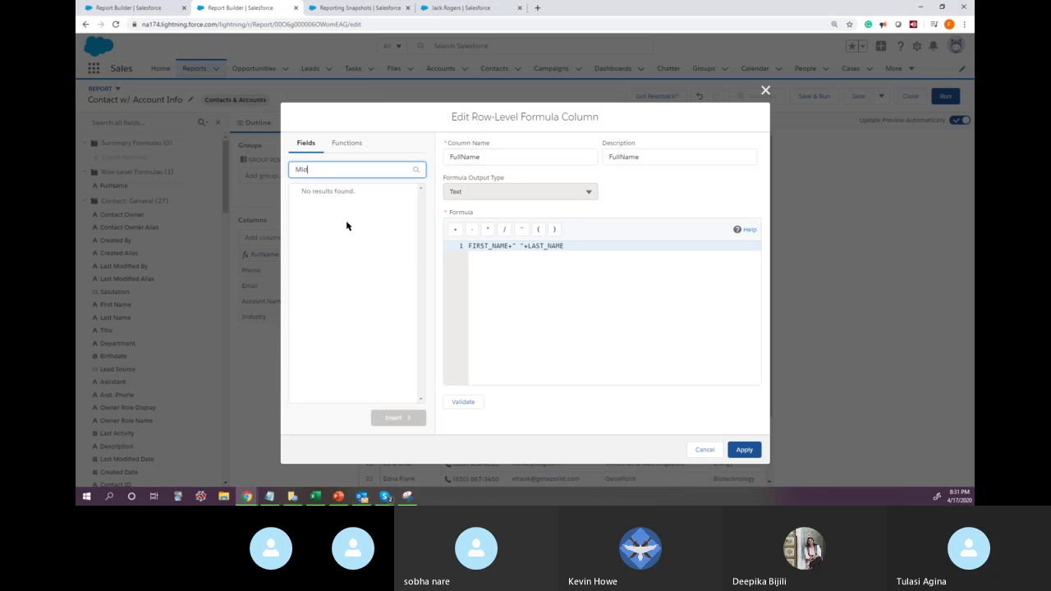
pyautogui.press('BackSpace')
pyautogui.press('BackSpace')
pyautogui.press('BackSpace')
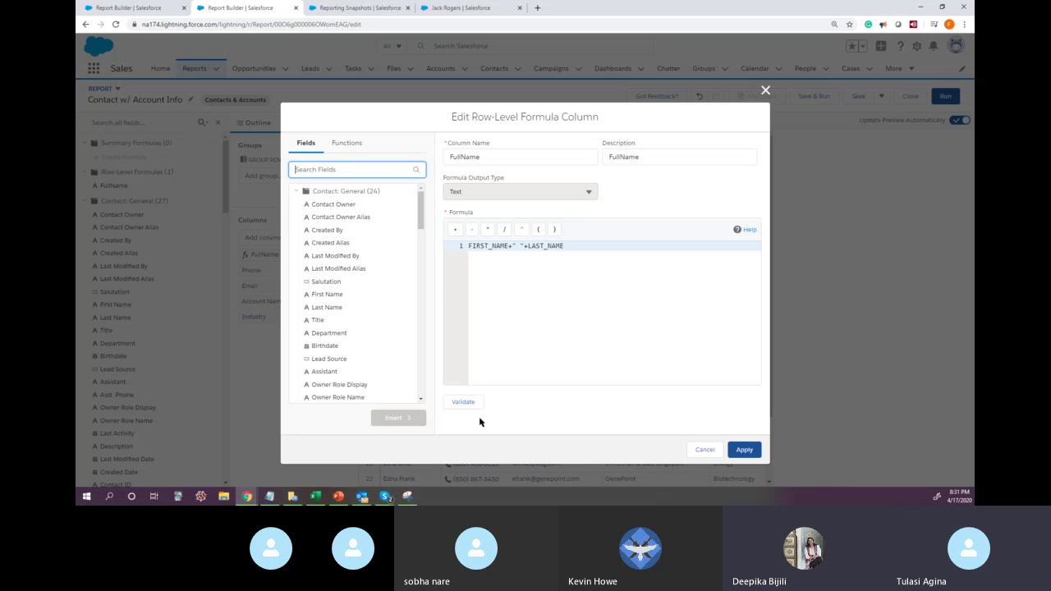
pyautogui.click(696, 451)
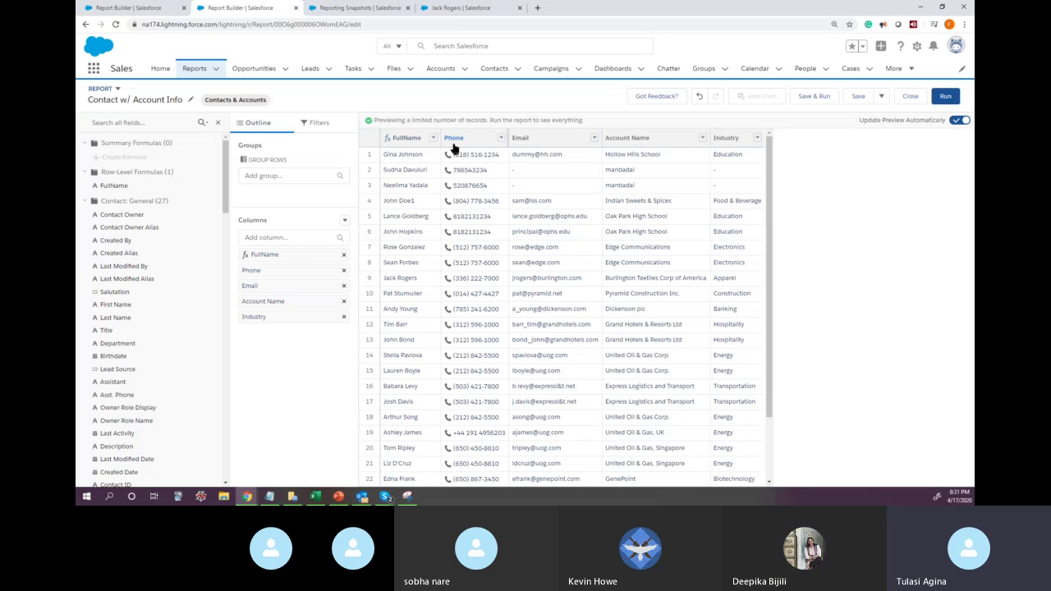
# Rename the FullName row-level formula column as "Contact FullName" and apply the change
pyautogui.click(264, 255)
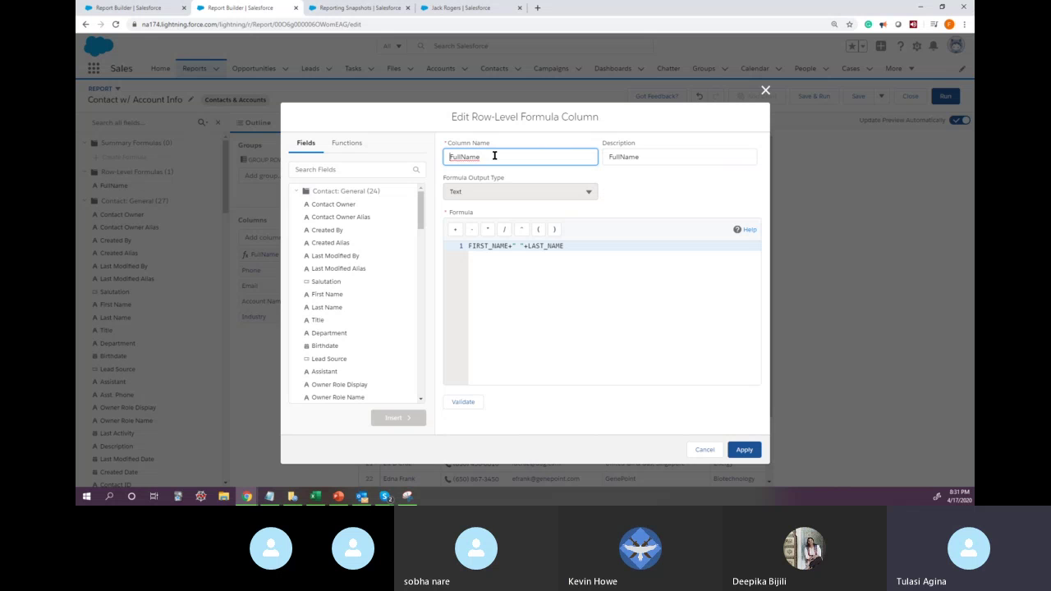
pyautogui.press('Home')
pyautogui.write('Contact')
pyautogui.click(744, 454)
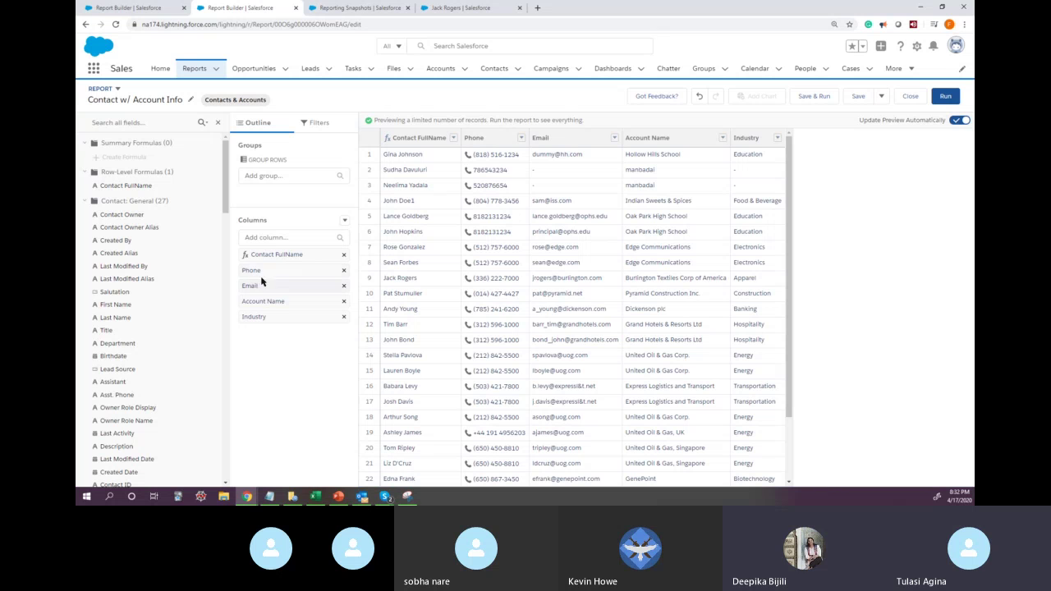
# Sort the report by the Phone column in ascending order
pyautogui.click(521, 138)
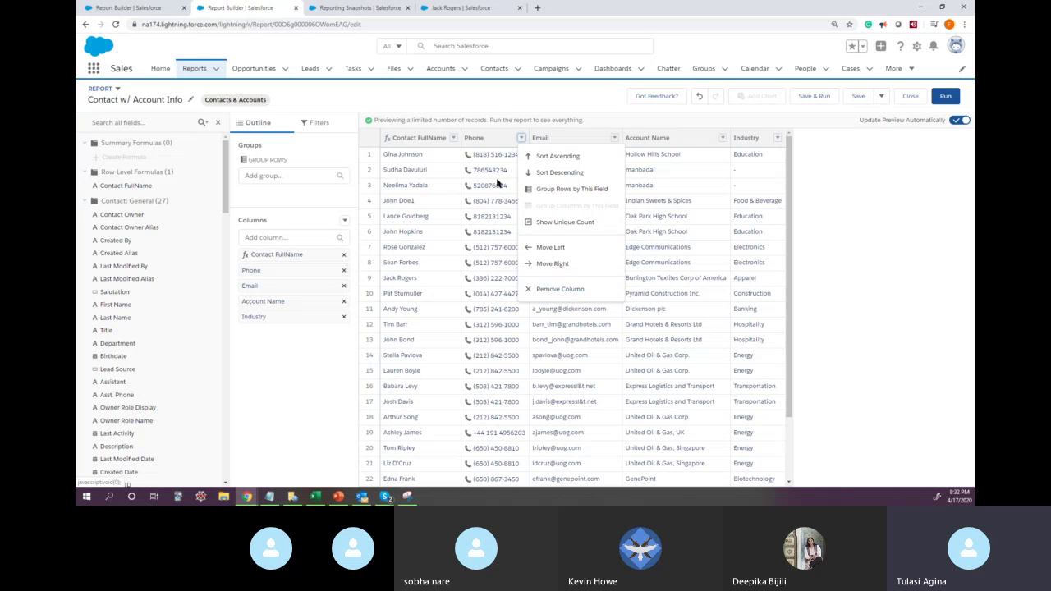
pyautogui.click(479, 140)
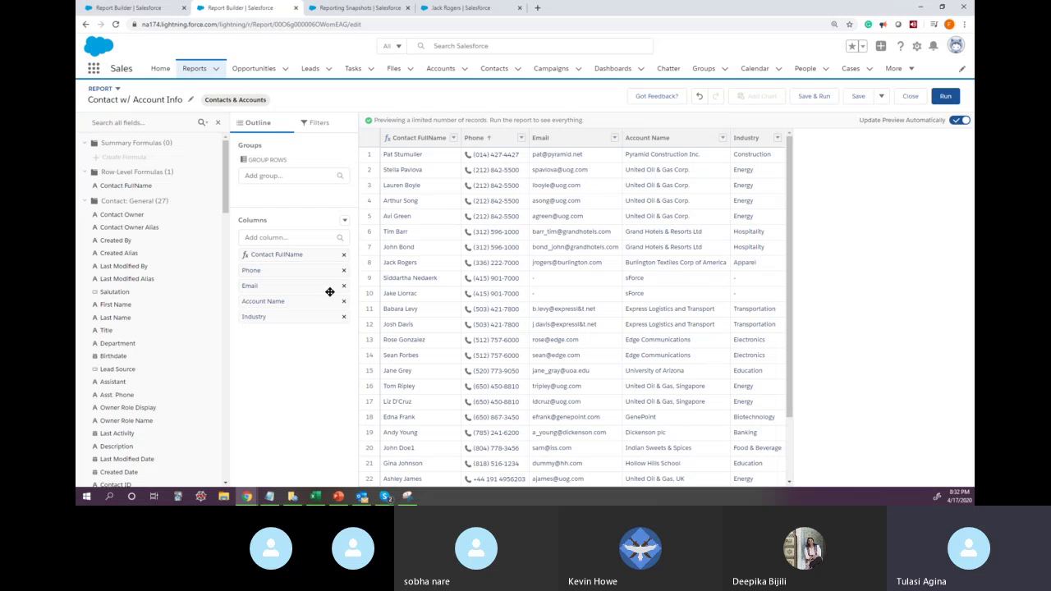
pyautogui.rightClick(257, 274)
pyautogui.click(247, 379)
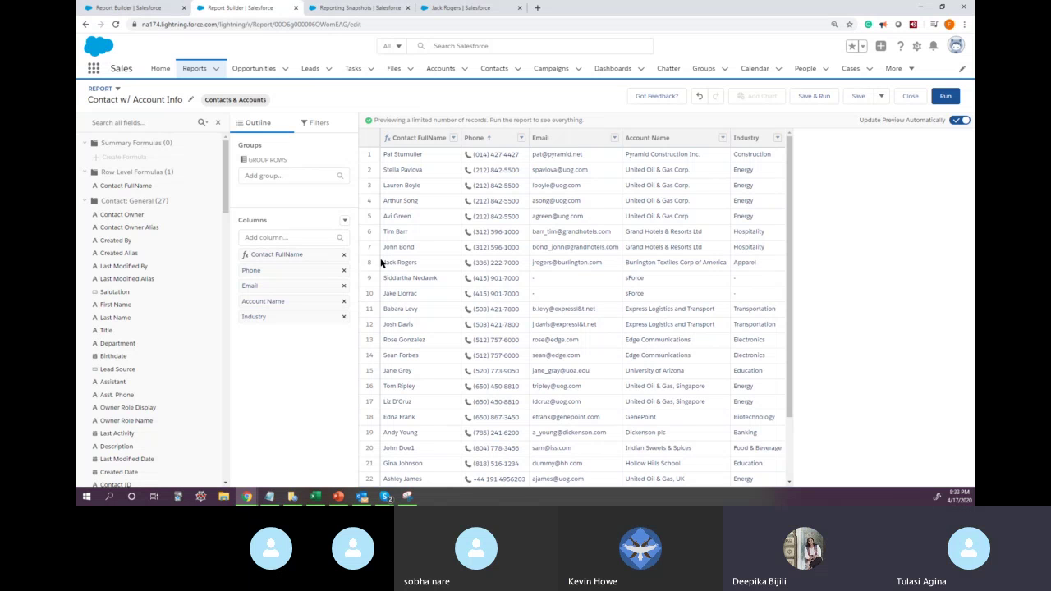
pyautogui.click(344, 223)
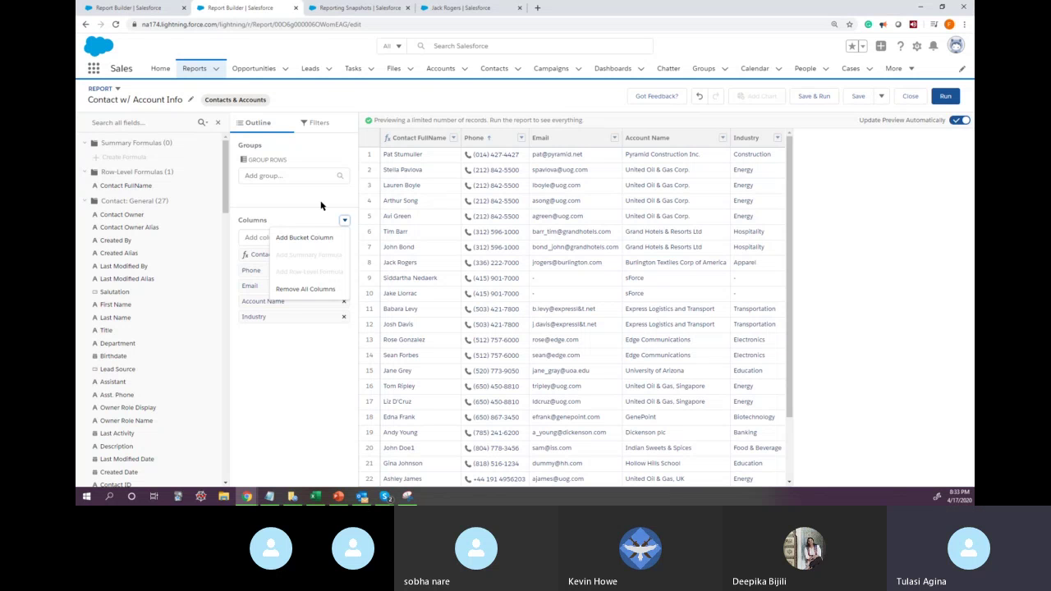
pyautogui.click(321, 206)
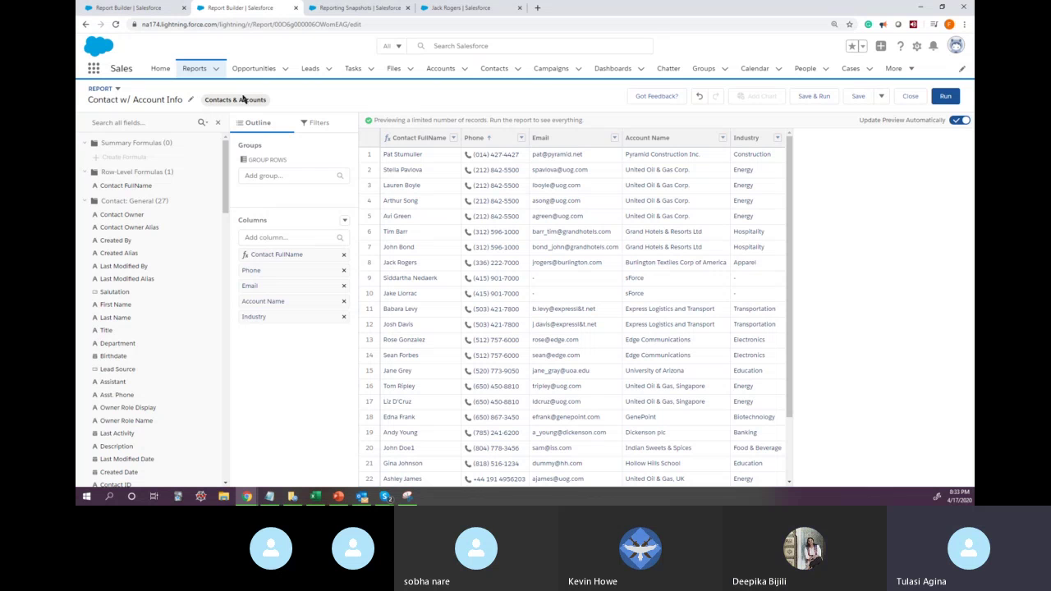
# Close the Contact w/ Account Info report, saving its unsaved changes
pyautogui.click(907, 97)
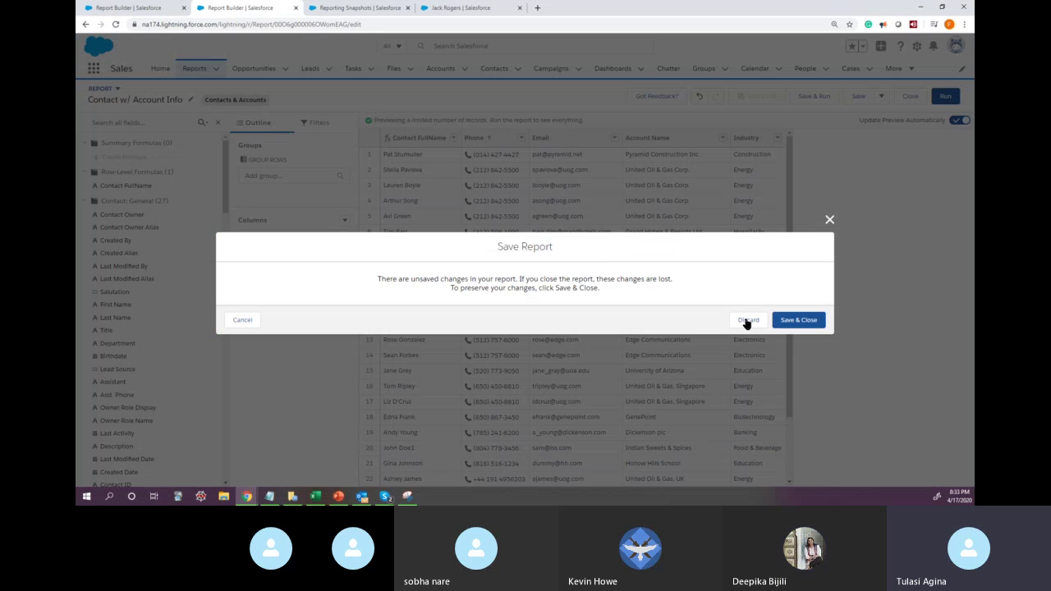
pyautogui.click(808, 323)
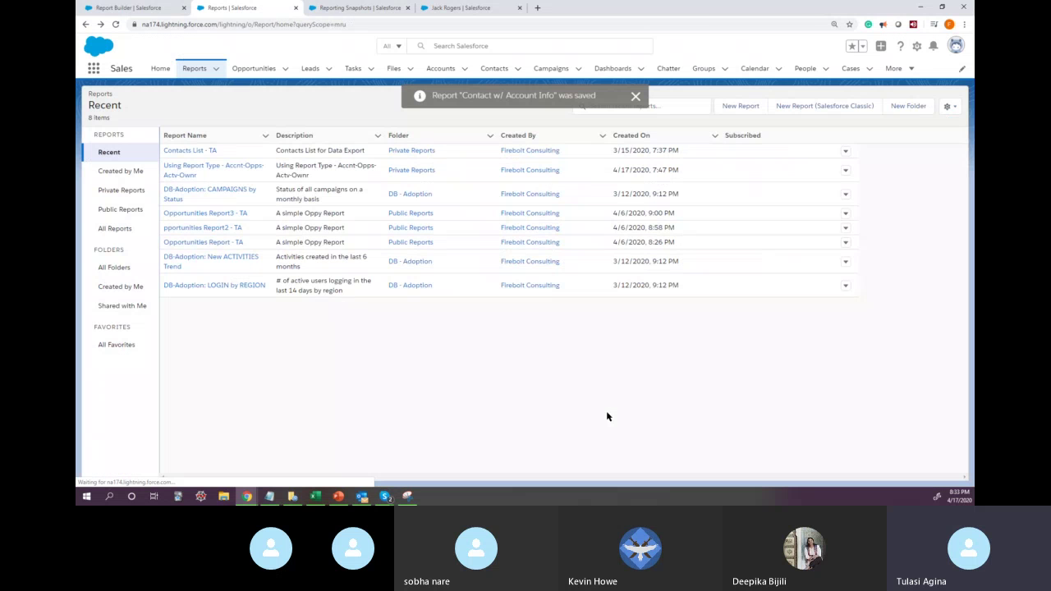
# Start a new report, examine the Accounts & Contacts and Campaigns report types, search for "Cam", and cancel without choosing one
pyautogui.click(737, 105)
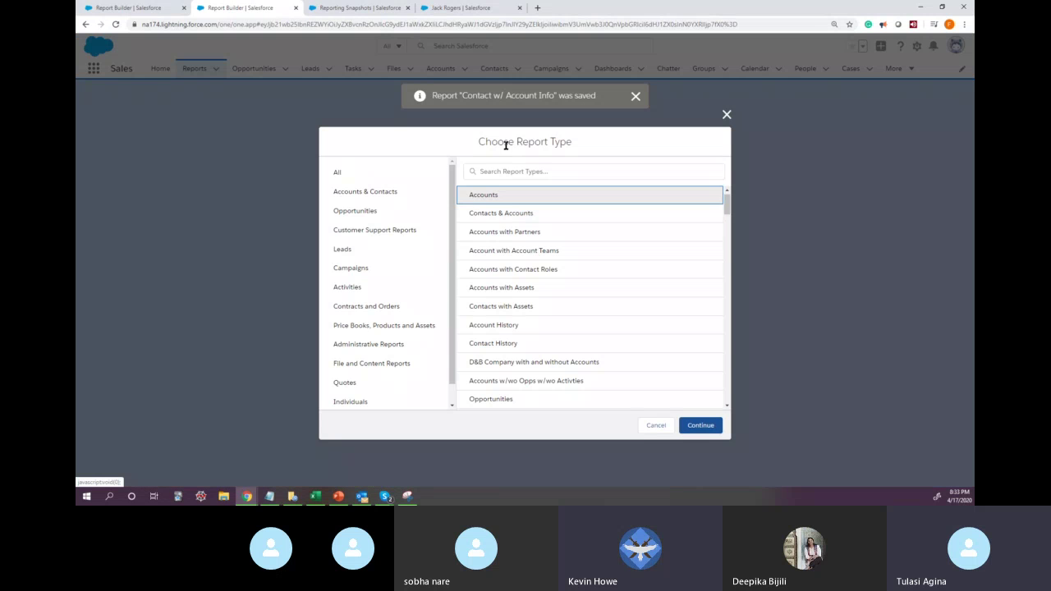
pyautogui.scroll(-3, 591, 345)
pyautogui.scroll(-8, 595, 376)
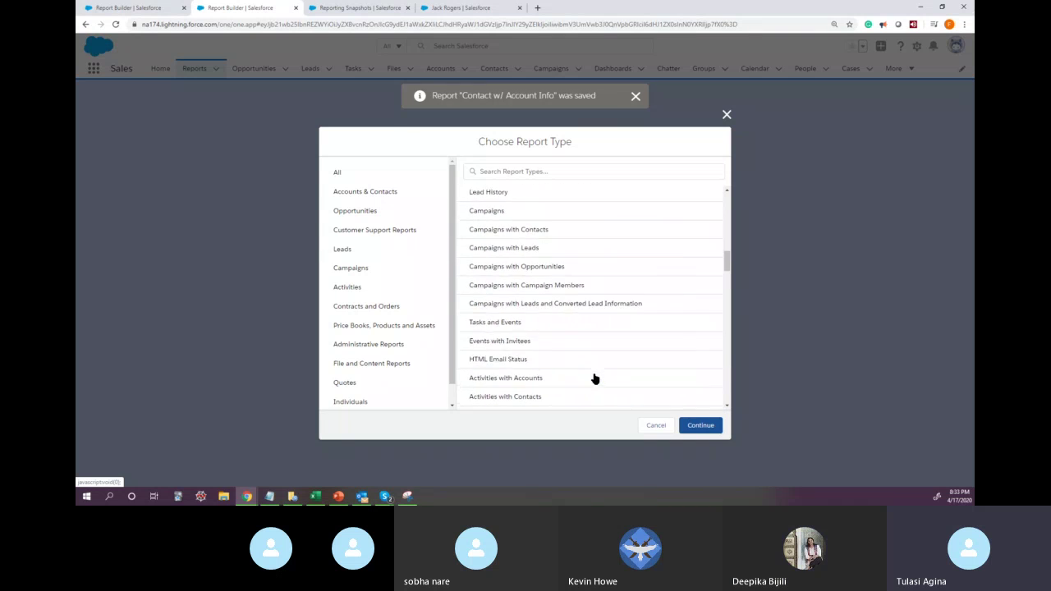
pyautogui.scroll(8, 595, 376)
pyautogui.click(367, 193)
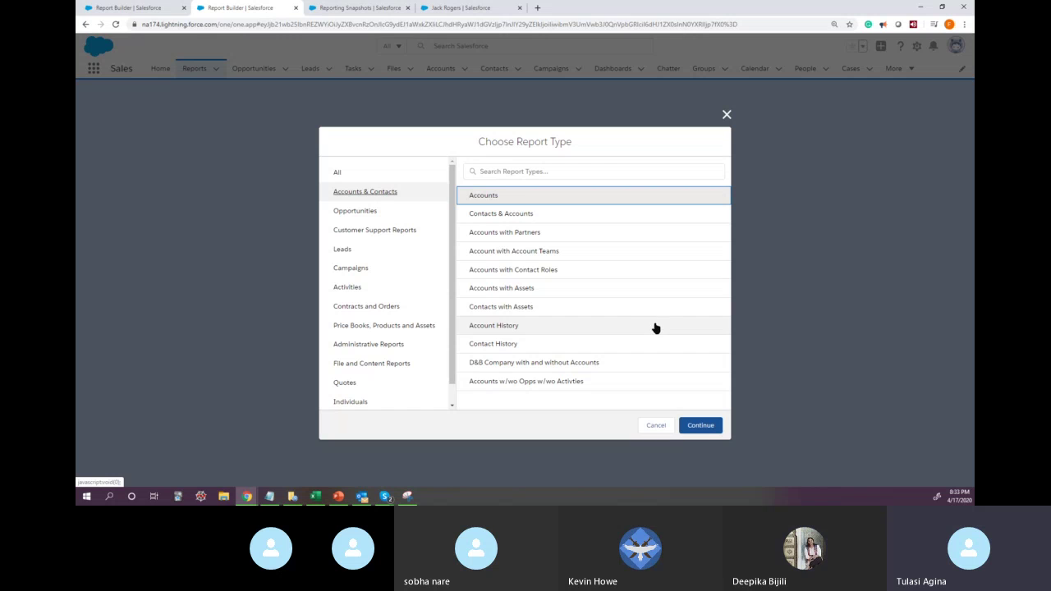
pyautogui.click(505, 171)
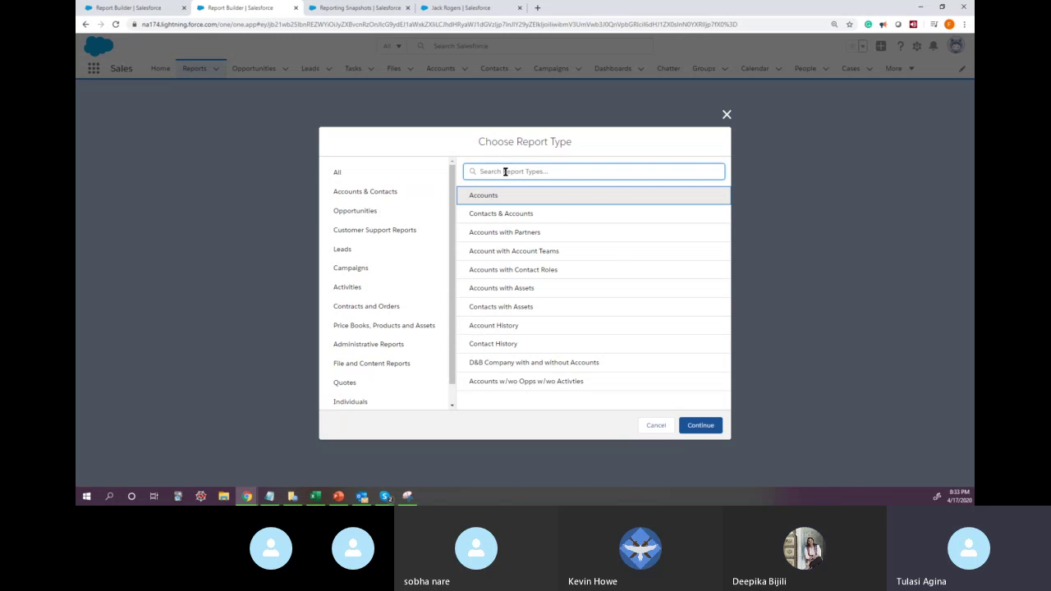
pyautogui.write('Cam')
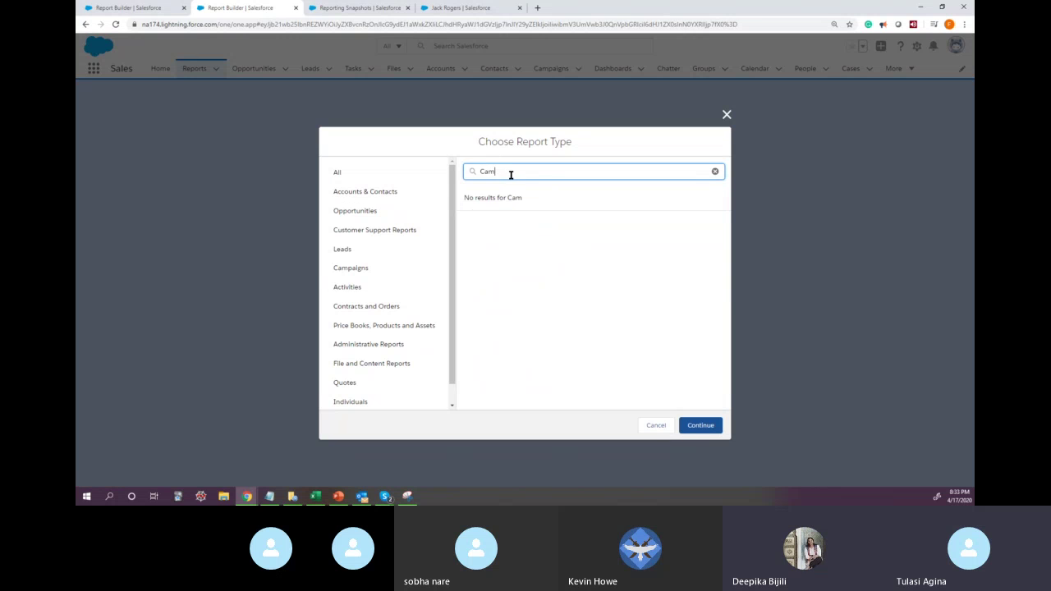
pyautogui.click(339, 269)
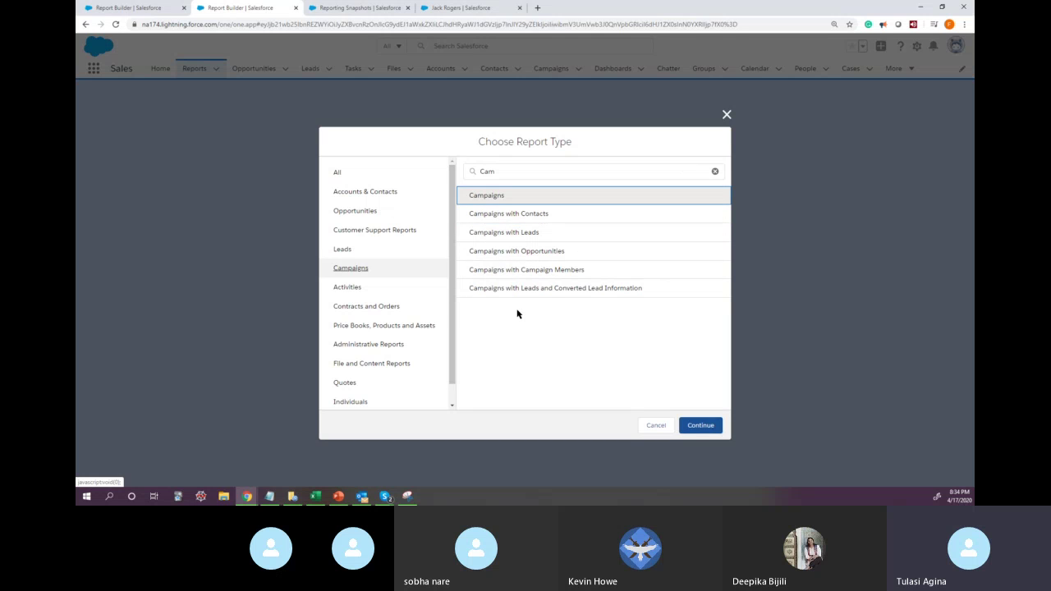
pyautogui.click(655, 427)
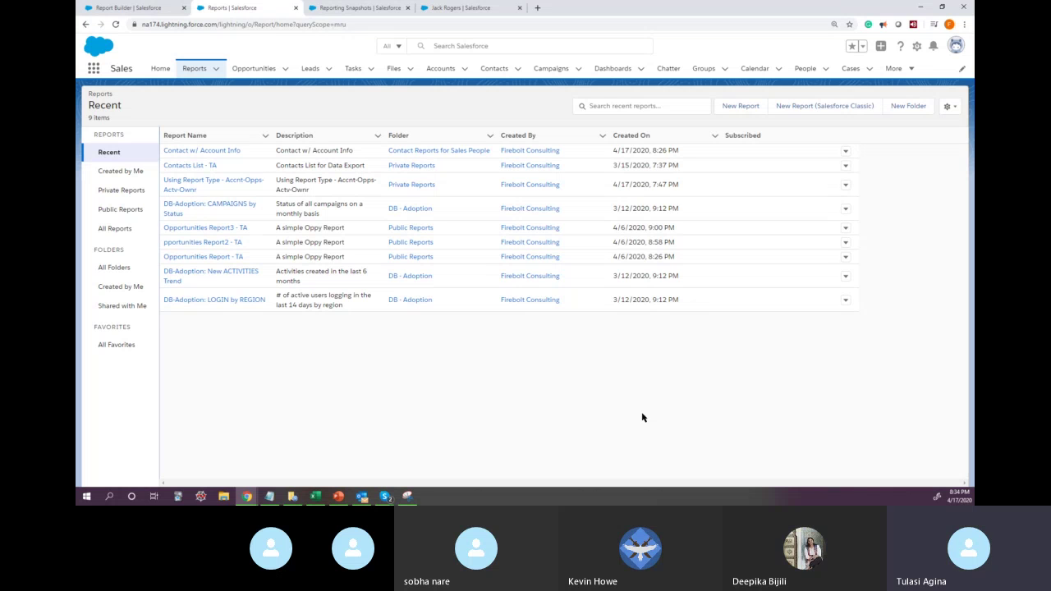
# Switch to Setup and search its menu for "Report Type"
pyautogui.click(328, 8)
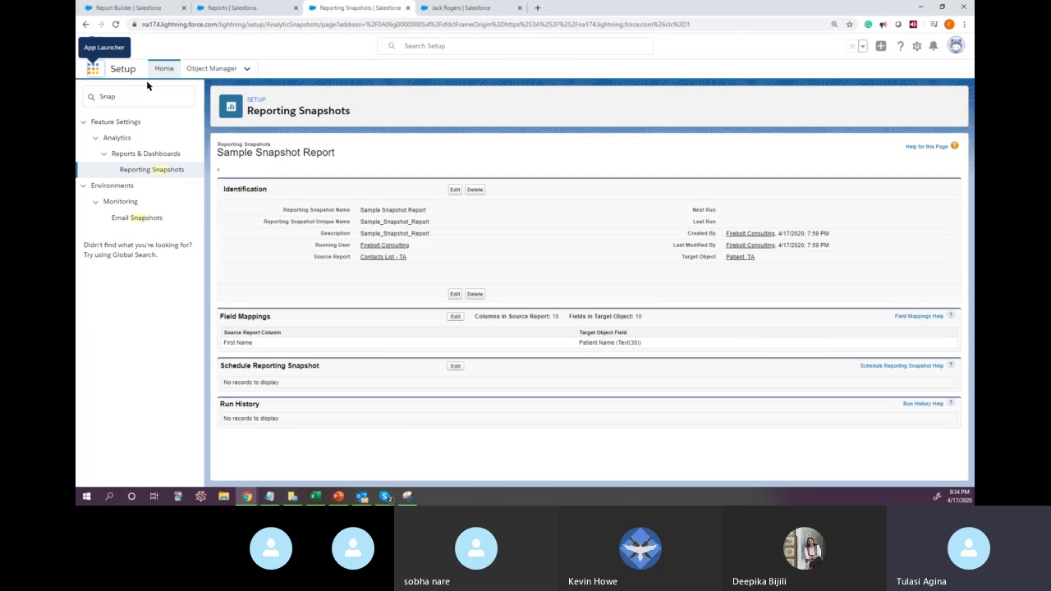
pyautogui.doubleClick(126, 96)
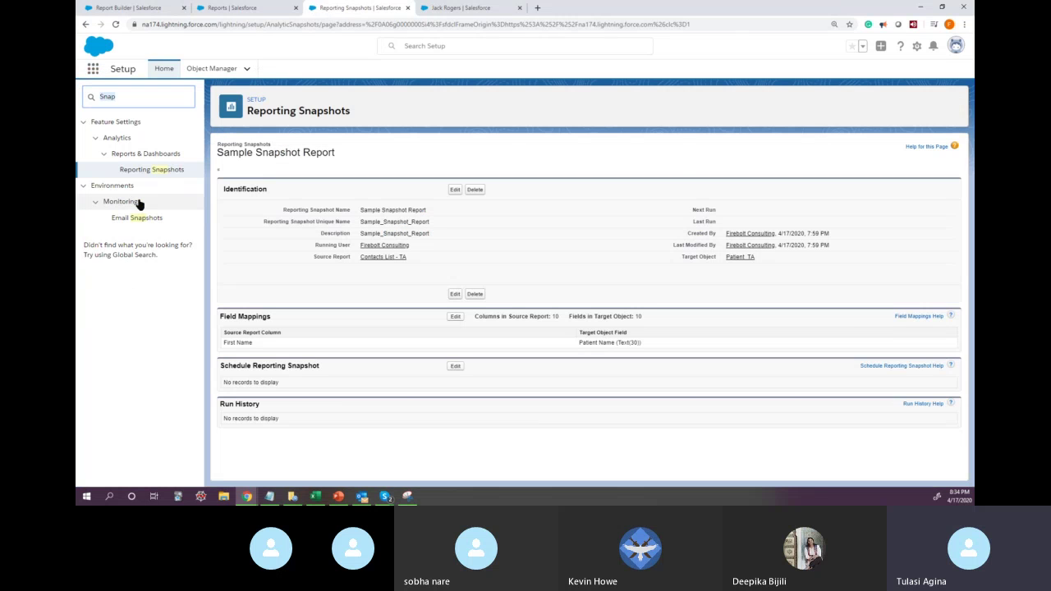
pyautogui.write('Report Type')
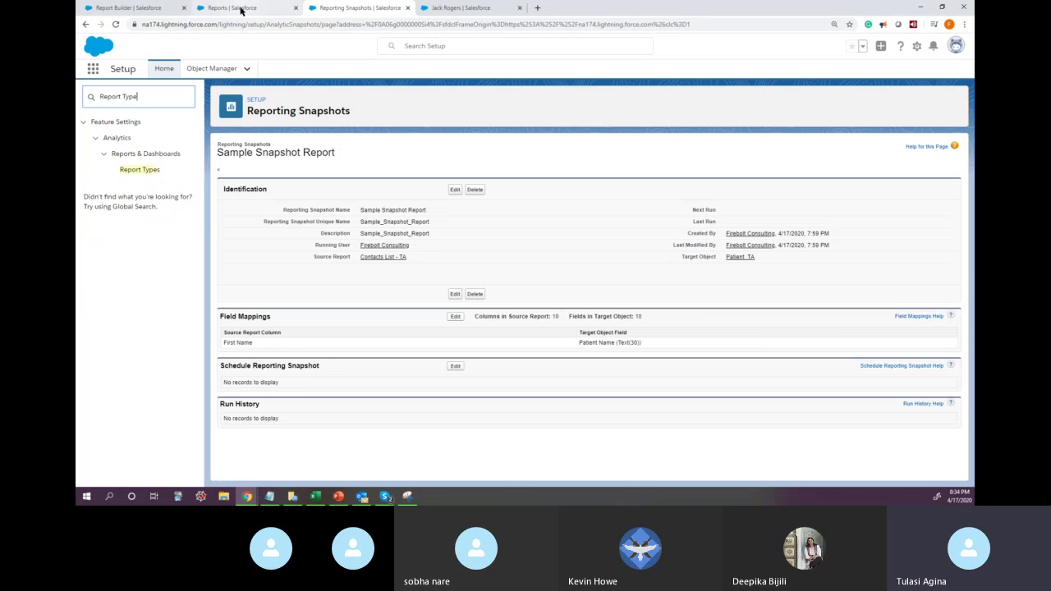
pyautogui.click(242, 8)
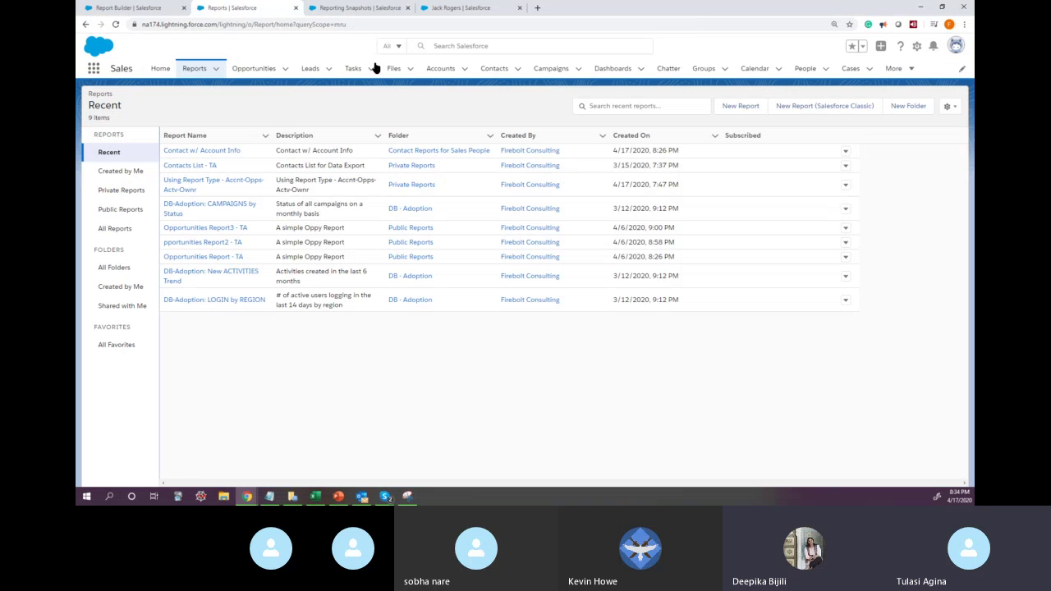
pyautogui.click(348, 7)
pyautogui.click(491, 9)
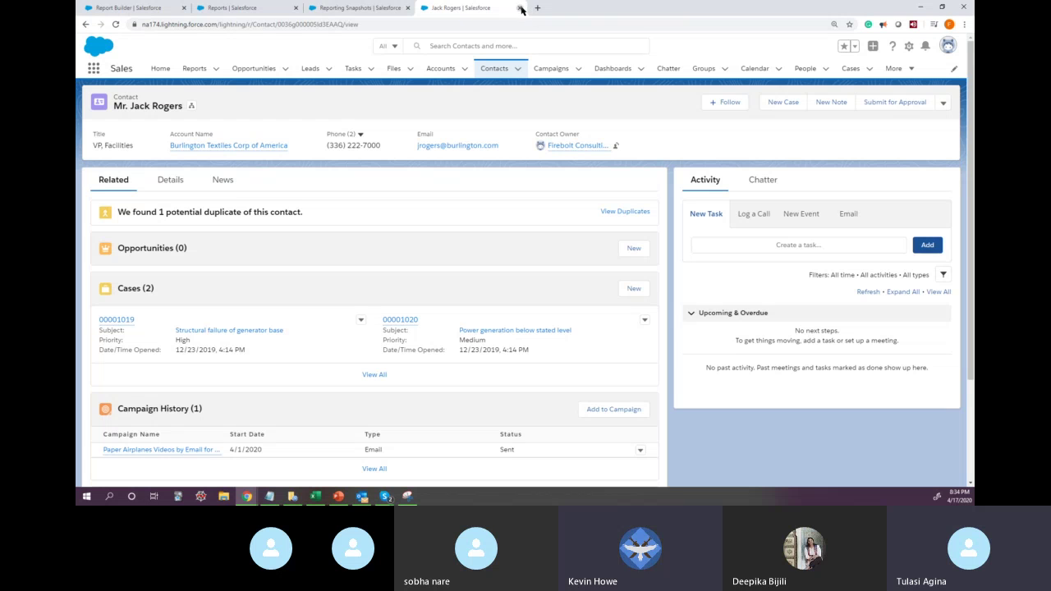
pyautogui.click(324, 10)
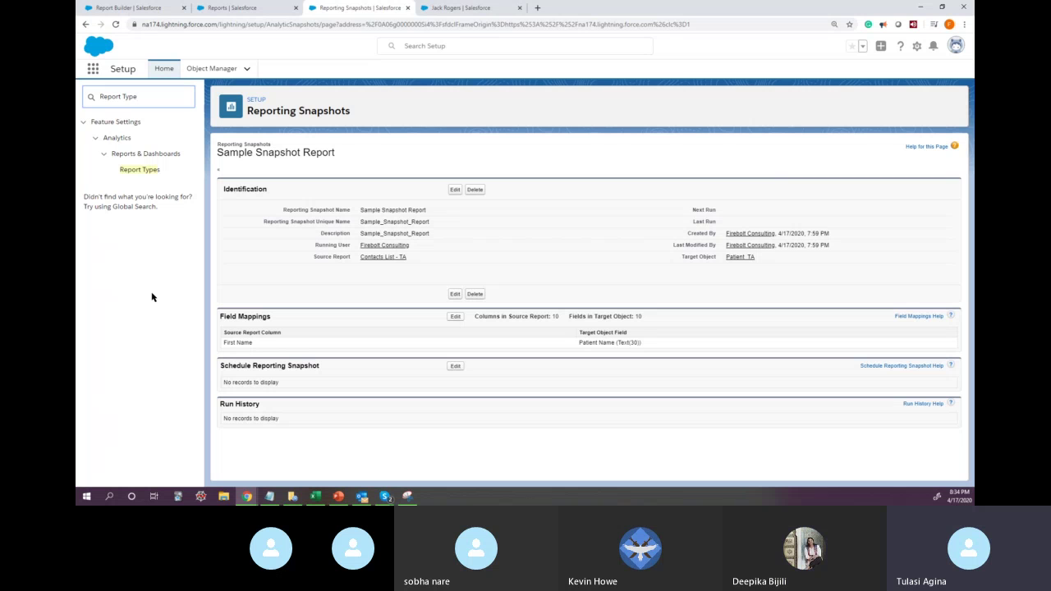
# Open the Report Types setup page, read the custom report type introduction, and continue to the list of custom report types
pyautogui.click(132, 170)
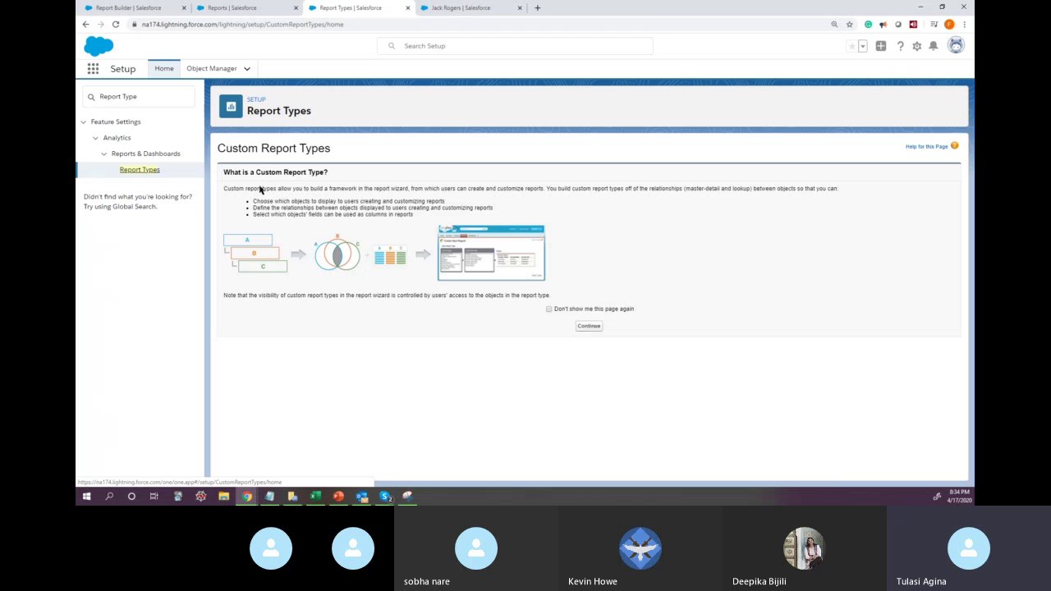
pyautogui.moveTo(227, 190); pyautogui.dragTo(640, 220)
pyautogui.click(640, 220)
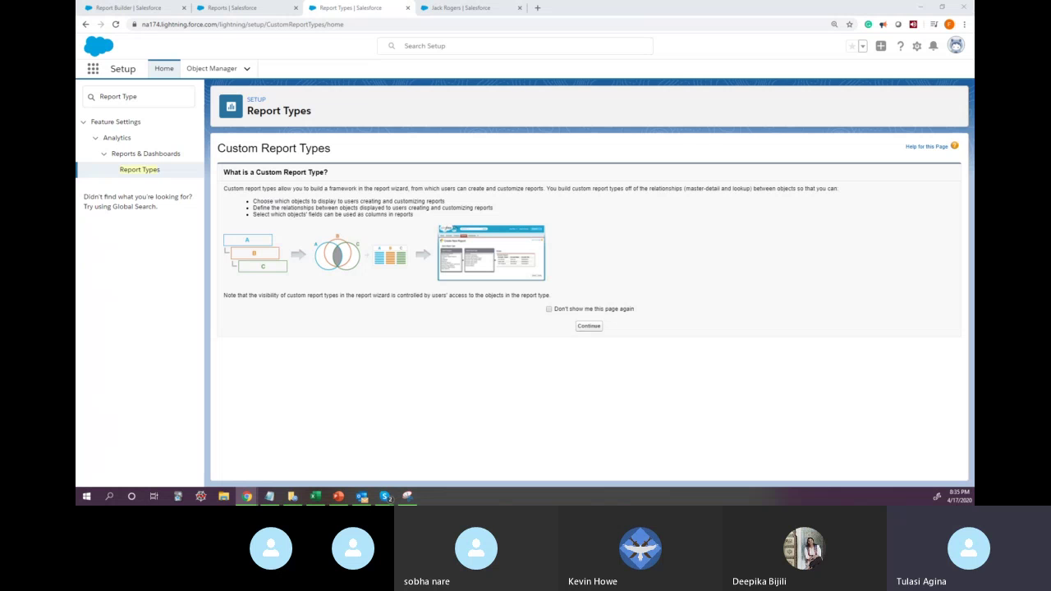
pyautogui.click(585, 328)
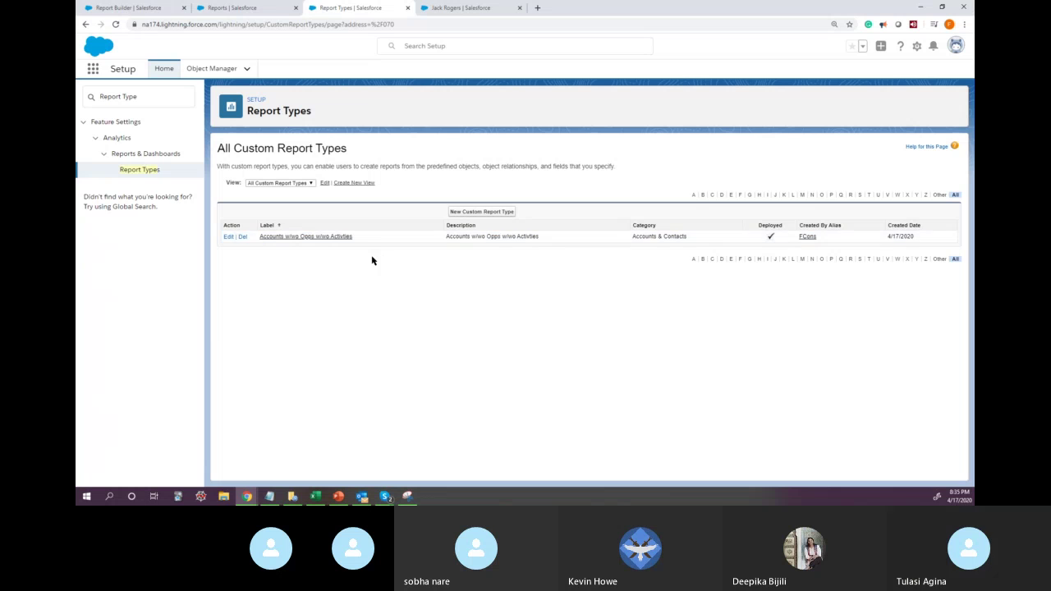
# Start a new custom report type and look through the available primary objects without choosing one
pyautogui.click(483, 214)
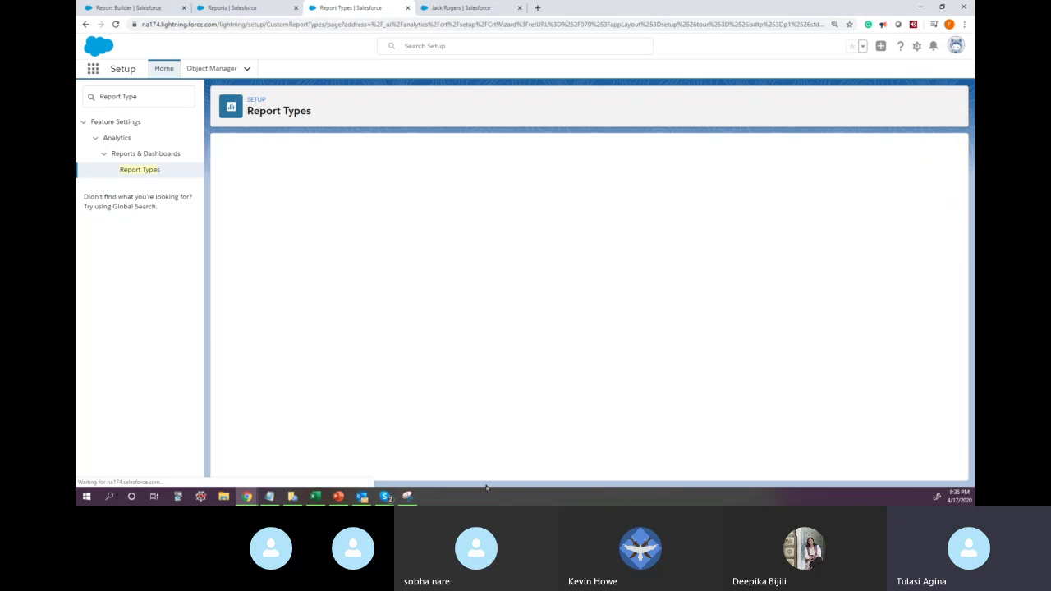
pyautogui.click(407, 259)
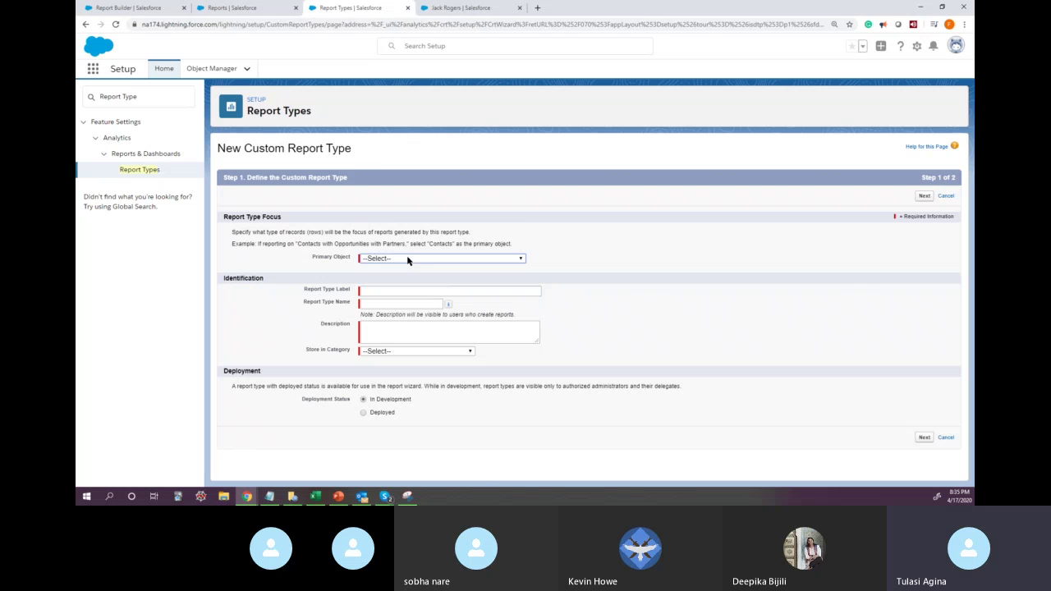
pyautogui.click(408, 258)
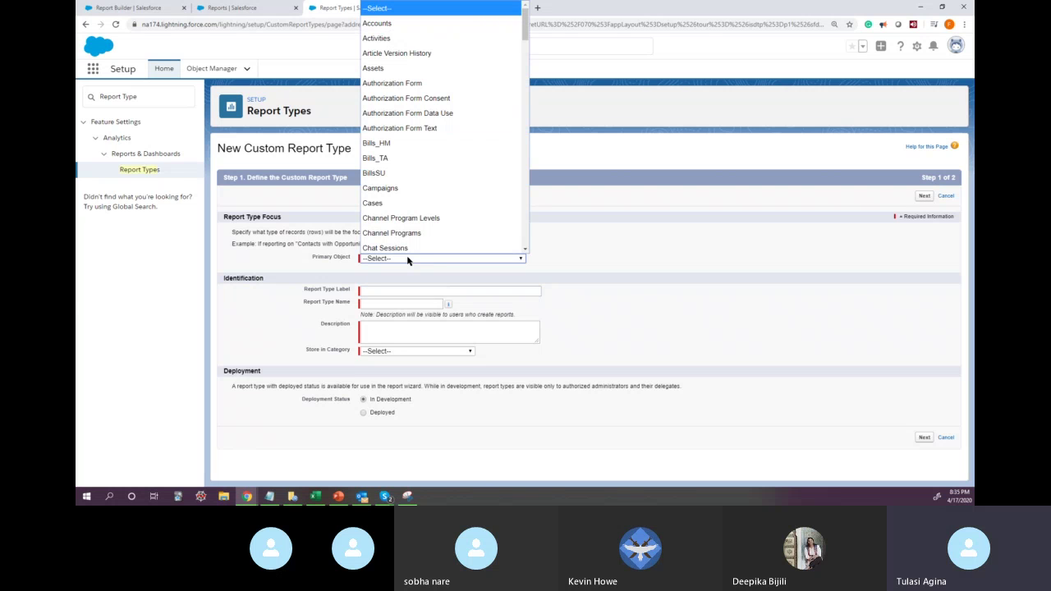
pyautogui.scroll(-5, 429, 184)
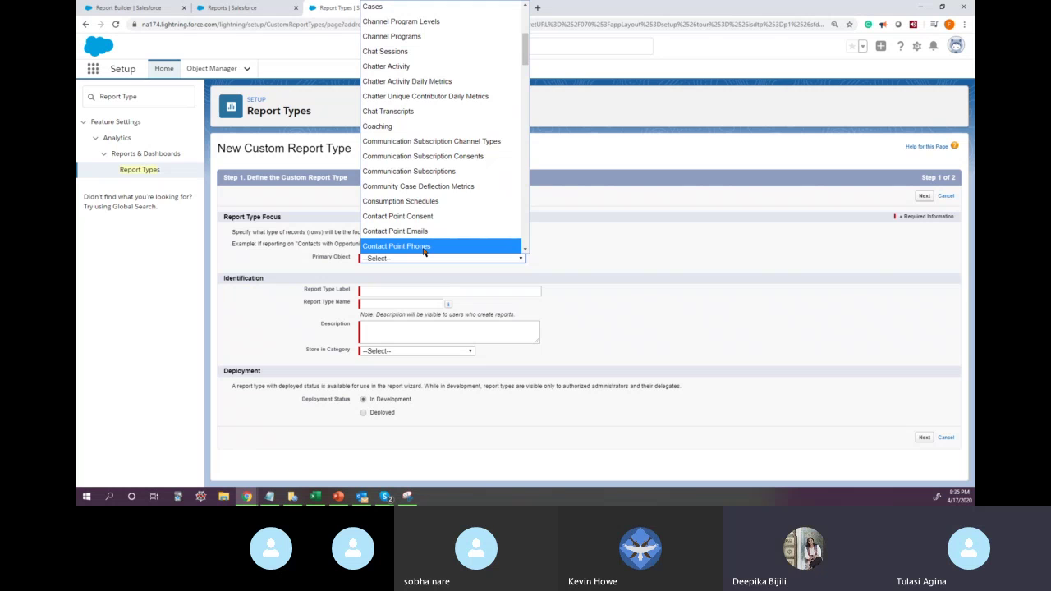
pyautogui.scroll(-2, 424, 247)
pyautogui.click(583, 230)
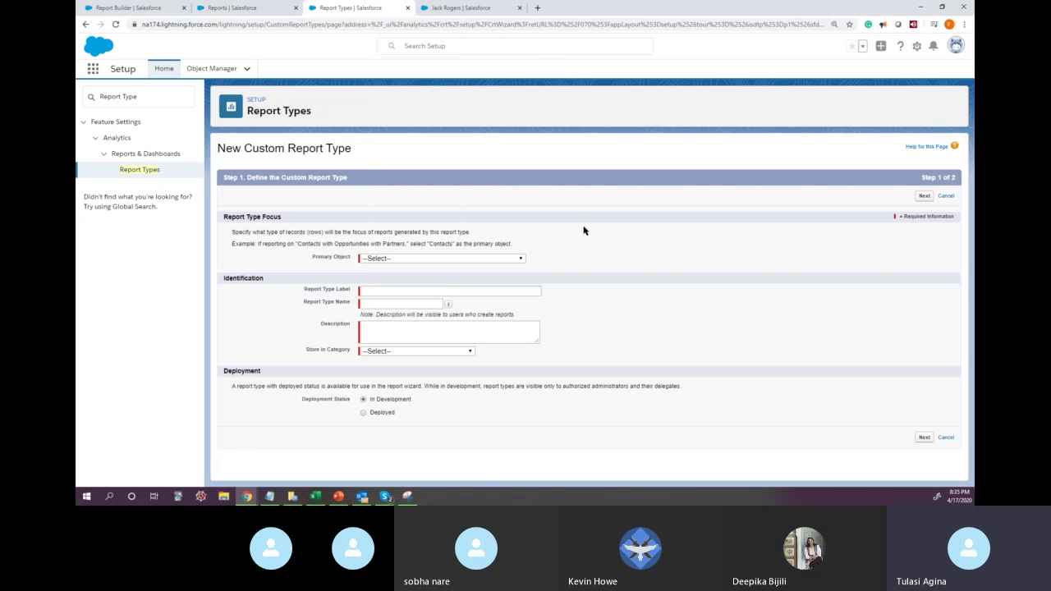
# Set the report type label to "Contacts w/ Accounts w/wo Campaigns"
pyautogui.click(375, 291)
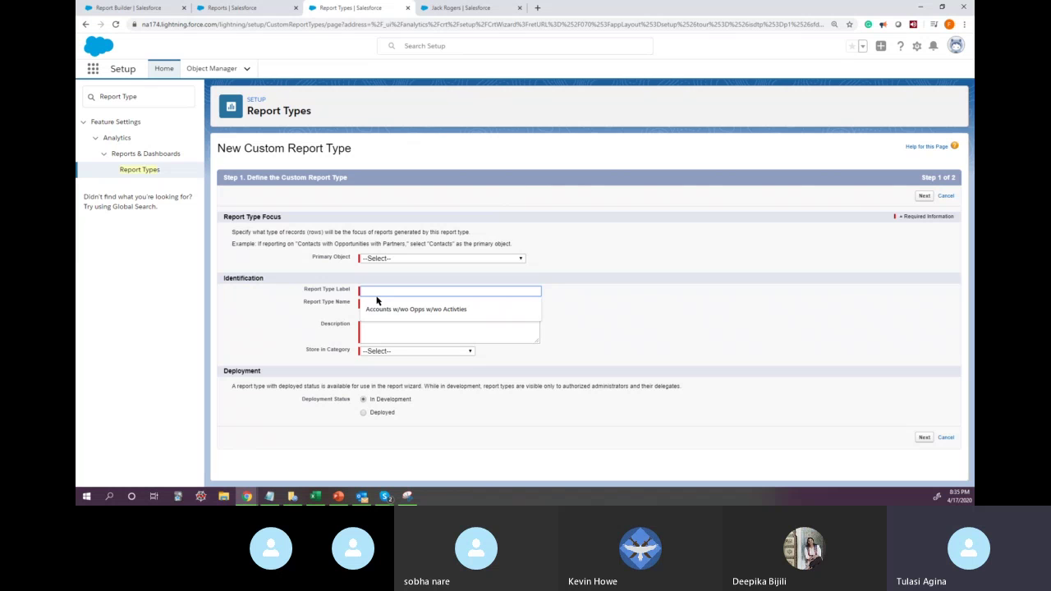
pyautogui.write('Conytact')
pyautogui.hotkey('ctrl', 'a')
pyautogui.press('BackSpace')
pyautogui.write('Contacts w')
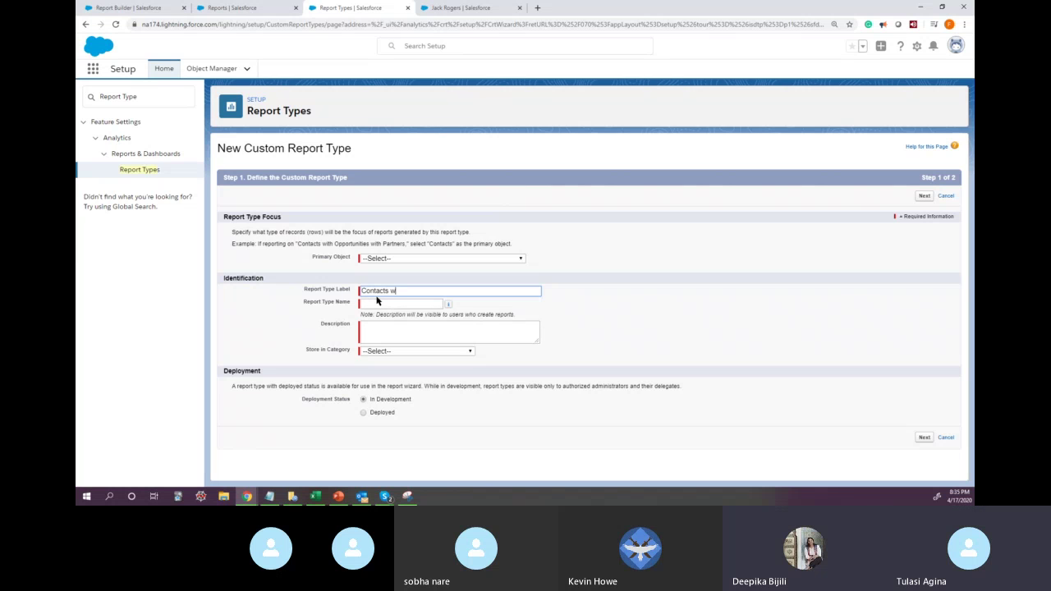
pyautogui.write('i')
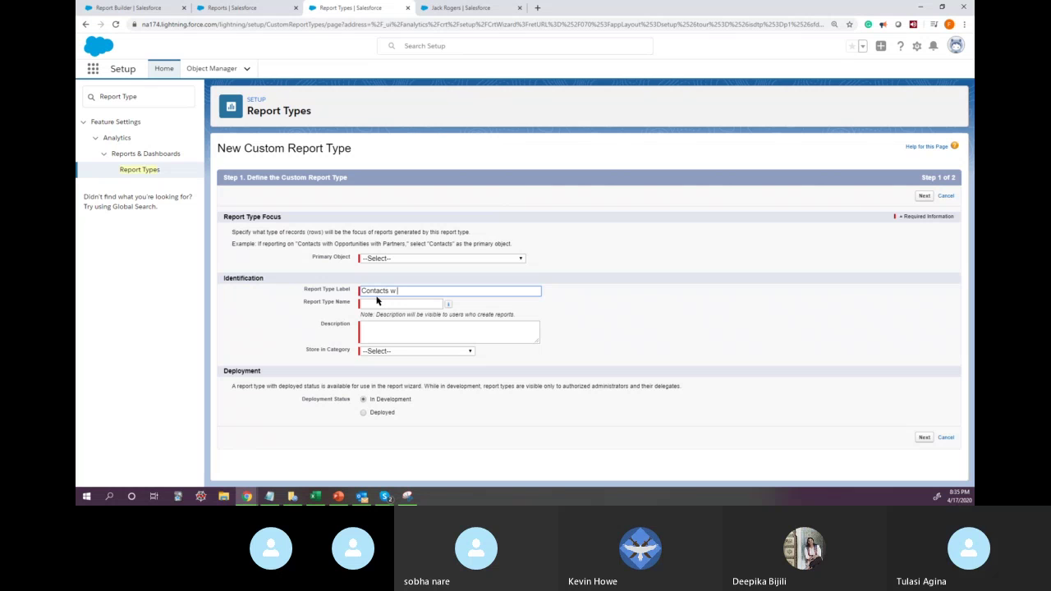
pyautogui.press('BackSpace')
pyautogui.write('/ ')
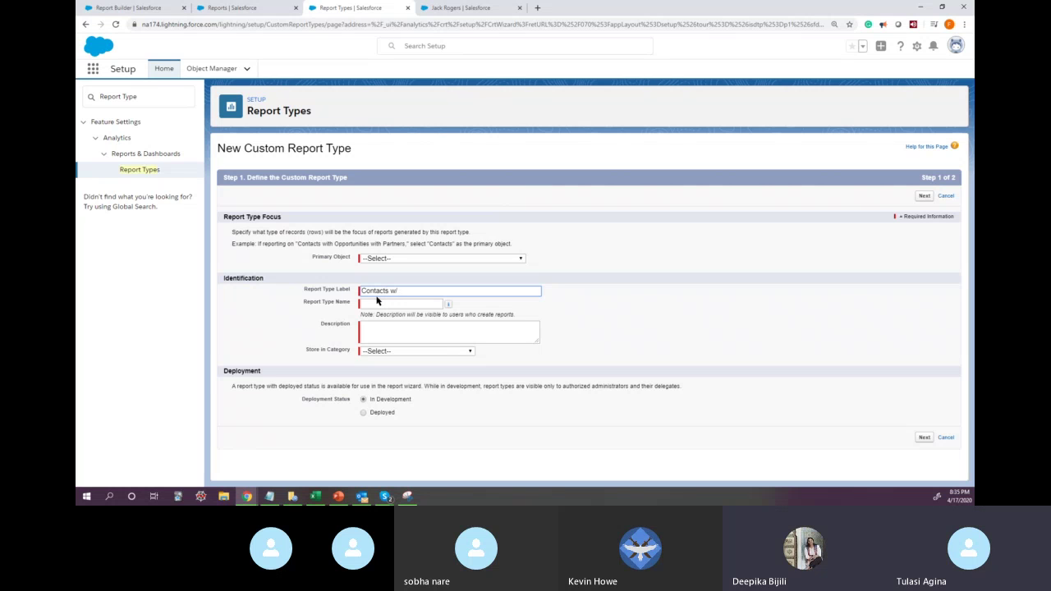
pyautogui.write('Accounts')
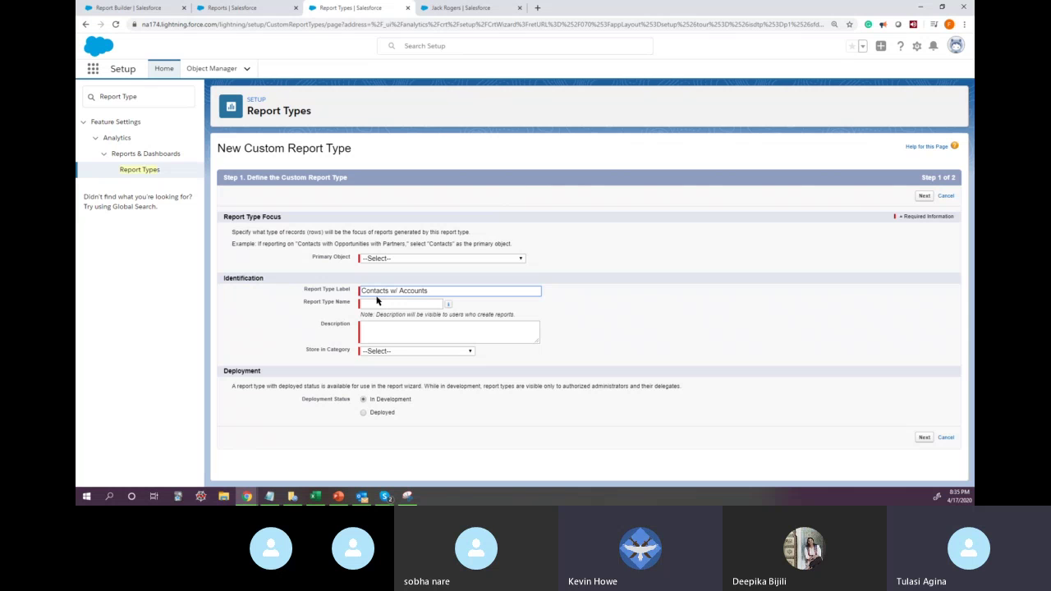
pyautogui.write(' w/ ')
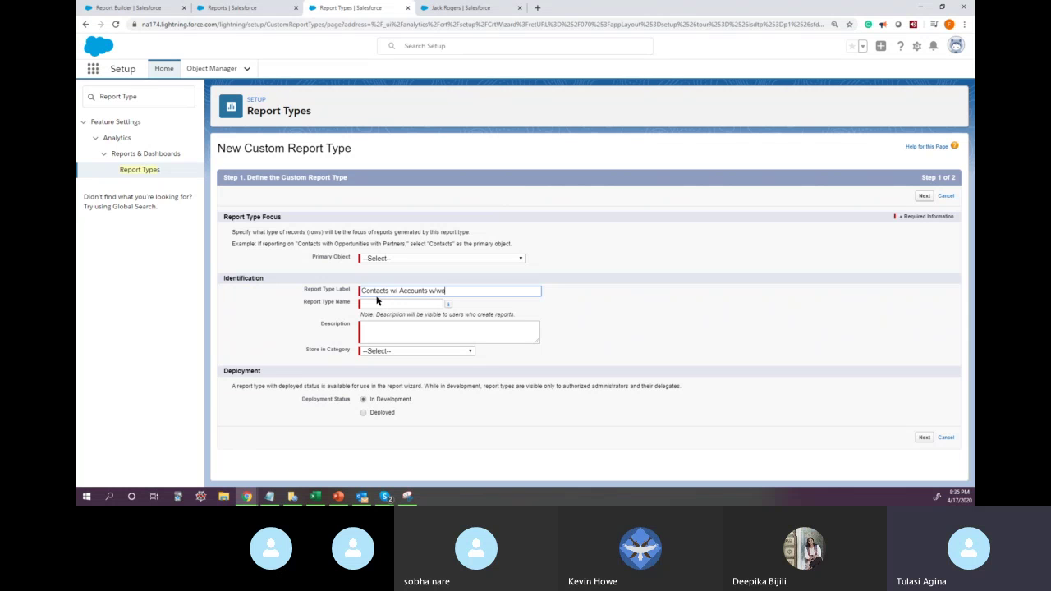
pyautogui.write('wo Campaigns')
pyautogui.doubleClick(373, 293)
pyautogui.doubleClick(408, 293)
pyautogui.click(466, 291)
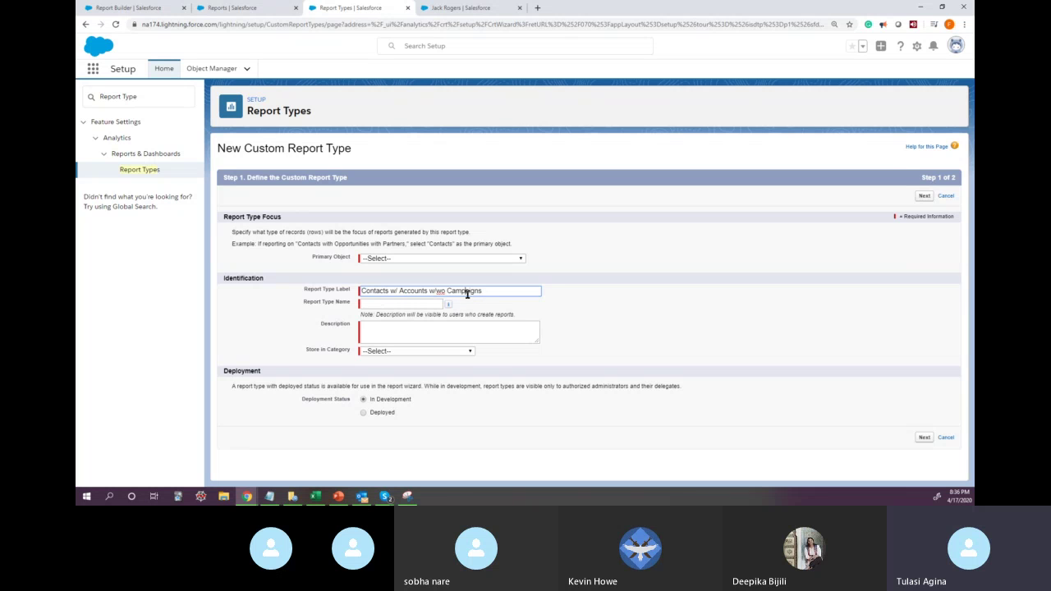
# Set the custom report type's primary object to Contacts
pyautogui.click(399, 259)
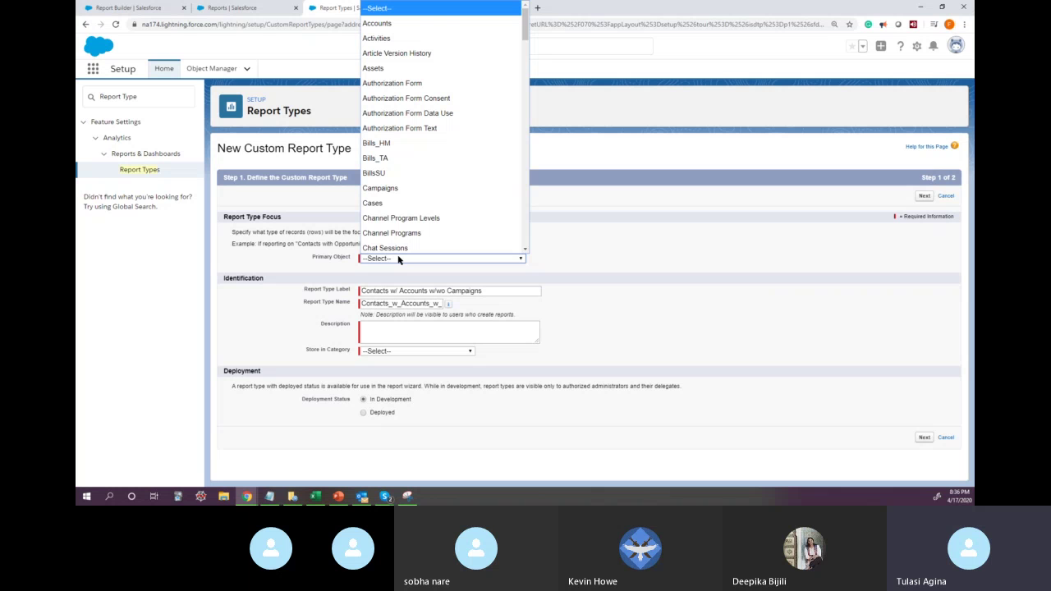
pyautogui.write('con')
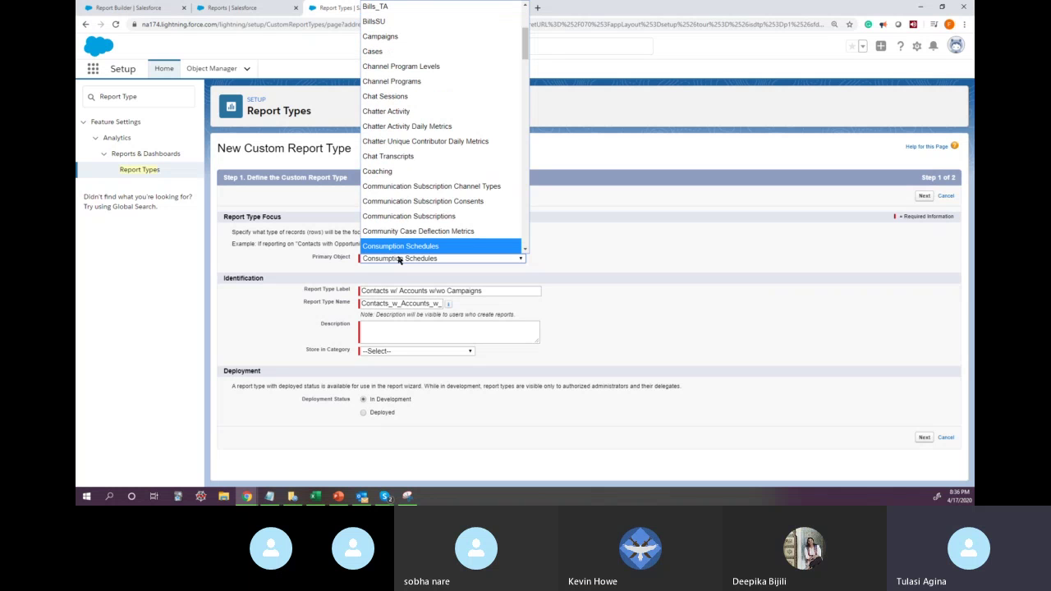
pyautogui.scroll(-5, 427, 206)
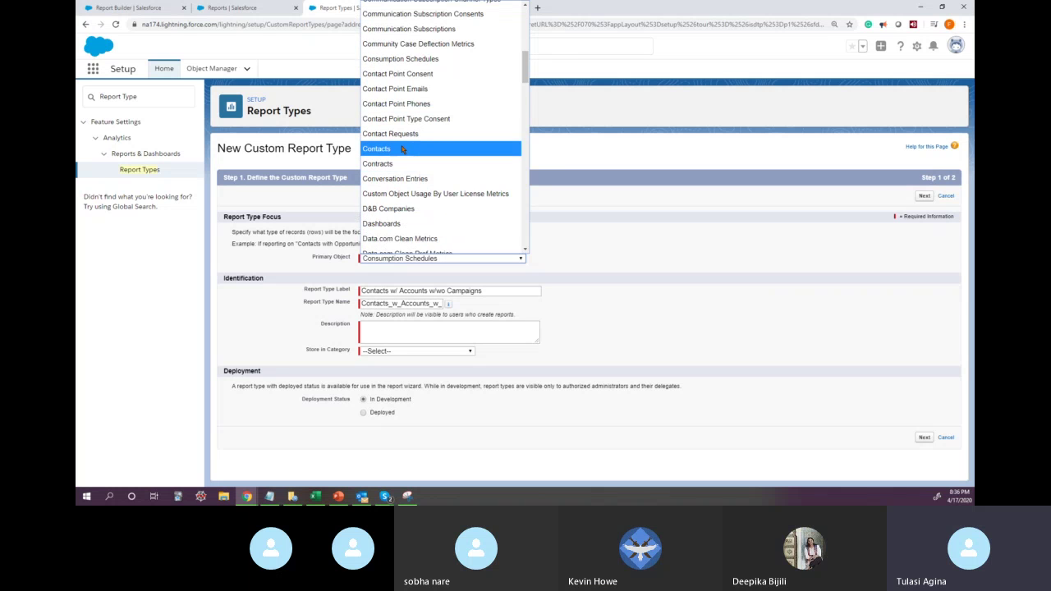
pyautogui.click(403, 149)
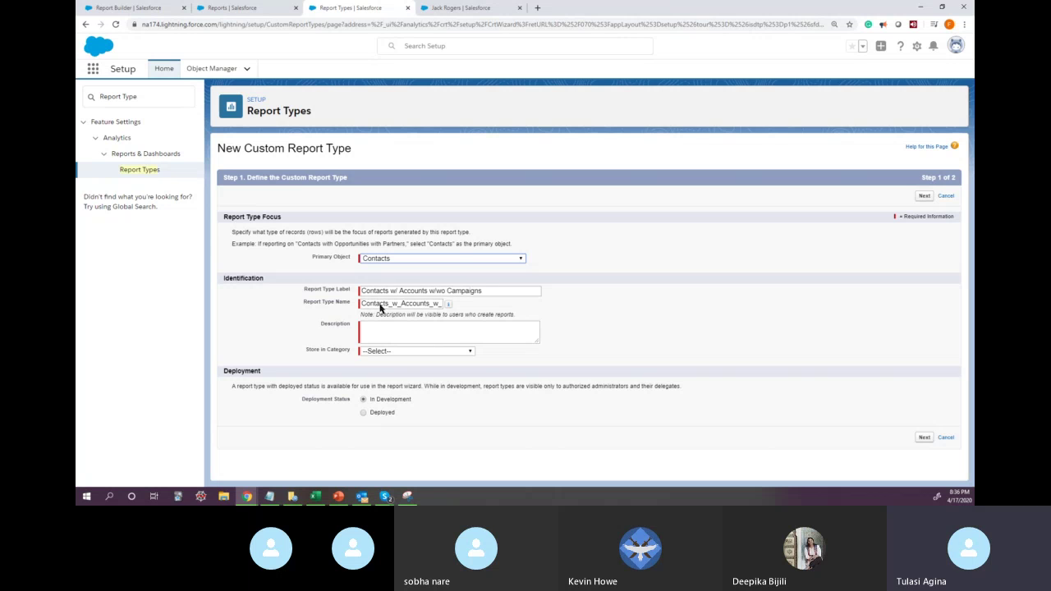
# Copy the report type label "Contacts w/ Accounts w/wo Campaigns" into the description
pyautogui.click(508, 290)
pyautogui.moveTo(508, 290); pyautogui.dragTo(291, 302)
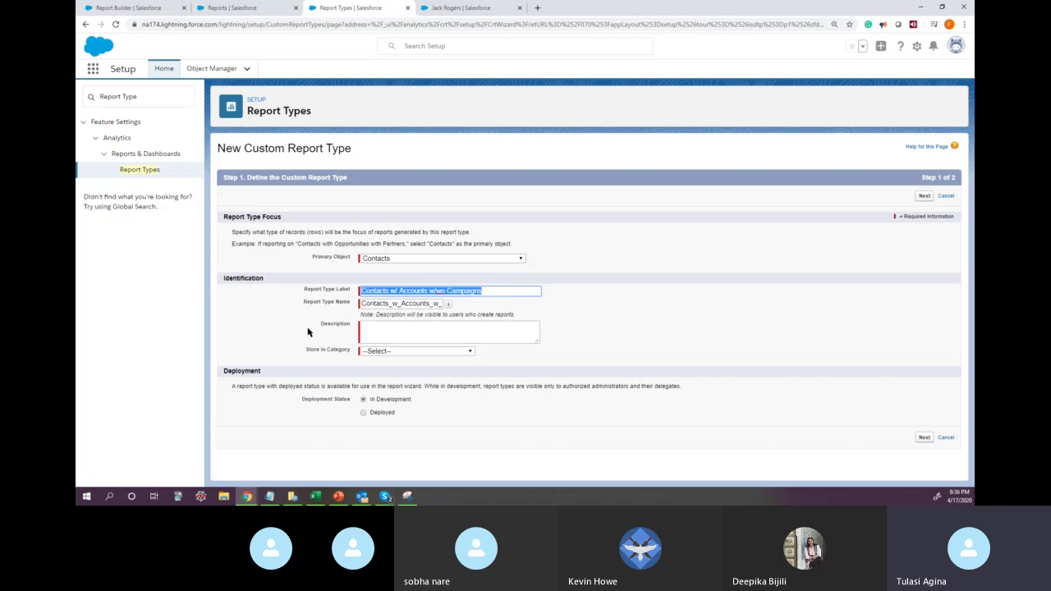
pyautogui.click(405, 329)
pyautogui.moveTo(405, 329); pyautogui.dragTo(429, 389)
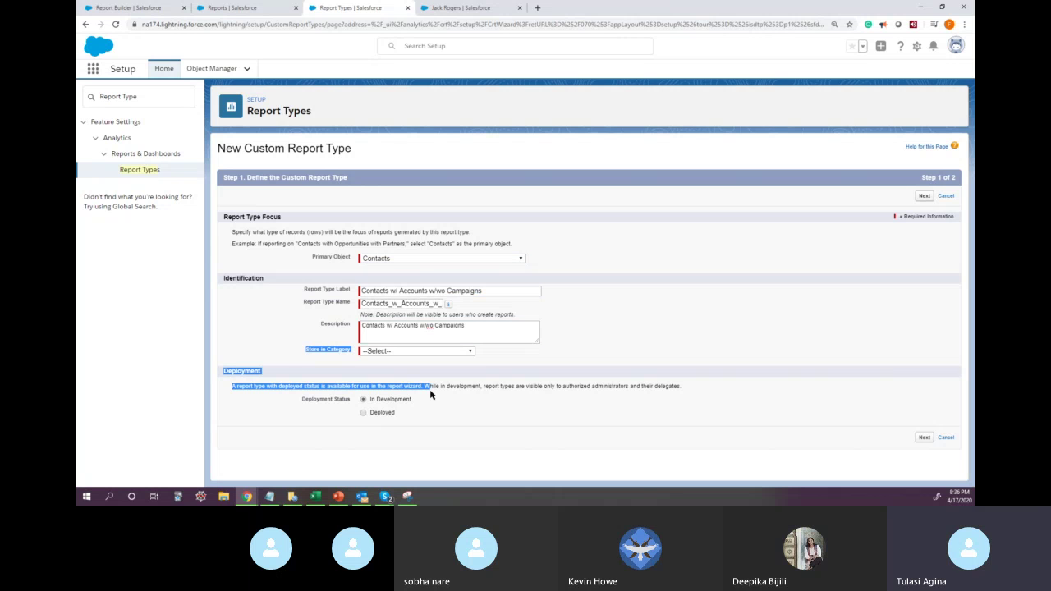
# Store the report type in the Accounts & Contacts category and set its deployment status to Deployed
pyautogui.click(399, 352)
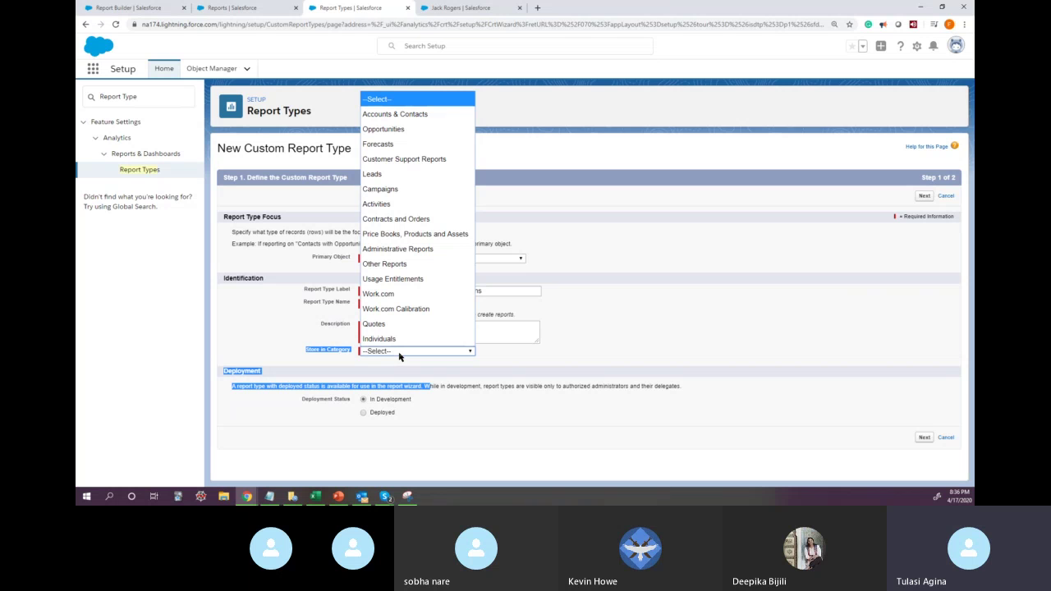
pyautogui.click(417, 115)
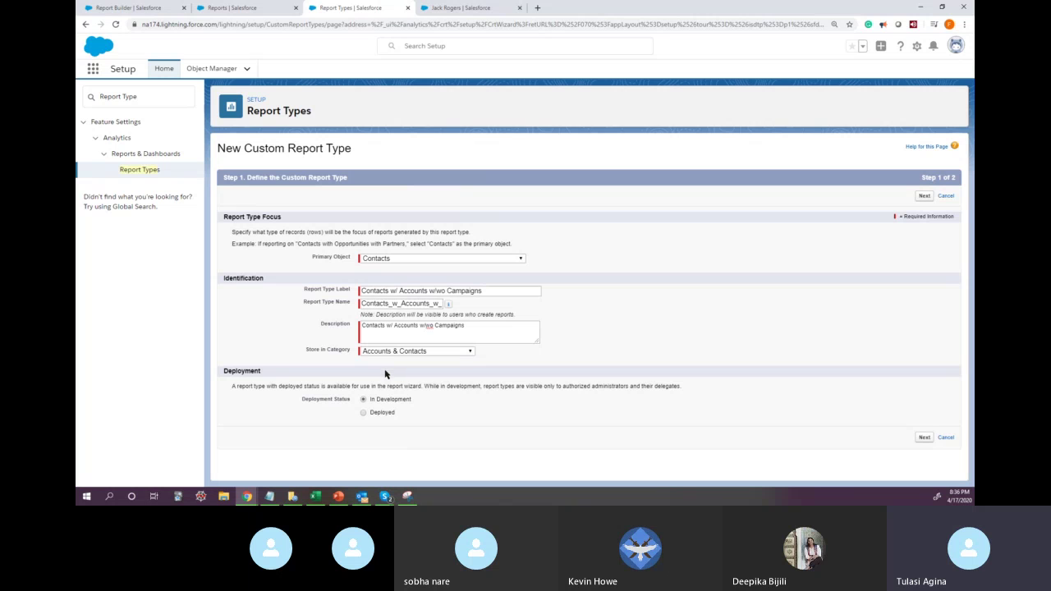
pyautogui.click(364, 413)
pyautogui.moveTo(495, 293); pyautogui.dragTo(366, 290)
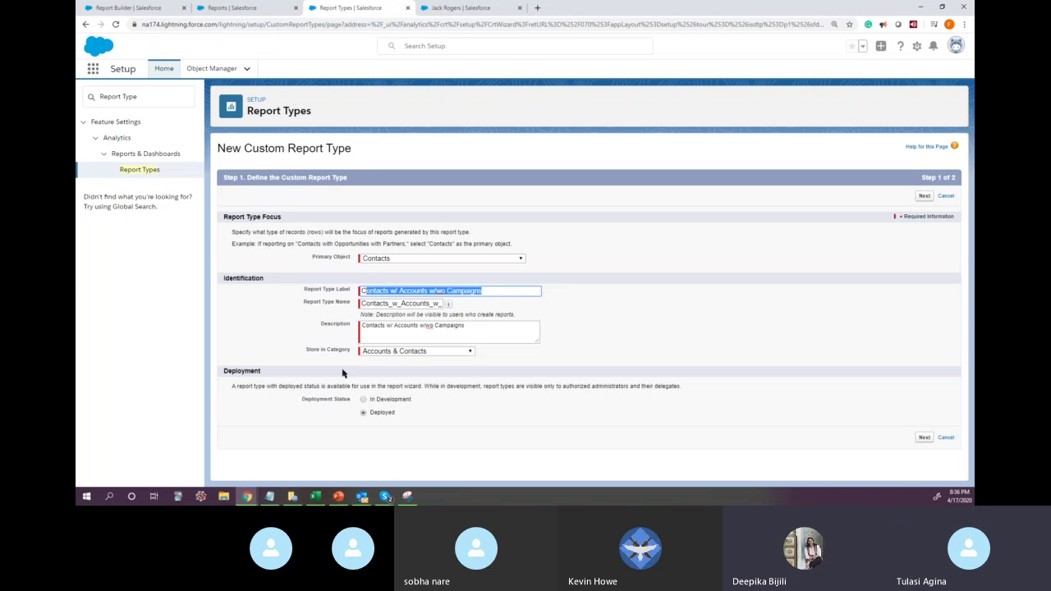
pyautogui.moveTo(246, 496)
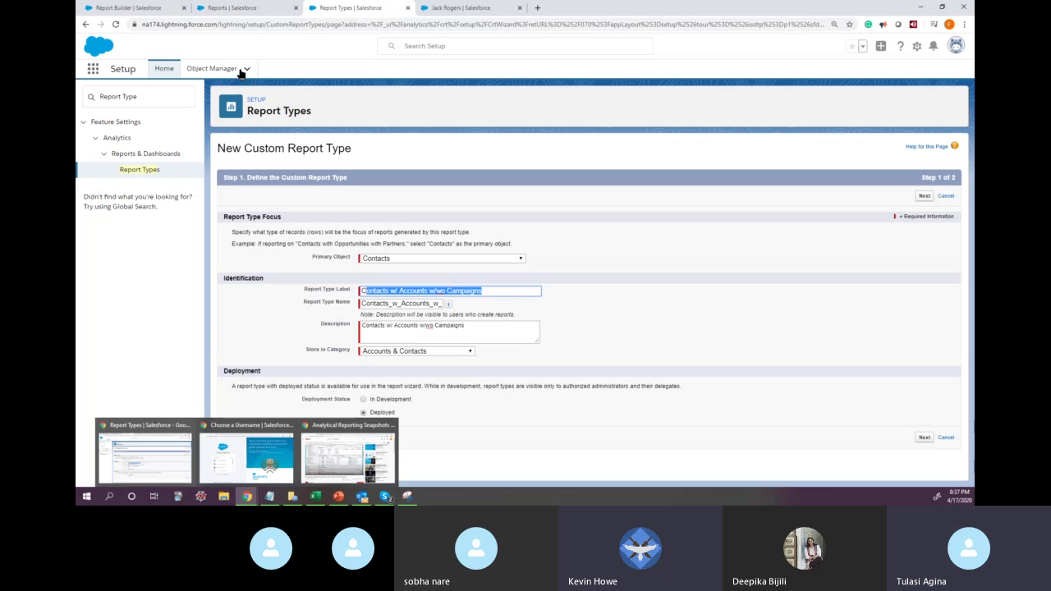
pyautogui.click(607, 286)
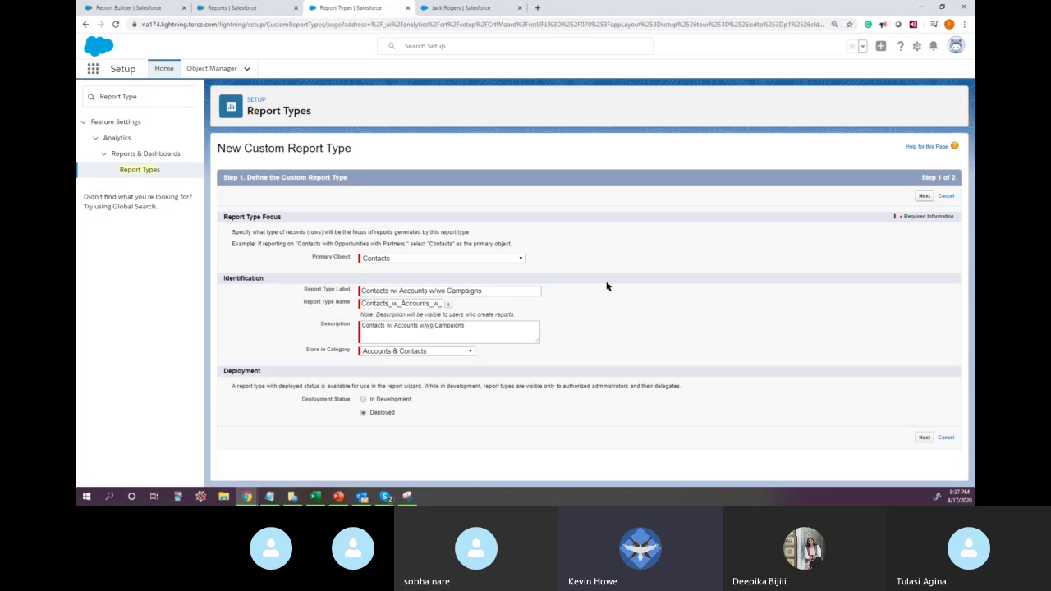
pyautogui.click(500, 325)
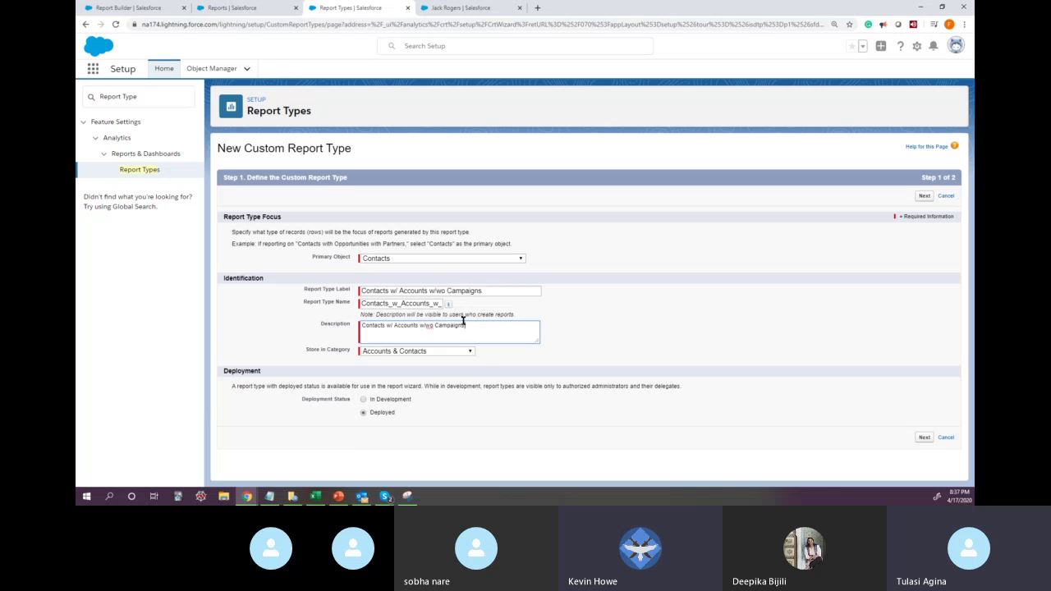
pyautogui.moveTo(486, 291); pyautogui.dragTo(358, 310)
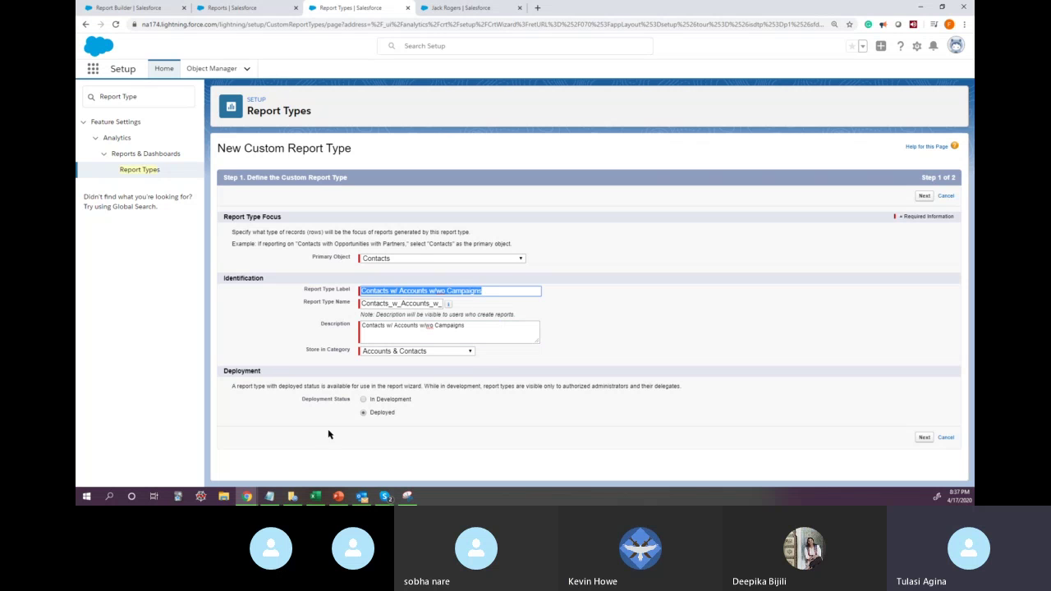
pyautogui.click(508, 292)
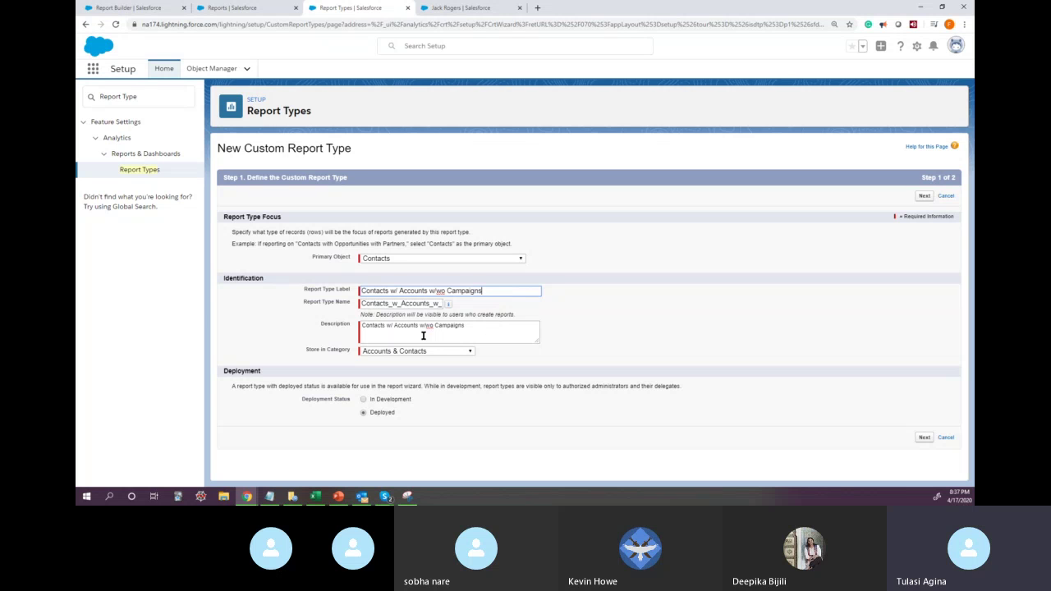
pyautogui.moveTo(485, 326); pyautogui.dragTo(315, 335)
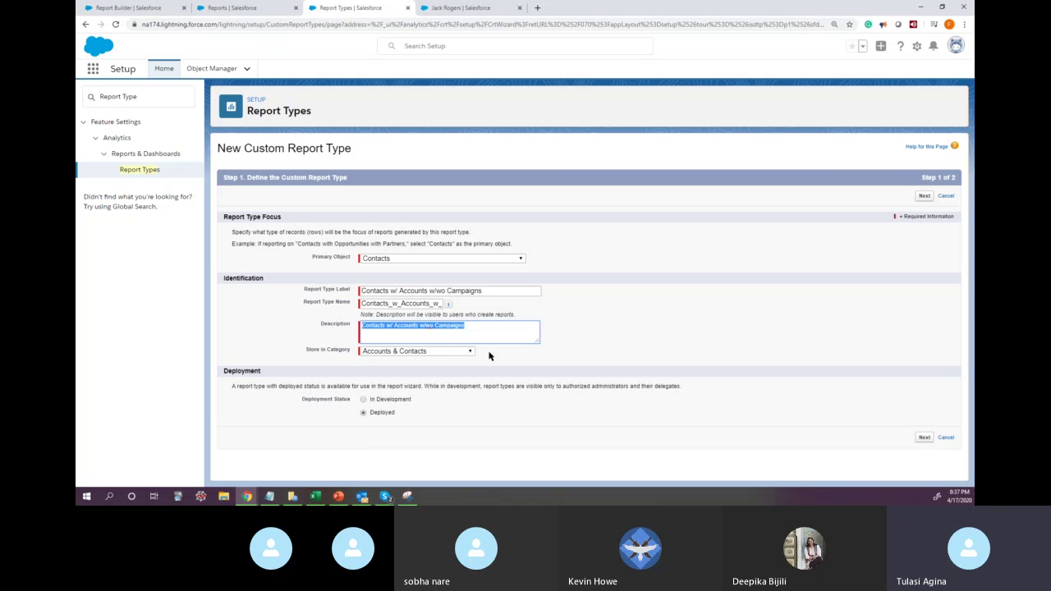
pyautogui.click(482, 326)
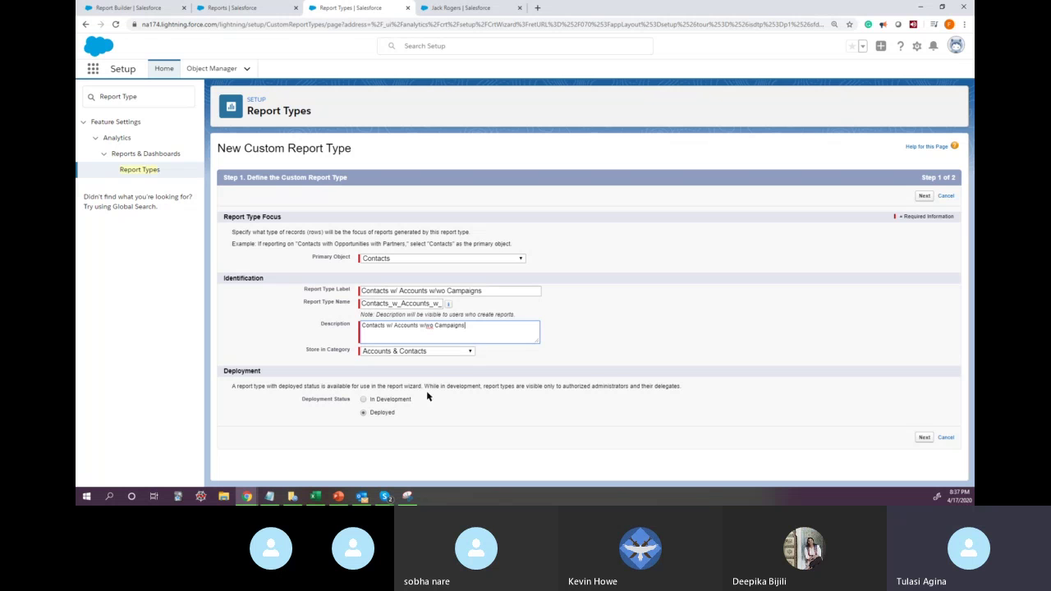
pyautogui.moveTo(488, 292); pyautogui.dragTo(293, 302)
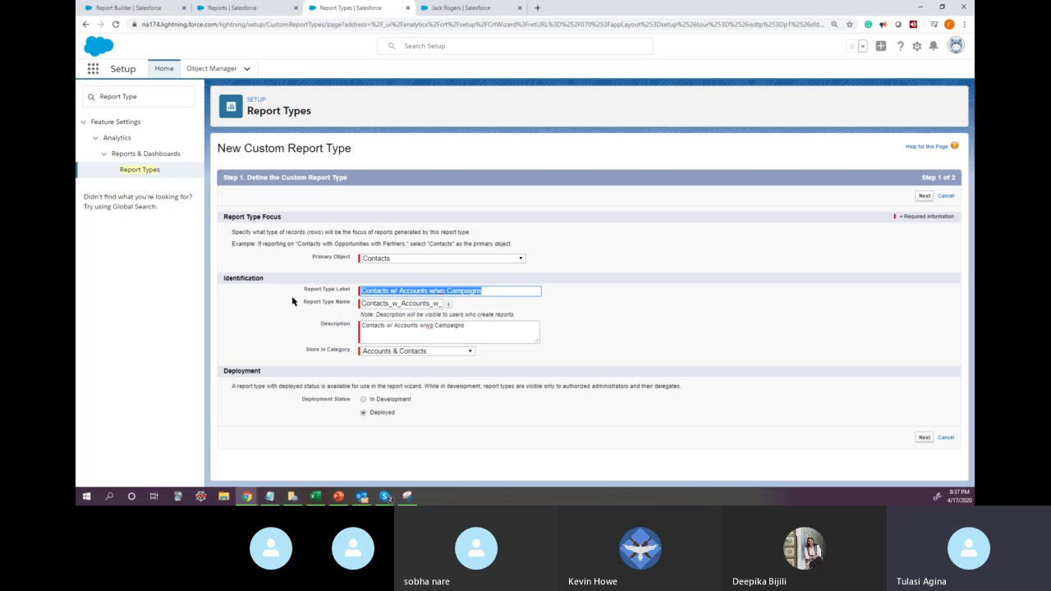
pyautogui.click(677, 323)
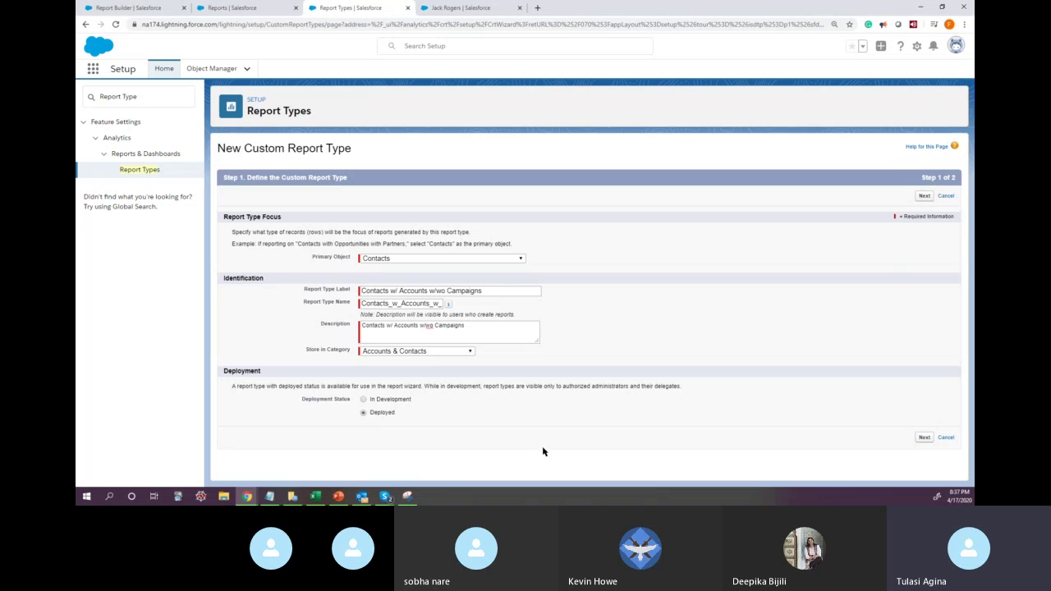
# Proceed to the report records set definition and relate Activities to Contacts as object B
pyautogui.click(924, 437)
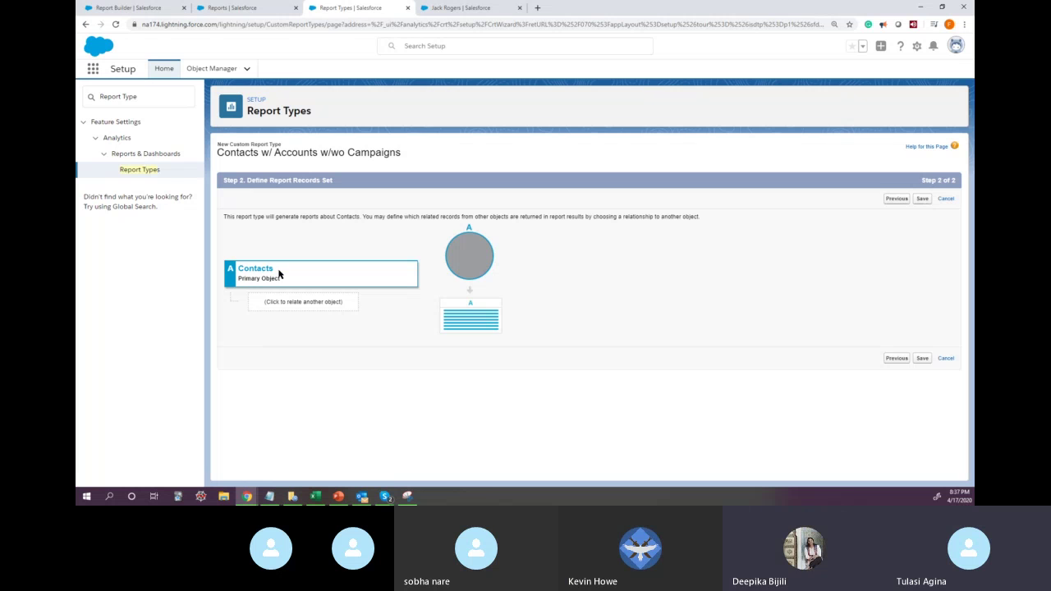
pyautogui.click(304, 301)
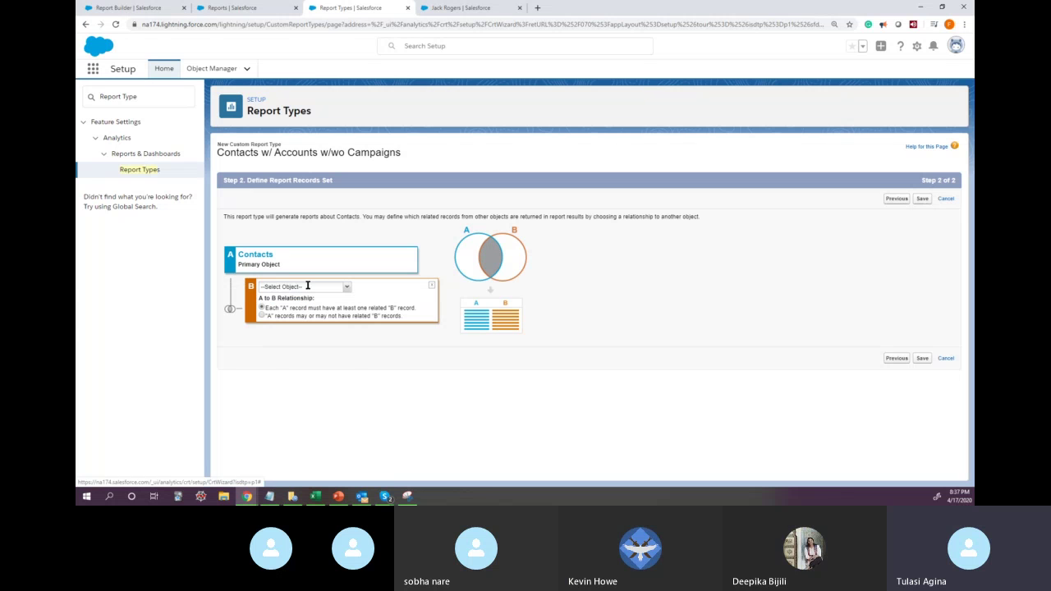
pyautogui.click(346, 289)
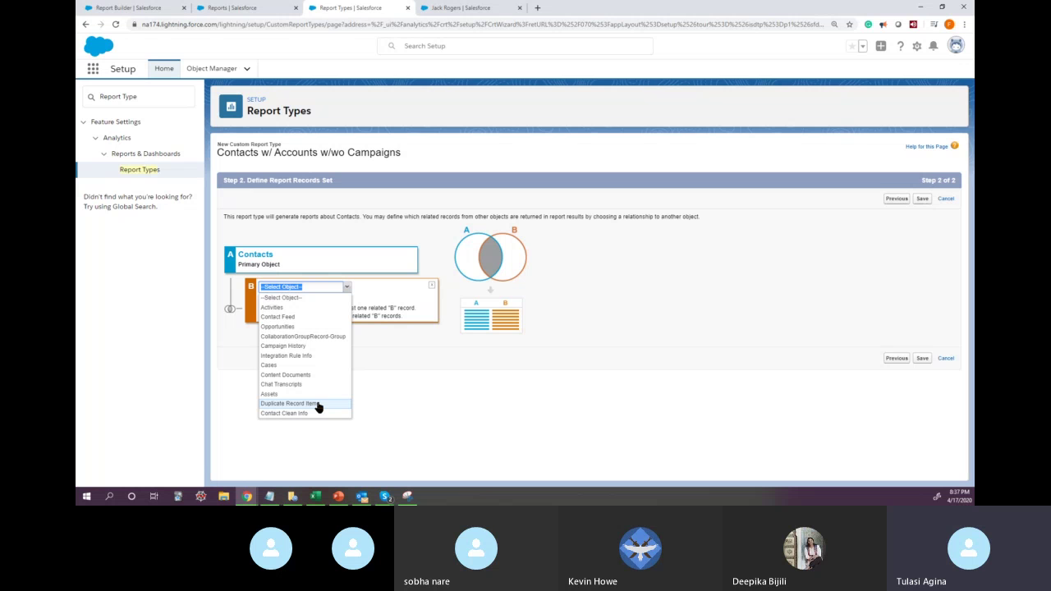
pyautogui.write('A')
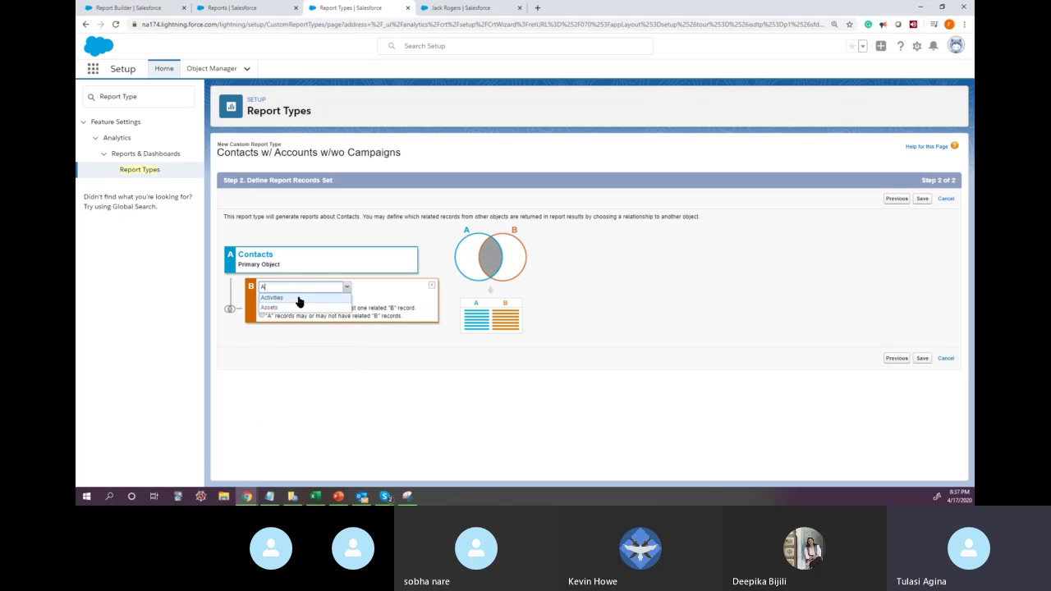
pyautogui.write('c')
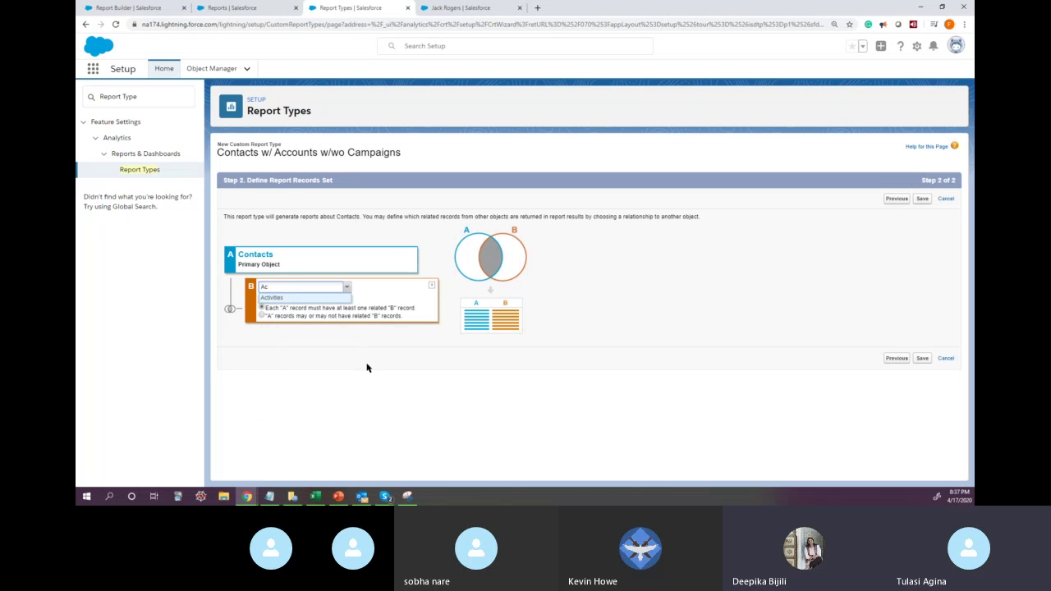
pyautogui.press('Return')
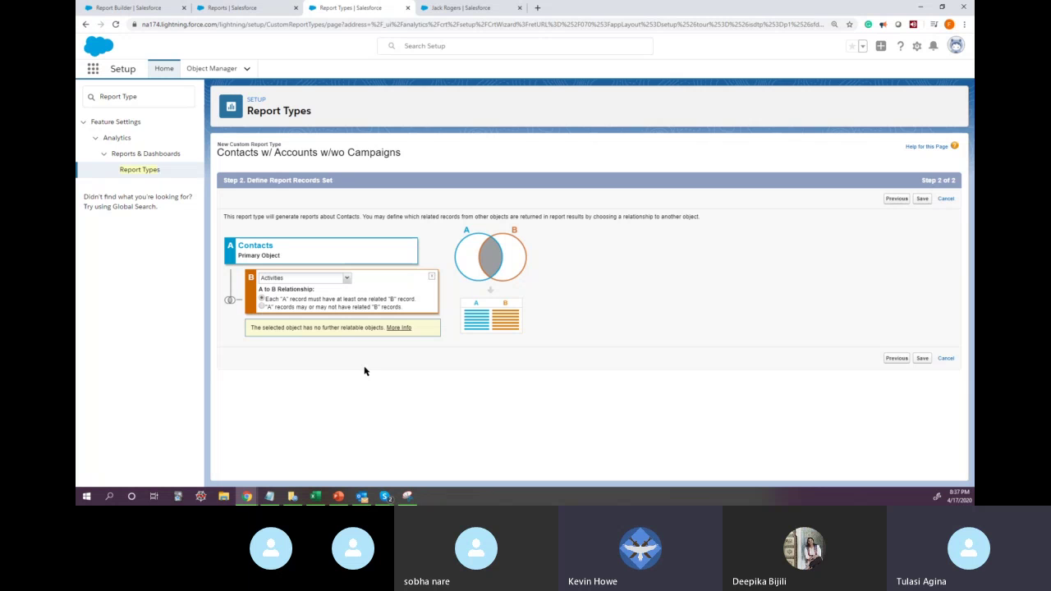
# Change the object related to Contacts to Campaign History and look through the other relatable objects
pyautogui.click(347, 280)
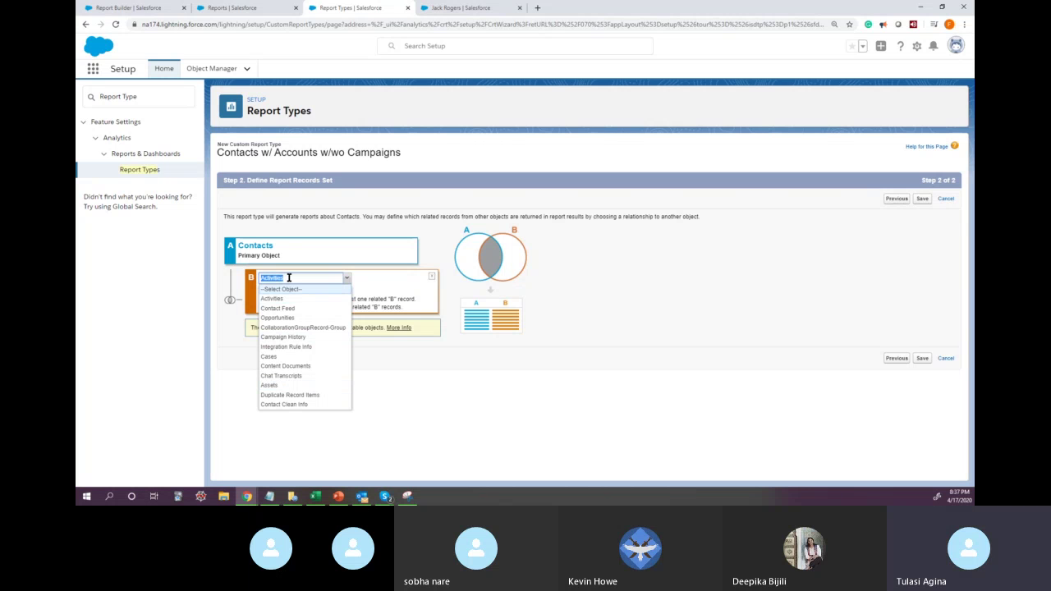
pyautogui.write('Cam')
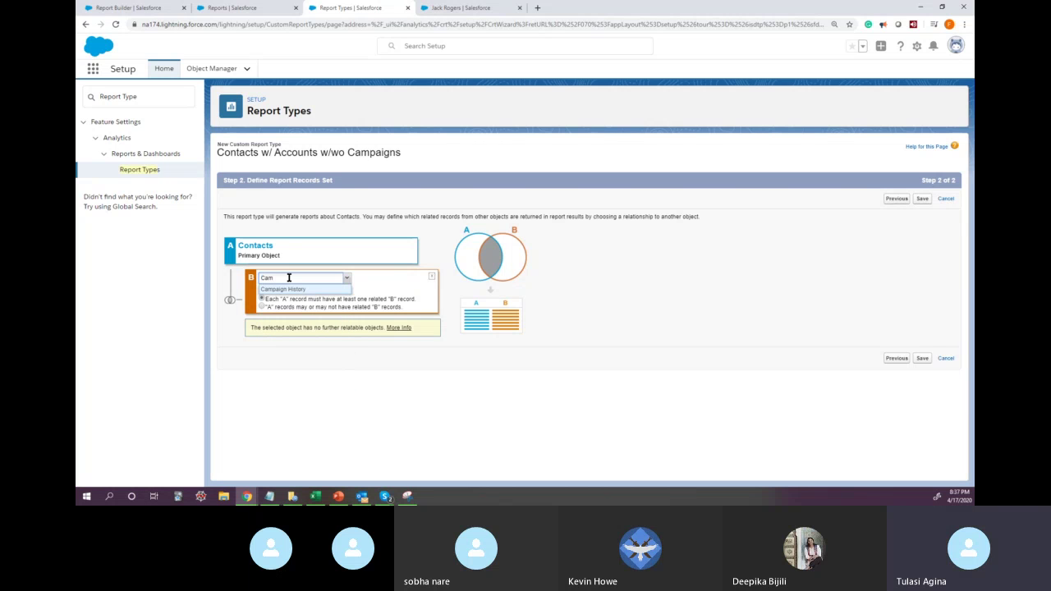
pyautogui.click(307, 384)
pyautogui.click(346, 280)
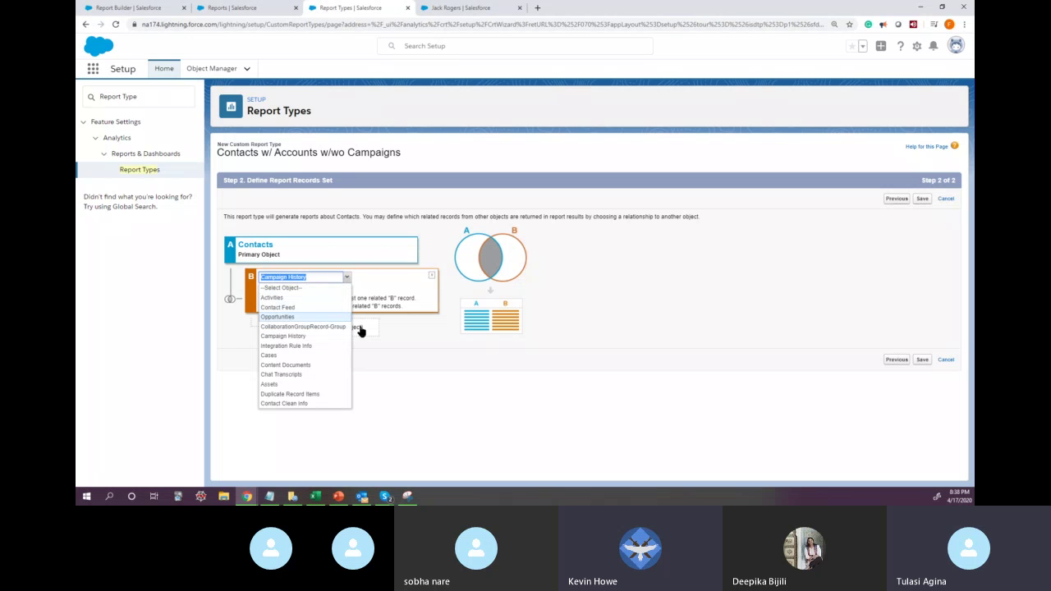
pyautogui.click(532, 433)
# Return to the report type definition and change the label to "Contacts w/ Cases w/wo Activties"
pyautogui.click(897, 359)
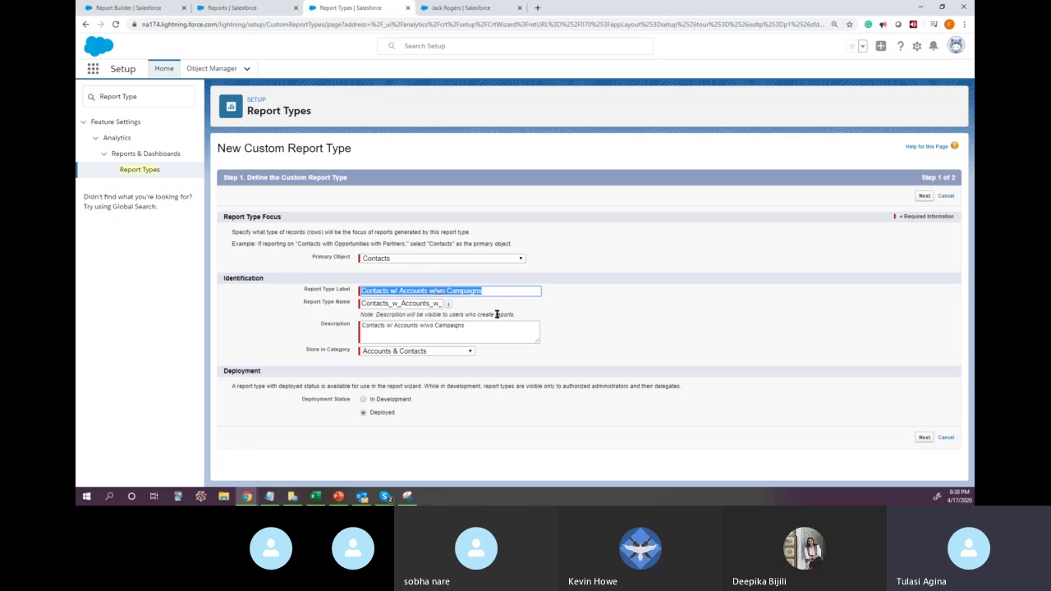
pyautogui.click(500, 293)
pyautogui.hotkey('ctrl', 'shift', 'Left')
pyautogui.hotkey('ctrl', 'shift', 'Left')
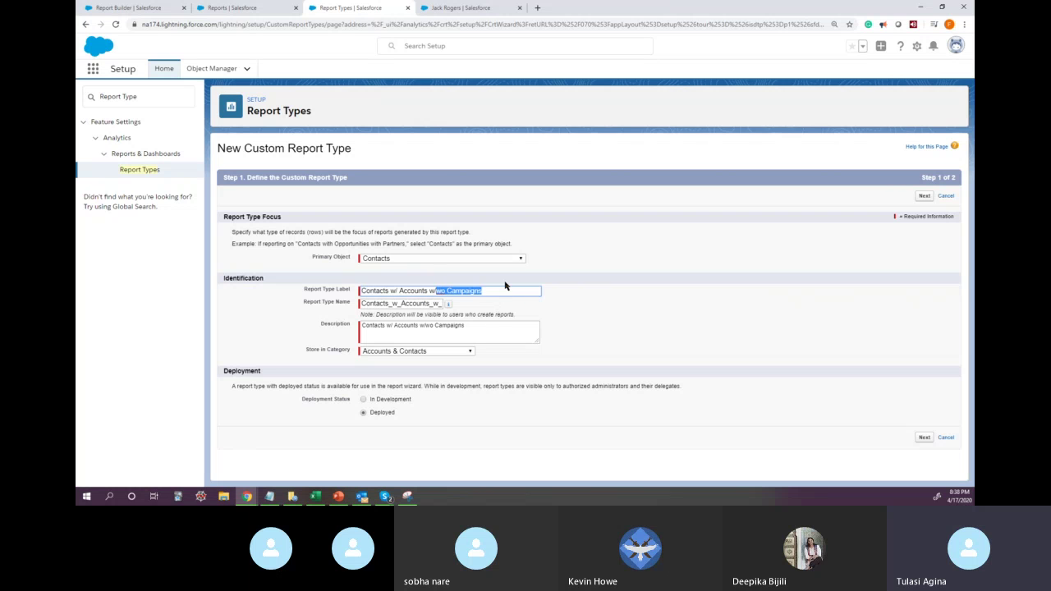
pyautogui.hotkey('ctrl', 'shift', 'Left')
pyautogui.write('Cases ')
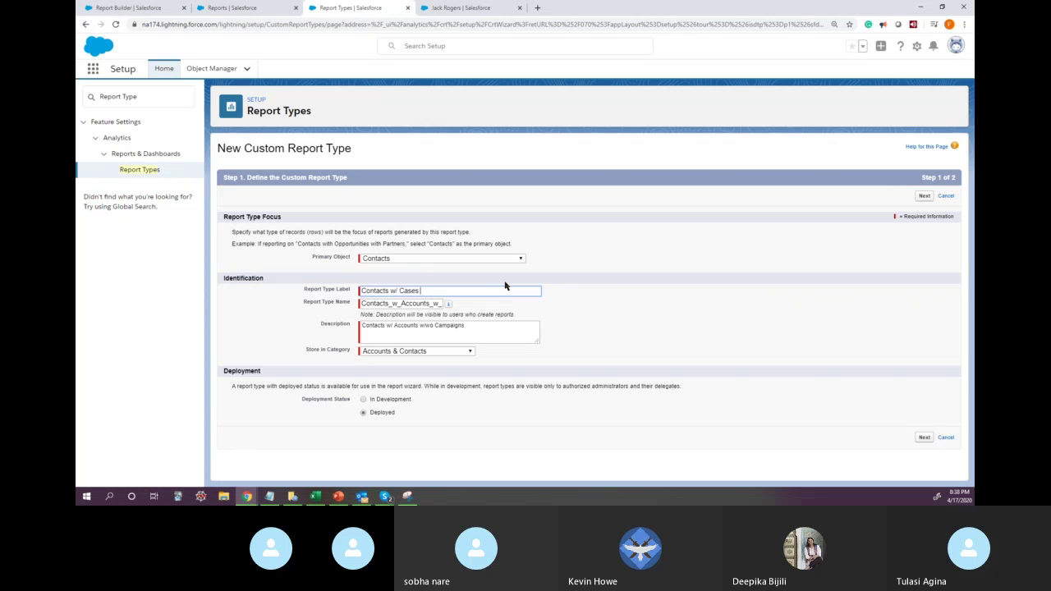
pyautogui.write('w/')
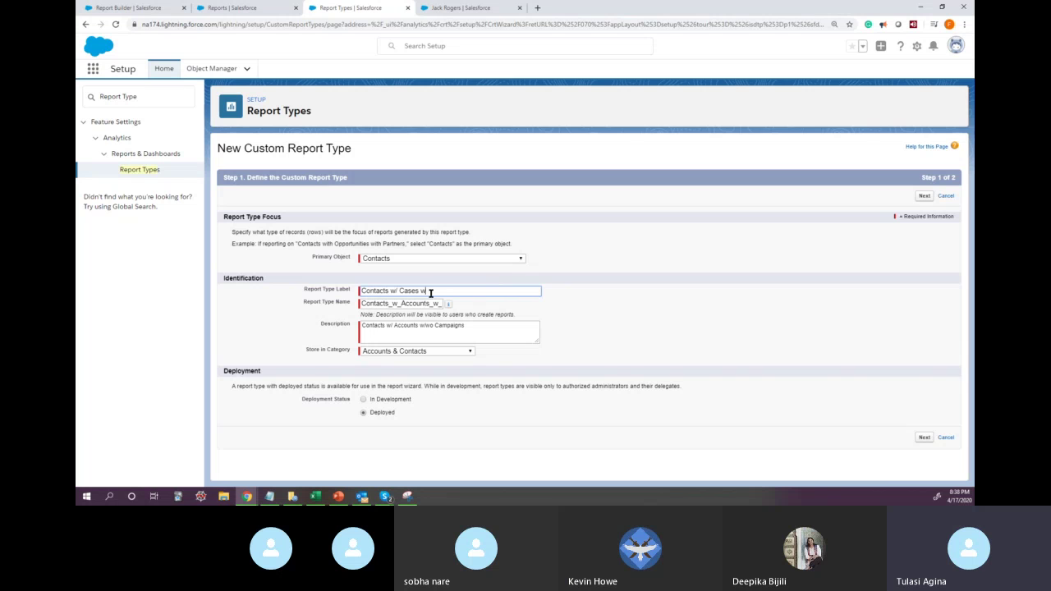
pyautogui.write('Activities')
# Copy the new label "Contacts w/ Cases w/wo Activties" into the report type name
pyautogui.moveTo(465, 291); pyautogui.dragTo(268, 323)
pyautogui.doubleClick(375, 302)
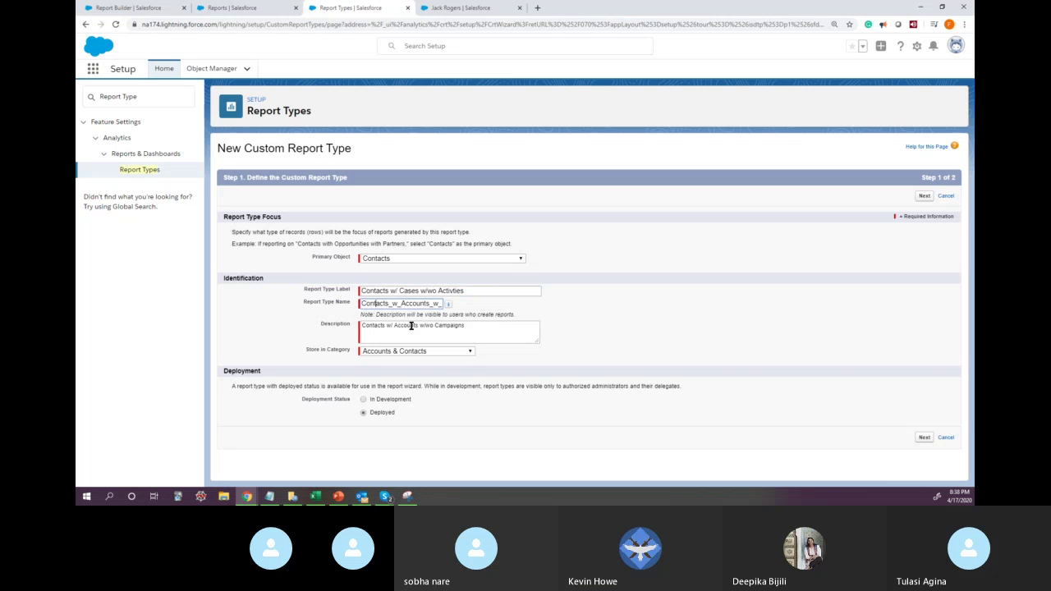
pyautogui.write('Contacts w/ Cases w/wo Activties')
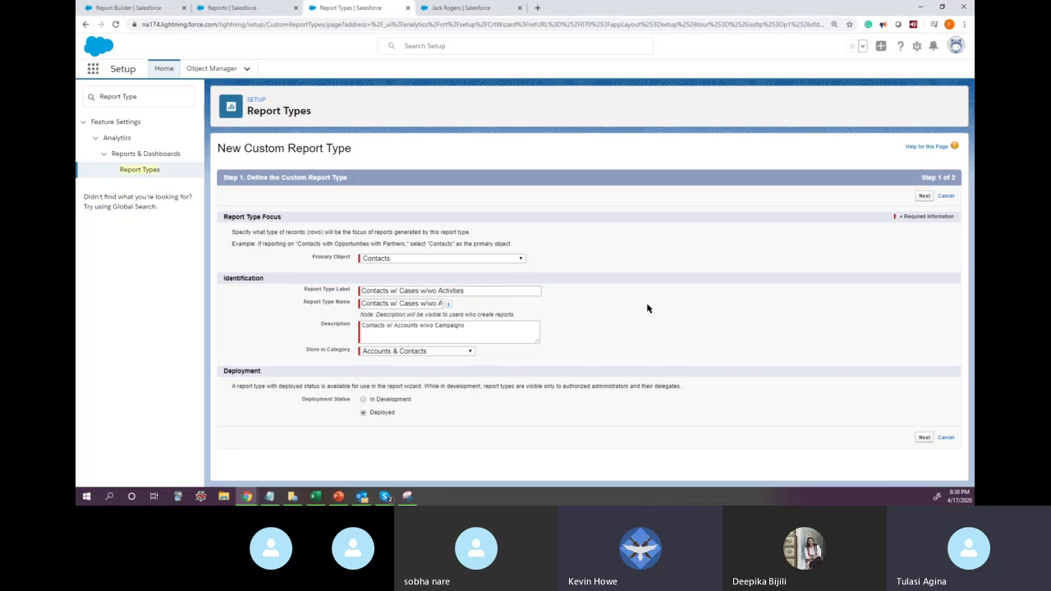
# Replace the description with the new label text, correcting its last word so it reads "Contacts w/ Cases w/wo Activities"
pyautogui.click(489, 334)
pyautogui.hotkey('ctrl', 'a')
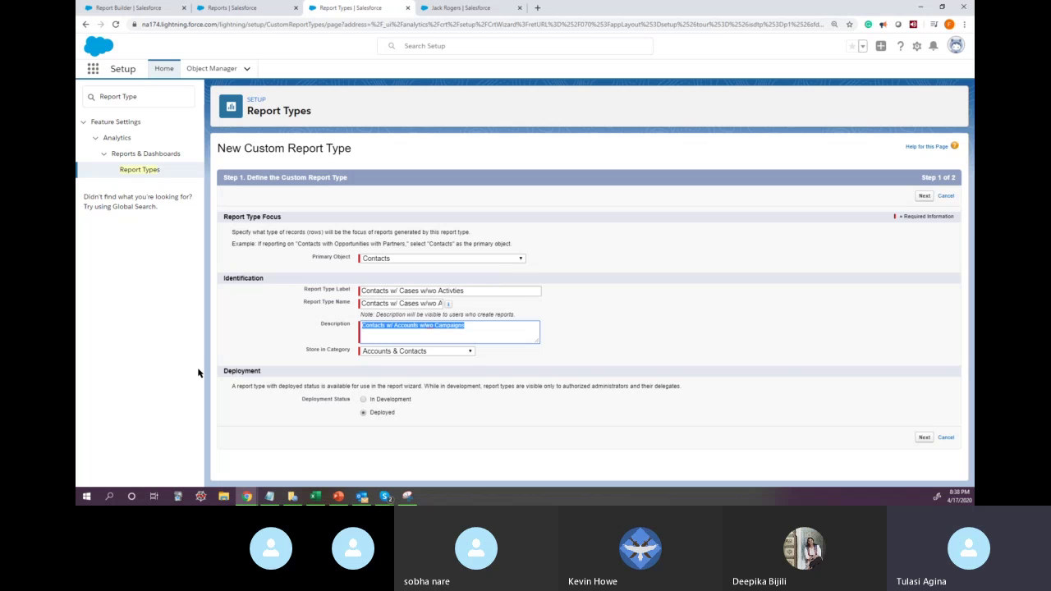
pyautogui.write('Contacts w/ Cases w/wo Activties')
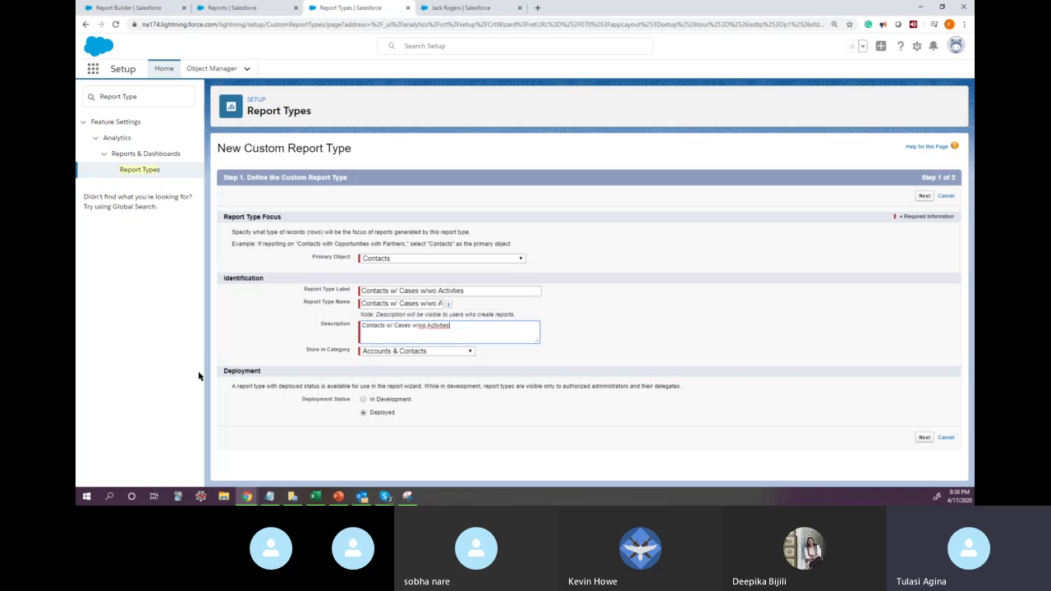
pyautogui.rightClick(436, 327)
pyautogui.click(477, 336)
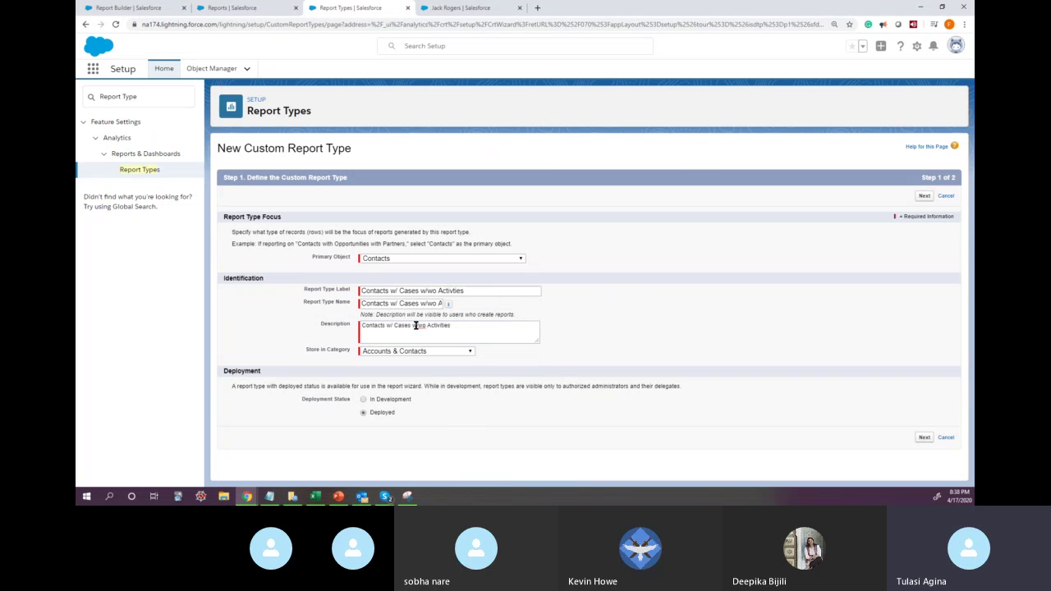
pyautogui.click(478, 288)
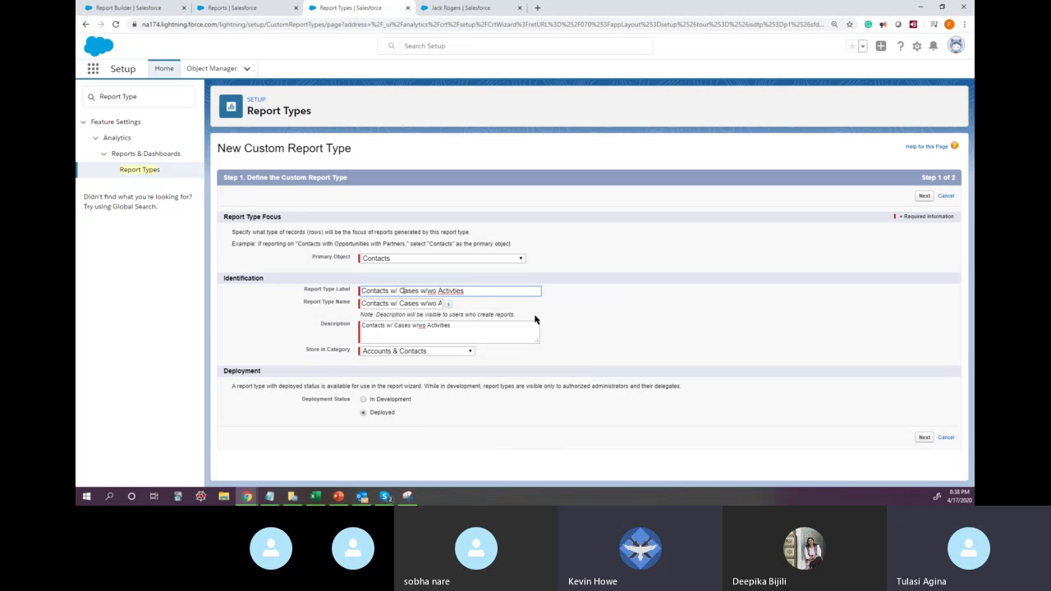
pyautogui.moveTo(485, 292); pyautogui.dragTo(319, 305)
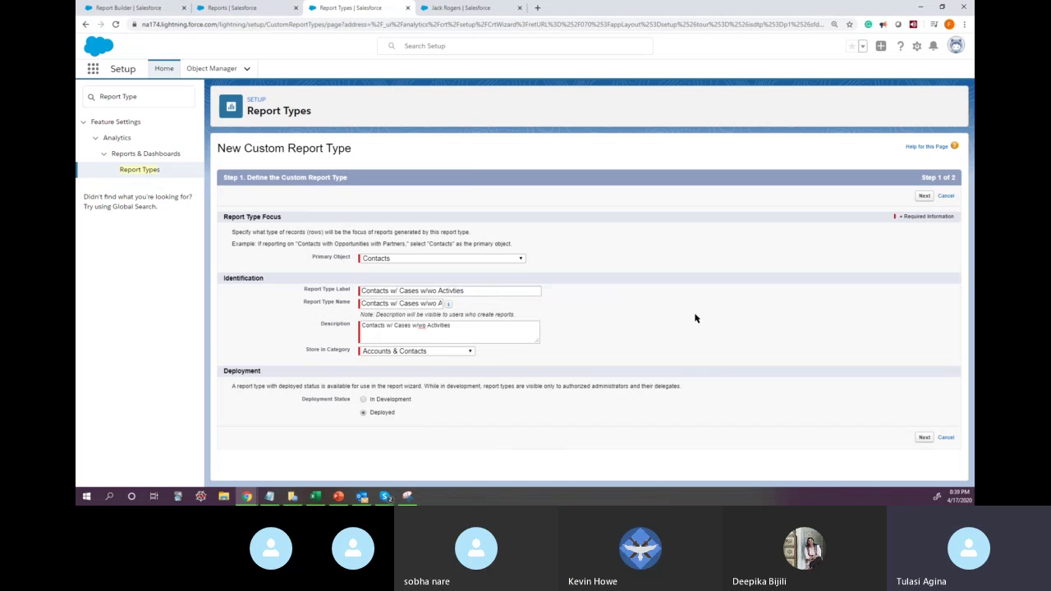
pyautogui.click(429, 352)
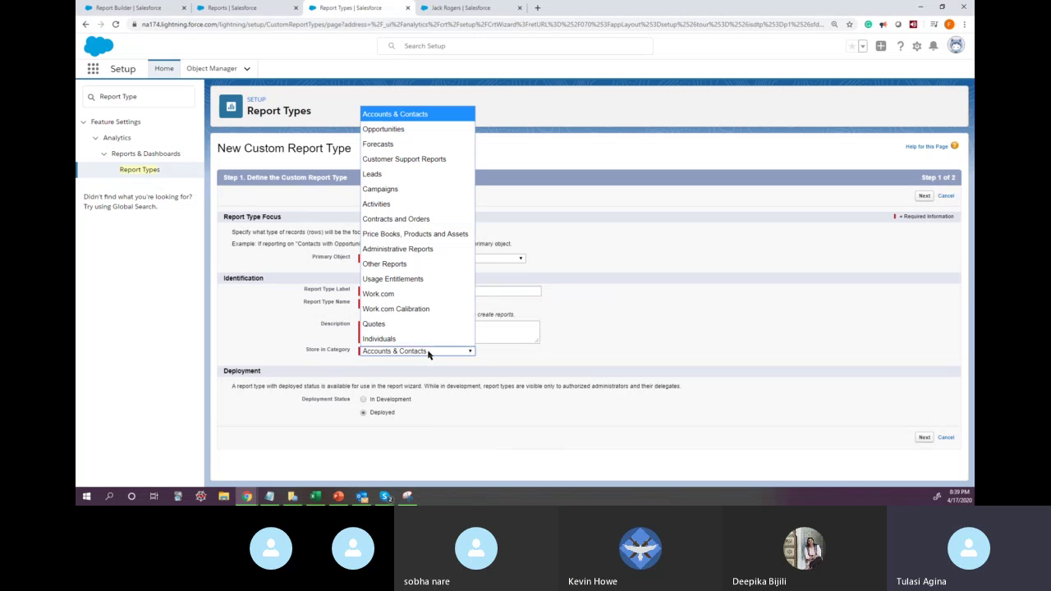
pyautogui.click(432, 116)
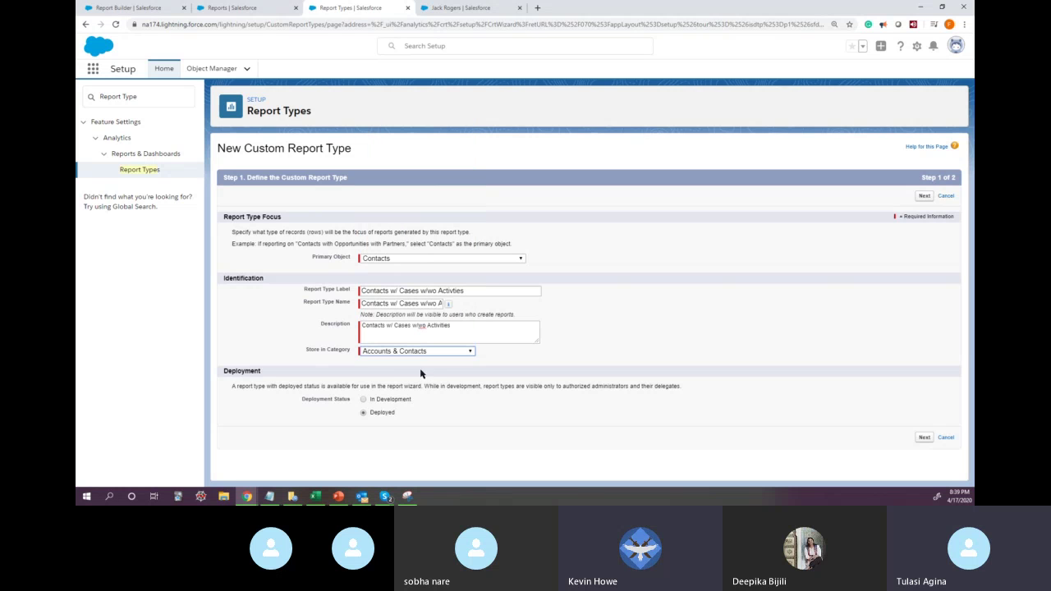
# Look at the report type categories offered for a new report, cancel it, and return to the custom report type definition
pyautogui.click(261, 9)
pyautogui.click(740, 106)
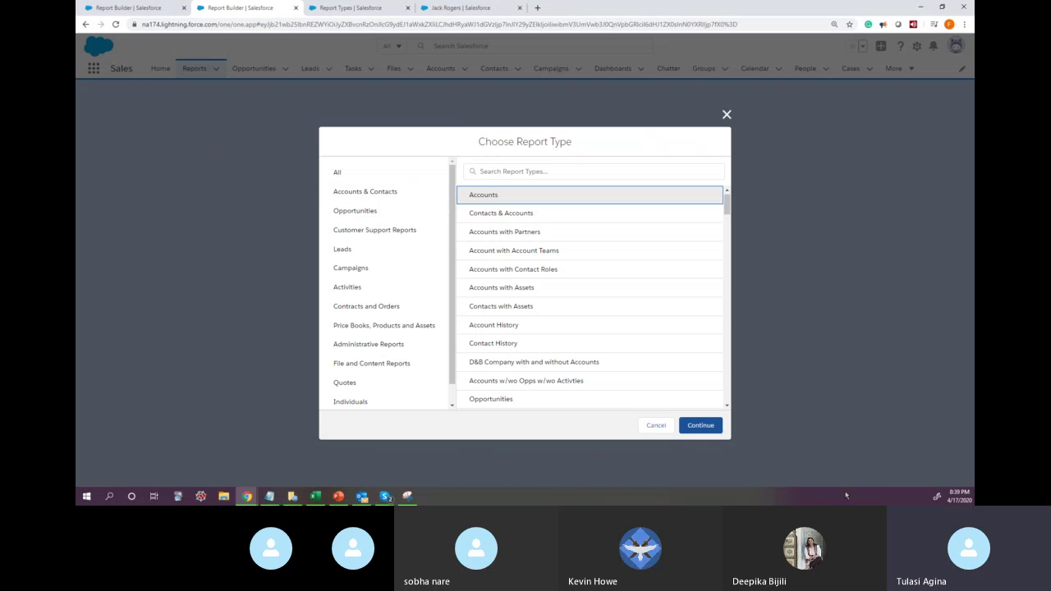
pyautogui.click(656, 425)
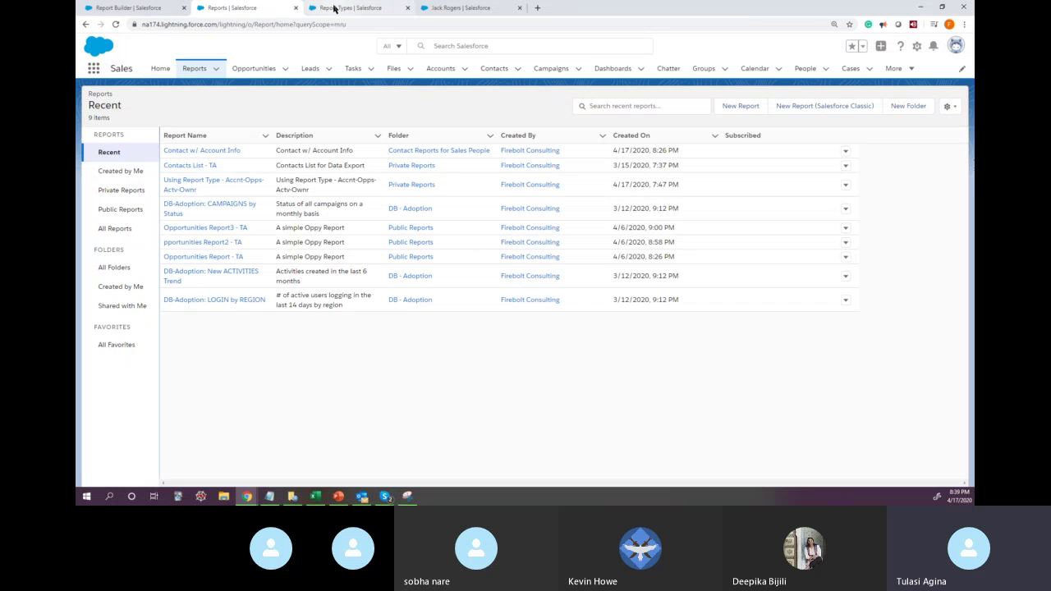
pyautogui.click(336, 8)
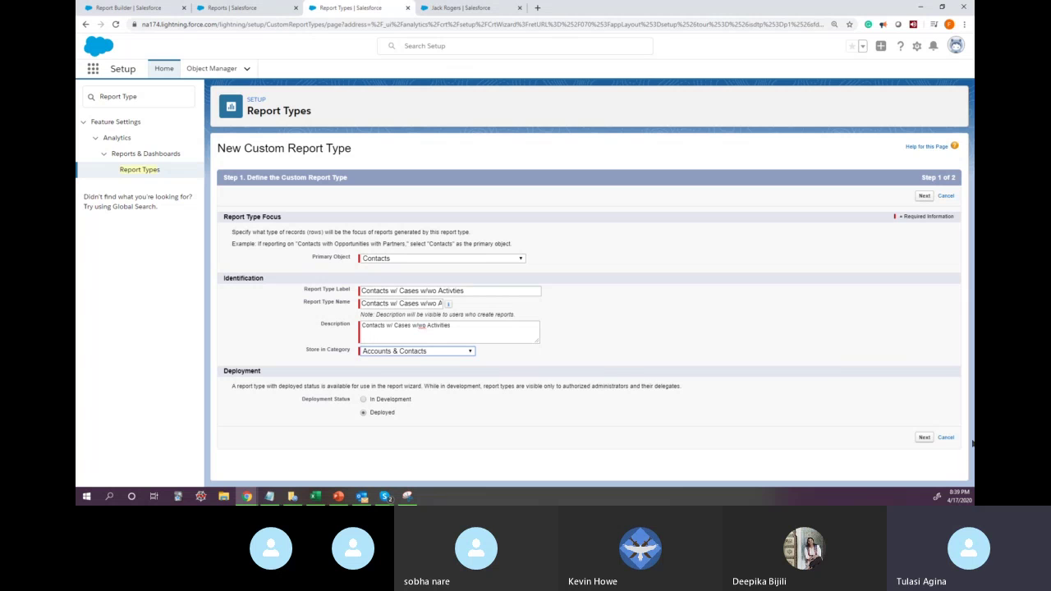
# Clear the report type name, have it regenerated with underscores from the label, and continue to the report records set
pyautogui.click(931, 438)
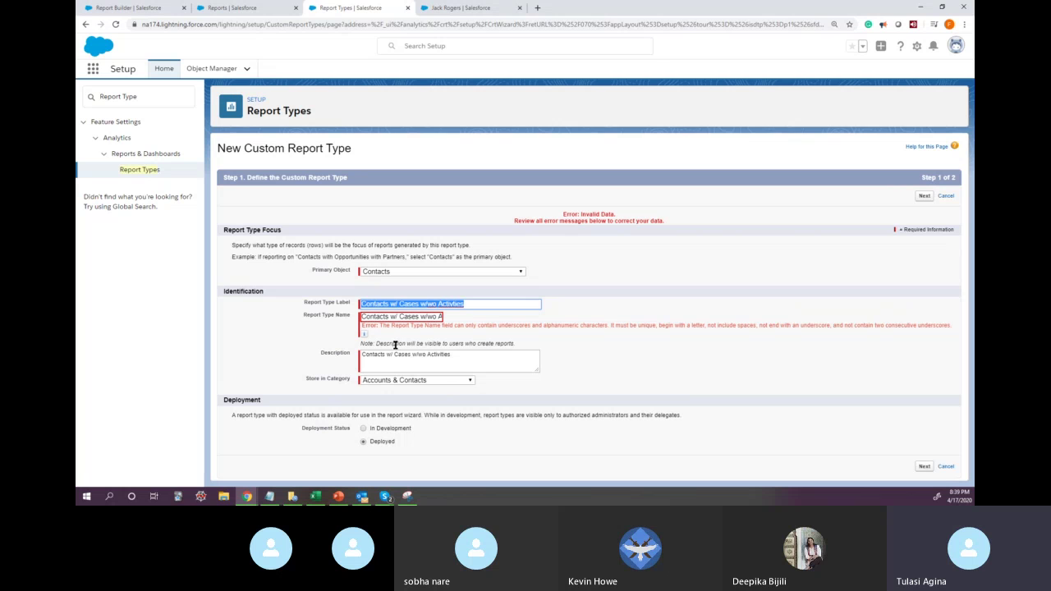
pyautogui.click(473, 306)
pyautogui.click(433, 318)
pyautogui.hotkey('ctrl', 'a')
pyautogui.press('BackSpace')
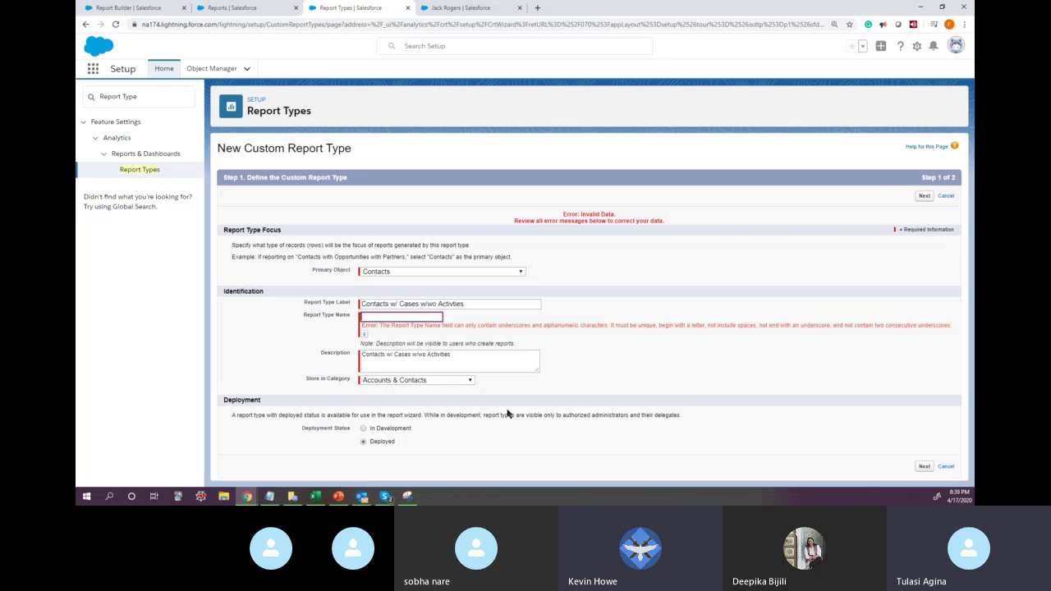
pyautogui.click(491, 303)
pyautogui.click(622, 309)
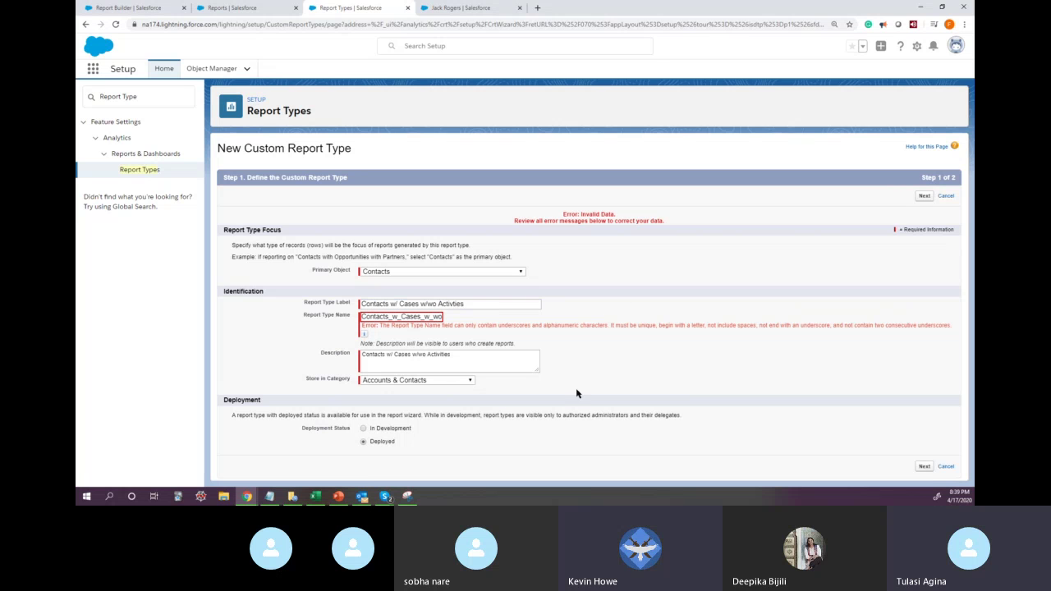
pyautogui.click(924, 468)
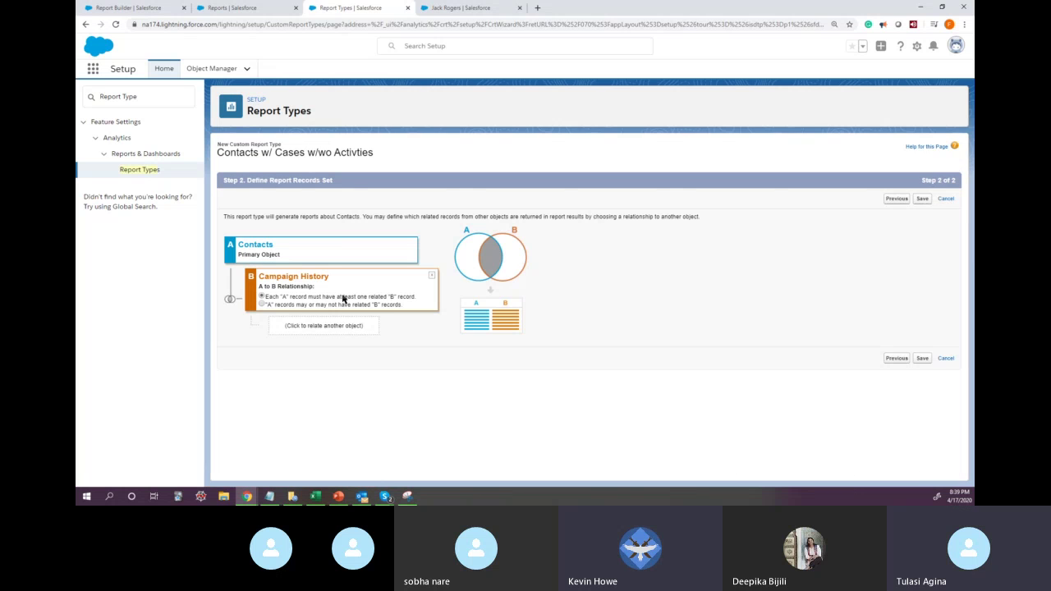
# Remove Campaign History from the report type and relate Cases to Contacts as the second object
pyautogui.click(431, 276)
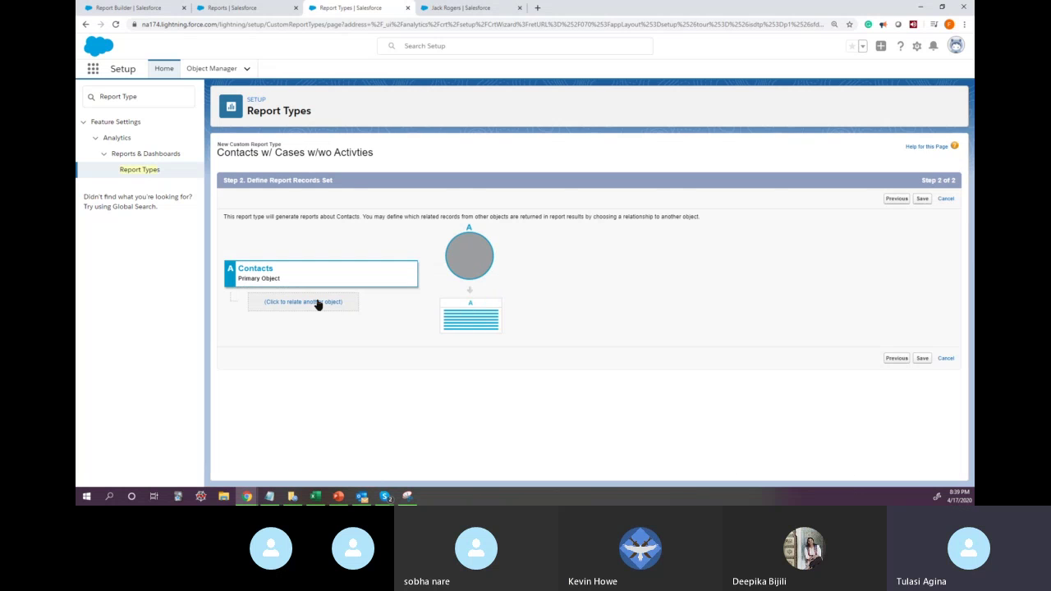
pyautogui.click(307, 303)
pyautogui.click(299, 287)
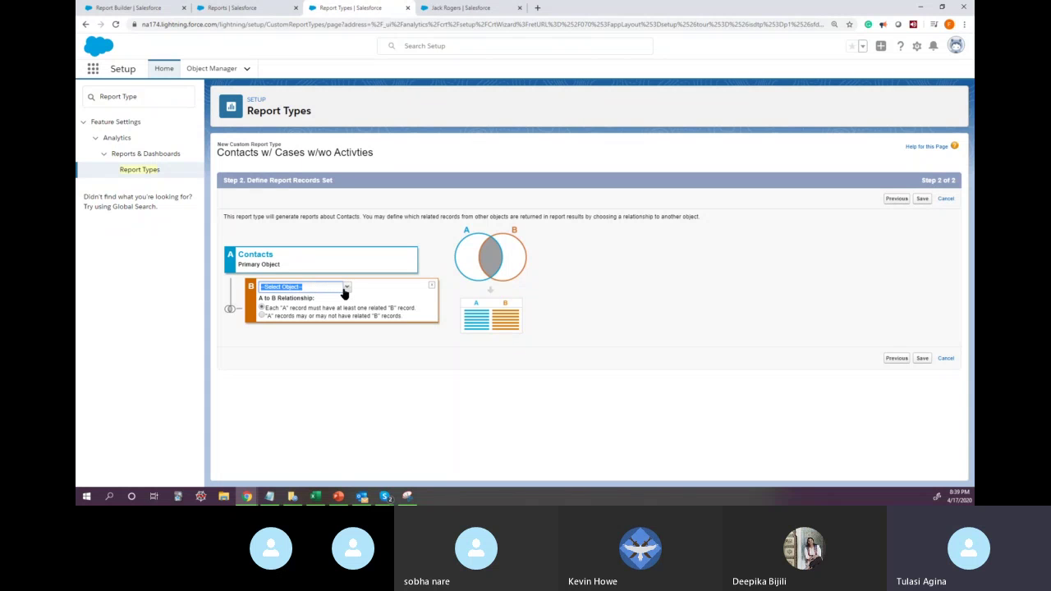
pyautogui.click(344, 290)
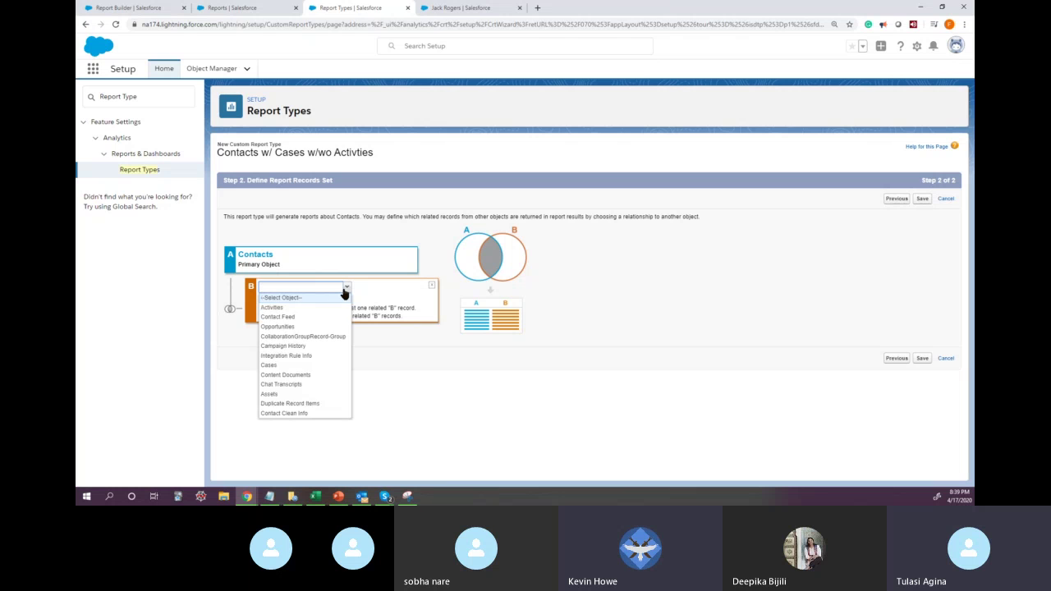
pyautogui.write('Case')
pyautogui.click(315, 297)
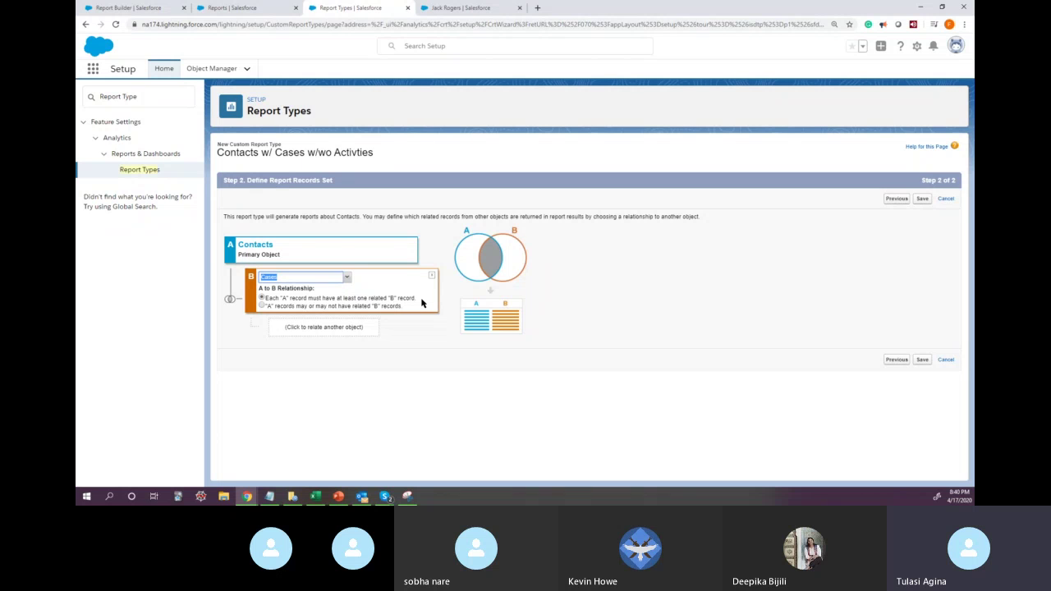
pyautogui.click(429, 261)
# Compare the two Contacts-to-Cases relationship options, choose that contacts may or may not have cases, and relate Activities to Cases
pyautogui.click(261, 306)
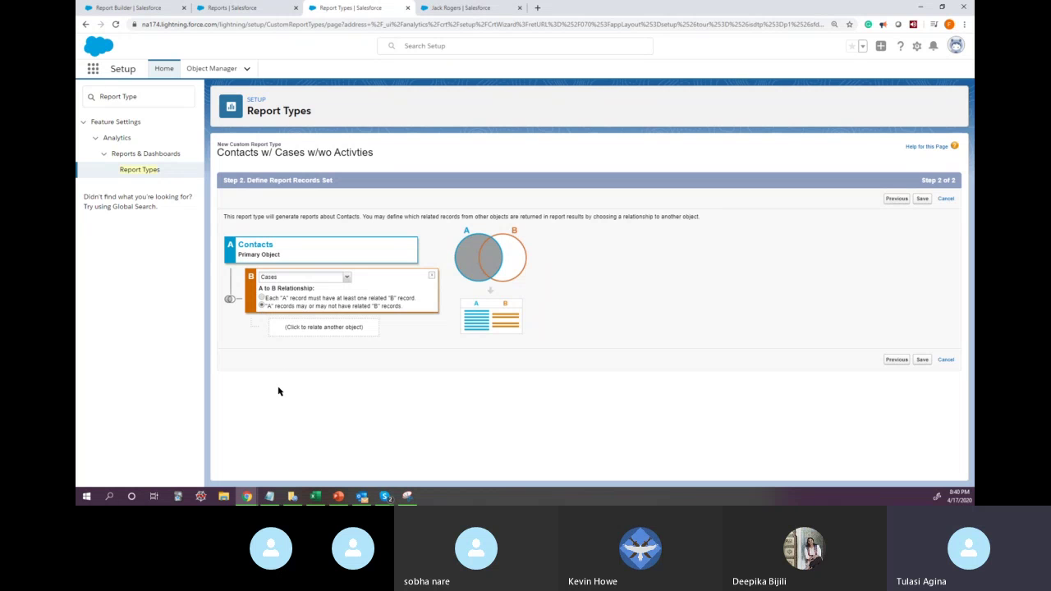
pyautogui.click(261, 298)
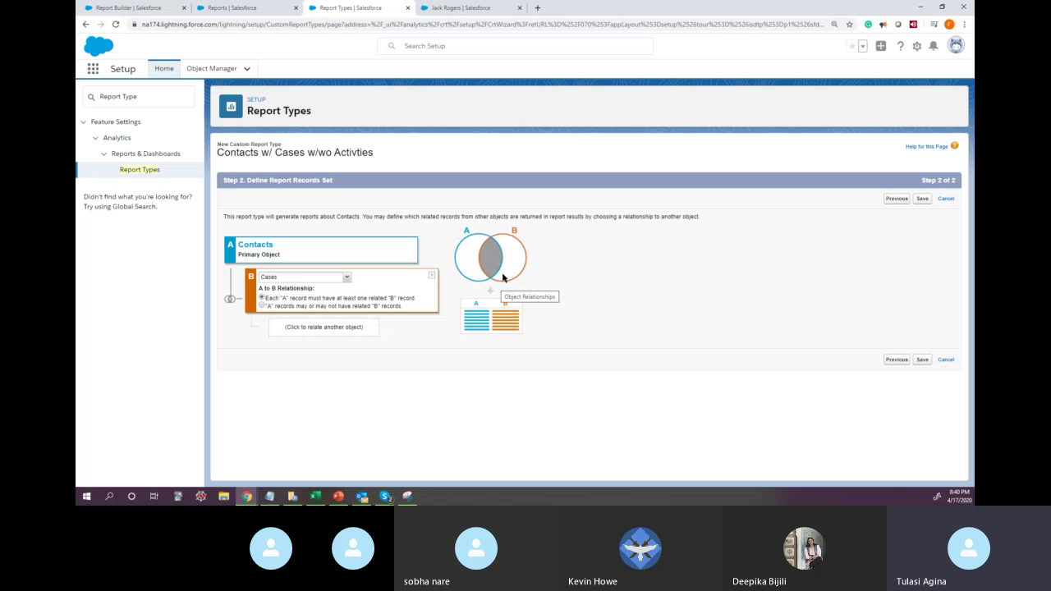
pyautogui.click(262, 306)
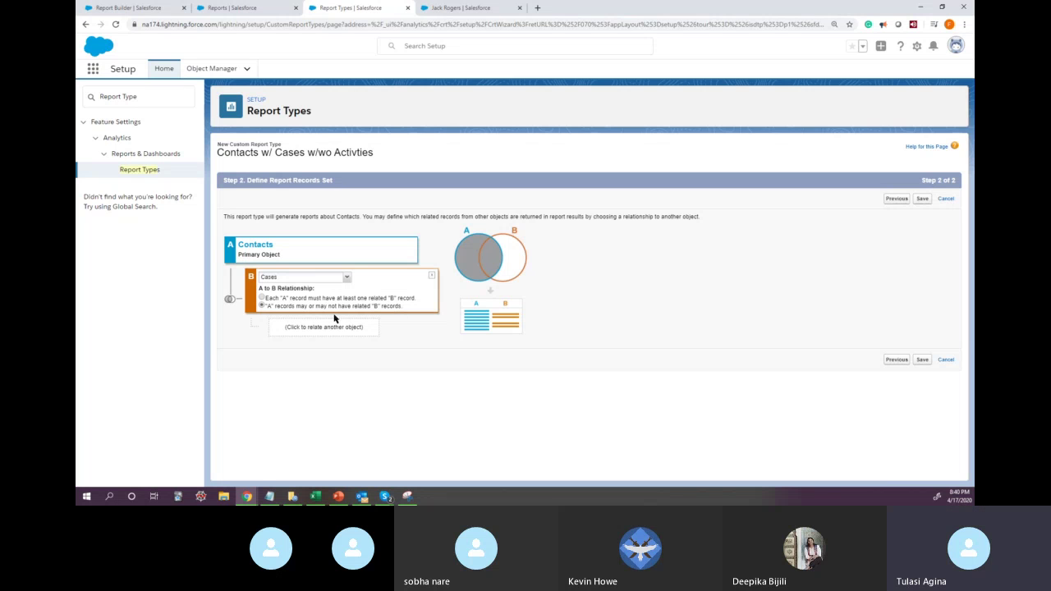
pyautogui.click(292, 326)
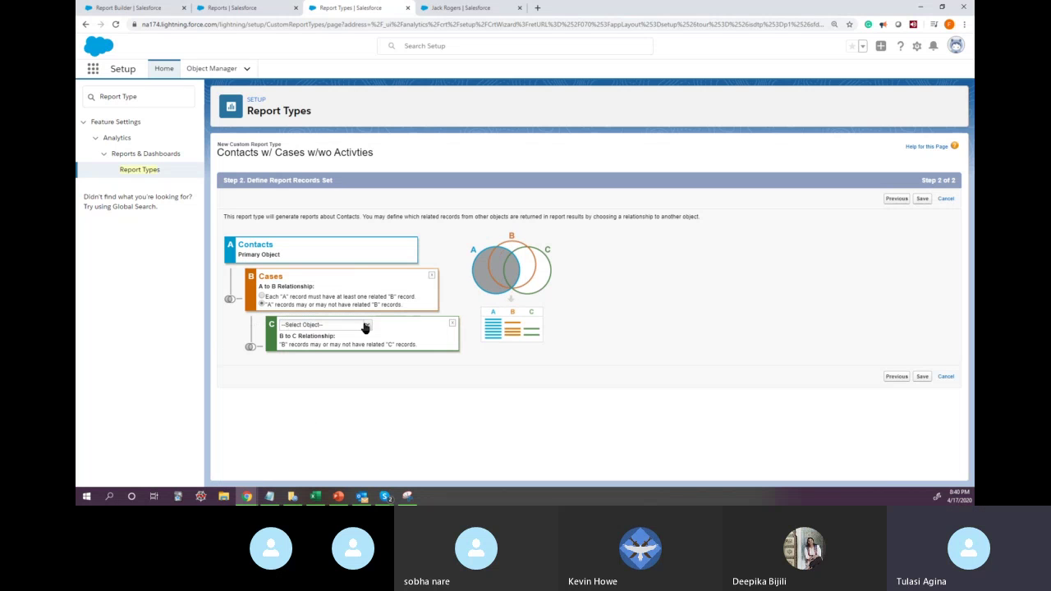
pyautogui.click(368, 328)
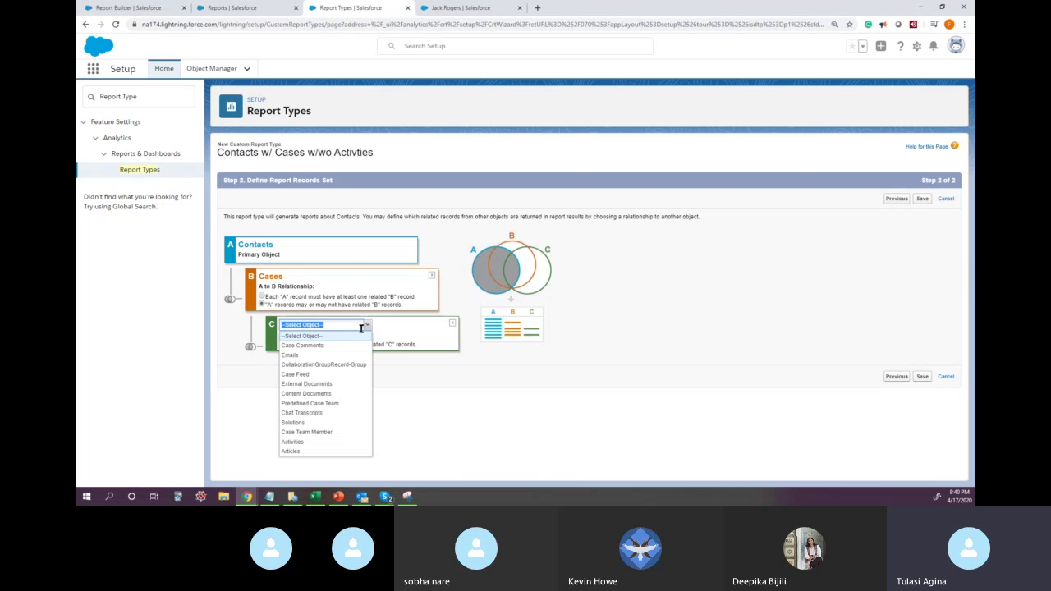
pyautogui.click(315, 444)
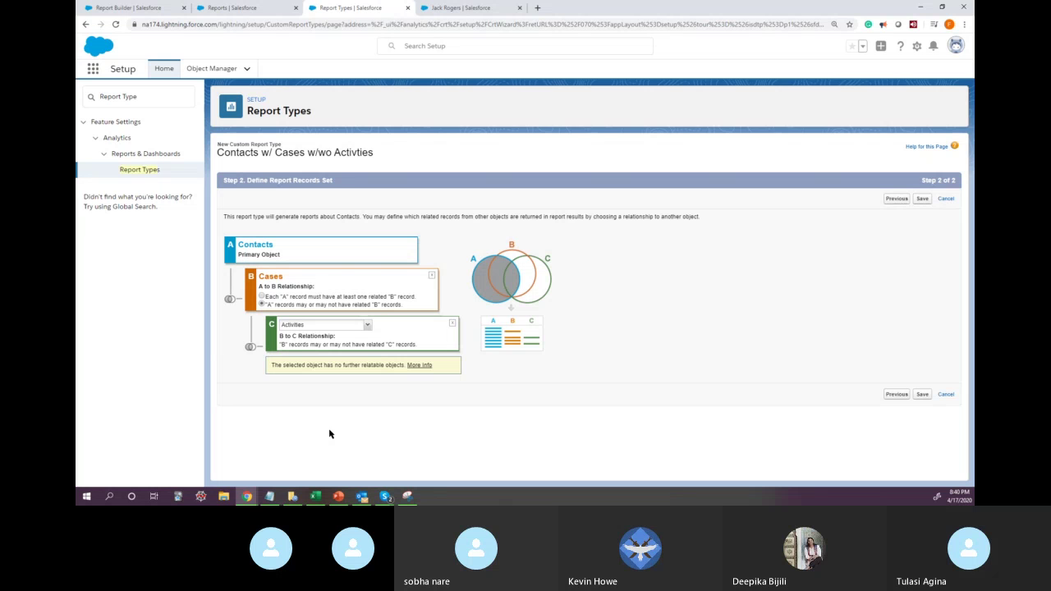
# Set the Contacts-to-Cases relationship so that each contact must have at least one related case
pyautogui.click(261, 296)
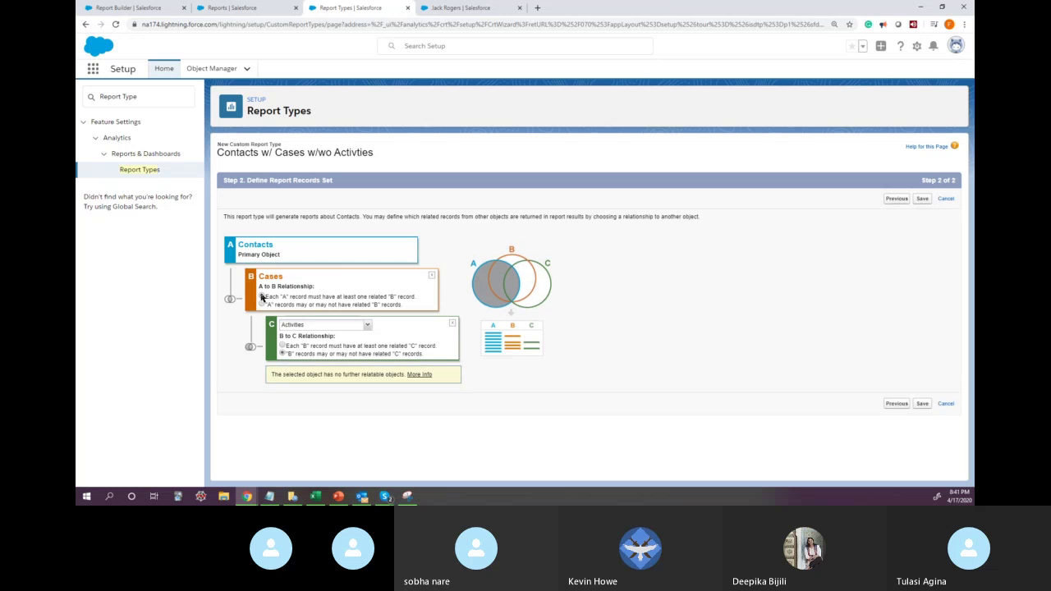
pyautogui.click(262, 305)
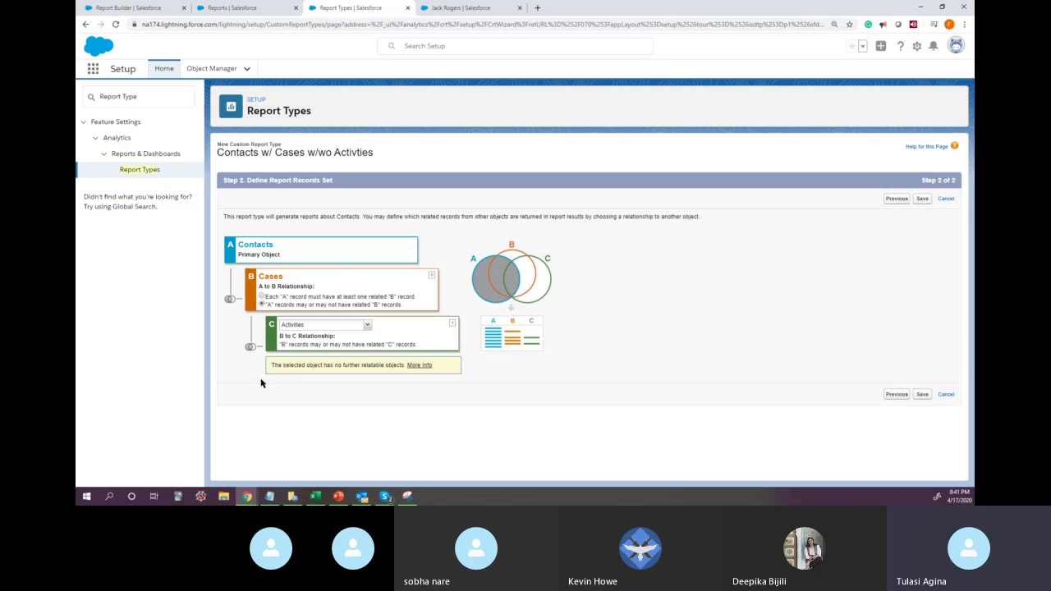
pyautogui.click(261, 296)
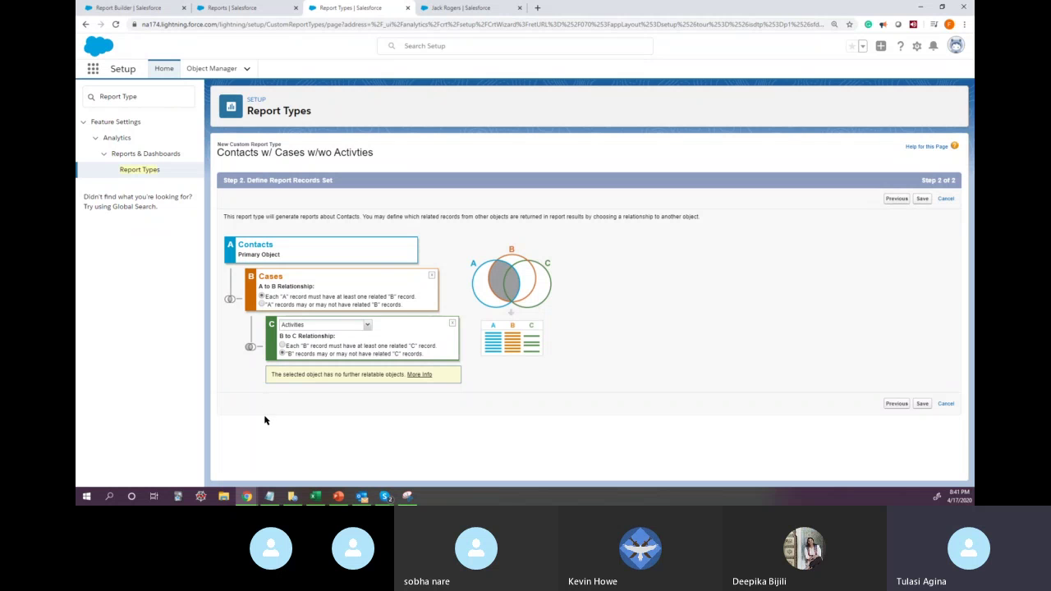
# Remove and re-add Activities under Cases, and set that cases may or may not have related activities
pyautogui.click(451, 323)
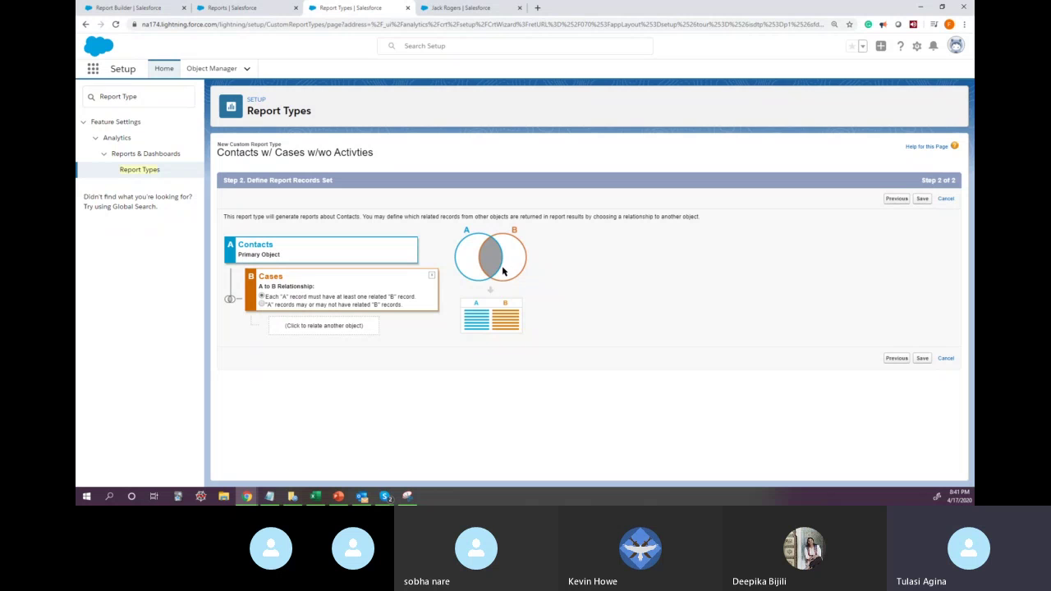
pyautogui.click(348, 327)
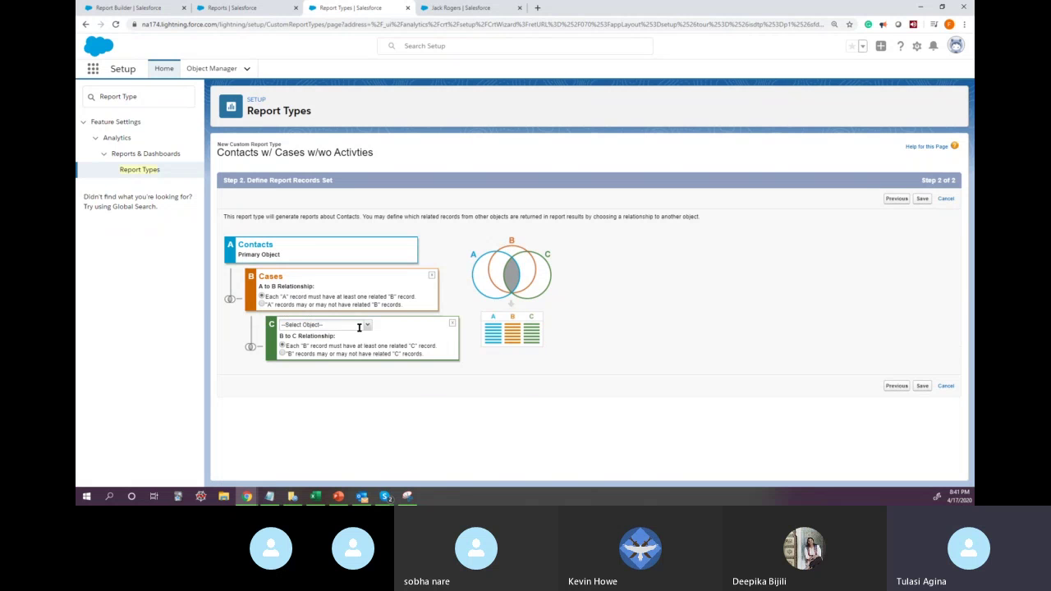
pyautogui.click(364, 327)
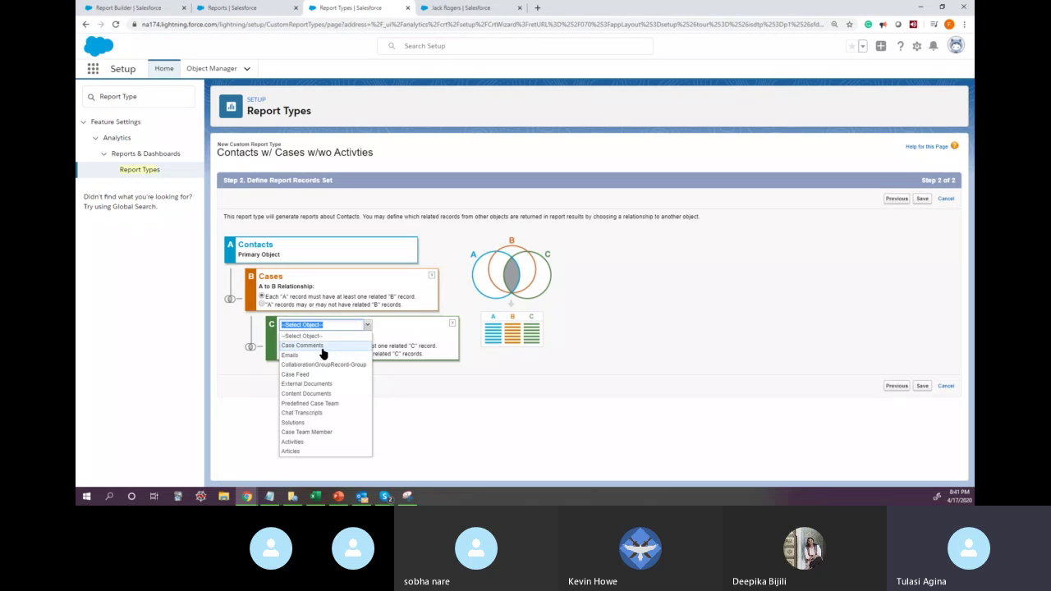
pyautogui.click(310, 442)
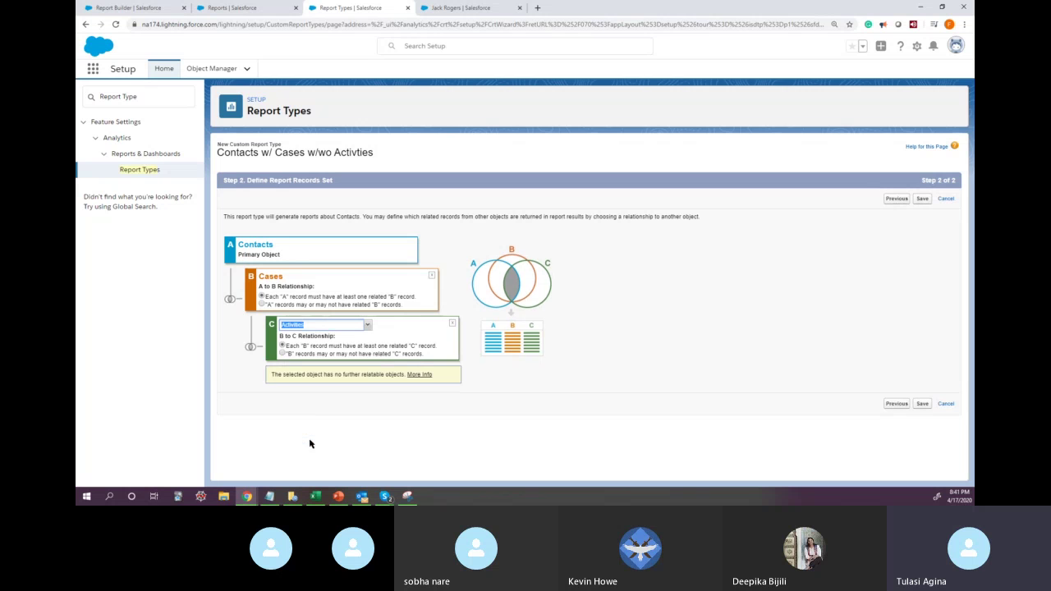
pyautogui.click(282, 354)
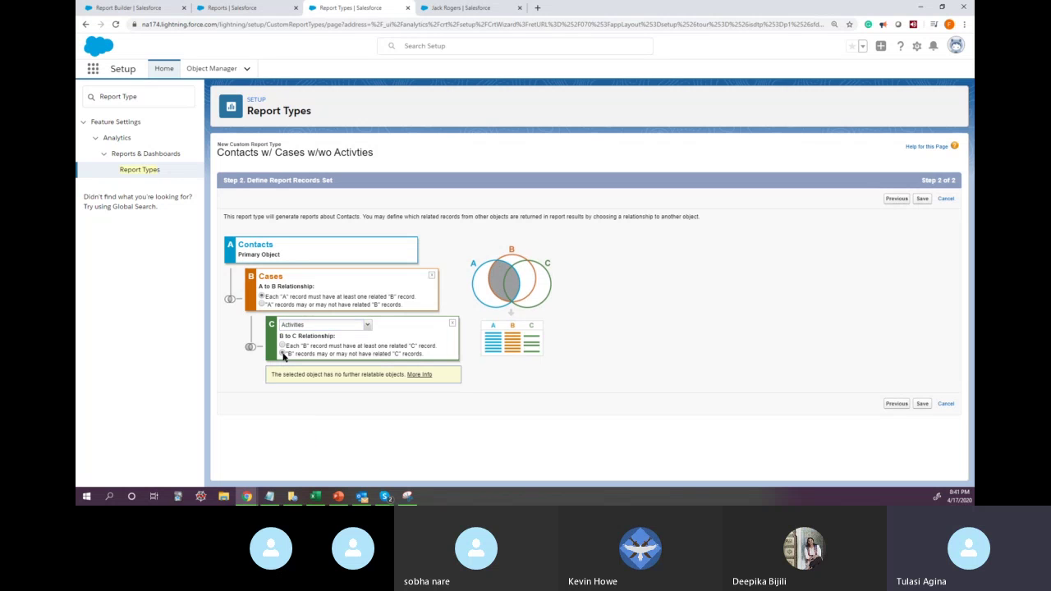
pyautogui.click(283, 346)
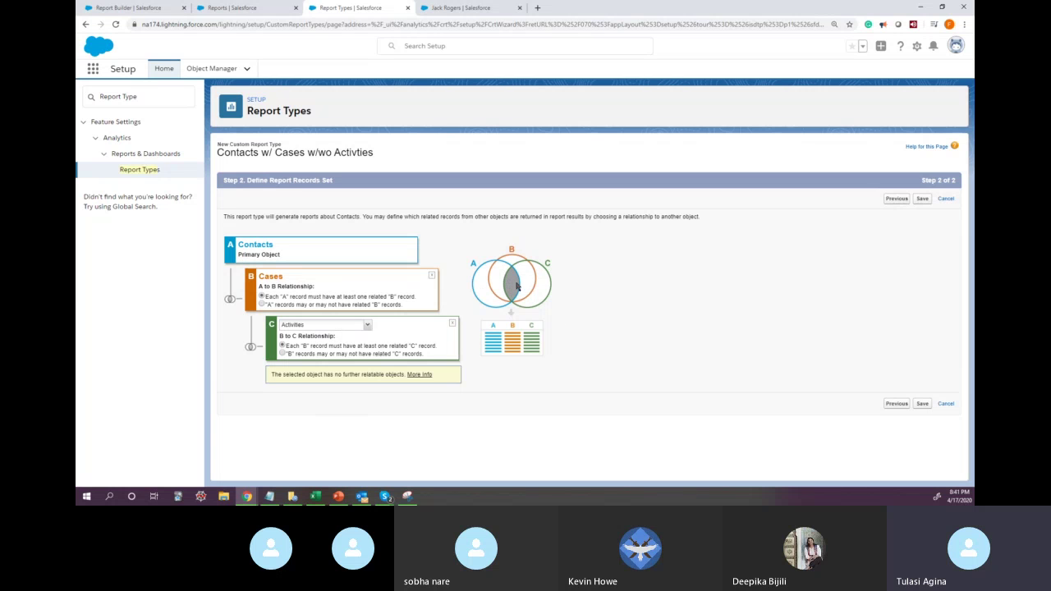
pyautogui.click(283, 354)
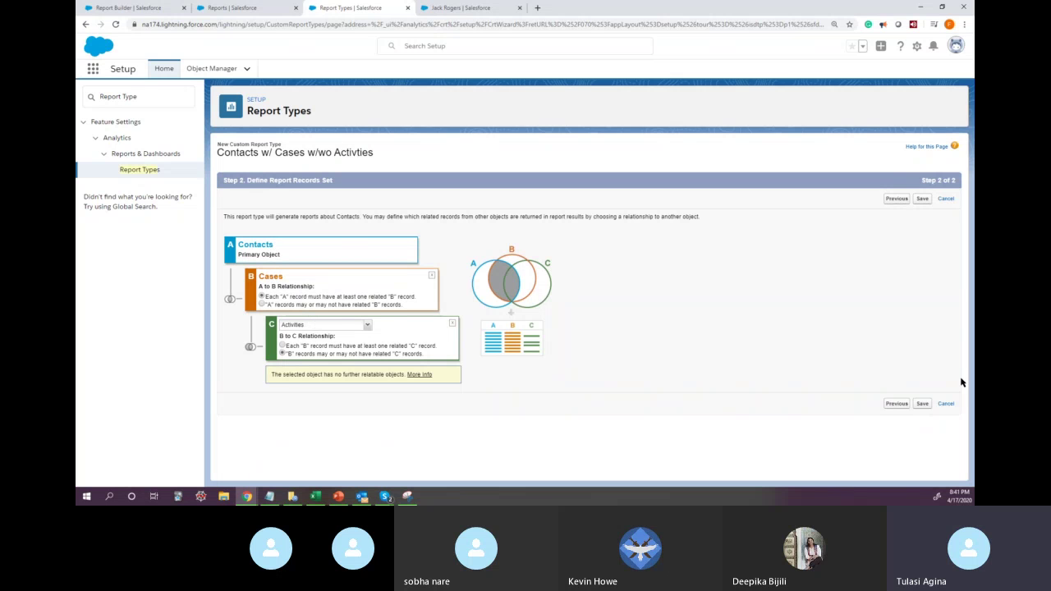
# Return to the report type definition and review the "w/" and "w/wo" wording of the label
pyautogui.click(897, 404)
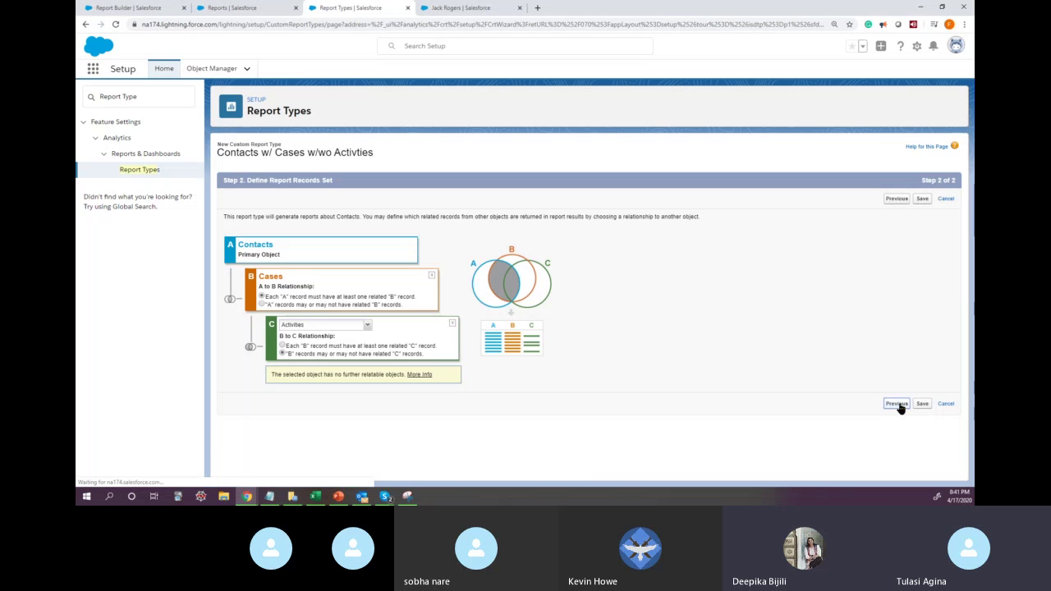
pyautogui.click(504, 290)
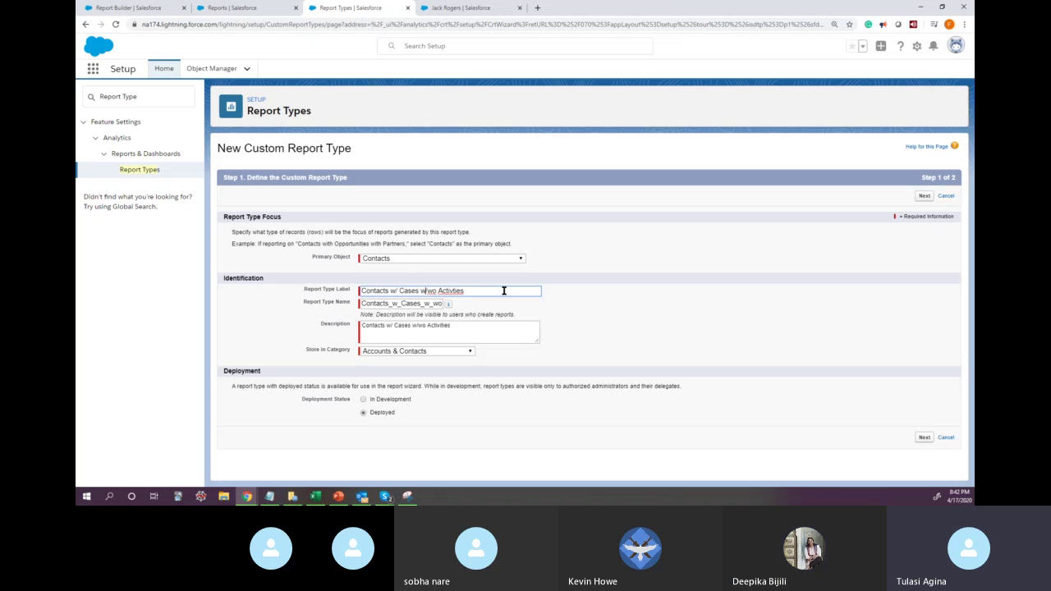
pyautogui.tripleClick(504, 290)
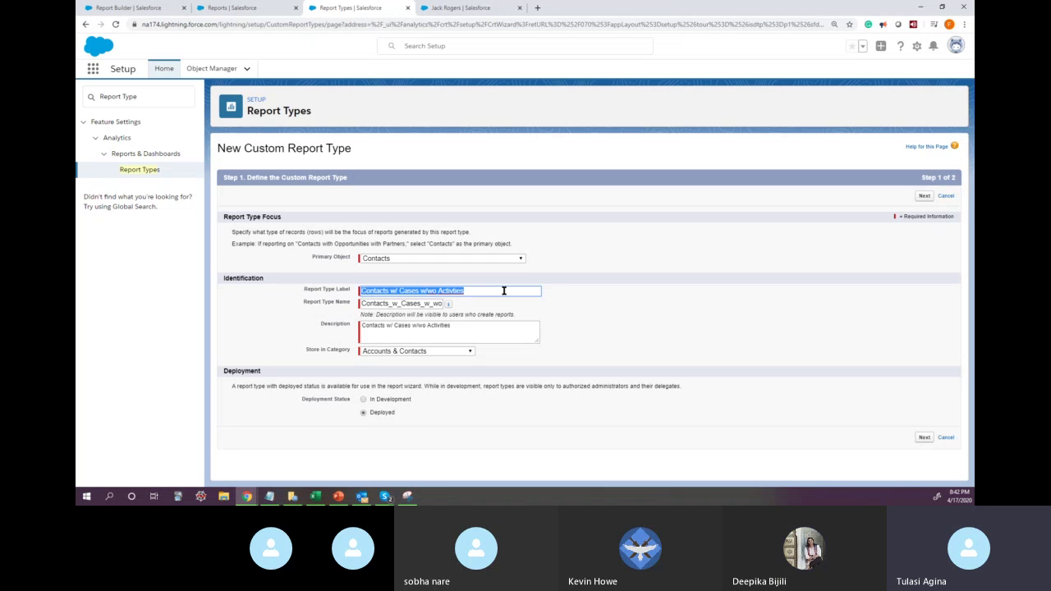
pyautogui.click(595, 310)
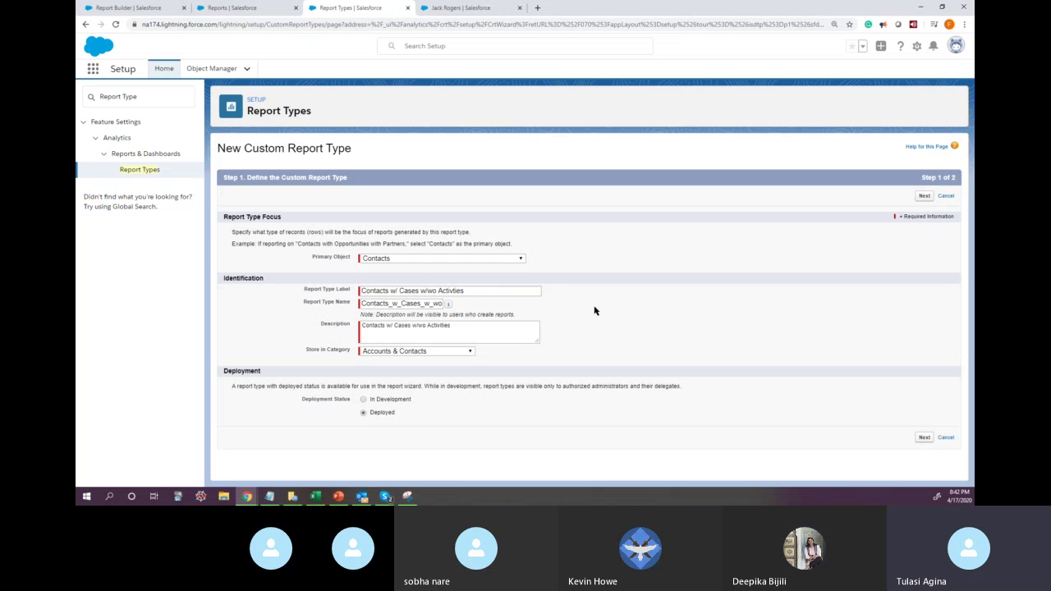
pyautogui.click(396, 291)
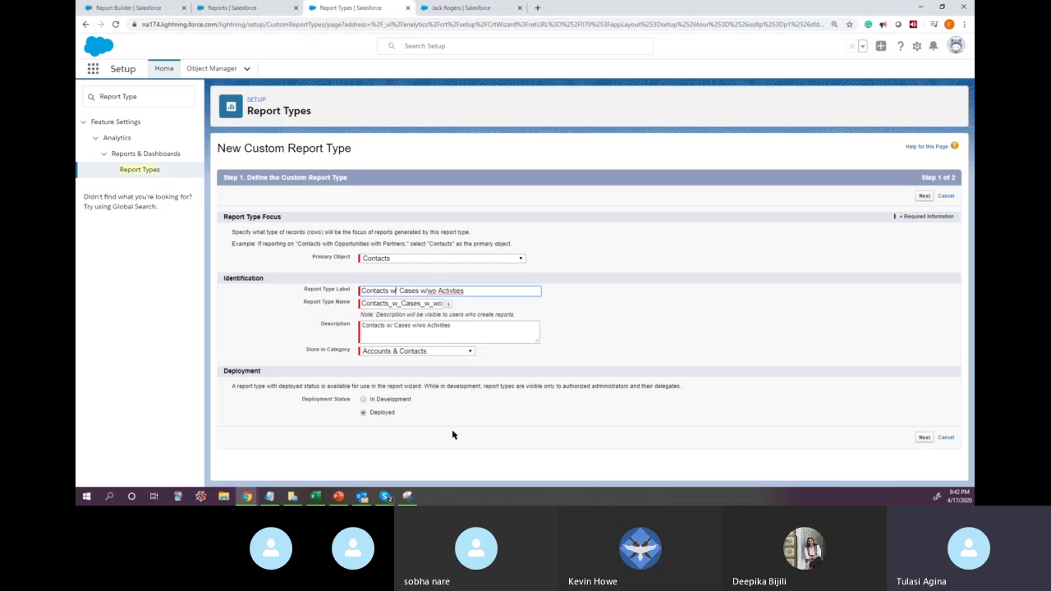
pyautogui.moveTo(399, 291); pyautogui.dragTo(390, 293)
pyautogui.moveTo(427, 291); pyautogui.dragTo(420, 292)
pyautogui.click(679, 371)
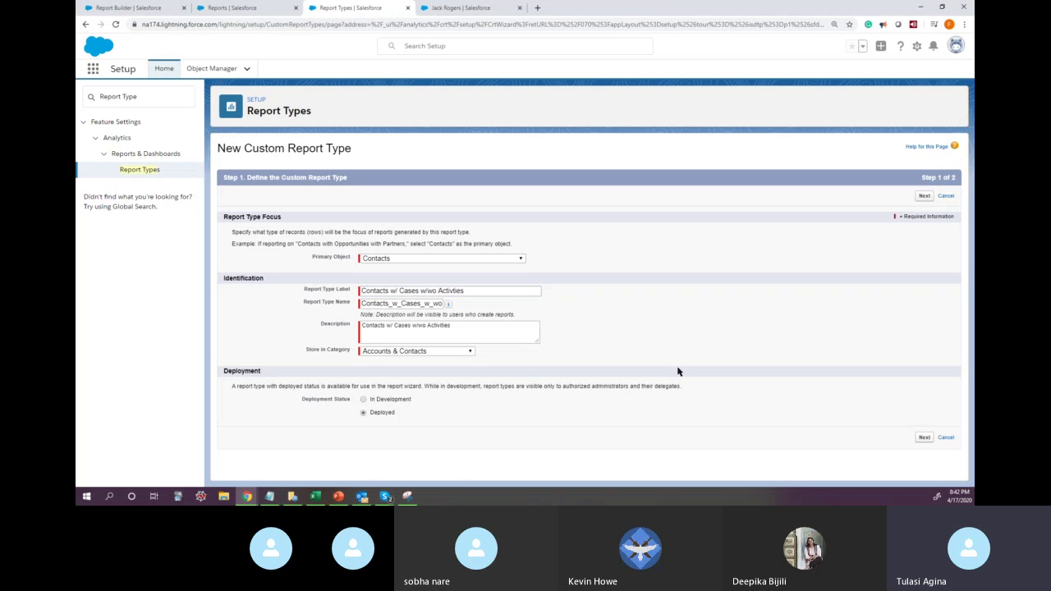
# Continue to the report records set and save the custom report type
pyautogui.click(924, 438)
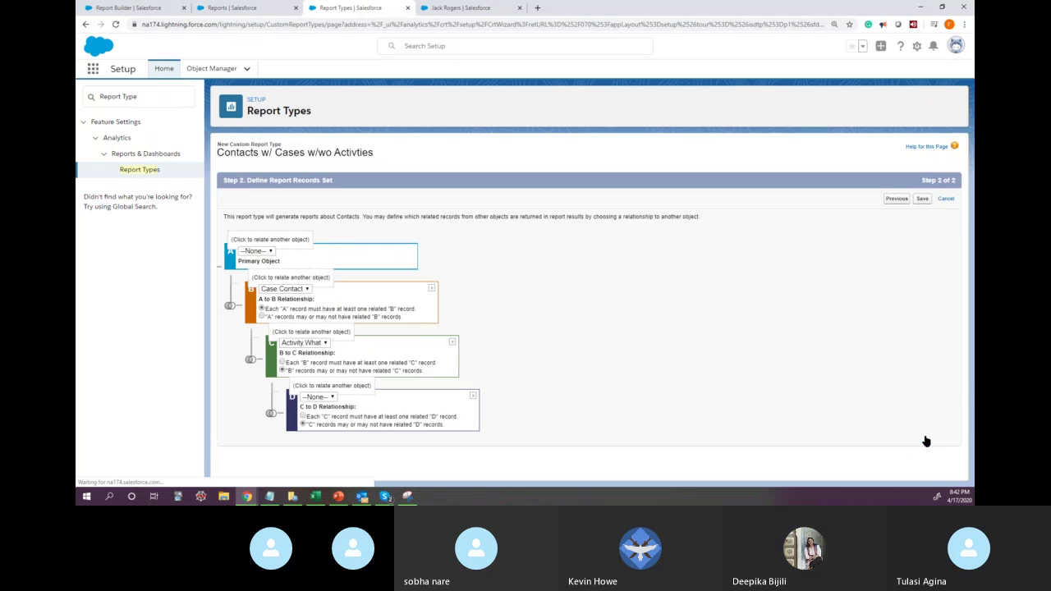
pyautogui.click(922, 402)
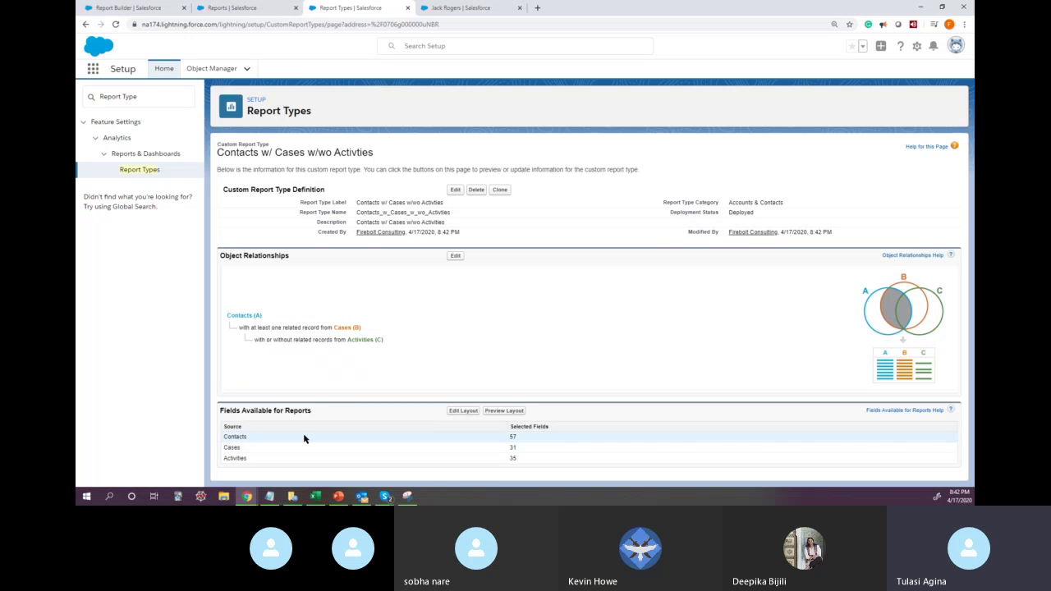
# Review the report type's selected field counts, the existing account report and the contact's related cases and activities
pyautogui.doubleClick(510, 436)
pyautogui.click(526, 451)
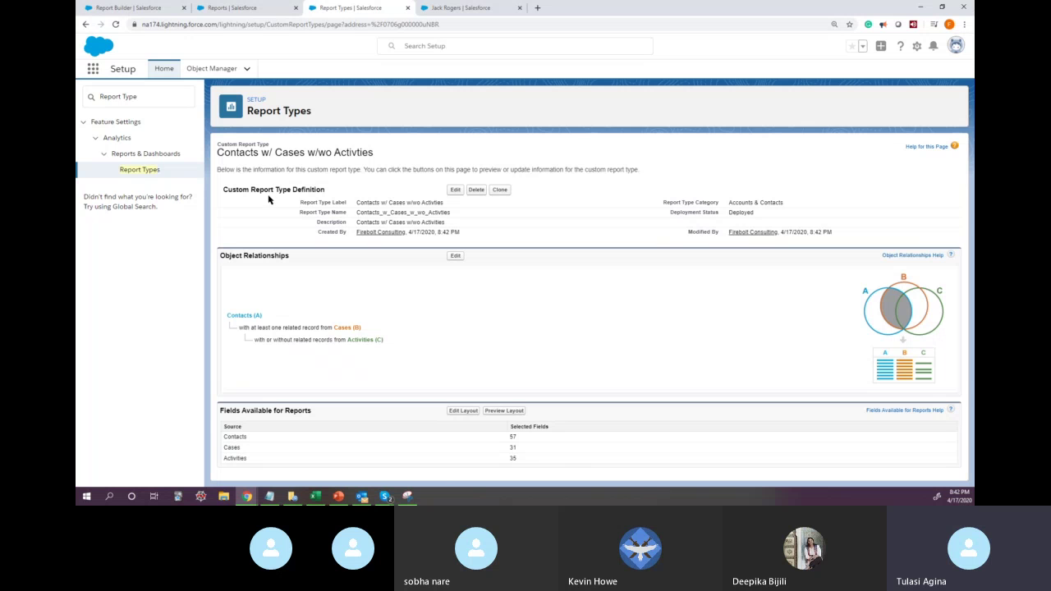
pyautogui.click(252, 8)
pyautogui.click(130, 10)
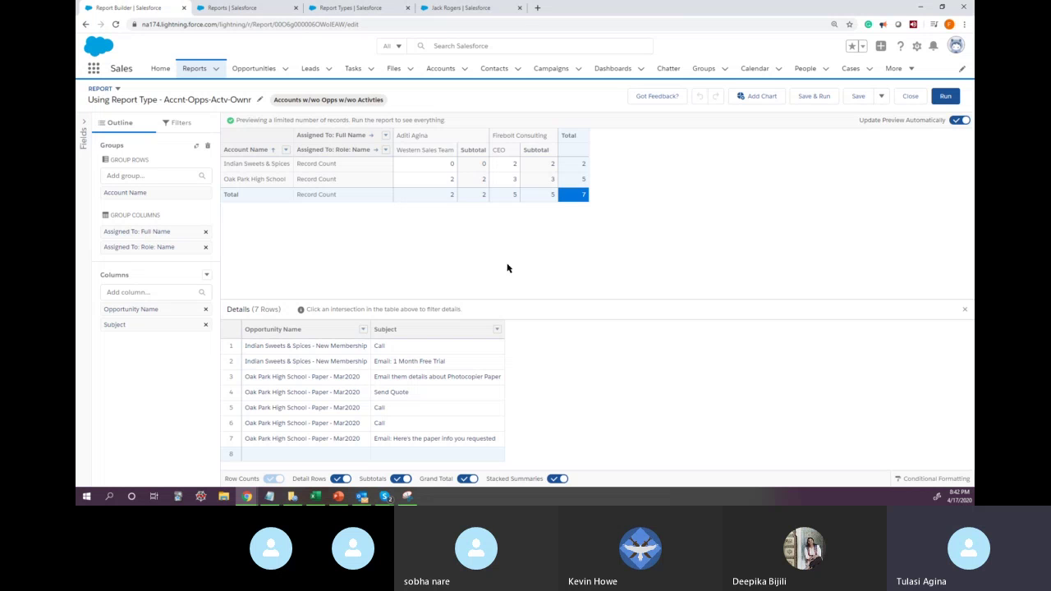
pyautogui.click(456, 10)
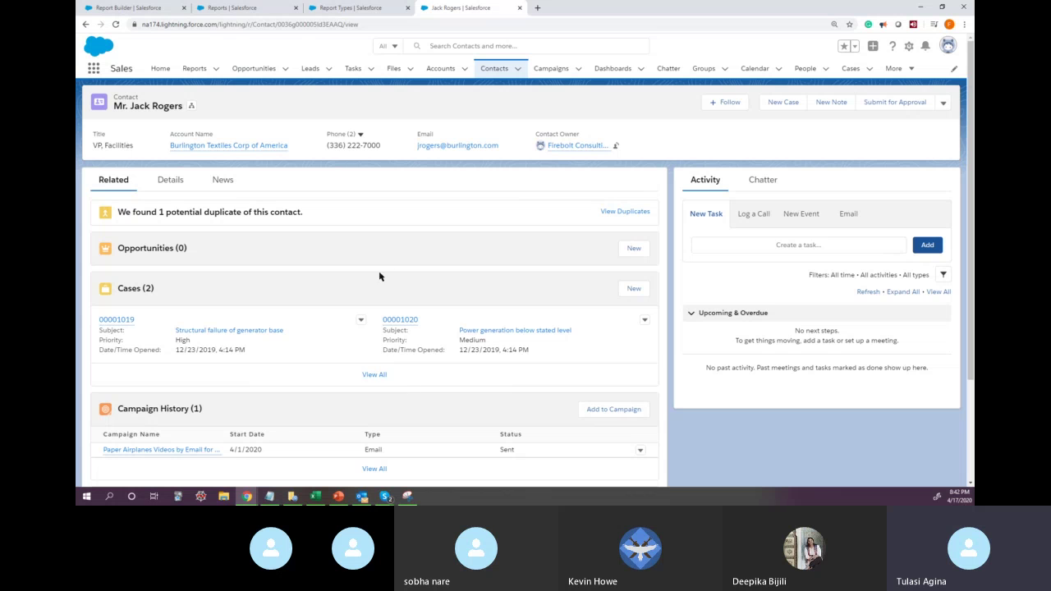
# Return to the account report and capture a snip of its summary table and detail rows with Snipping Tool
pyautogui.click(153, 7)
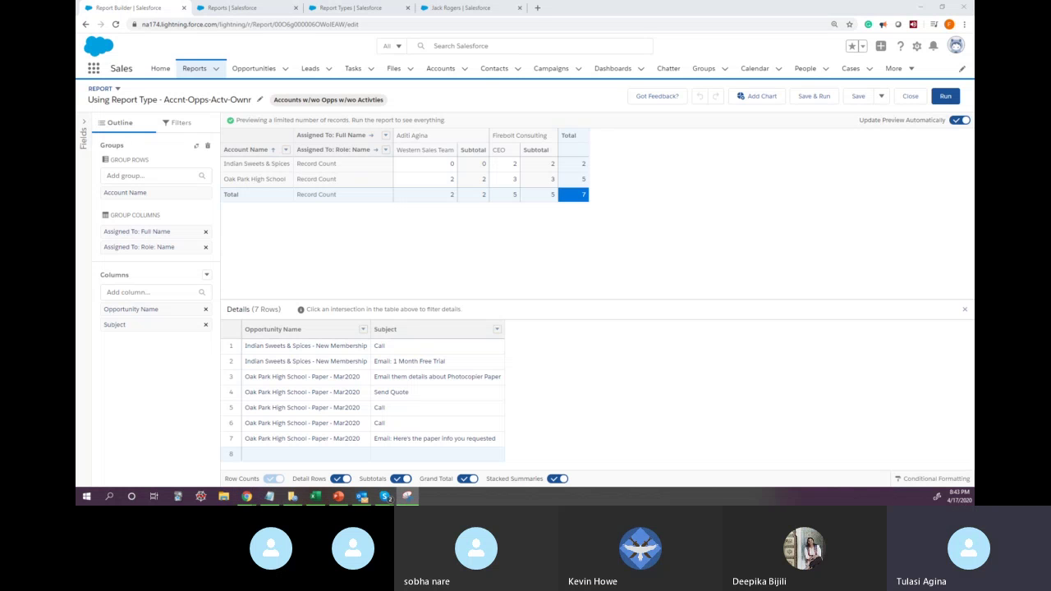
pyautogui.click(407, 496)
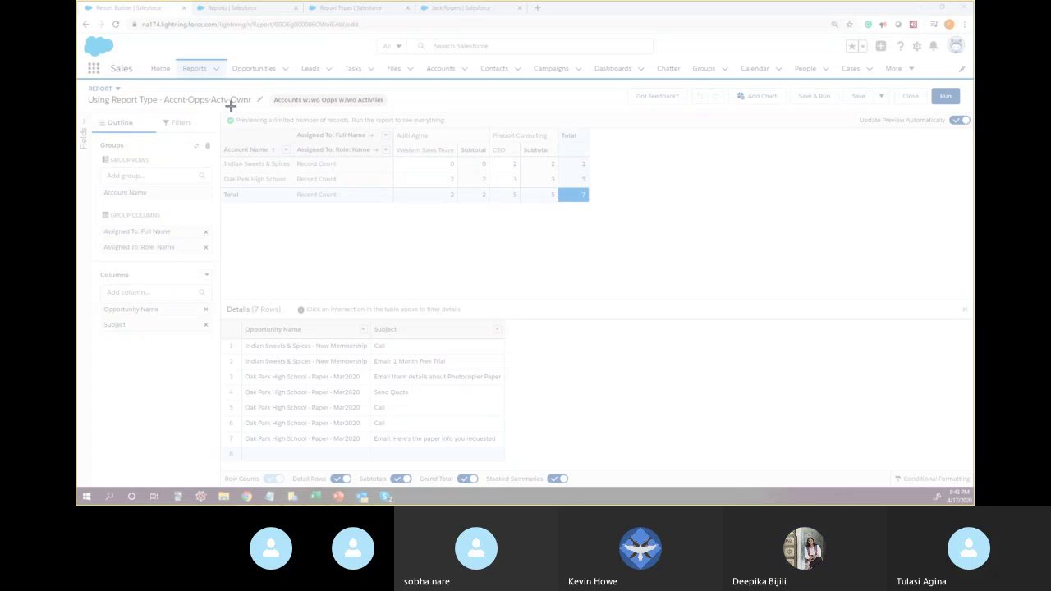
pyautogui.moveTo(220, 109); pyautogui.dragTo(610, 468)
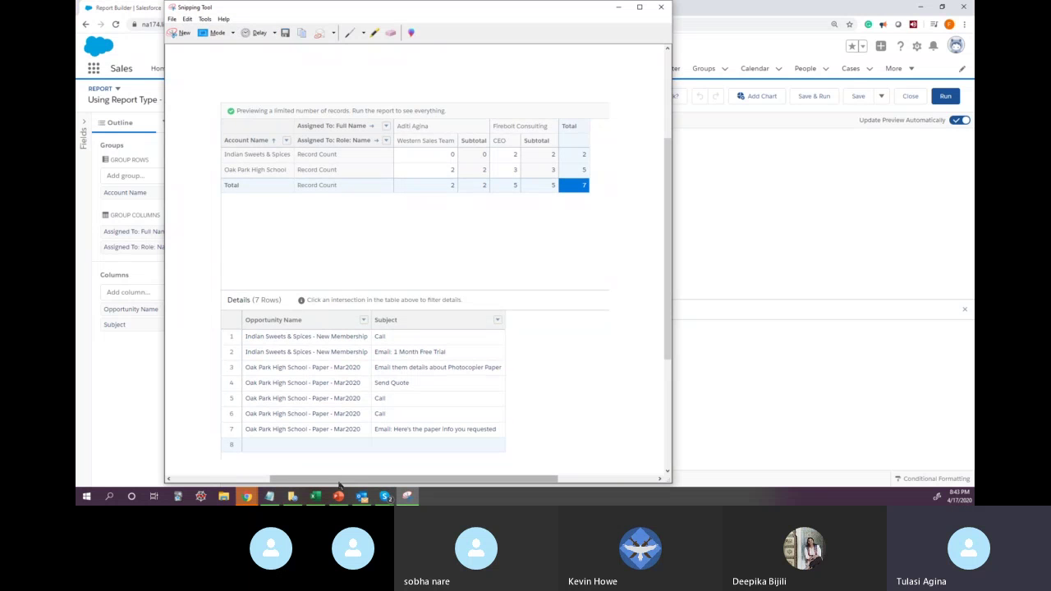
# Switch to the Skype call chat and send the message "Homework:" with the captured report image, then minimize Skype
pyautogui.moveTo(246, 497)
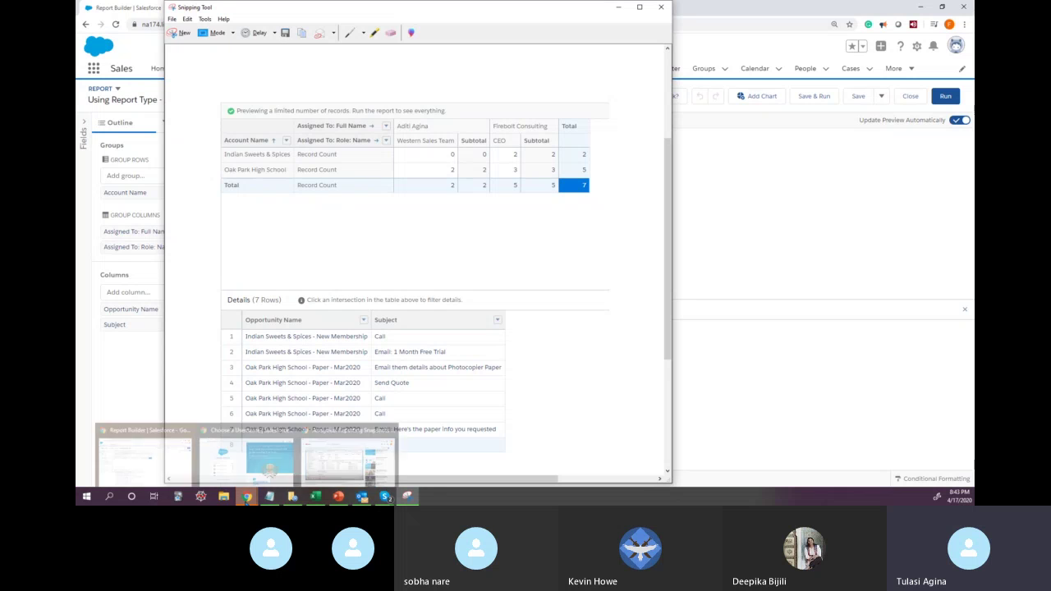
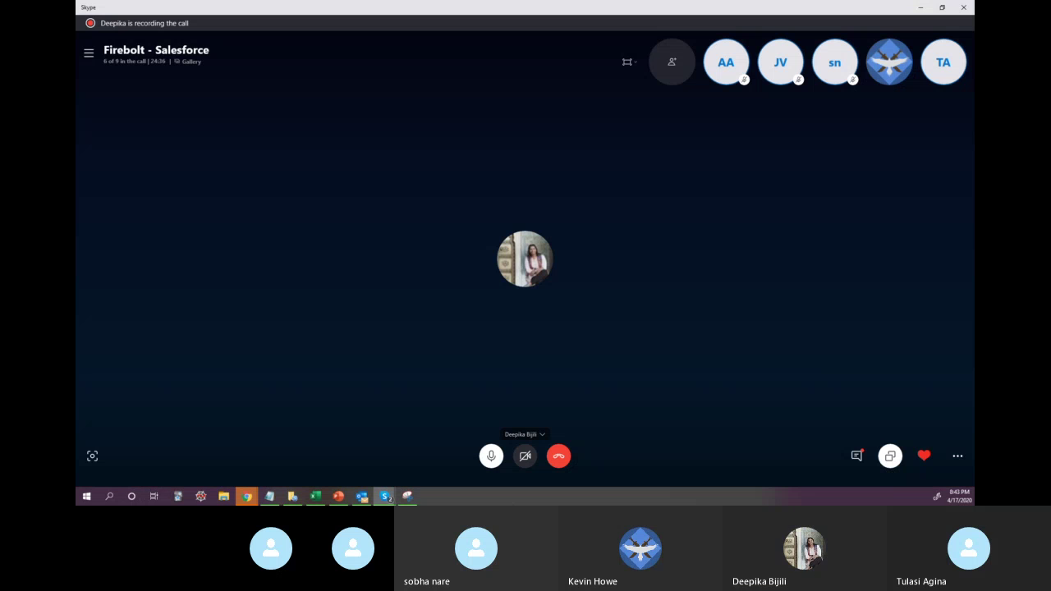
pyautogui.click(857, 456)
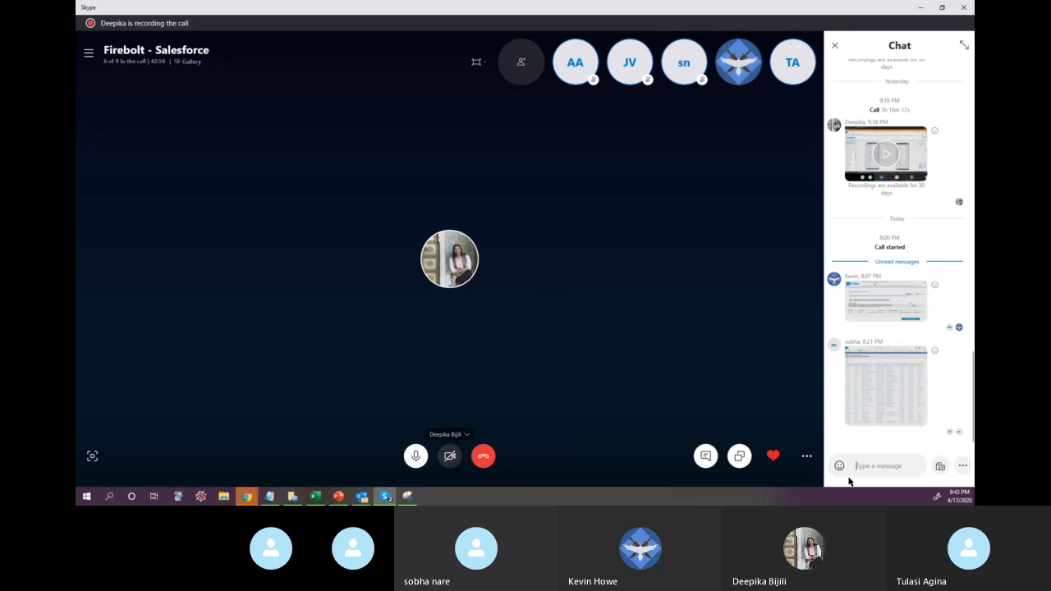
pyautogui.write('Homework:')
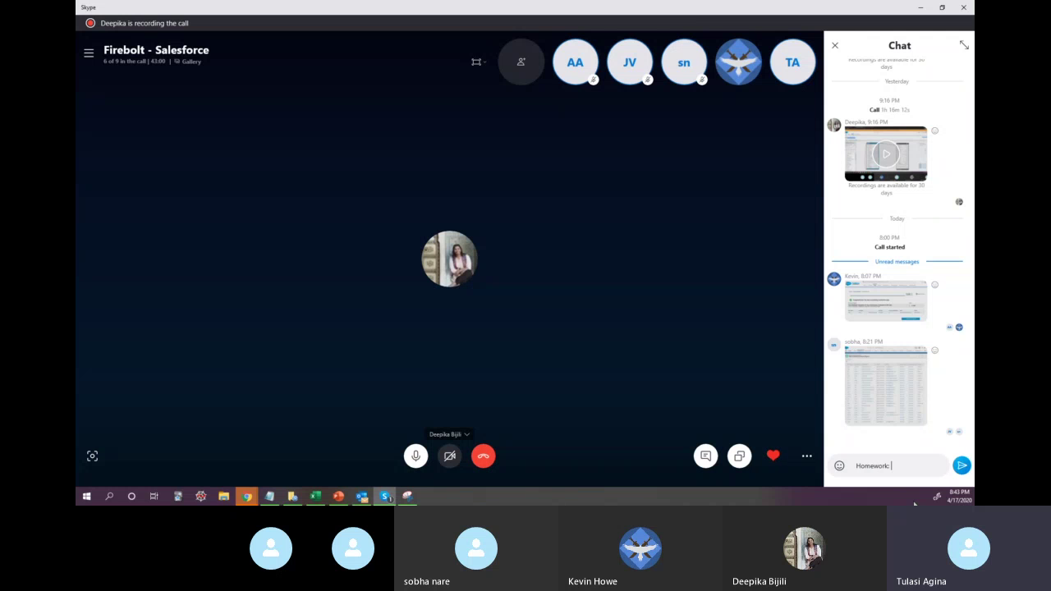
pyautogui.hotkey('ctrl', 'v')
pyautogui.press('Return')
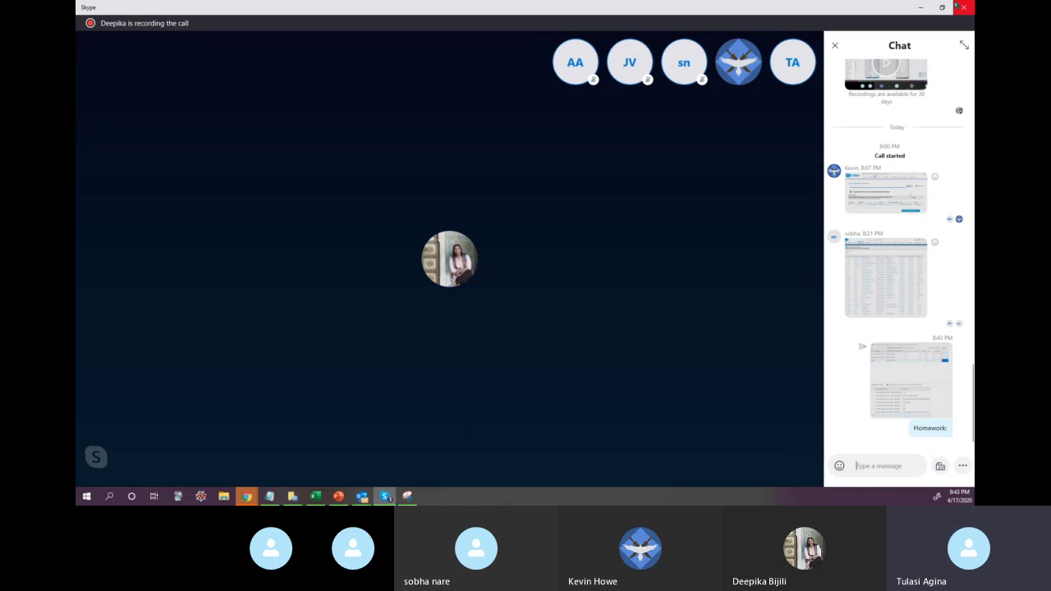
pyautogui.click(920, 9)
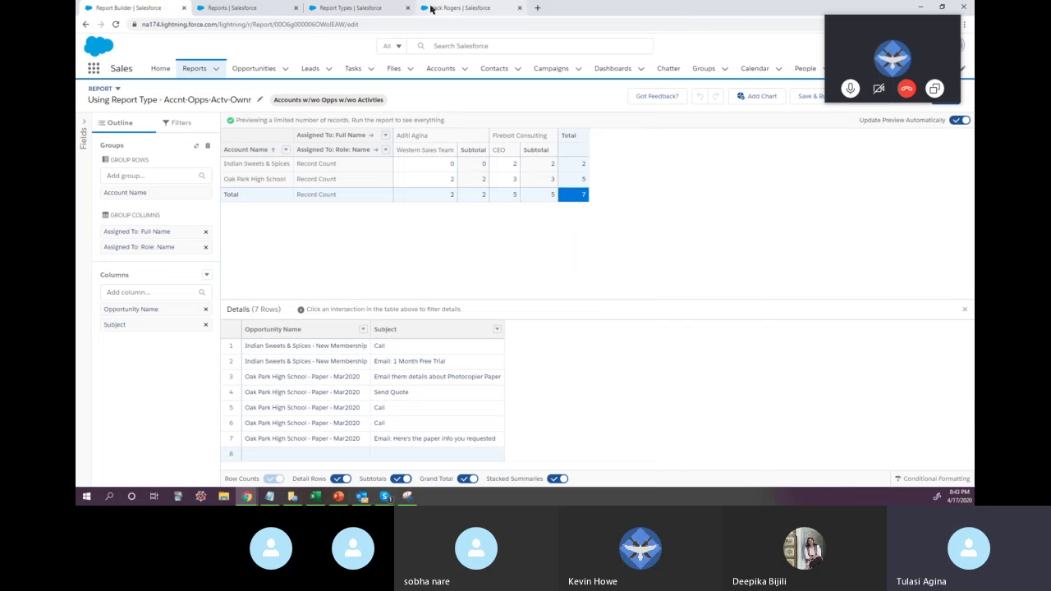
# Open the custom report type's field layout for editing and page through the available Contacts fields
pyautogui.click(332, 10)
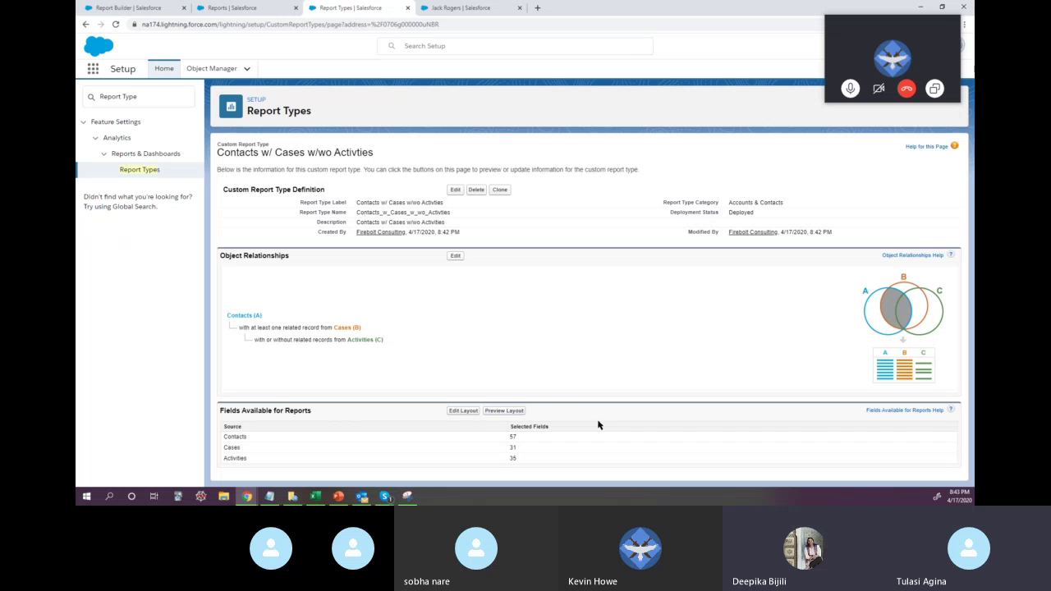
pyautogui.click(460, 411)
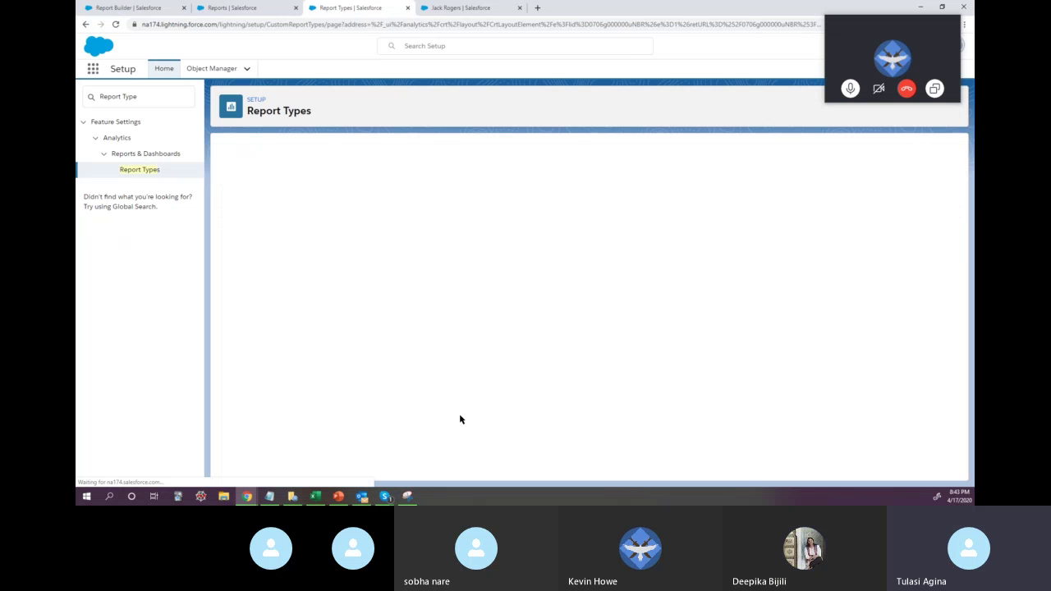
pyautogui.scroll(-2, 525, 349)
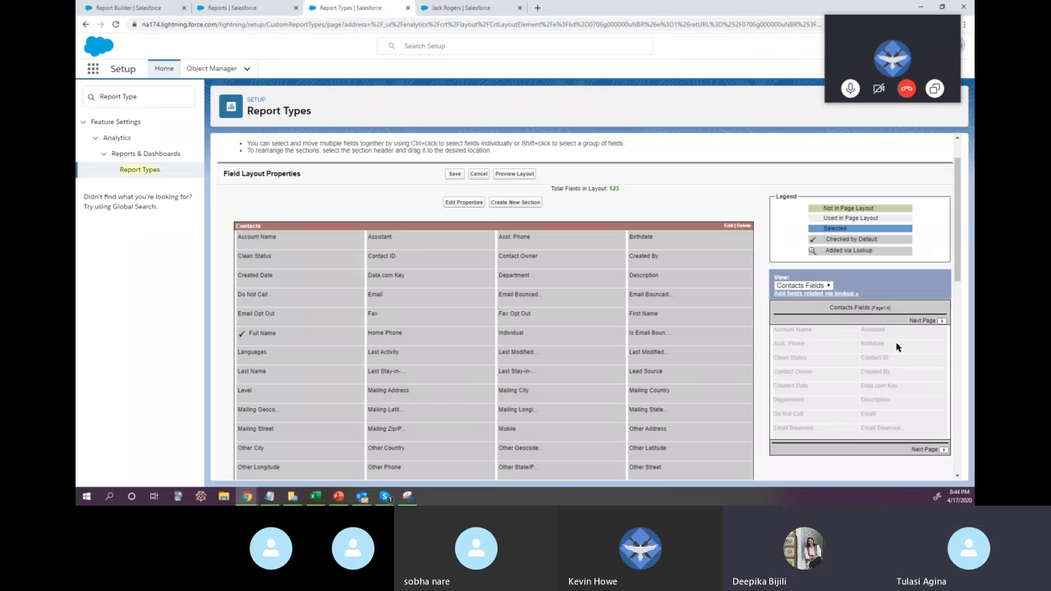
pyautogui.click(943, 322)
pyautogui.click(942, 322)
pyautogui.click(943, 322)
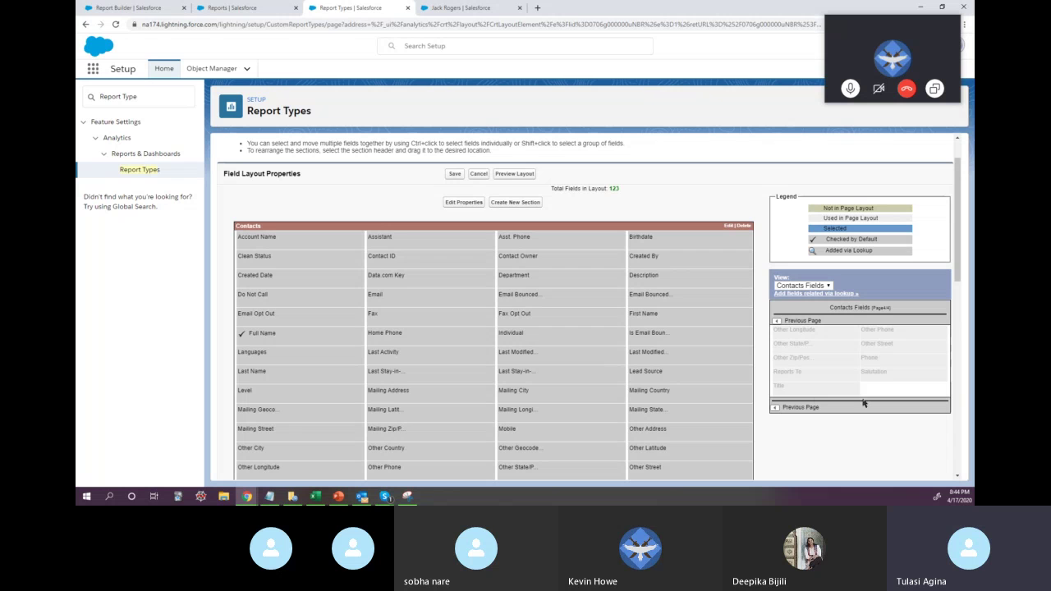
# Add the account's Active and Industry fields to the Contacts section through the Account Name lookup
pyautogui.click(815, 294)
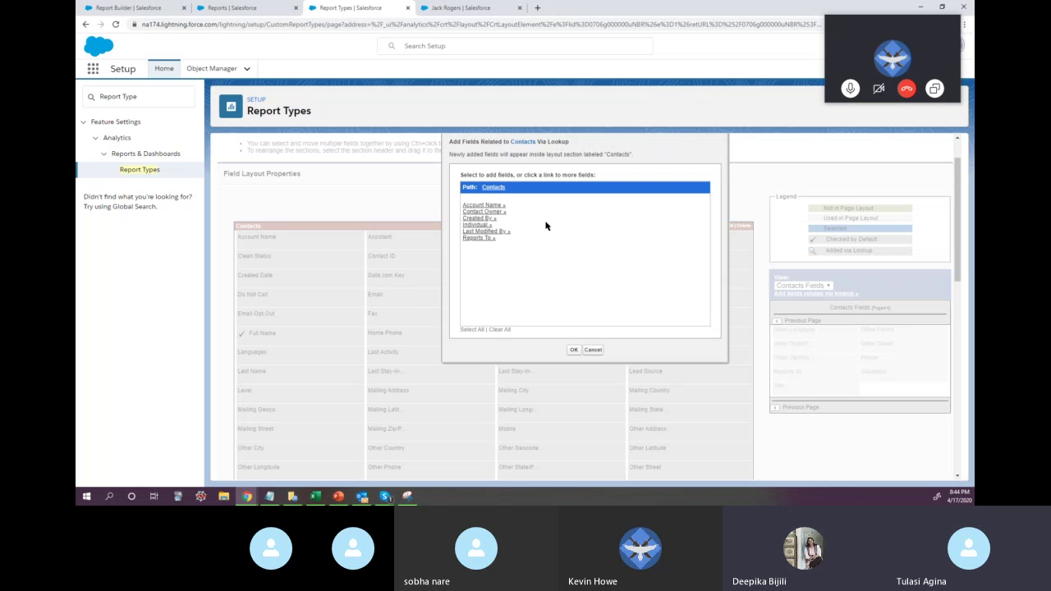
pyautogui.click(484, 205)
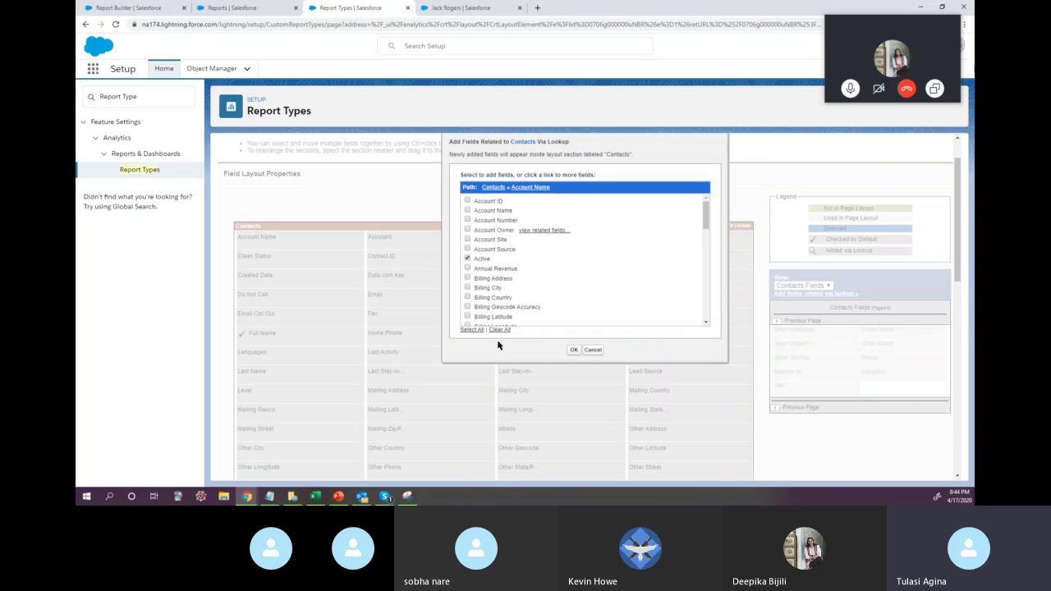
pyautogui.scroll(-3, 584, 280)
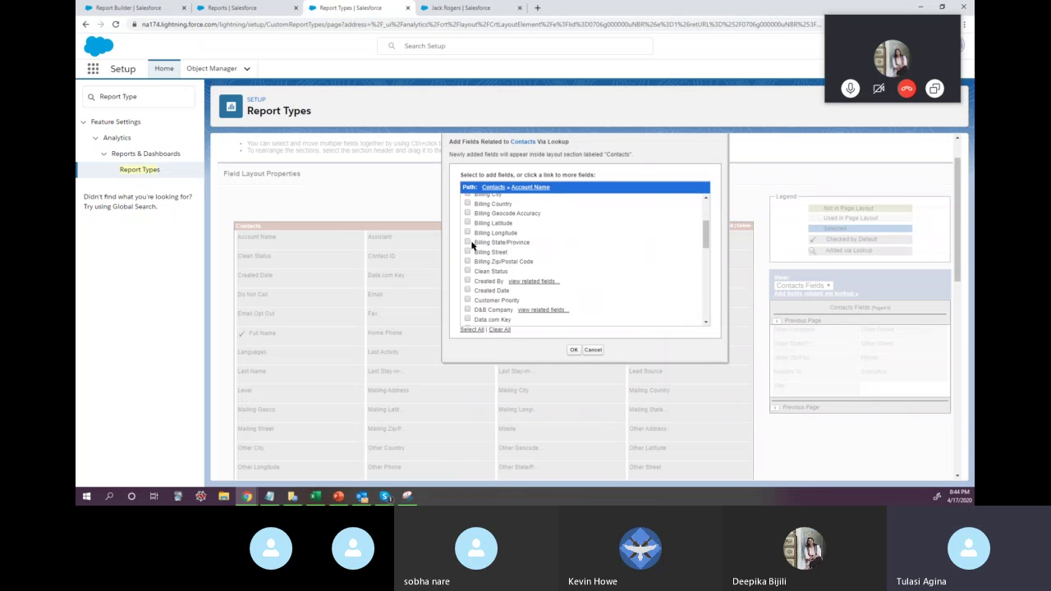
pyautogui.scroll(-4, 581, 292)
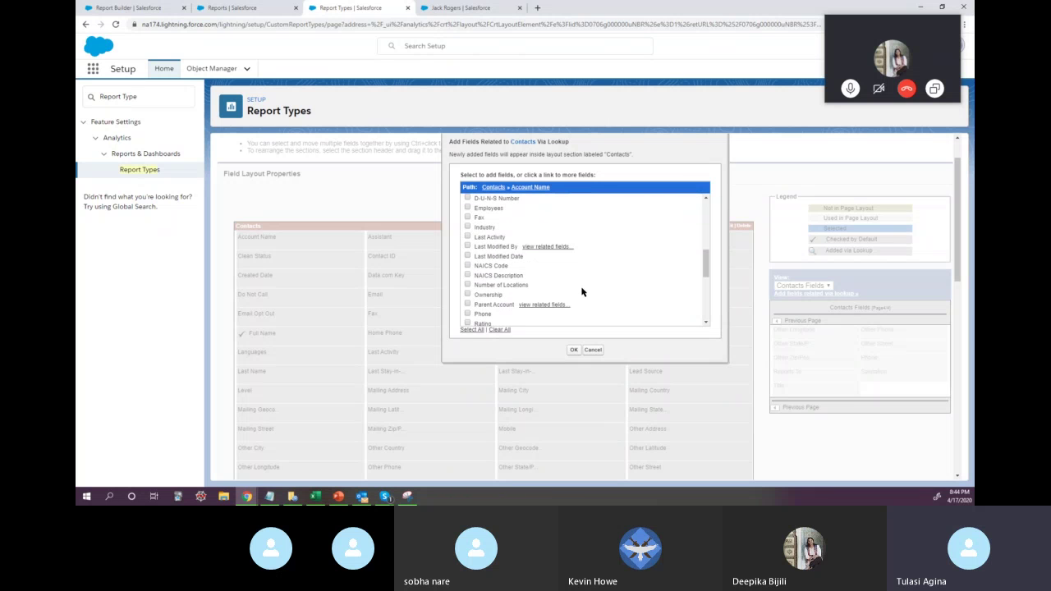
pyautogui.scroll(-5, 598, 275)
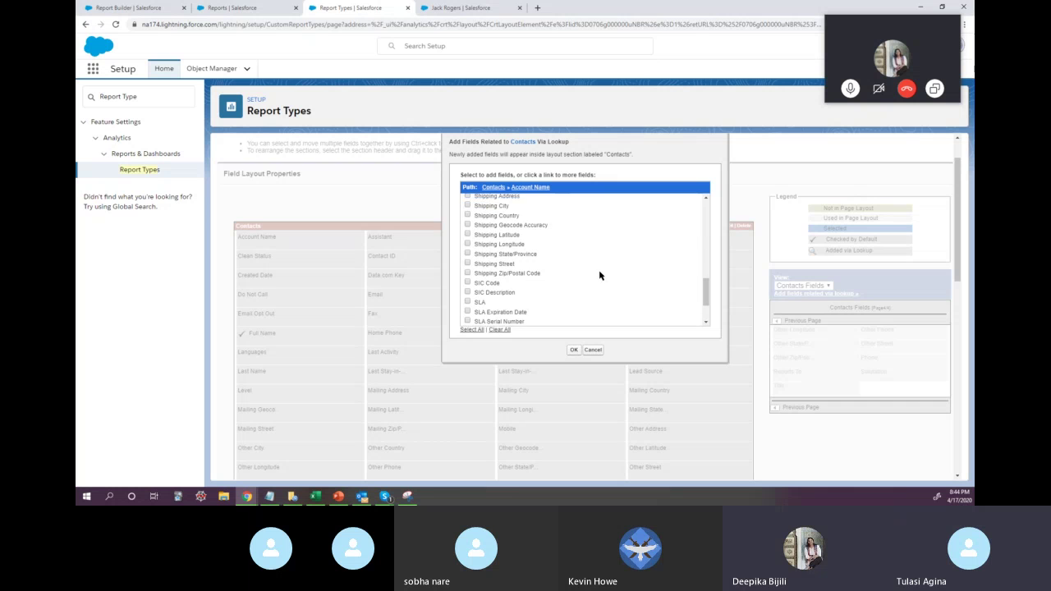
pyautogui.click(574, 351)
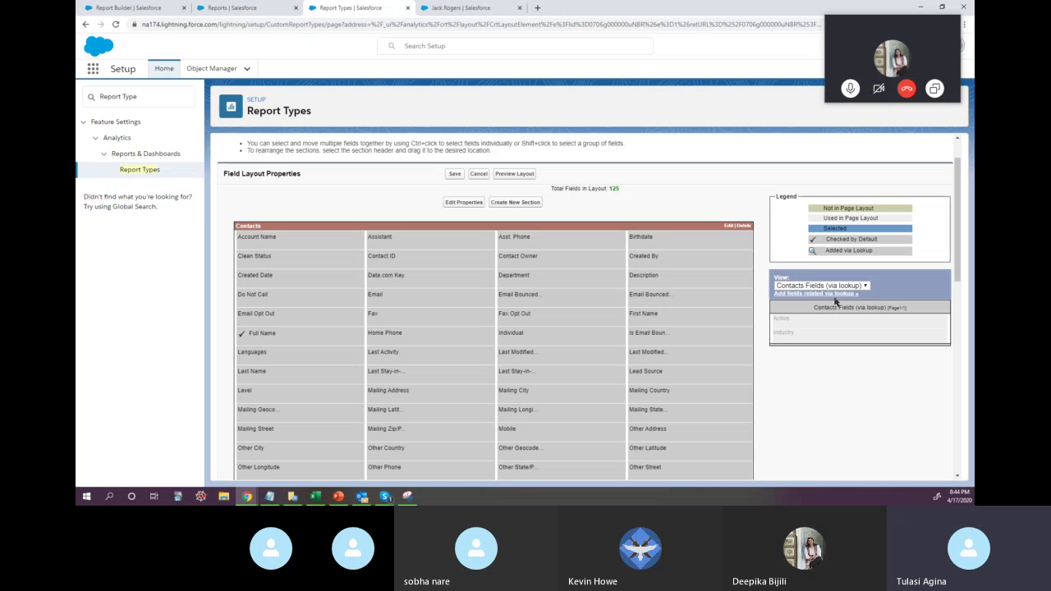
# Add the Contact Owner field to the Contacts section through the Reports To lookup
pyautogui.click(840, 286)
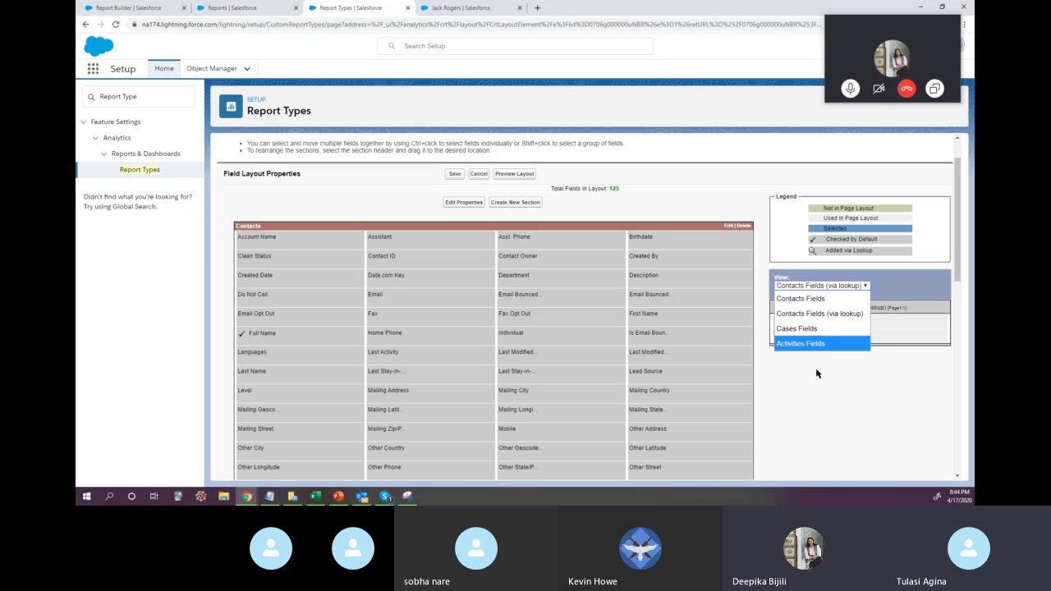
pyautogui.click(836, 314)
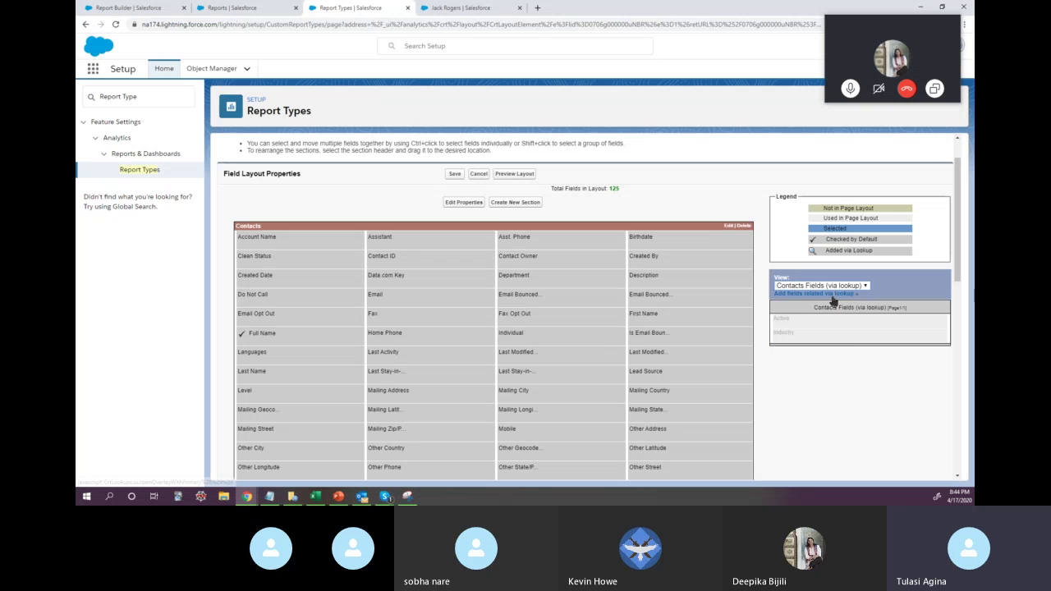
pyautogui.click(831, 294)
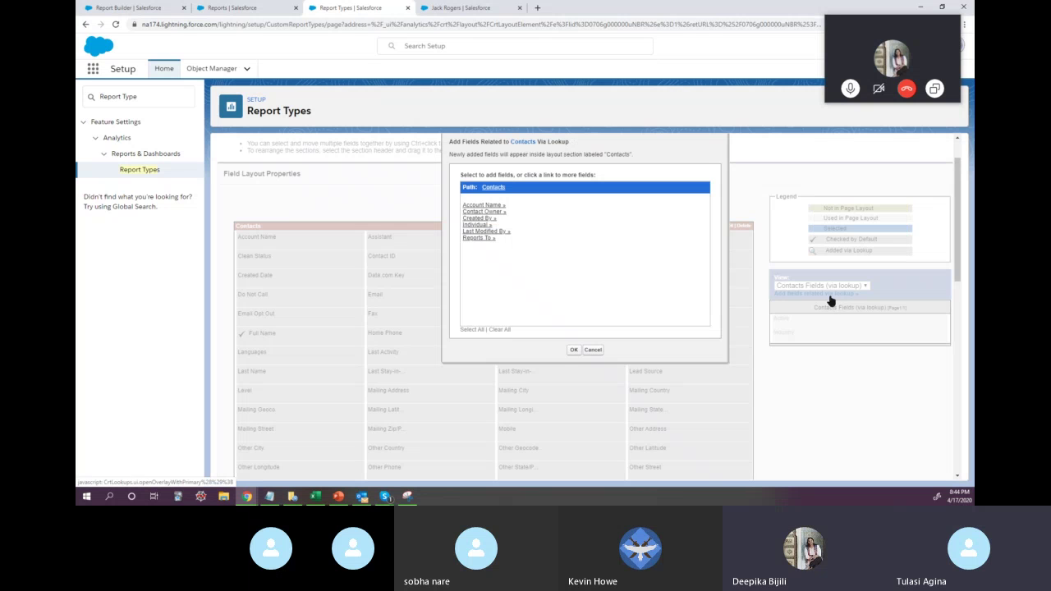
pyautogui.click(476, 239)
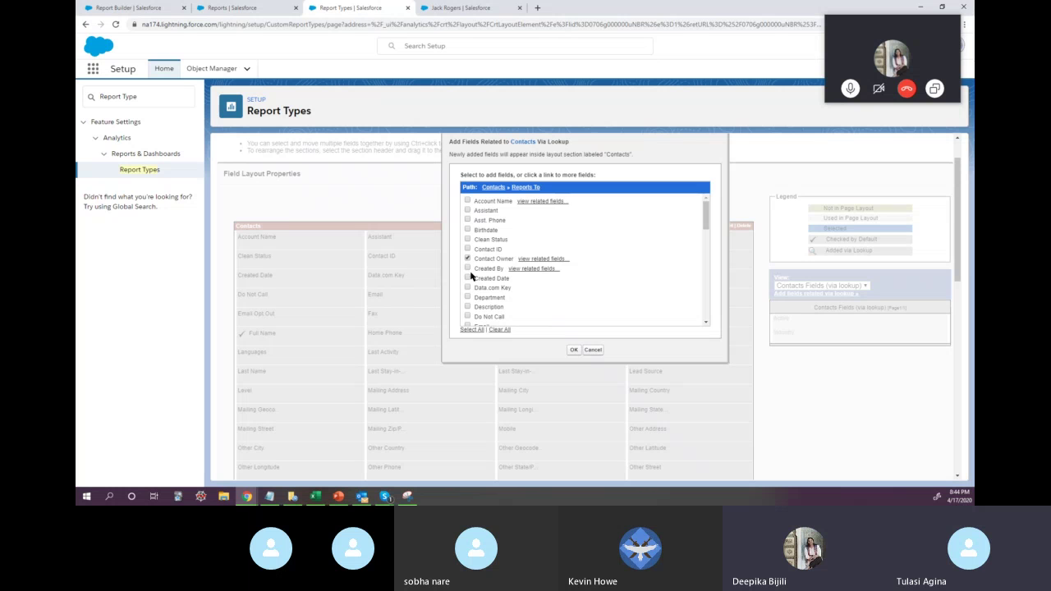
pyautogui.click(575, 352)
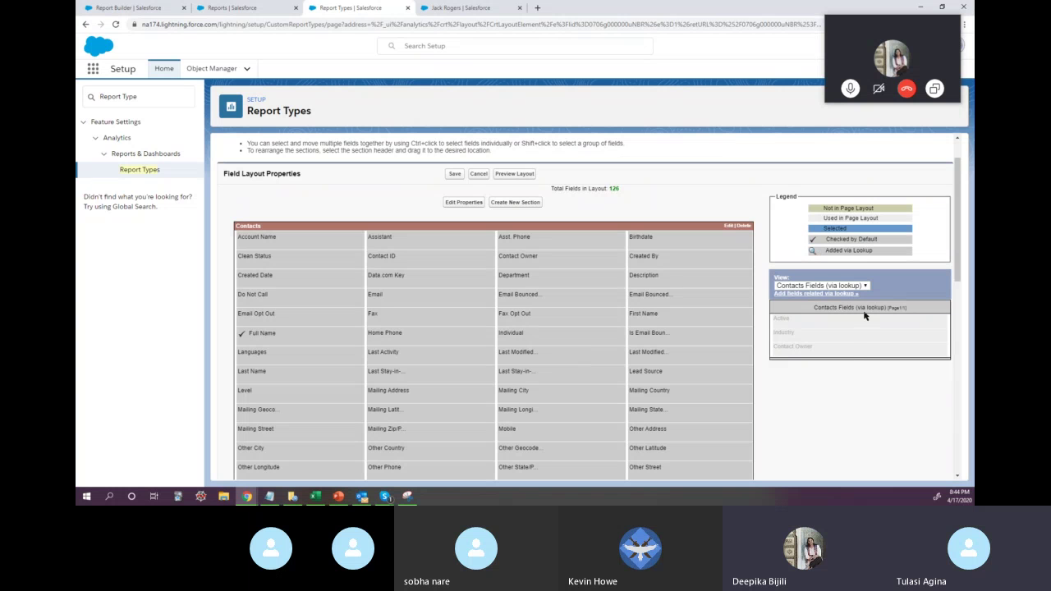
# Check the lookup fields at the end of the Contacts section and save the field layout
pyautogui.scroll(-15, 559, 386)
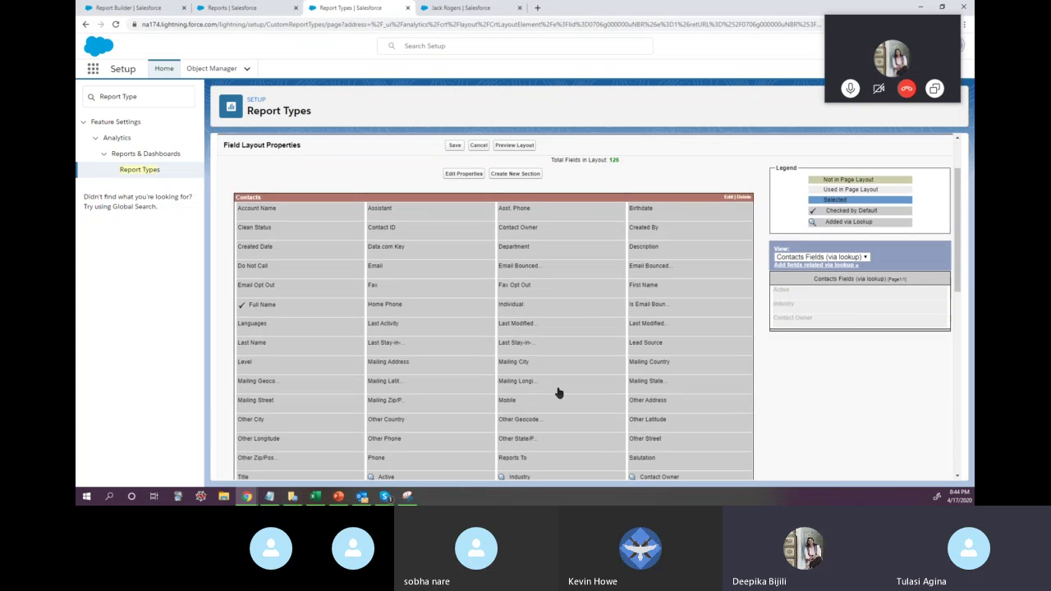
pyautogui.scroll(10, 517, 387)
pyautogui.scroll(3, 517, 387)
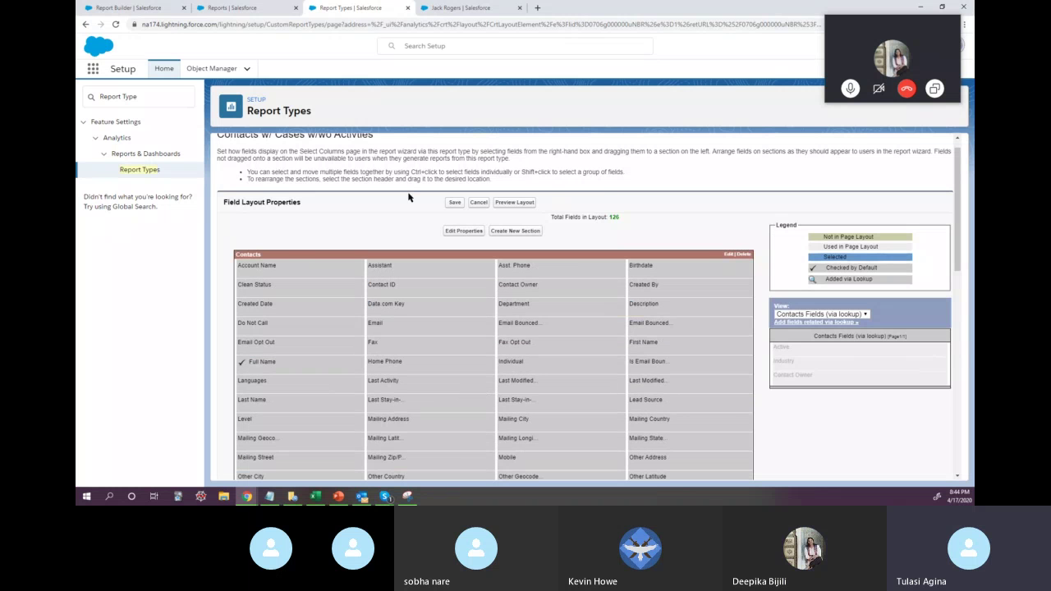
pyautogui.scroll(1, 488, 247)
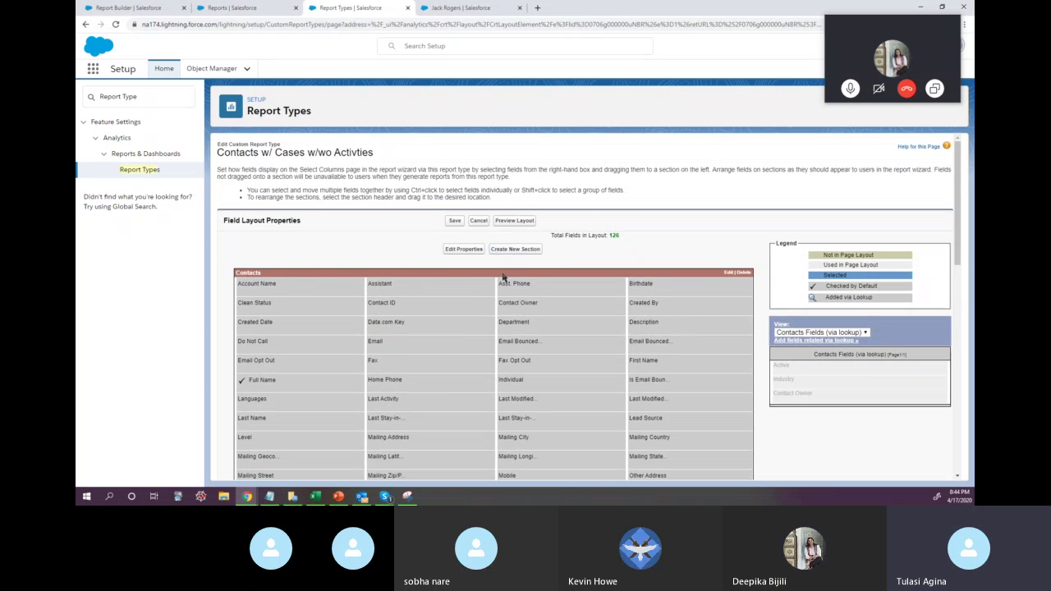
pyautogui.click(455, 223)
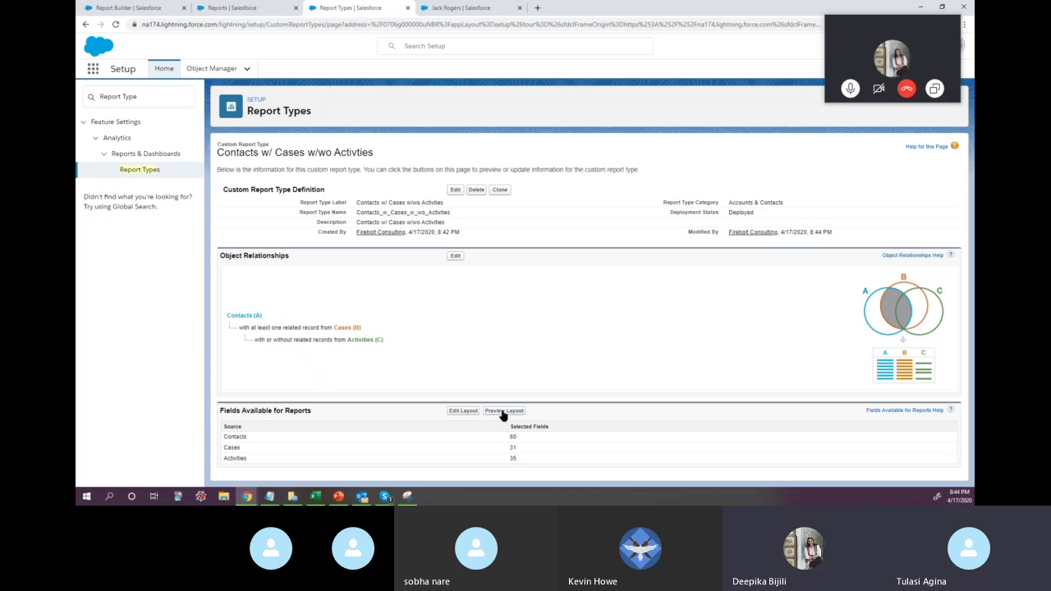
# Preview the field layout and examine the fields offered under Contacts, Cases and Activities
pyautogui.click(503, 411)
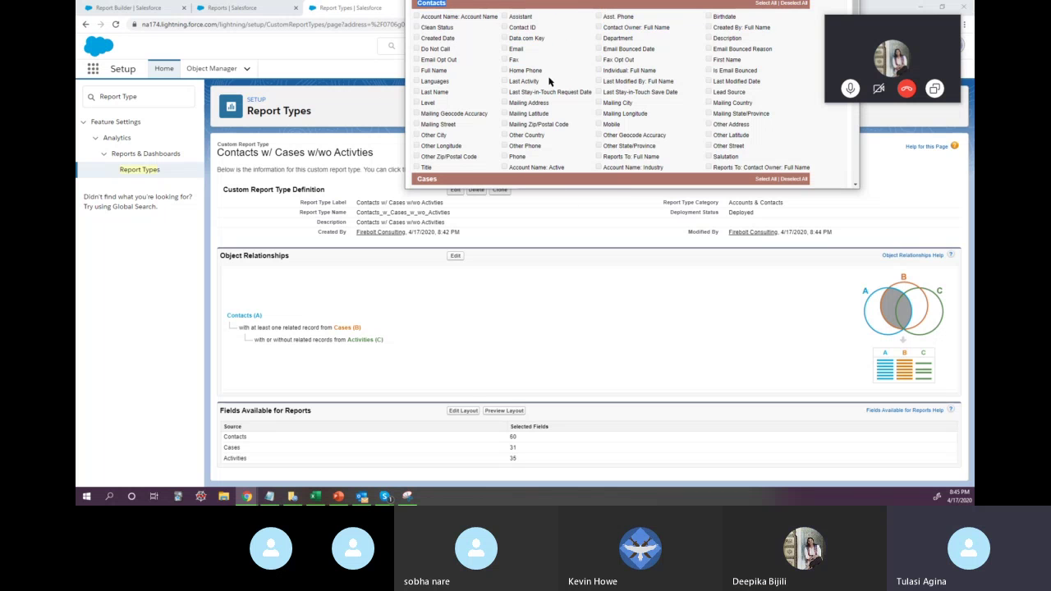
pyautogui.scroll(-5, 570, 74)
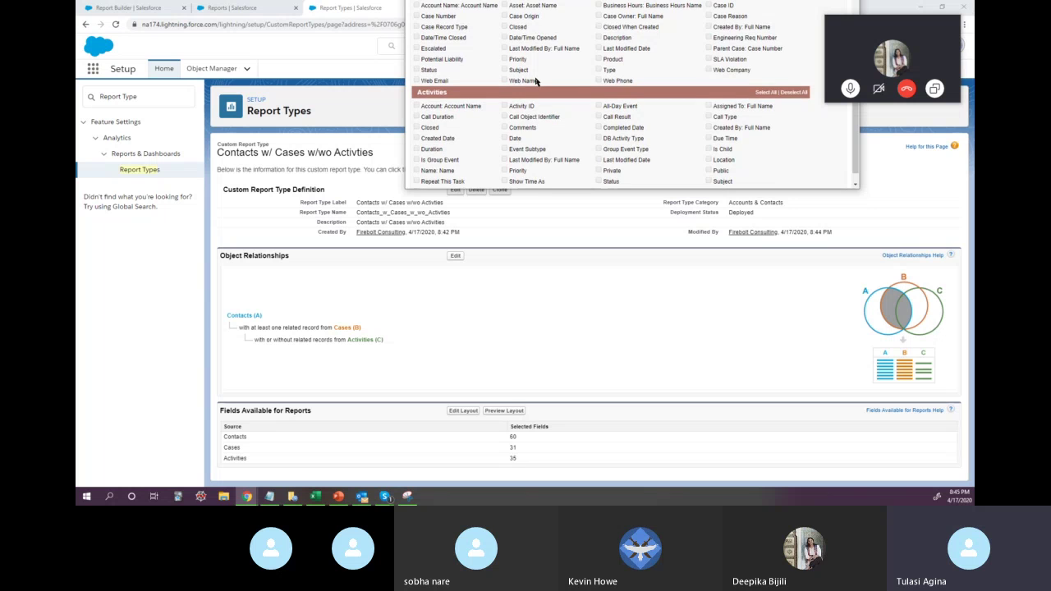
pyautogui.scroll(-1, 493, 123)
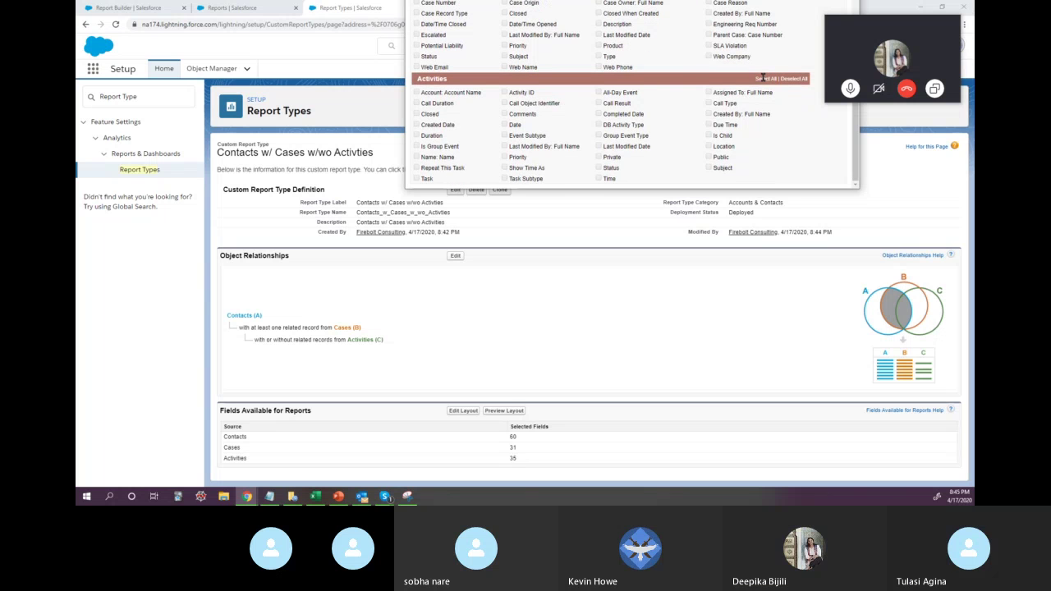
pyautogui.scroll(5, 669, 151)
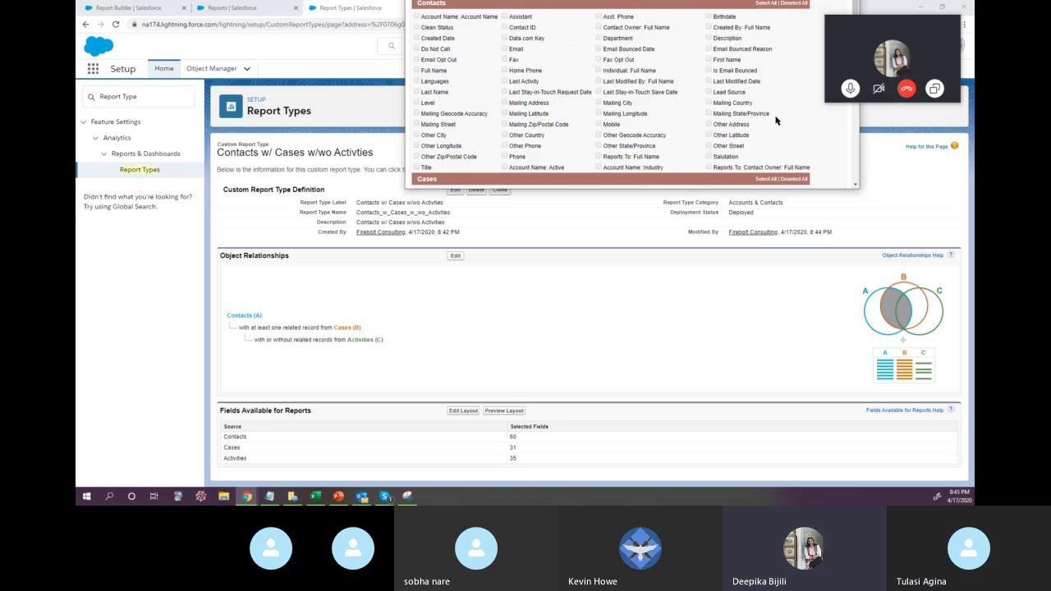
# Review the Cases and Activities fields in the layout preview and close the preview
pyautogui.scroll(-5, 776, 120)
pyautogui.scroll(5, 776, 121)
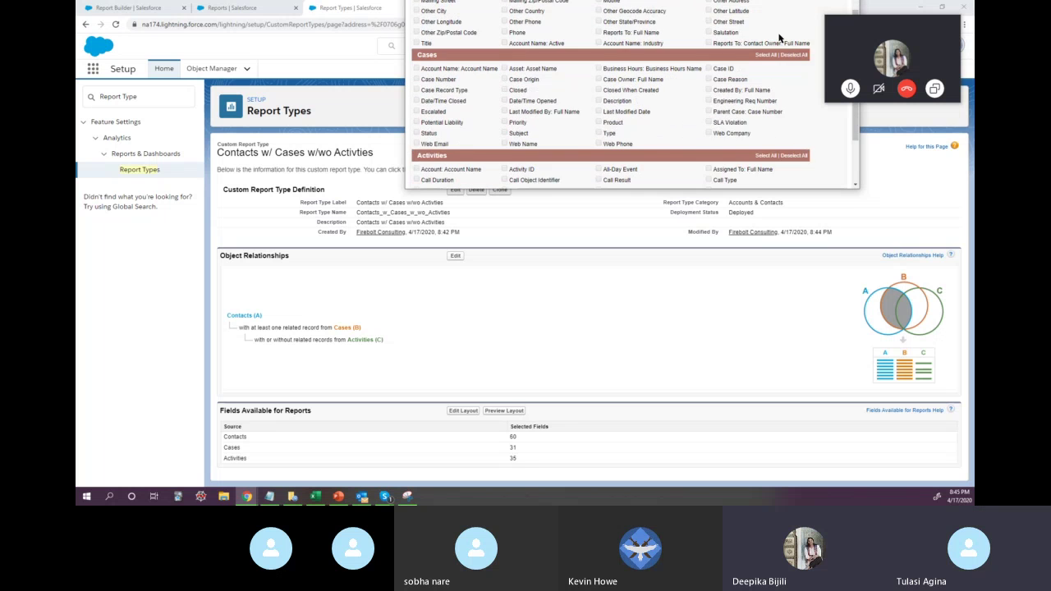
pyautogui.click(846, 286)
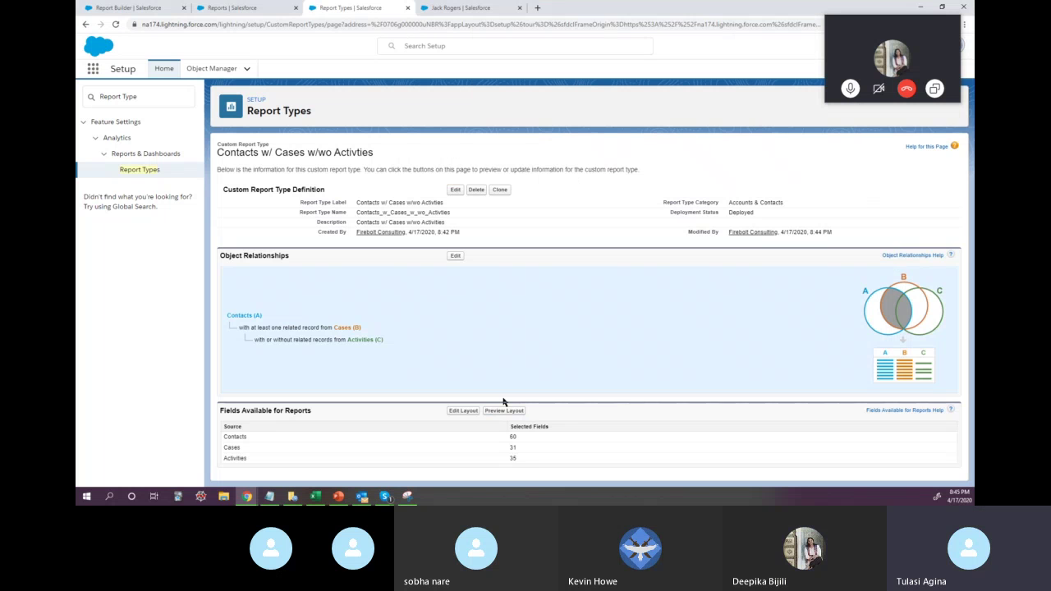
# Start a new report based on the Contacts w/ Cases w/wo Activties report type, found by searching for "Cas"
pyautogui.click(251, 10)
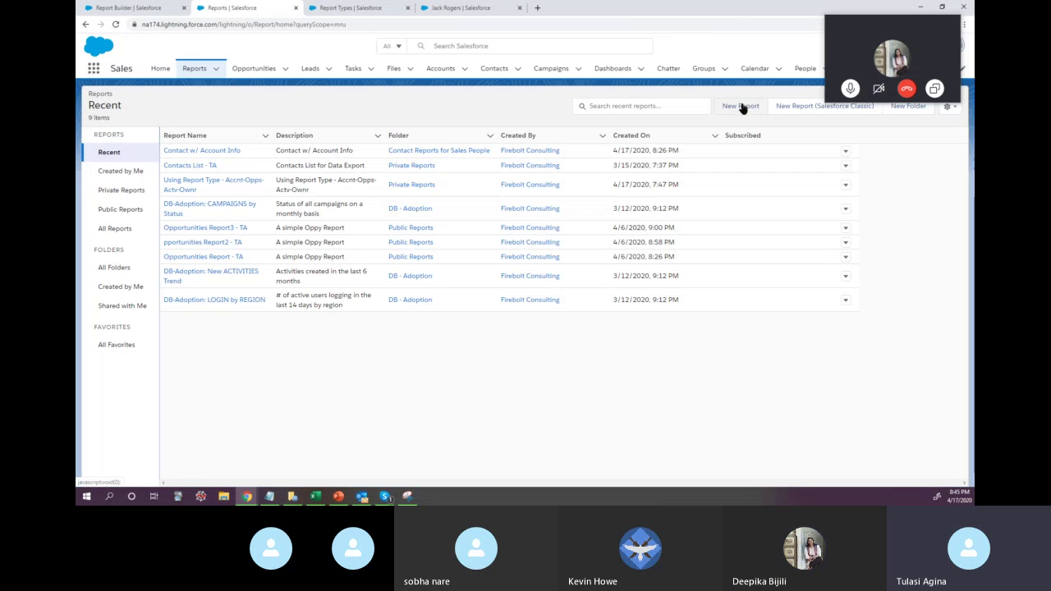
pyautogui.click(743, 107)
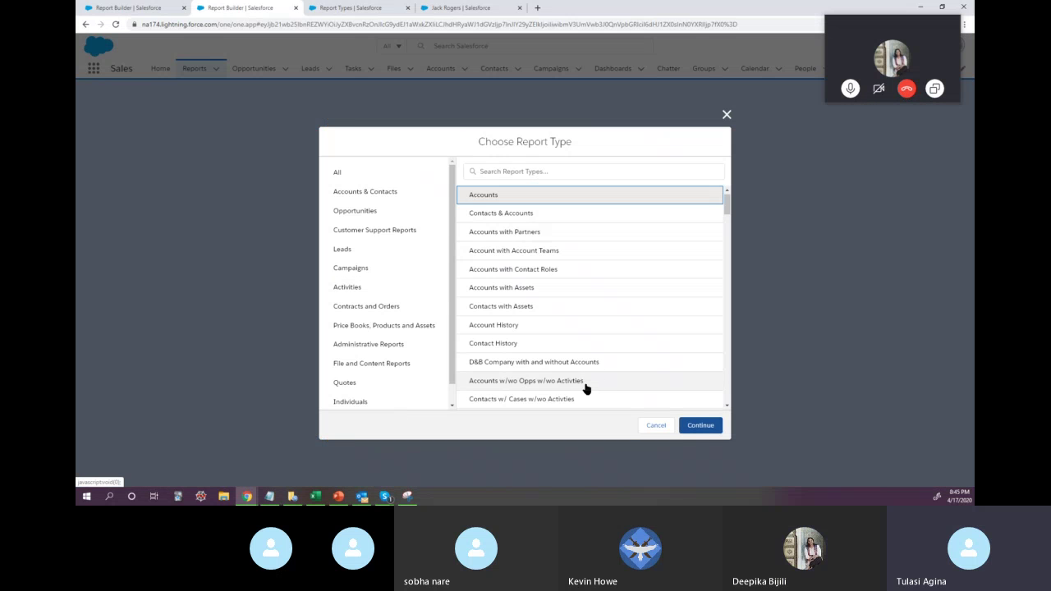
pyautogui.click(589, 380)
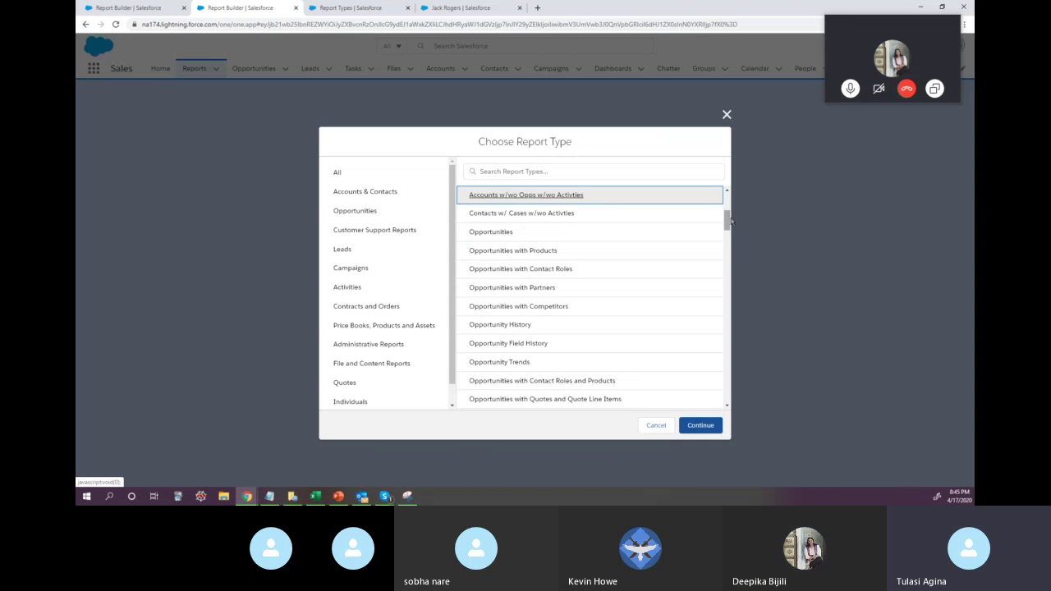
pyautogui.moveTo(727, 219); pyautogui.dragTo(717, 180)
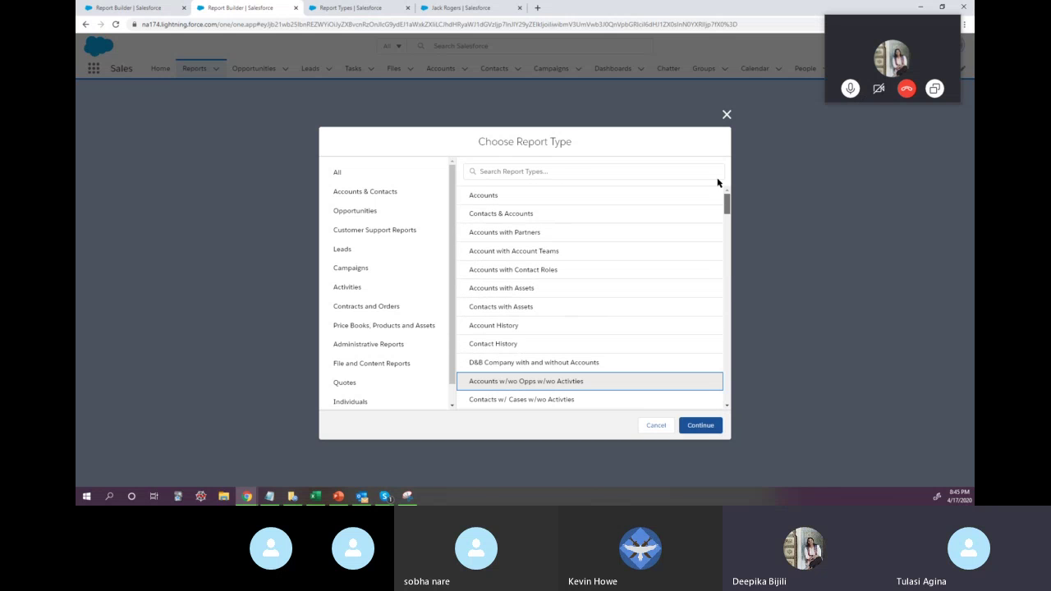
pyautogui.click(610, 173)
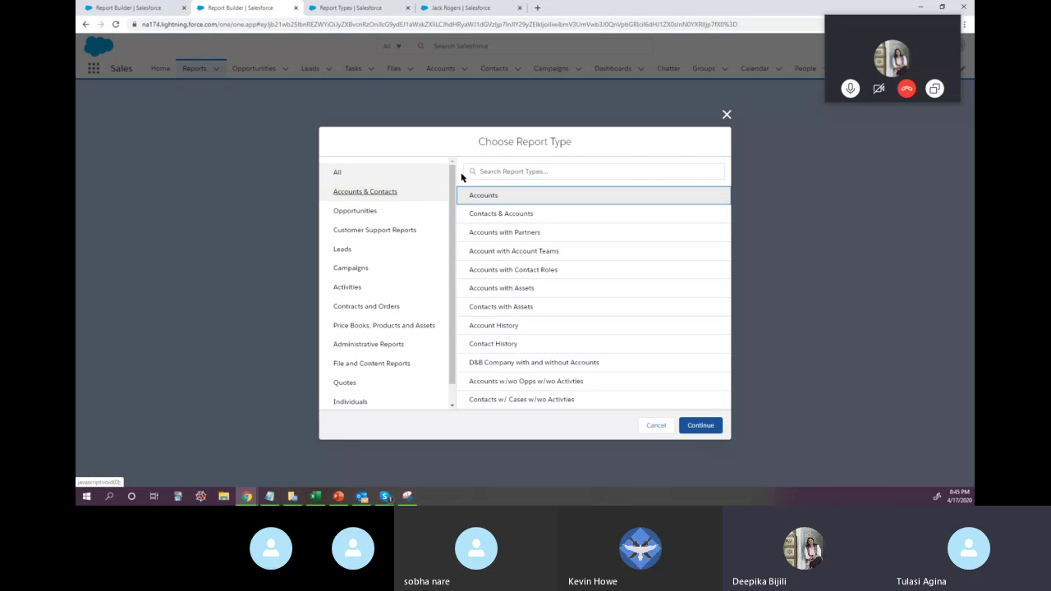
pyautogui.write('Cas')
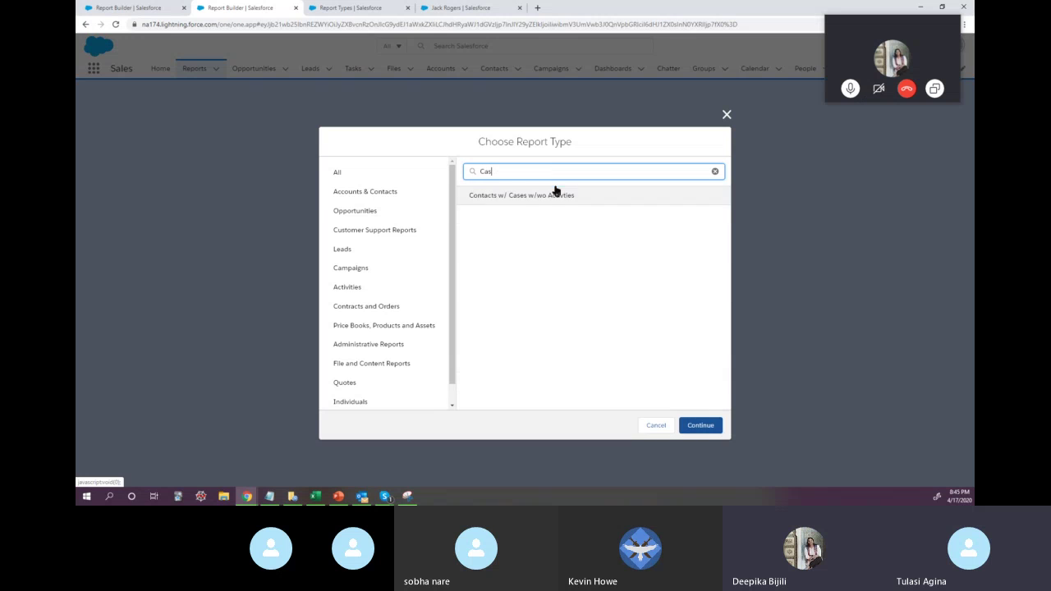
pyautogui.click(567, 197)
pyautogui.click(700, 426)
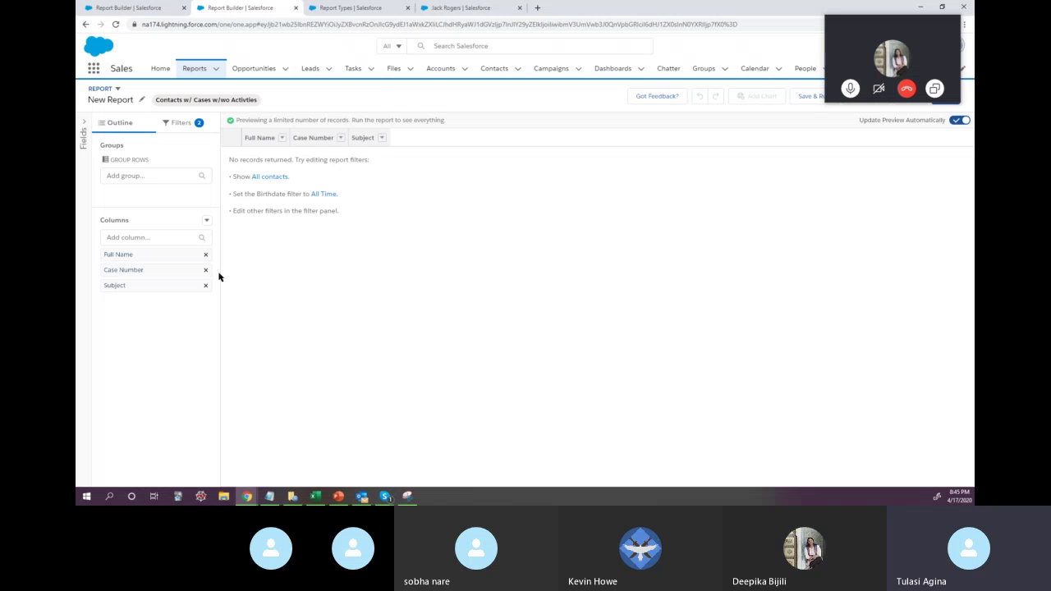
# Add the Contact ID field to the report and place it as the first column, ahead of Full Name
pyautogui.click(155, 255)
pyautogui.moveTo(165, 269); pyautogui.dragTo(156, 283)
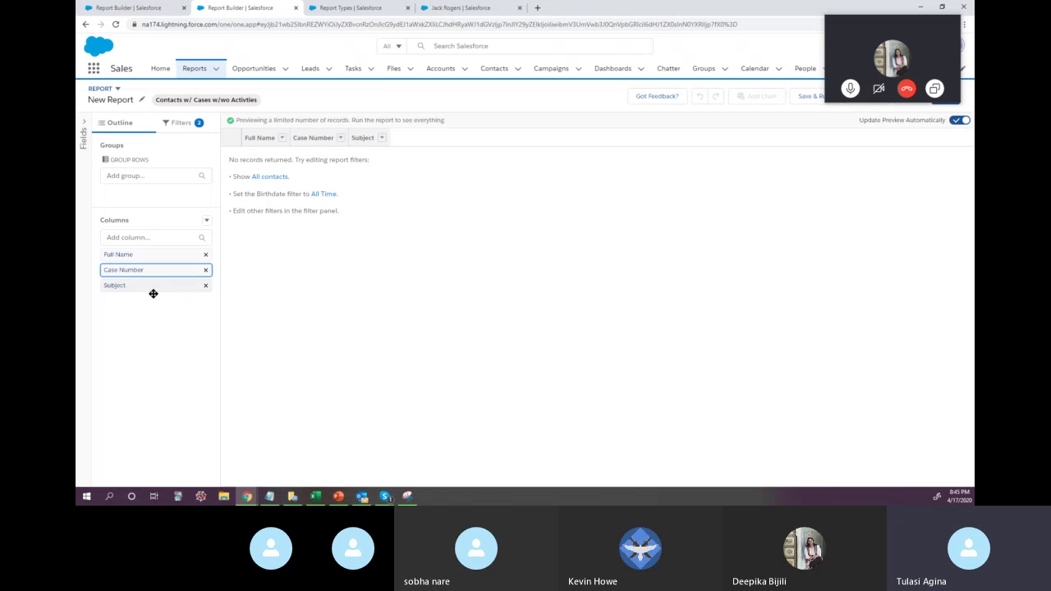
pyautogui.click(115, 285)
pyautogui.click(137, 243)
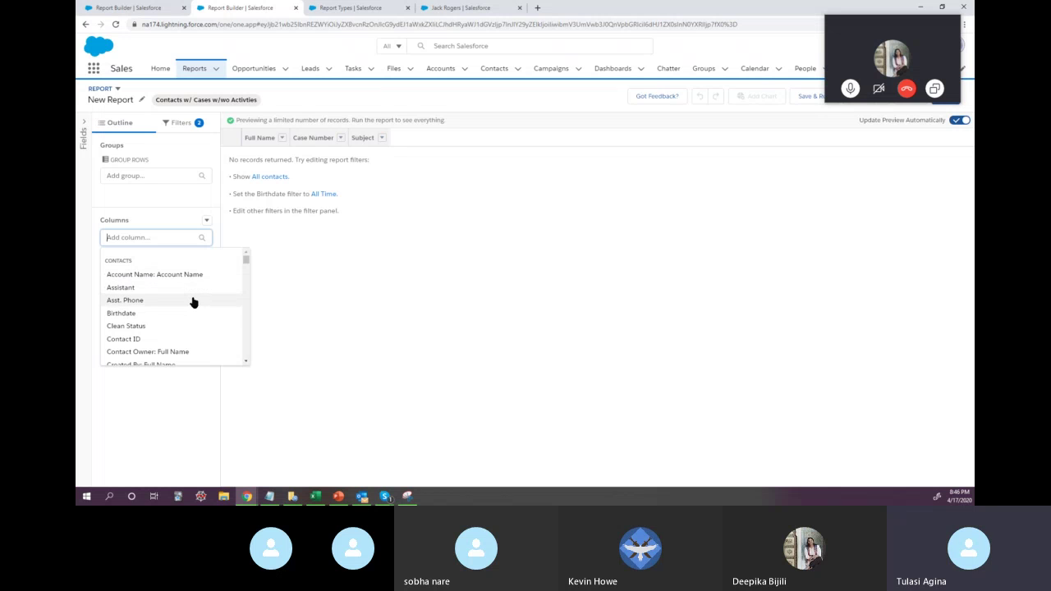
pyautogui.scroll(-1, 191, 298)
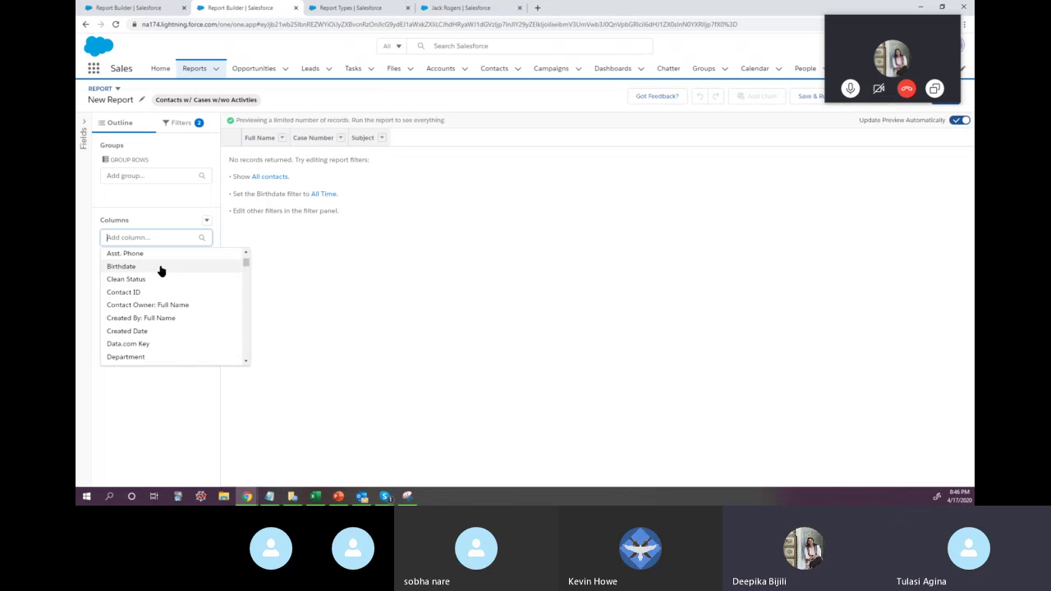
pyautogui.click(123, 296)
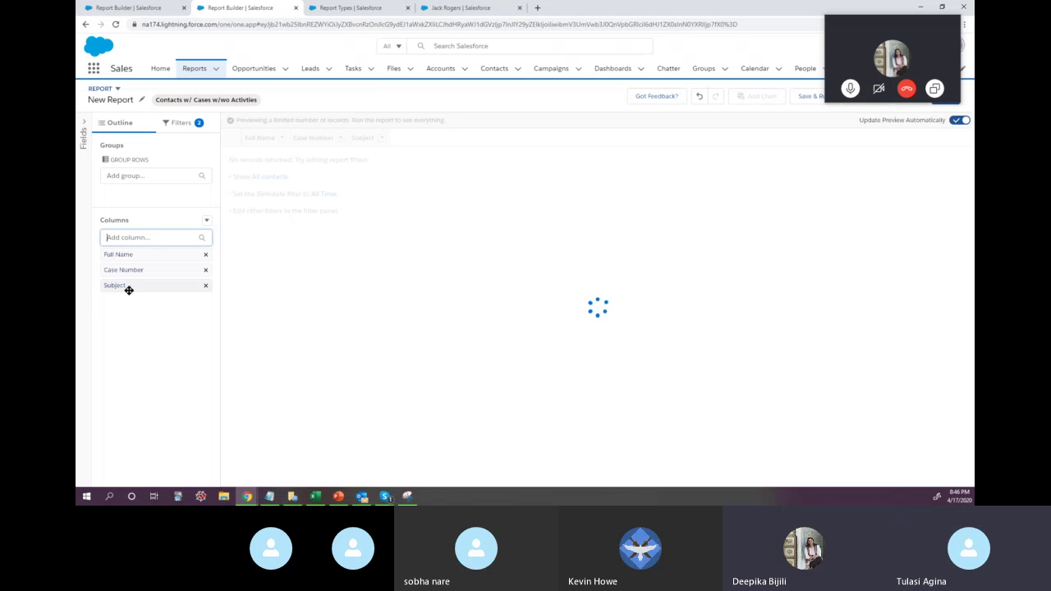
pyautogui.moveTo(136, 297); pyautogui.dragTo(141, 253)
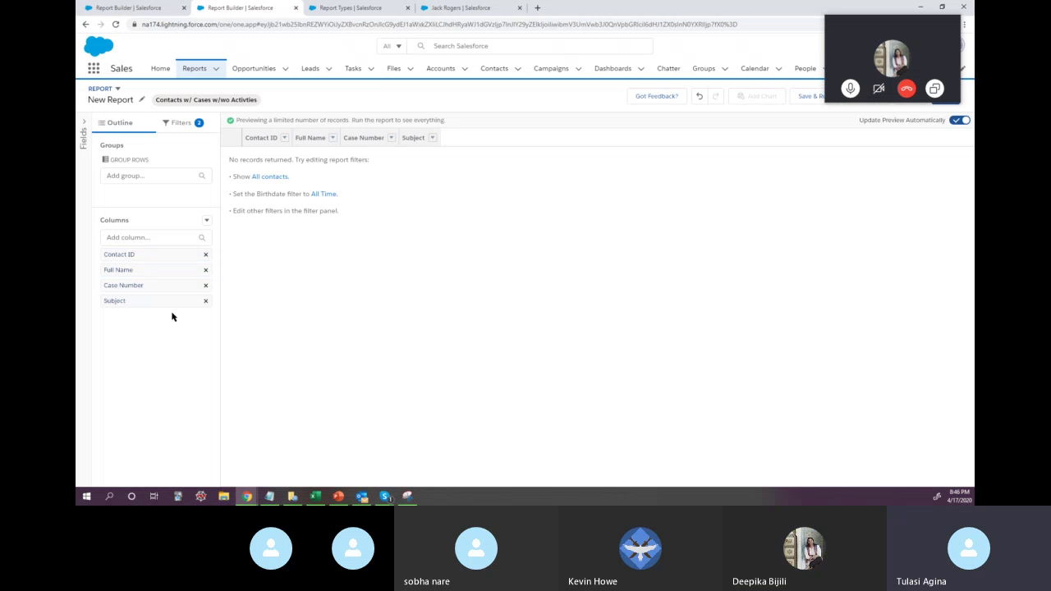
# Remove the Full Name and Subject columns from the report, keeping Contact ID and Case Number
pyautogui.moveTo(148, 284); pyautogui.dragTo(153, 273)
pyautogui.click(205, 285)
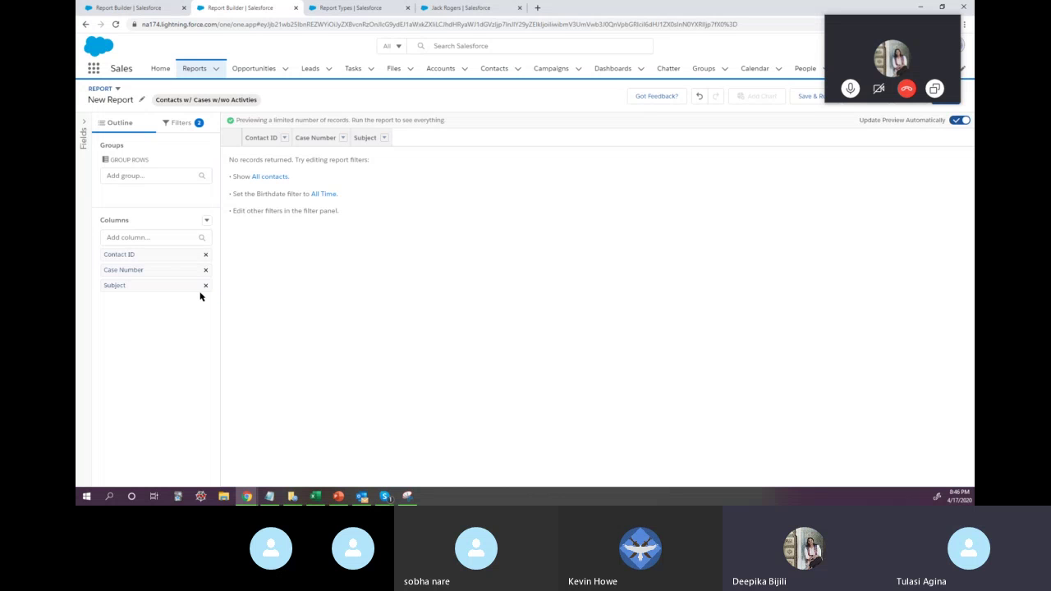
pyautogui.click(205, 285)
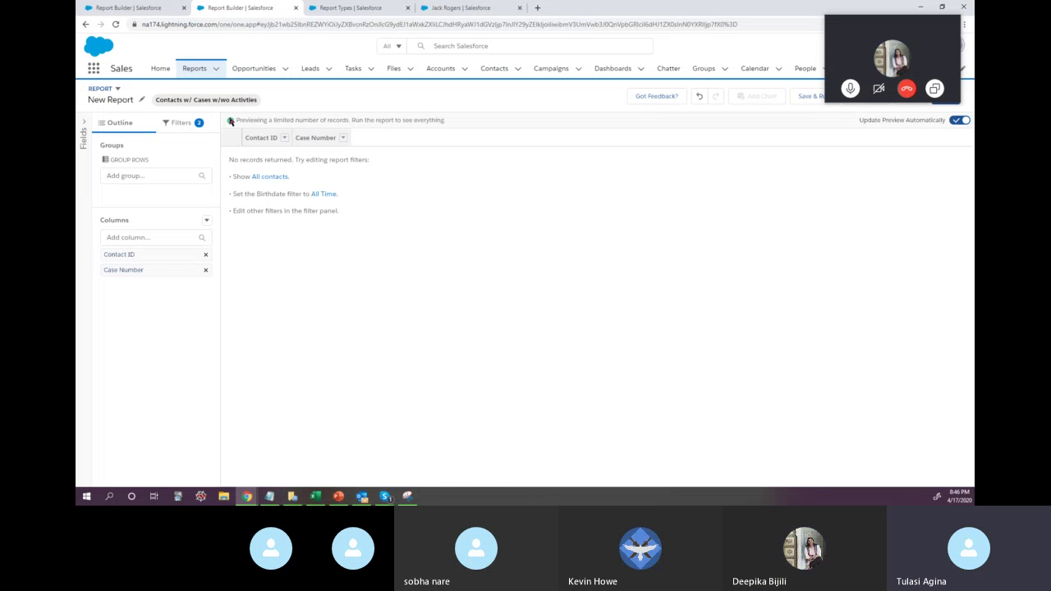
# Search the available columns for "Activi" and add the Activity ID field to the report
pyautogui.click(141, 238)
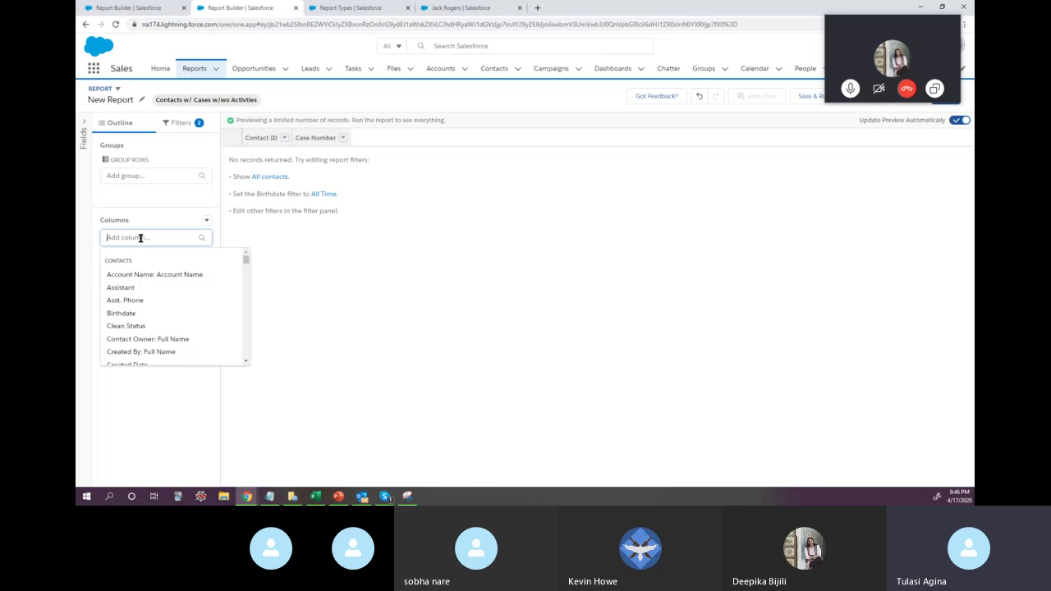
pyautogui.write('Ac')
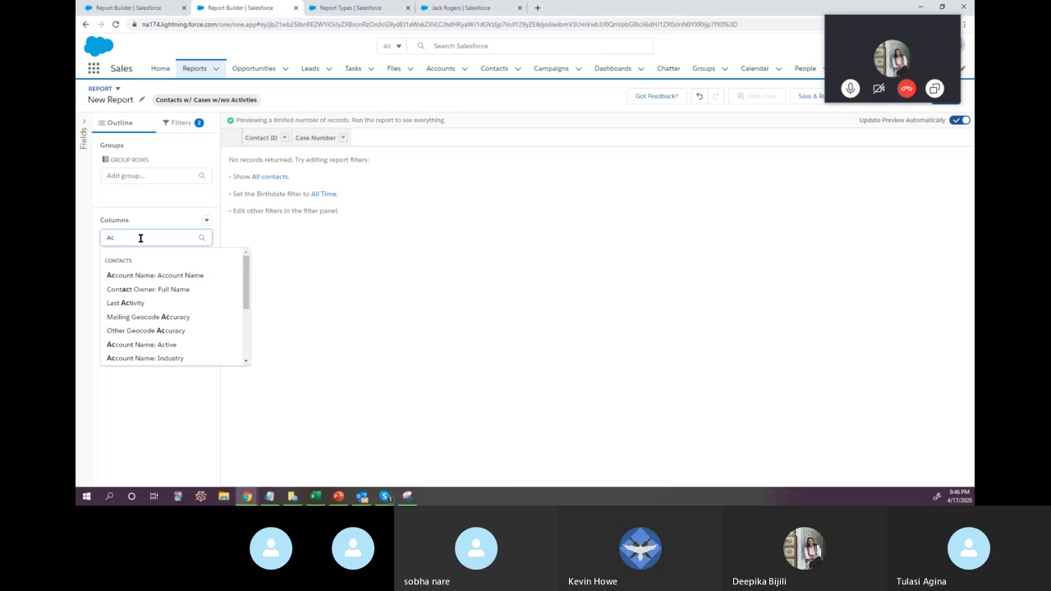
pyautogui.write('tivi')
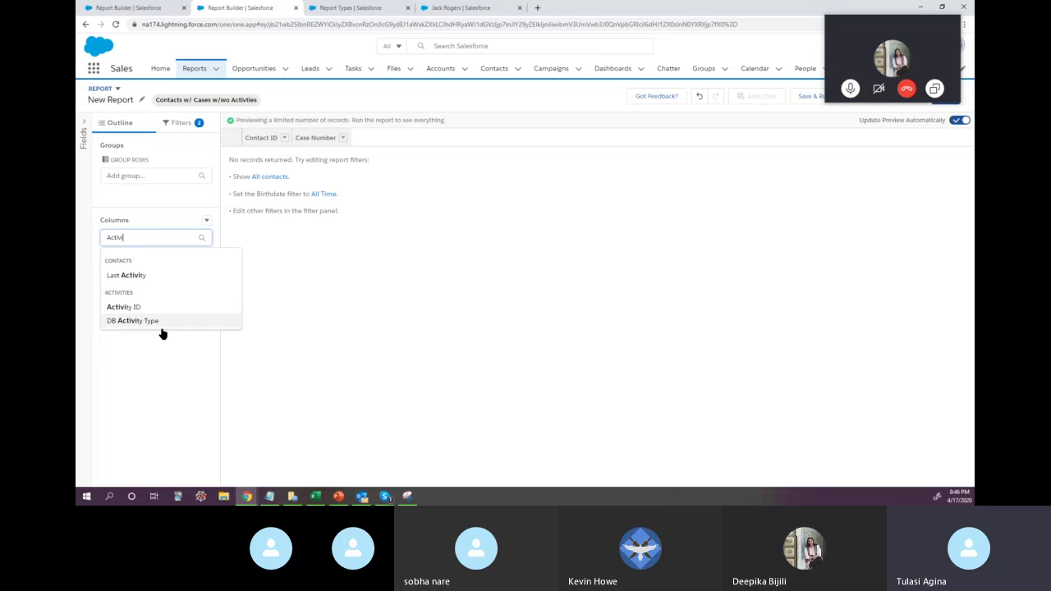
pyautogui.click(135, 309)
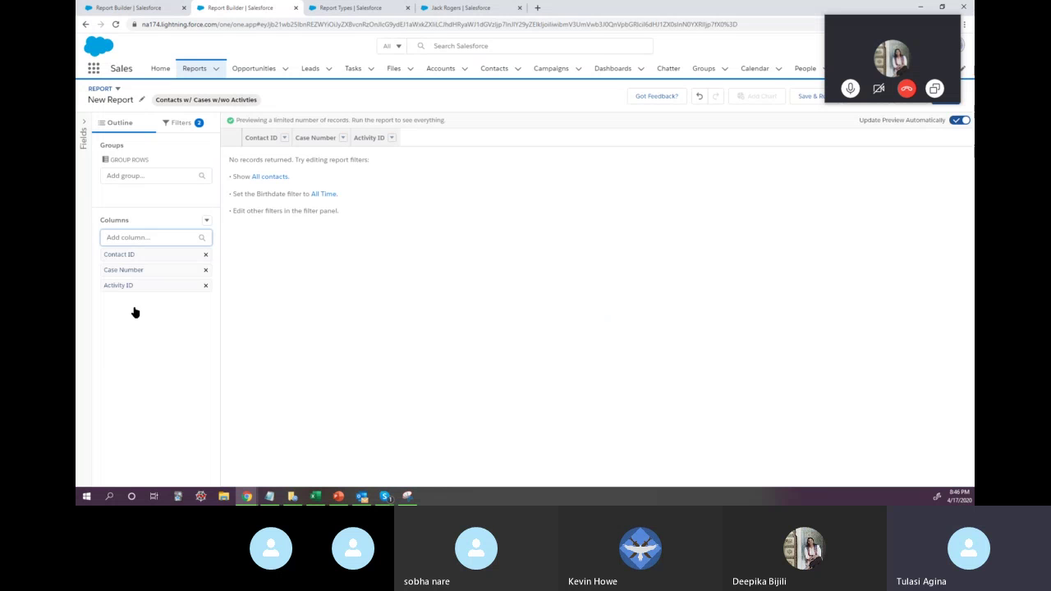
# Show the full list of report fields and insert the contact's Email column between Contact ID and Case Number
pyautogui.click(129, 238)
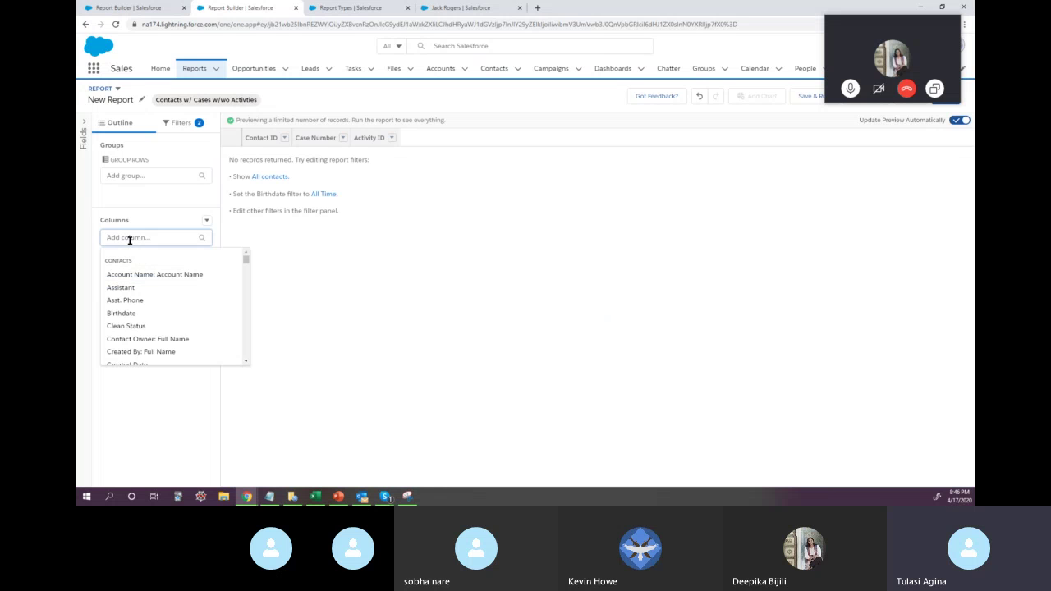
pyautogui.click(82, 123)
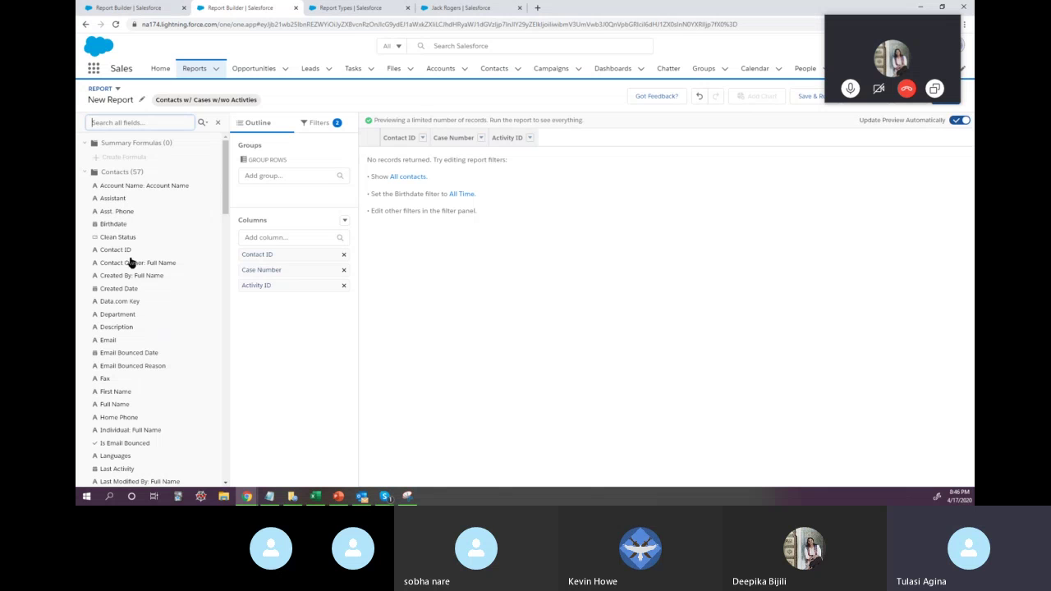
pyautogui.scroll(-1, 159, 334)
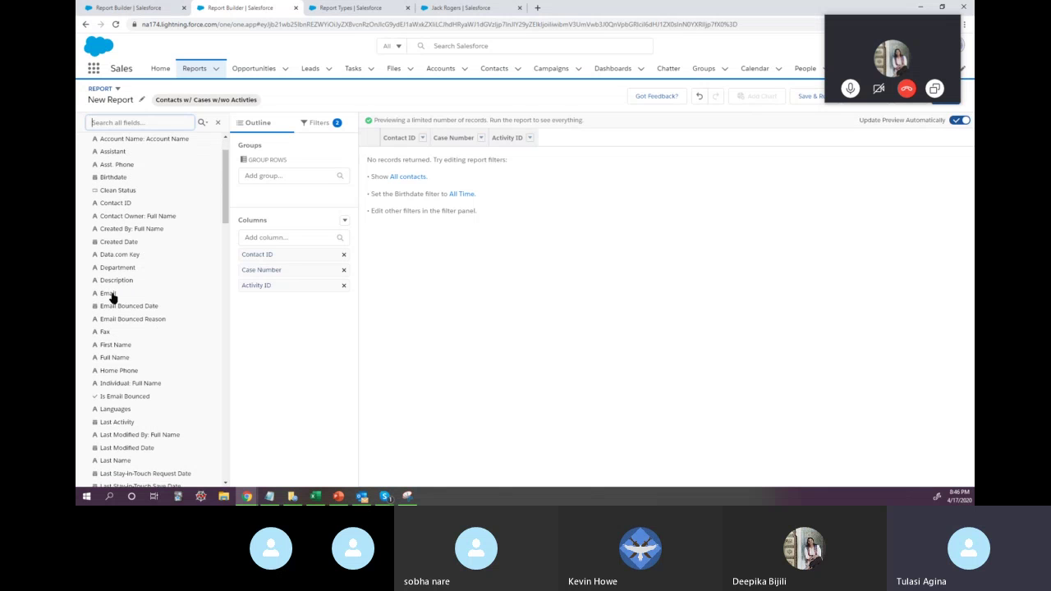
pyautogui.click(163, 289)
pyautogui.moveTo(110, 294); pyautogui.dragTo(329, 268)
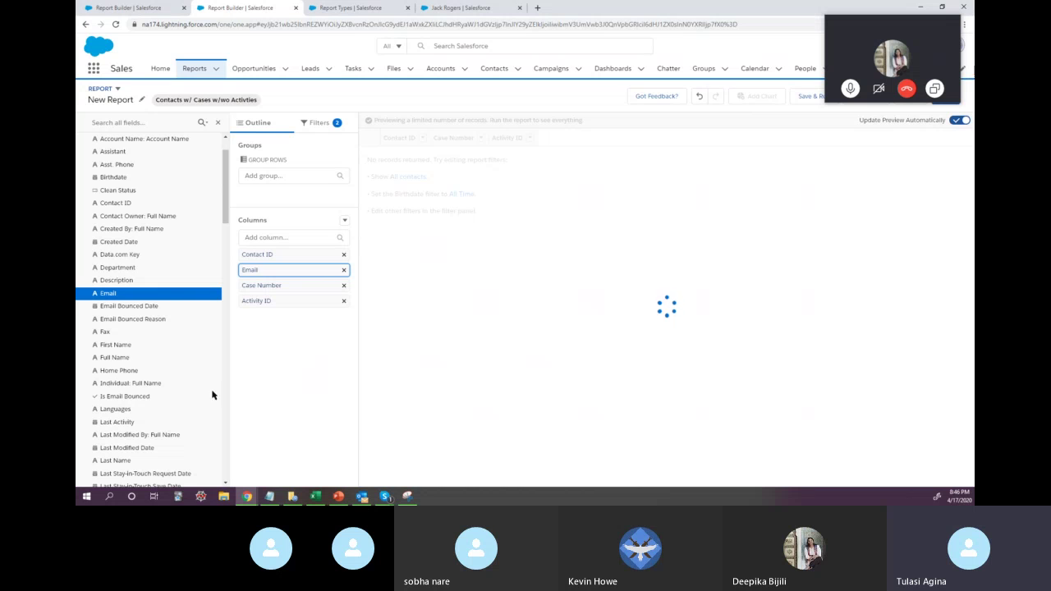
# Insert the Case ID column before Case Number and add the Activities Created Date as the last column
pyautogui.scroll(1, 86, 164)
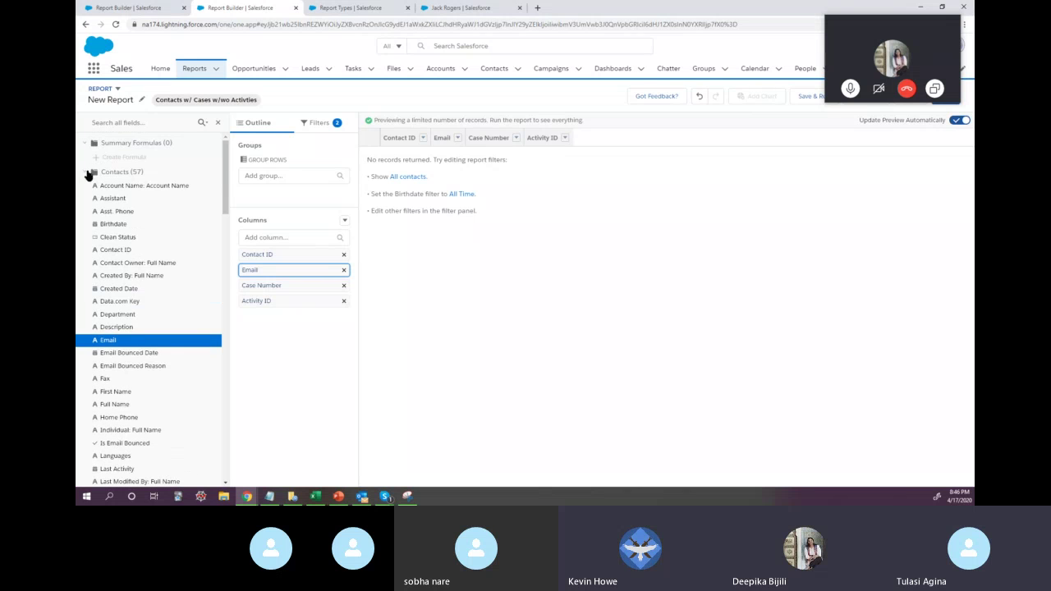
pyautogui.click(84, 172)
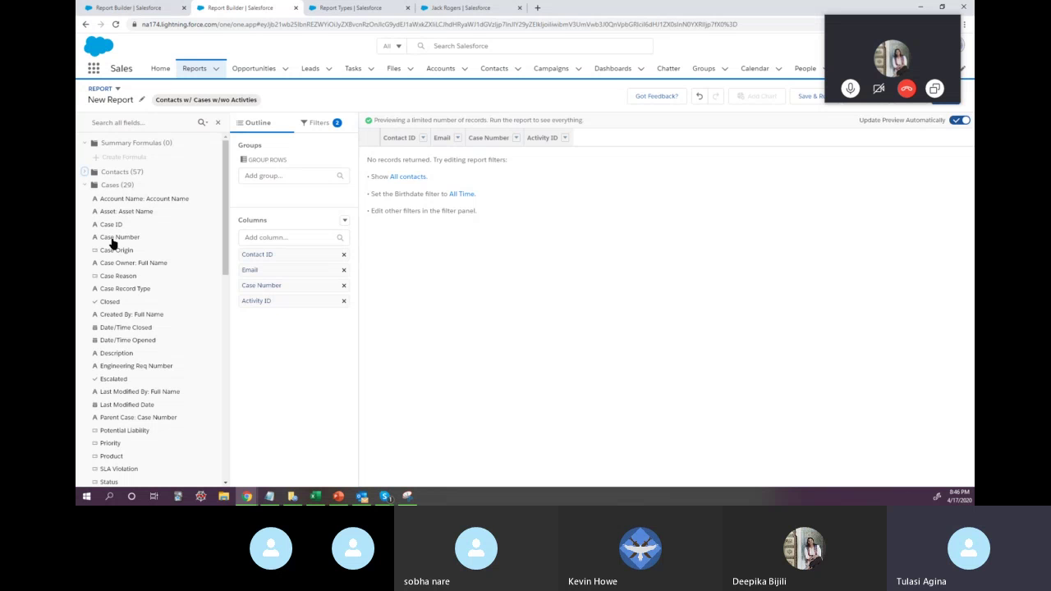
pyautogui.moveTo(121, 226); pyautogui.dragTo(297, 306)
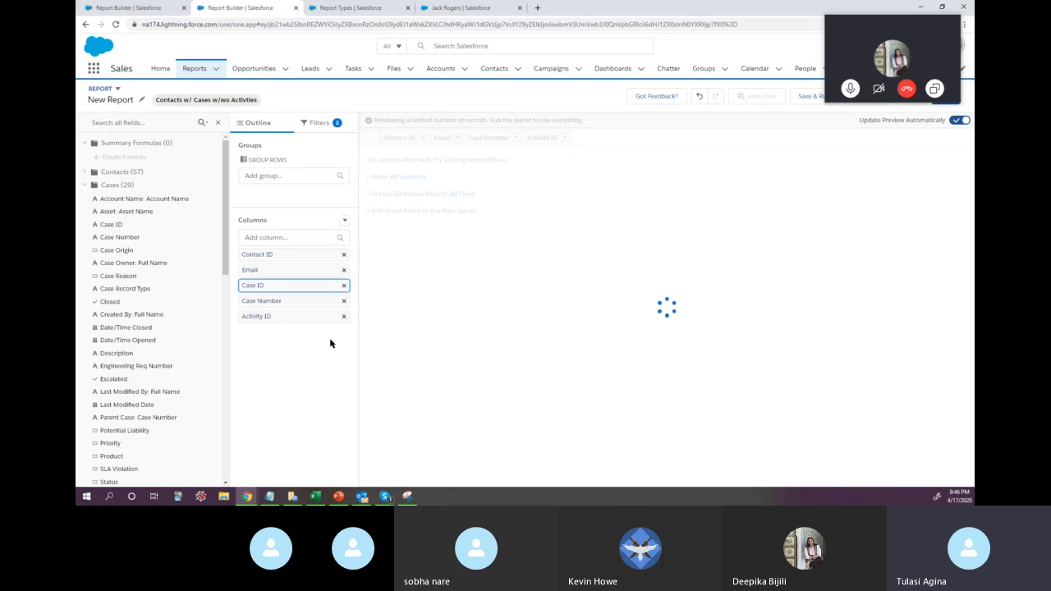
pyautogui.click(85, 183)
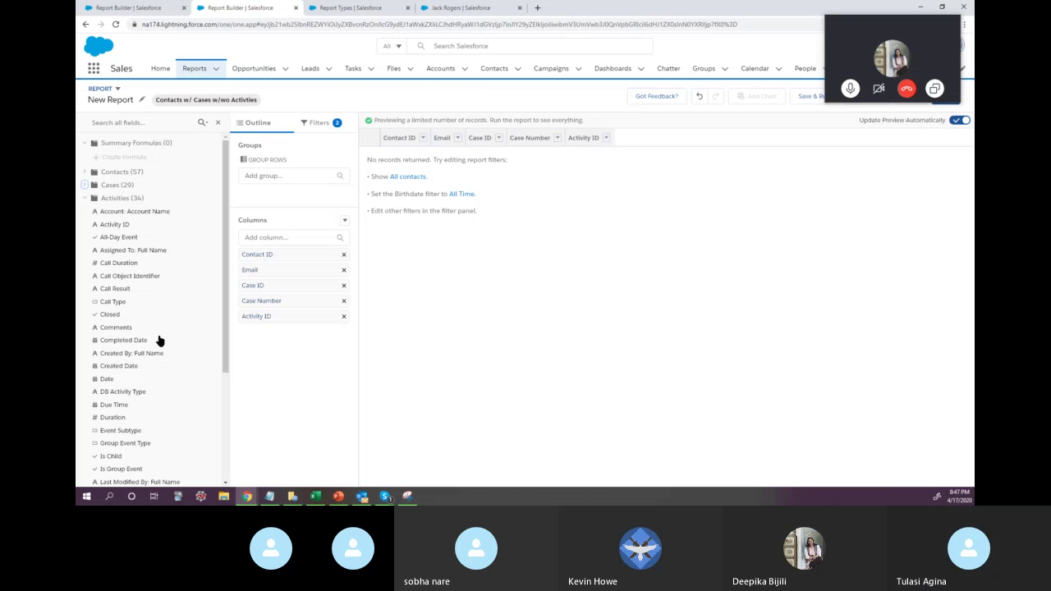
pyautogui.moveTo(121, 371); pyautogui.dragTo(283, 337)
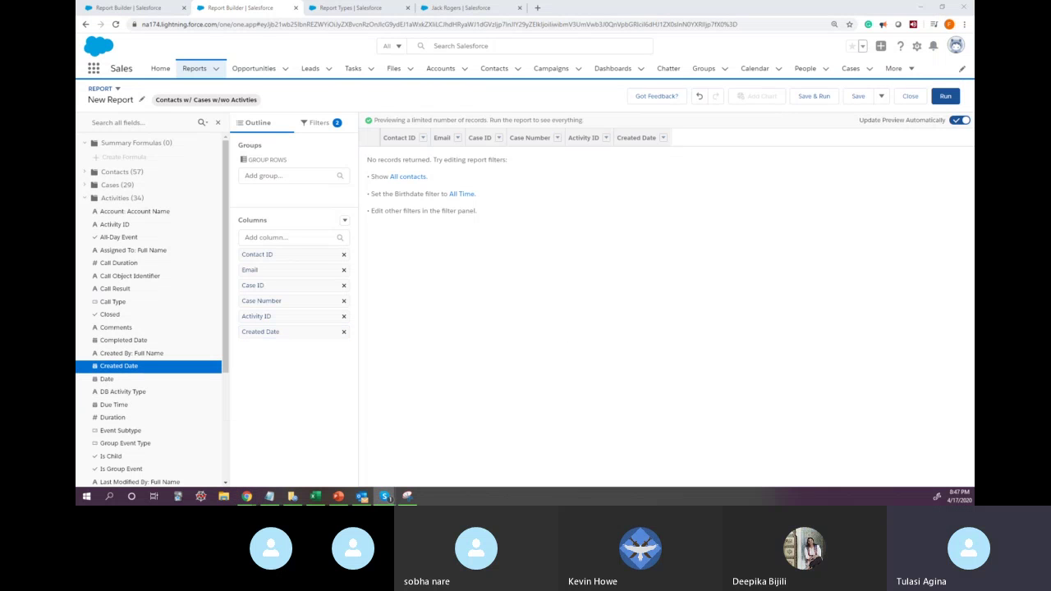
# Set the report's Show Me filter to All contacts and apply it
pyautogui.click(319, 123)
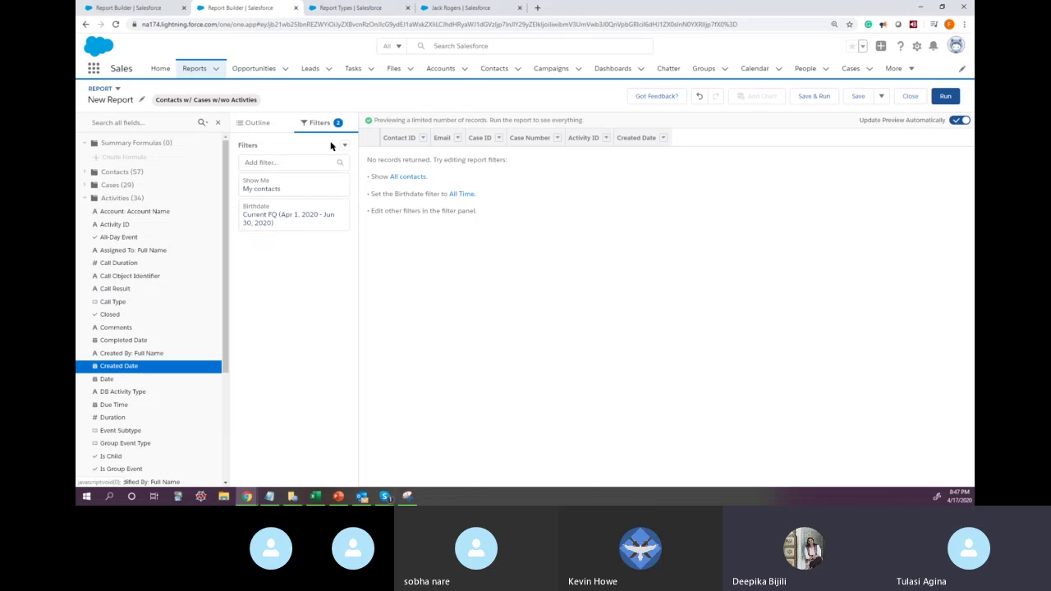
pyautogui.click(260, 185)
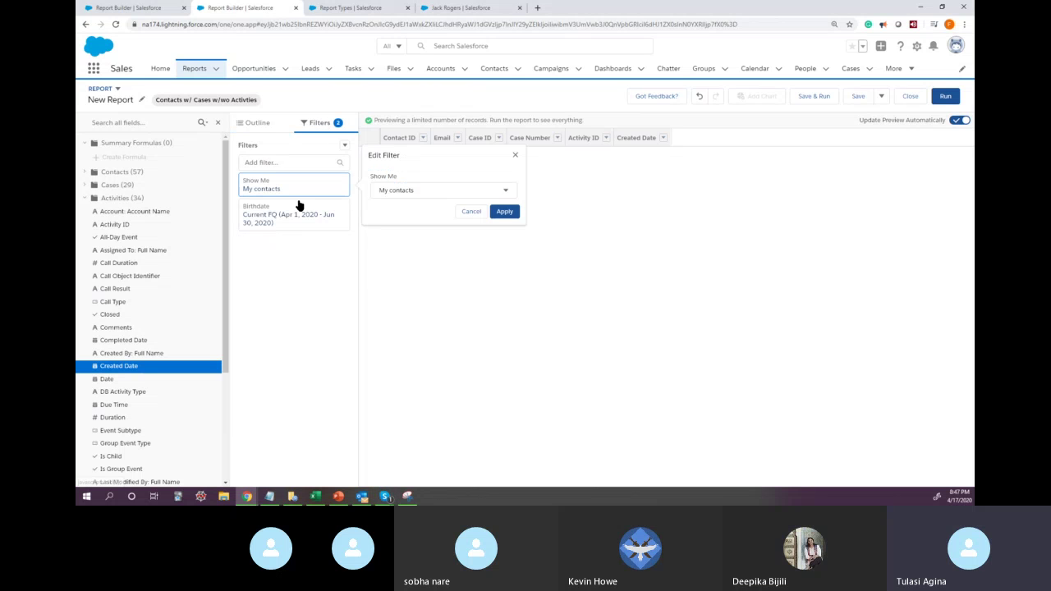
pyautogui.click(428, 187)
pyautogui.click(406, 248)
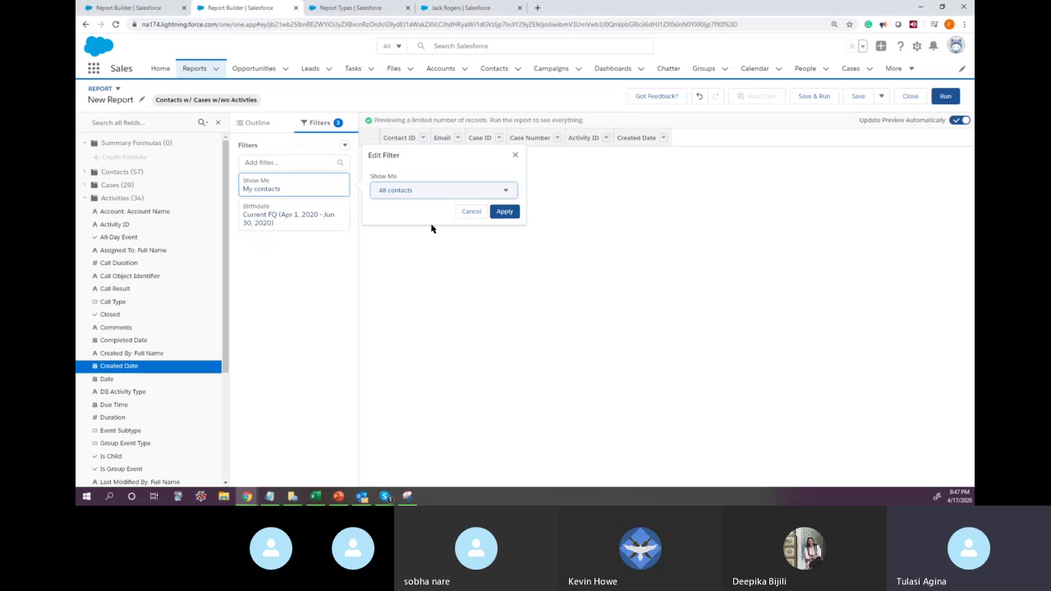
pyautogui.click(503, 212)
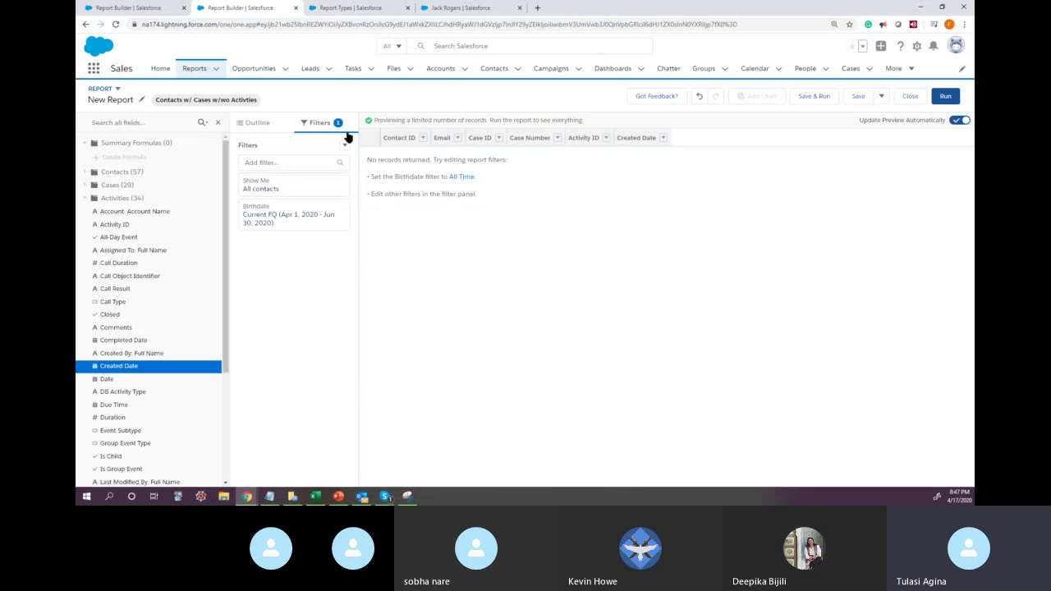
# Set the Birthdate filter's range to All Time and apply it
pyautogui.click(286, 219)
pyautogui.click(421, 230)
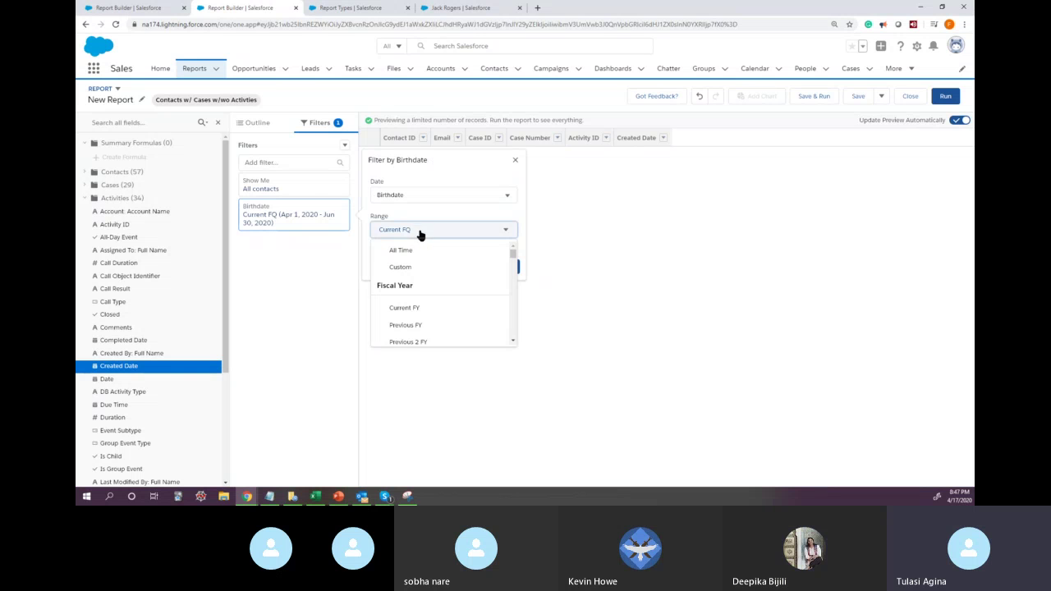
pyautogui.click(417, 248)
pyautogui.click(504, 267)
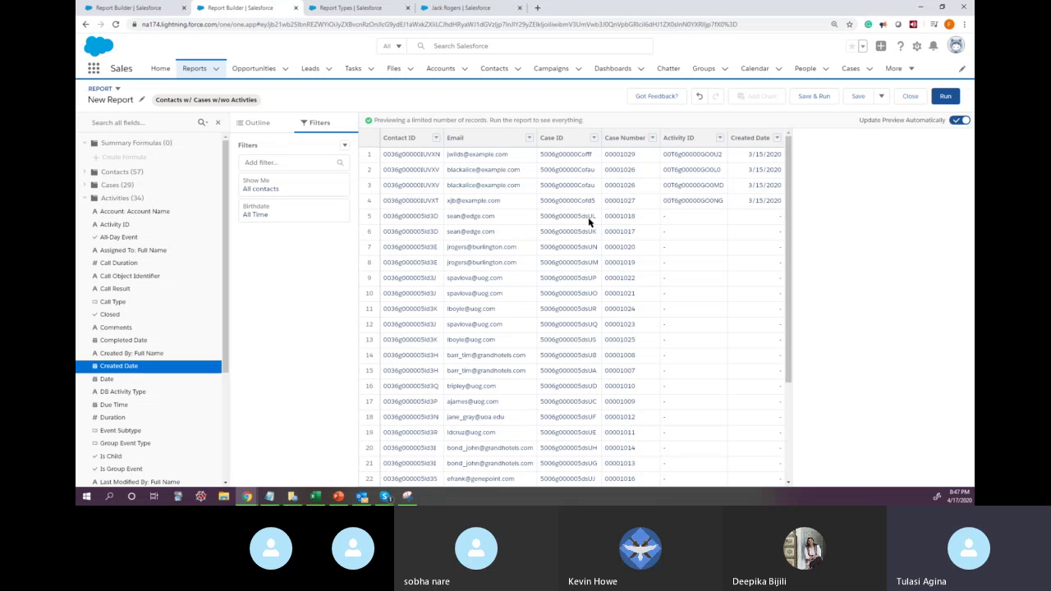
# Add a report filter on Case ID with the equals operator and an empty value, and apply it
pyautogui.click(323, 162)
pyautogui.write('Case')
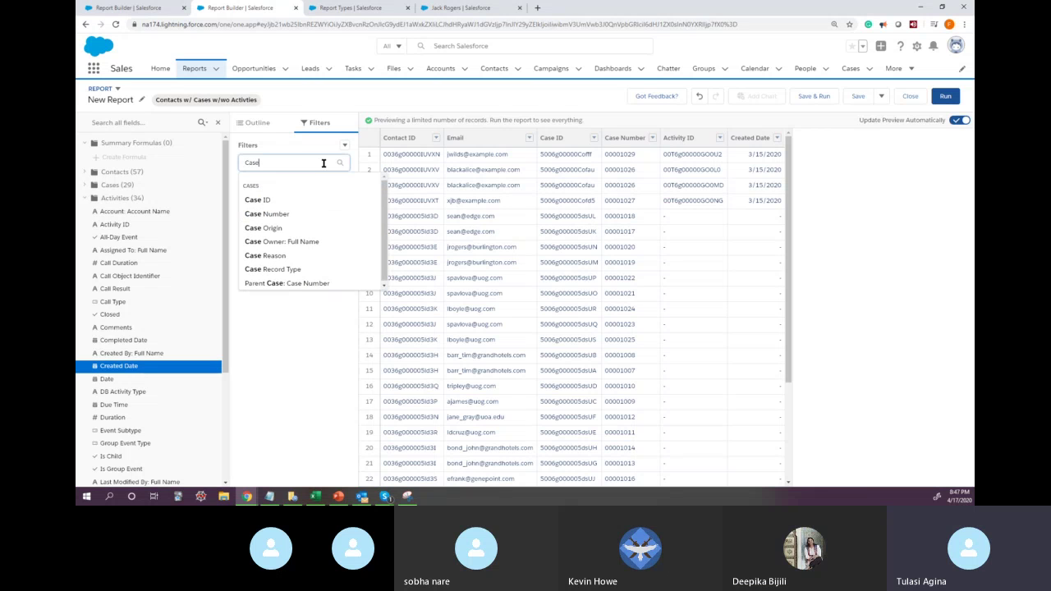
pyautogui.write(' ID')
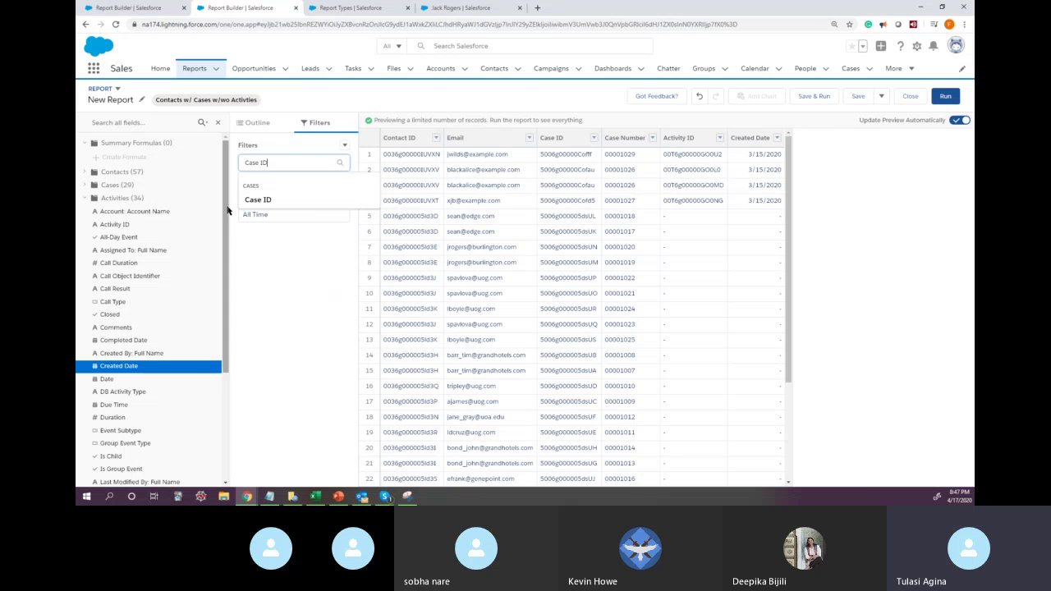
pyautogui.click(253, 201)
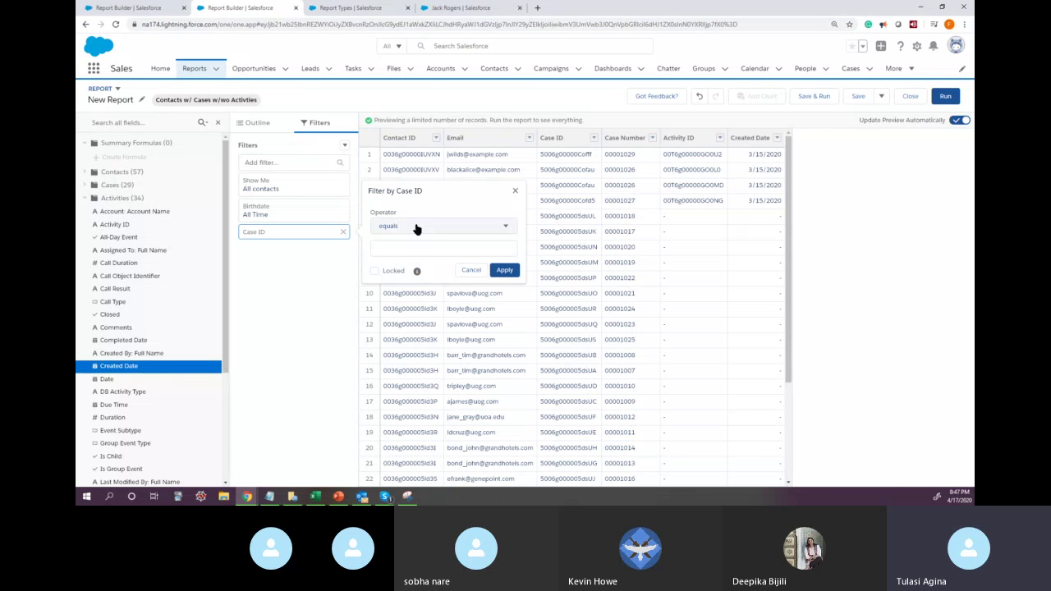
pyautogui.click(417, 229)
pyautogui.click(393, 248)
pyautogui.click(395, 249)
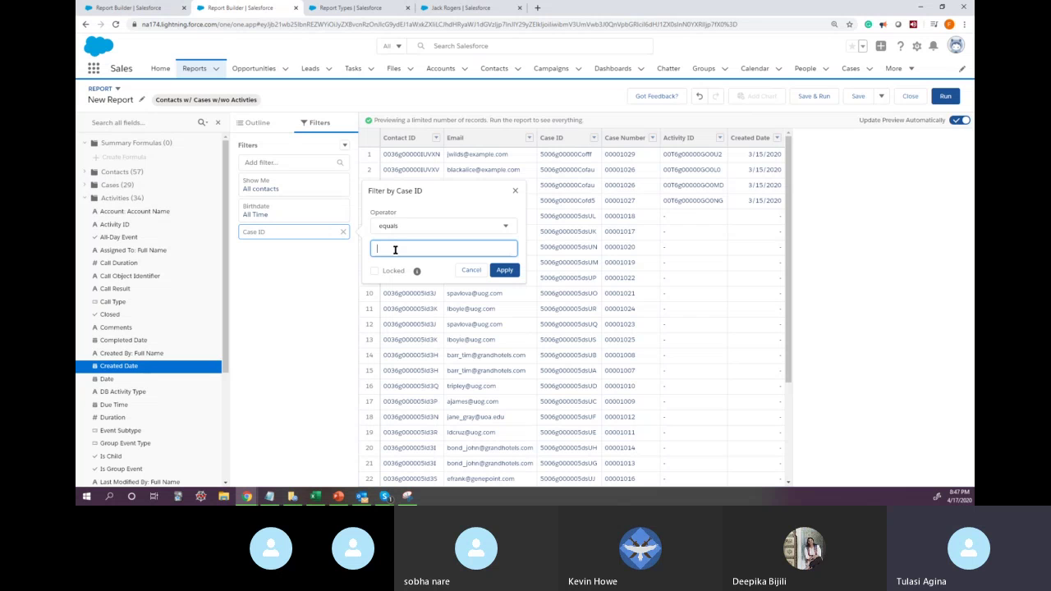
pyautogui.click(504, 272)
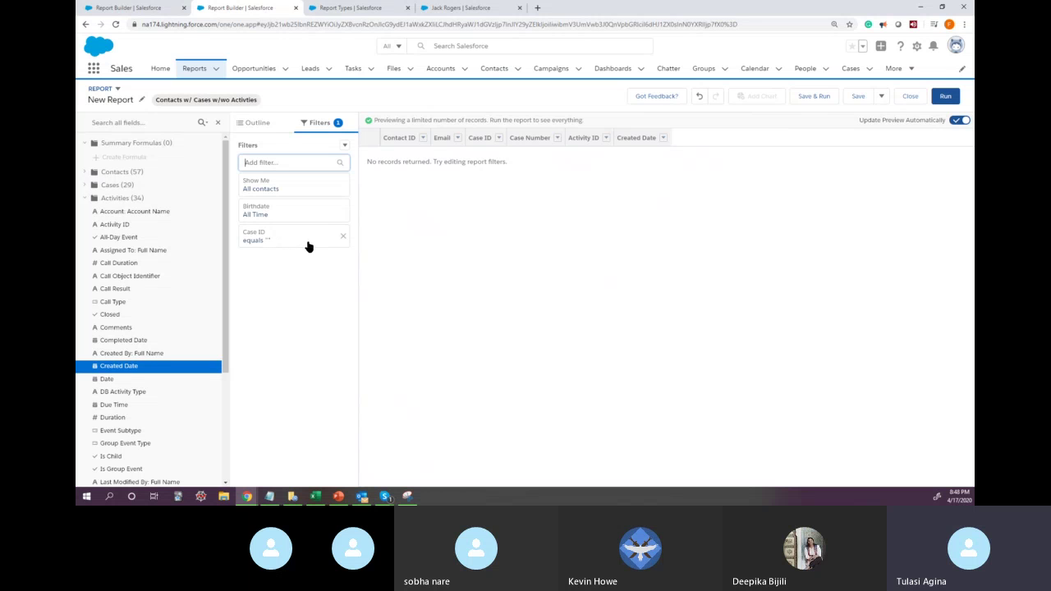
# Remove the Case ID filter and look through the previewed records
pyautogui.click(341, 238)
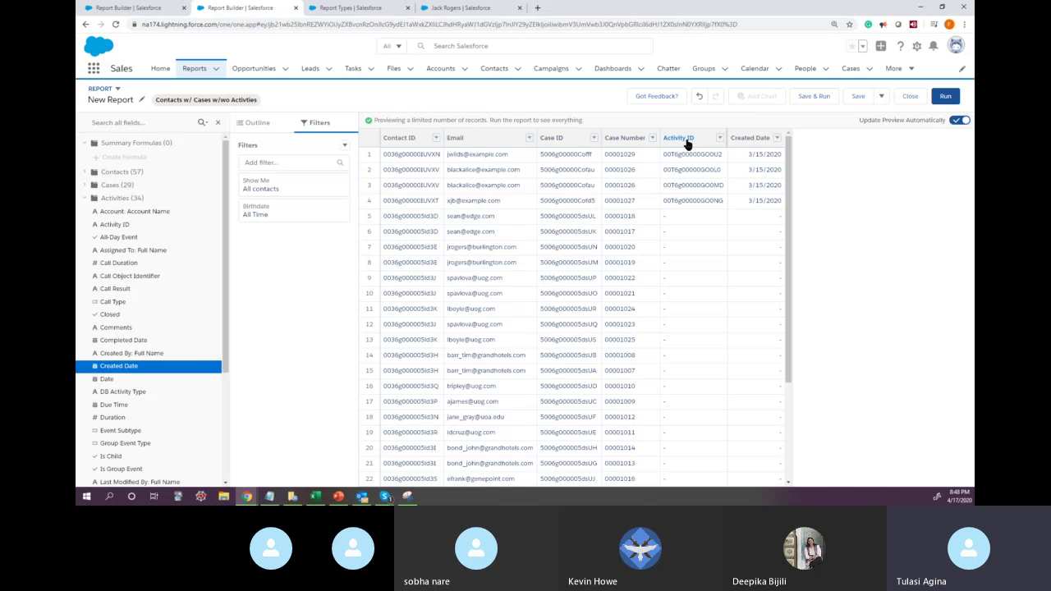
pyautogui.scroll(-3, 654, 436)
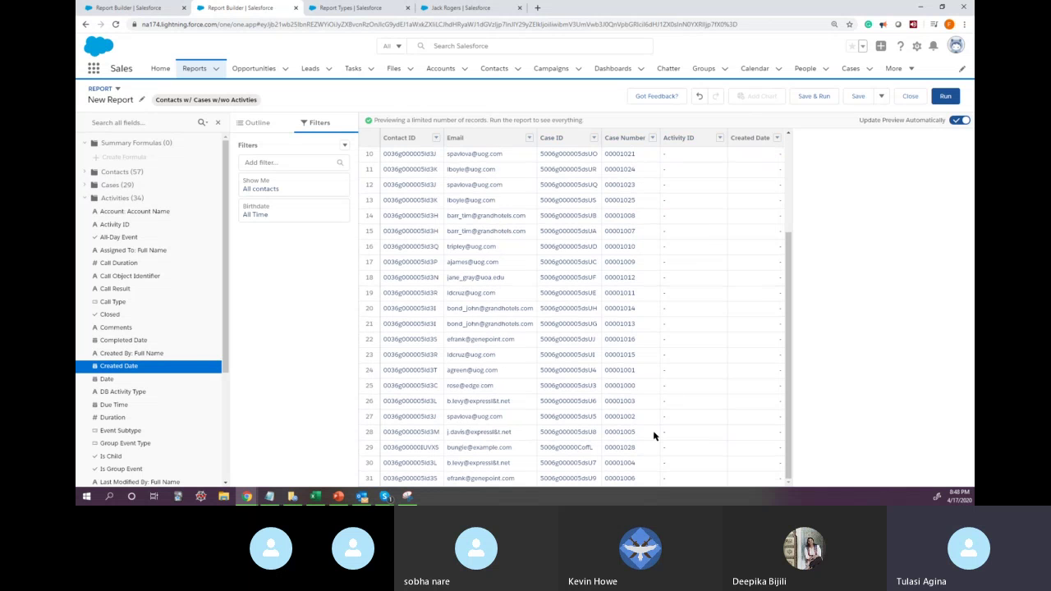
pyautogui.scroll(3, 657, 395)
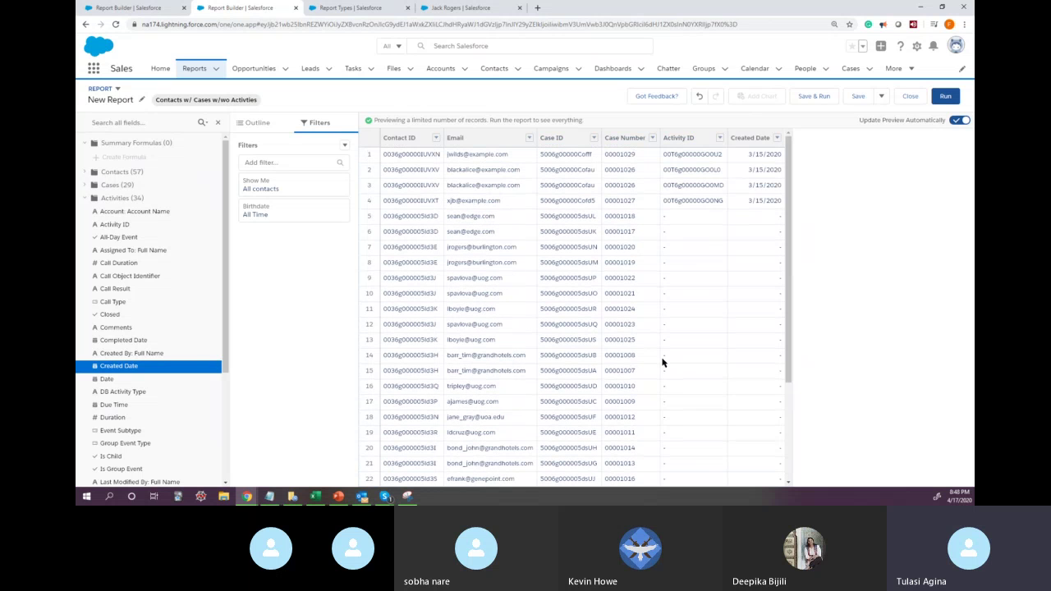
# Add an Activity ID filter that equals an empty value, apply it, and run the report
pyautogui.click(325, 163)
pyautogui.write('Acti')
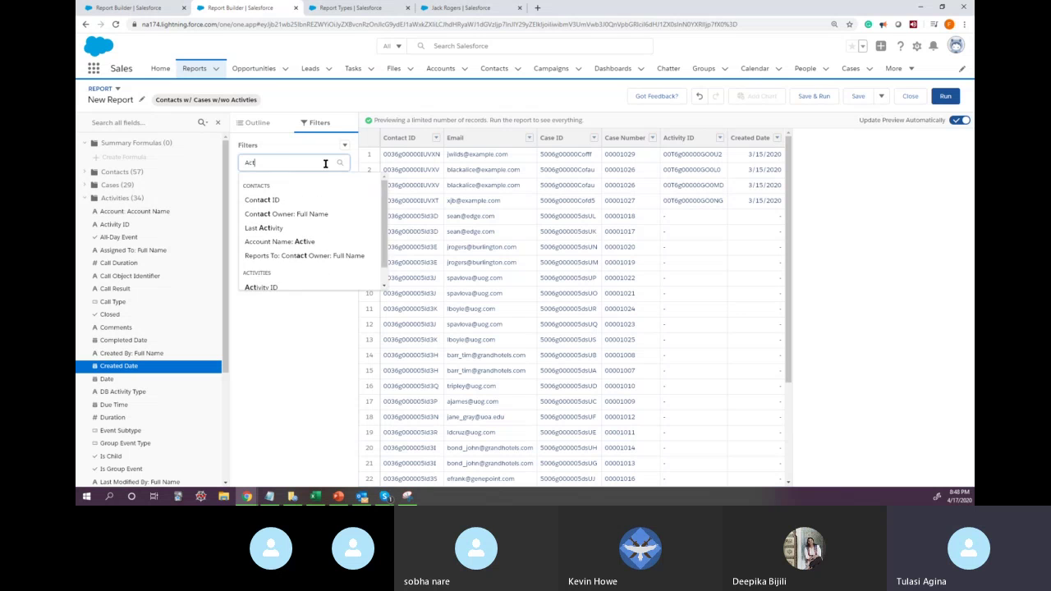
pyautogui.click(270, 245)
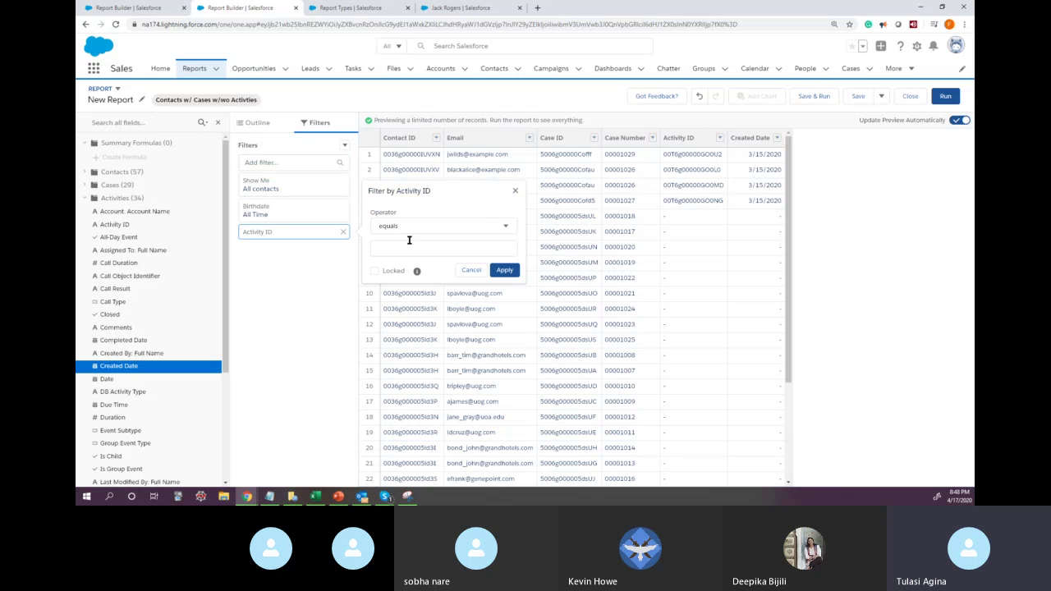
pyautogui.click(409, 249)
pyautogui.click(504, 270)
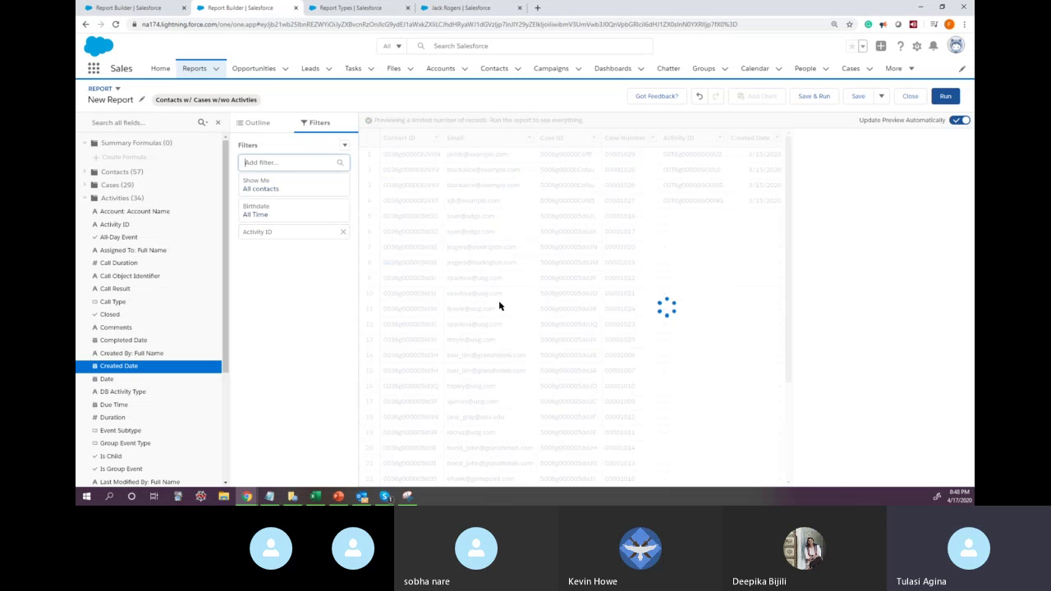
pyautogui.click(945, 96)
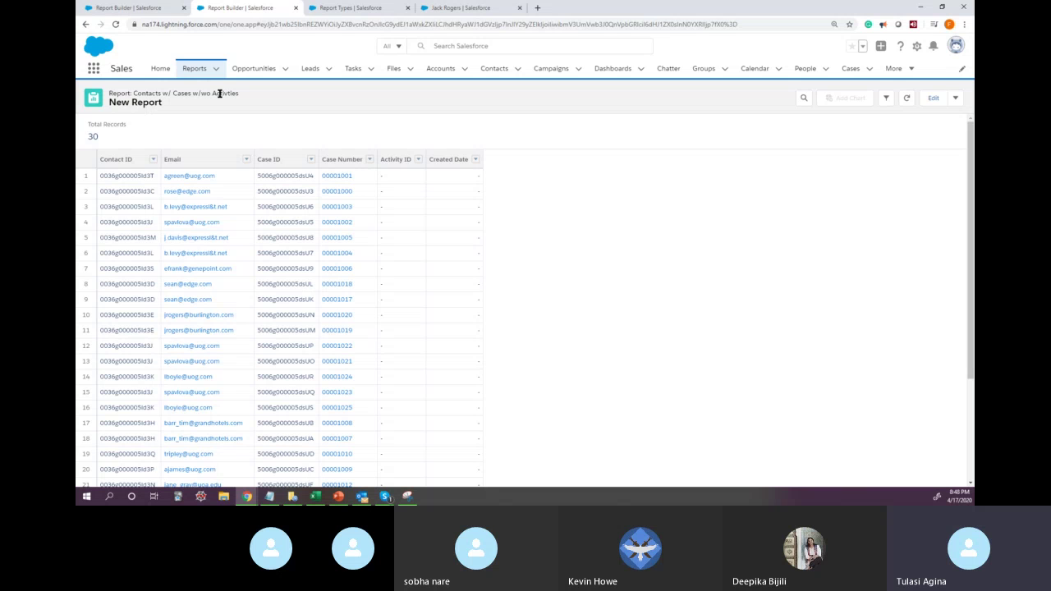
# Return to editing the report and change the Activity ID filter's operator to not equal to, keeping its value empty
pyautogui.click(937, 99)
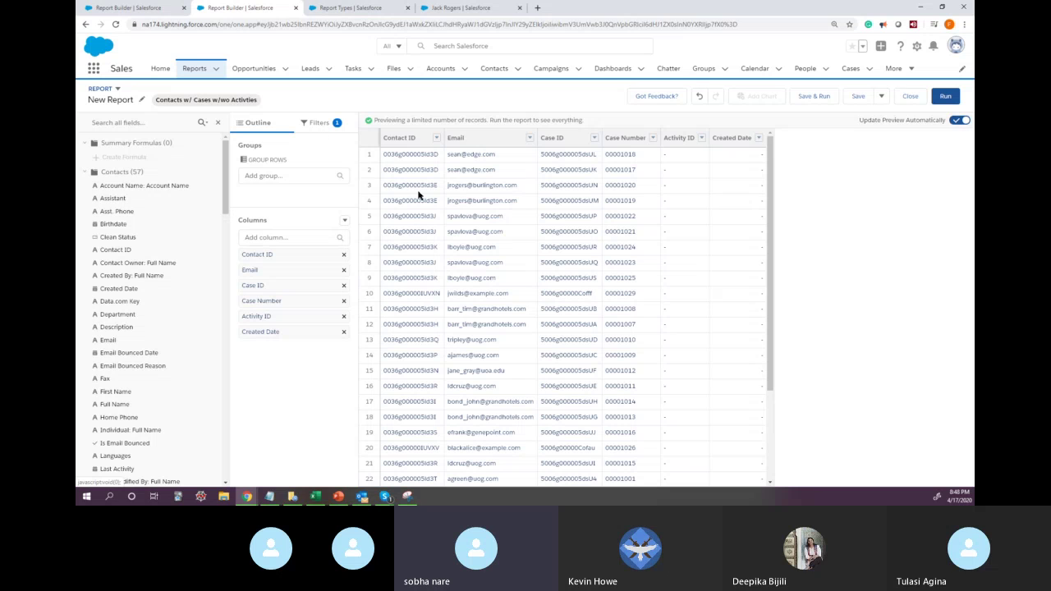
pyautogui.click(702, 138)
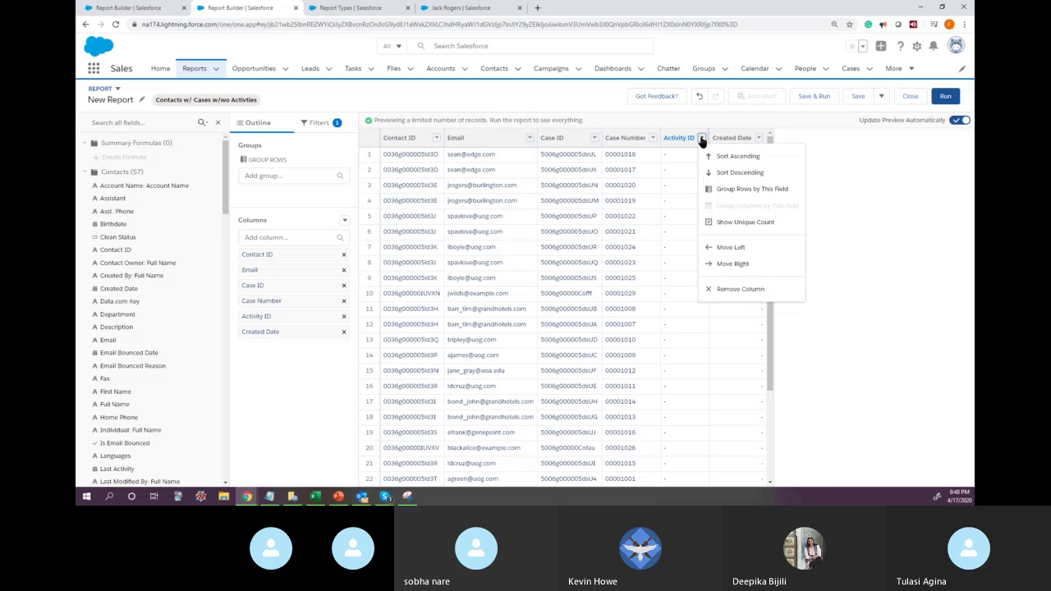
pyautogui.click(289, 375)
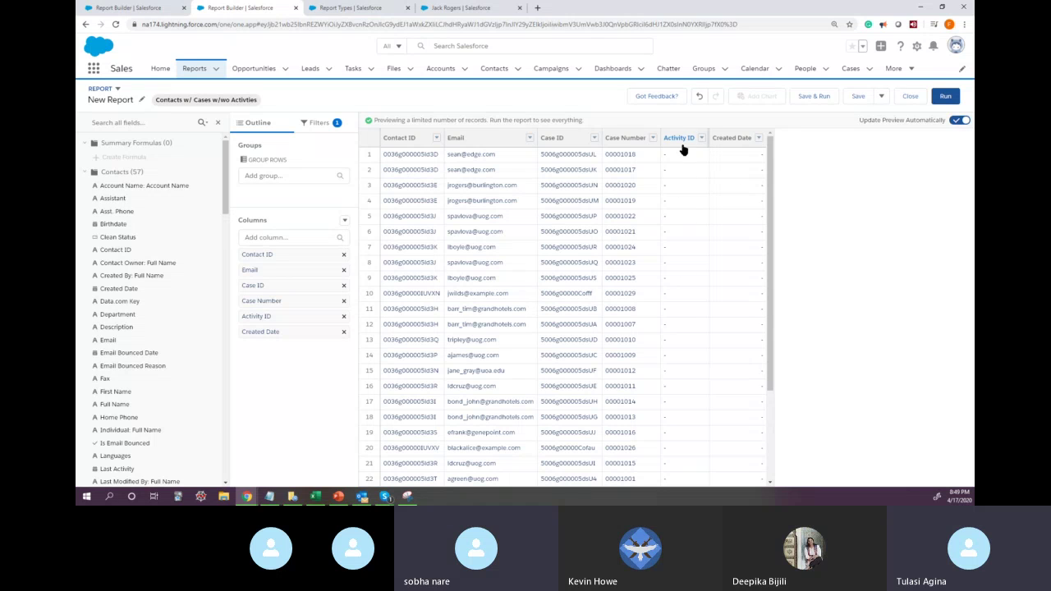
pyautogui.click(317, 125)
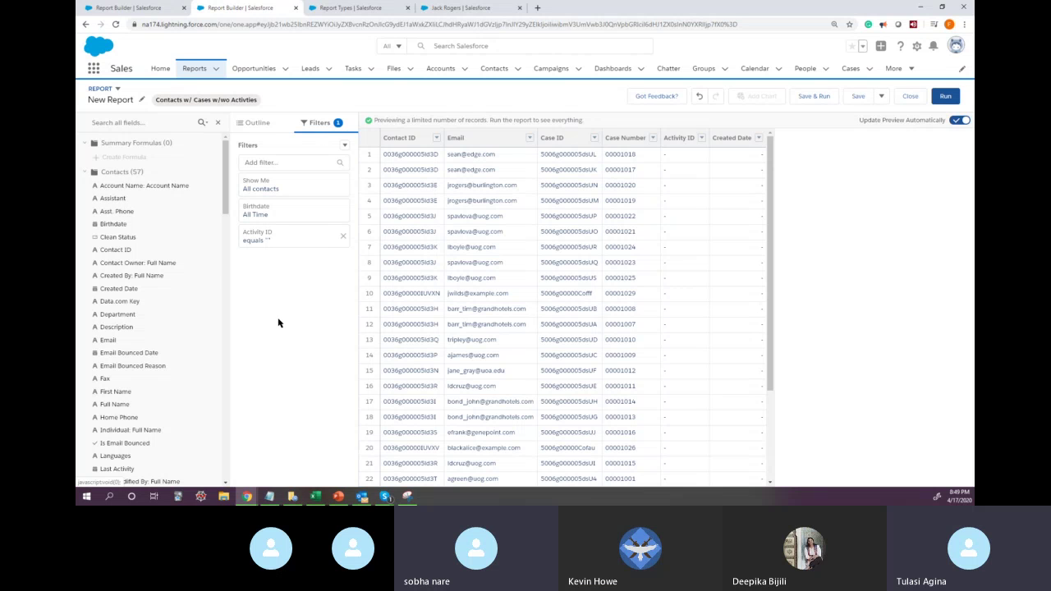
pyautogui.click(253, 238)
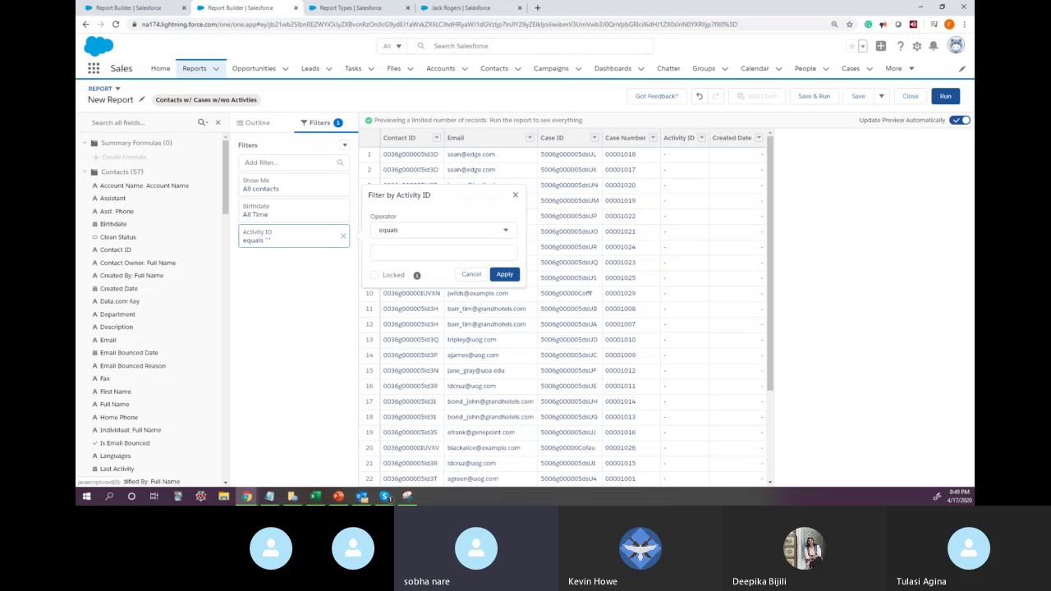
pyautogui.moveTo(316, 496)
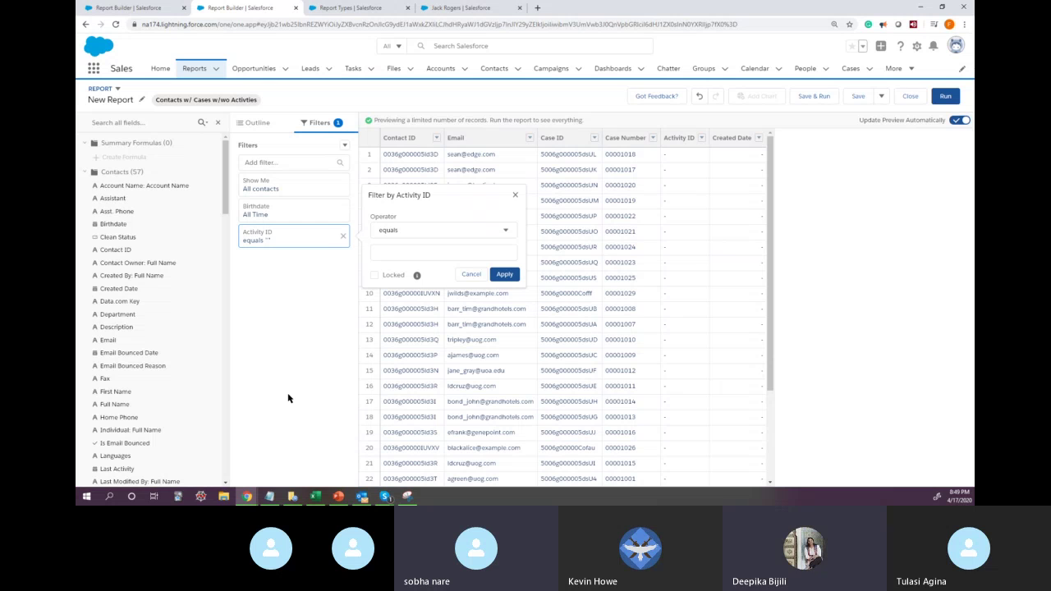
pyautogui.click(415, 234)
pyautogui.click(411, 269)
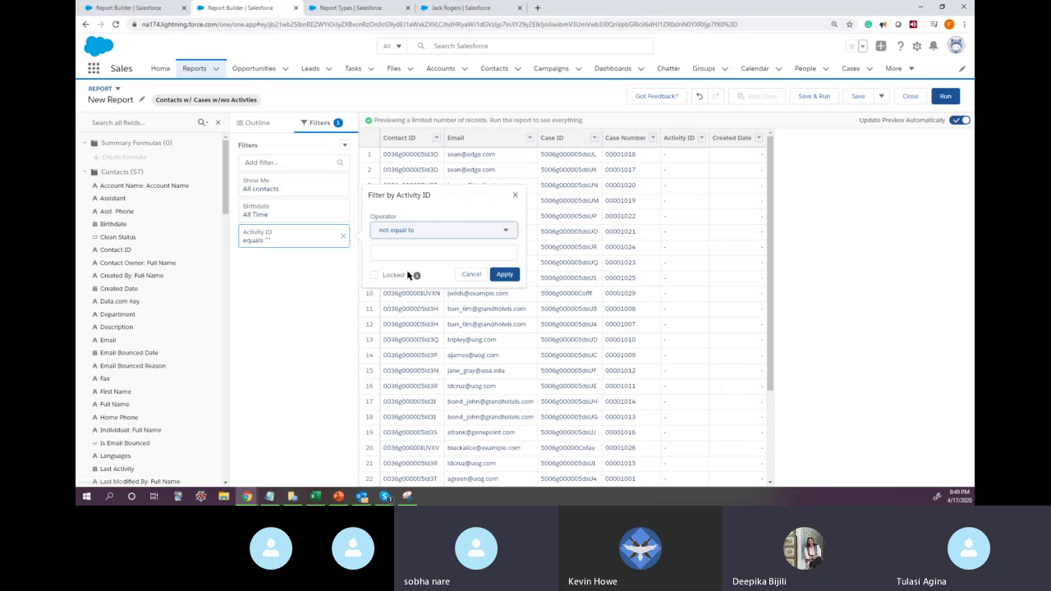
pyautogui.click(509, 277)
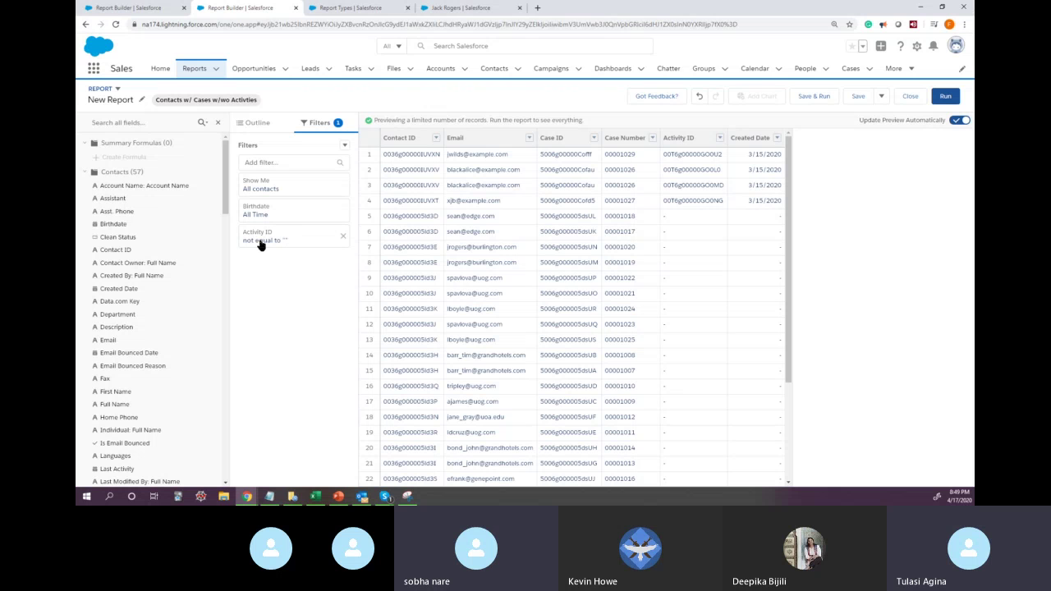
# Run the report to check its records, and return to editing to reapply the Activity ID filter with an empty value
pyautogui.click(946, 97)
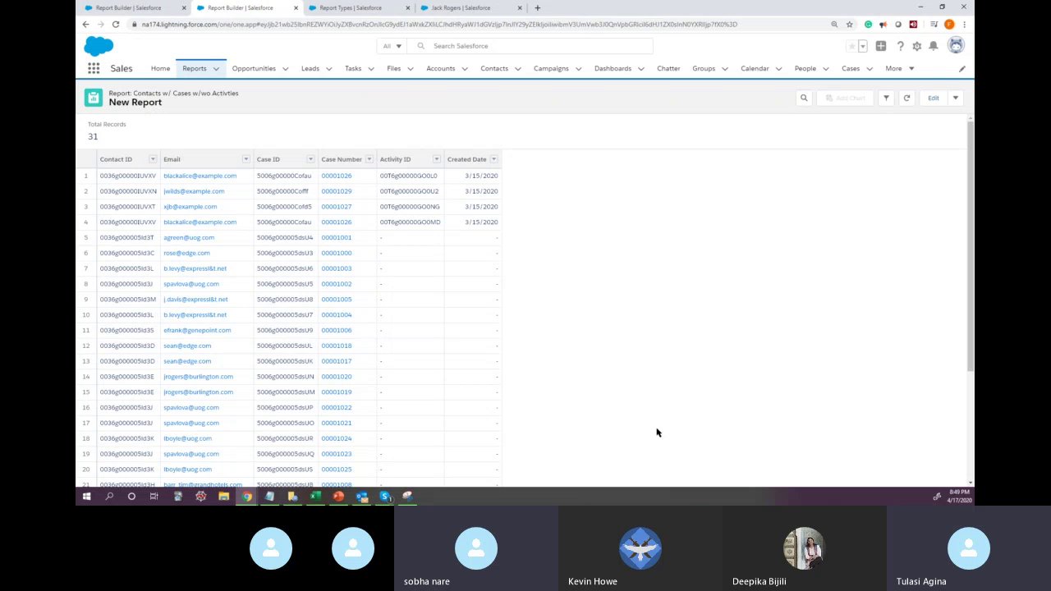
pyautogui.click(939, 103)
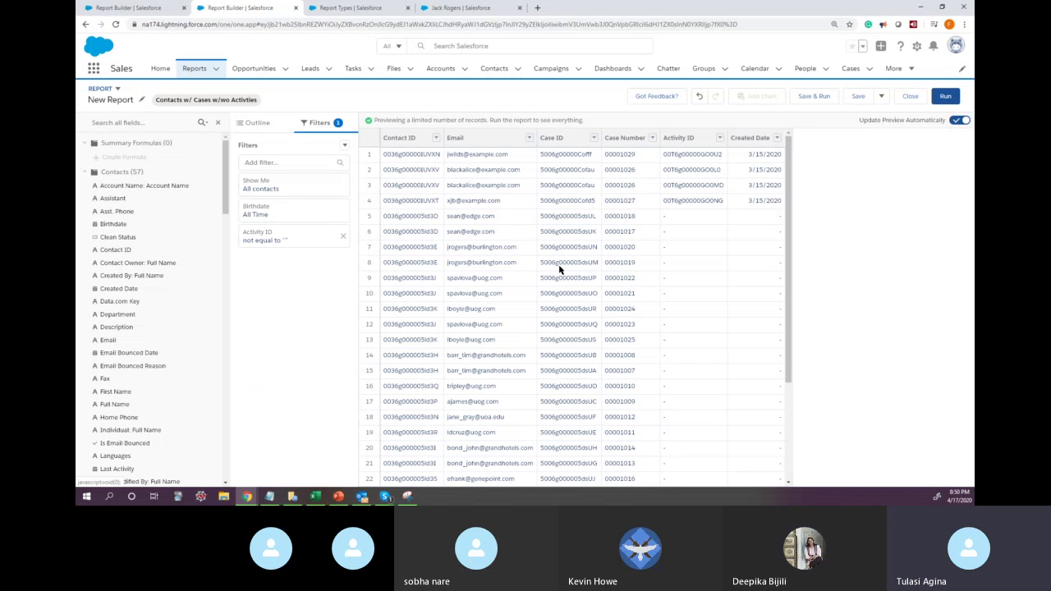
pyautogui.click(267, 246)
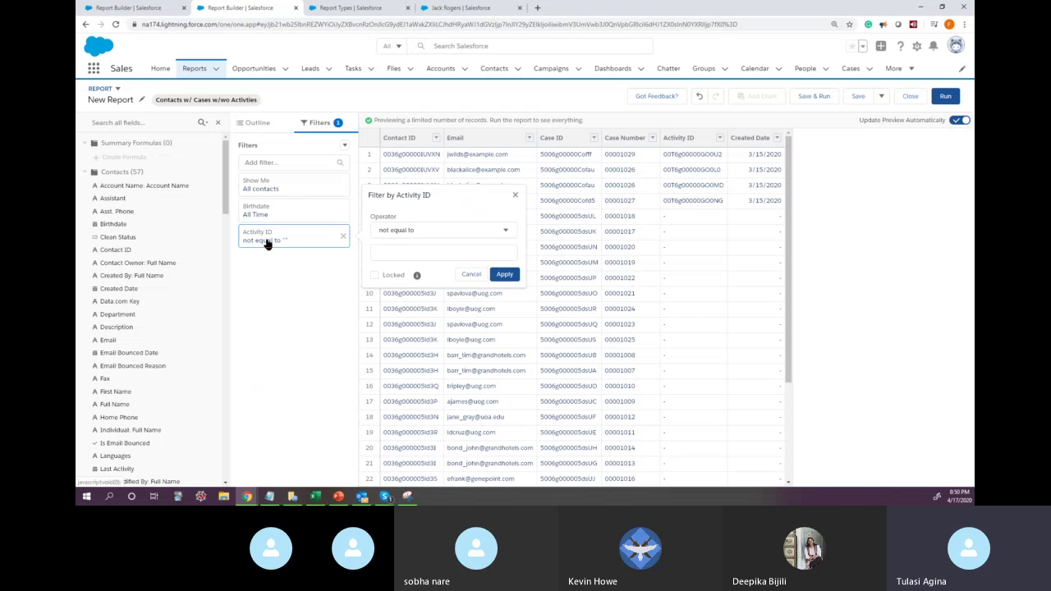
pyautogui.click(428, 255)
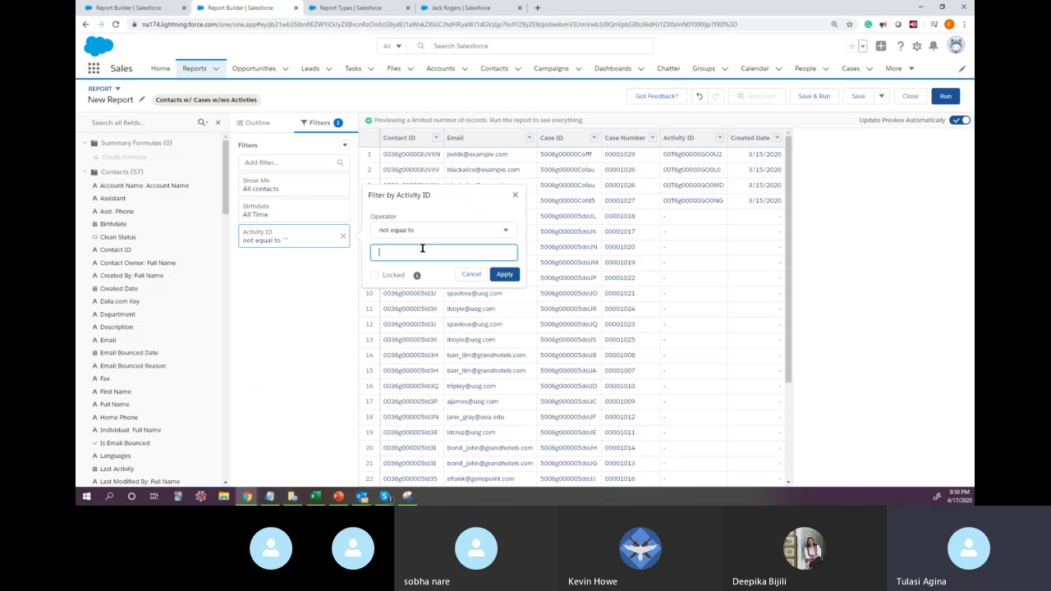
pyautogui.click(504, 274)
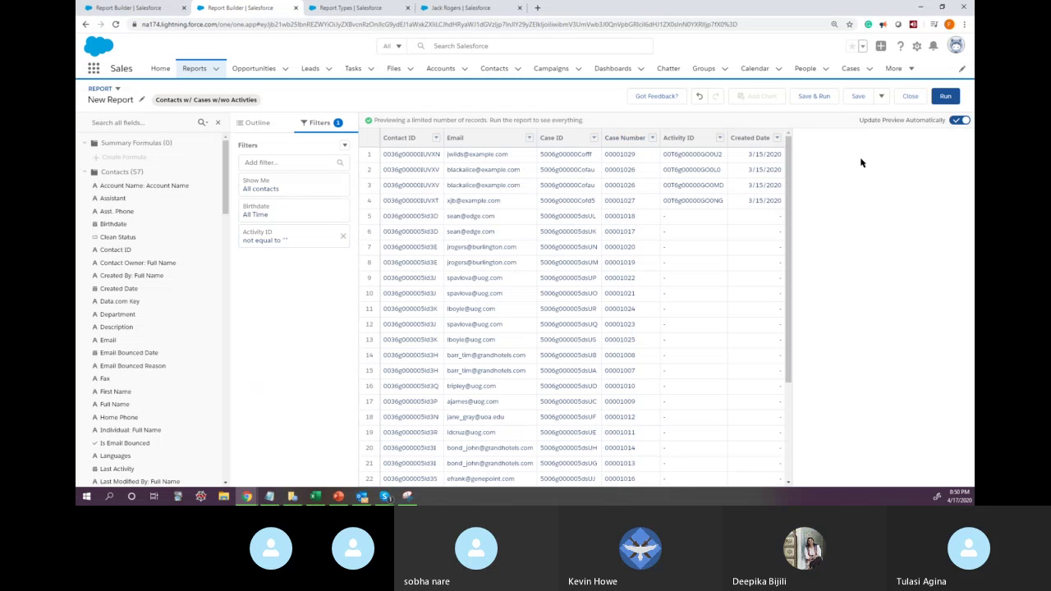
# Start saving the report and enter "Contacts w/ Cases w/wo Activties" as its name
pyautogui.click(858, 96)
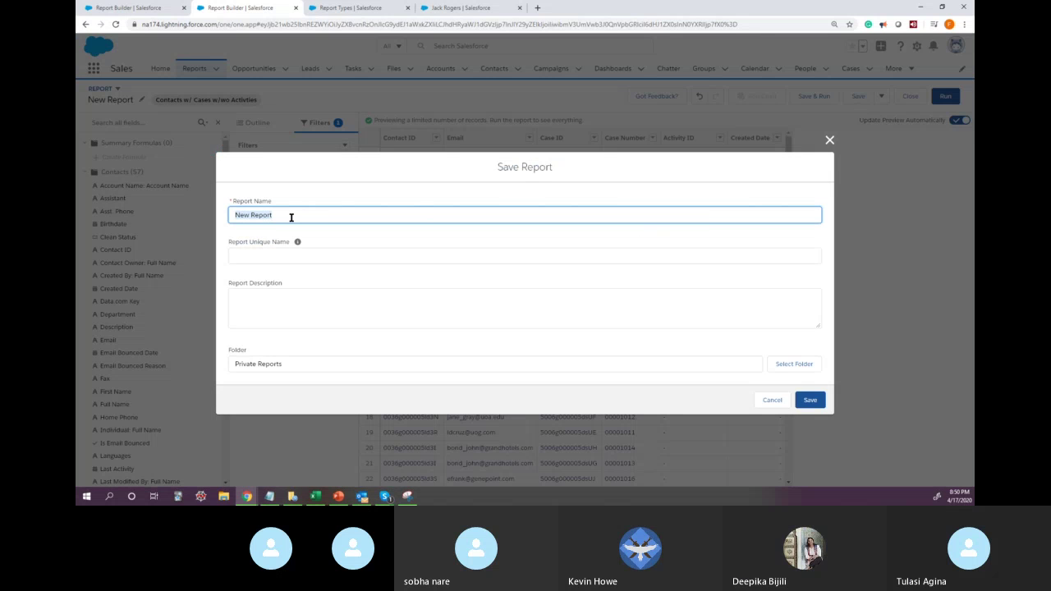
pyautogui.write('Cases')
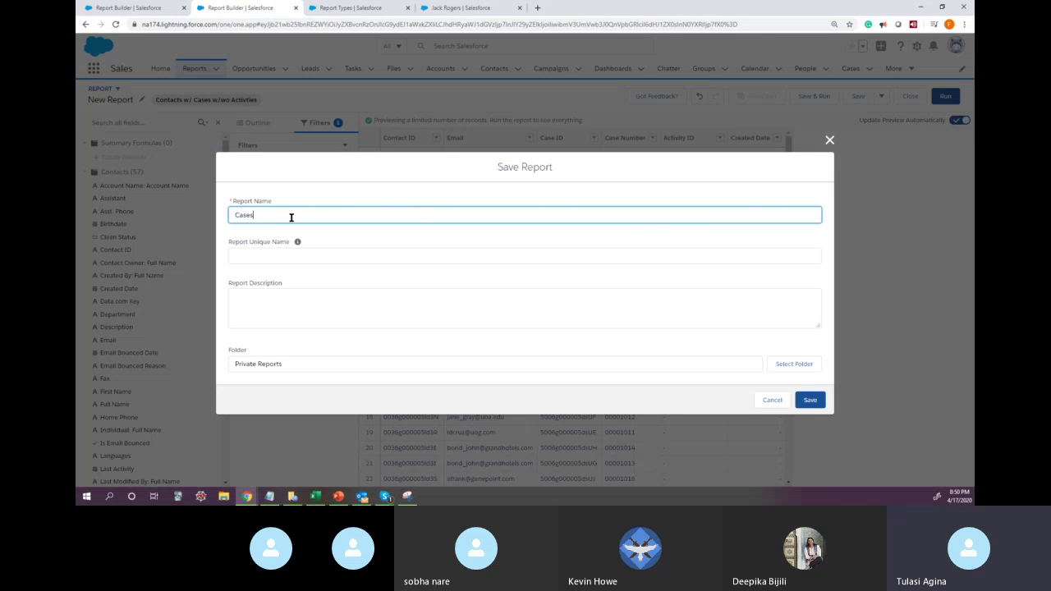
pyautogui.press('BackSpace')
pyautogui.press('BackSpace')
pyautogui.press('BackSpace')
pyautogui.press('BackSpace')
pyautogui.press('BackSpace')
pyautogui.press('BackSpace')
pyautogui.write('ont')
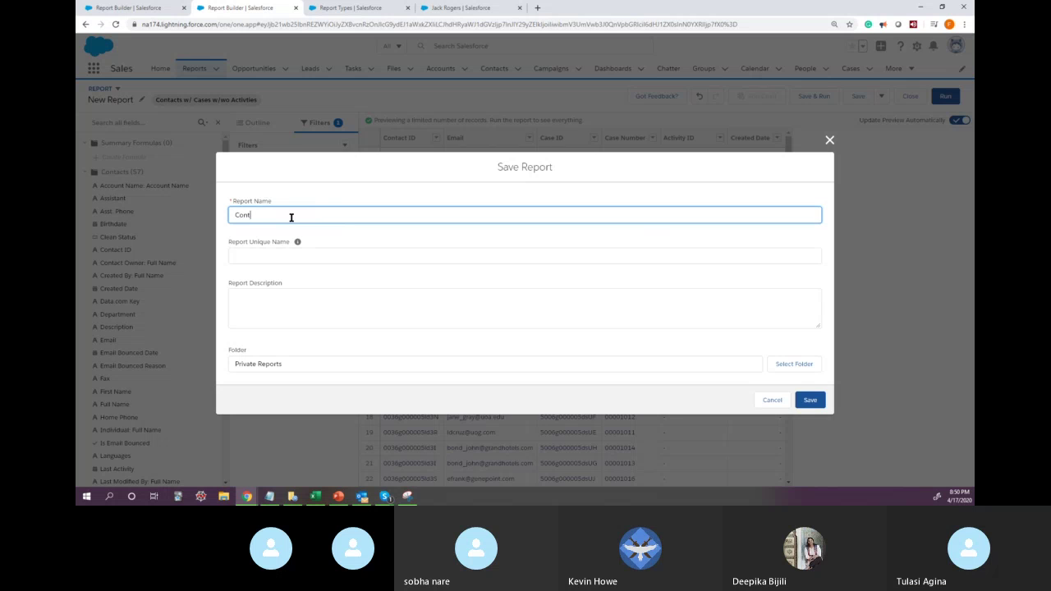
pyautogui.write('acts w/ Cases w/wo Activties')
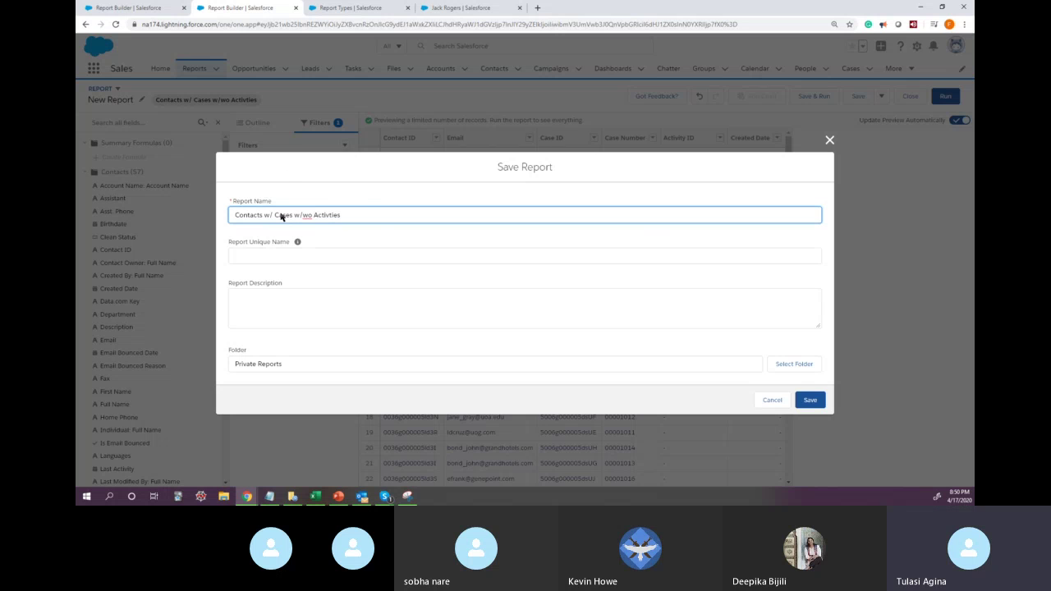
# Correct the misspelled word in the report name to "Activities" and put "Report" in front, giving "Report Contacts w/ Cases w/wo Activities"
pyautogui.moveTo(366, 214); pyautogui.dragTo(303, 214)
pyautogui.rightClick(321, 214)
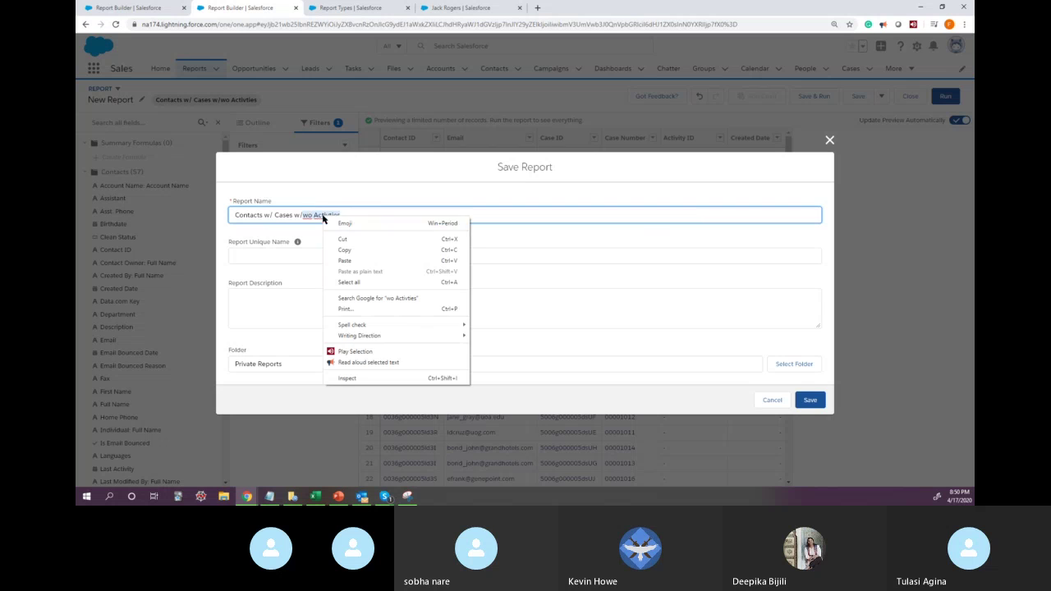
pyautogui.press('Escape')
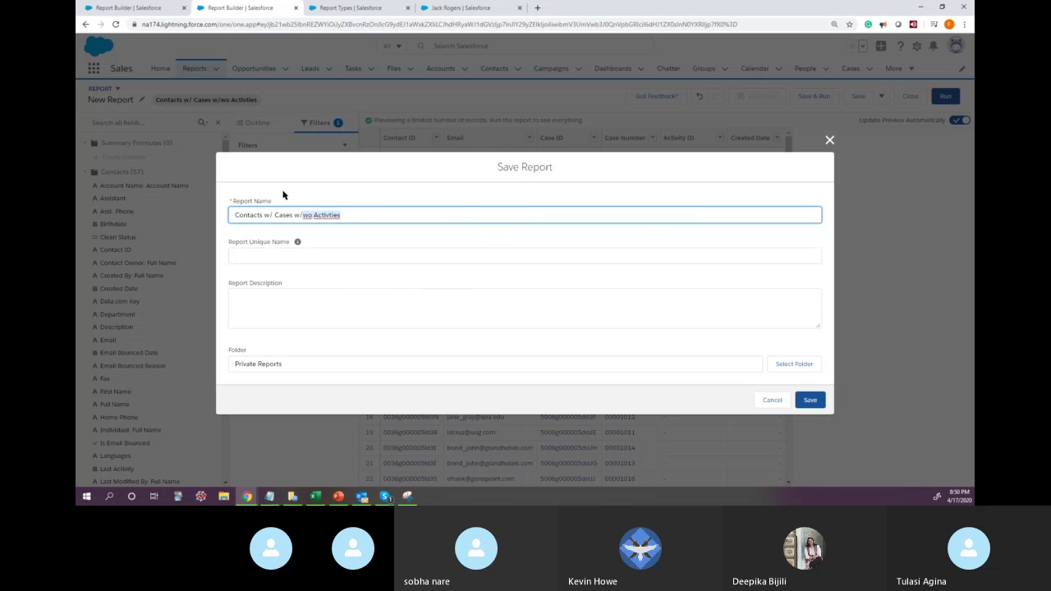
pyautogui.rightClick(321, 214)
pyautogui.click(326, 217)
pyautogui.rightClick(326, 218)
pyautogui.click(353, 223)
pyautogui.click(237, 214)
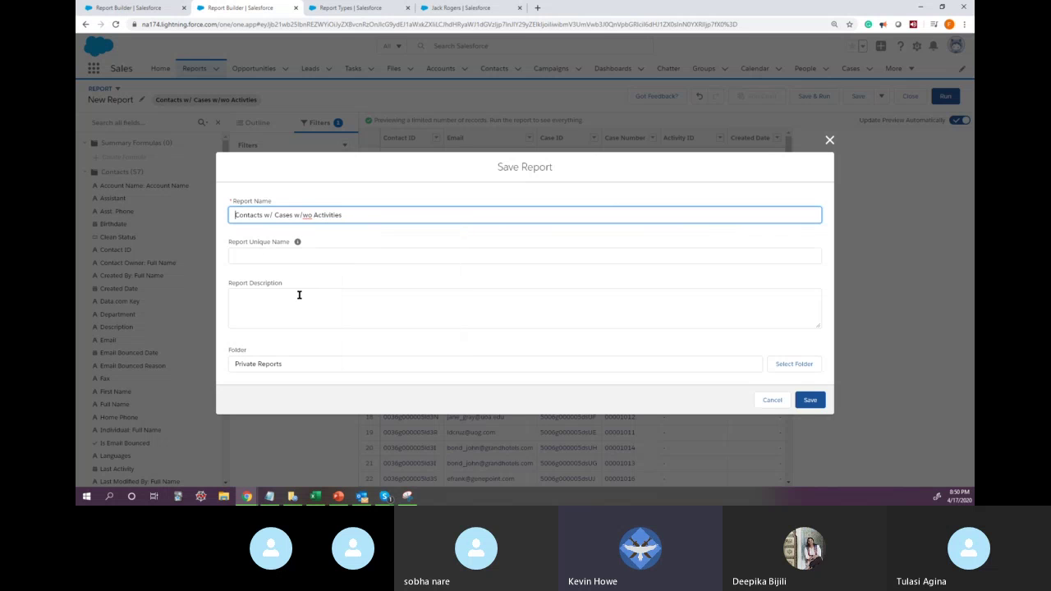
pyautogui.write('Report')
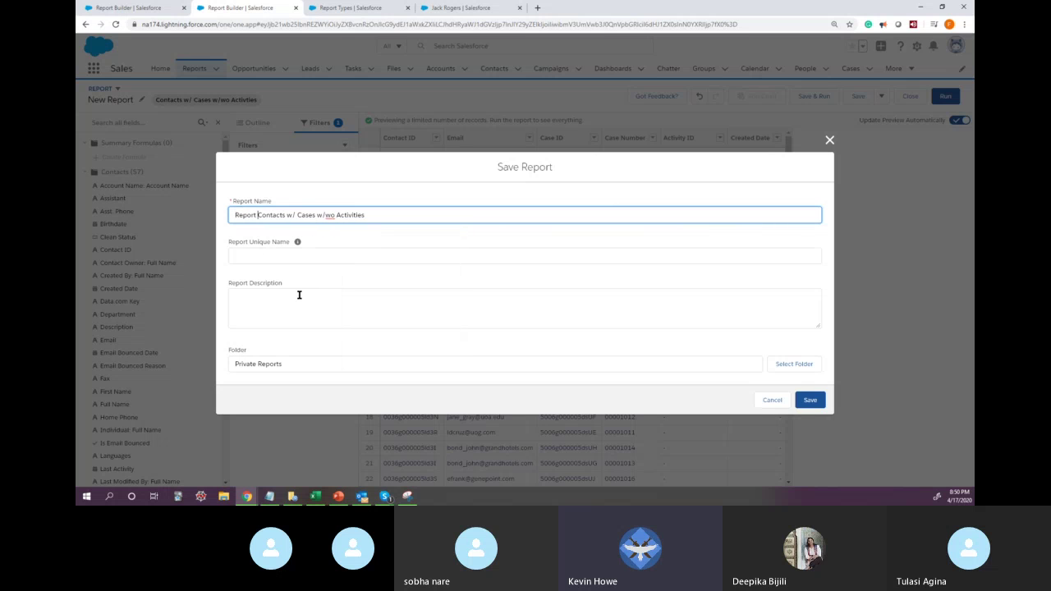
# Copy the report name into the report description and save the report
pyautogui.hotkey('ctrl', 'a')
pyautogui.hotkey('ctrl', 'c')
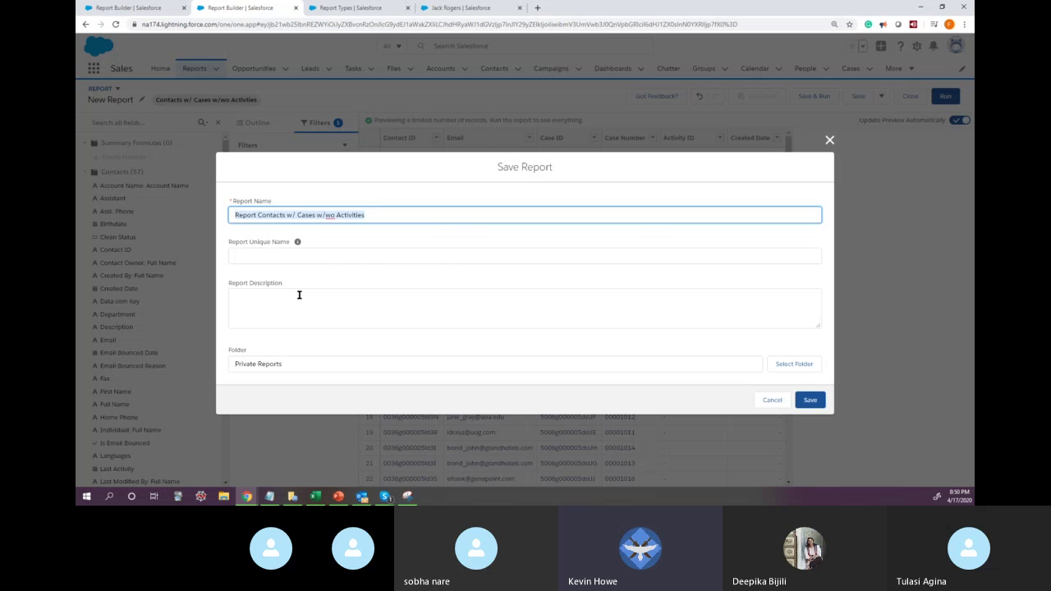
pyautogui.press('Tab')
pyautogui.click(263, 306)
pyautogui.hotkey('ctrl', 'v')
pyautogui.click(810, 400)
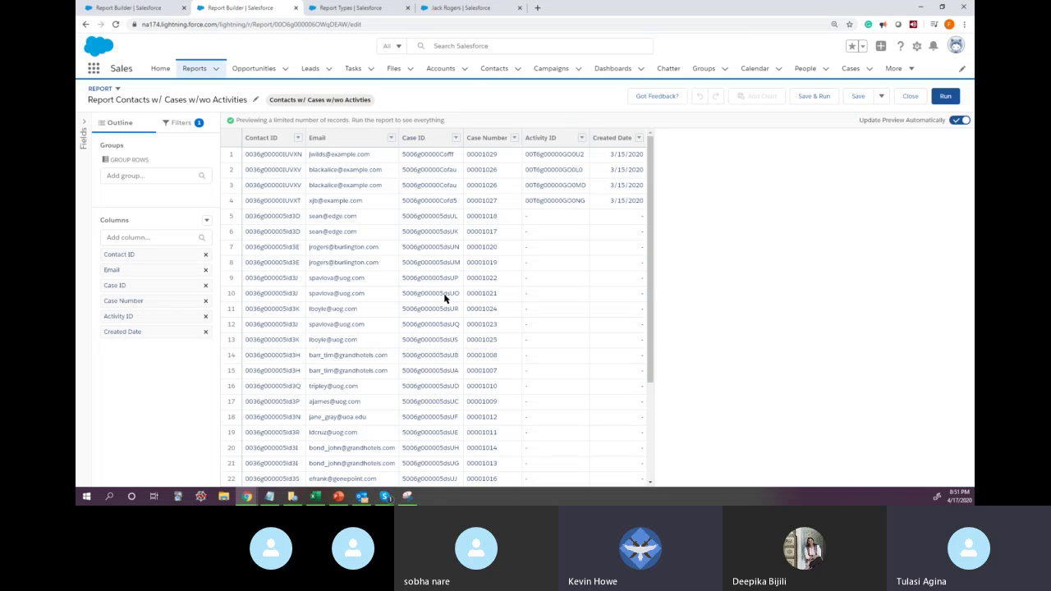
# Remove the Activity ID filter from the report and start a new filter on the Created Date field of Activities
pyautogui.click(182, 122)
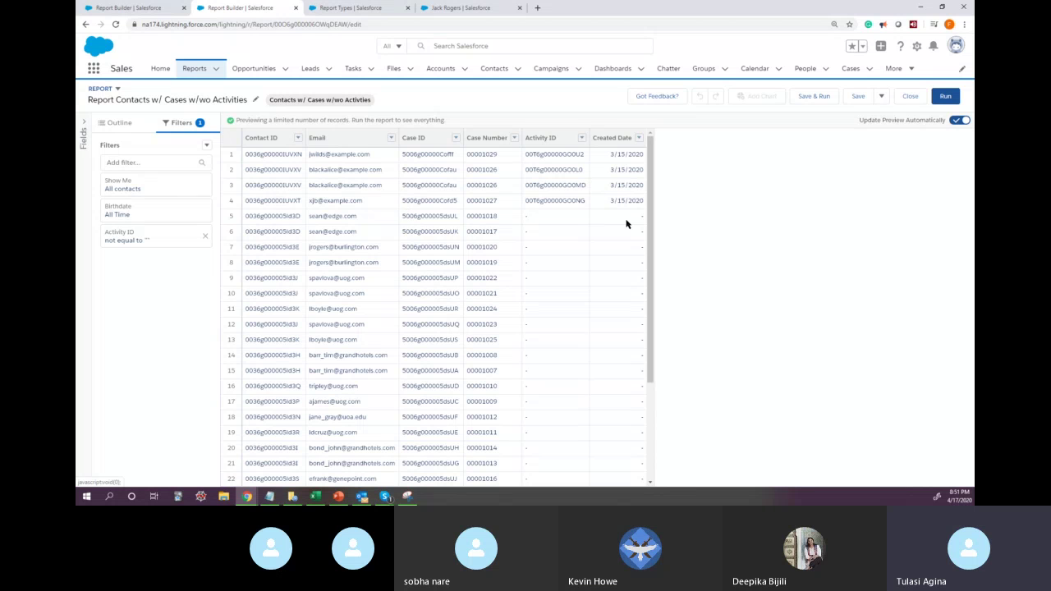
pyautogui.click(206, 238)
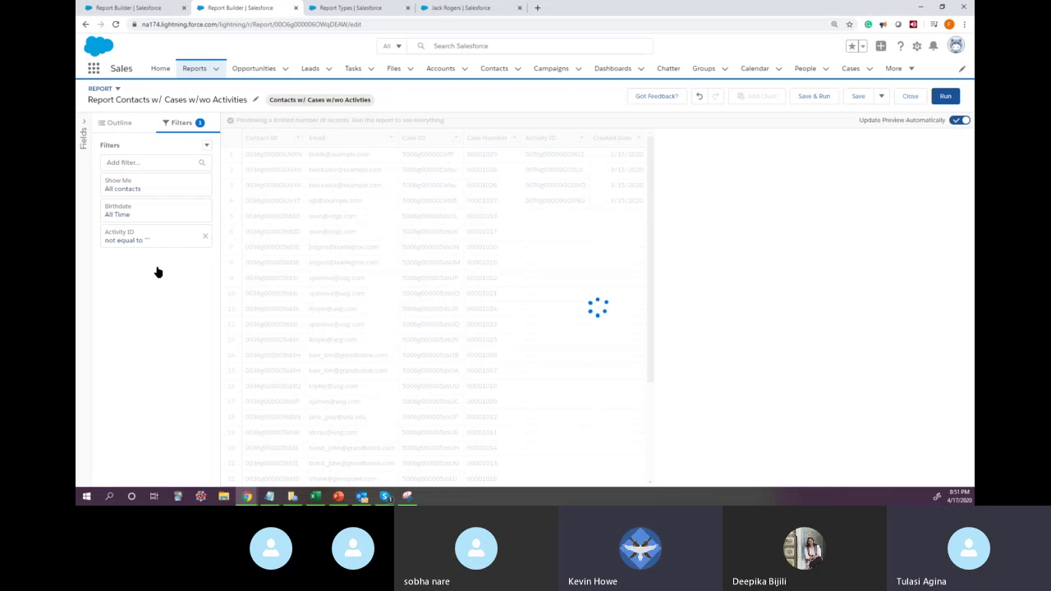
pyautogui.click(202, 164)
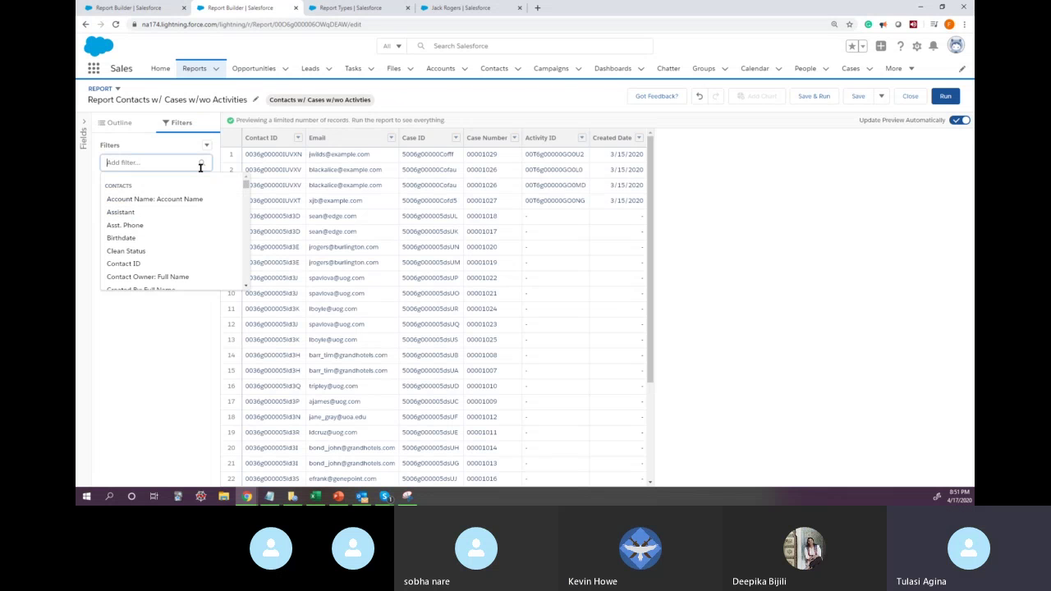
pyautogui.write('Creat')
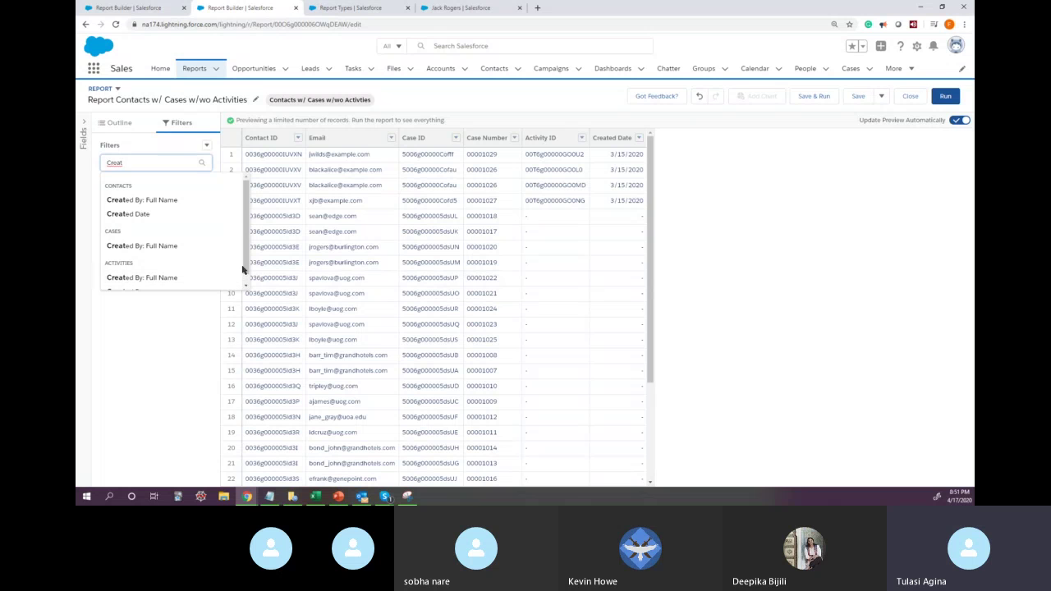
pyautogui.scroll(-1, 243, 268)
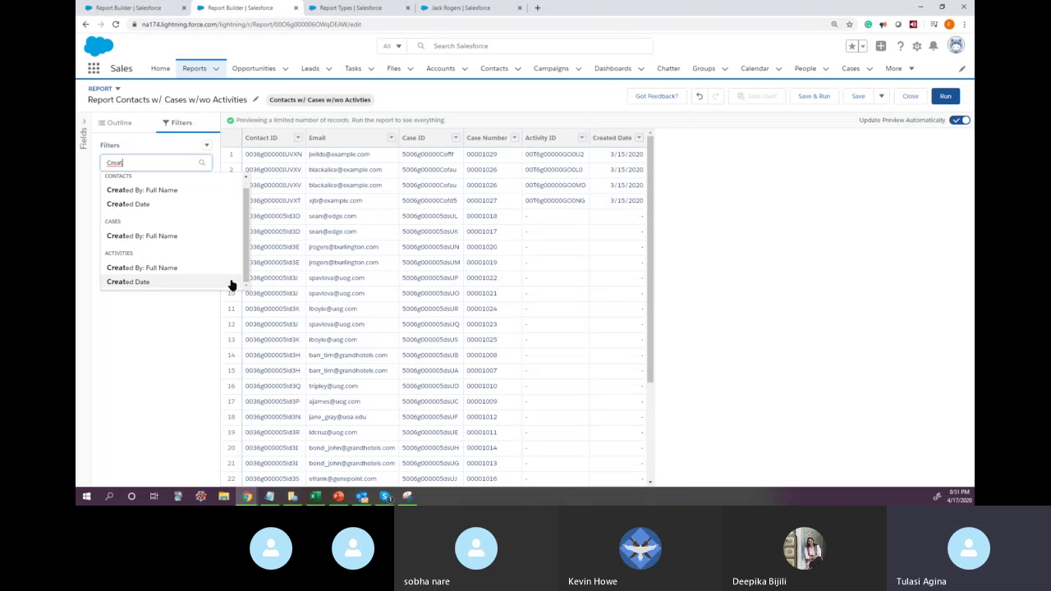
pyautogui.click(127, 282)
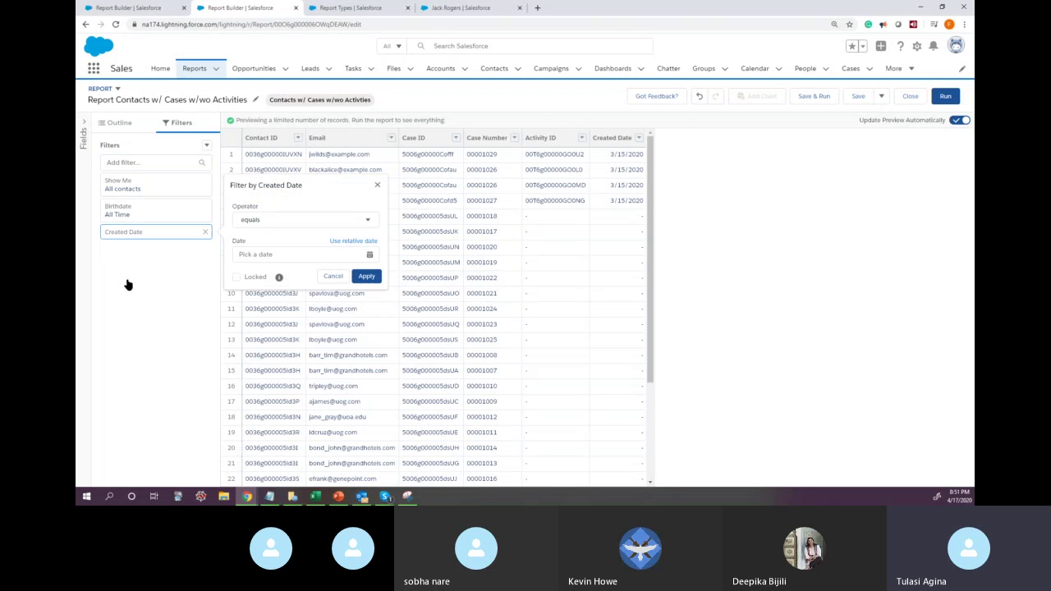
# Try to apply the Created Date filter with the operator "not equal to" and the relative date NULL
pyautogui.click(291, 257)
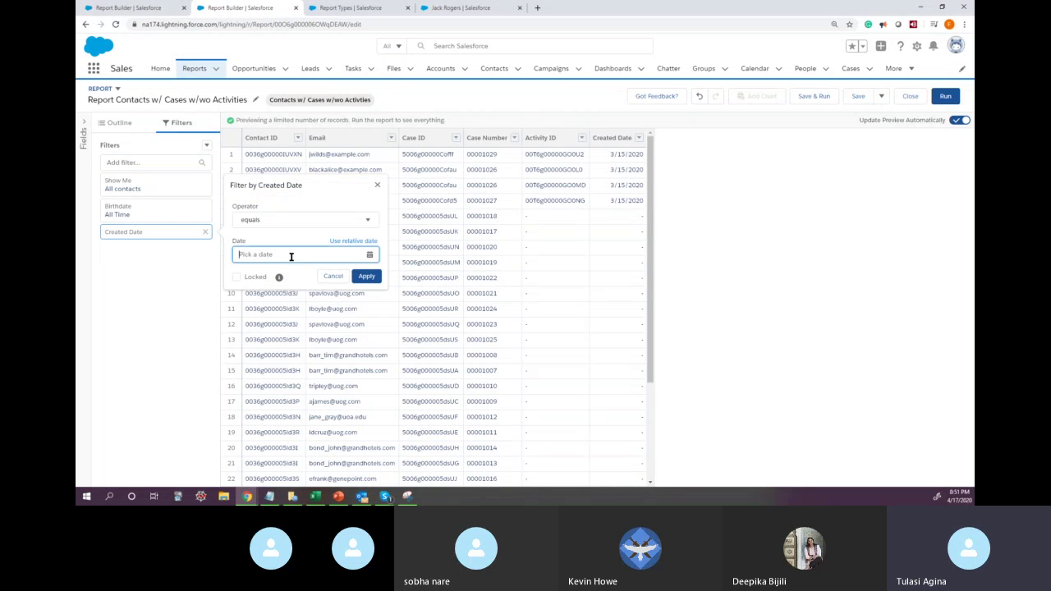
pyautogui.click(366, 242)
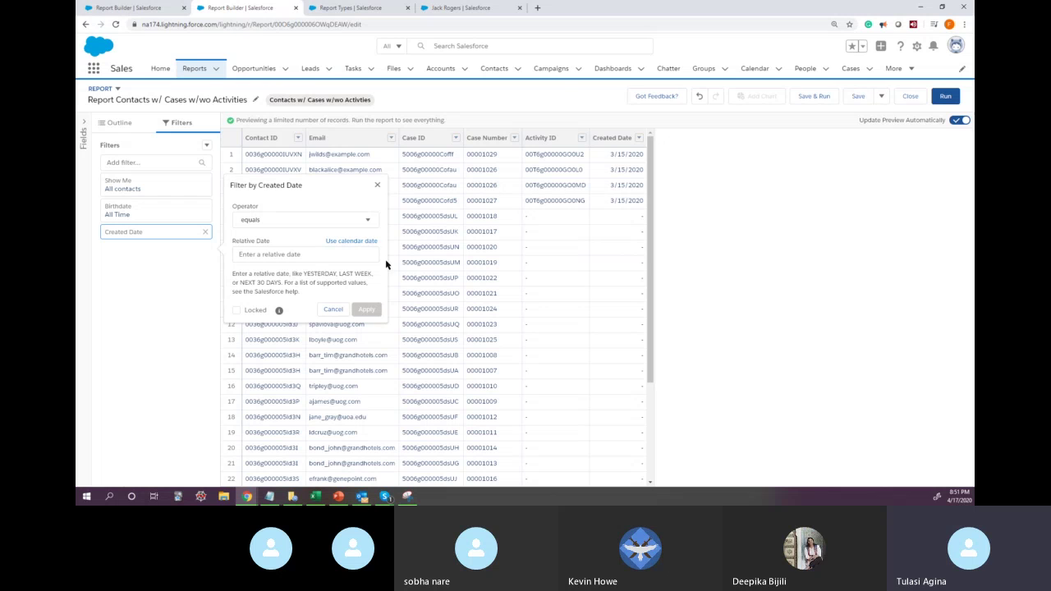
pyautogui.click(296, 253)
pyautogui.click(283, 222)
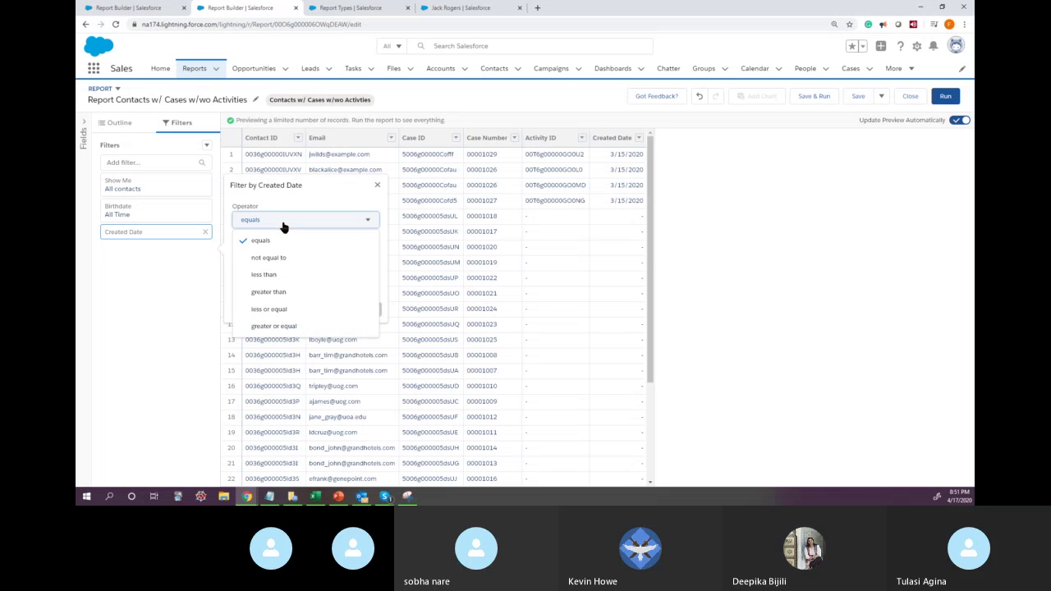
pyautogui.click(282, 259)
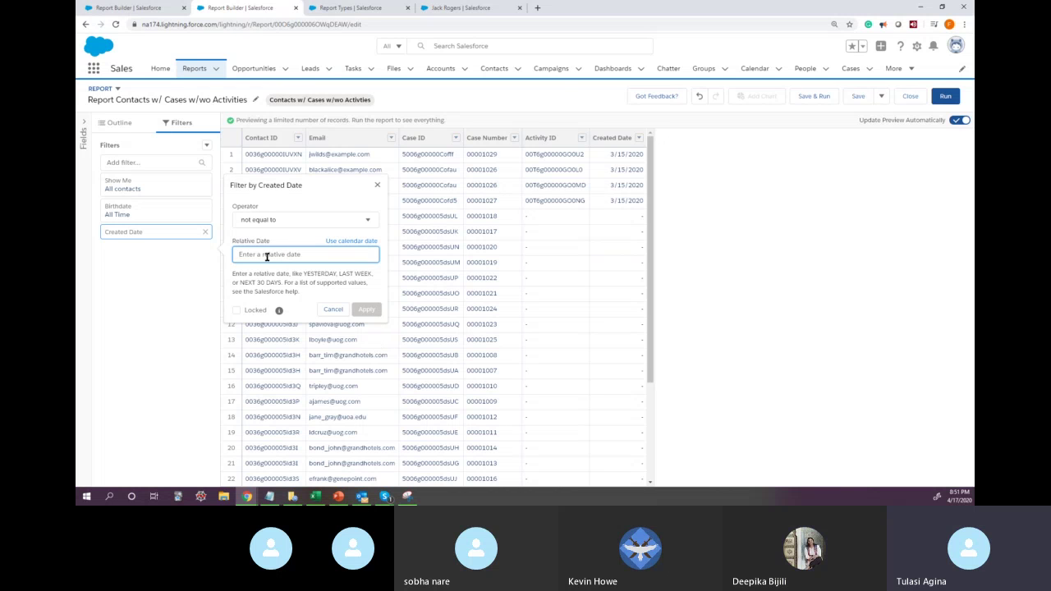
pyautogui.write('NULL')
pyautogui.click(366, 311)
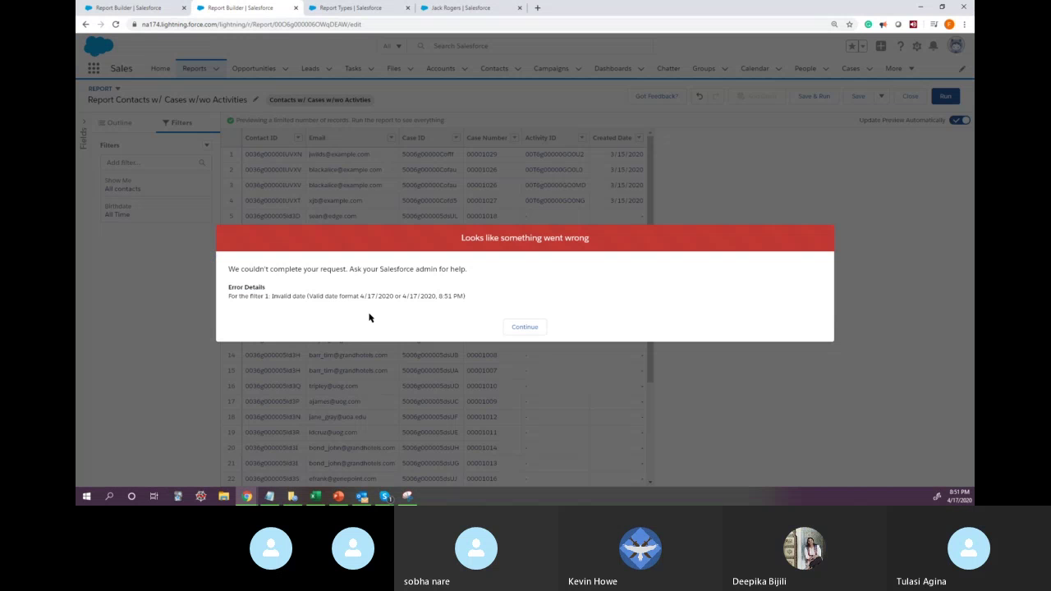
# Dismiss the invalid date error and add a report filter for Activity ID not equal to a blank value
pyautogui.click(526, 330)
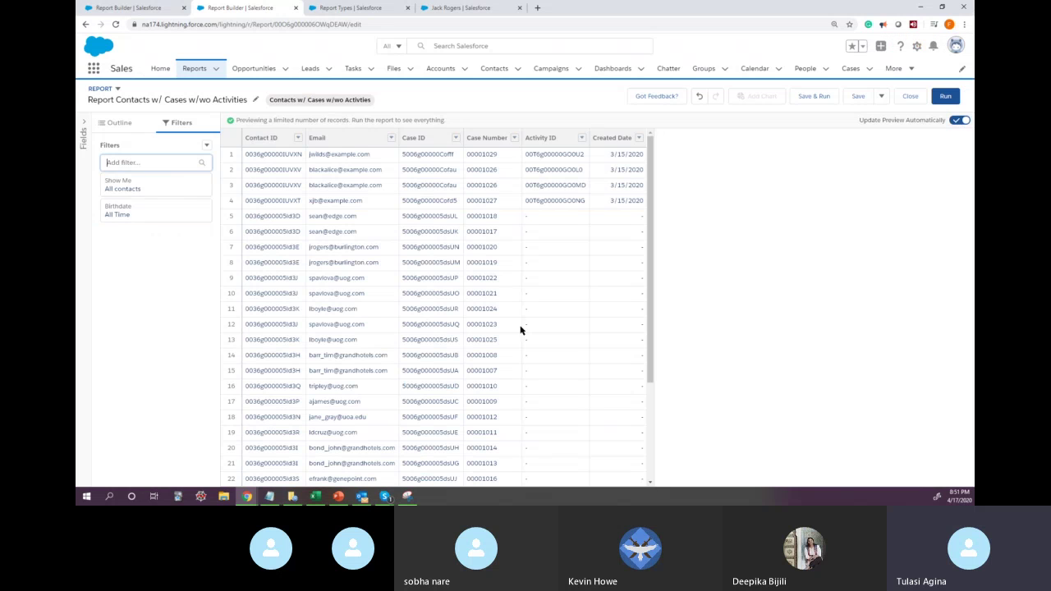
pyautogui.click(159, 161)
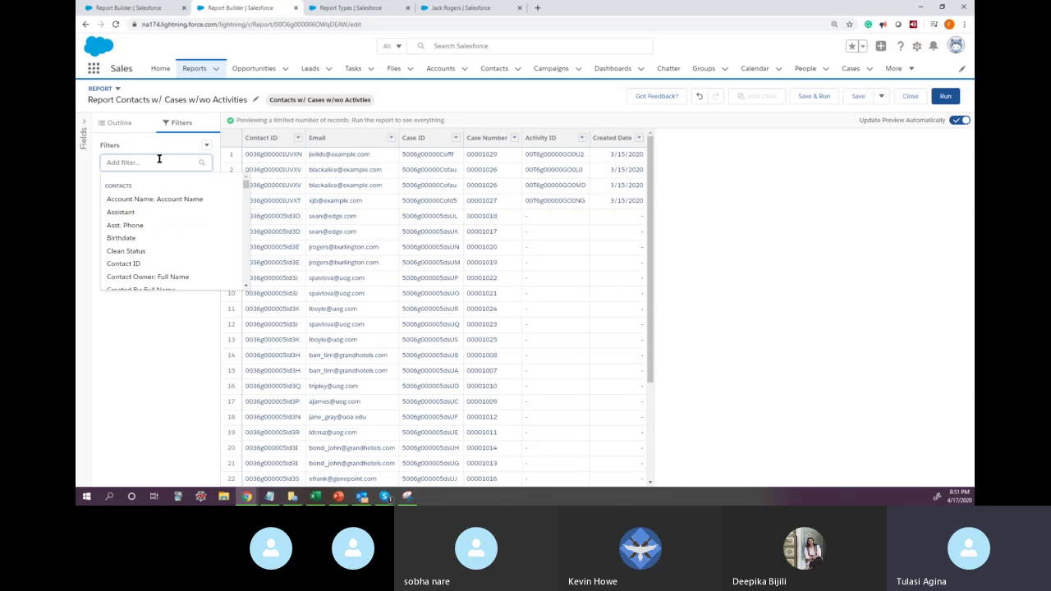
pyautogui.write('Activit')
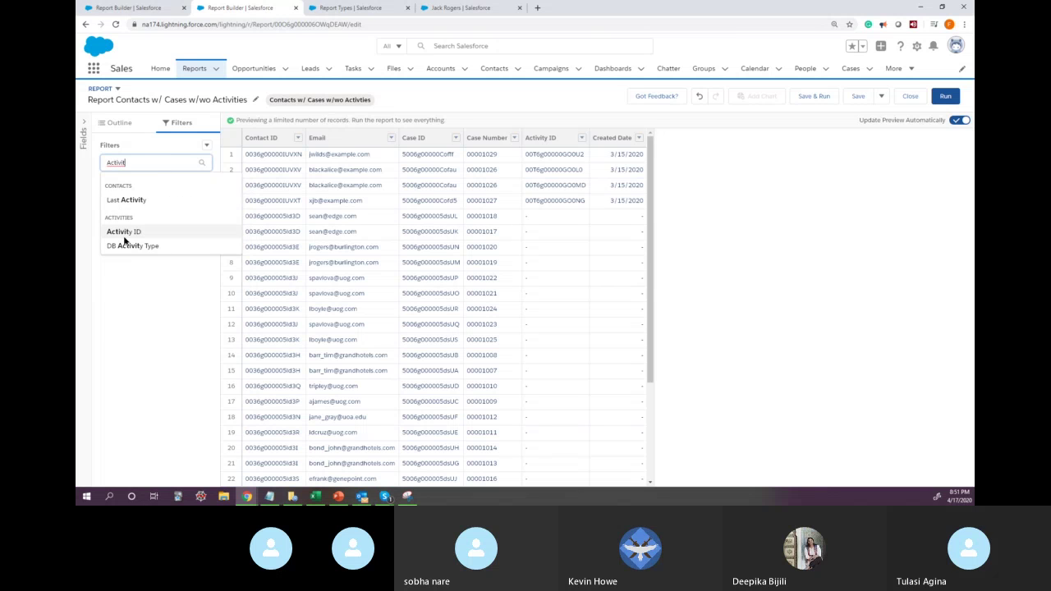
pyautogui.click(124, 232)
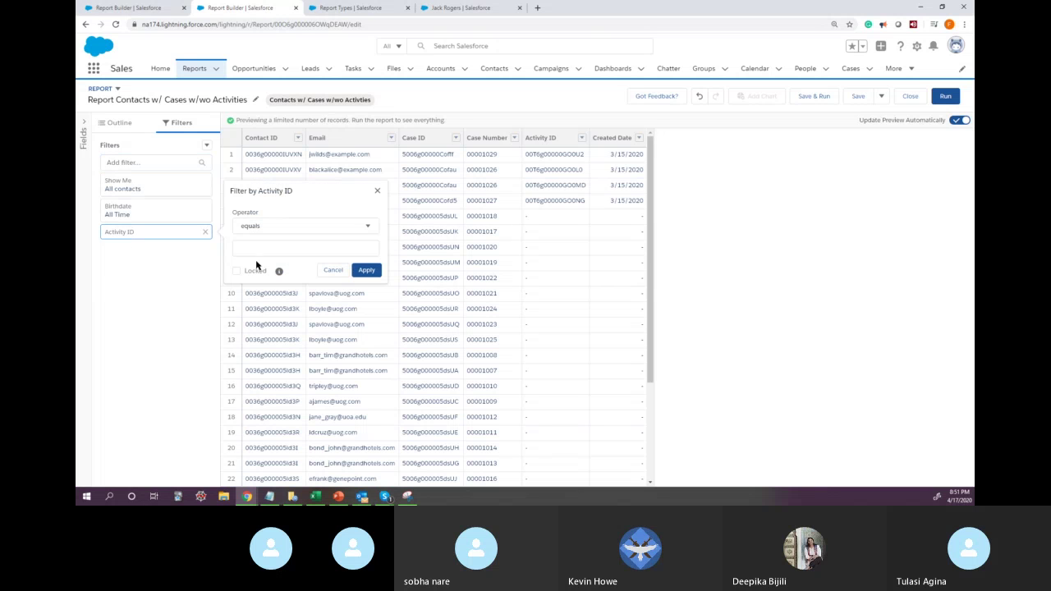
pyautogui.click(270, 235)
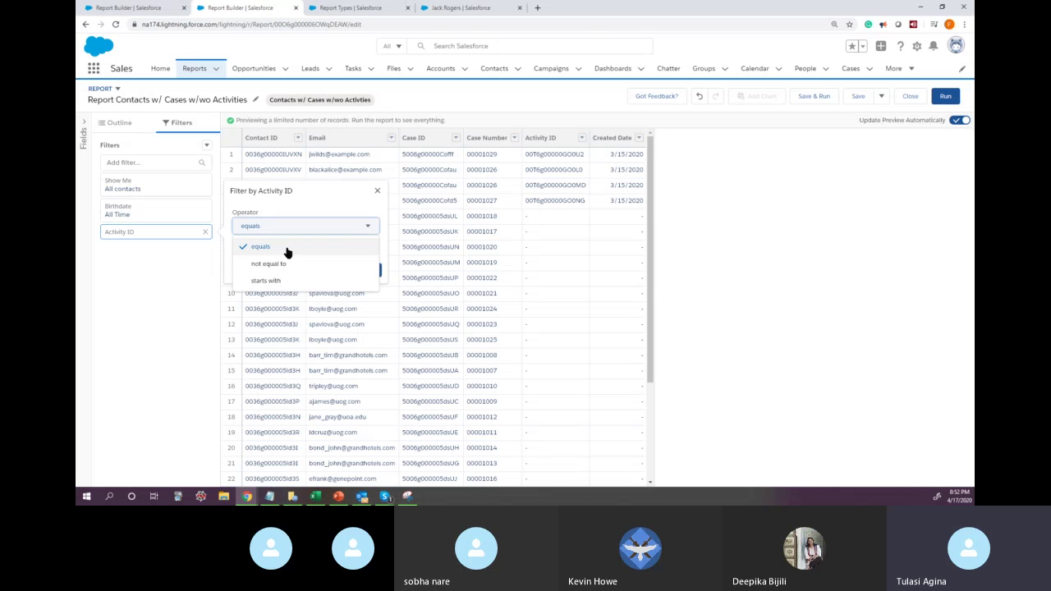
pyautogui.click(271, 264)
pyautogui.click(264, 251)
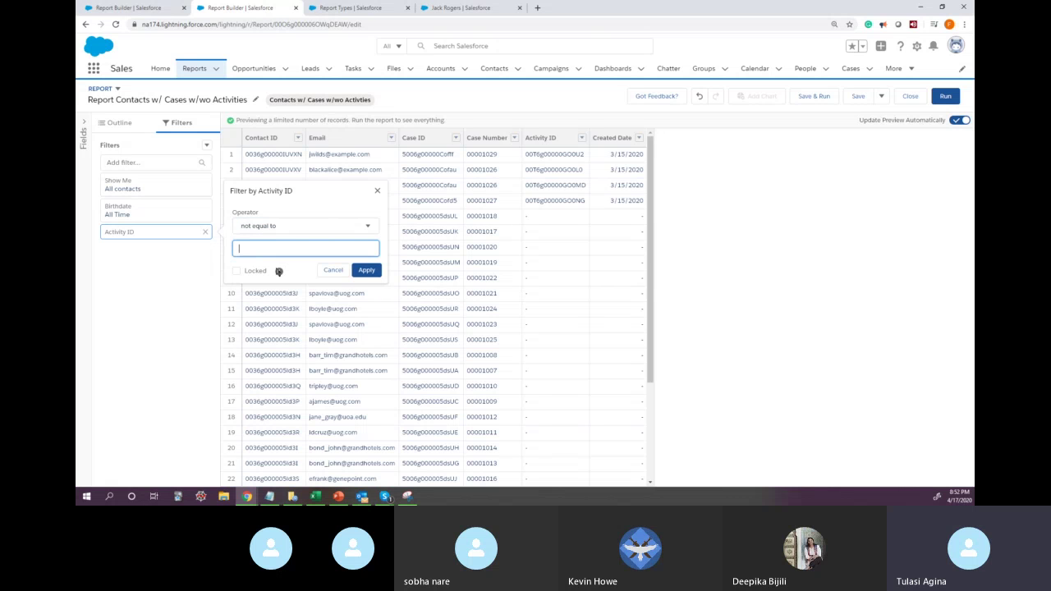
pyautogui.click(367, 272)
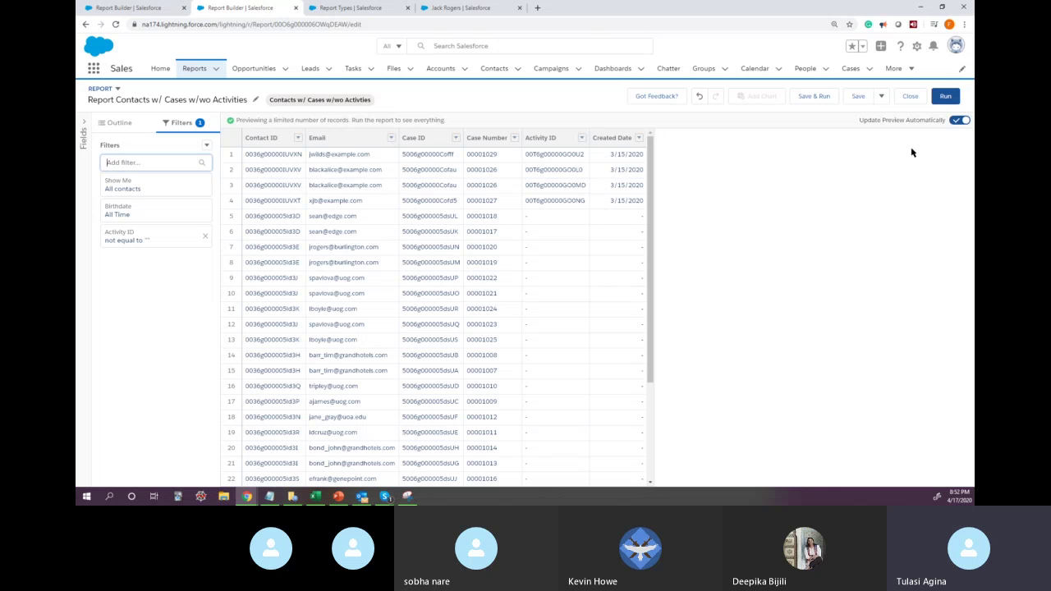
# Refresh the preview of the contacts with cases report and close the report
pyautogui.click(961, 119)
pyautogui.click(960, 120)
pyautogui.click(108, 128)
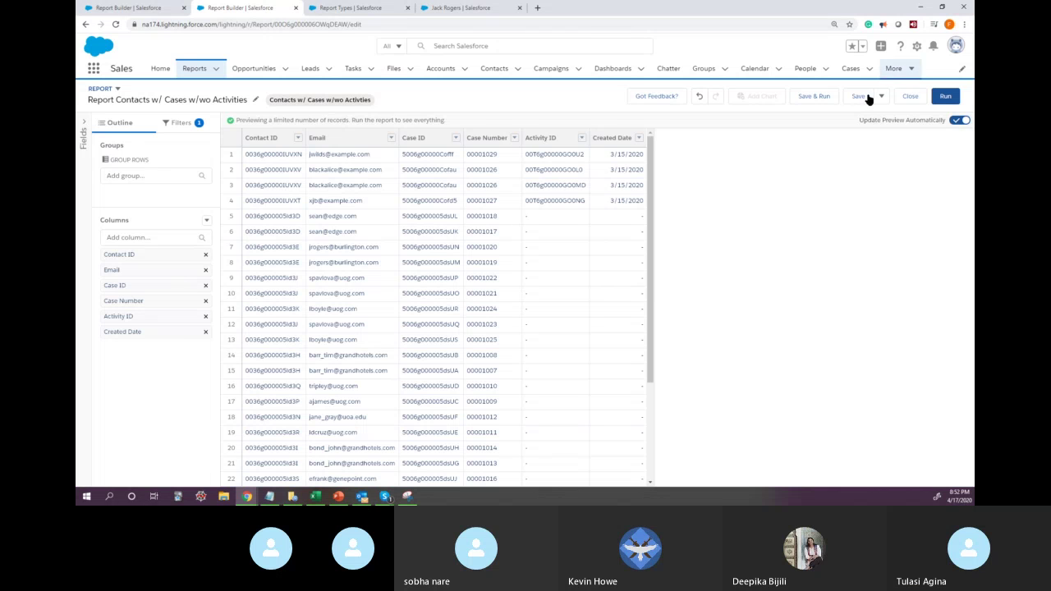
pyautogui.click(945, 99)
pyautogui.click(909, 98)
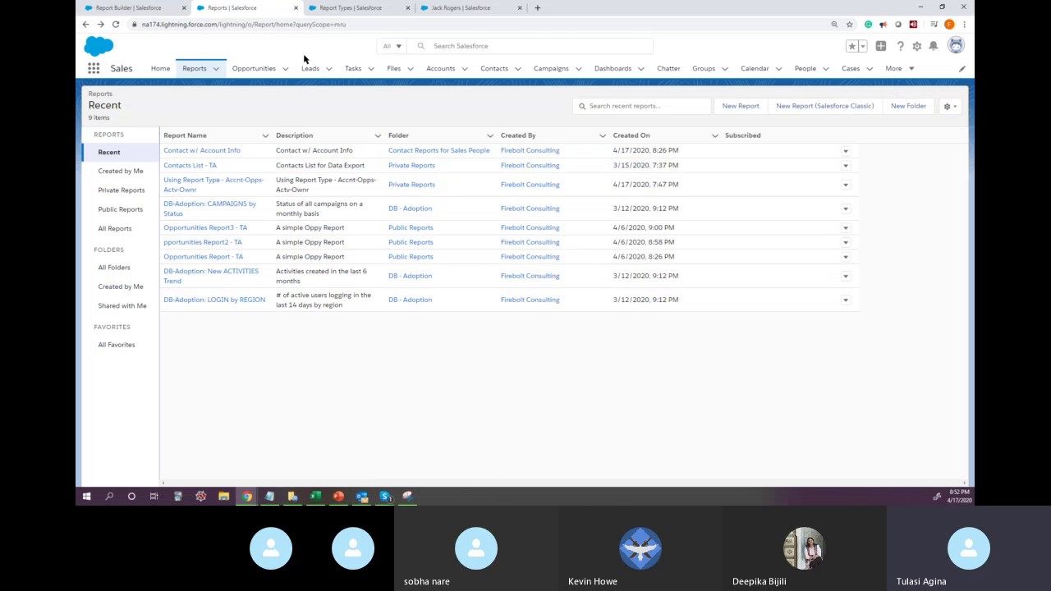
# Close the extra Reports browser tab and go to the recent reports list in the remaining report builder tab
pyautogui.click(296, 7)
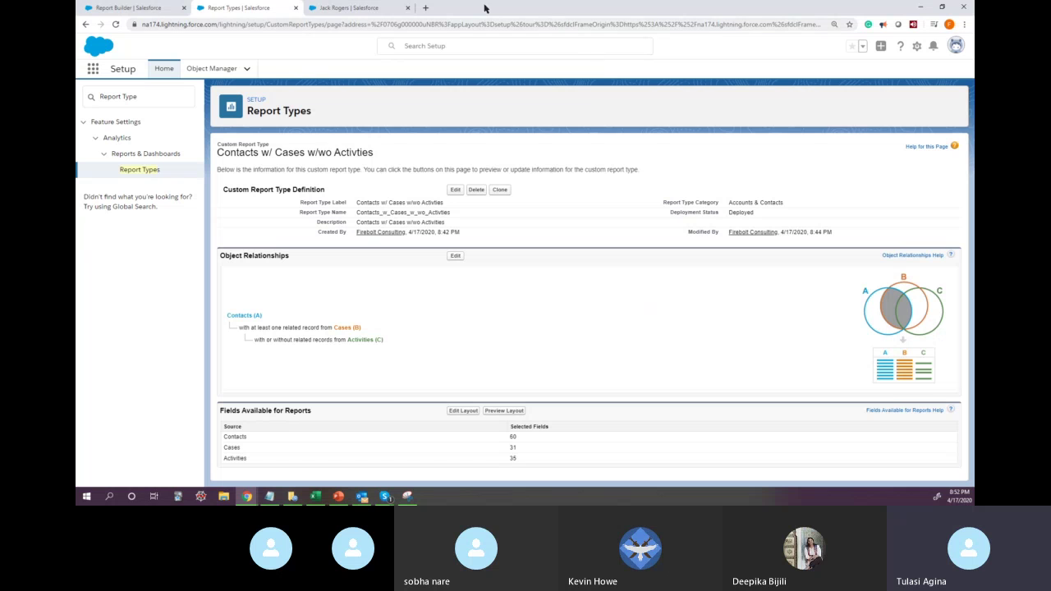
pyautogui.click(343, 8)
pyautogui.click(229, 9)
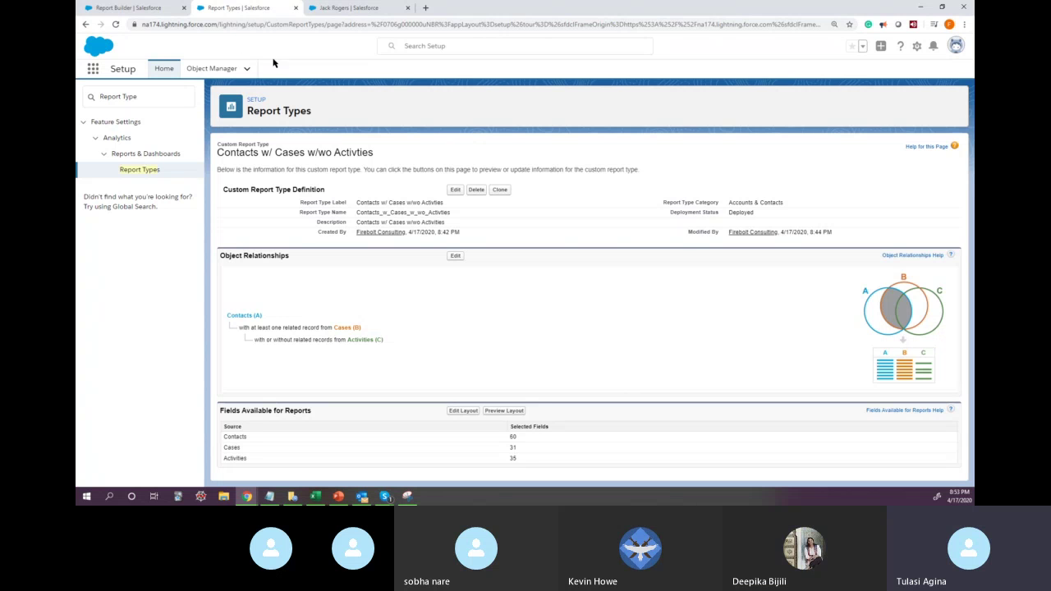
pyautogui.click(150, 9)
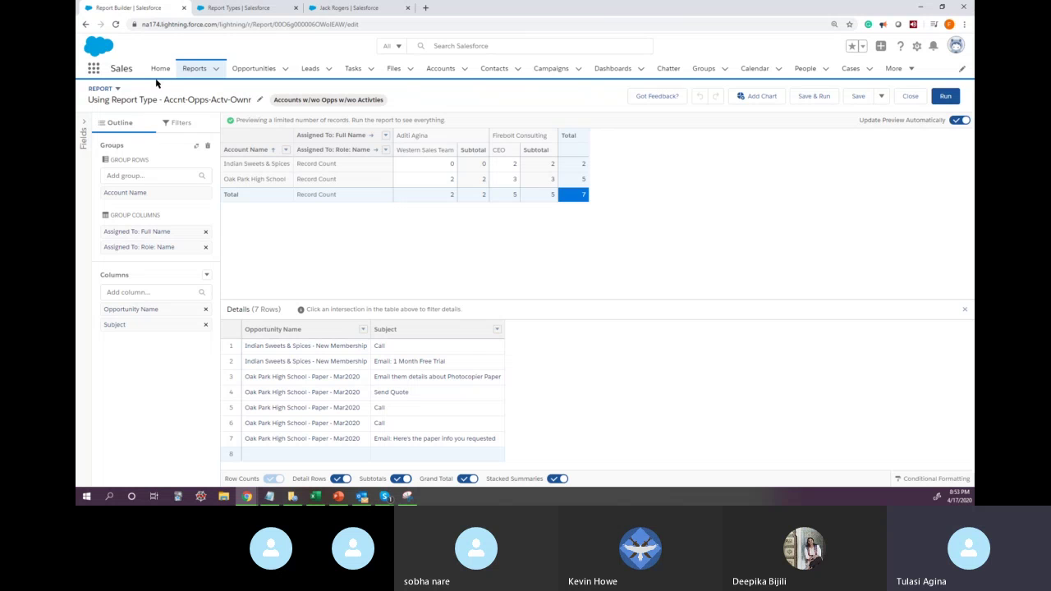
pyautogui.click(195, 69)
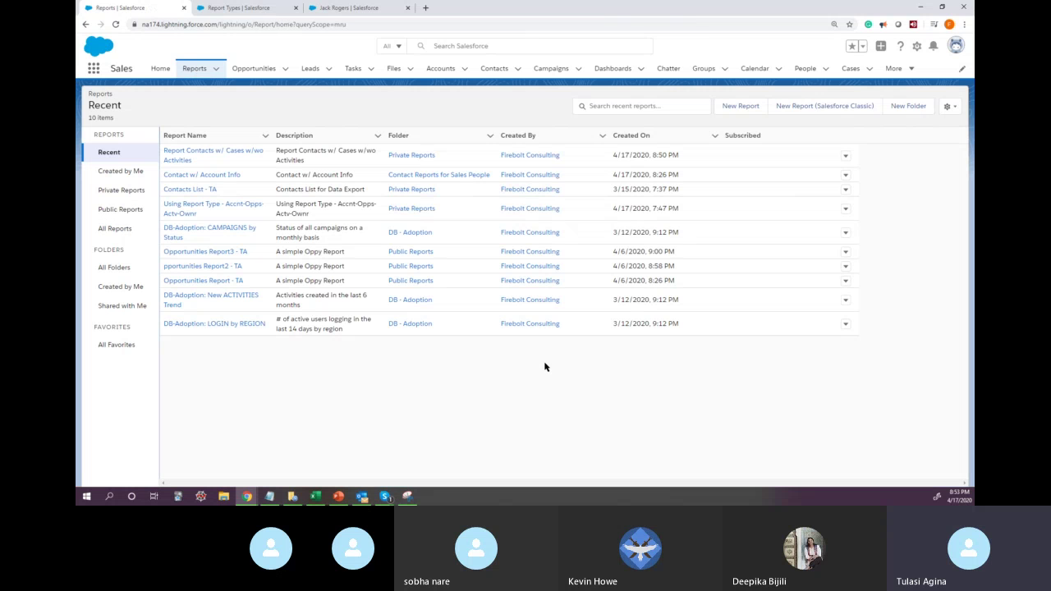
# View the Contacts List - TA report and the Today's Leads list, ending back at the recent reports
pyautogui.click(190, 190)
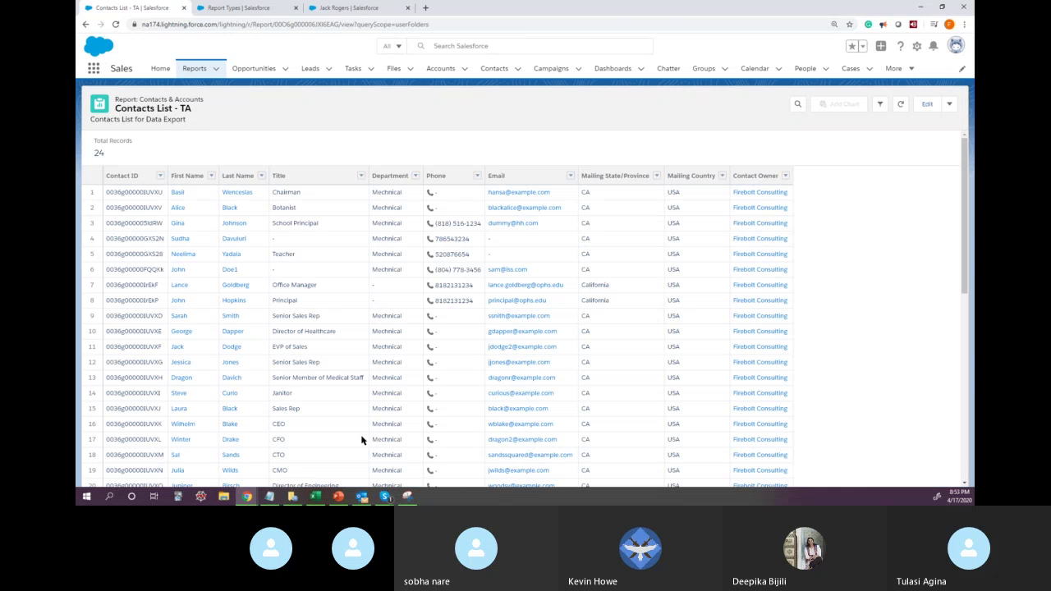
pyautogui.click(311, 71)
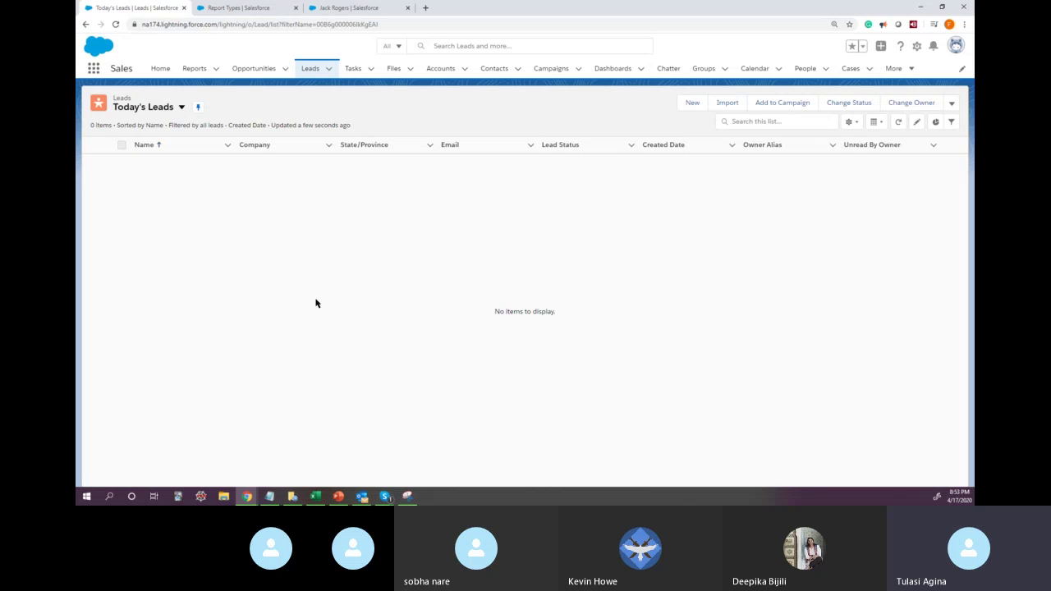
pyautogui.click(195, 71)
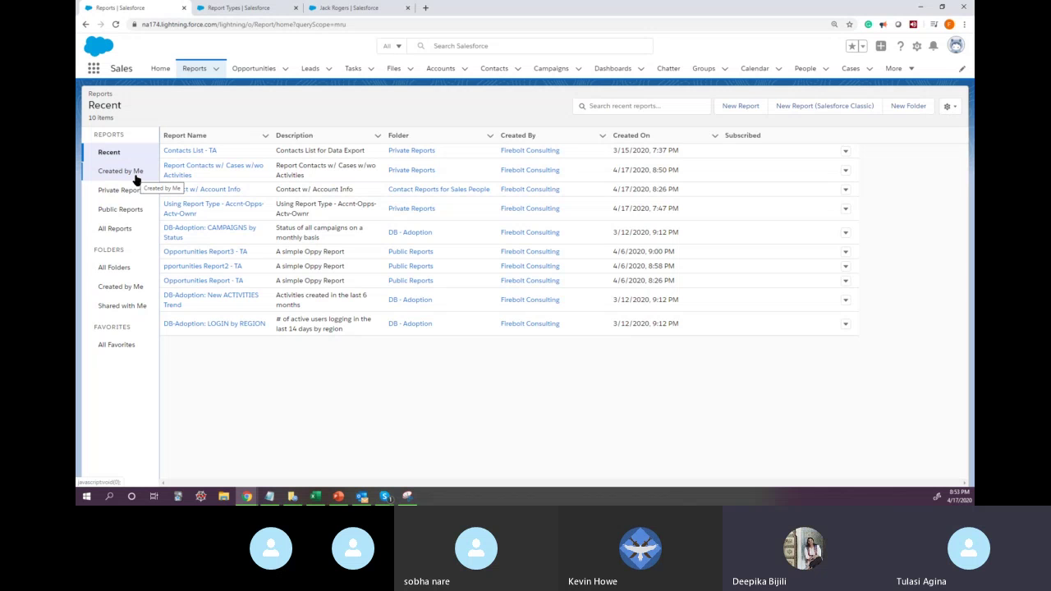
# Create a new report with the Leads report type from the Leads category
pyautogui.click(740, 107)
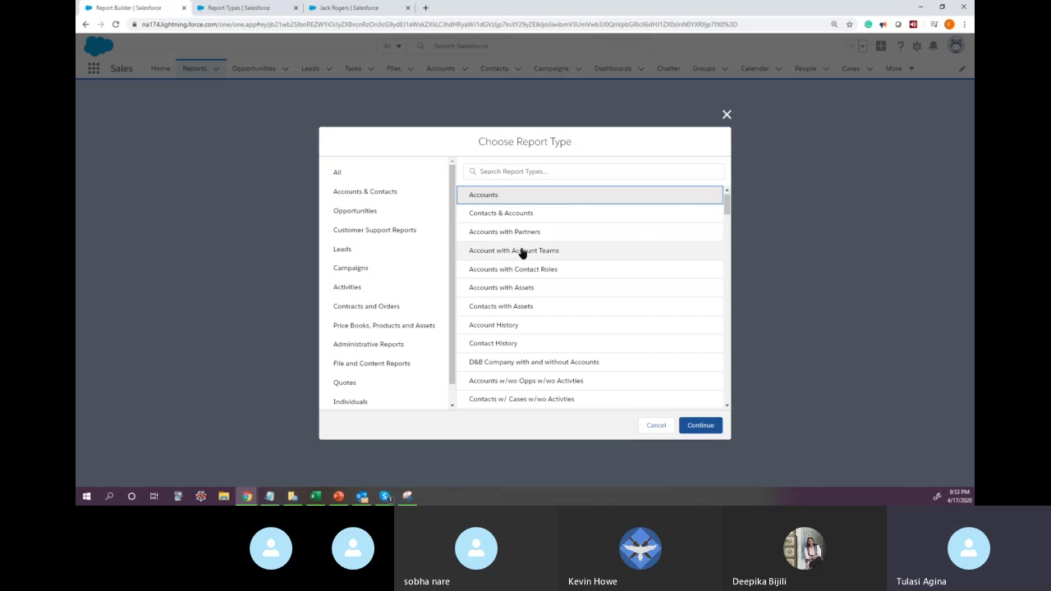
pyautogui.click(353, 249)
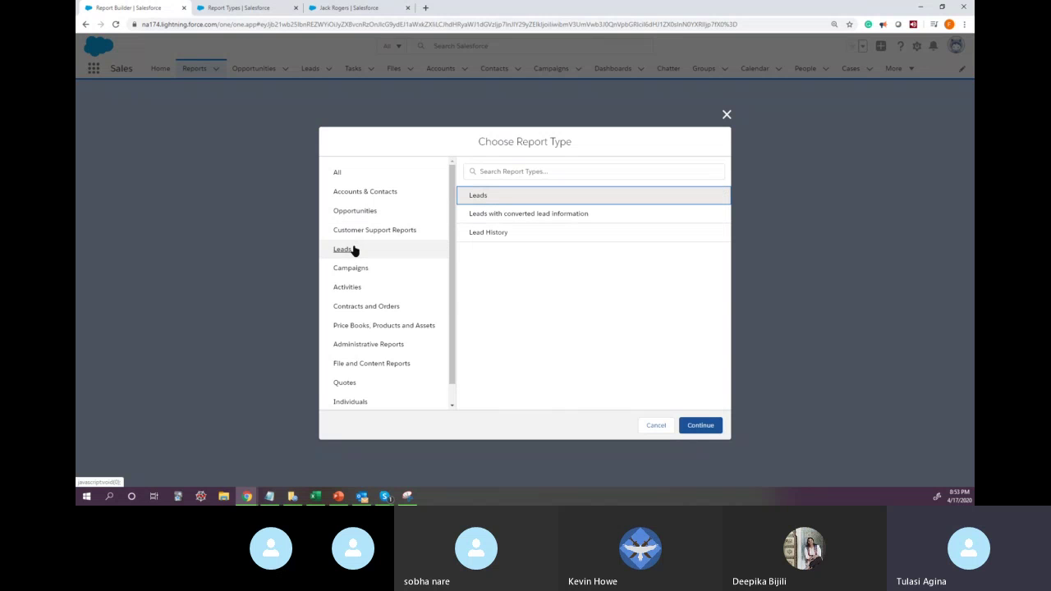
pyautogui.click(506, 197)
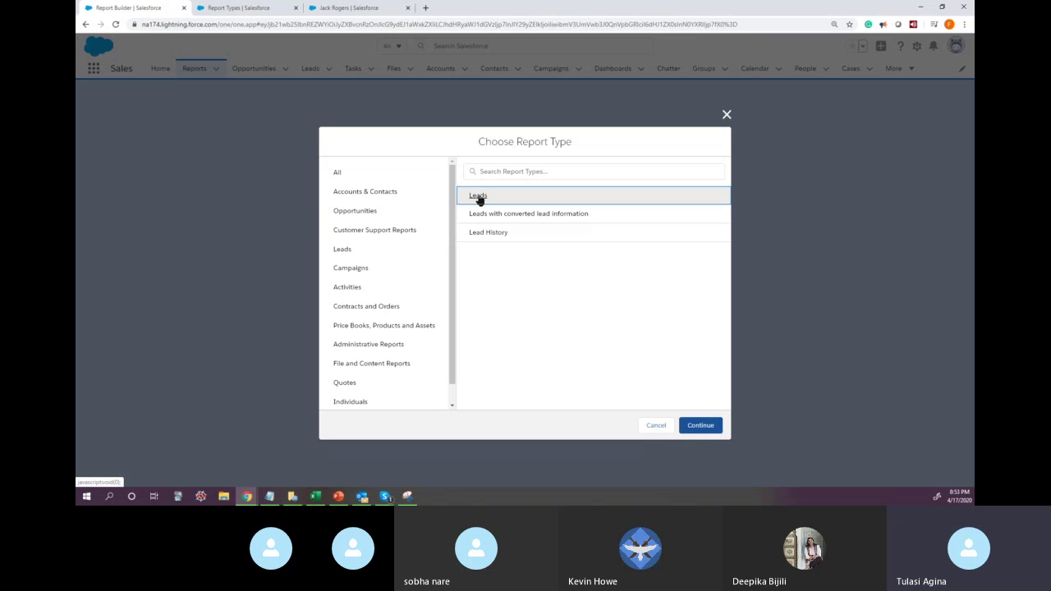
pyautogui.click(702, 427)
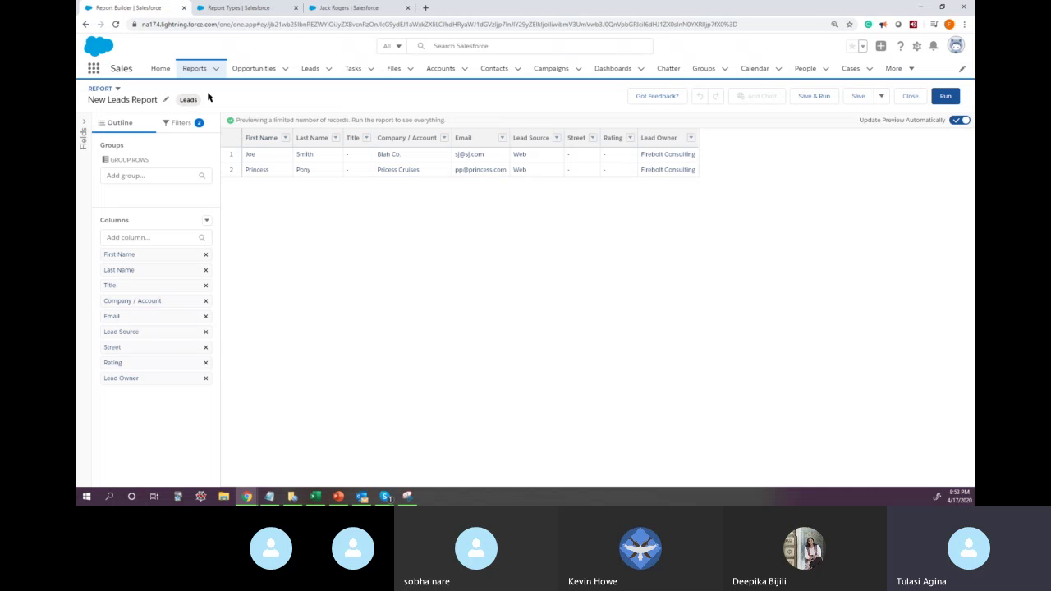
# Remove the Title, Company / Account, Lead Source, Street, Rating and Lead Owner columns from the new leads report
pyautogui.click(206, 285)
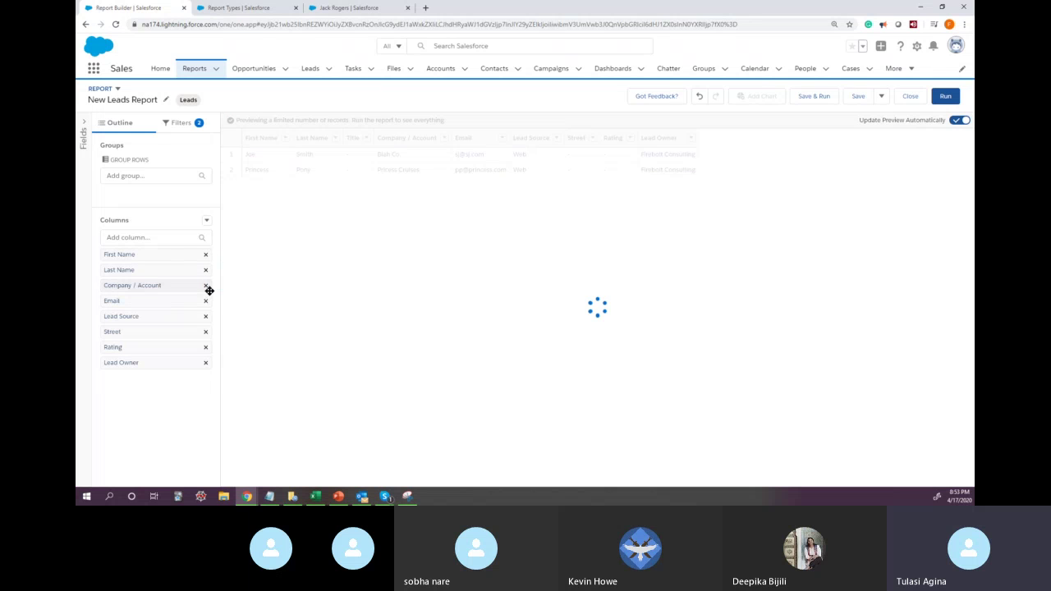
pyautogui.click(206, 285)
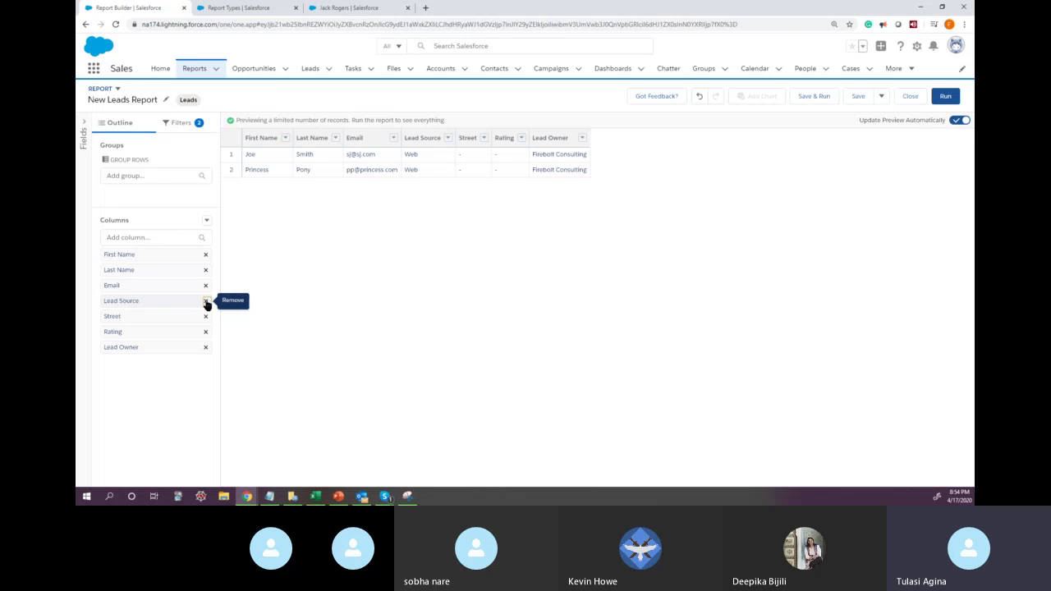
pyautogui.click(206, 301)
pyautogui.click(206, 301)
pyautogui.click(206, 301)
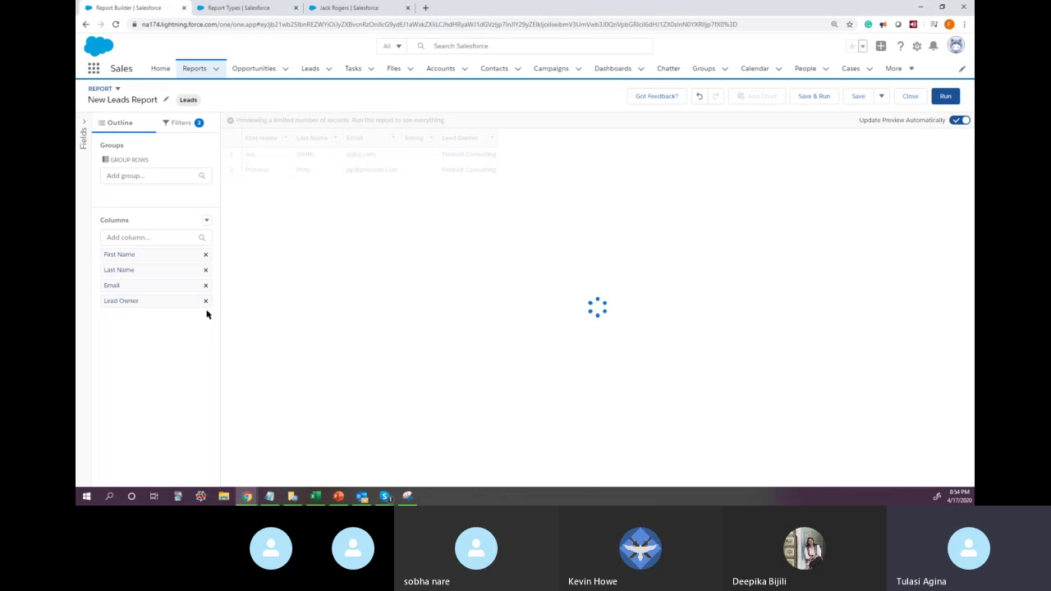
pyautogui.click(206, 301)
# Add the Lead Status column to the leads report
pyautogui.click(160, 237)
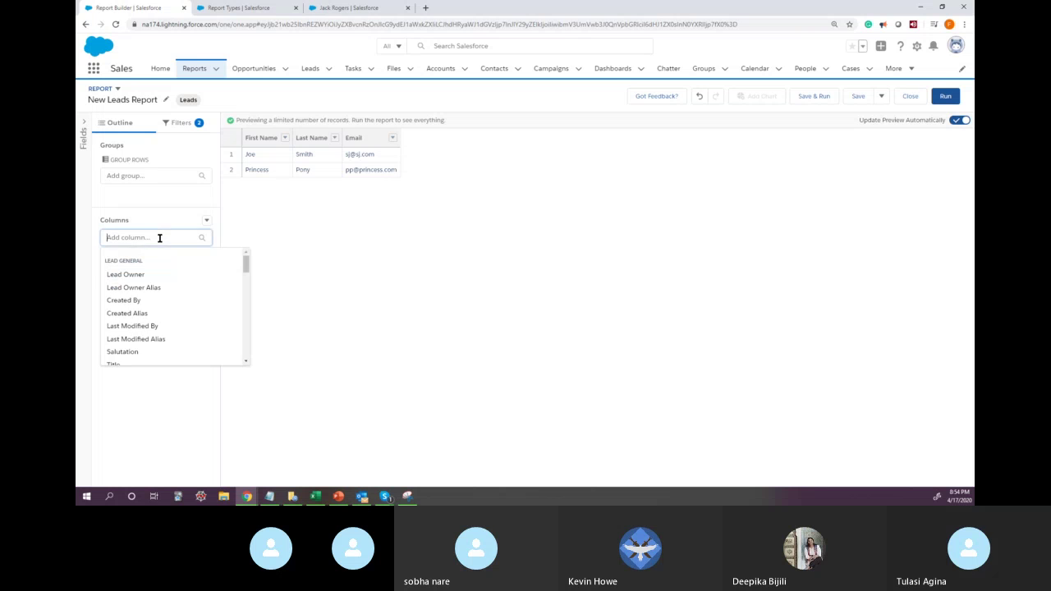
pyautogui.write('Status')
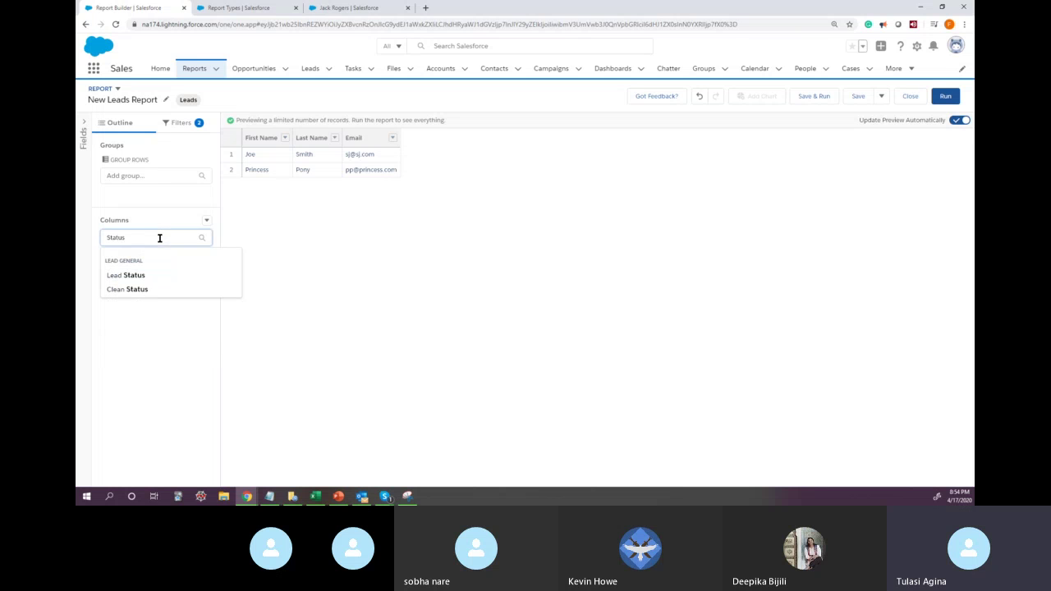
pyautogui.click(136, 276)
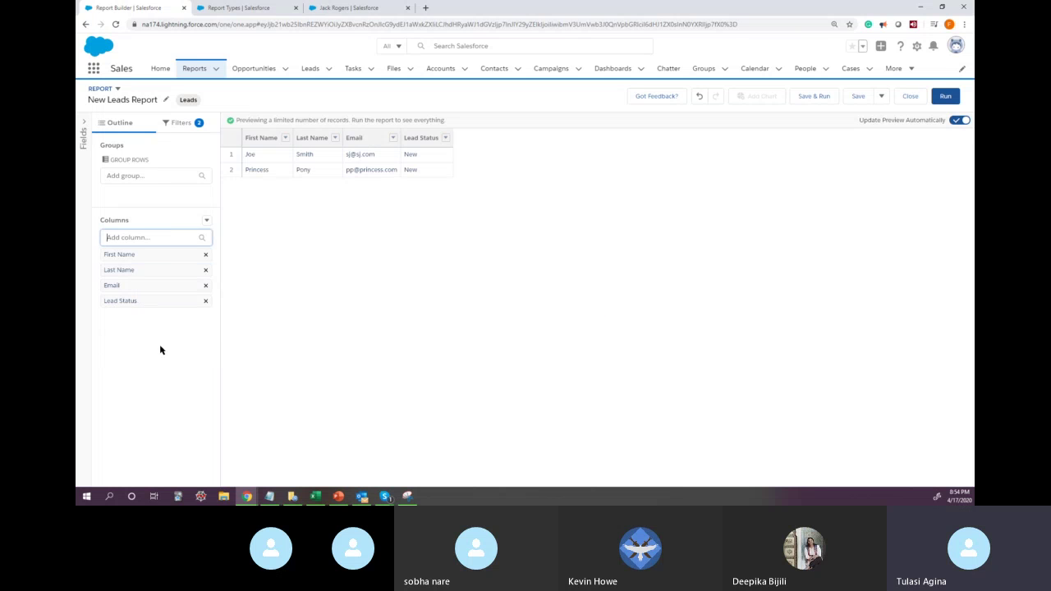
# Search the columns available to add for Date without adding one
pyautogui.click(148, 237)
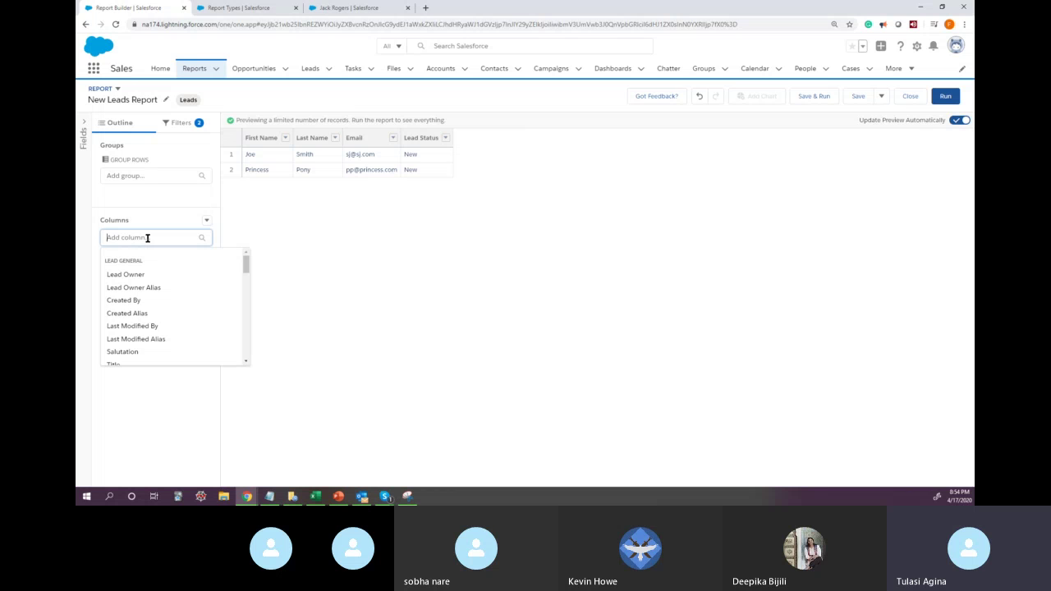
pyautogui.write('Date')
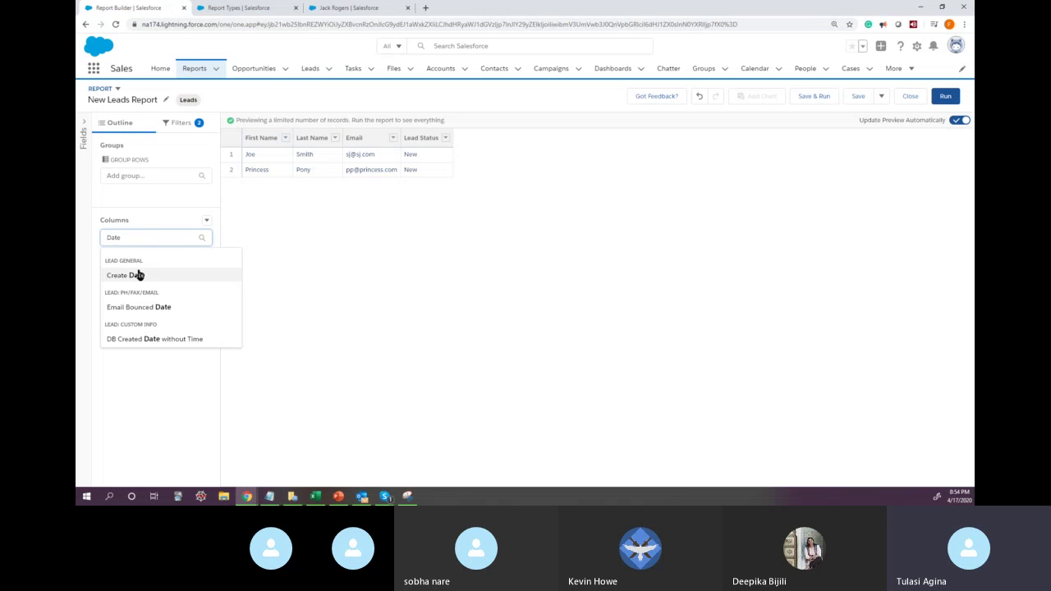
pyautogui.click(390, 257)
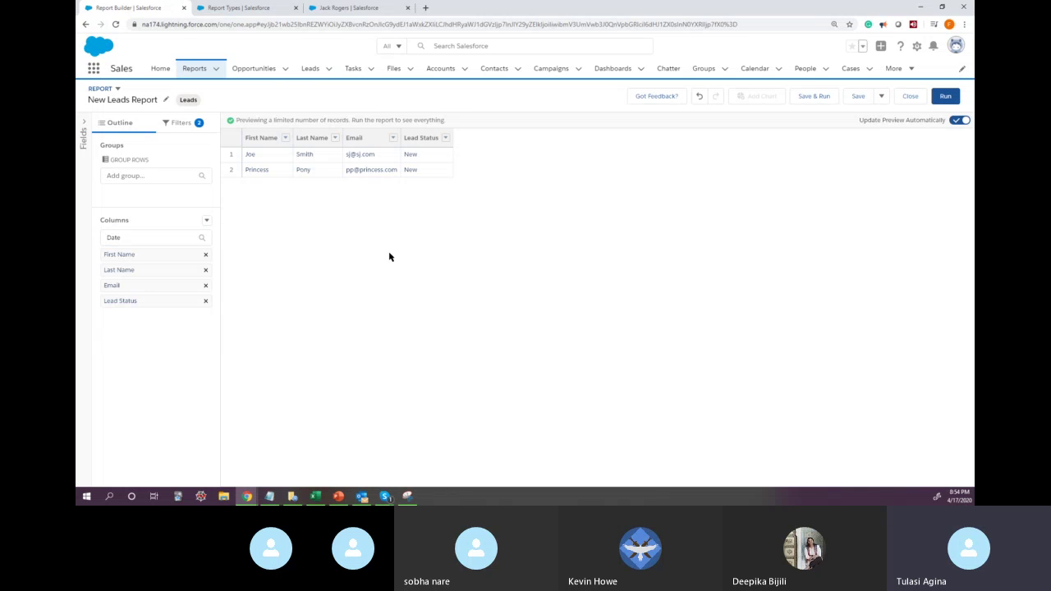
# Search the report's full field list for Lead, Update and Date fields
pyautogui.click(83, 134)
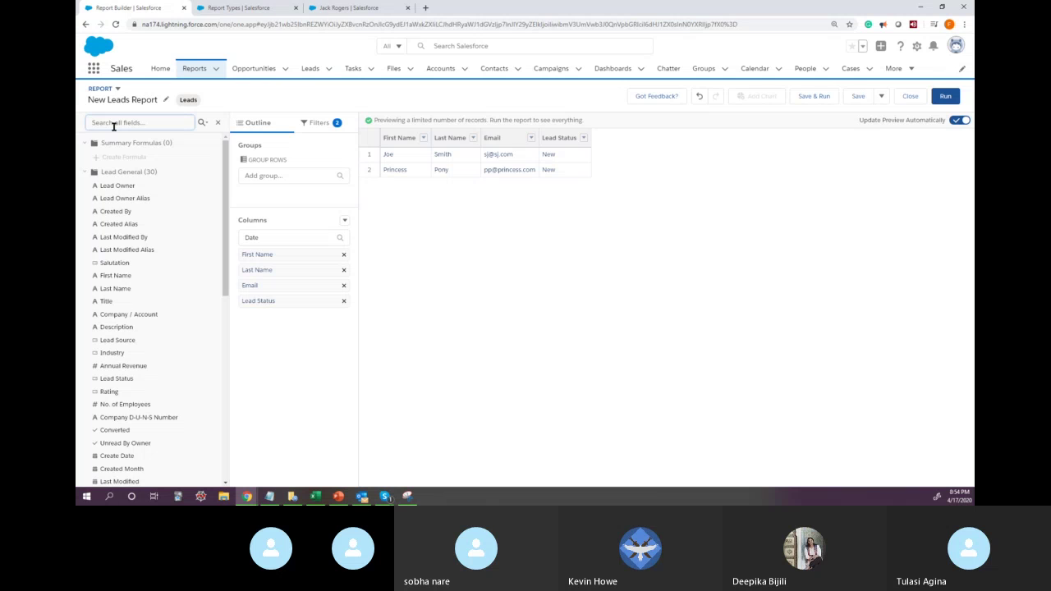
pyautogui.write('Lead')
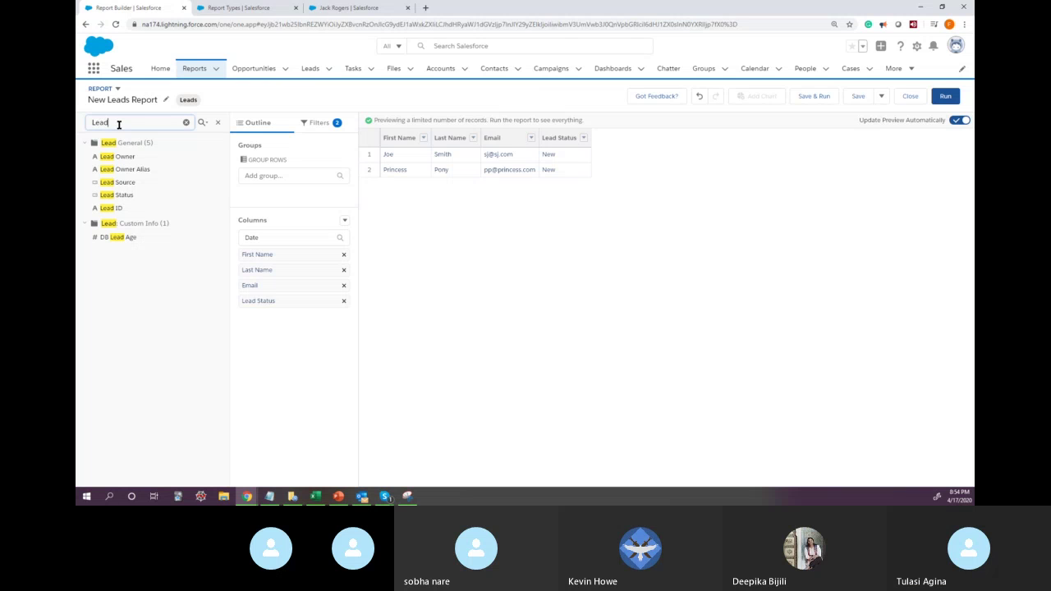
pyautogui.doubleClick(119, 125)
pyautogui.write('Update')
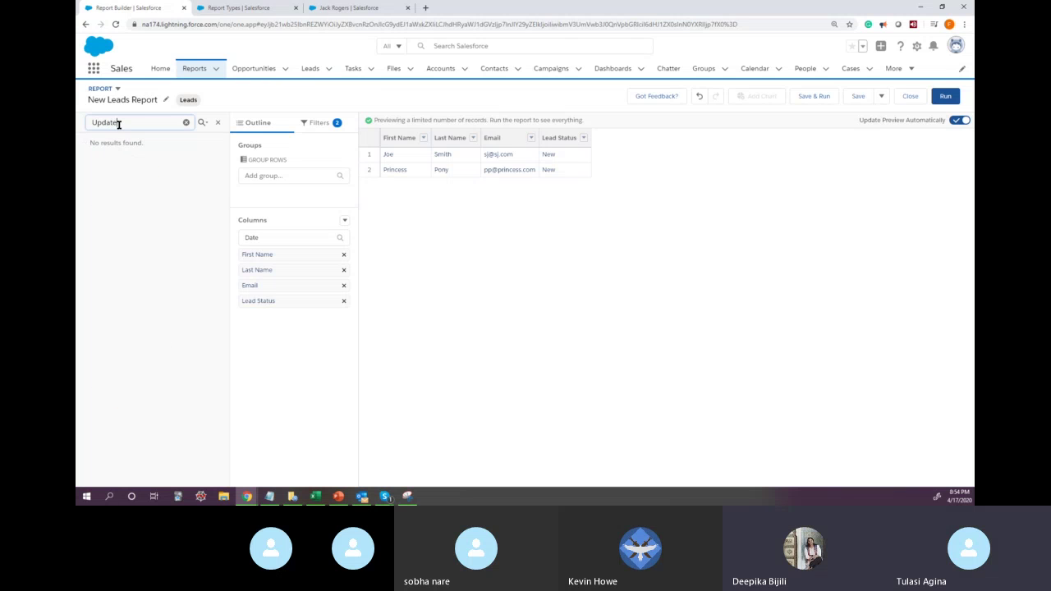
pyautogui.doubleClick(119, 125)
pyautogui.write('Date')
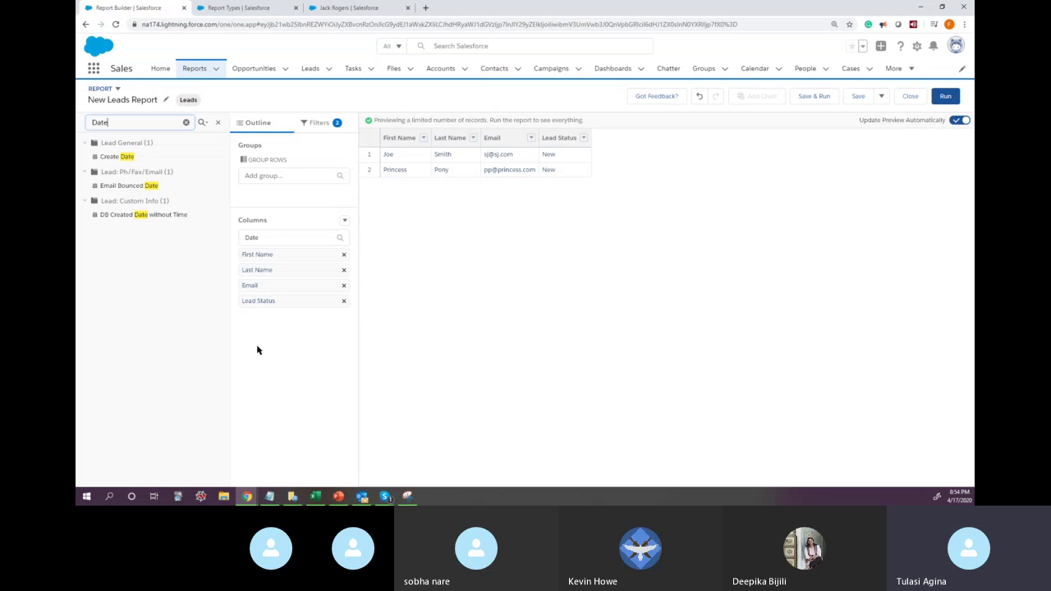
pyautogui.click(288, 323)
pyautogui.click(319, 123)
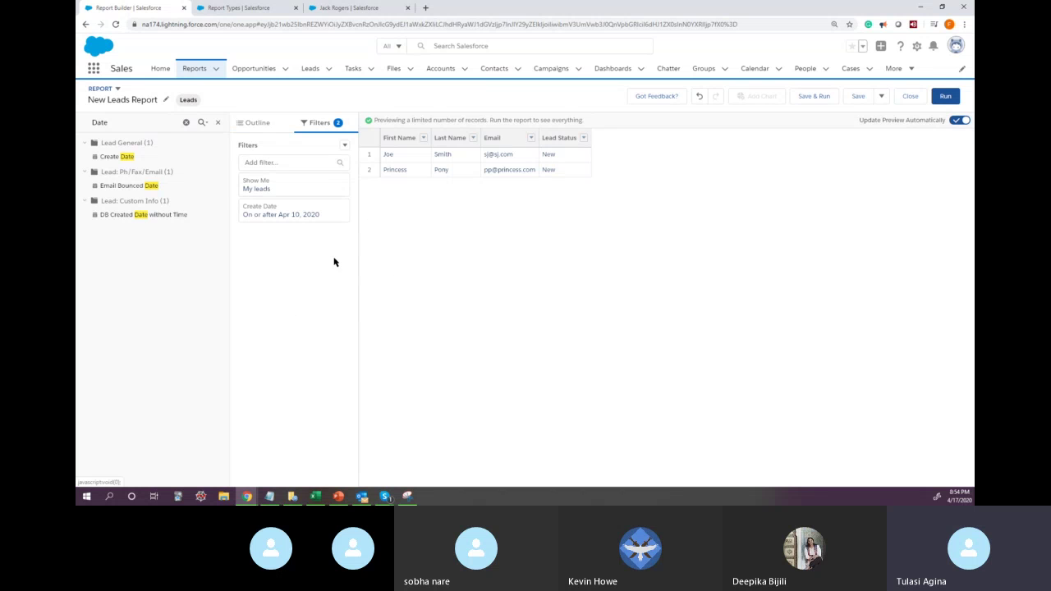
pyautogui.click(264, 188)
pyautogui.click(395, 190)
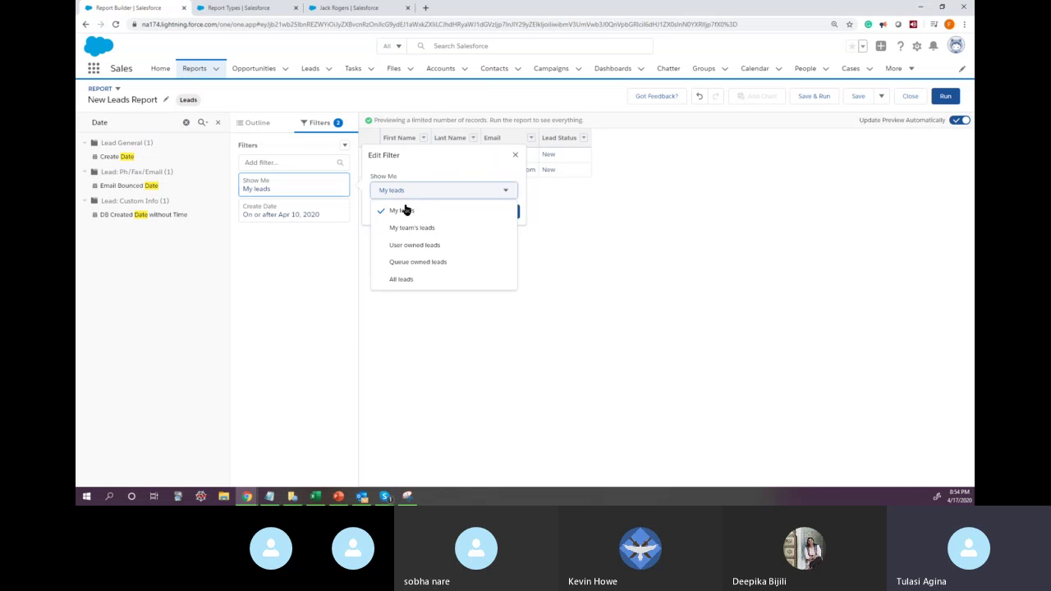
pyautogui.click(412, 280)
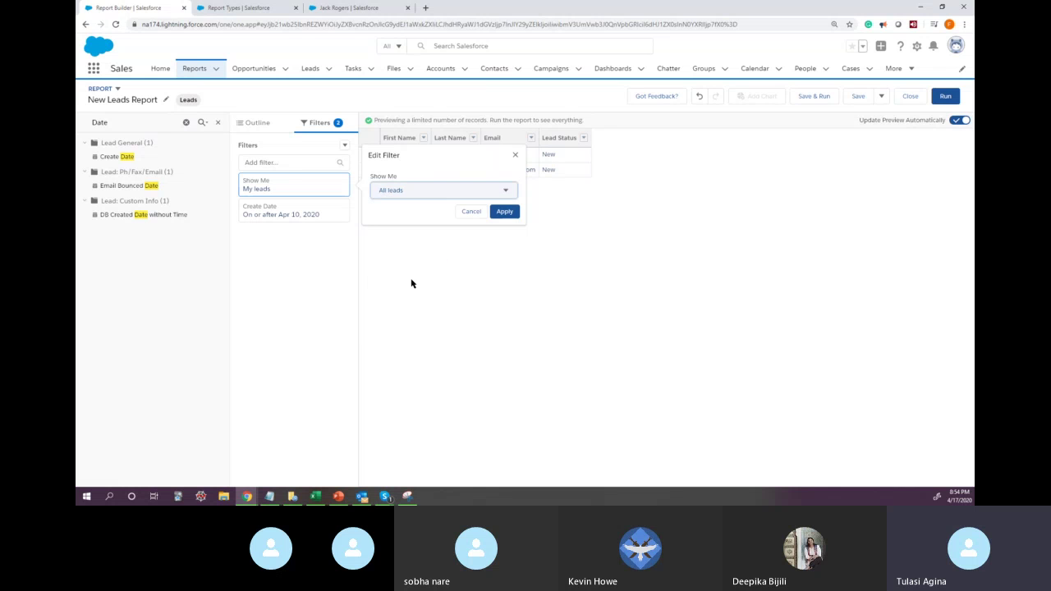
# Set the Create Date filter's range to All Time and apply it to the leads report
pyautogui.click(317, 215)
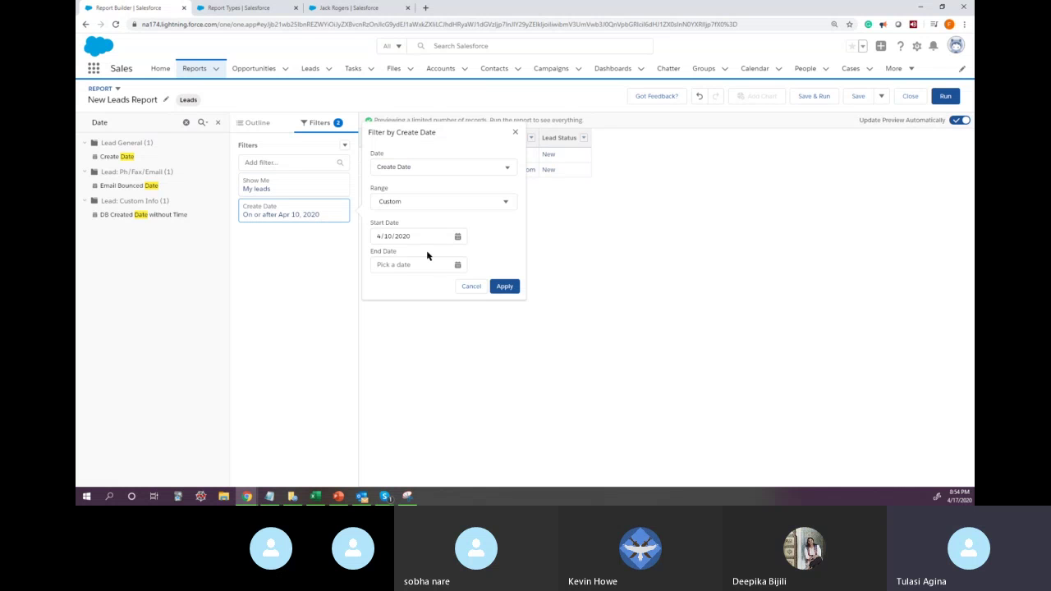
pyautogui.click(414, 203)
pyautogui.click(420, 221)
pyautogui.click(504, 239)
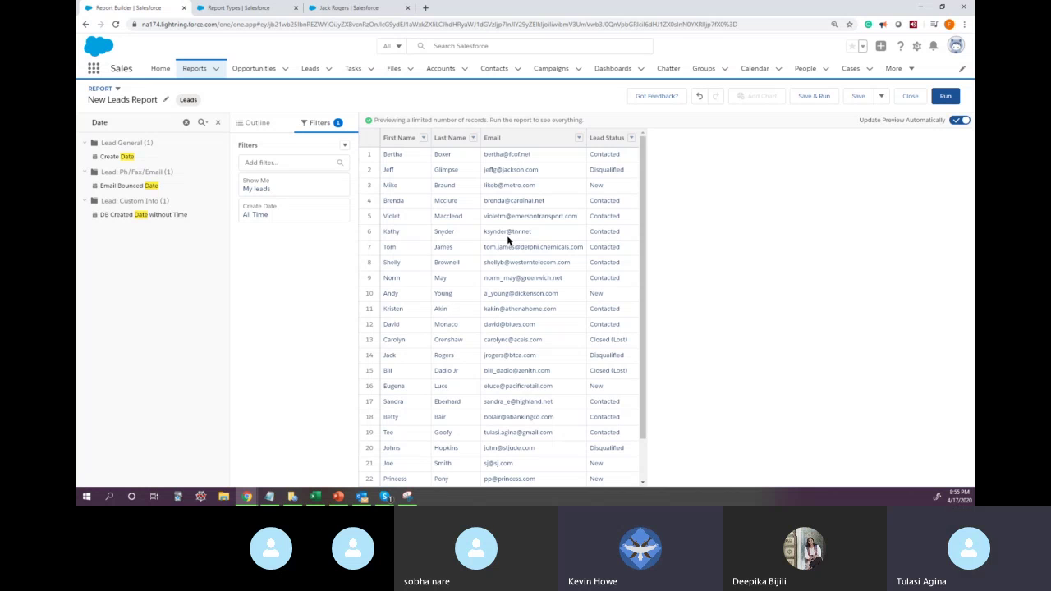
# Set the report's Show Me filter to All leads and apply it
pyautogui.click(284, 188)
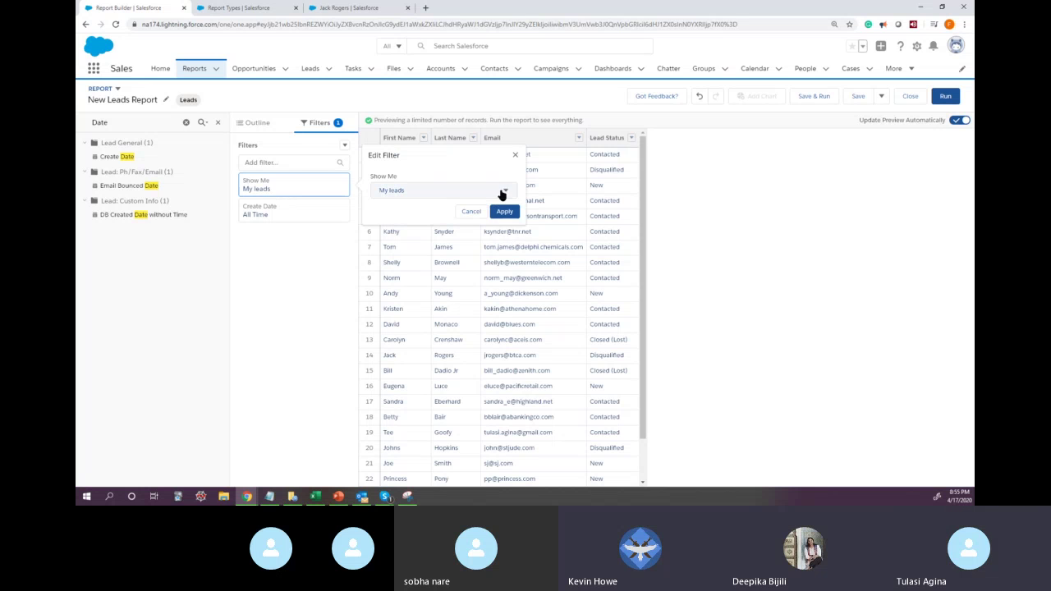
pyautogui.click(495, 190)
pyautogui.click(403, 279)
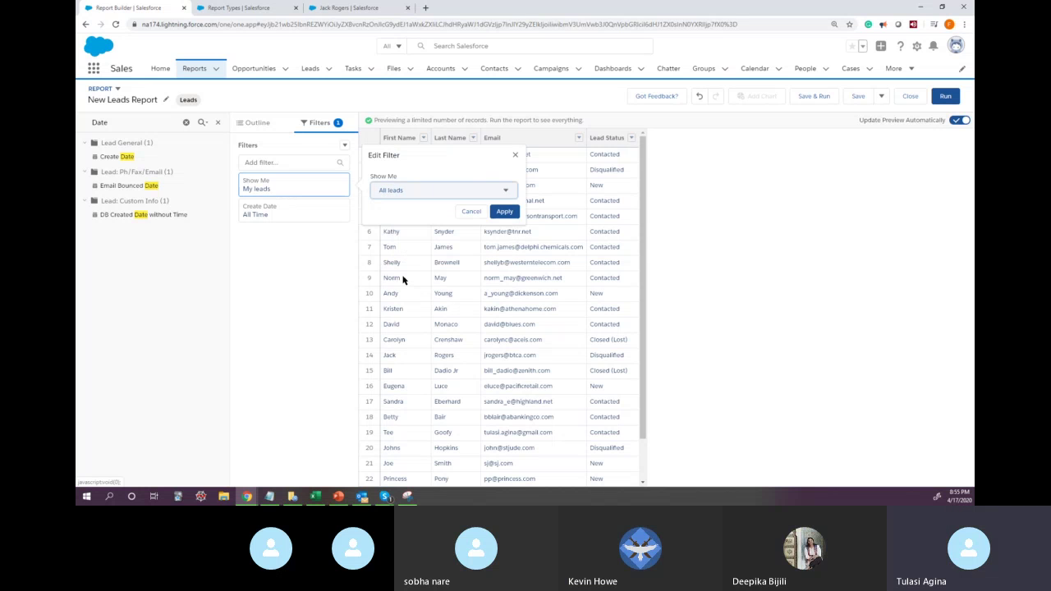
pyautogui.click(504, 212)
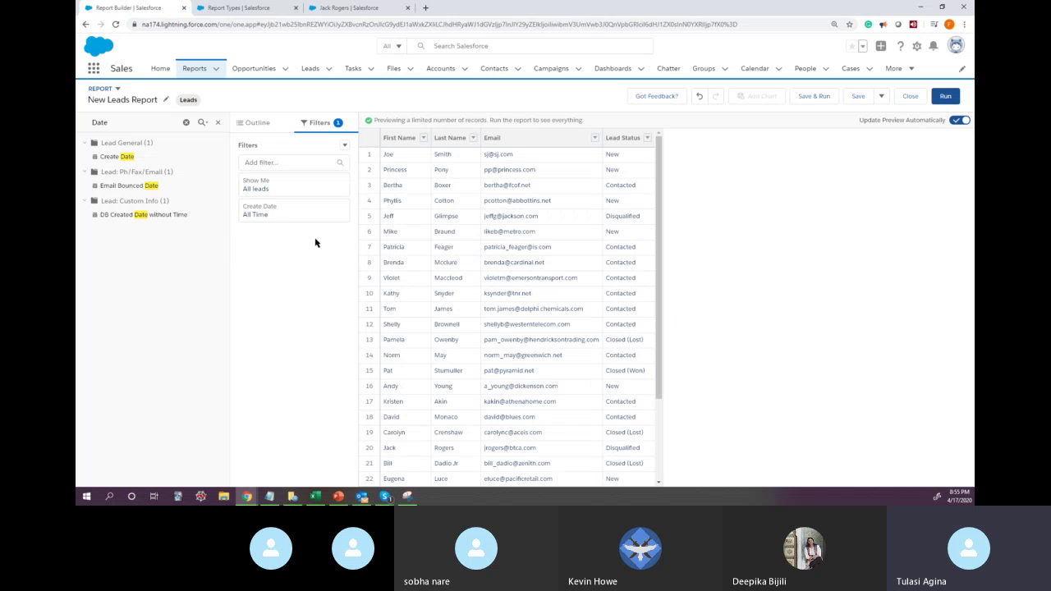
# Hide the report's full field list and review its filters and outline
pyautogui.click(254, 124)
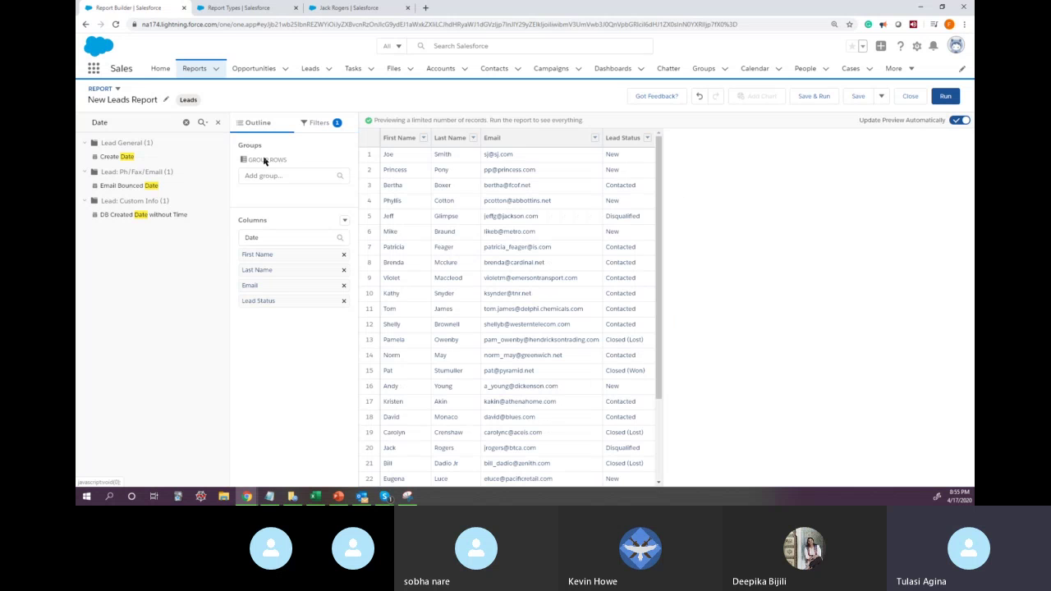
pyautogui.click(217, 125)
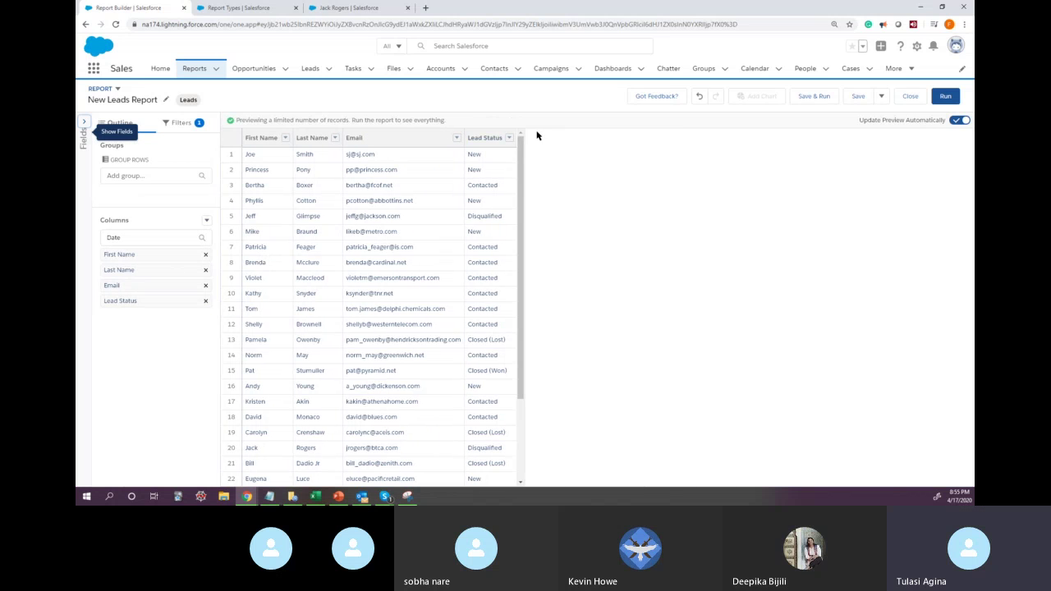
pyautogui.click(193, 130)
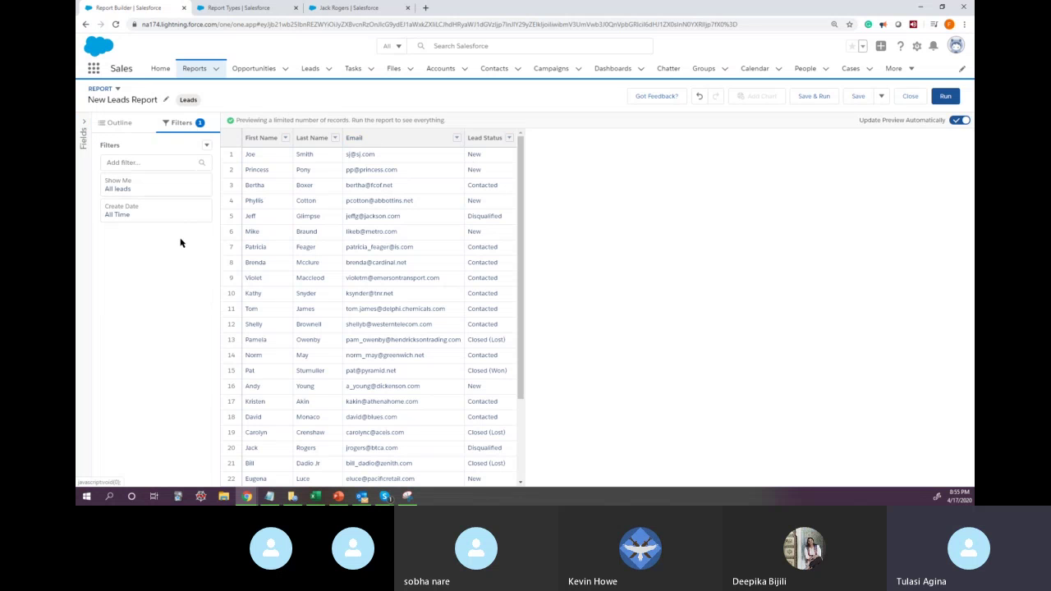
pyautogui.click(127, 122)
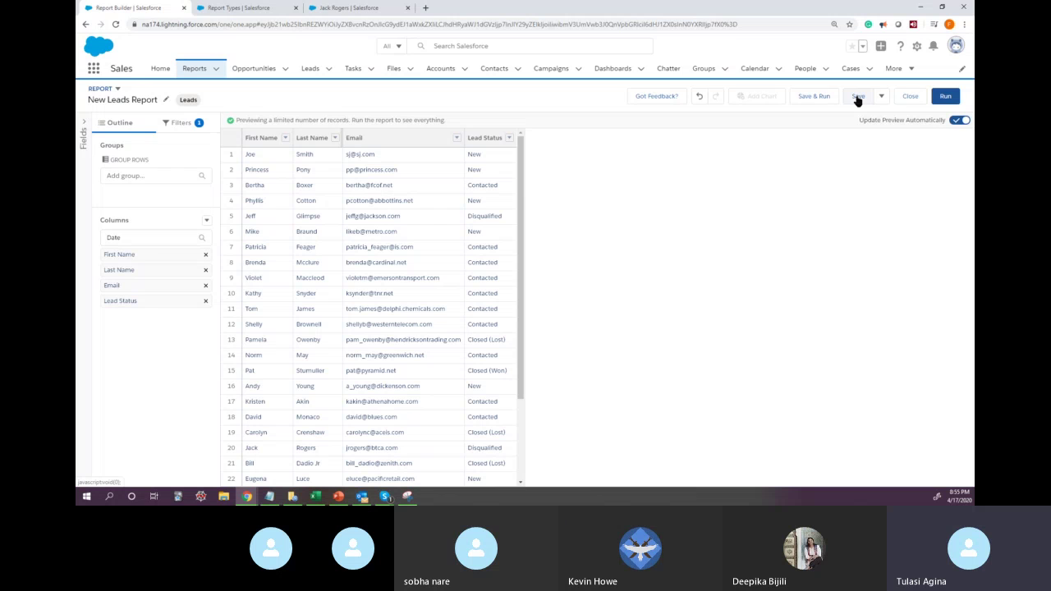
# Start saving the report under the name Lead Status Trending Report TA, leaving its unique name to be generated automatically
pyautogui.click(858, 96)
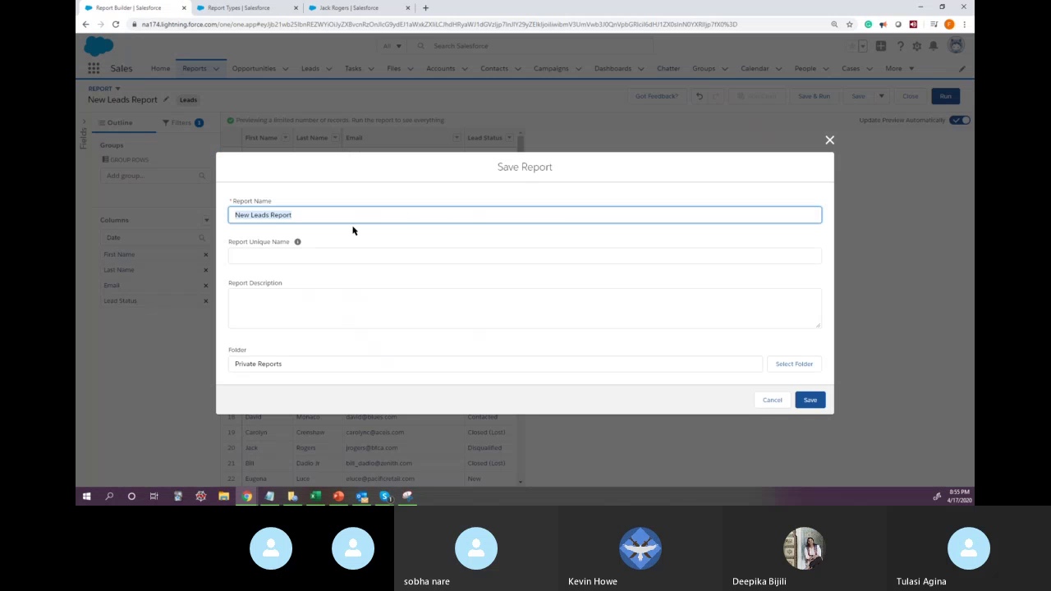
pyautogui.write('Le')
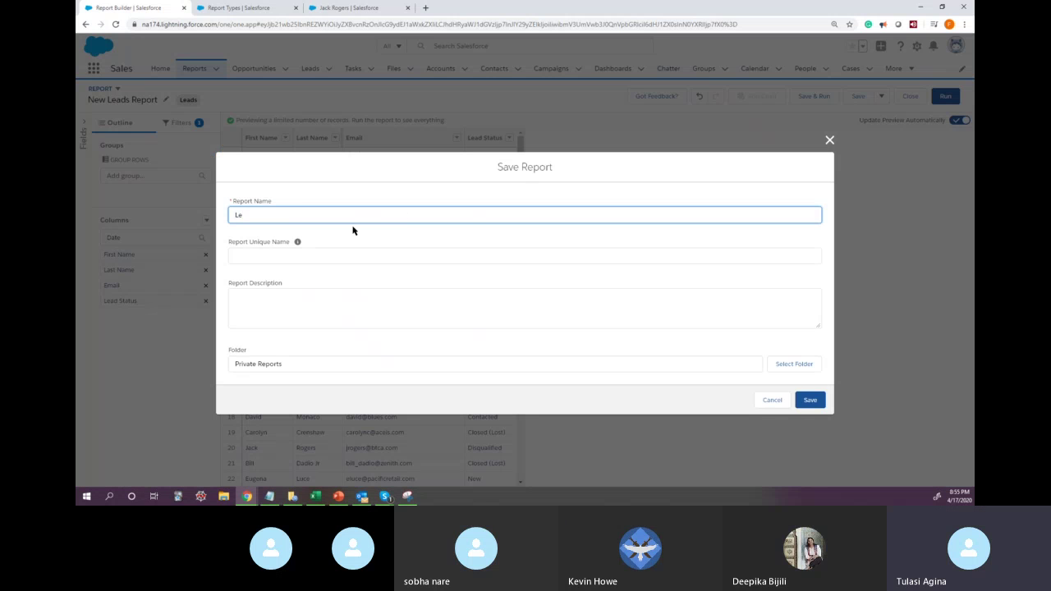
pyautogui.write('ad TrendinStatus')
pyautogui.press('End')
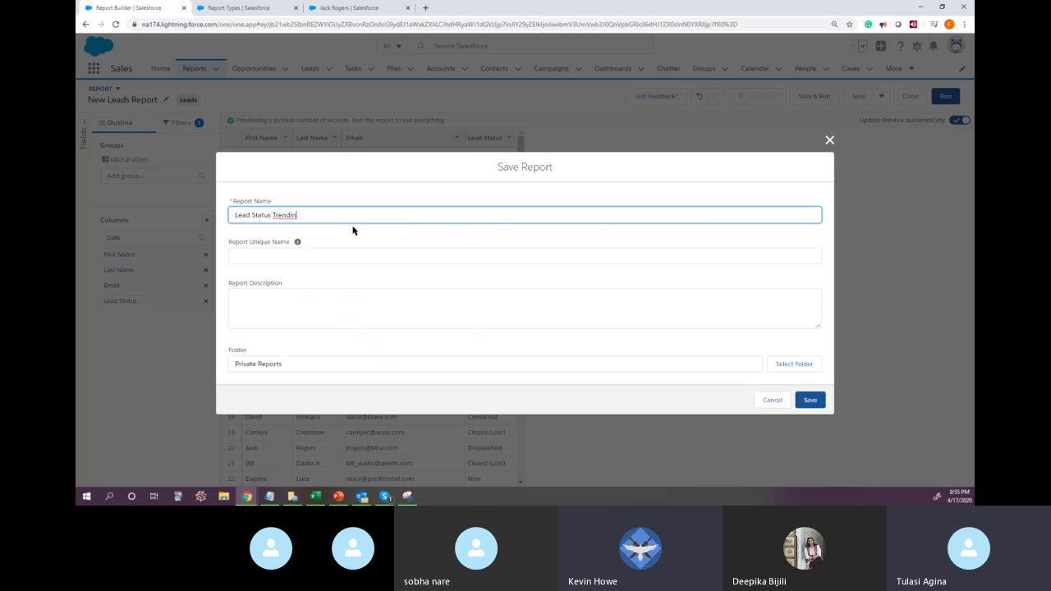
pyautogui.write('g R')
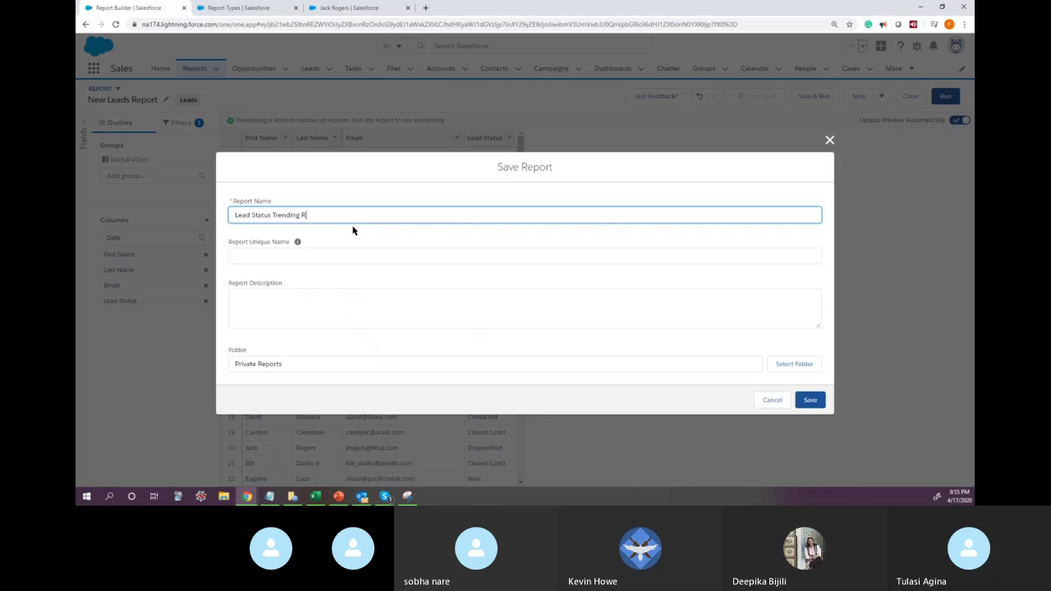
pyautogui.write('pe TA')
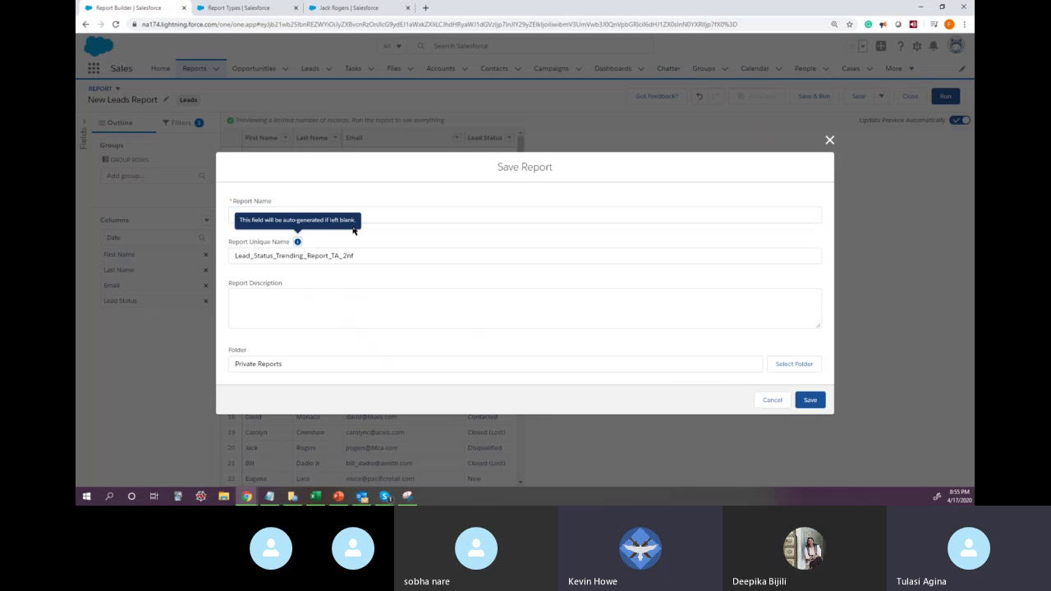
pyautogui.press('Tab')
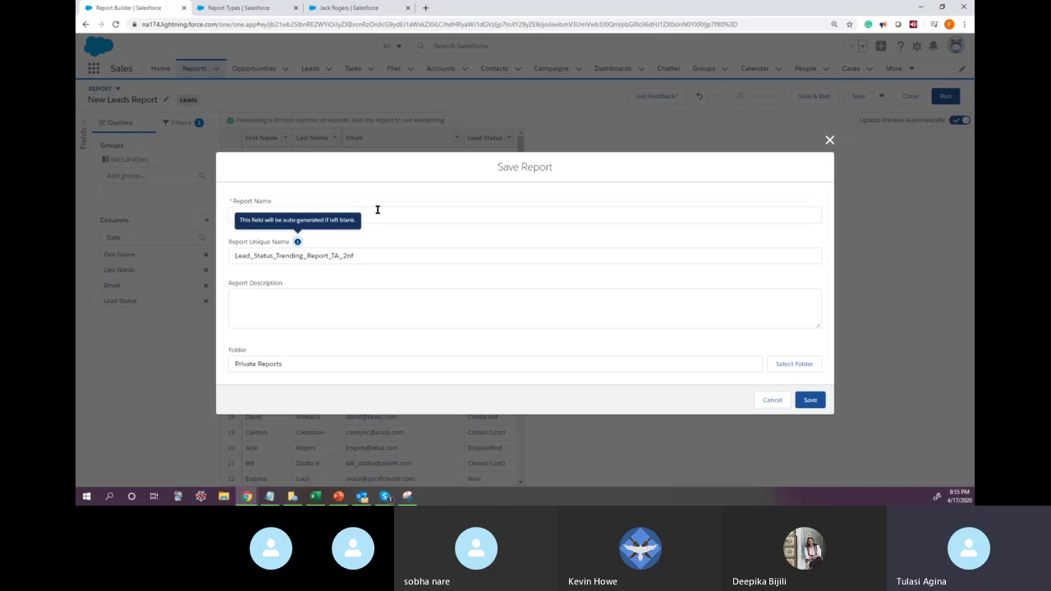
# Copy the report name into the report description and save the report in the Private Reports folder
pyautogui.click(378, 212)
pyautogui.hotkey('ctrl', 'a')
pyautogui.hotkey('ctrl', 'c')
pyautogui.click(265, 308)
pyautogui.hotkey('ctrl', 'v')
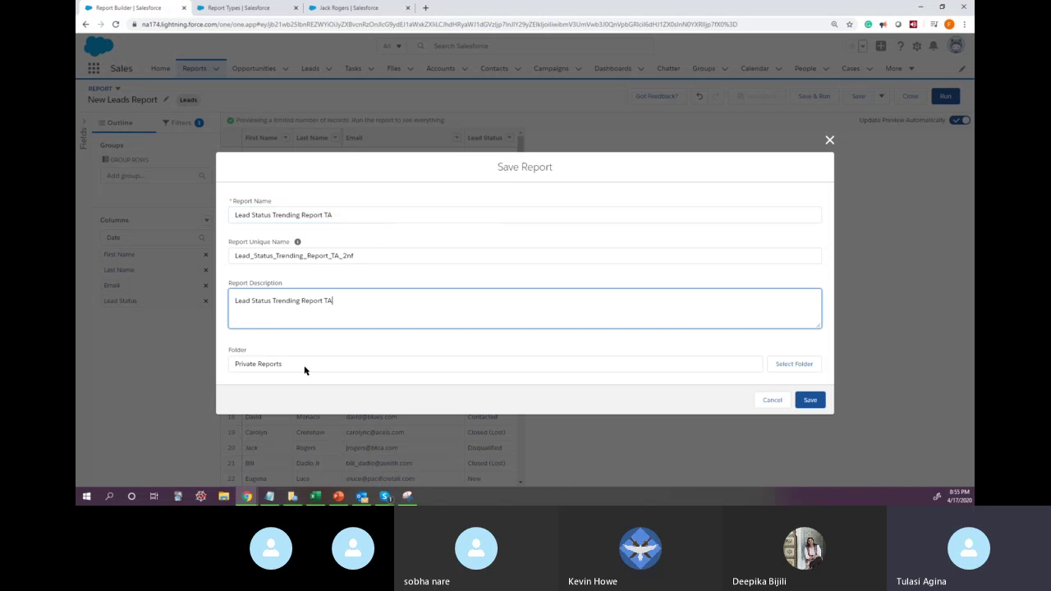
pyautogui.click(817, 400)
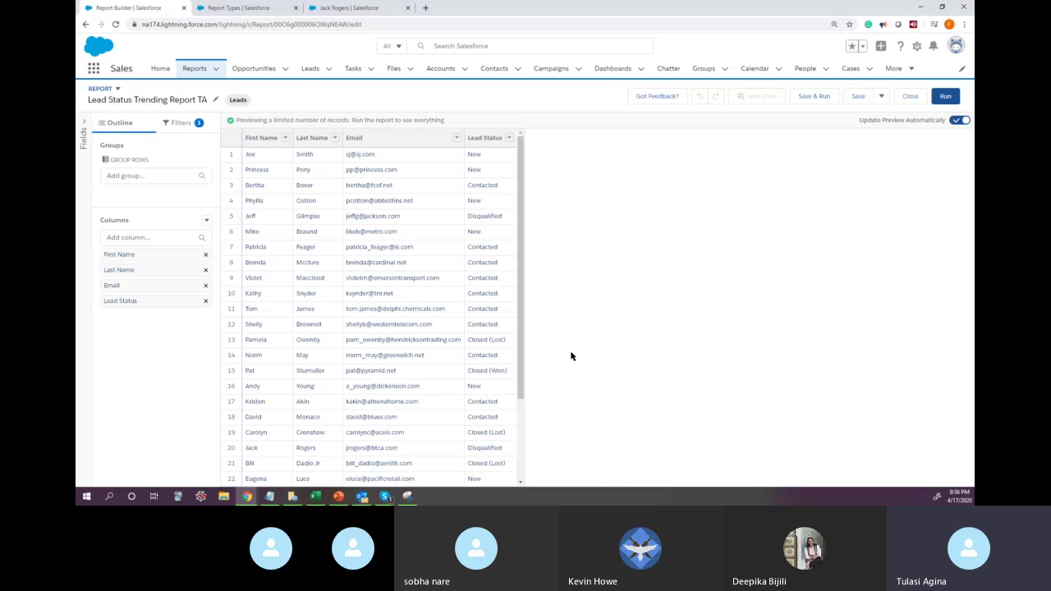
# Switch the leads list to All Open Leads in the contact record's browser tab and open a lead record from it
pyautogui.moveTo(248, 218); pyautogui.dragTo(501, 214)
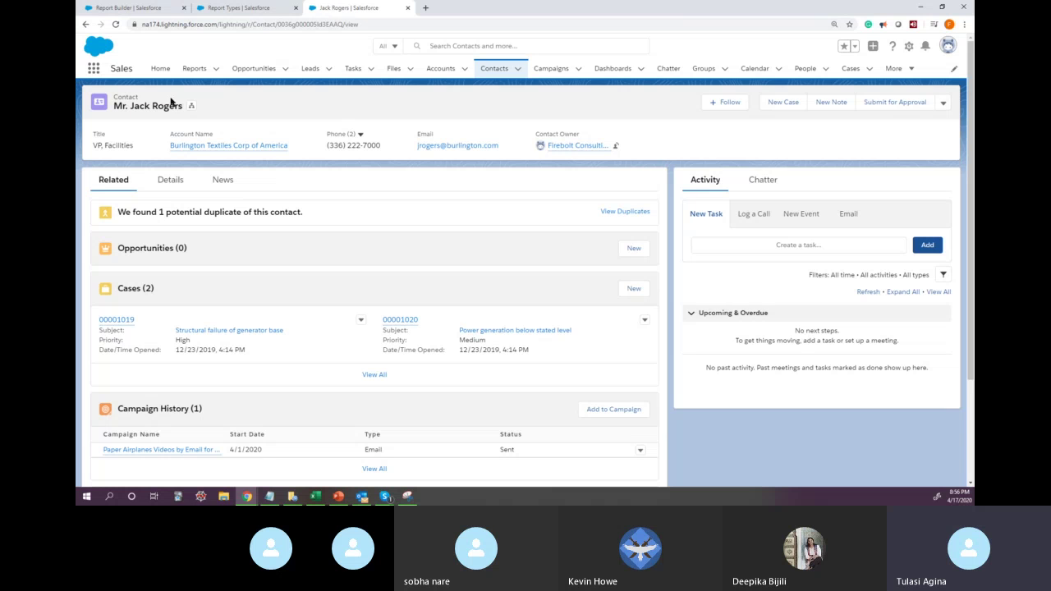
pyautogui.click(306, 69)
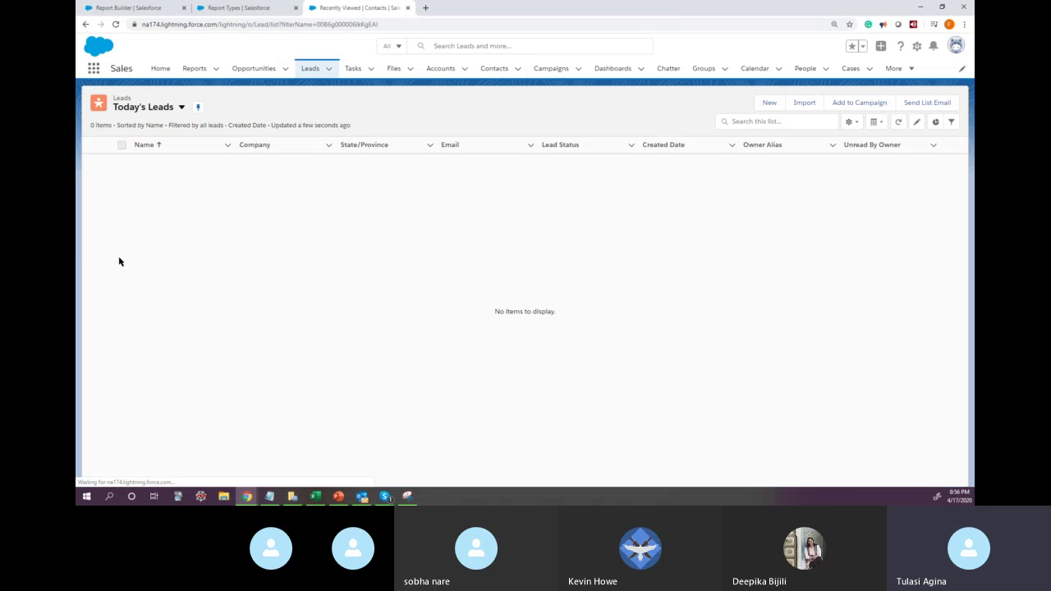
pyautogui.click(182, 108)
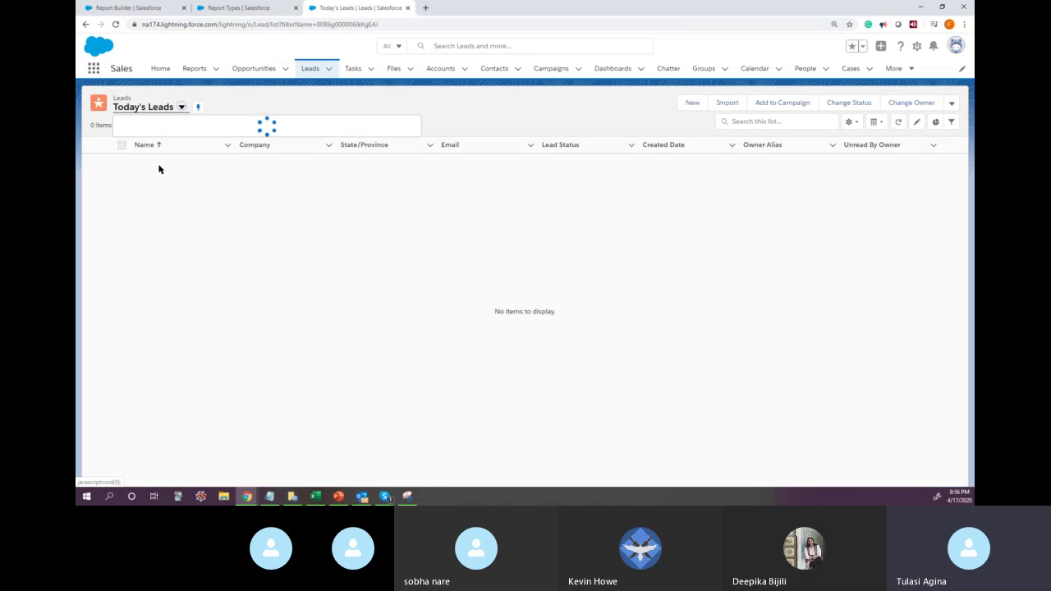
pyautogui.click(173, 142)
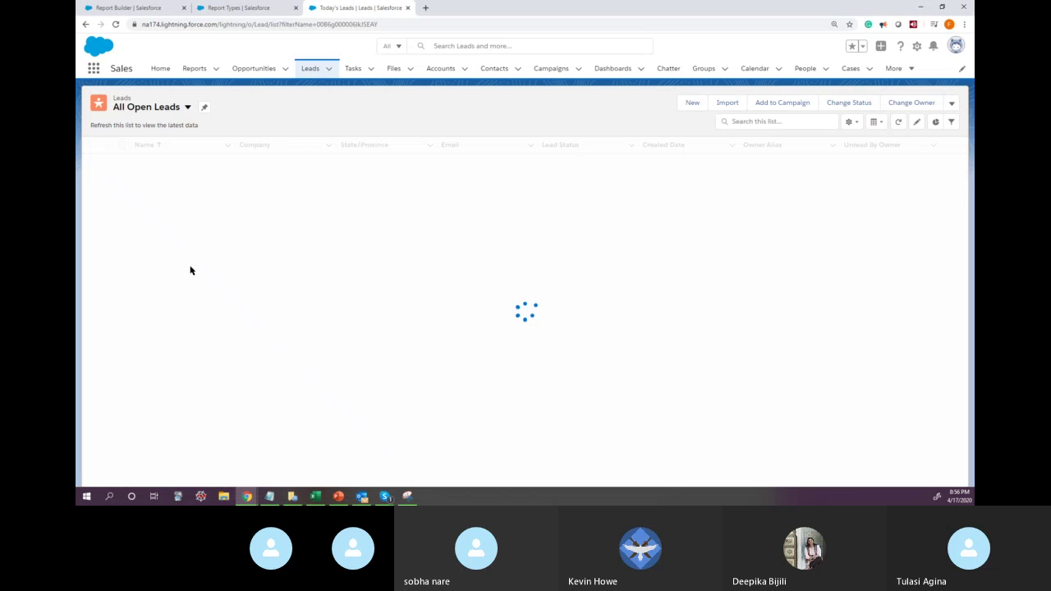
pyautogui.click(150, 177)
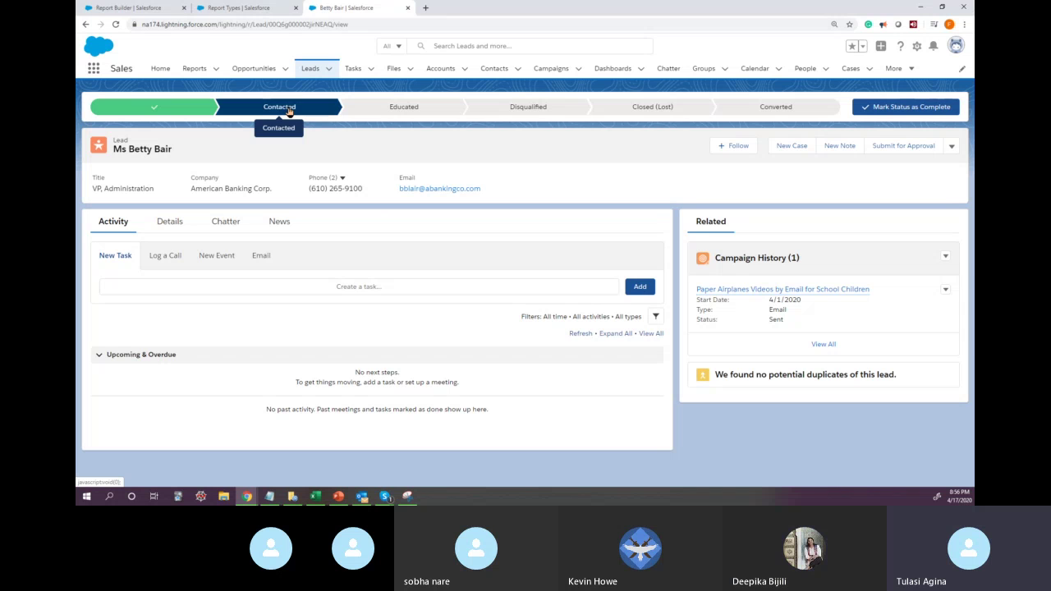
pyautogui.click(239, 10)
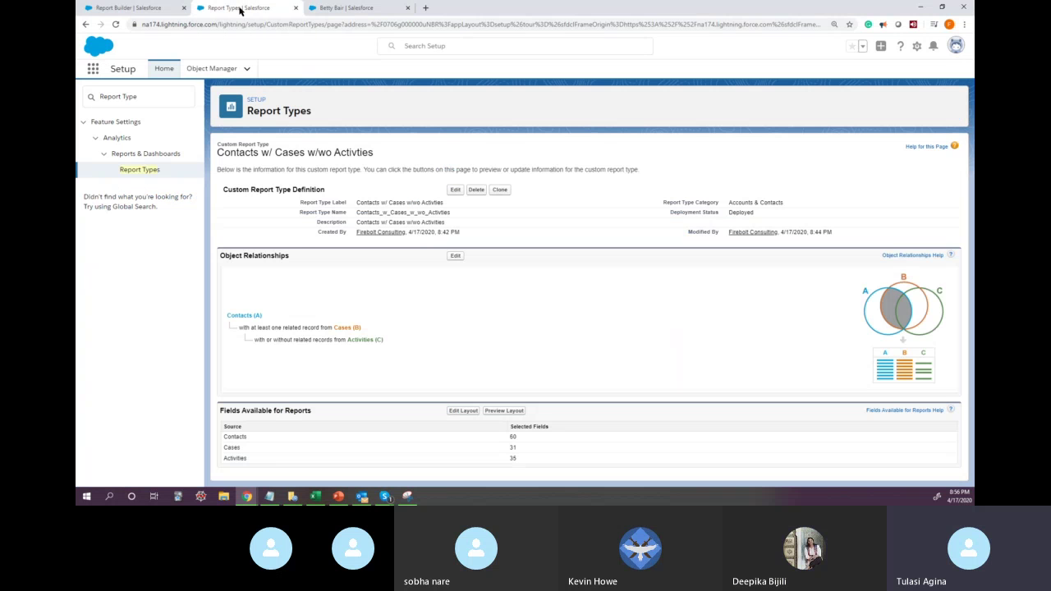
pyautogui.click(336, 8)
pyautogui.click(131, 8)
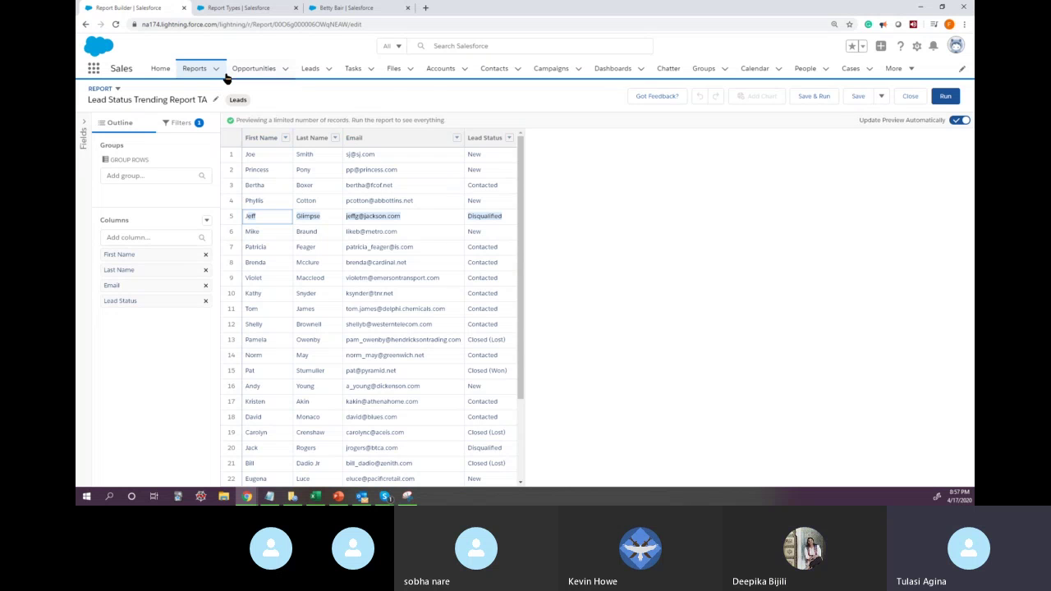
pyautogui.click(228, 9)
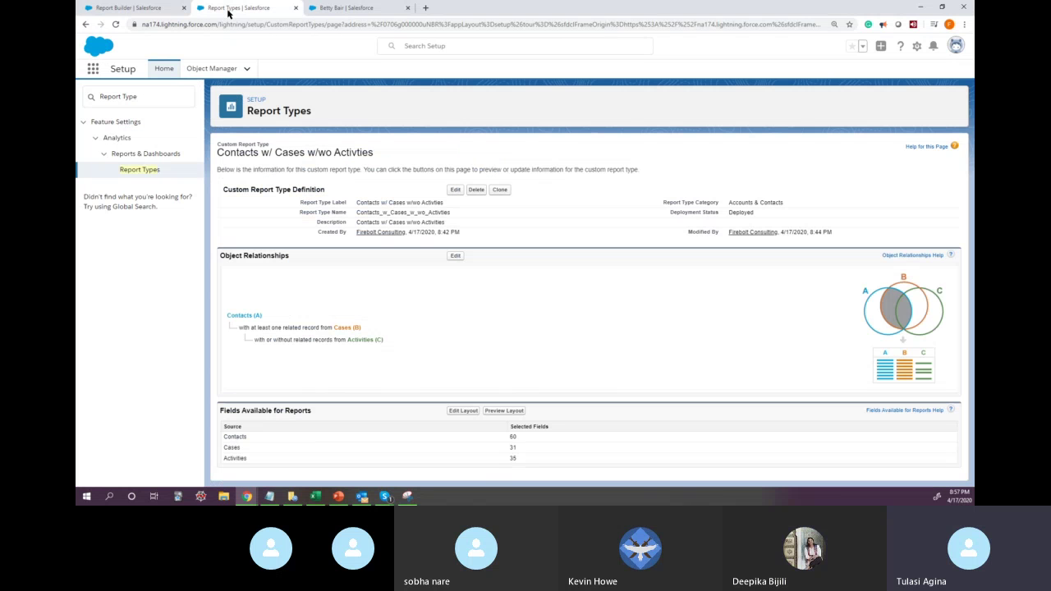
pyautogui.click(148, 9)
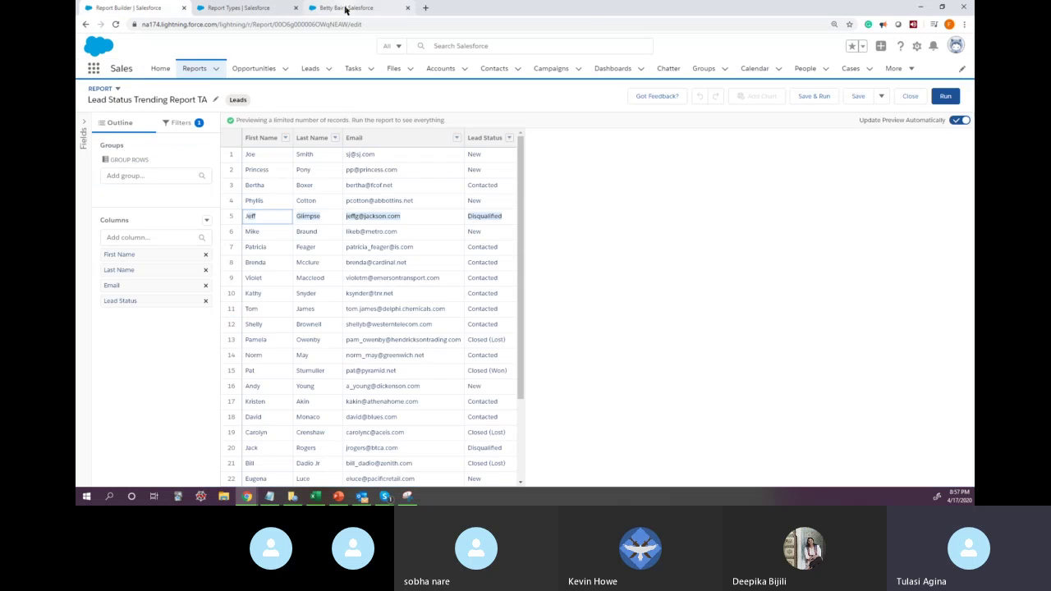
# Examine the lead's Last Modified By detail and the Member Status Updated date in its full campaign history
pyautogui.click(345, 8)
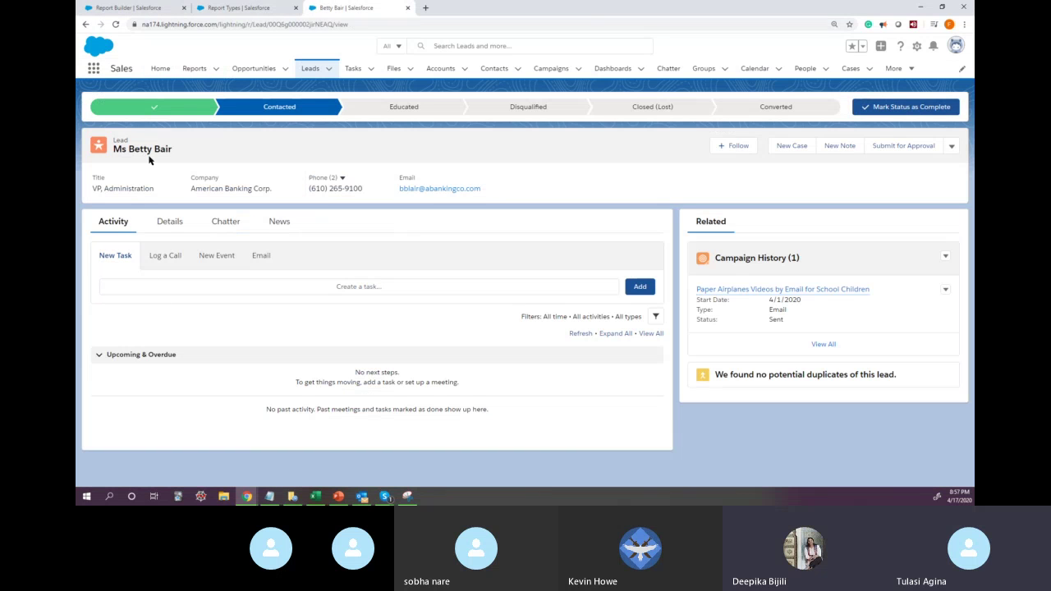
pyautogui.click(173, 228)
pyautogui.scroll(-3, 460, 386)
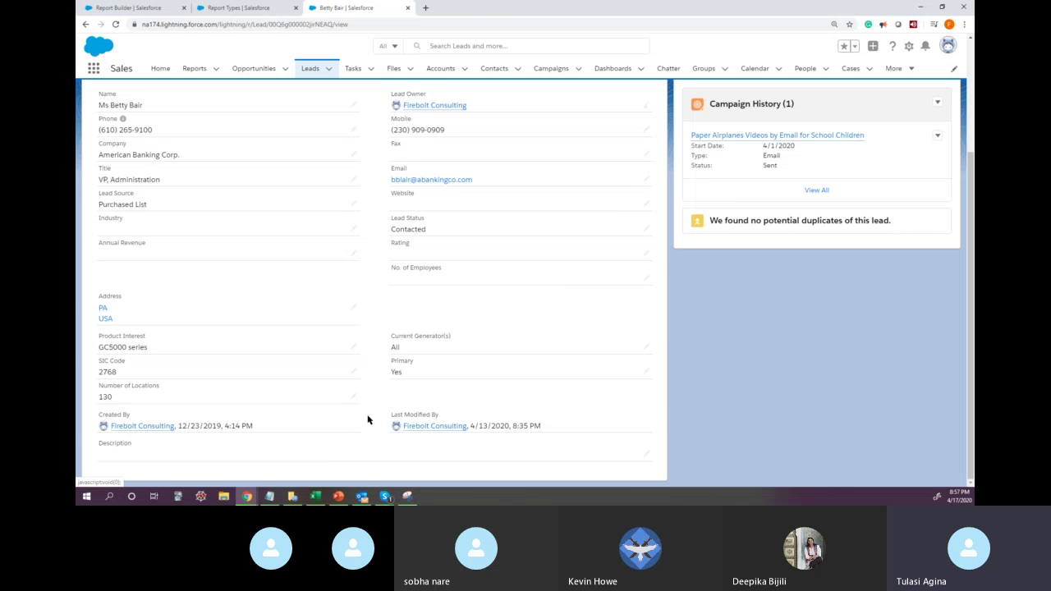
pyautogui.moveTo(372, 424); pyautogui.dragTo(537, 425)
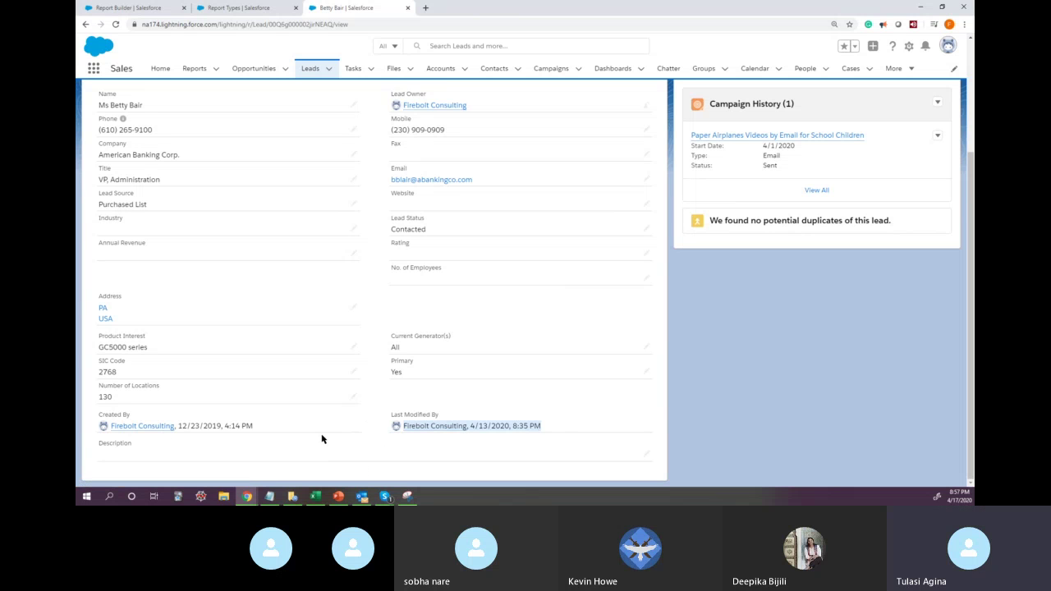
pyautogui.scroll(3, 321, 439)
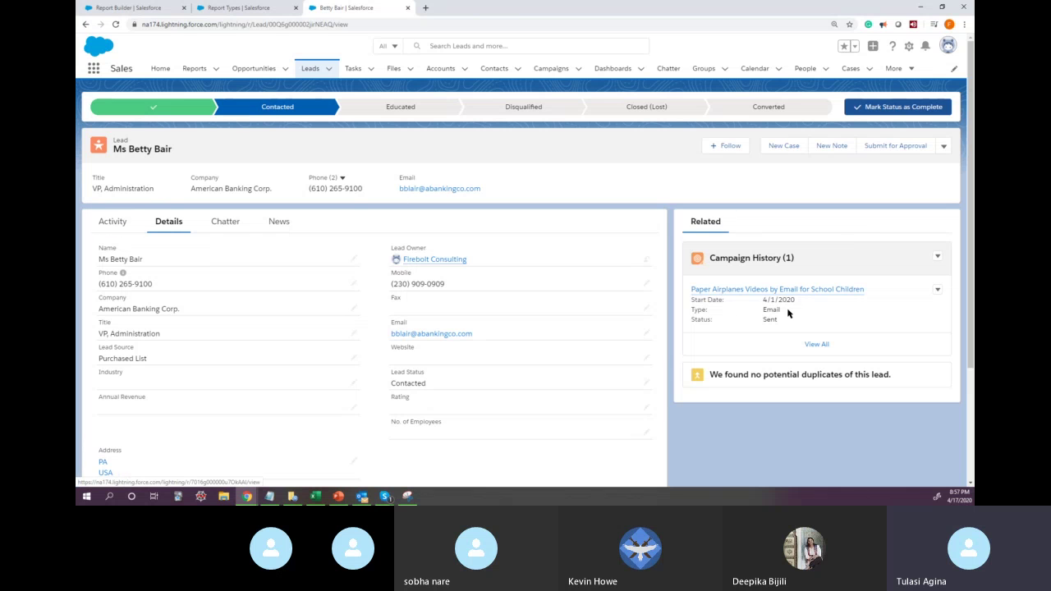
pyautogui.click(817, 344)
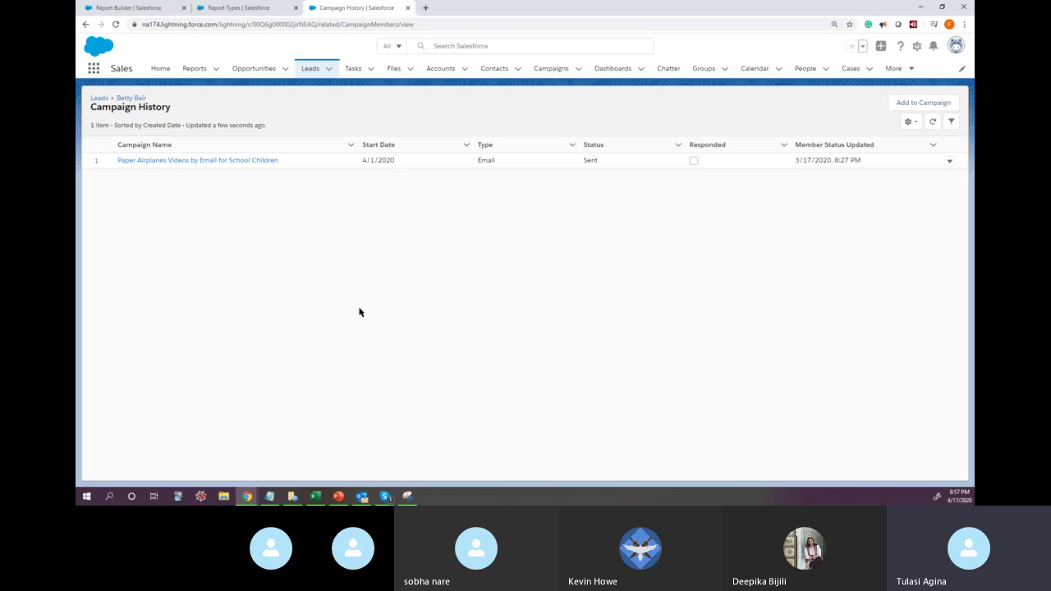
pyautogui.moveTo(855, 159); pyautogui.dragTo(809, 152)
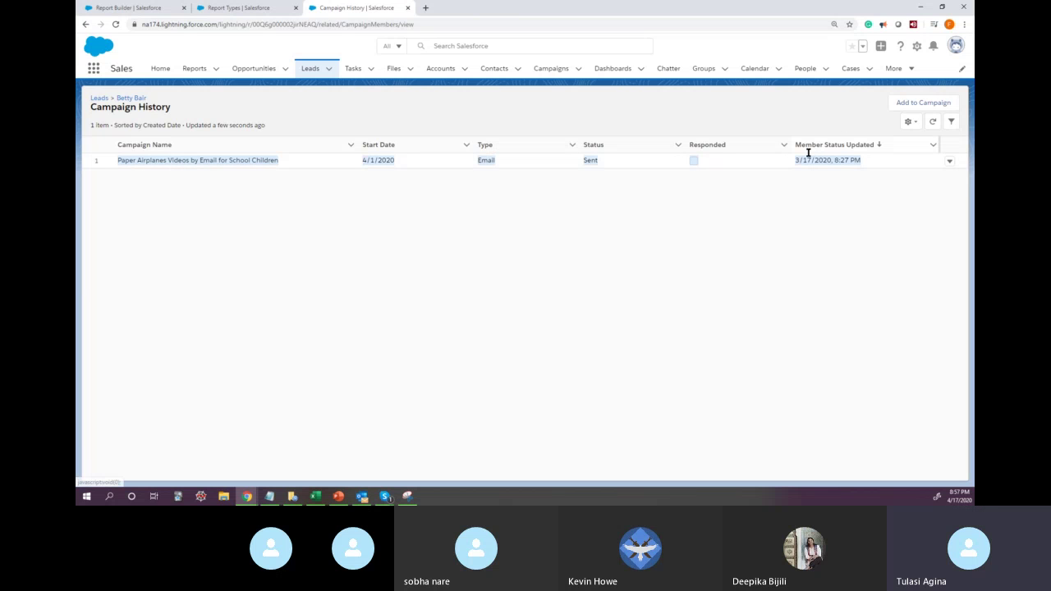
# Switch the leads list to All Open Leads, open the Ace Iron and Steel Inc. lead and check its activity
pyautogui.click(808, 154)
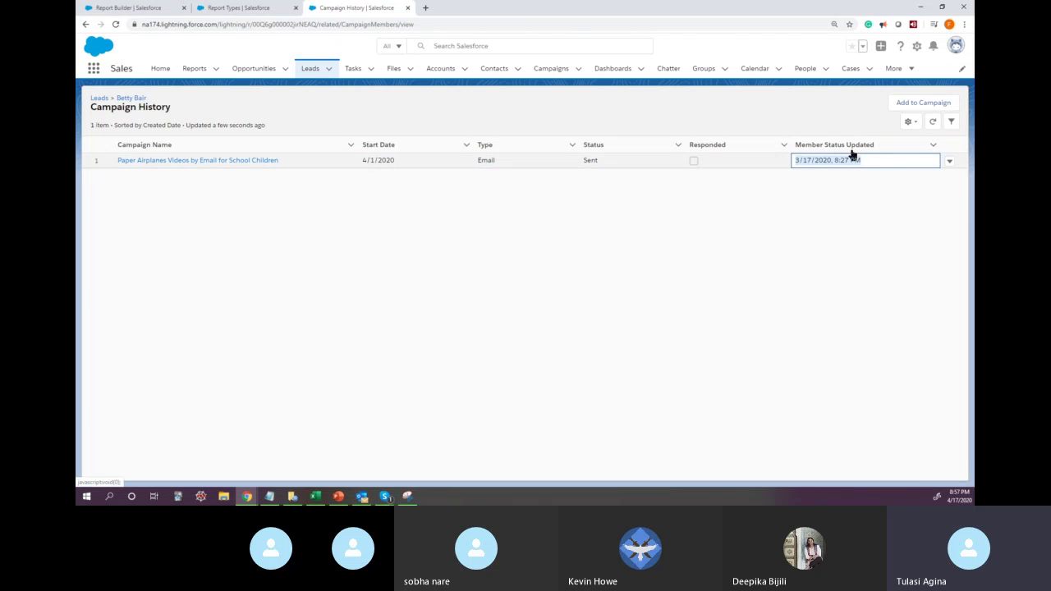
pyautogui.click(100, 99)
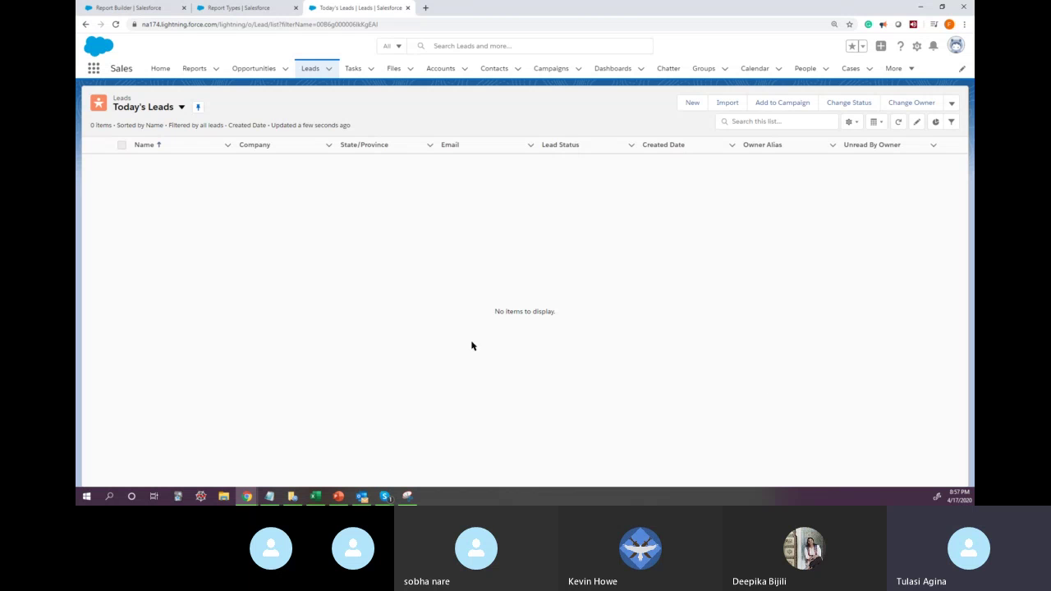
pyautogui.click(182, 107)
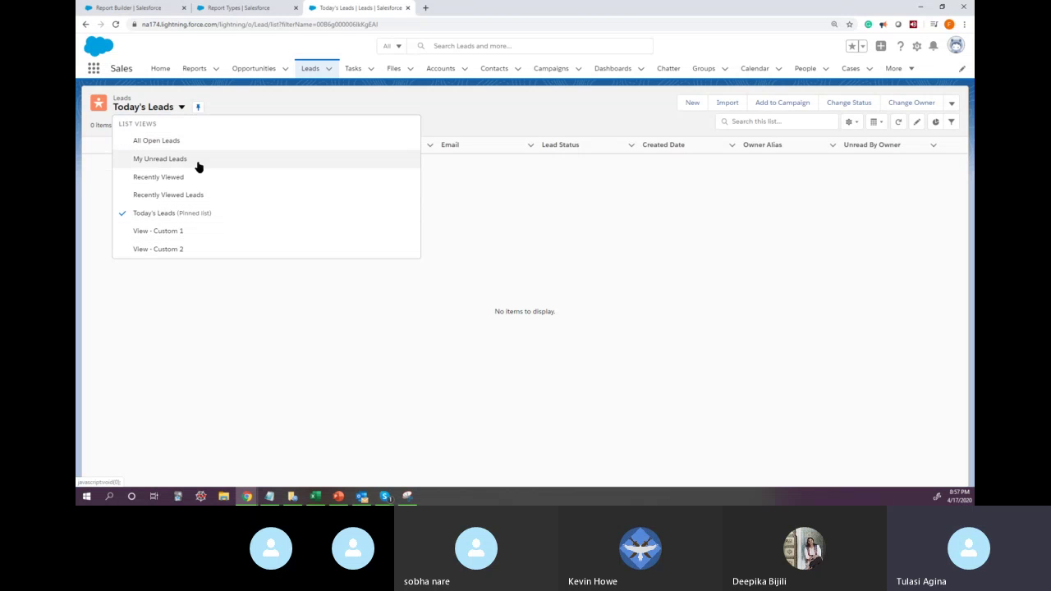
pyautogui.click(164, 141)
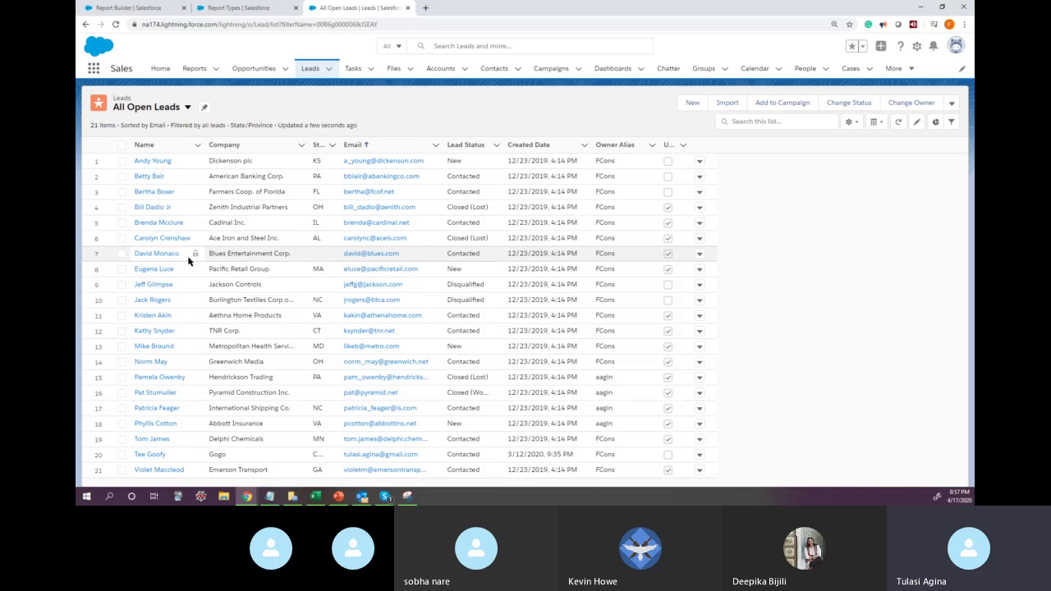
pyautogui.click(150, 238)
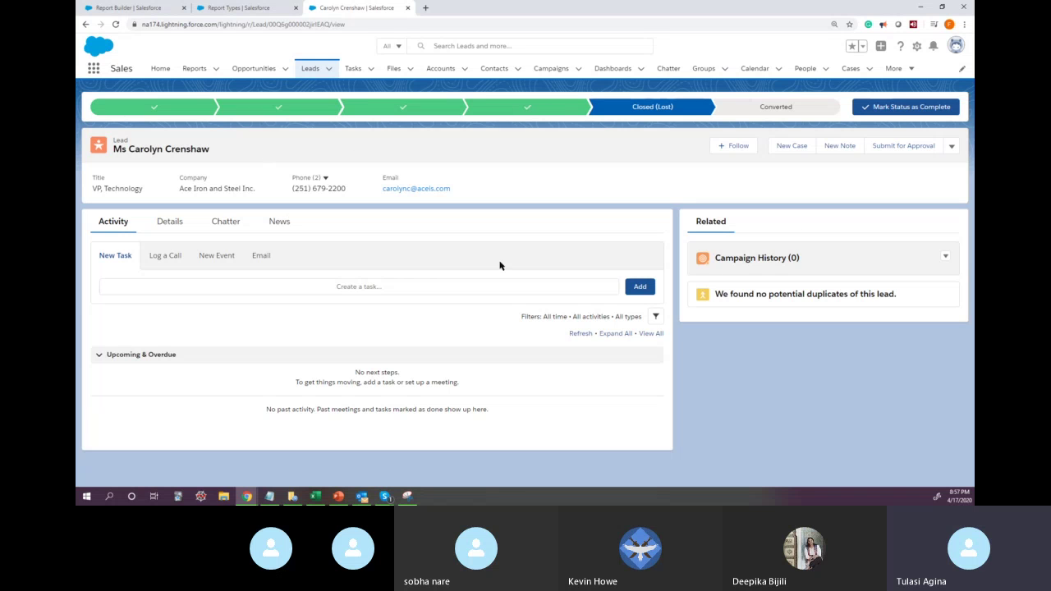
pyautogui.click(170, 225)
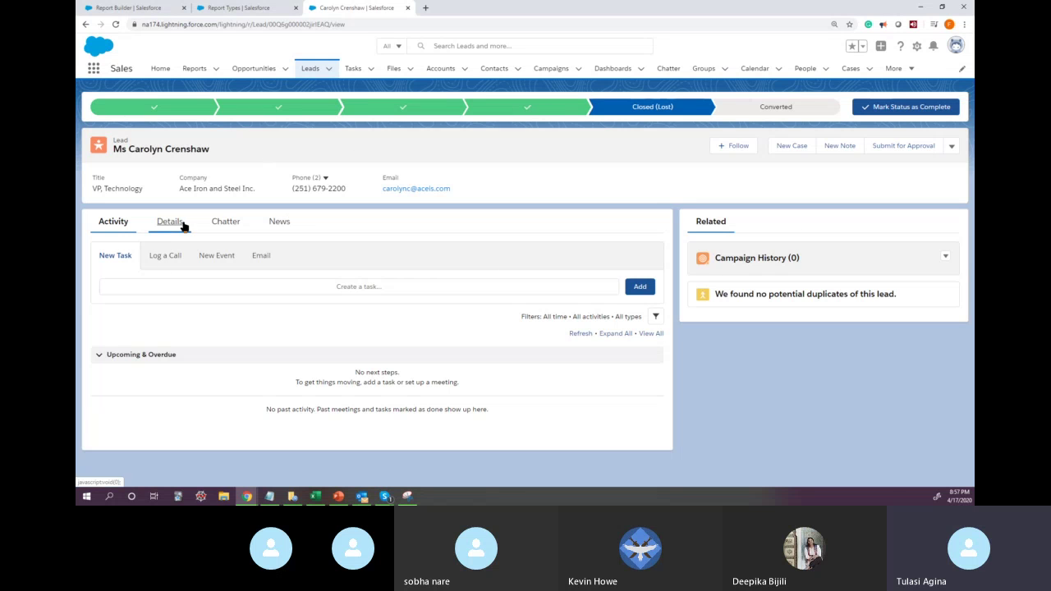
pyautogui.click(107, 226)
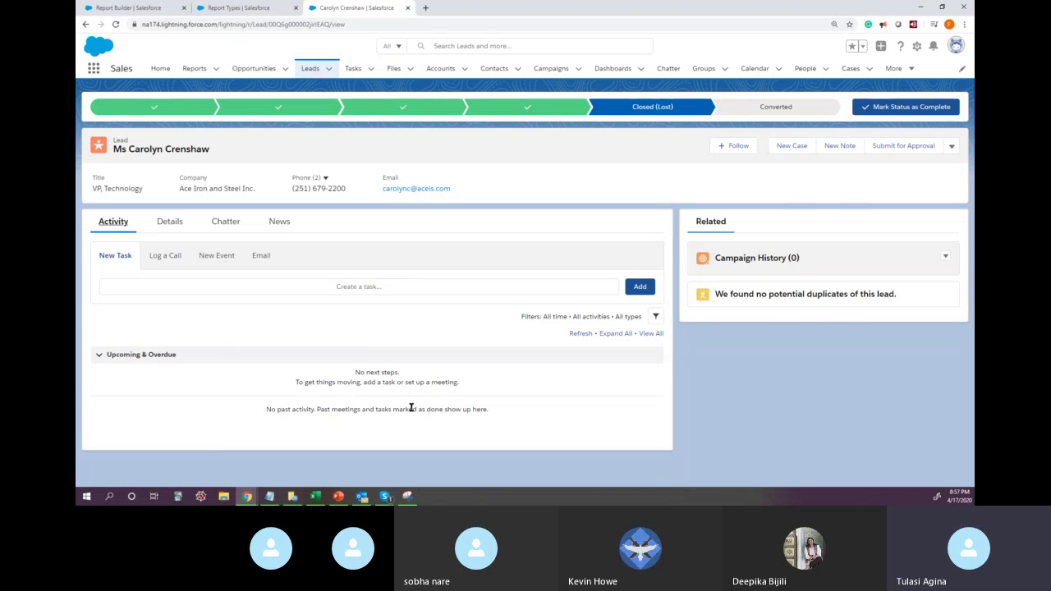
# Return to the Lead Status Trending Report TA in the report builder's browser tab
pyautogui.click(219, 10)
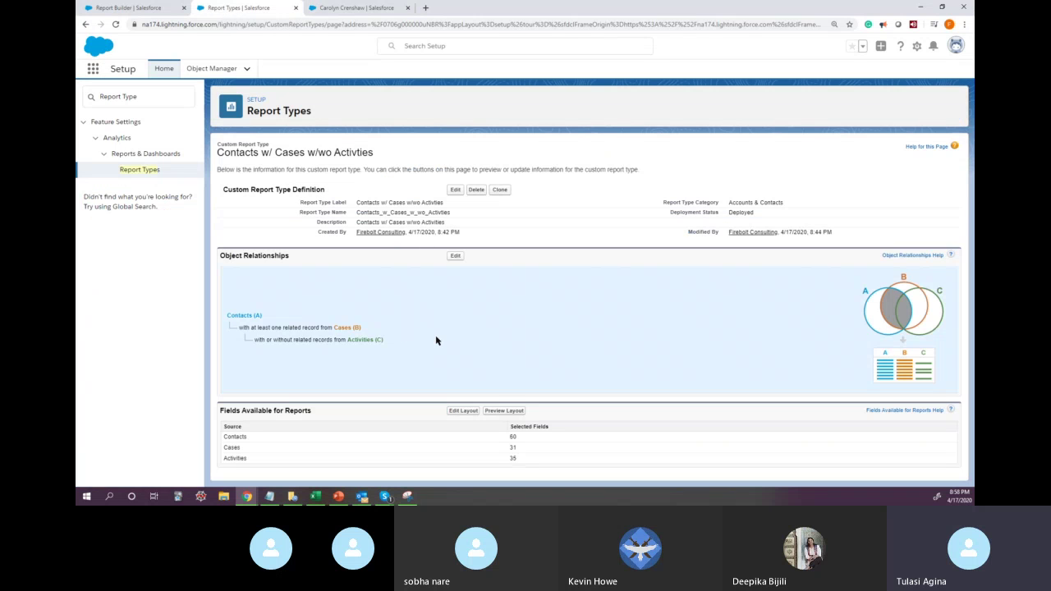
pyautogui.click(332, 8)
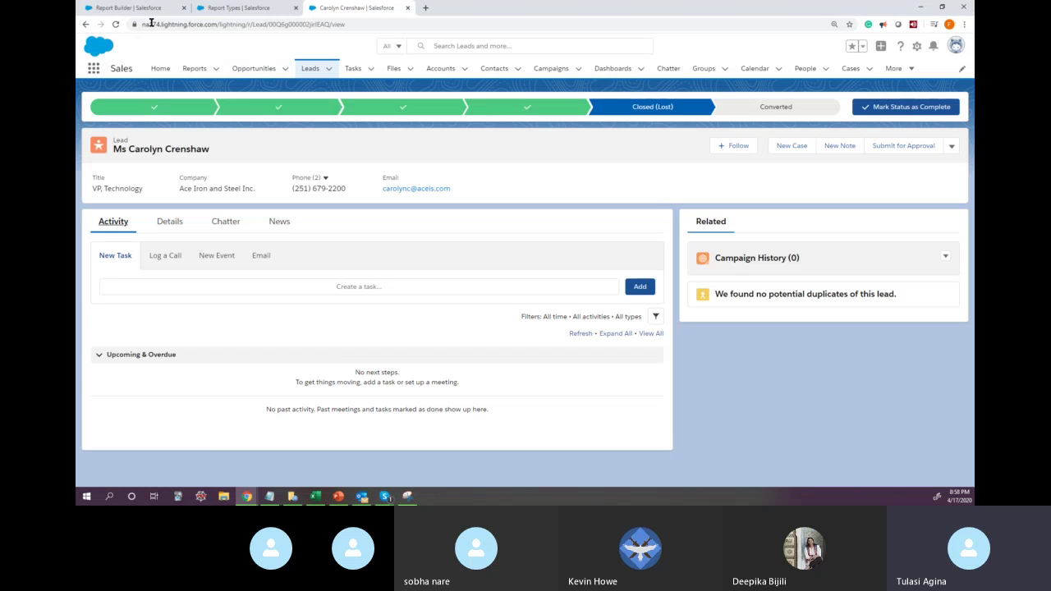
pyautogui.click(135, 8)
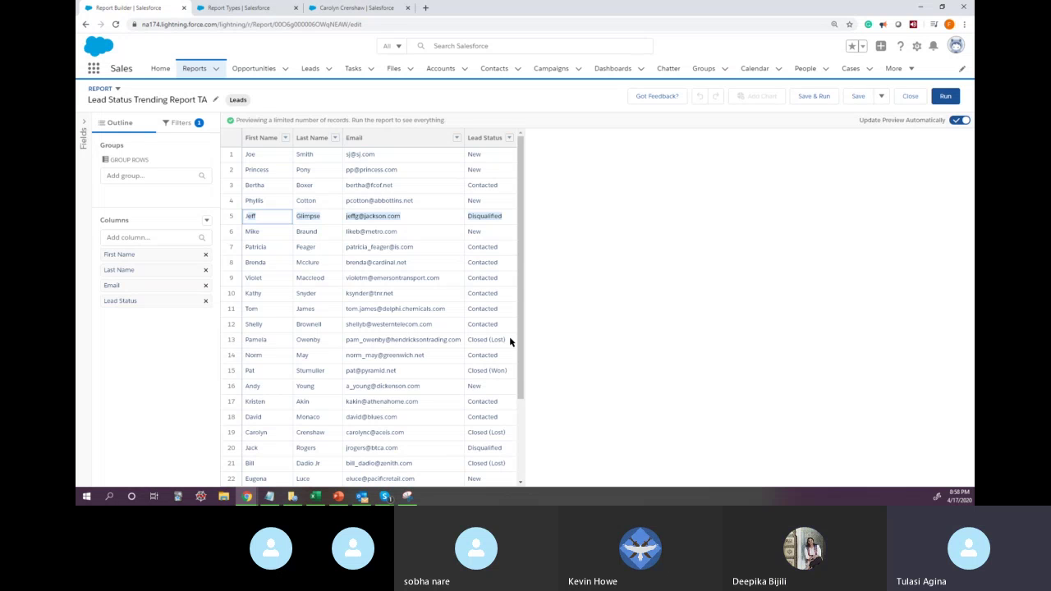
# Open YouTube in a new browser tab, search for "10 year snapshot" and look through the results
pyautogui.click(426, 8)
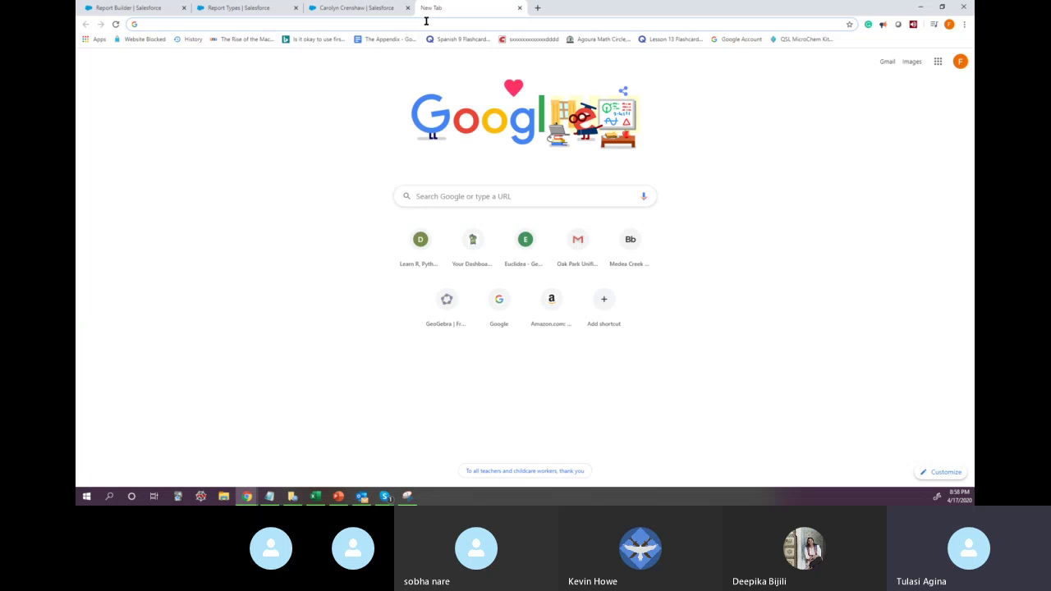
pyautogui.write('you')
pyautogui.press('Return')
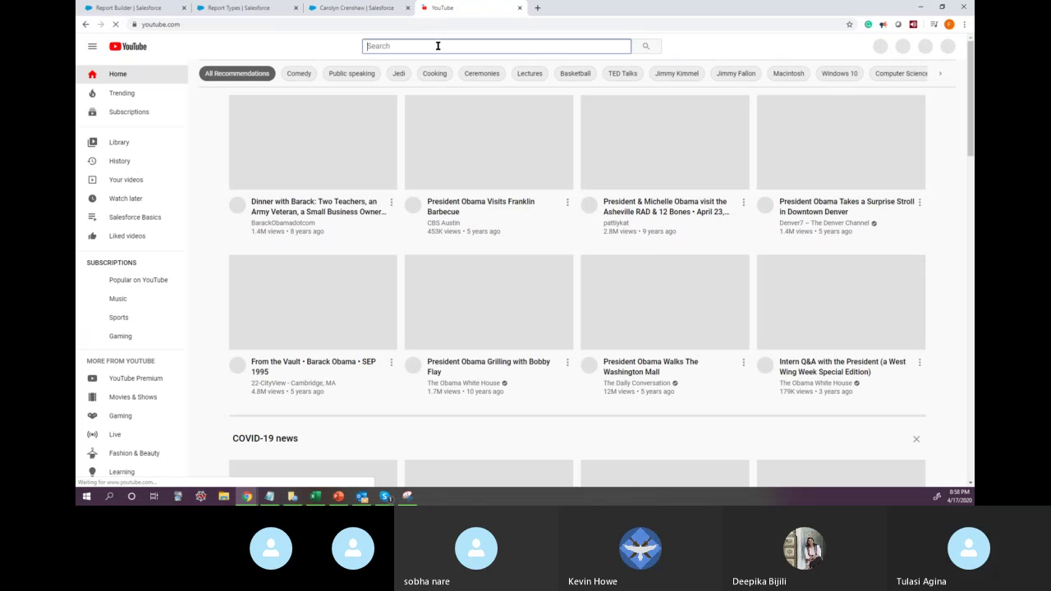
pyautogui.click(438, 46)
pyautogui.write('10 yea')
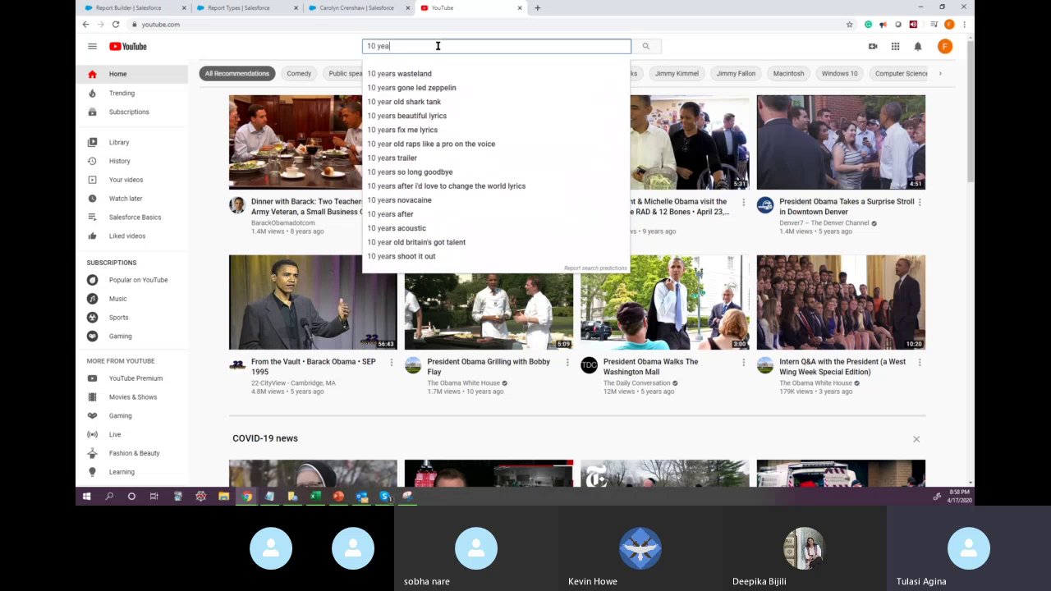
pyautogui.write('r snapshot')
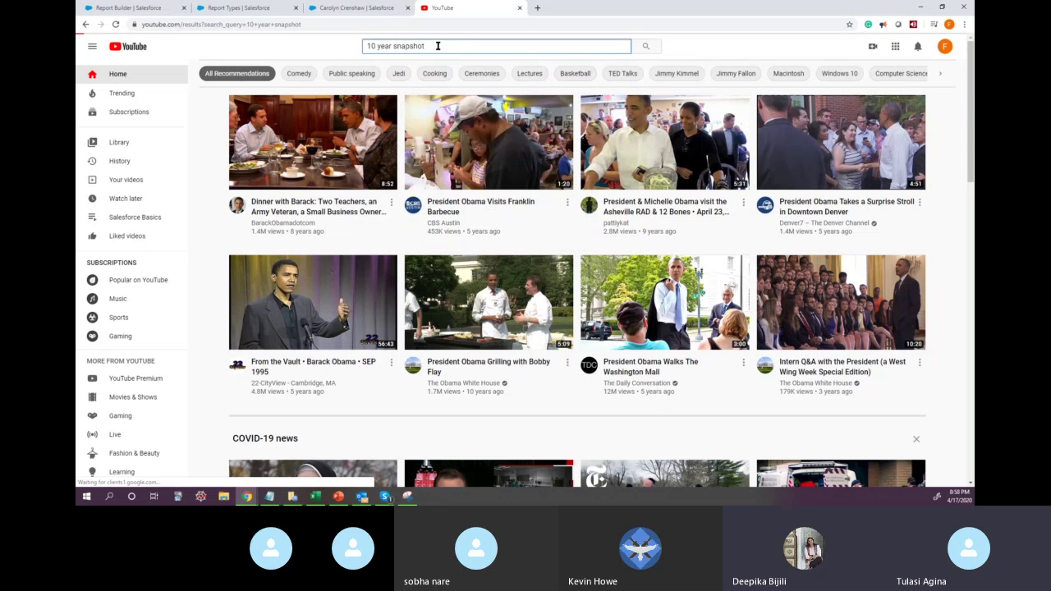
pyautogui.press('Return')
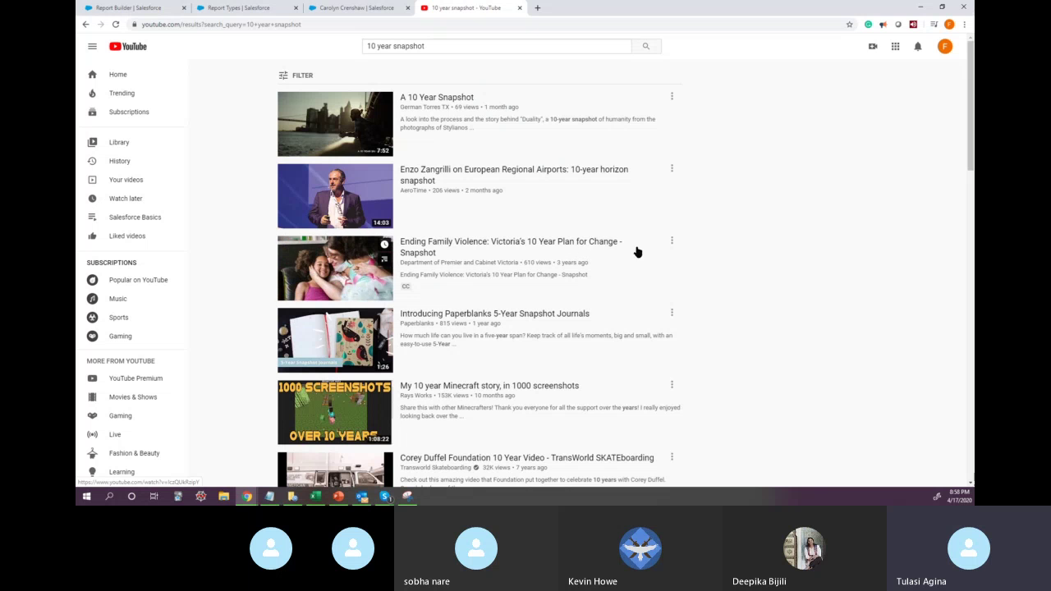
pyautogui.scroll(-1, 652, 259)
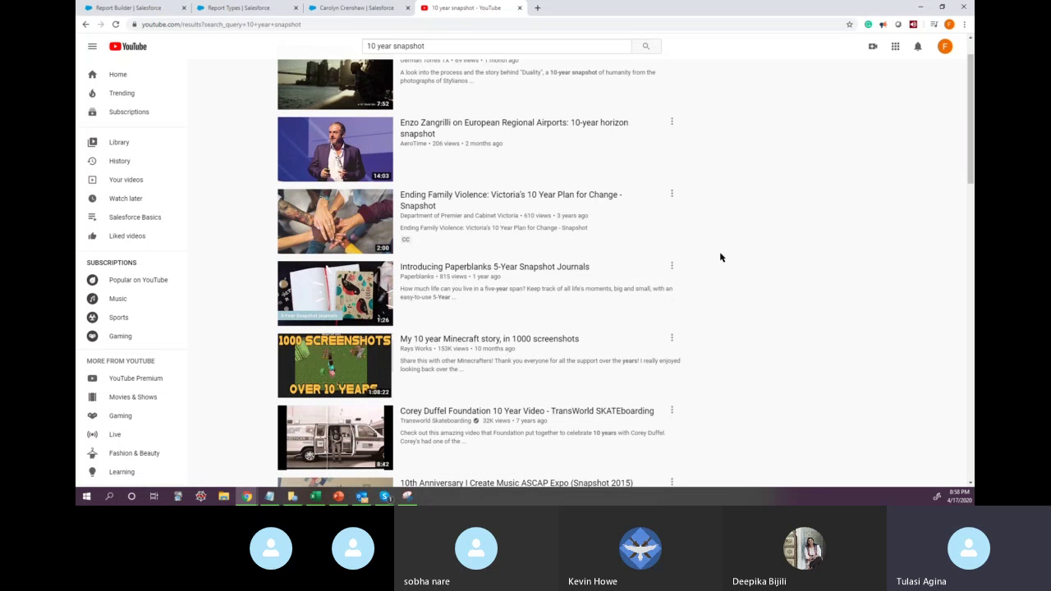
pyautogui.scroll(-3, 720, 255)
pyautogui.scroll(-5, 721, 259)
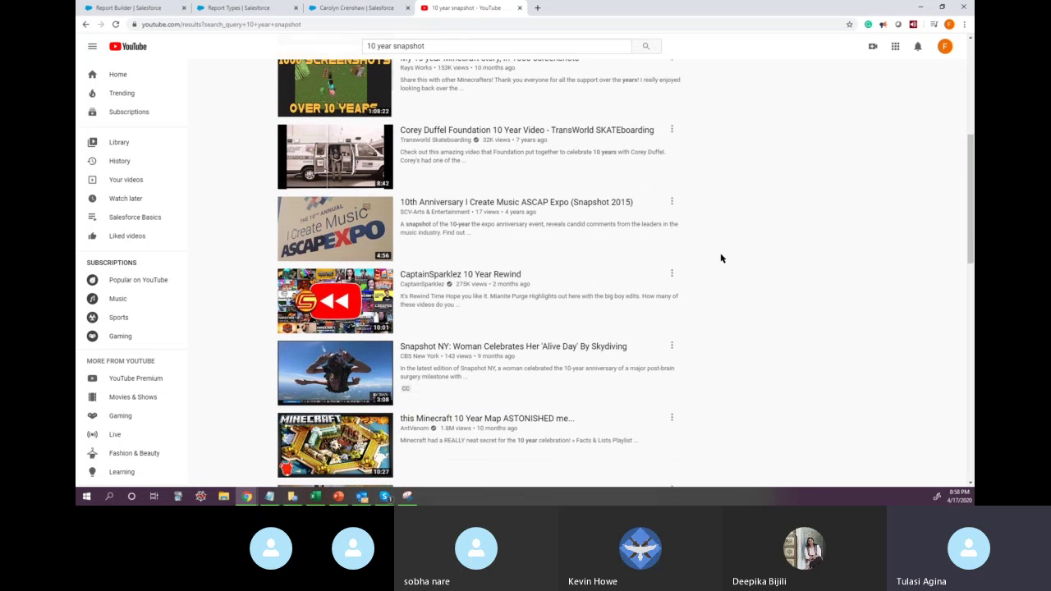
pyautogui.scroll(-4, 721, 259)
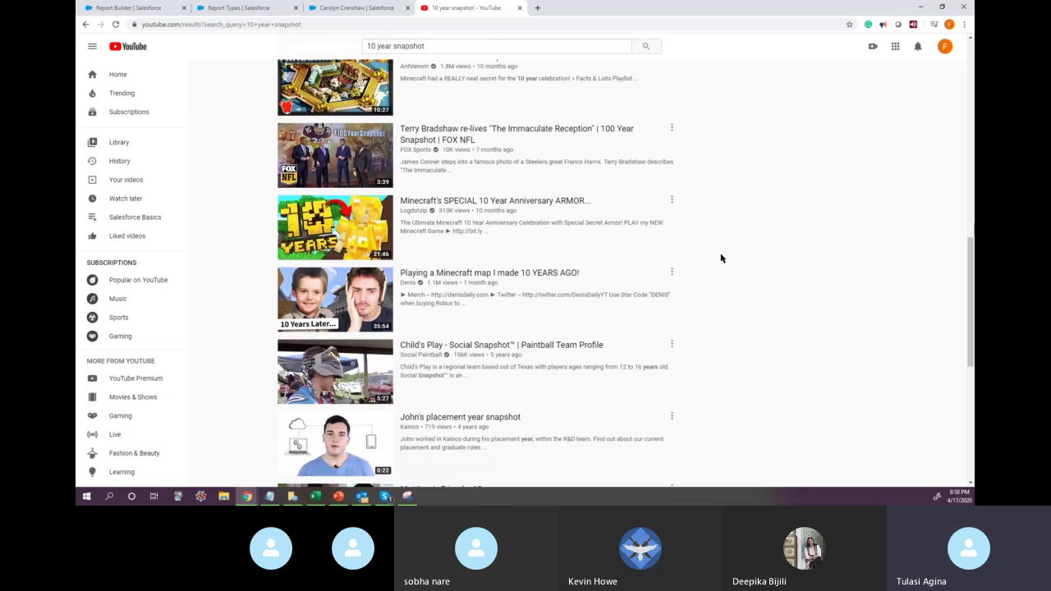
pyautogui.scroll(-6, 722, 258)
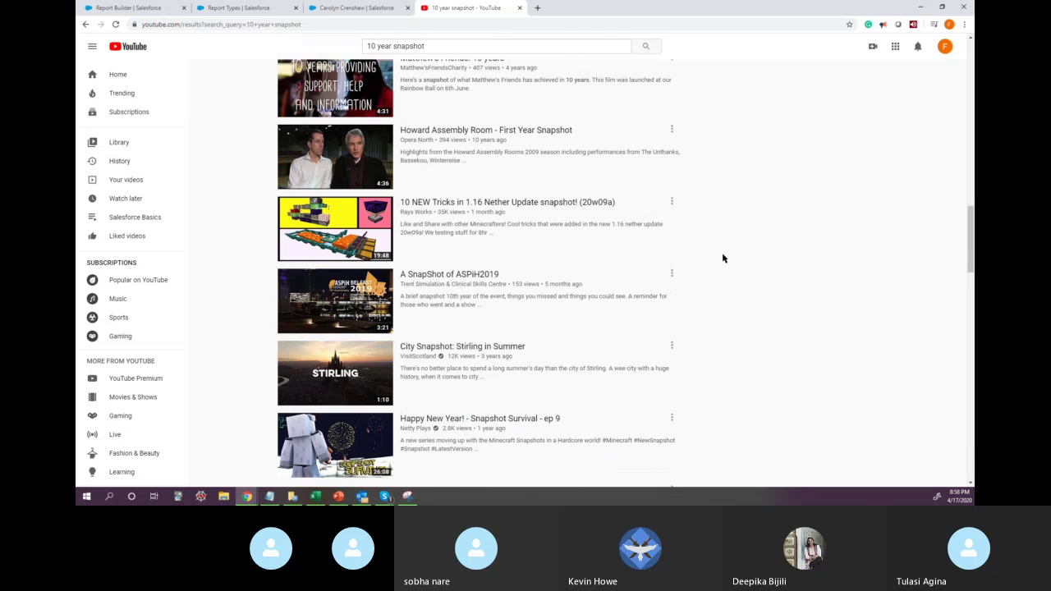
# Change the video search to "snapshots daily" and run it
pyautogui.scroll(11, 704, 184)
pyautogui.click(448, 49)
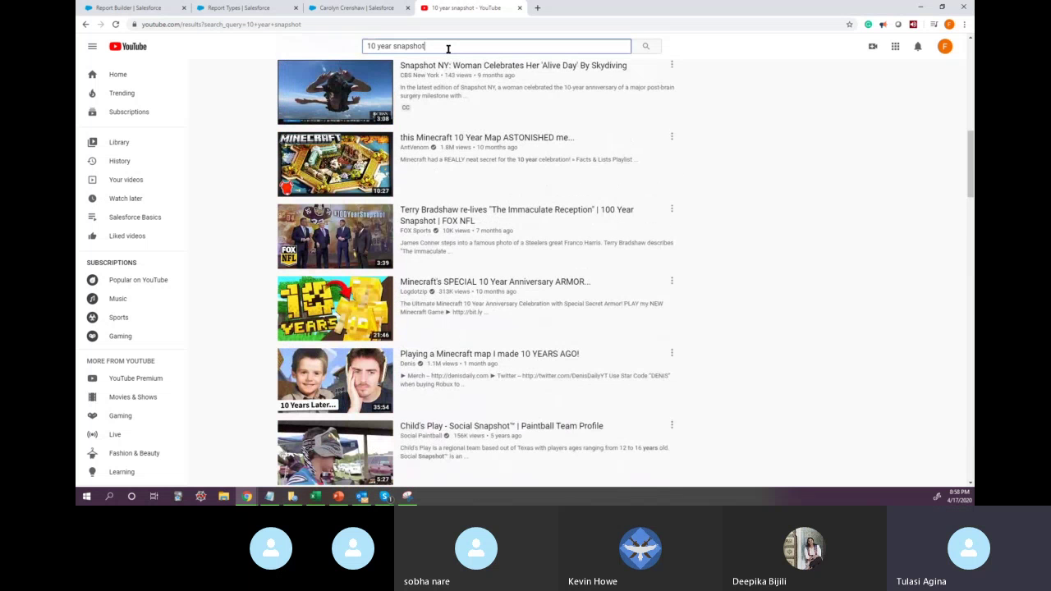
pyautogui.hotkey('ctrl', 'Left')
pyautogui.hotkey('ctrl', 'shift', 'Left')
pyautogui.hotkey('ctrl', 'shift', 'Left')
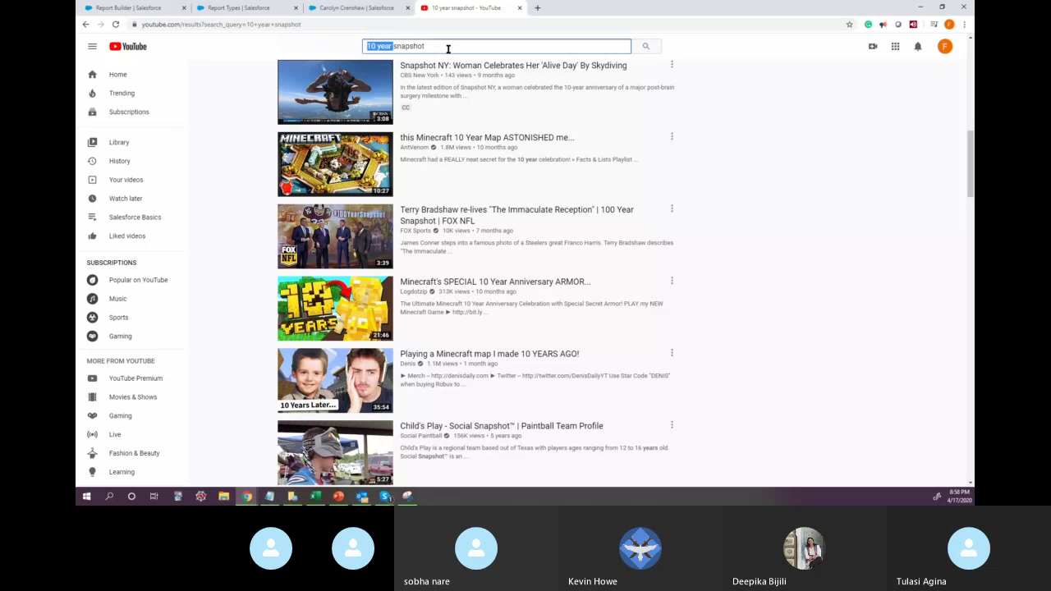
pyautogui.press('BackSpace')
pyautogui.write('s')
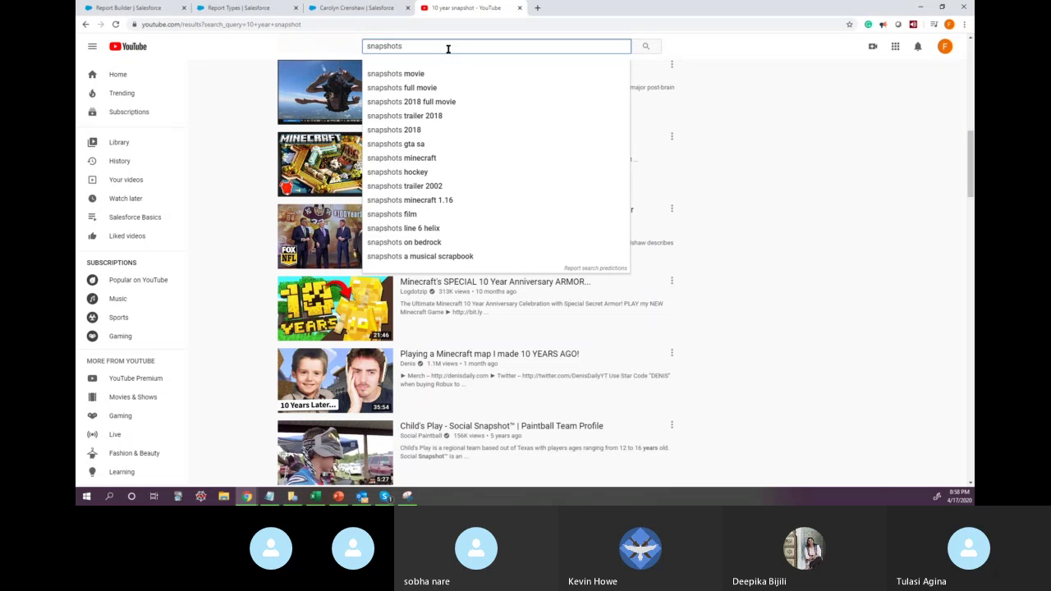
pyautogui.write(' daily')
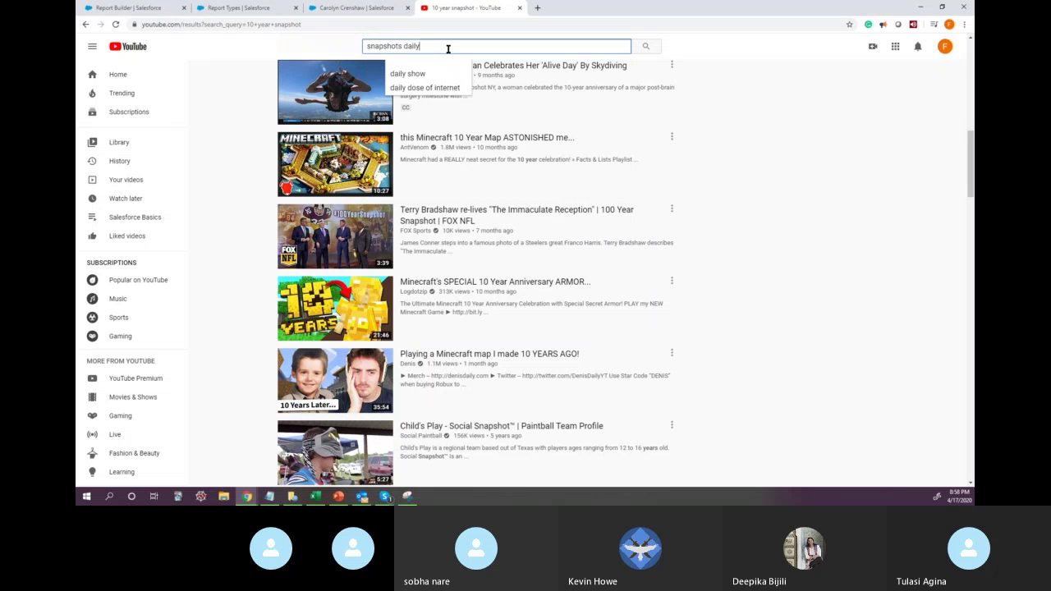
pyautogui.press('Return')
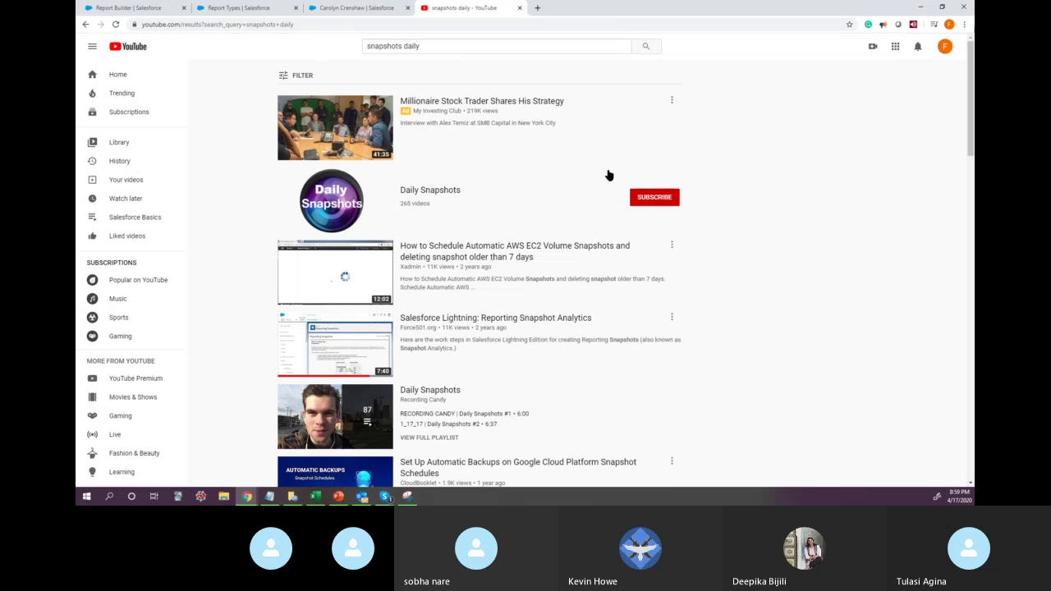
# Look through the "snapshots daily" results for a video that illustrates change captured over time
pyautogui.scroll(-3, 621, 226)
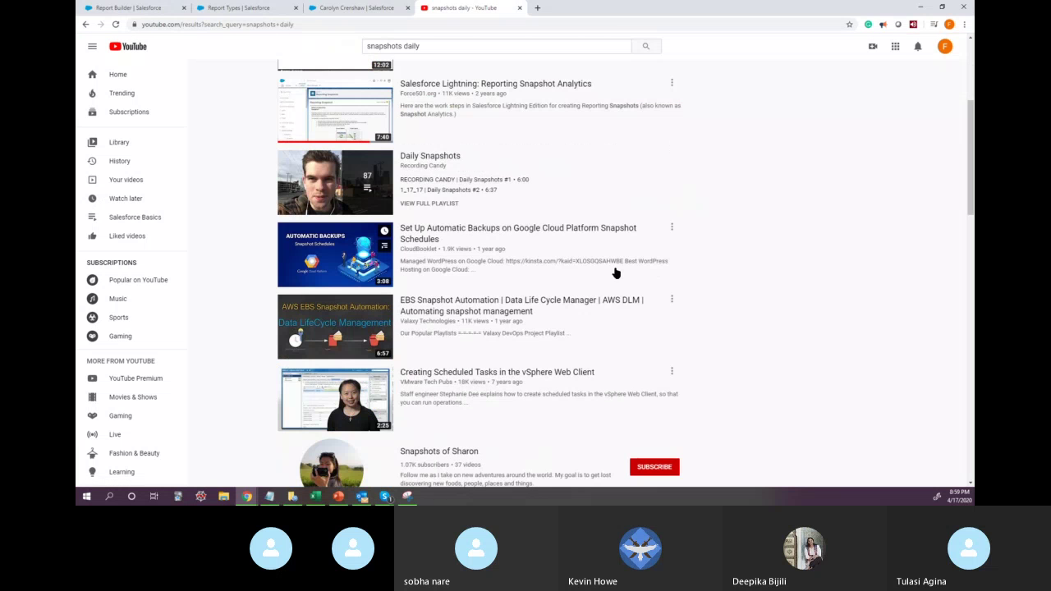
pyautogui.scroll(-6, 616, 273)
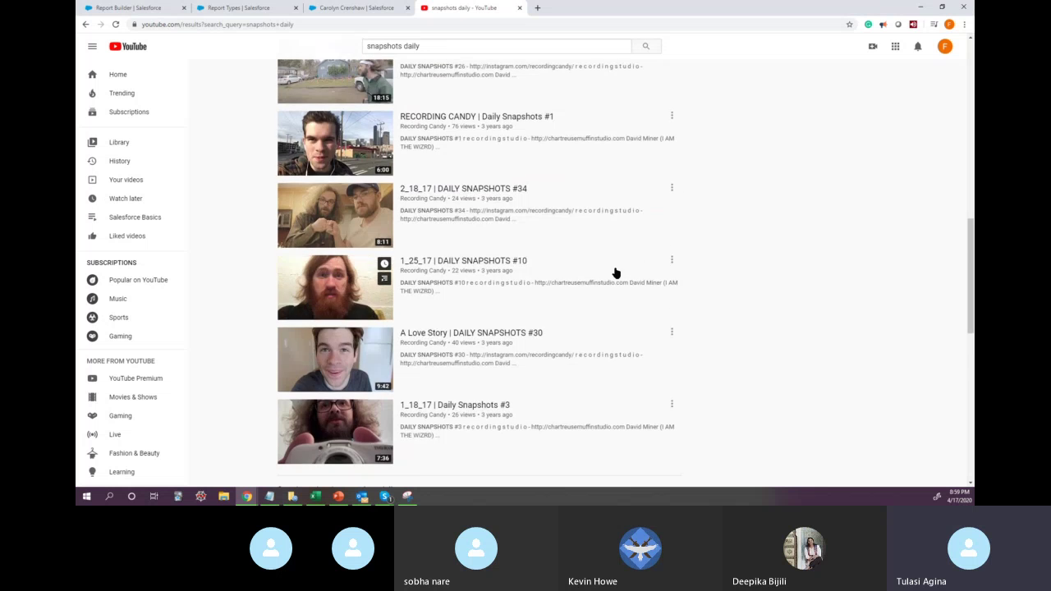
pyautogui.scroll(-2, 616, 272)
pyautogui.scroll(-5, 616, 273)
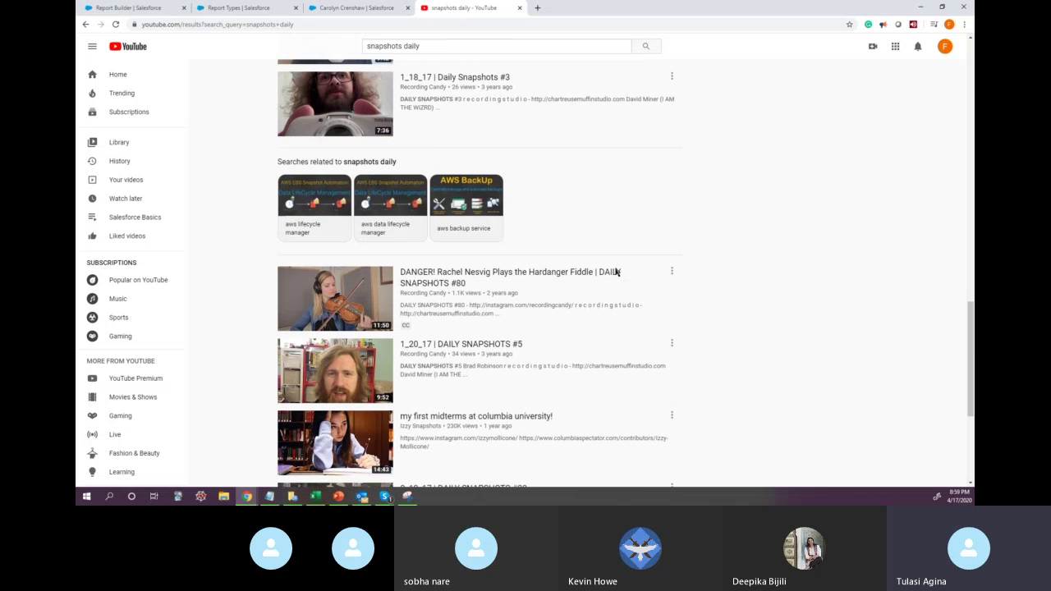
pyautogui.scroll(-11, 618, 274)
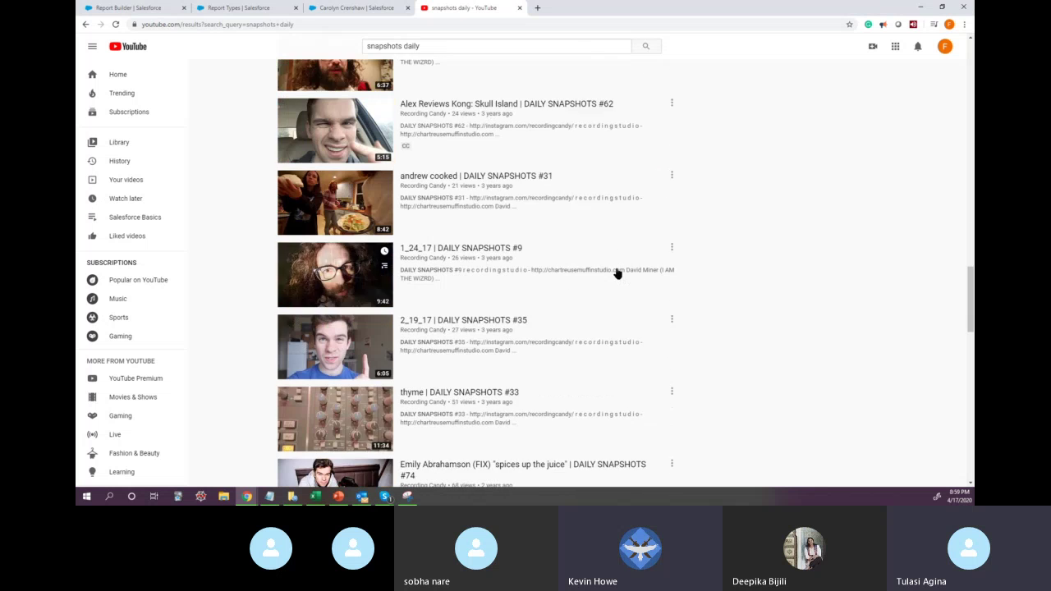
pyautogui.scroll(-6, 617, 274)
pyautogui.scroll(7, 843, 273)
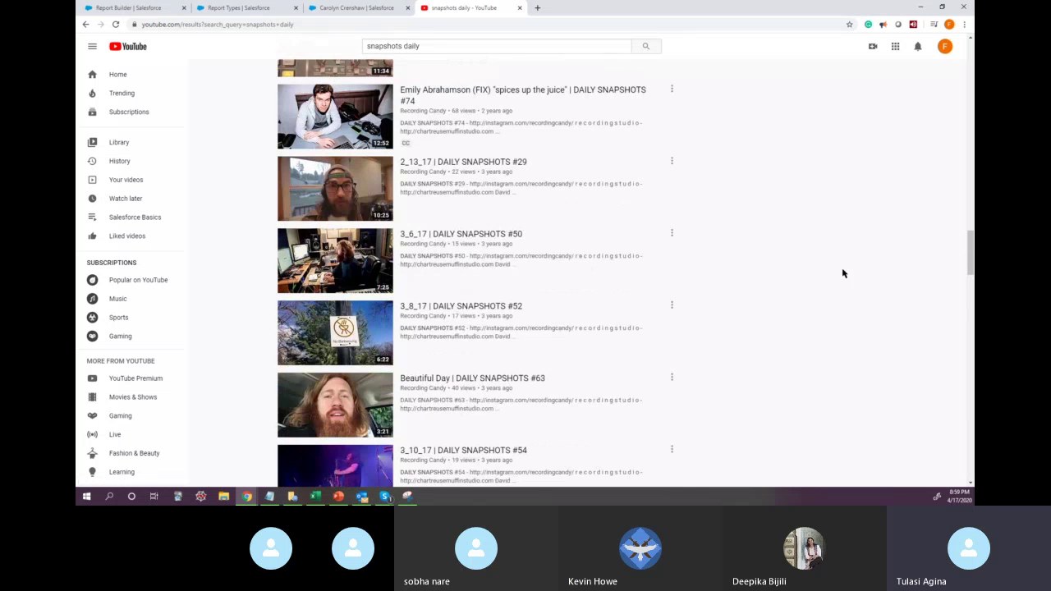
# Replace "daily" in the video search with "baby growth" and run the search
pyautogui.moveTo(970, 253); pyautogui.dragTo(971, 66)
pyautogui.click(438, 46)
pyautogui.doubleClick(438, 46)
pyautogui.write('baby ')
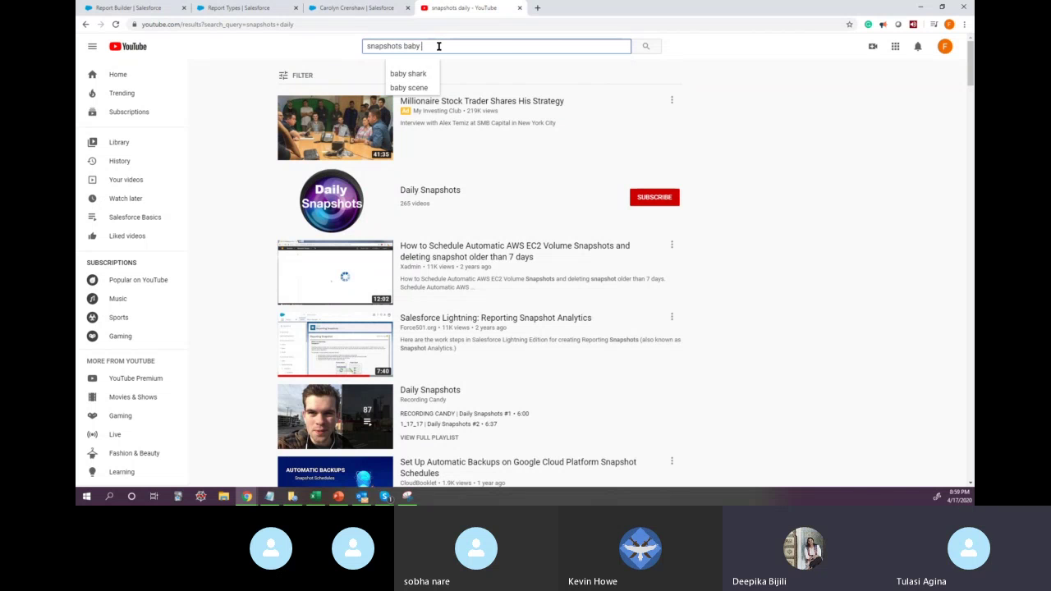
pyautogui.write('growth')
pyautogui.press('Return')
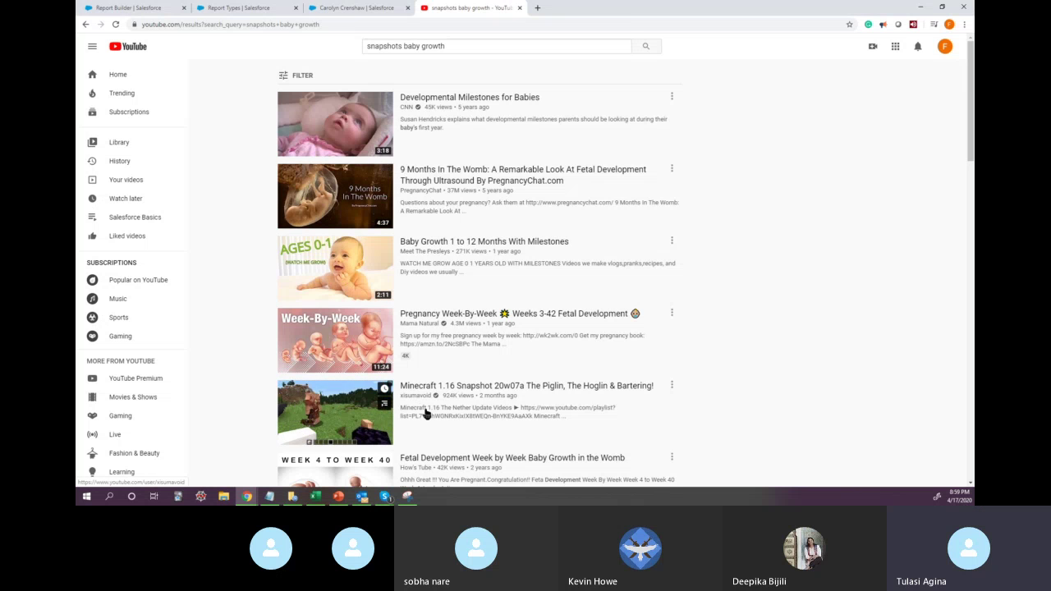
# Preview the video Baby Growth 1 to 12 Months With Milestones, go back and browse the remaining search results
pyautogui.click(333, 268)
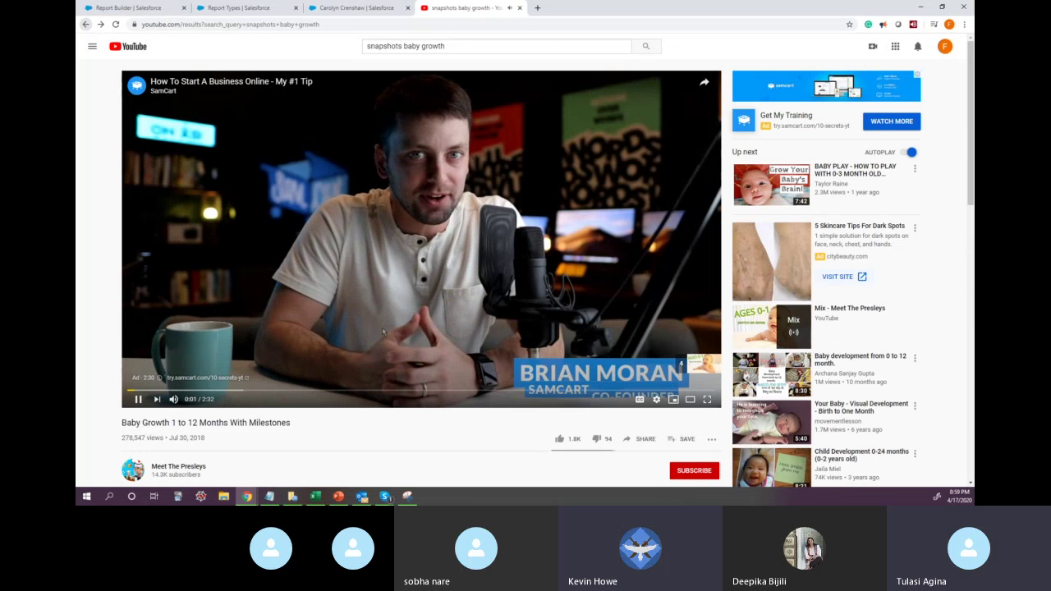
pyautogui.hotkey('alt', 'Left')
pyautogui.scroll(-4, 592, 372)
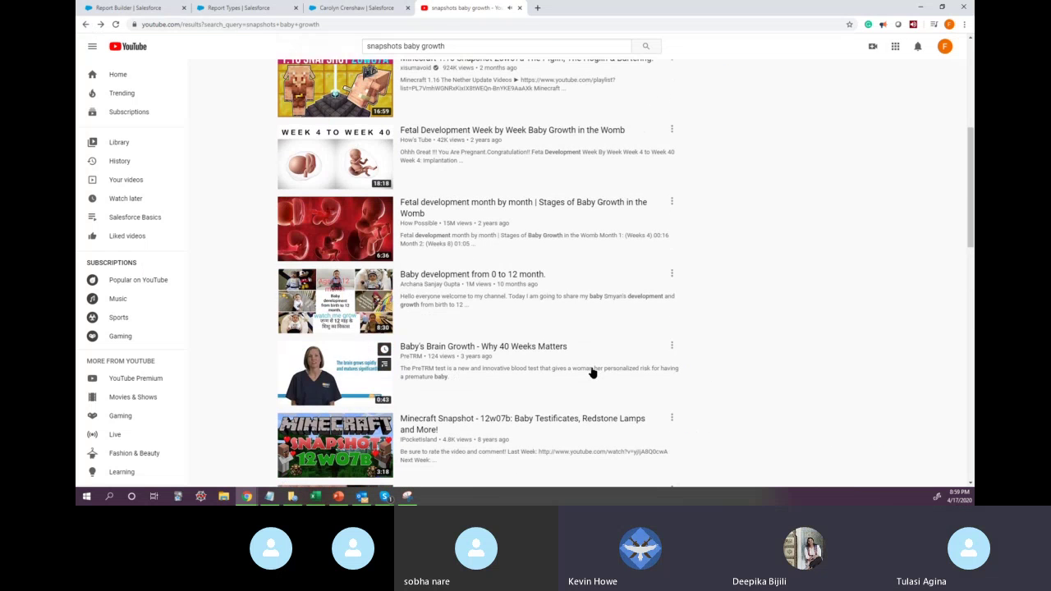
pyautogui.scroll(4, 606, 239)
pyautogui.scroll(-6, 611, 263)
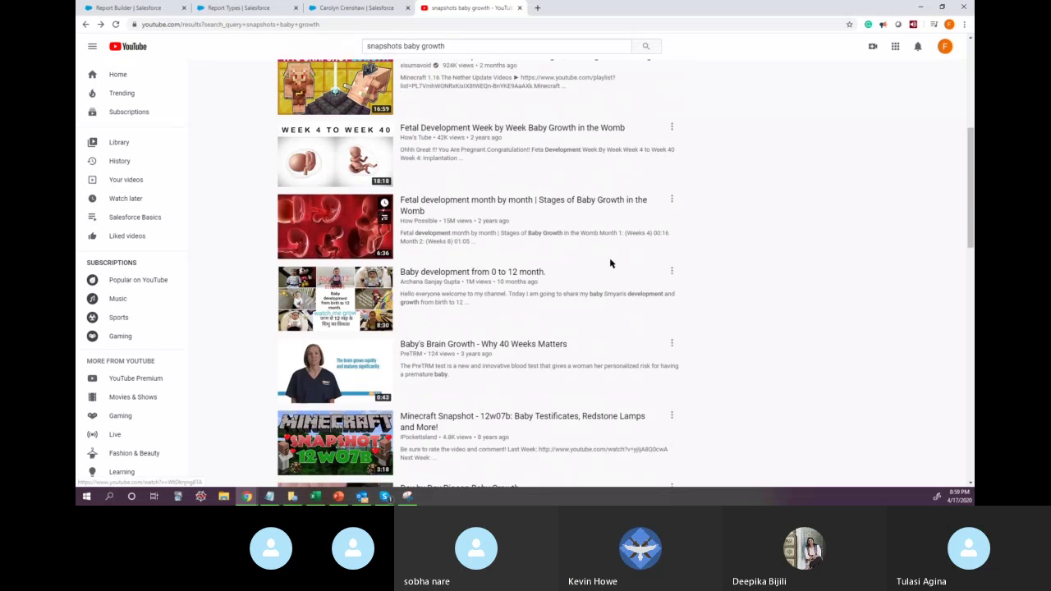
pyautogui.scroll(-10, 612, 267)
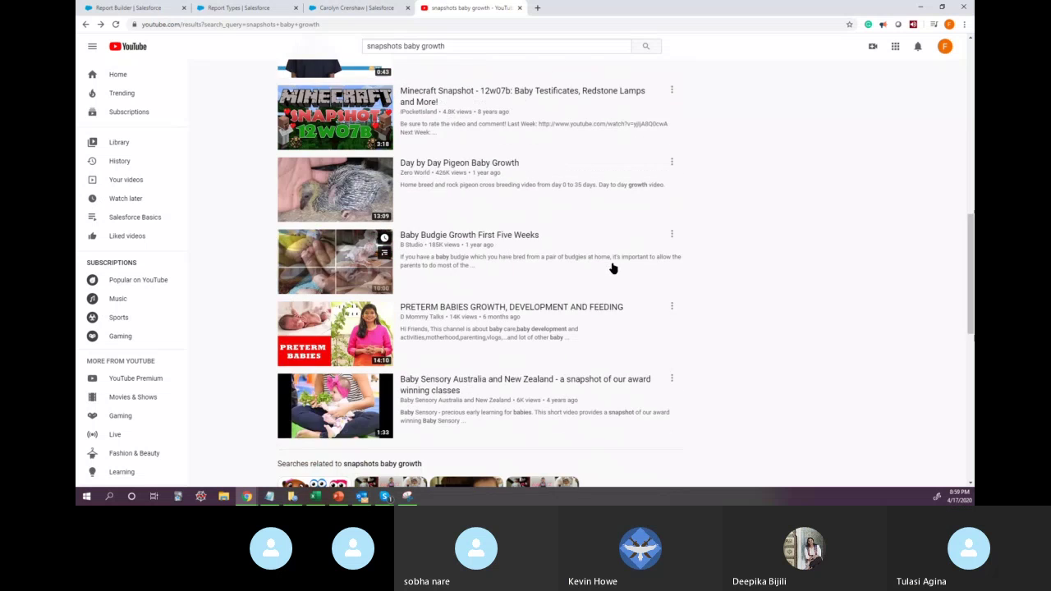
# Browse the remaining results, replace the video search with "picture everyday hair growth" and run it
pyautogui.scroll(-10, 614, 267)
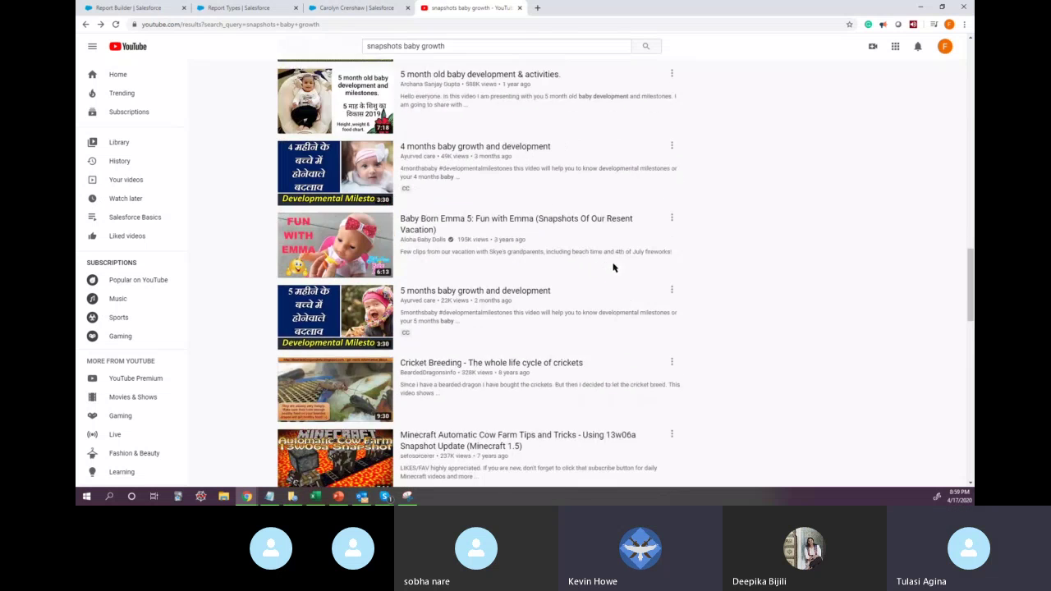
pyautogui.scroll(15, 621, 275)
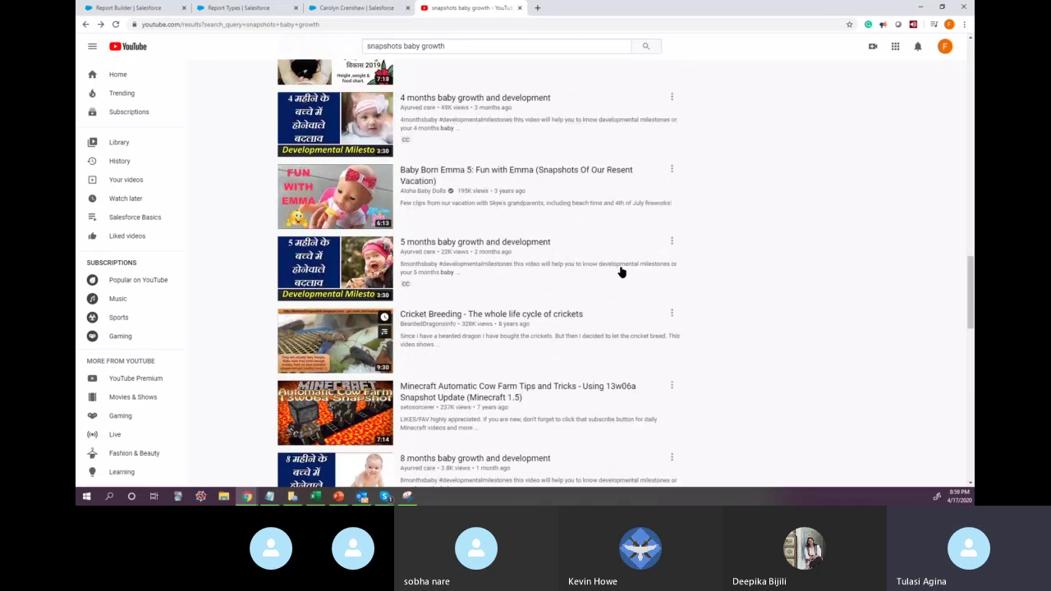
pyautogui.moveTo(447, 47); pyautogui.dragTo(329, 58)
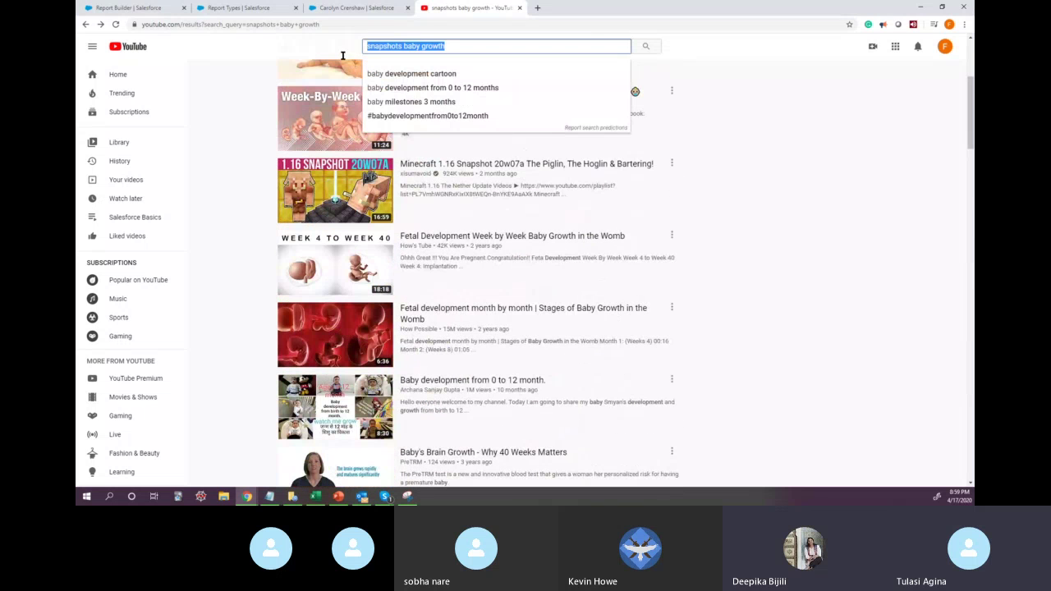
pyautogui.write('pictures')
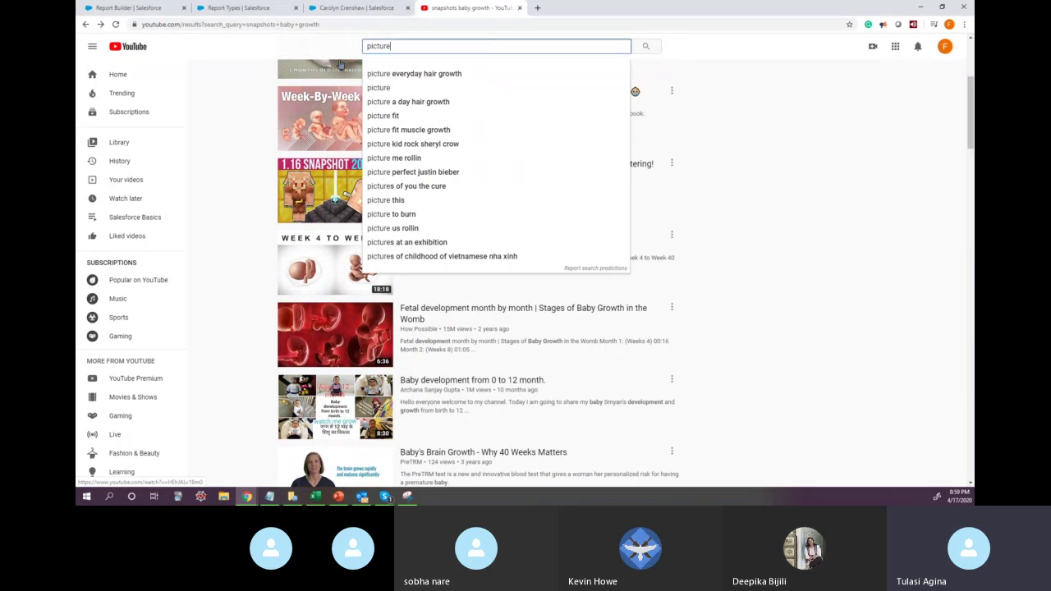
pyautogui.press('BackSpace')
pyautogui.press('Down')
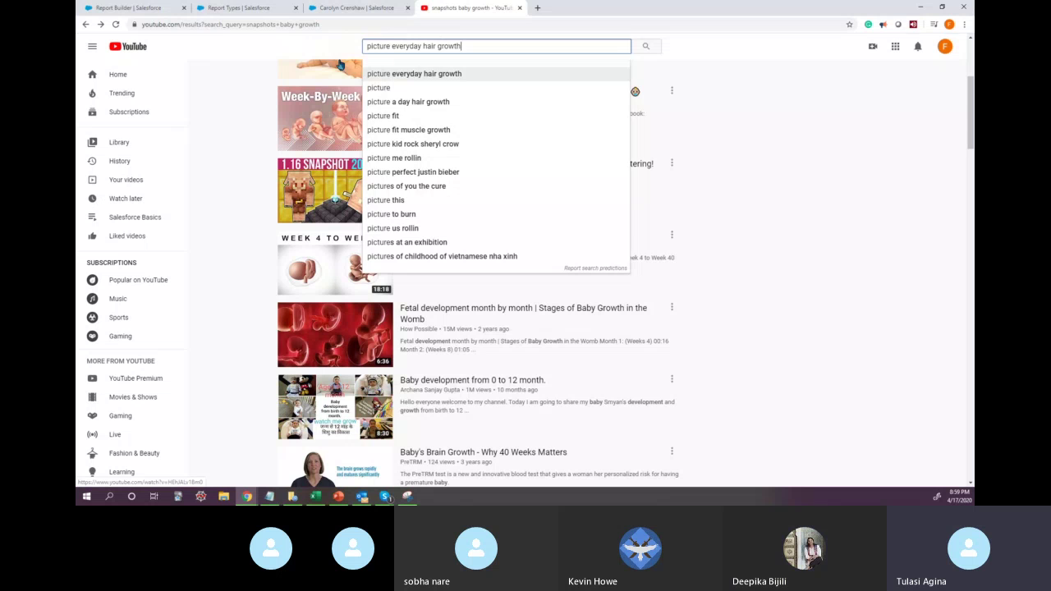
pyautogui.press('Return')
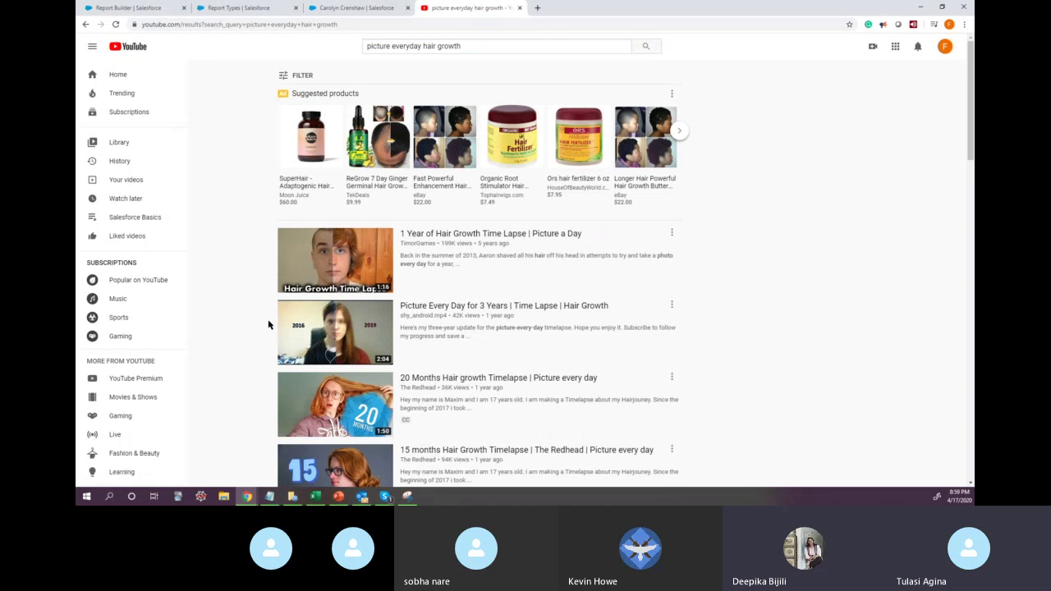
# Play the video 1 Year of Hair Growth Time Lapse, skip past its intro to about 0:10, and pause it near the middle
pyautogui.click(321, 284)
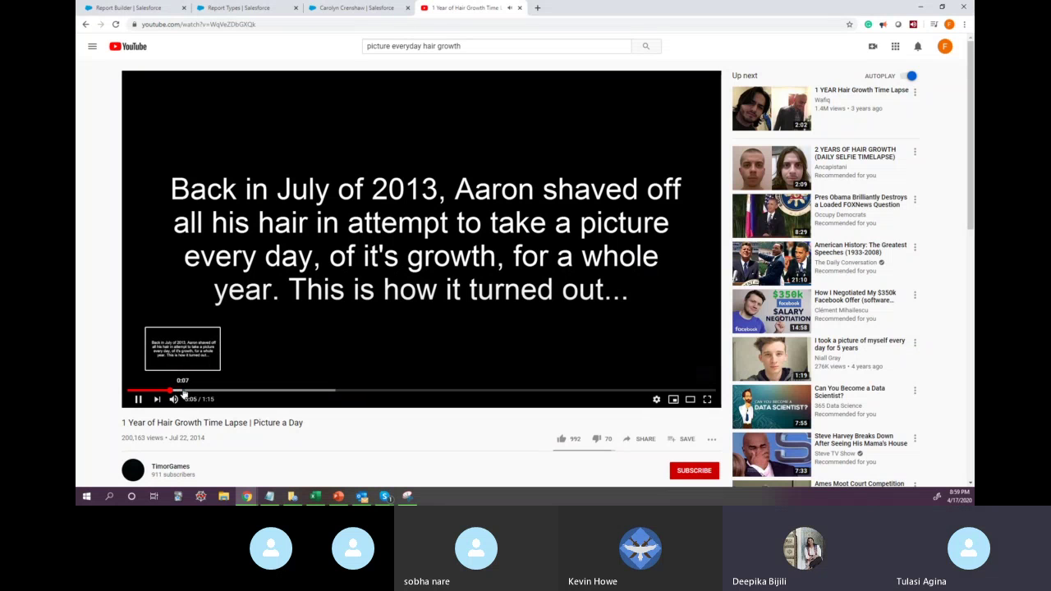
pyautogui.click(211, 392)
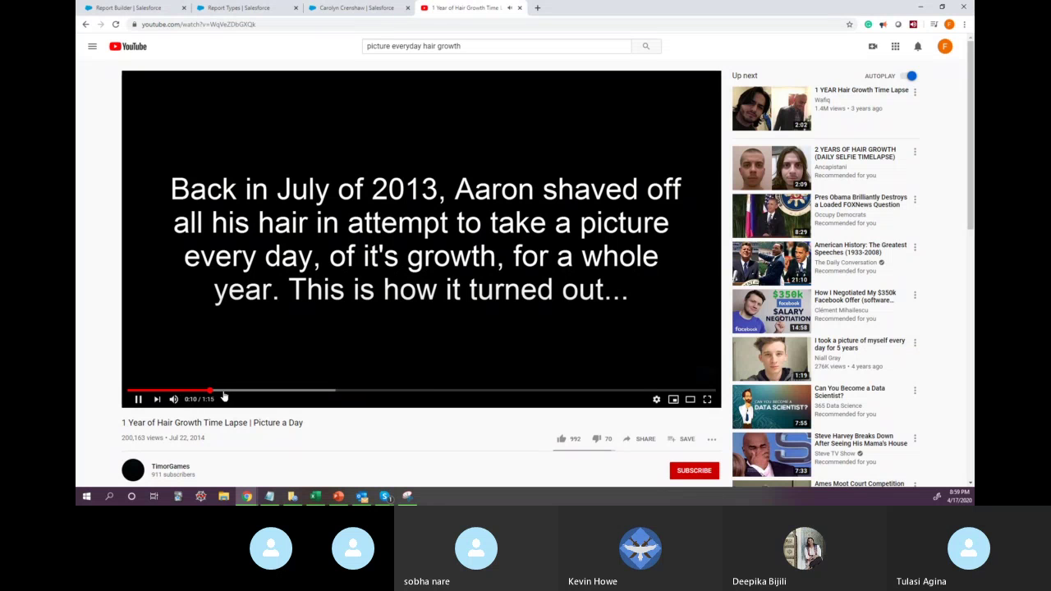
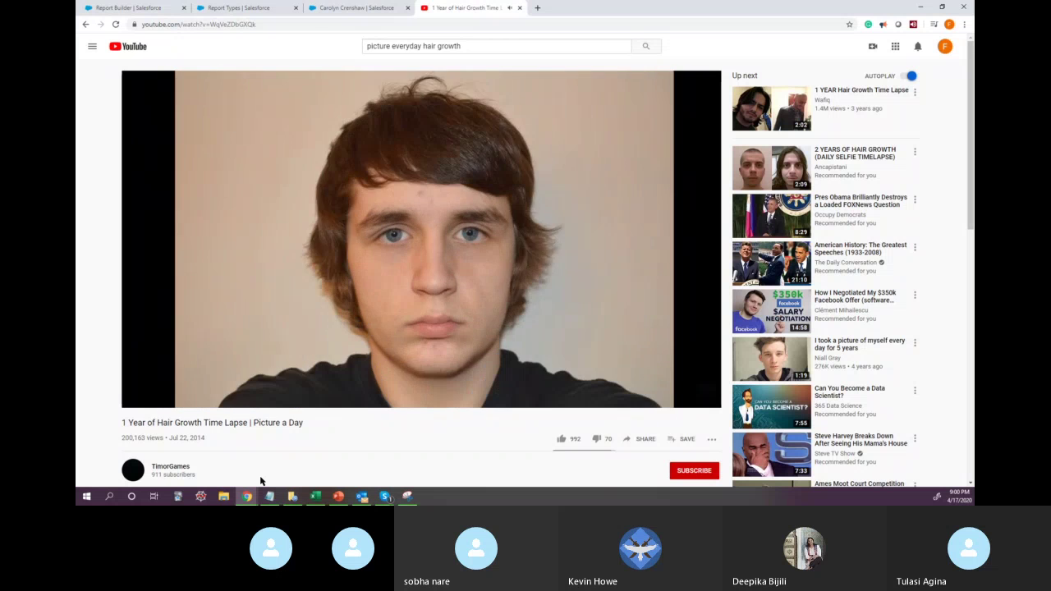
pyautogui.moveTo(205, 352)
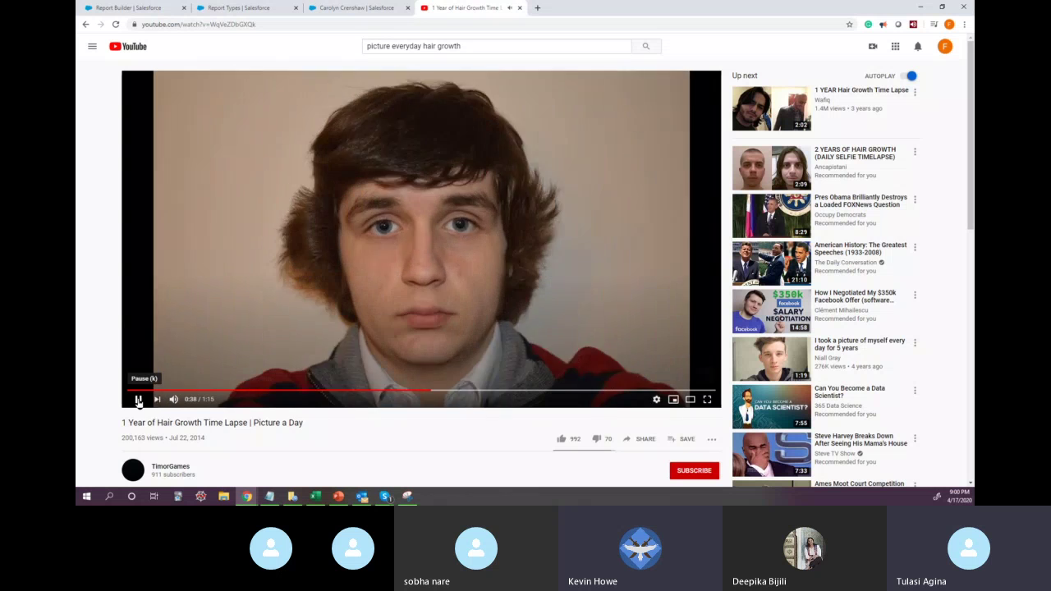
pyautogui.click(137, 400)
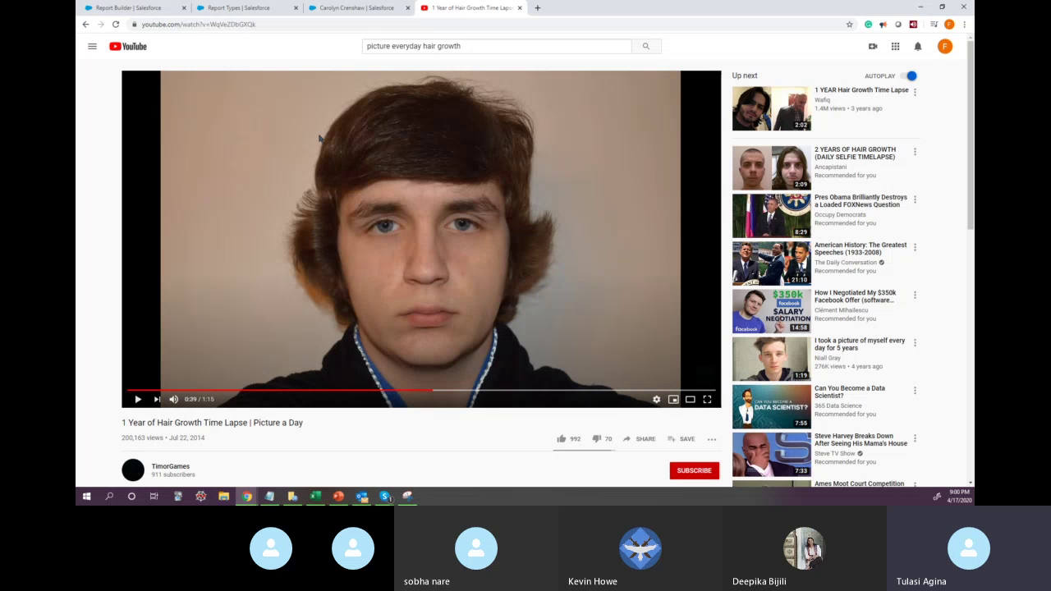
# Return to the Lead Status Trending report in Salesforce, open Setup, and start a new custom object in Object Manager
pyautogui.click(251, 8)
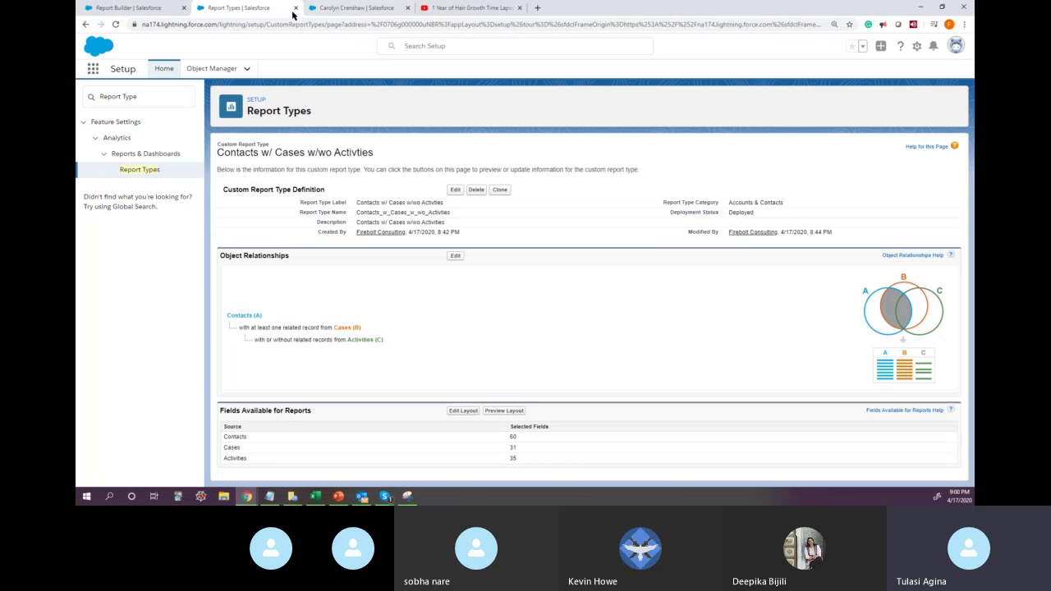
pyautogui.click(125, 7)
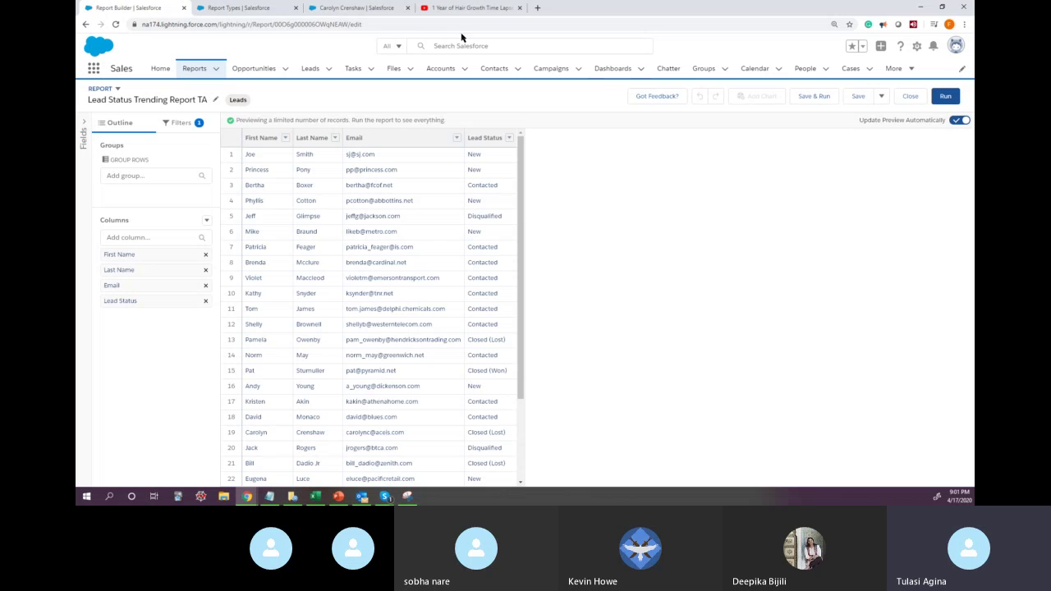
pyautogui.click(918, 47)
pyautogui.click(871, 74)
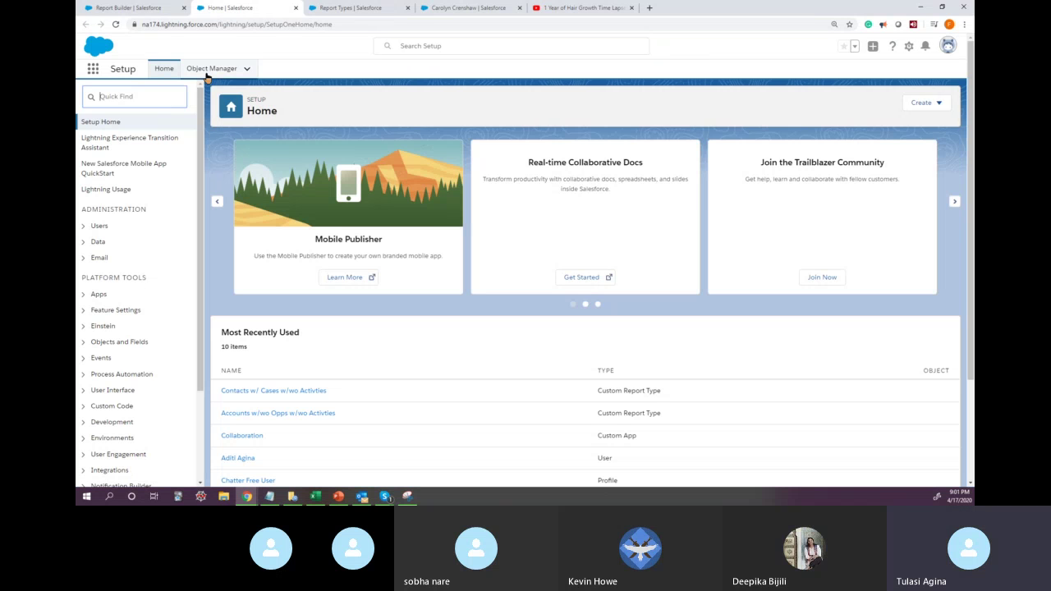
pyautogui.click(204, 73)
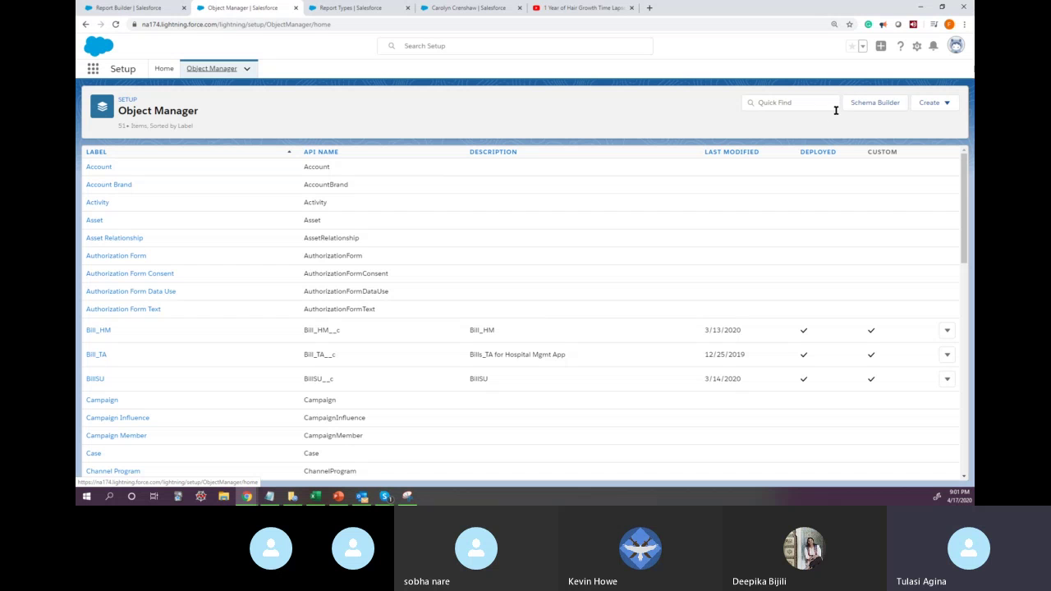
pyautogui.click(929, 104)
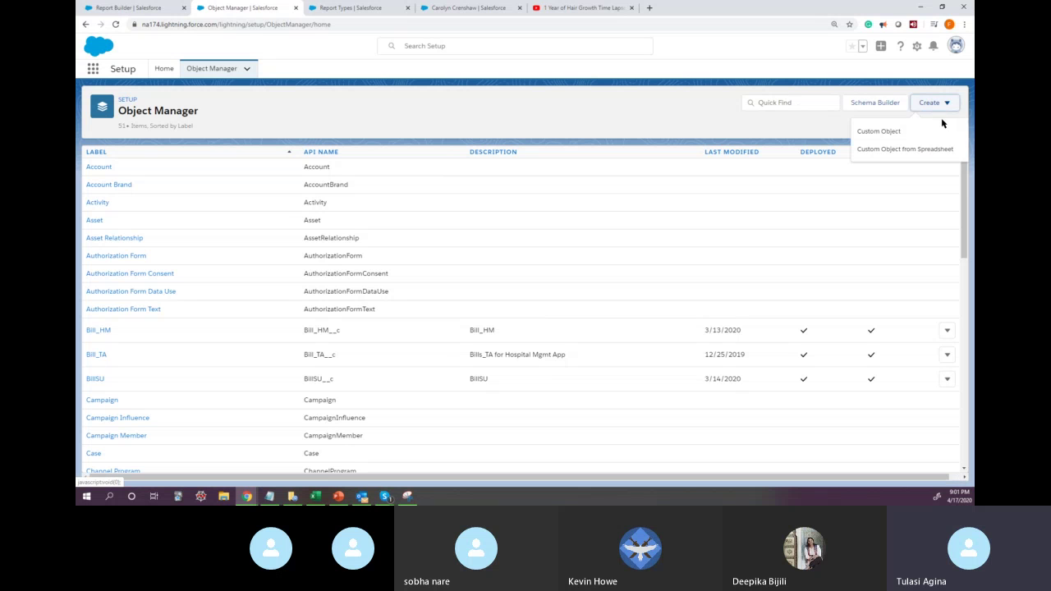
pyautogui.click(878, 131)
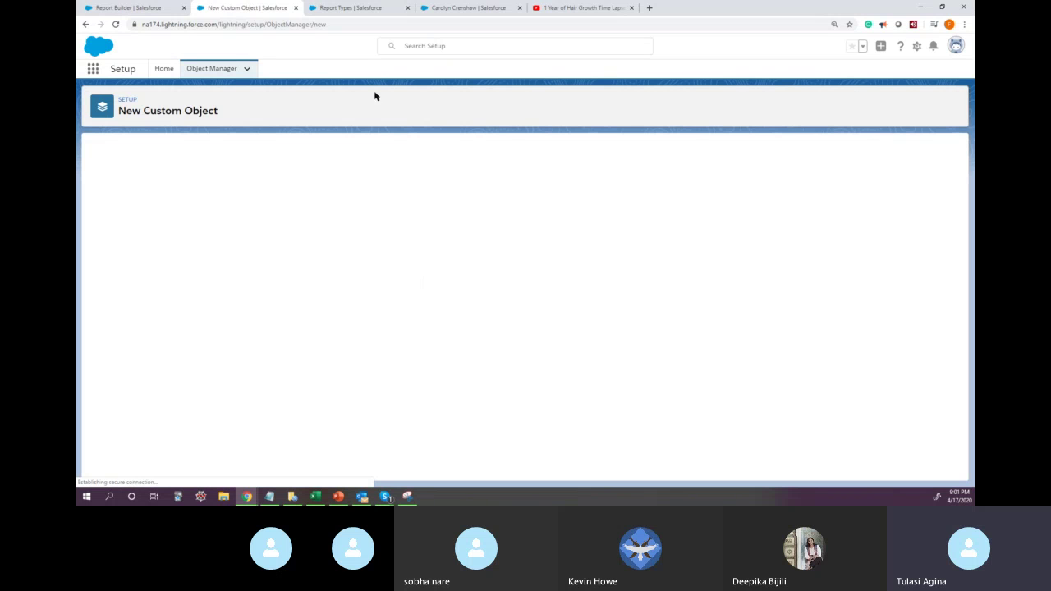
# Label the new custom object "Lead Snapshot" and let the object and record names fill in from the label
pyautogui.click(281, 233)
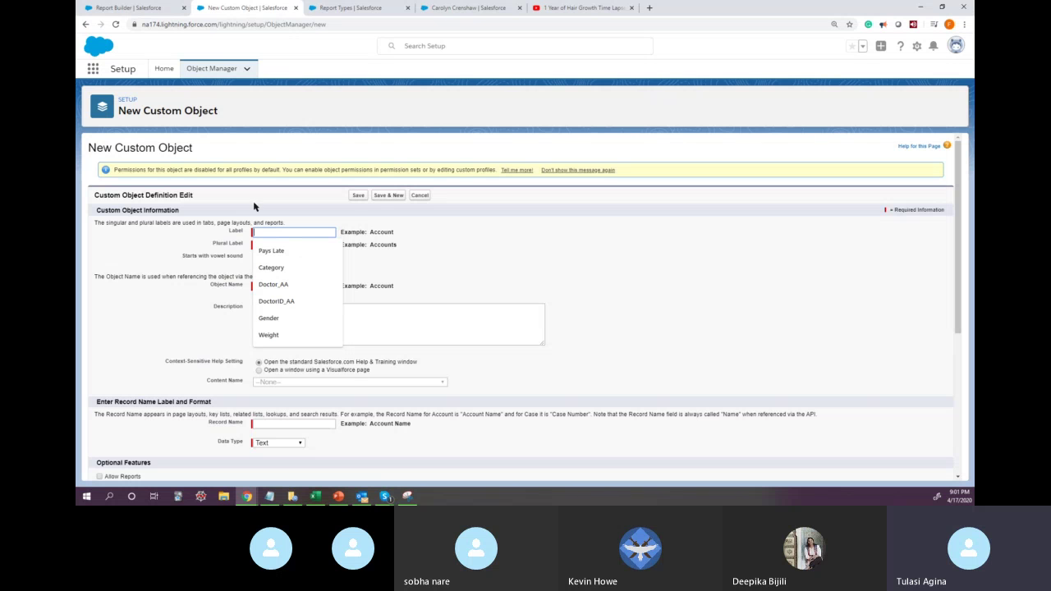
pyautogui.click(165, 10)
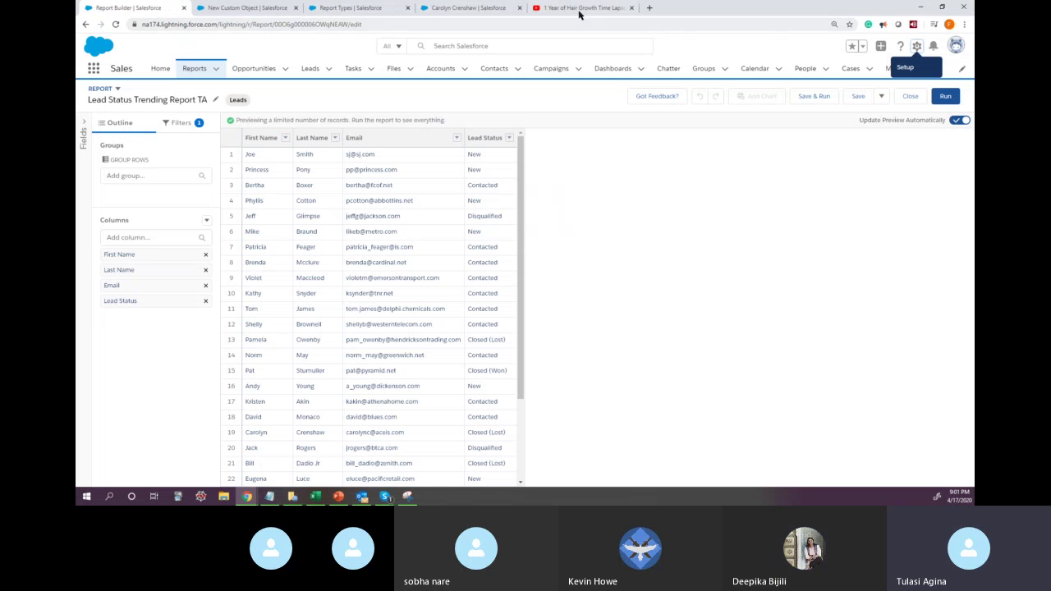
pyautogui.click(343, 8)
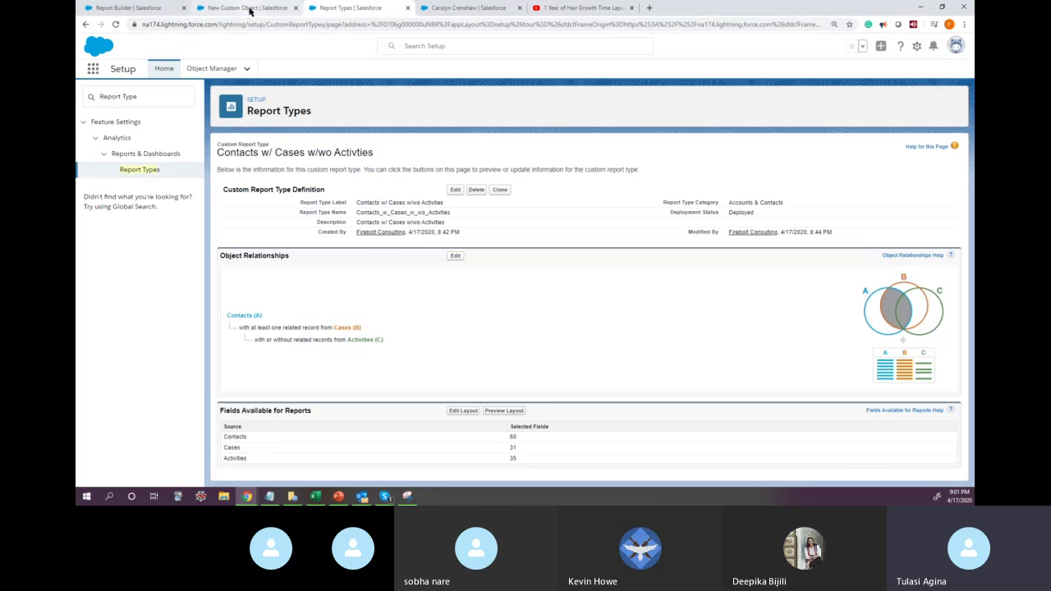
pyautogui.click(246, 8)
pyautogui.click(271, 232)
pyautogui.write('Lead ')
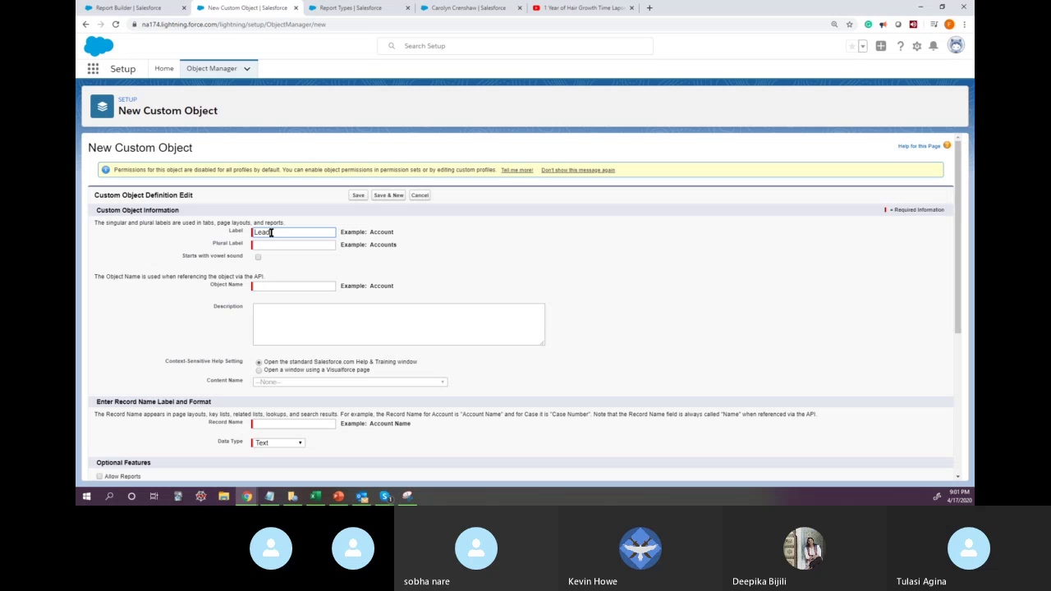
pyautogui.write('Snap')
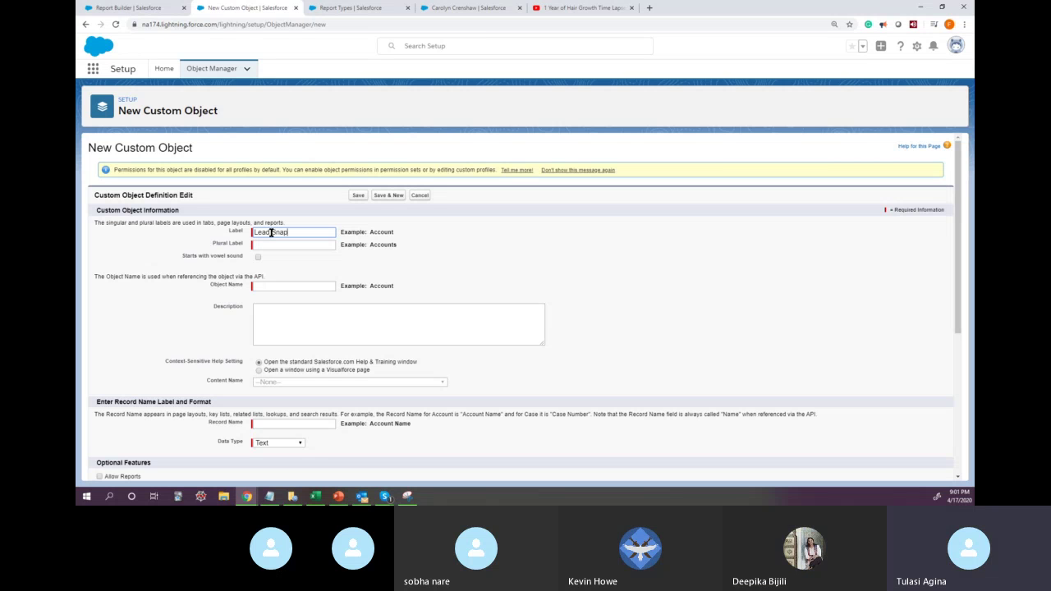
pyautogui.write('s')
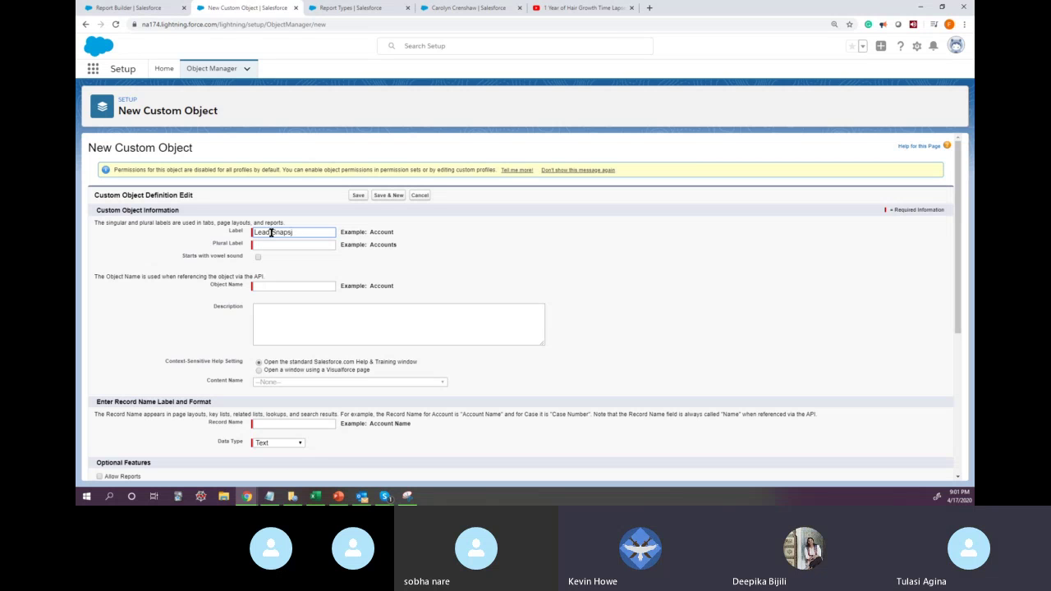
pyautogui.write('hot')
pyautogui.click(271, 232)
pyautogui.press('Tab')
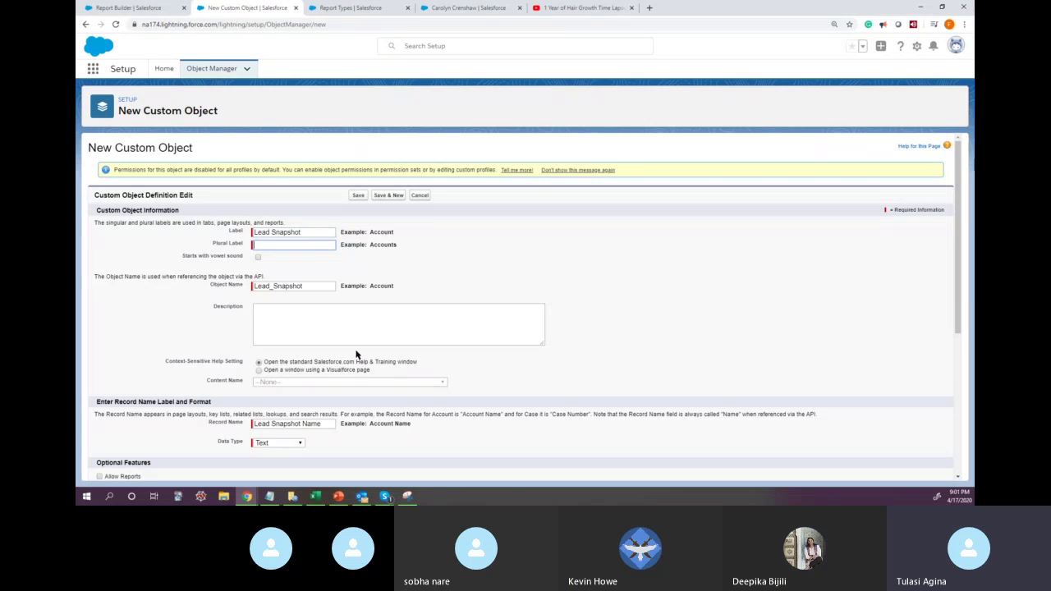
# Set the custom object's plural label to "Lead Snapshots" and its description to "Lead Snapshot"
pyautogui.moveTo(315, 233); pyautogui.dragTo(254, 234)
pyautogui.hotkey('ctrl', 'c')
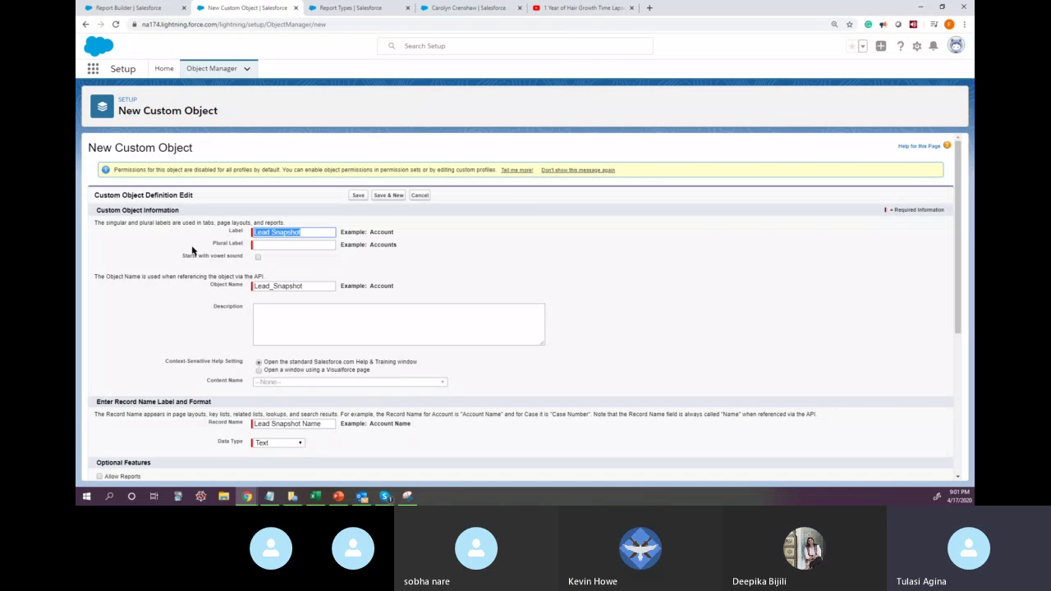
pyautogui.click(278, 245)
pyautogui.hotkey('ctrl', 'v')
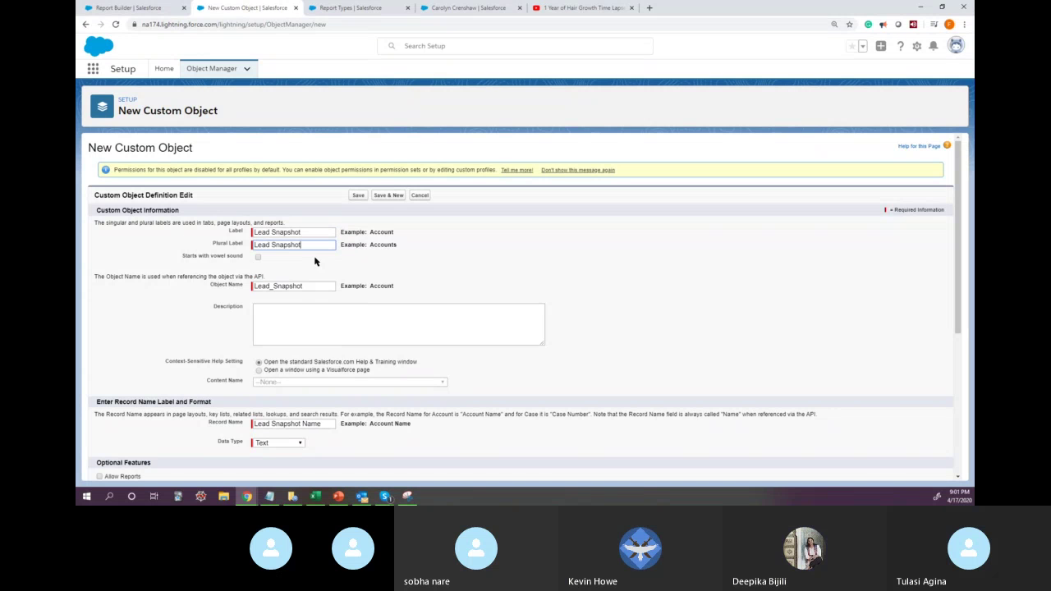
pyautogui.write('s')
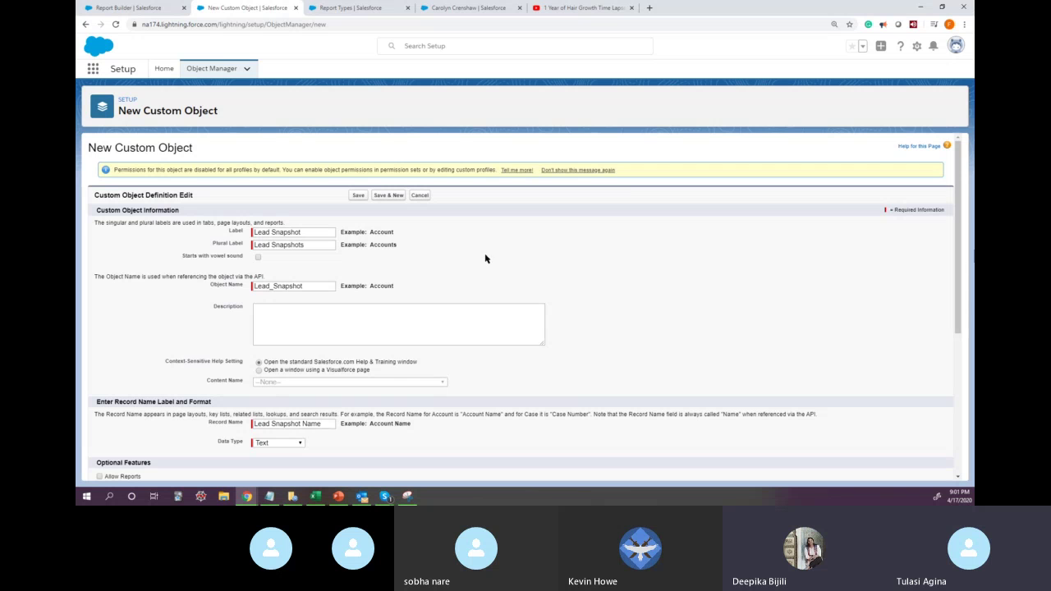
pyautogui.click(294, 318)
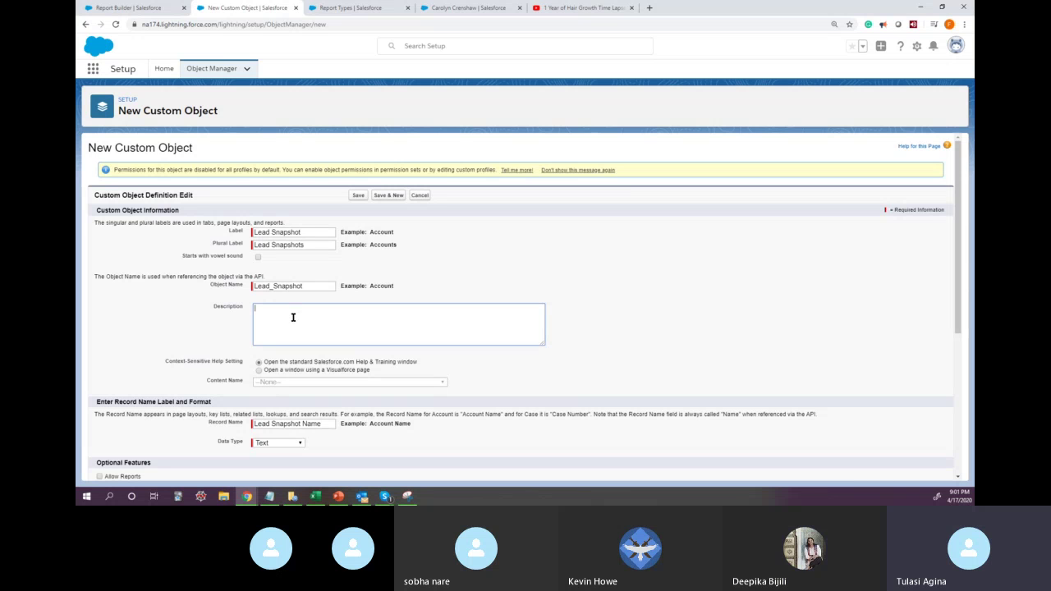
# Enable reports, activities, field history tracking, Chatter groups and search for the object, plus the notes and attachments list and the New Custom Tab Wizard
pyautogui.scroll(-3, 705, 273)
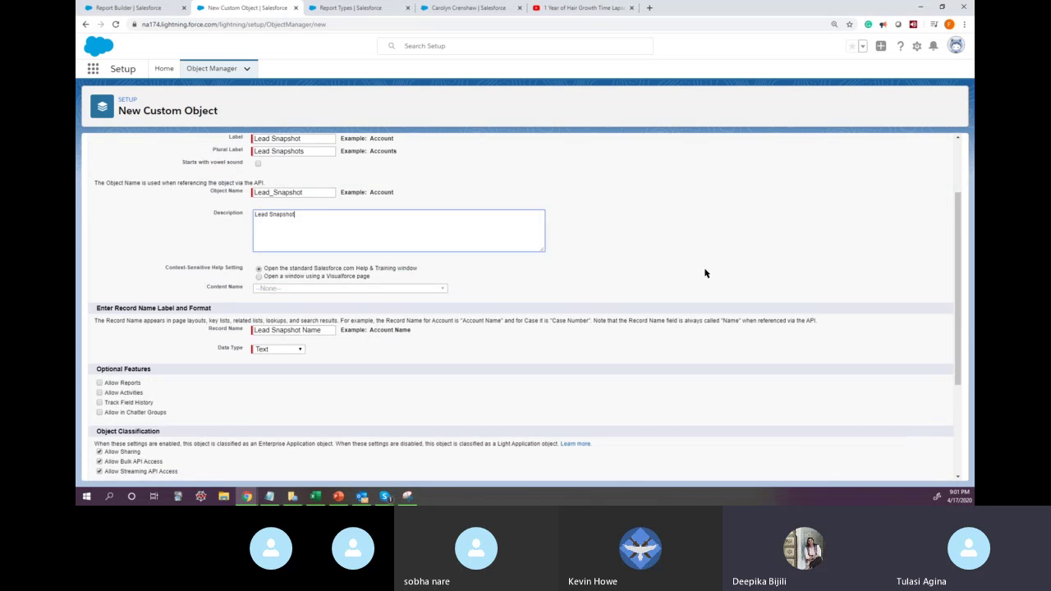
pyautogui.click(132, 291)
pyautogui.click(138, 300)
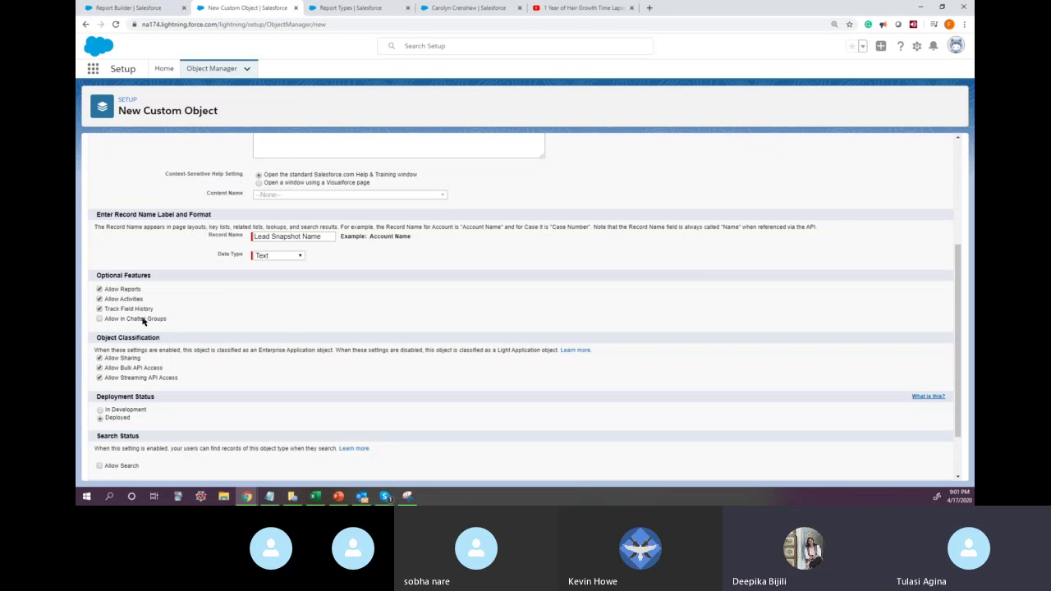
pyautogui.click(143, 321)
pyautogui.scroll(-2, 286, 328)
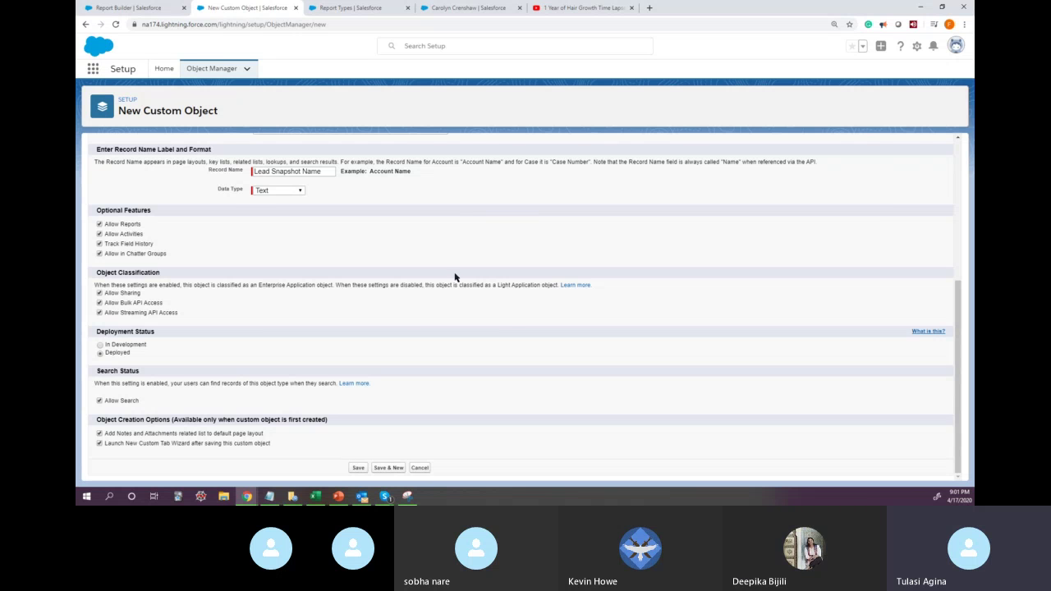
pyautogui.scroll(5, 455, 277)
pyautogui.scroll(-5, 349, 329)
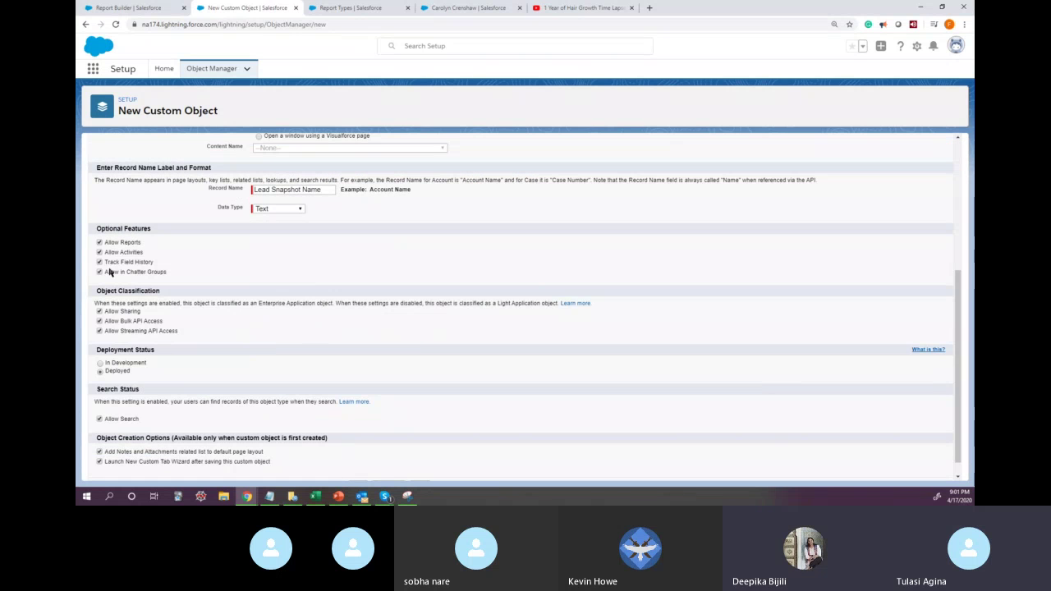
pyautogui.moveTo(142, 243); pyautogui.dragTo(104, 244)
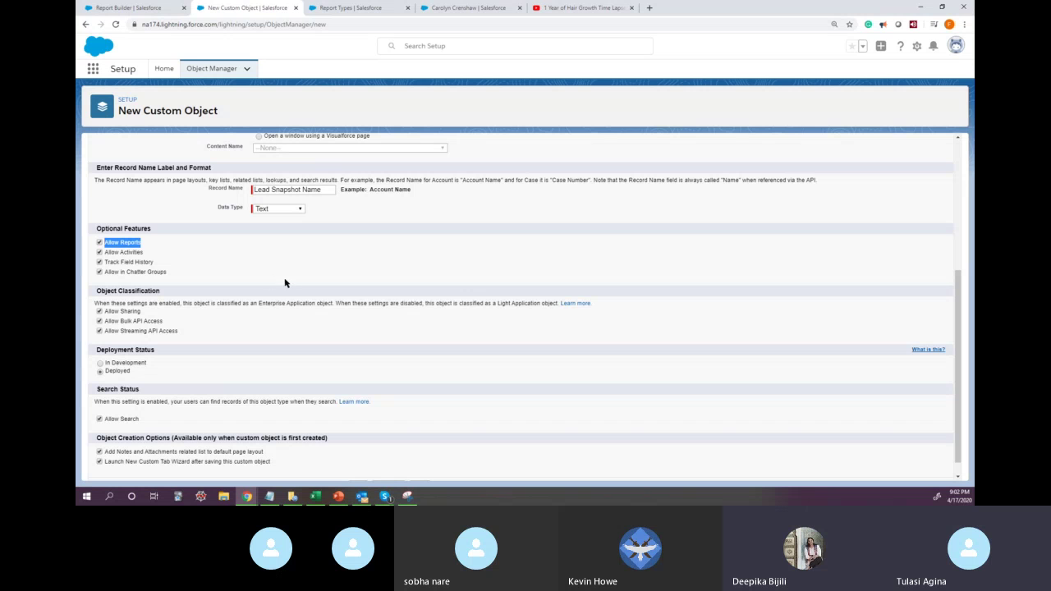
pyautogui.scroll(3, 296, 287)
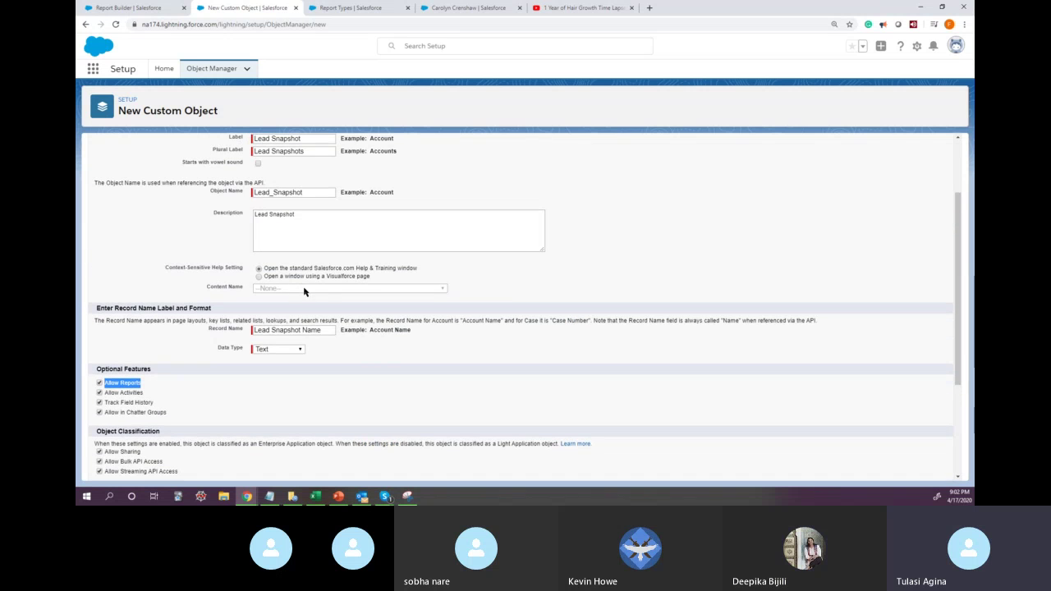
pyautogui.scroll(-4, 612, 407)
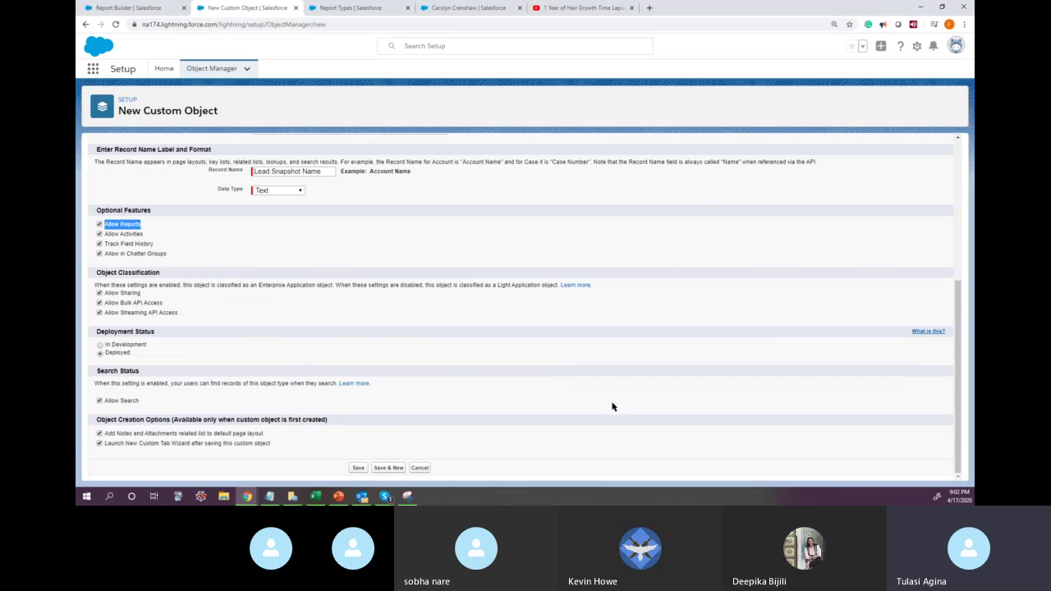
# Save the Lead Snapshot custom object and give its new tab the Camera style
pyautogui.click(359, 468)
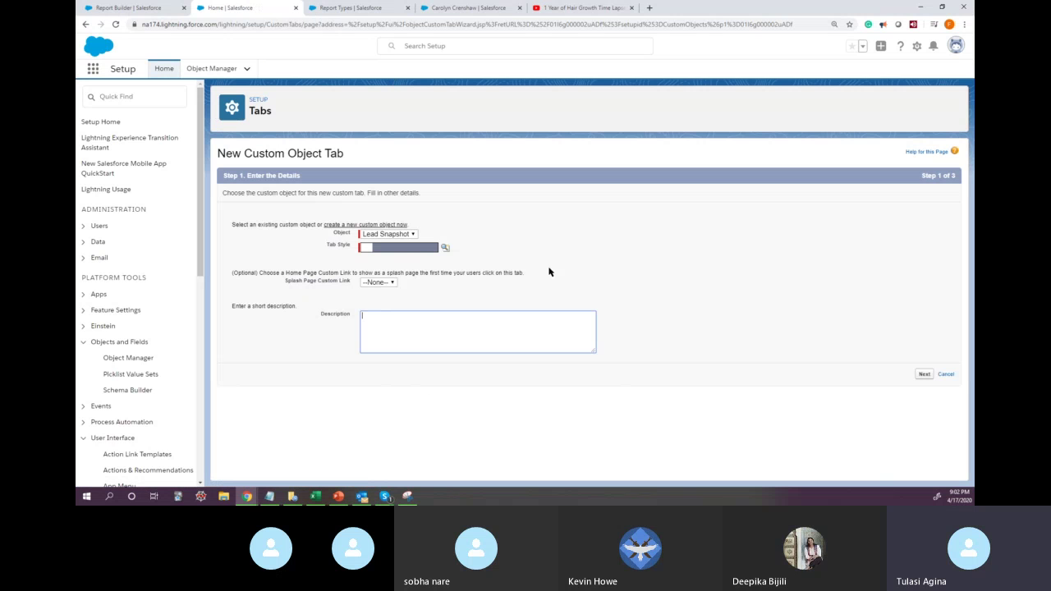
pyautogui.click(393, 247)
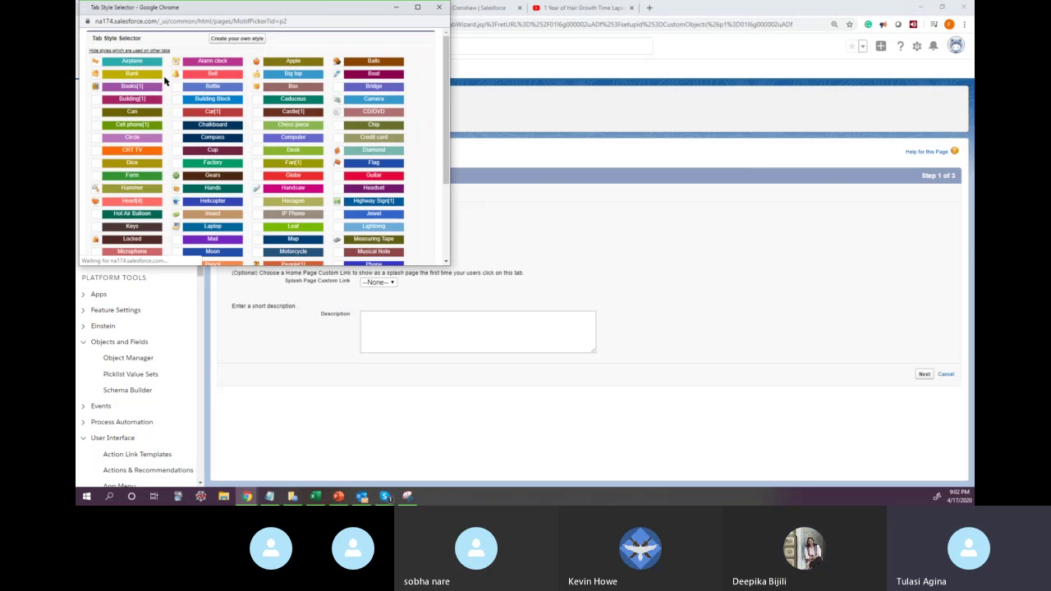
pyautogui.click(107, 89)
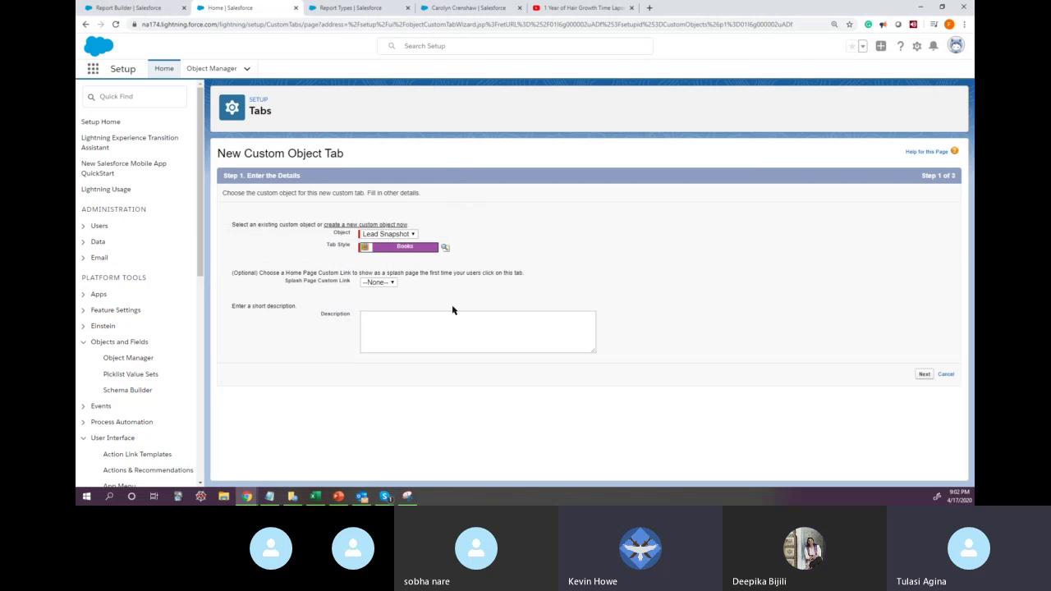
pyautogui.click(408, 249)
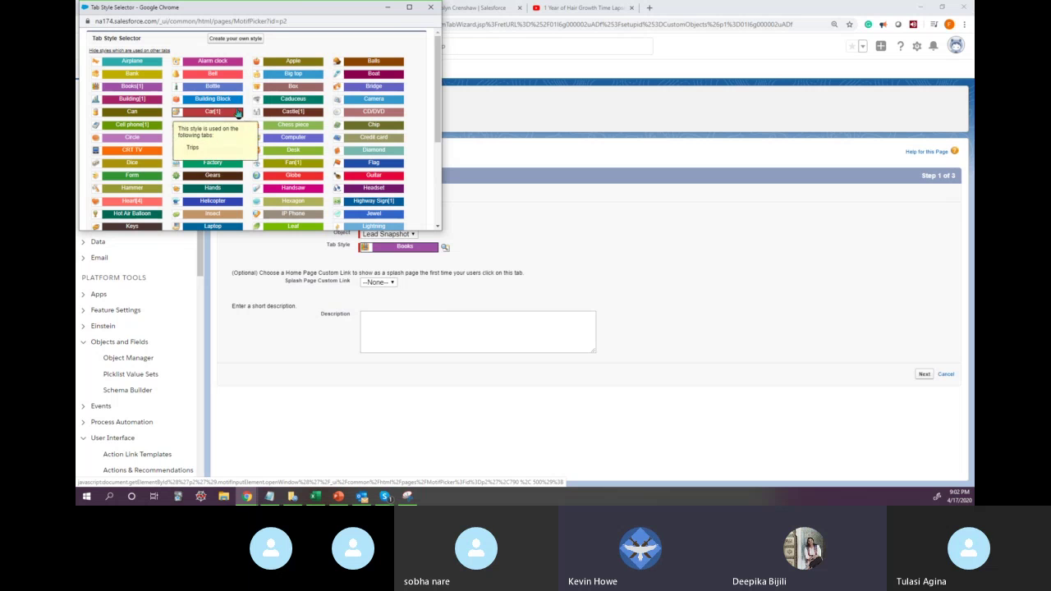
pyautogui.click(386, 101)
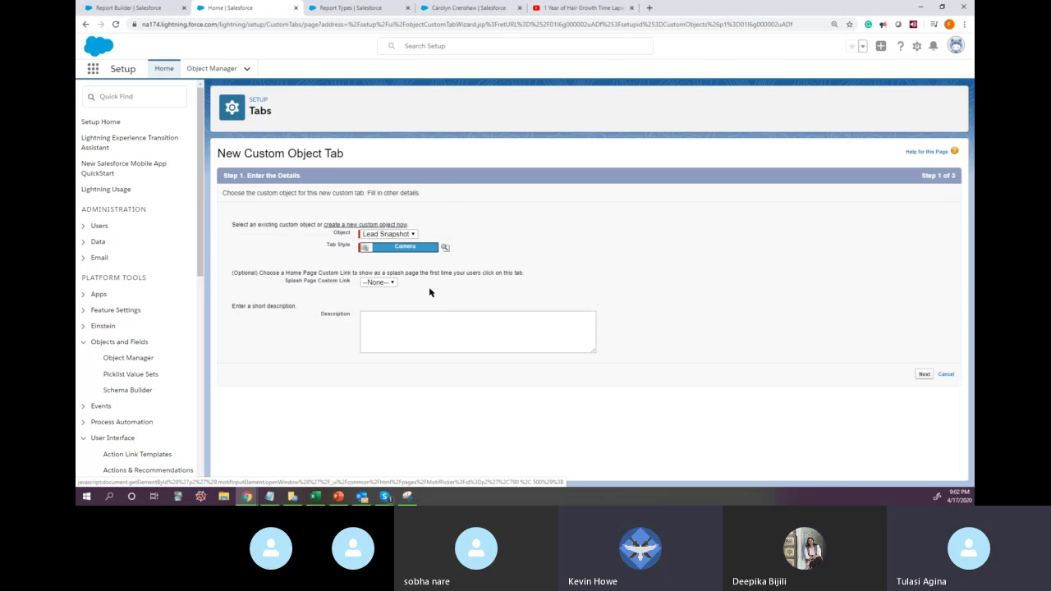
# Keep Lead Snapshot as the tab's object without a splash page link, and apply Default On visibility to all profiles
pyautogui.click(378, 320)
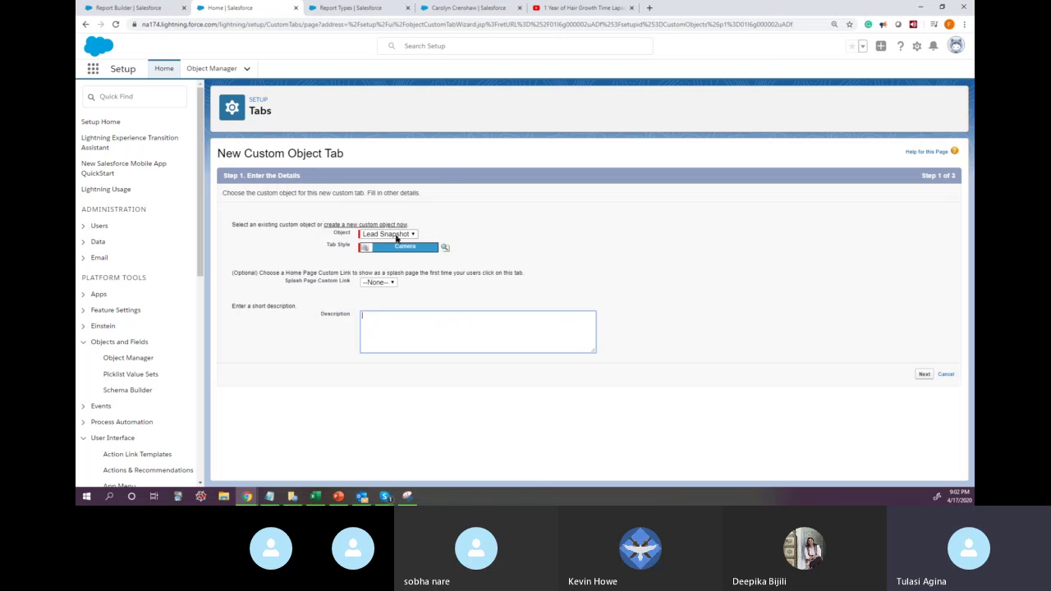
pyautogui.click(396, 235)
pyautogui.click(394, 325)
pyautogui.click(924, 376)
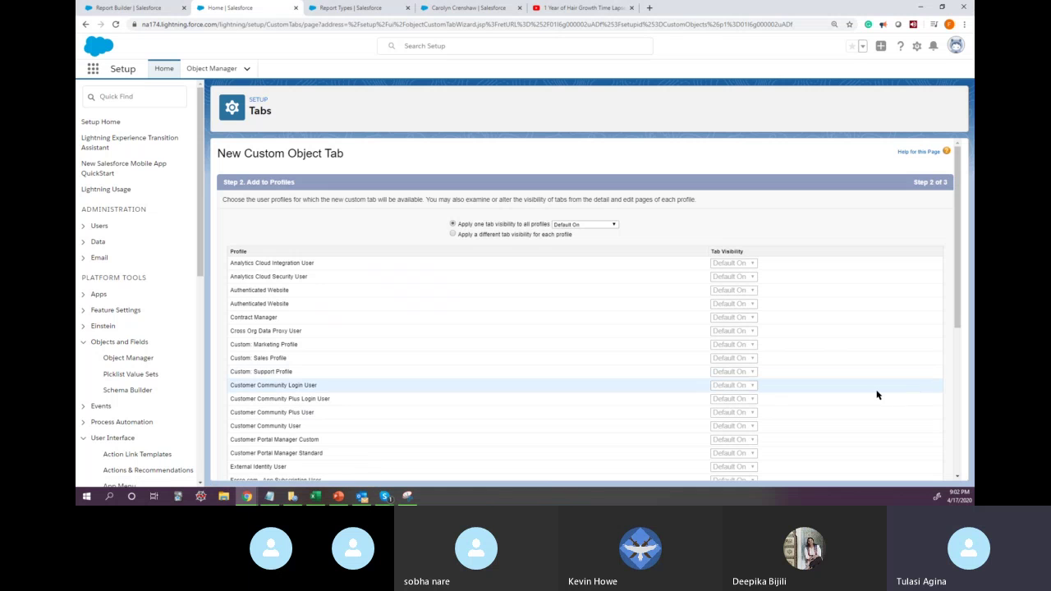
pyautogui.scroll(-5, 846, 395)
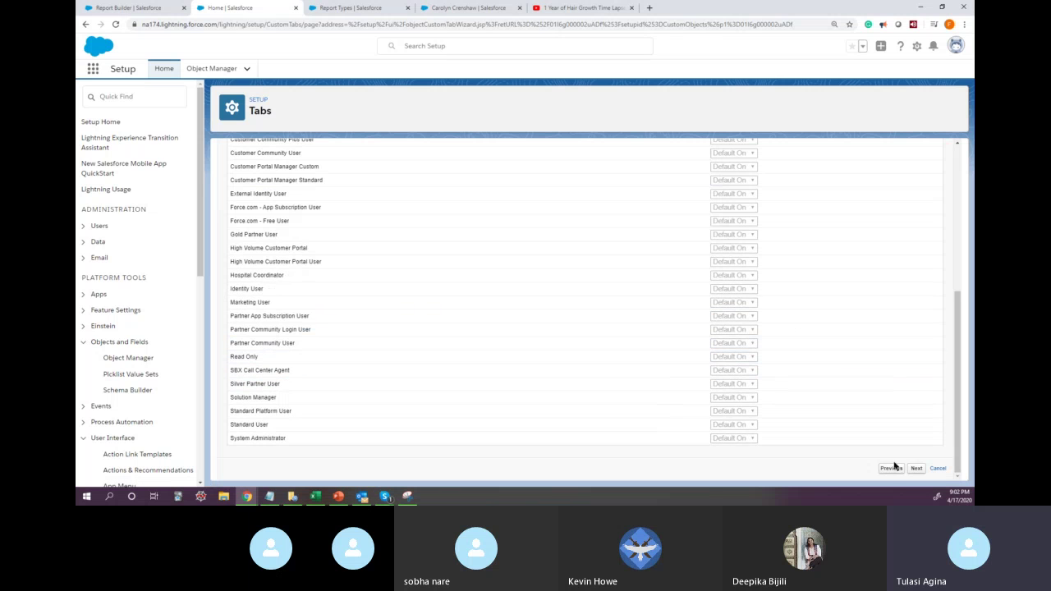
pyautogui.click(916, 469)
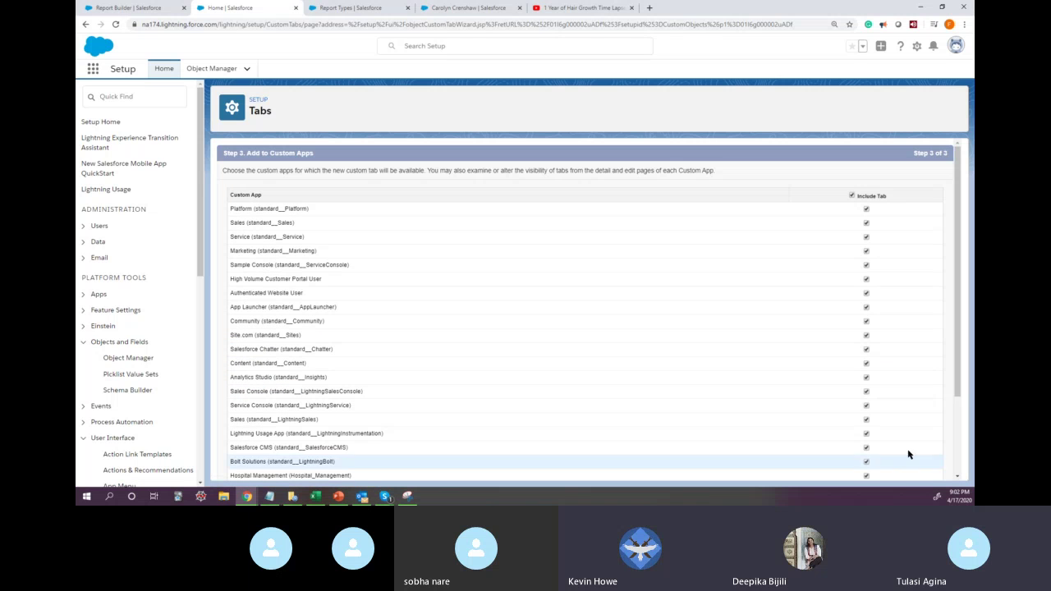
# Exclude the new tab from all custom apps
pyautogui.scroll(-5, 911, 453)
pyautogui.scroll(5, 859, 262)
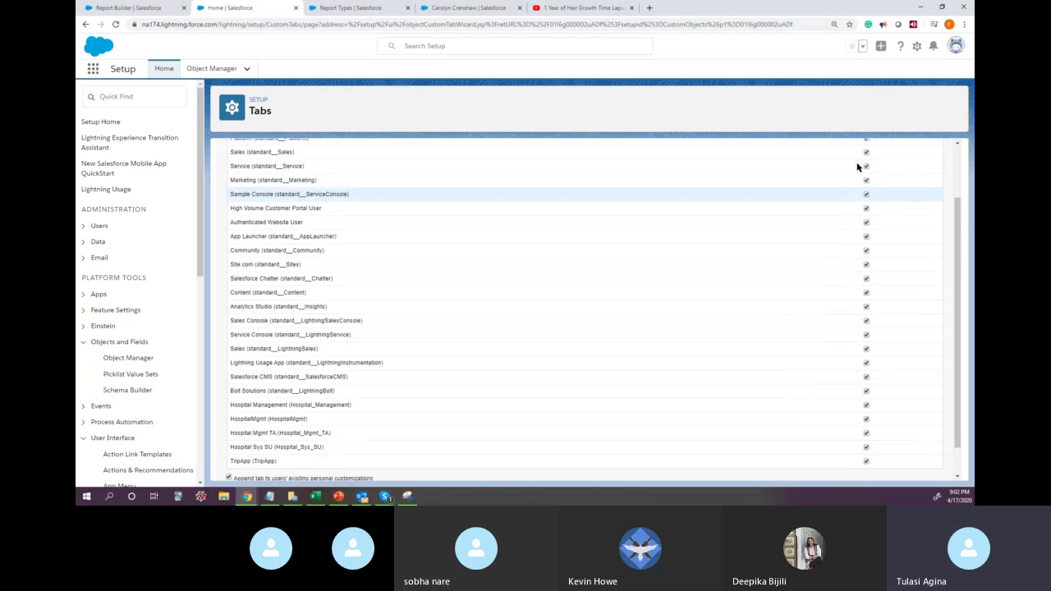
pyautogui.click(852, 198)
pyautogui.scroll(-3, 914, 375)
pyautogui.scroll(3, 370, 344)
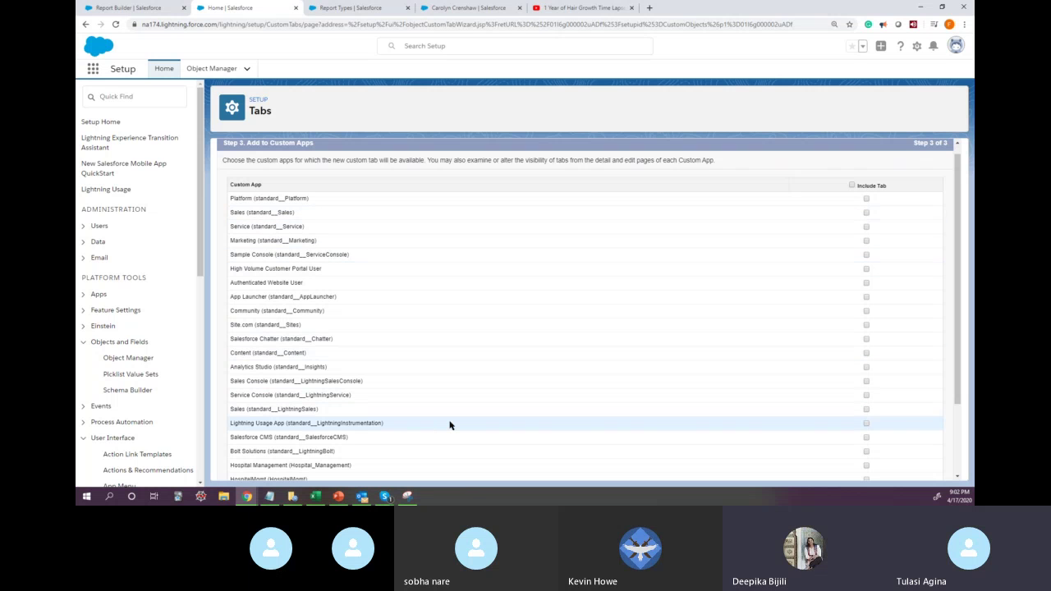
# Find "light" on the page and include the tab only in the Sales (standard__LightningSales) app
pyautogui.hotkey('ctrl', 'f')
pyautogui.write('light')
pyautogui.press('Return')
pyautogui.press('Return')
pyautogui.press('Return')
pyautogui.press('Return')
pyautogui.press('Return')
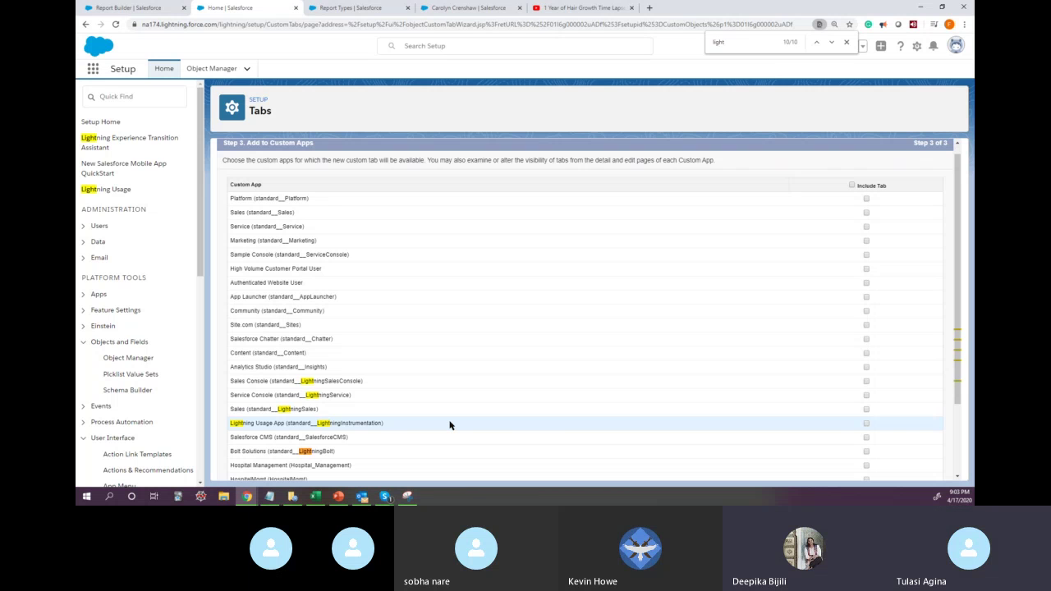
pyautogui.scroll(-2, 489, 431)
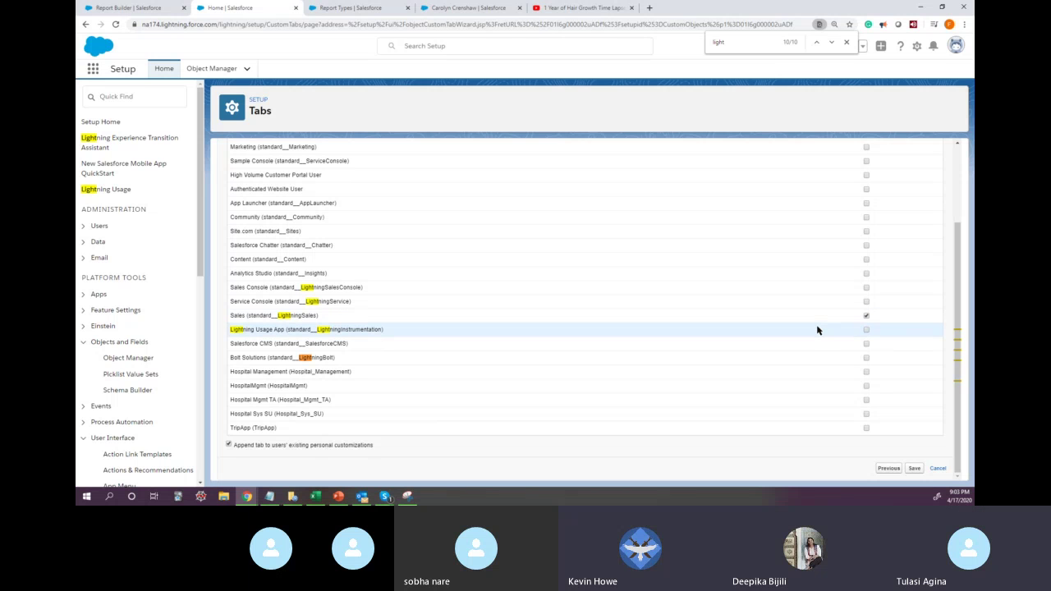
pyautogui.scroll(3, 817, 330)
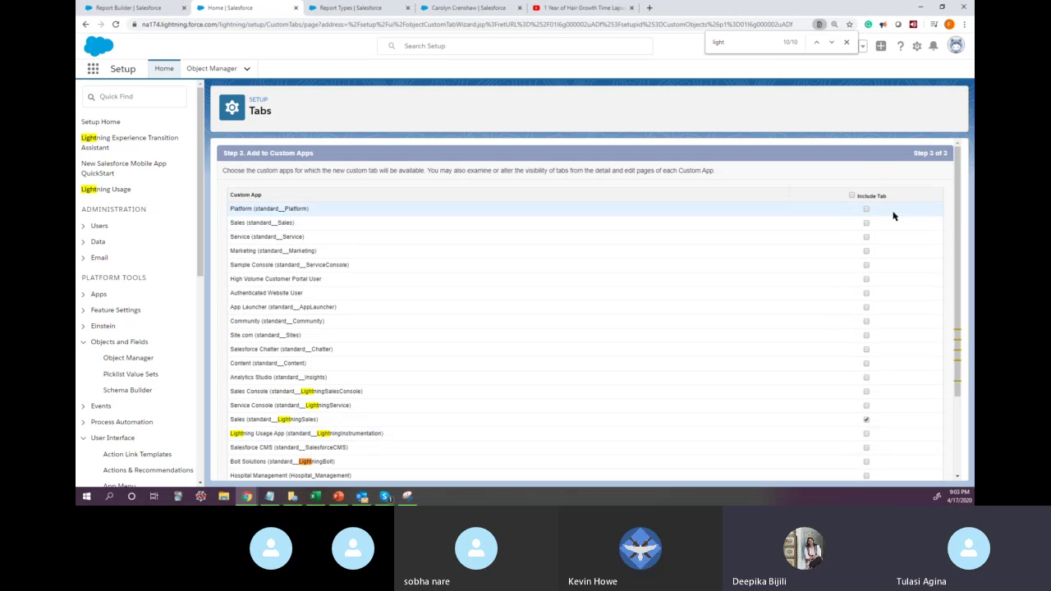
# Include the tab in all custom apps, Sales (standard__LightningSales) among them, and save the tab
pyautogui.click(852, 196)
pyautogui.scroll(-3, 926, 328)
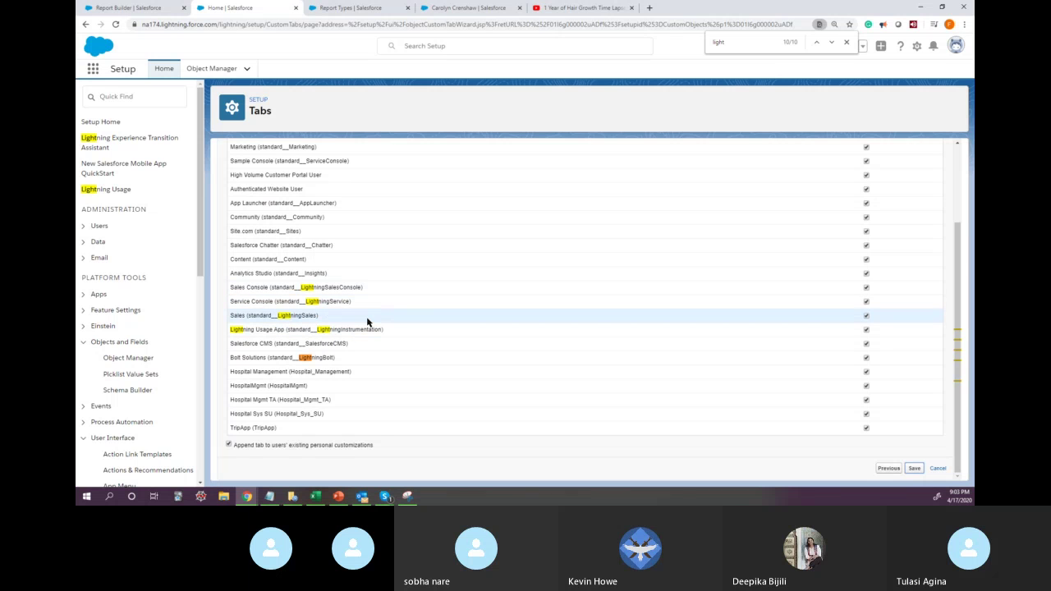
pyautogui.moveTo(319, 317); pyautogui.dragTo(229, 319)
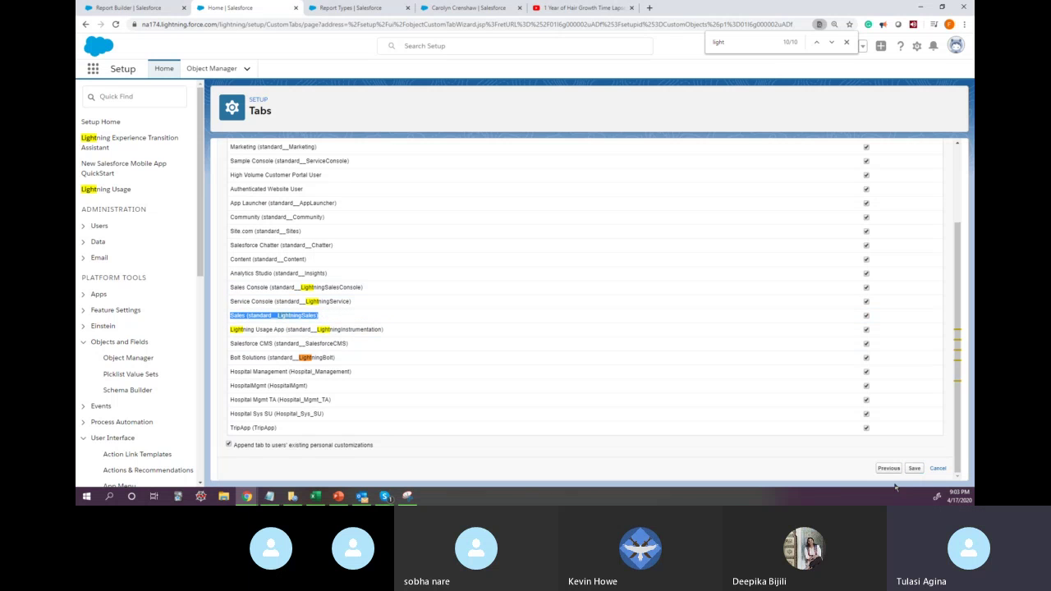
pyautogui.click(914, 470)
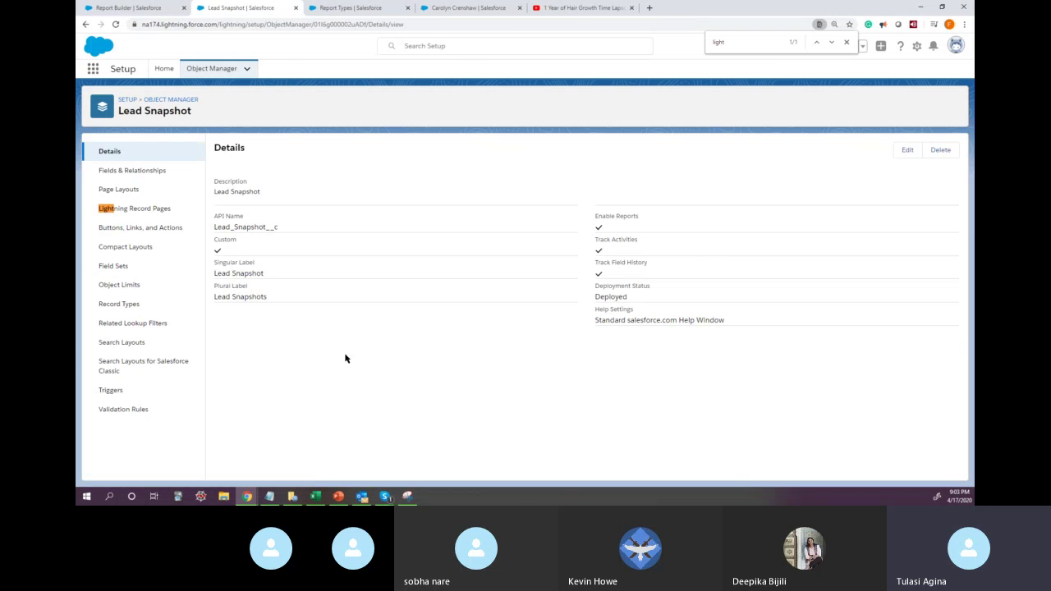
# Start a new custom field on Lead Snapshot, check the Lead Status Trending report's columns, and choose the Text data type
pyautogui.click(143, 173)
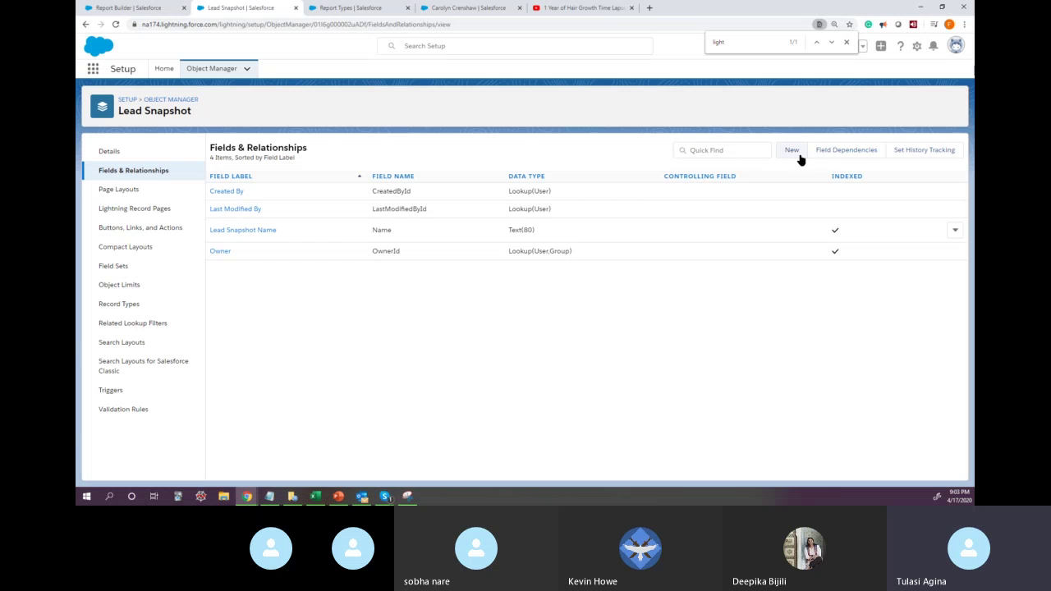
pyautogui.click(793, 151)
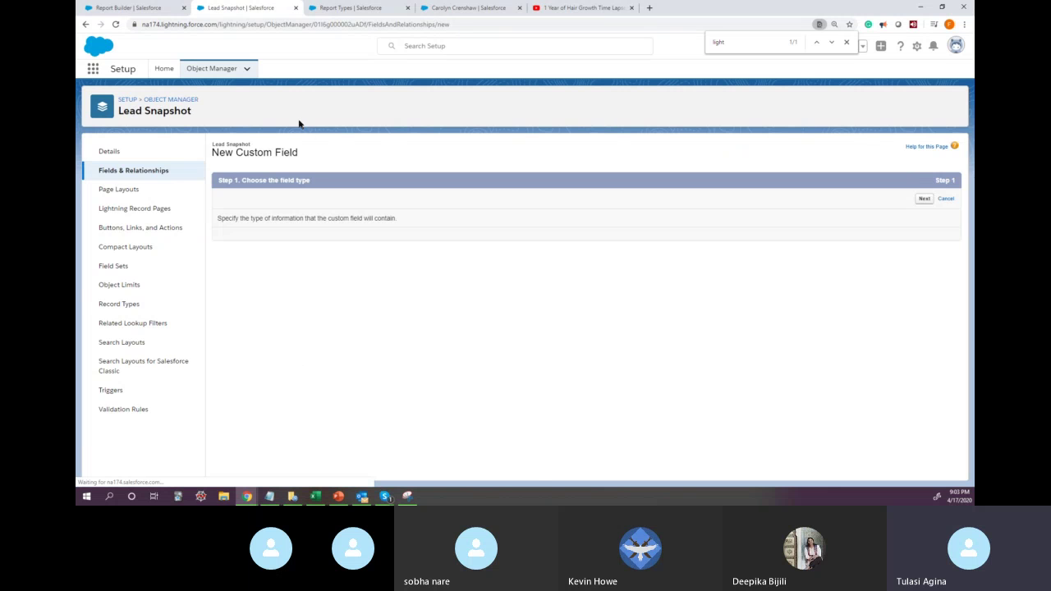
pyautogui.click(149, 11)
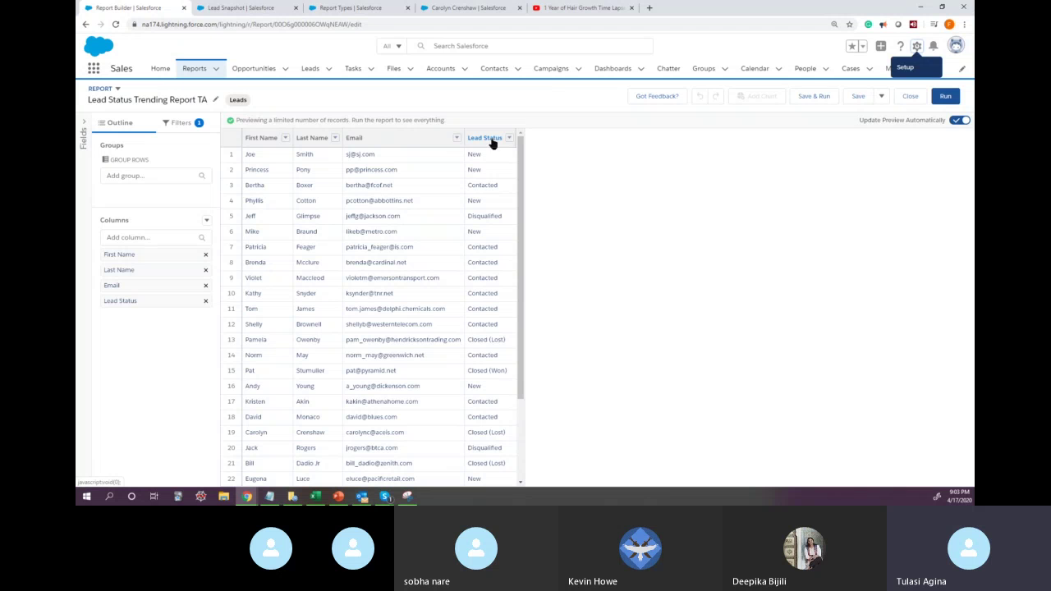
pyautogui.click(258, 10)
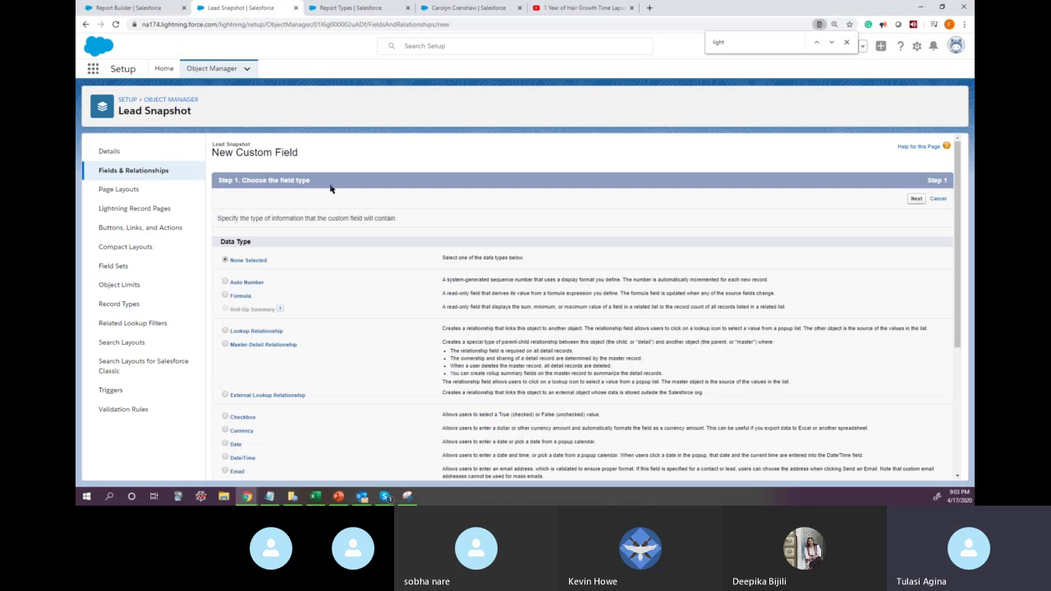
pyautogui.scroll(-3, 295, 318)
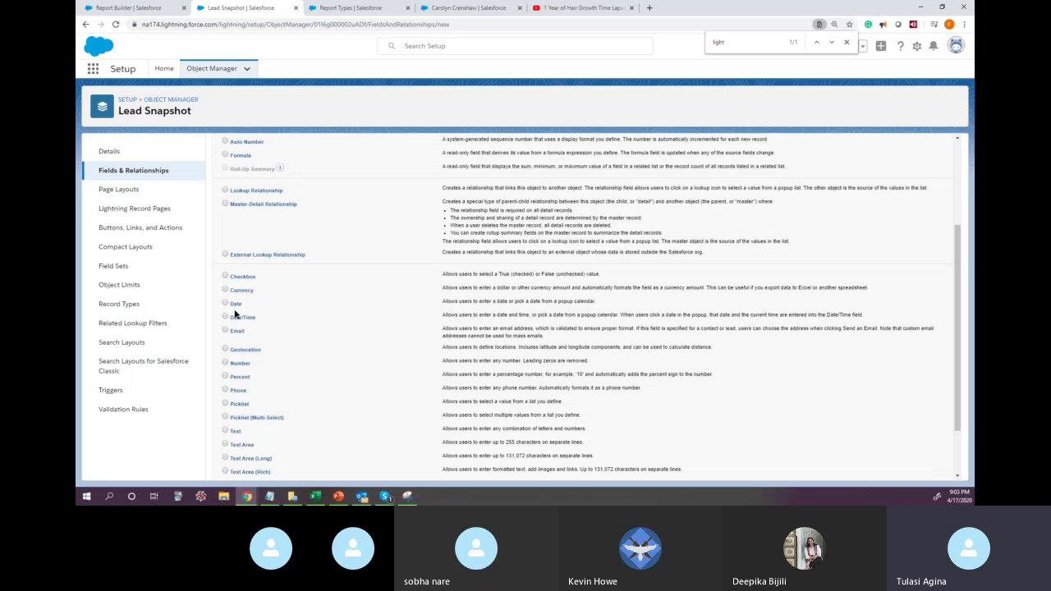
pyautogui.scroll(-2, 276, 343)
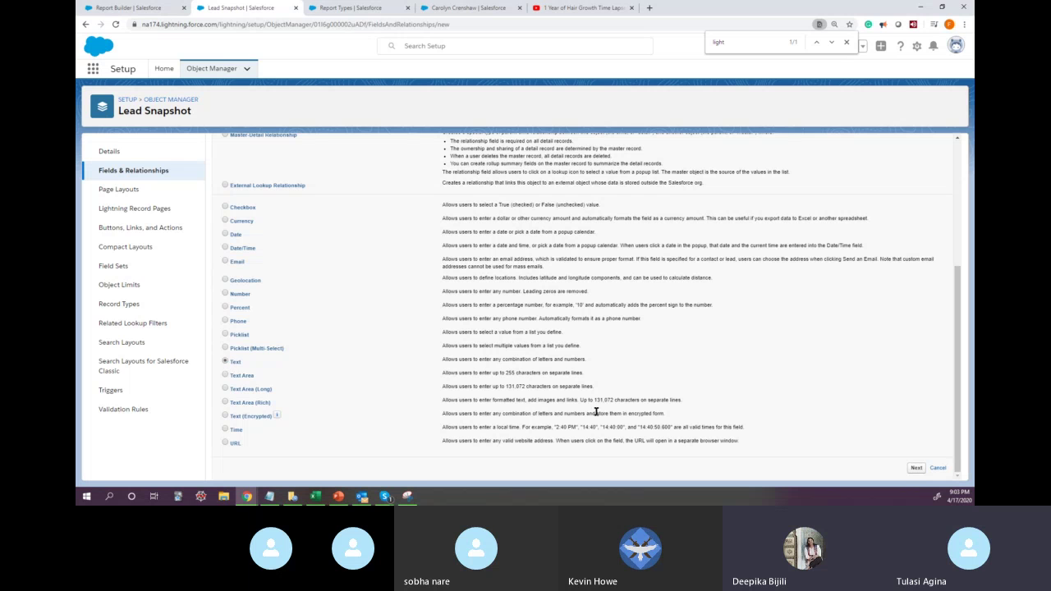
pyautogui.click(917, 467)
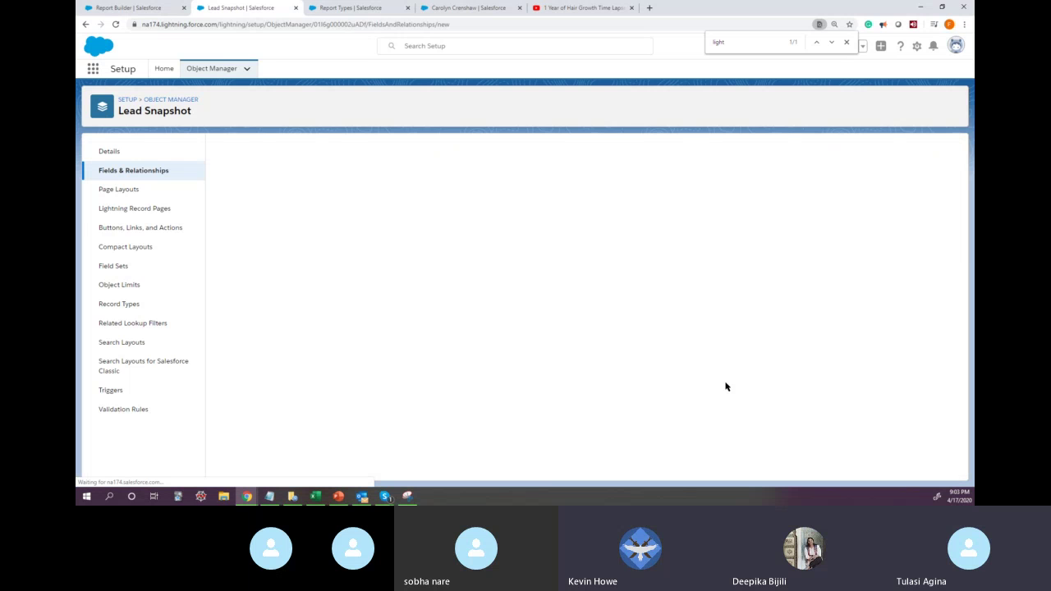
# Label the new text field "FirstName_S"
pyautogui.click(383, 220)
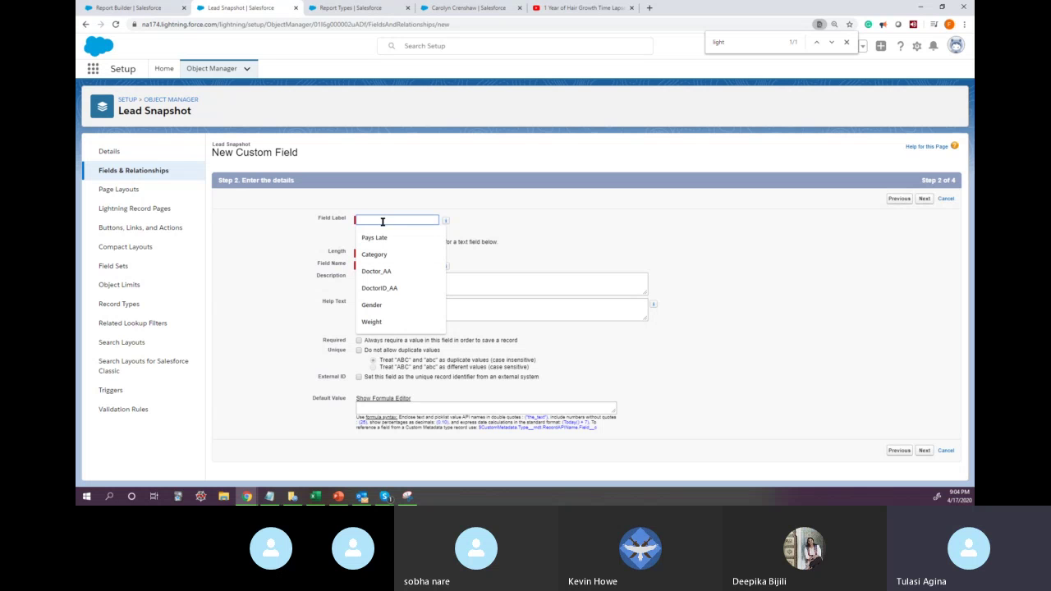
pyautogui.click(526, 207)
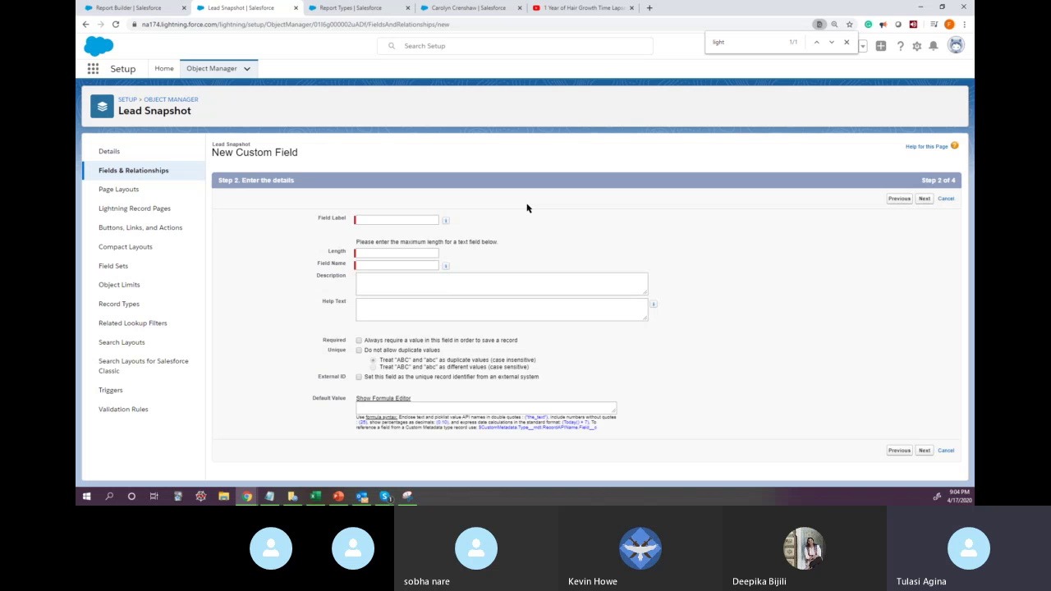
pyautogui.click(391, 221)
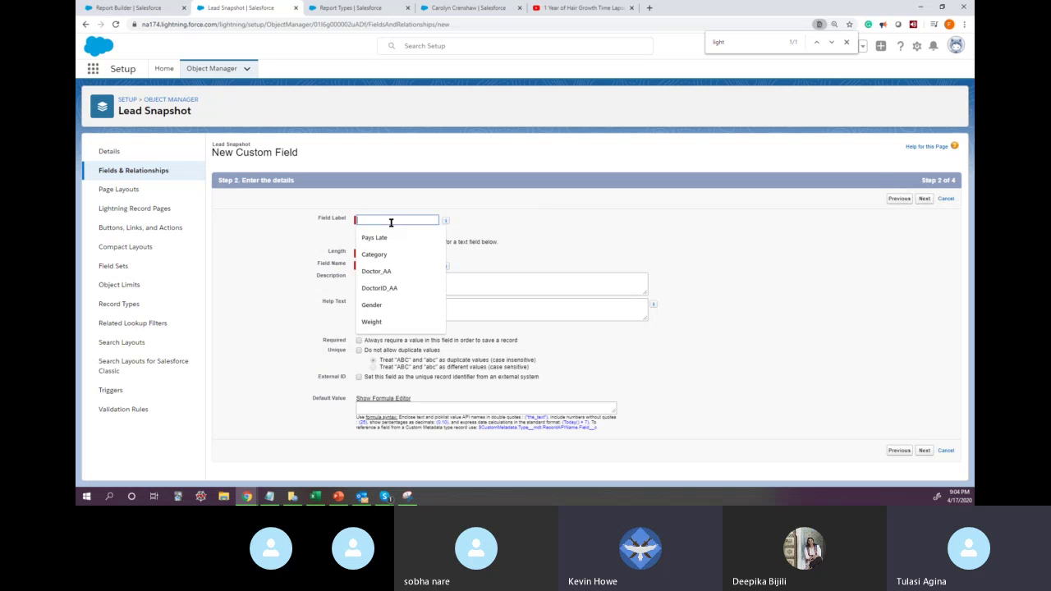
pyautogui.write('F')
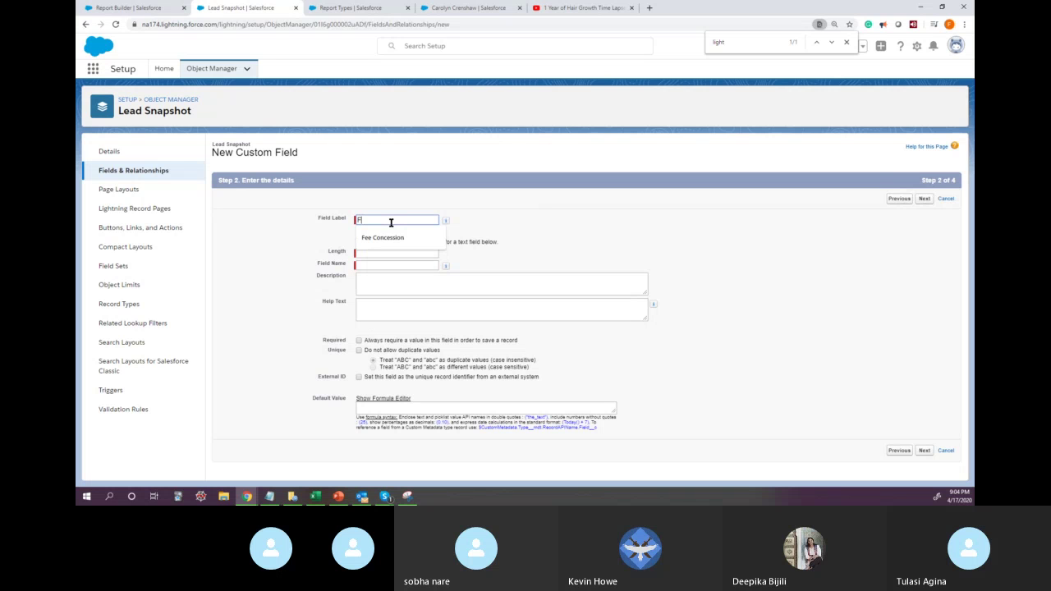
pyautogui.write('irstName')
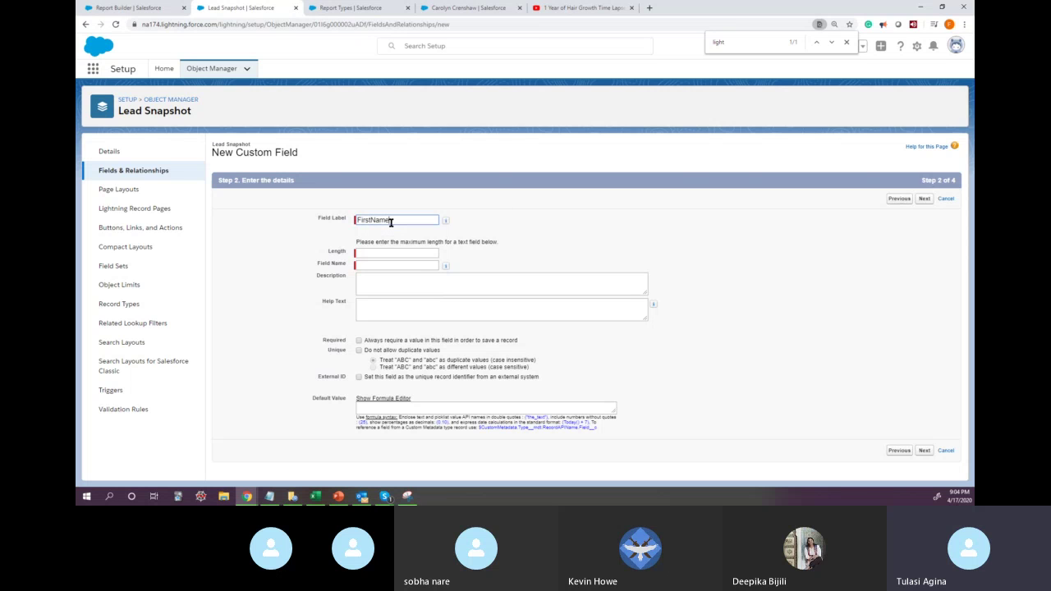
pyautogui.write('S')
pyautogui.hotkey('ctrl', 'a')
# Set the field's length to 30 and copy its field name, FirstName_S, into the description
pyautogui.click(367, 255)
pyautogui.click(388, 255)
pyautogui.click(375, 269)
pyautogui.doubleClick(376, 265)
pyautogui.hotkey('ctrl', 'c')
pyautogui.click(359, 286)
pyautogui.hotkey('ctrl', 'v')
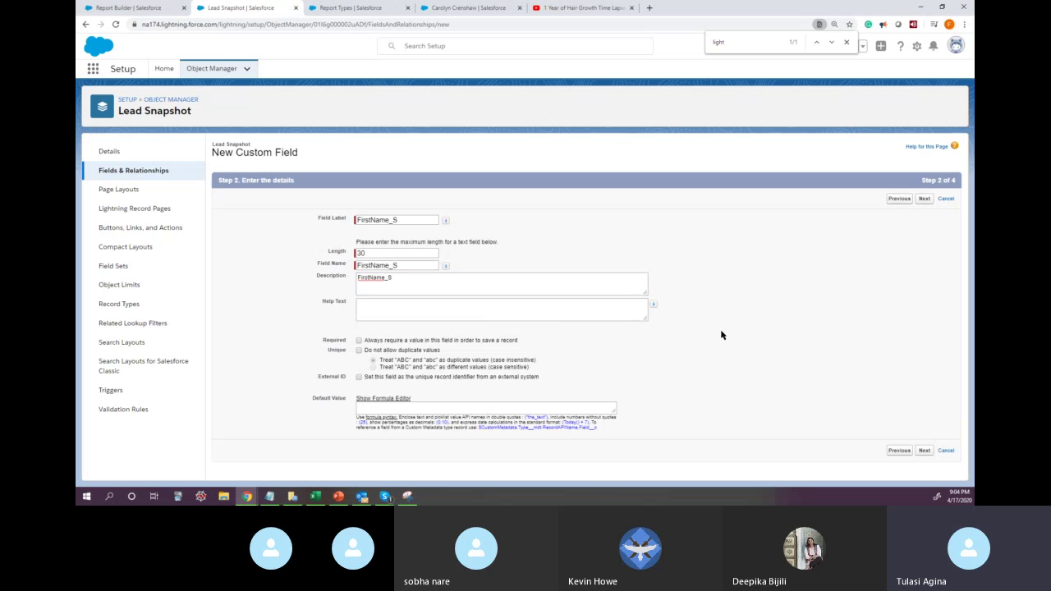
# Accept the field-level security, keep the field on the Lead Snapshot Layout, save it and start another custom field
pyautogui.click(925, 451)
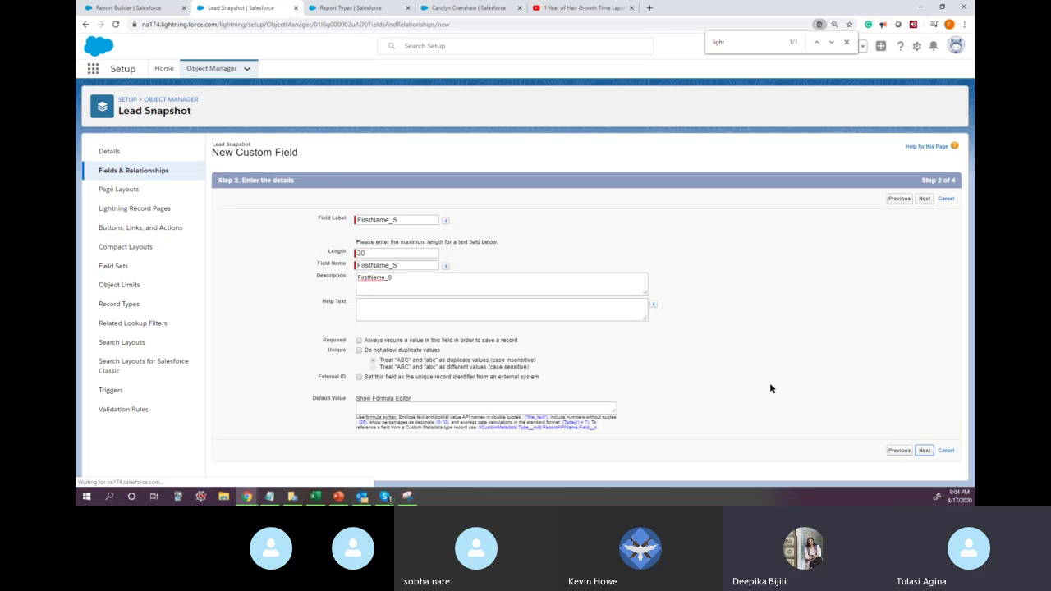
pyautogui.click(917, 200)
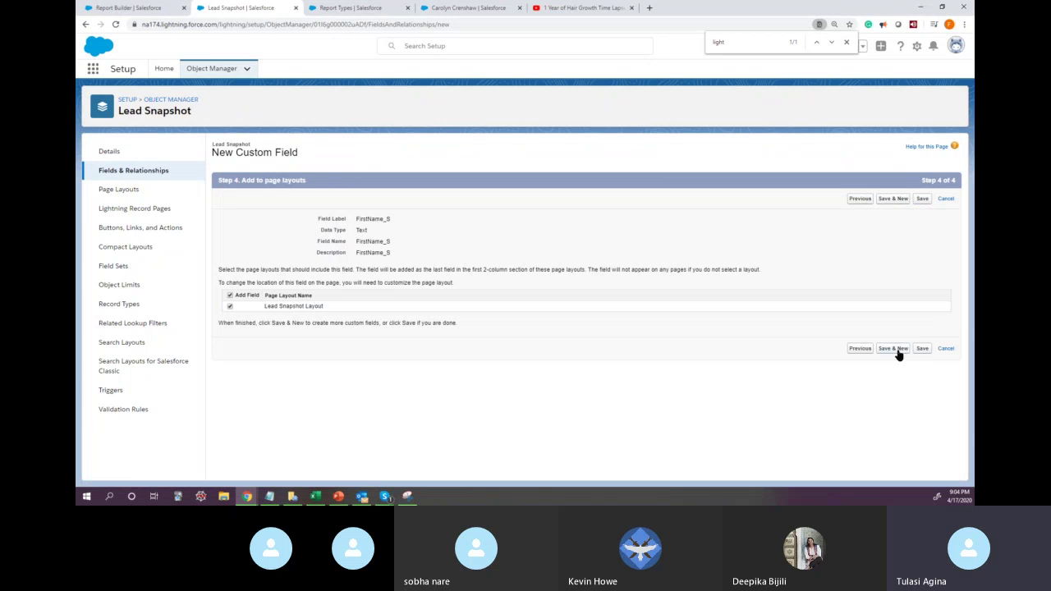
pyautogui.click(893, 349)
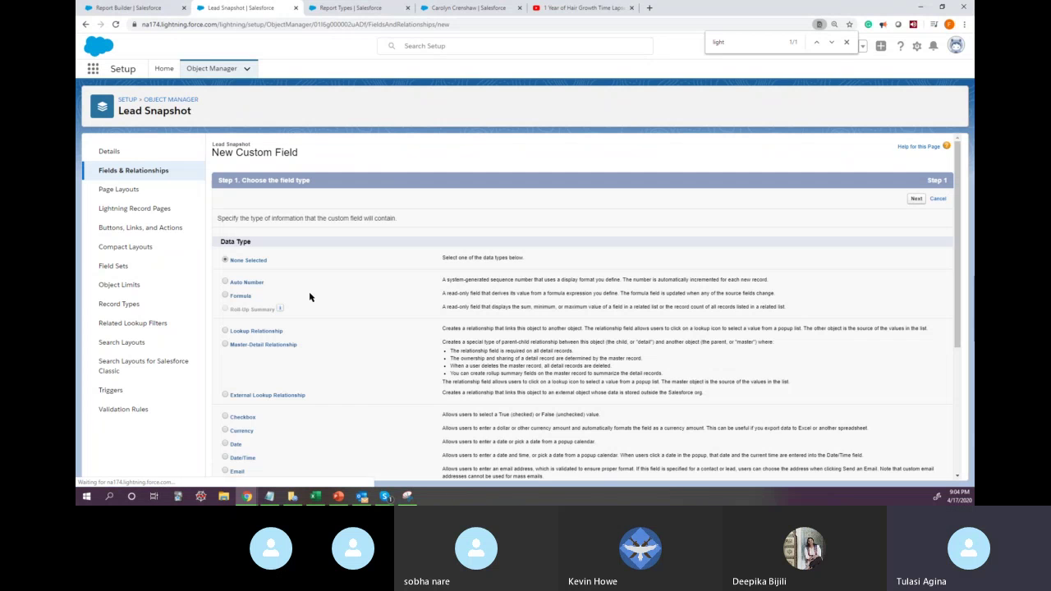
# Choose the Text data type for the new custom field and label it "LastName_S"
pyautogui.scroll(-5, 302, 329)
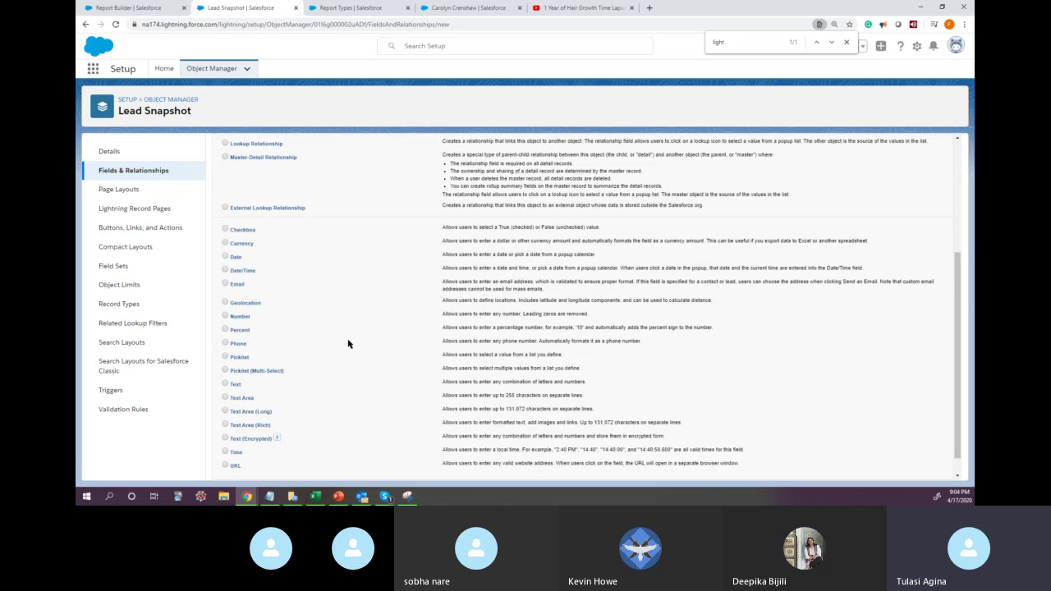
pyautogui.scroll(-1, 271, 410)
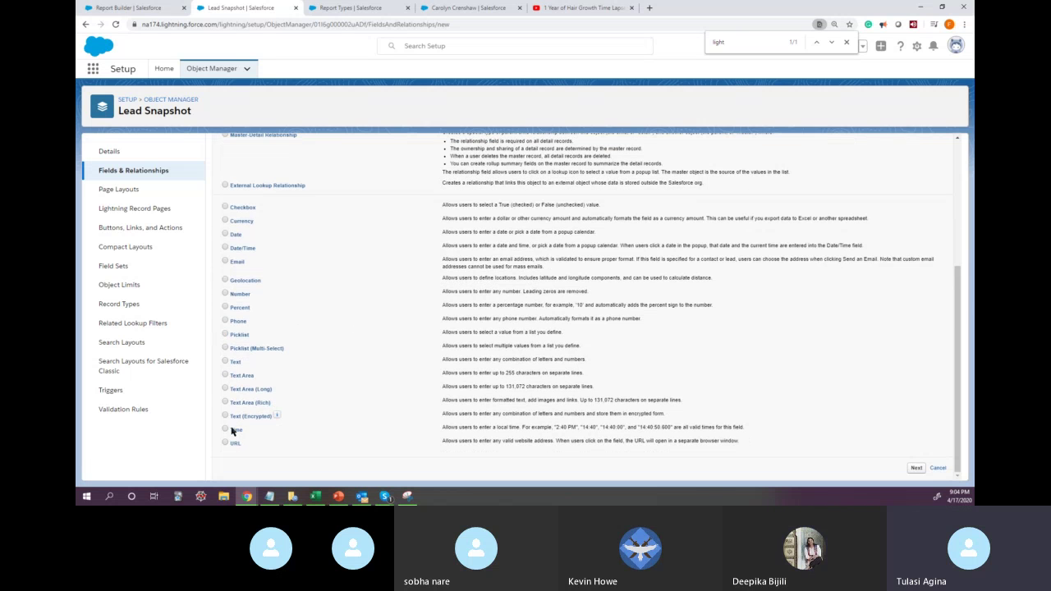
pyautogui.click(225, 362)
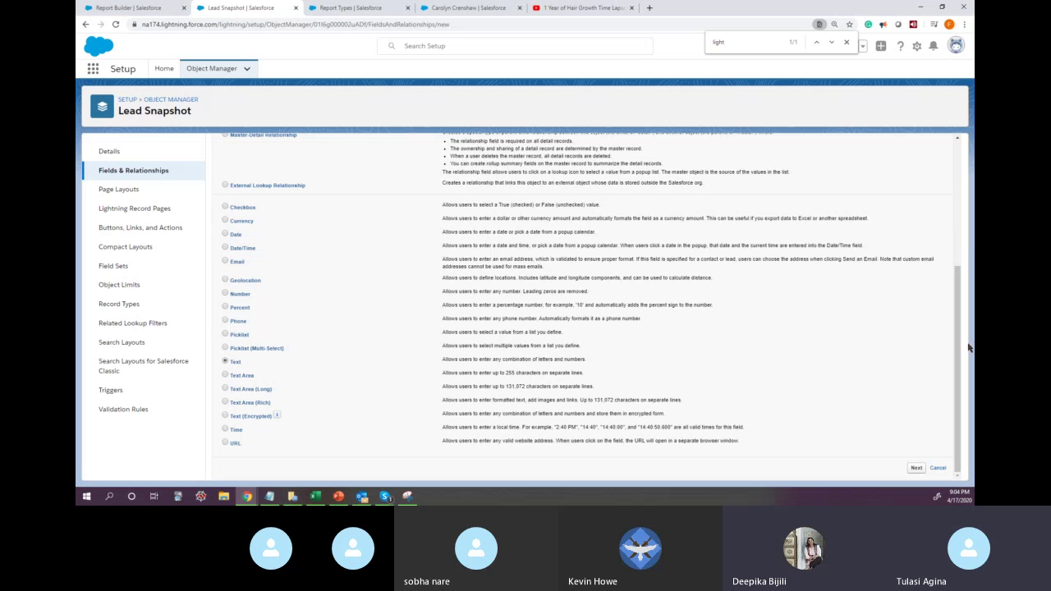
pyautogui.click(918, 467)
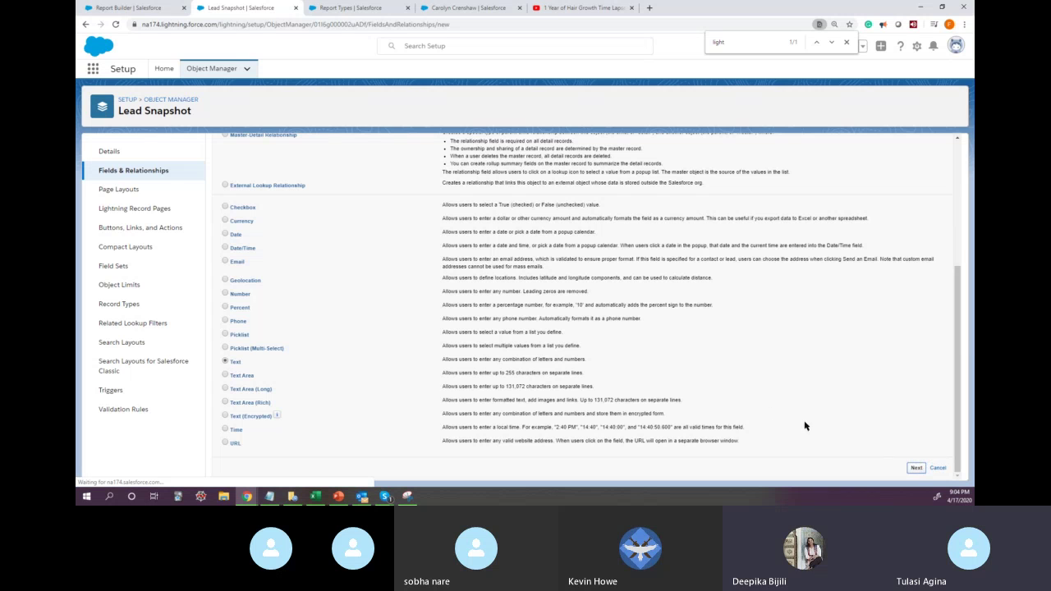
pyautogui.click(376, 219)
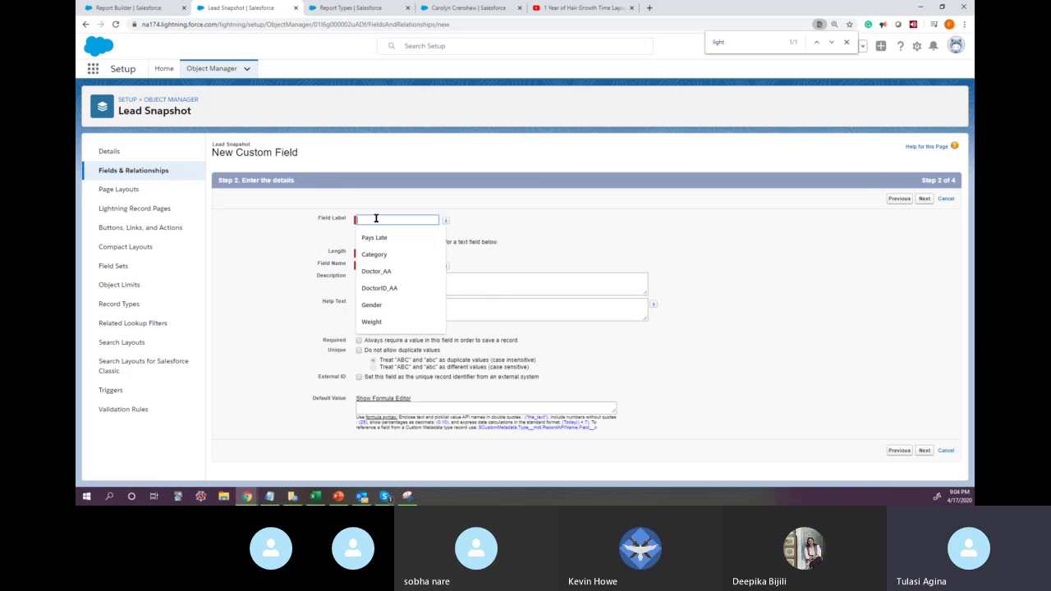
pyautogui.write('LastN')
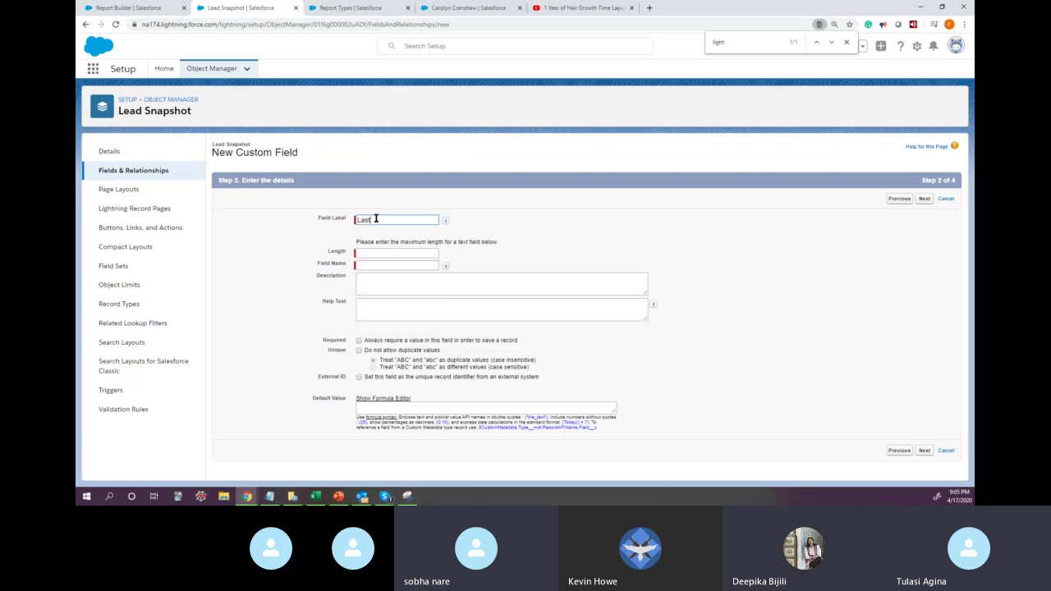
pyautogui.write('ame_S')
pyautogui.press('Tab')
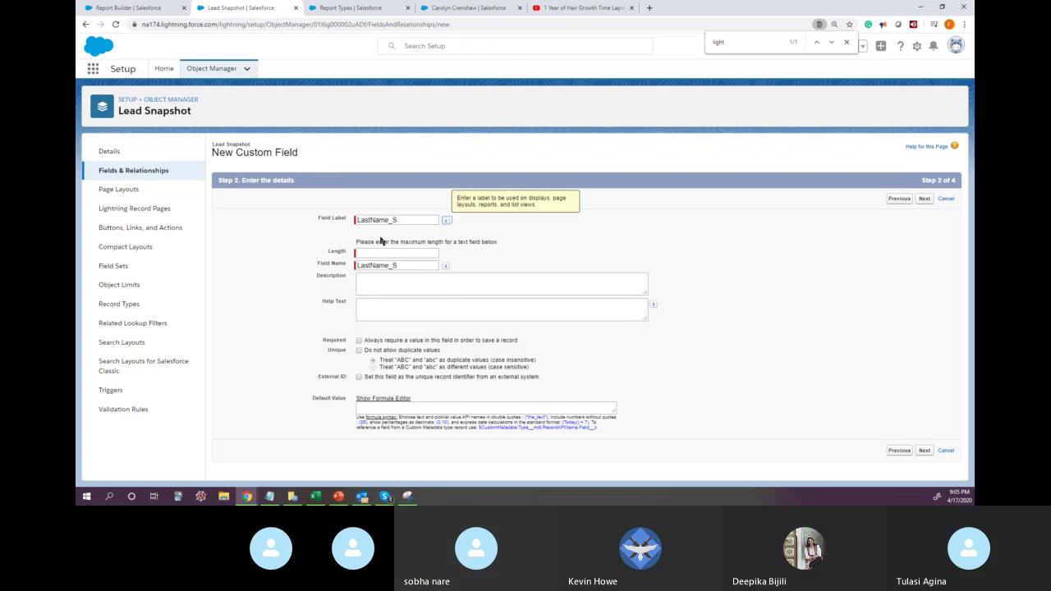
# Set the LastName_S field's length to 30 and paste "FirstName_S" into its description
pyautogui.click(380, 252)
pyautogui.write('30')
pyautogui.press('Tab')
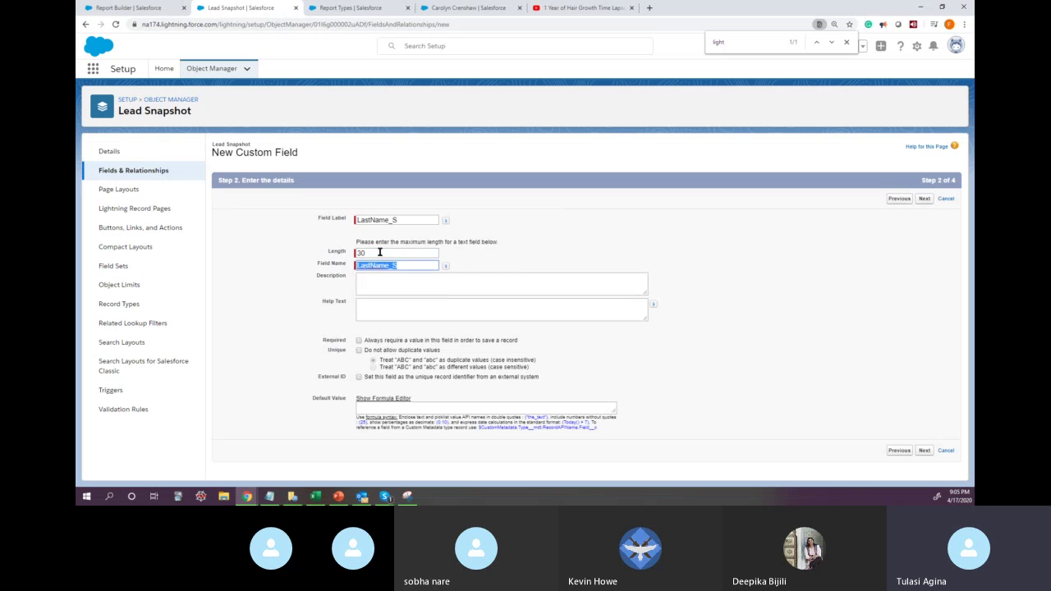
pyautogui.click(370, 288)
pyautogui.hotkey('ctrl', 'v')
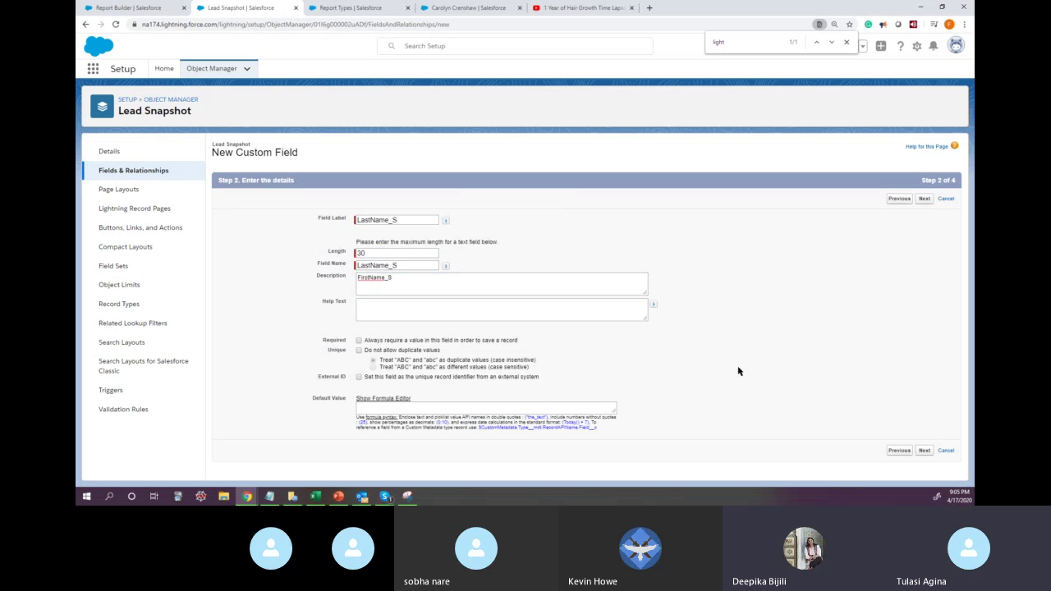
# Accept the field-level security and page layout for LastName_S, save it and start another custom field
pyautogui.click(924, 451)
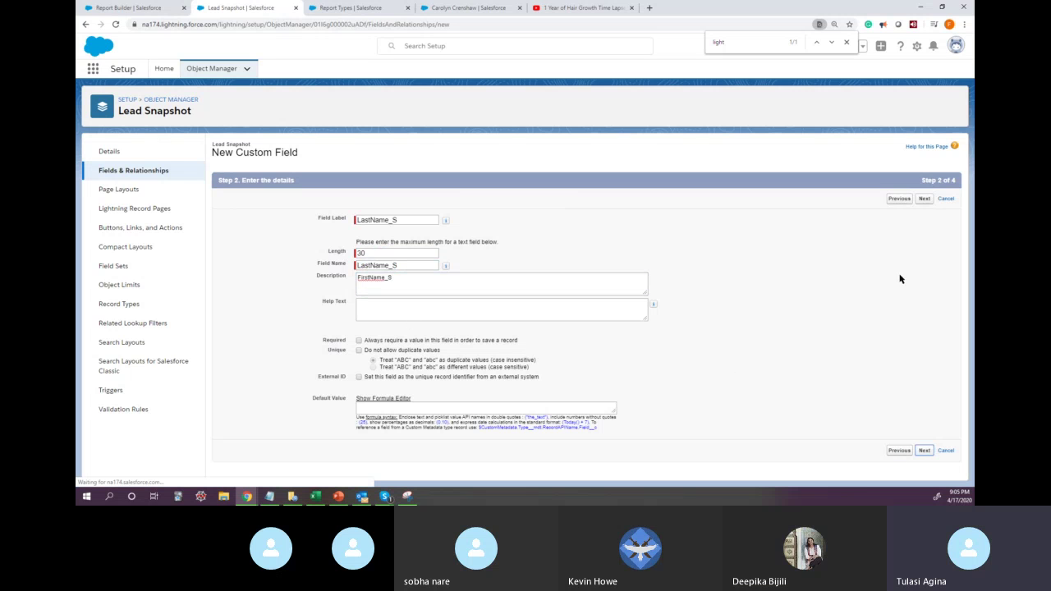
pyautogui.click(923, 202)
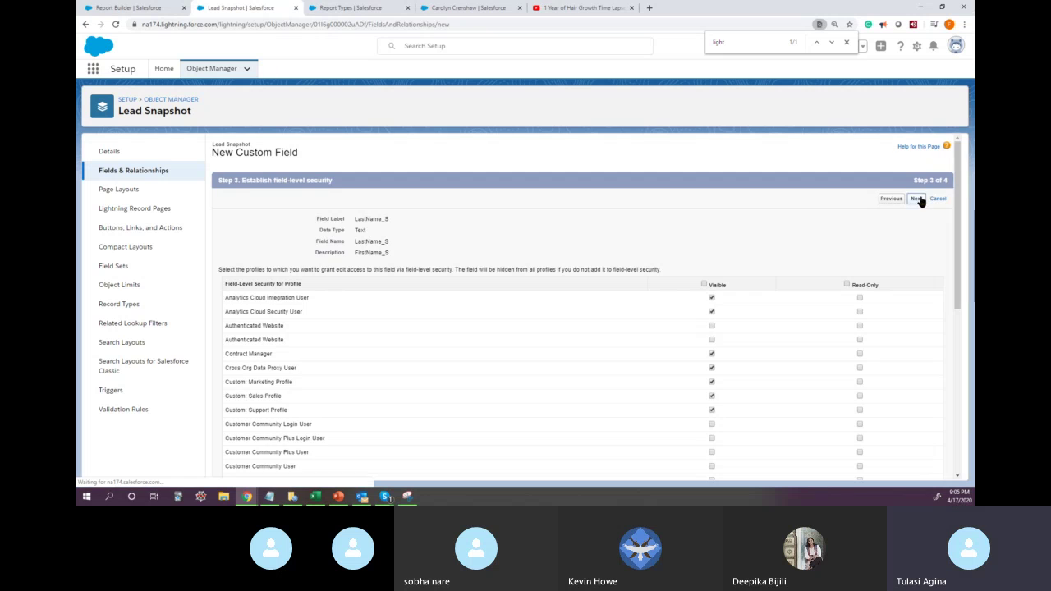
pyautogui.click(893, 199)
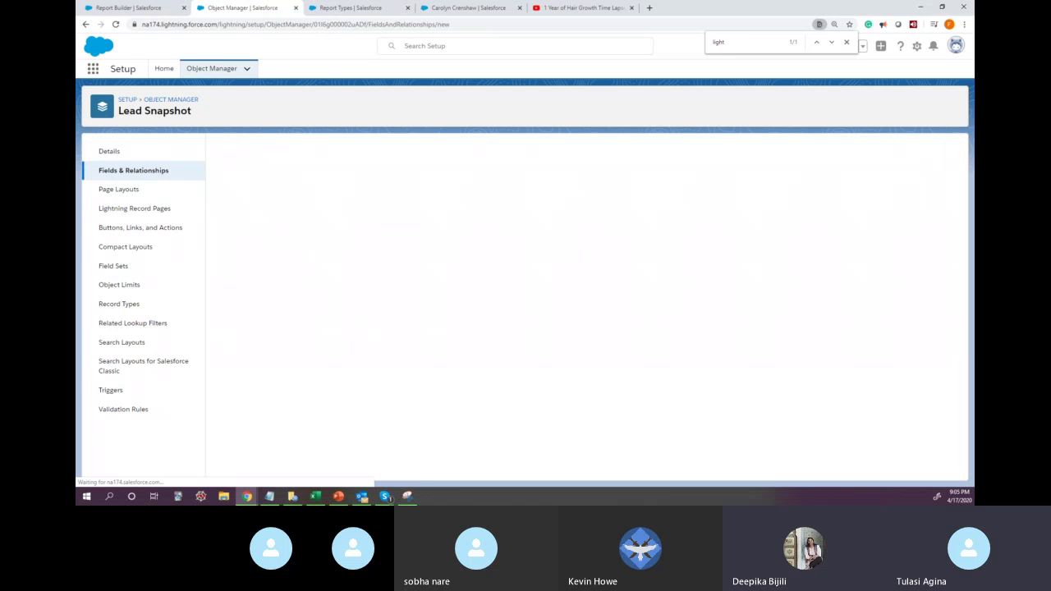
# Choose the Phone data type, label the field "Phone_S" and enter "FirstName_S" as its description
pyautogui.scroll(-3, 259, 408)
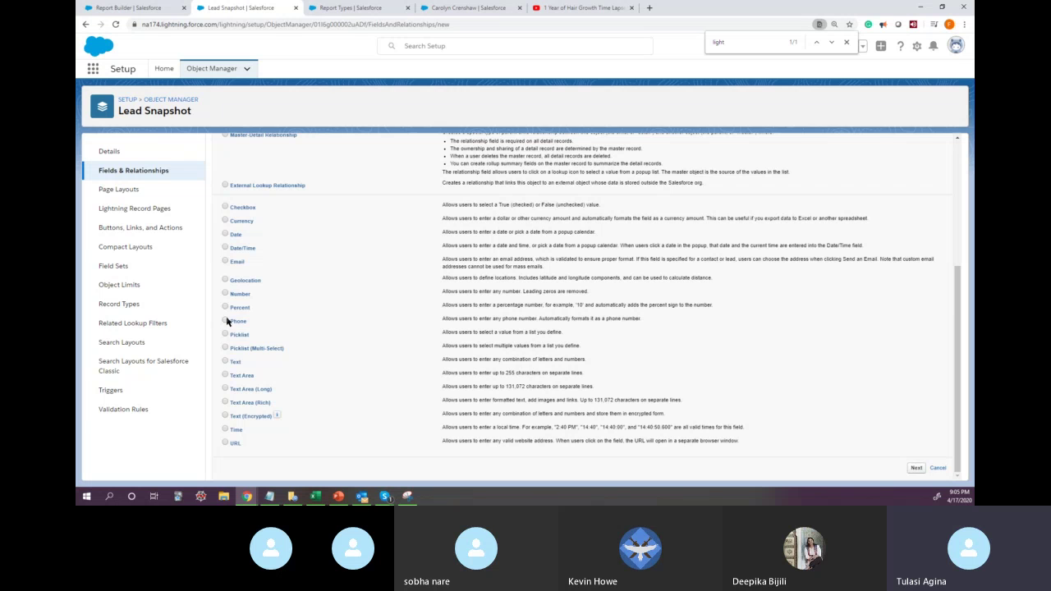
pyautogui.click(915, 468)
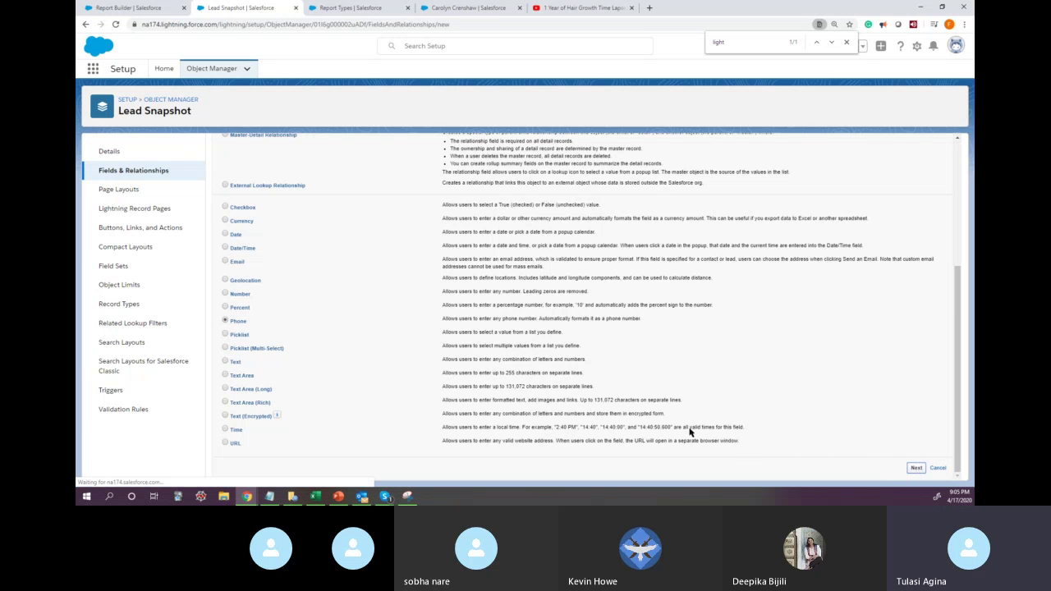
pyautogui.click(368, 220)
pyautogui.write('Phone_S')
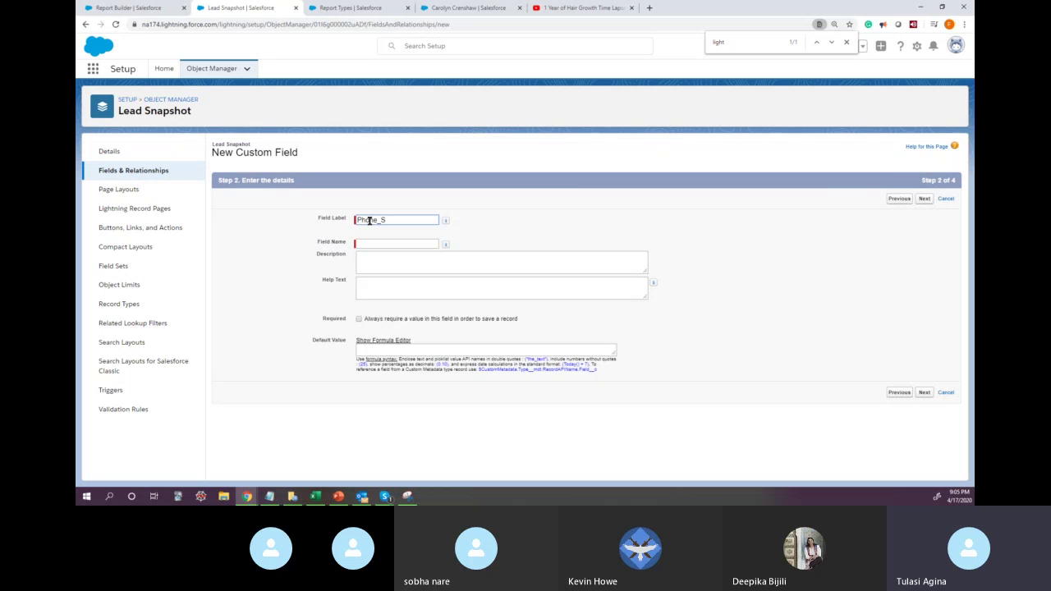
pyautogui.doubleClick(369, 220)
pyautogui.press('Tab')
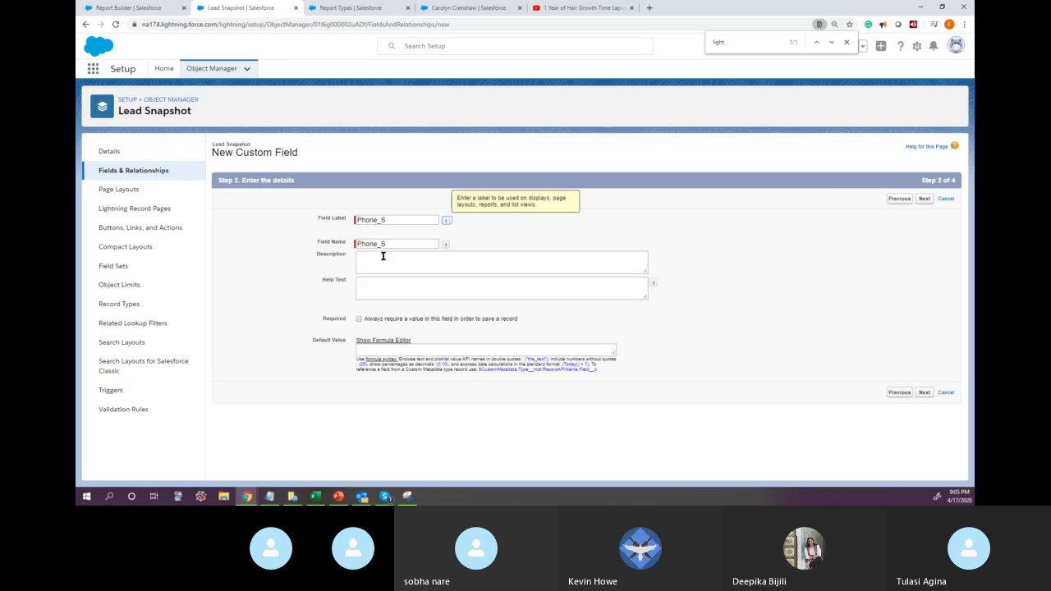
pyautogui.click(383, 256)
pyautogui.write('FirstName_S')
# Accept the default field-level security for Phone_S, keep it on the Lead Snapshot Layout, save it and start another custom field
pyautogui.click(925, 395)
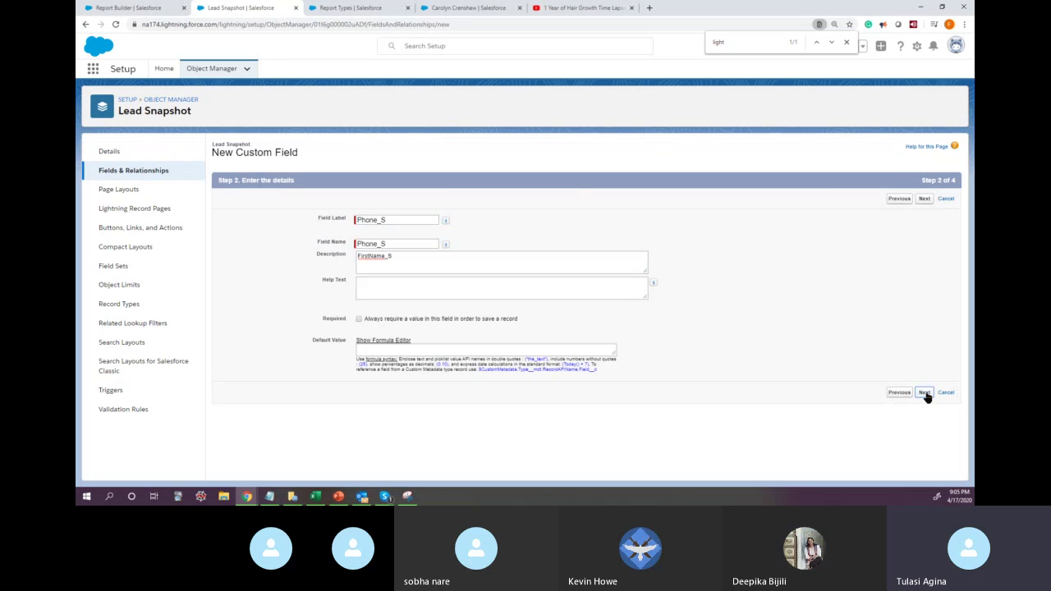
pyautogui.click(917, 199)
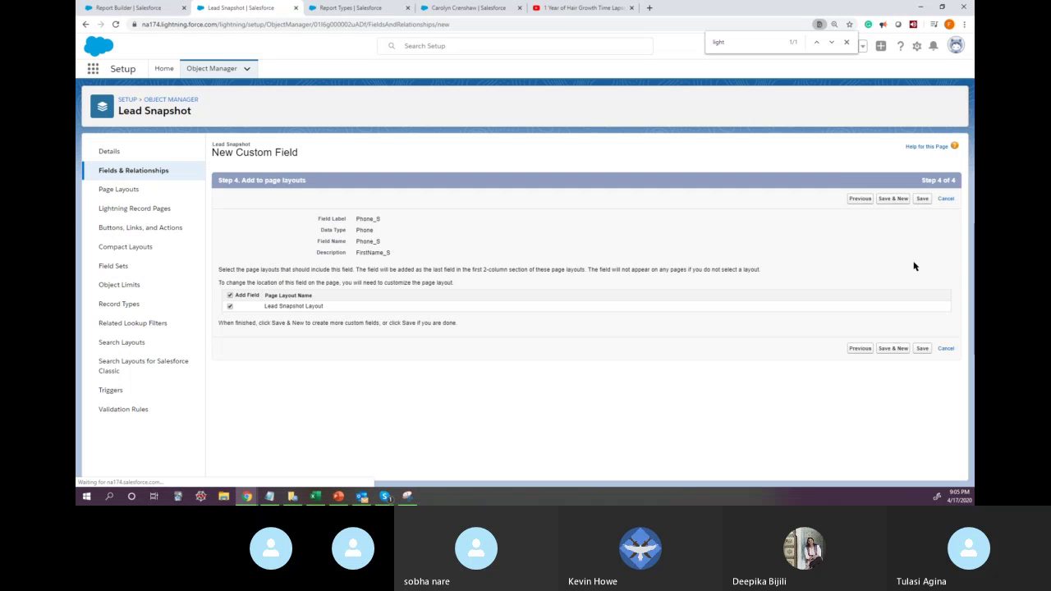
pyautogui.click(892, 348)
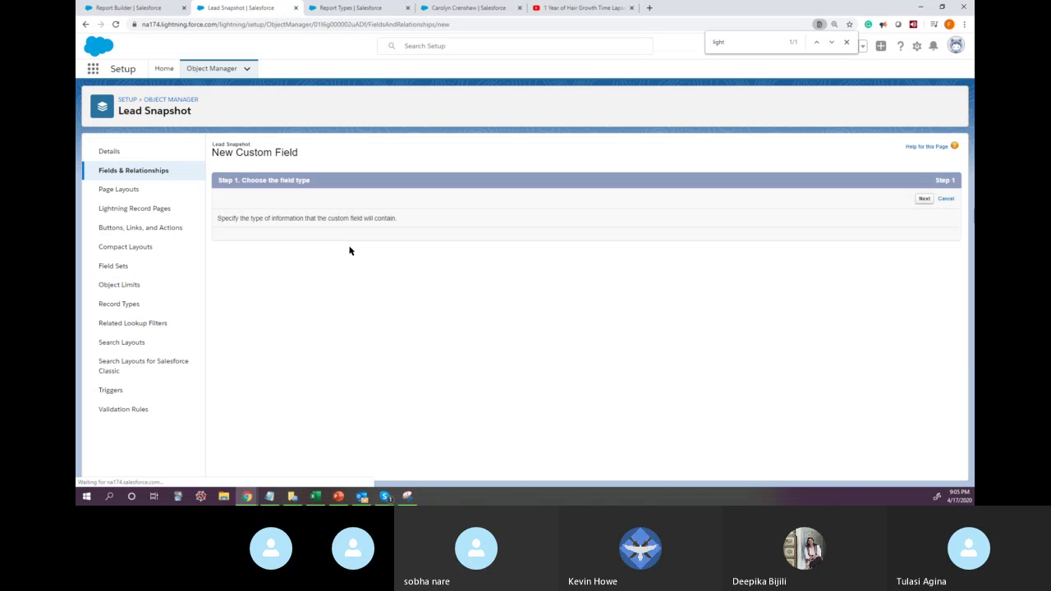
# Choose the Email data type for the new custom field and proceed to its details
pyautogui.scroll(-4, 331, 245)
pyautogui.click(244, 287)
pyautogui.scroll(-3, 833, 446)
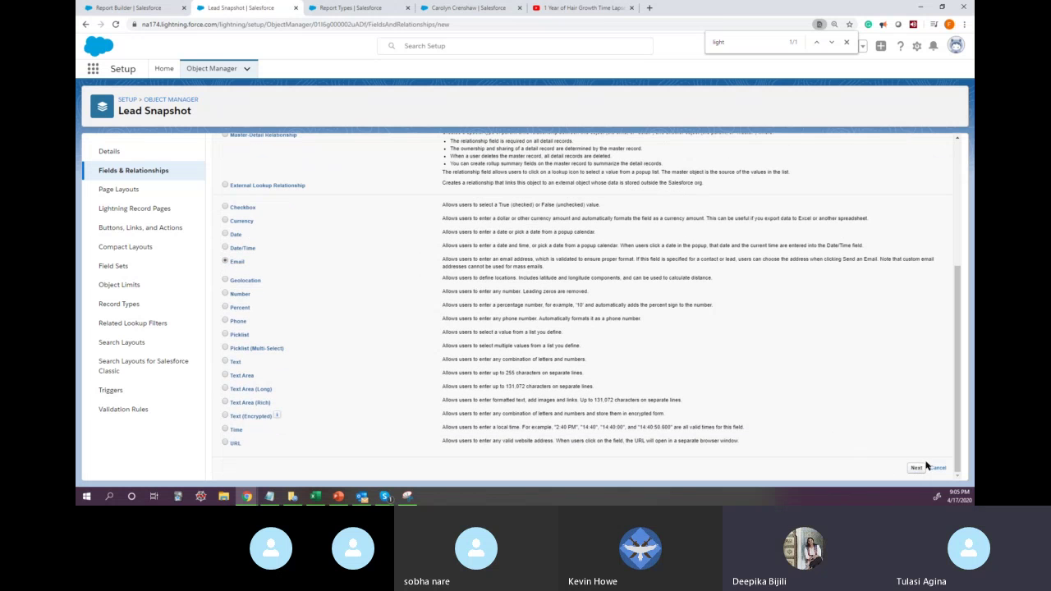
pyautogui.click(920, 468)
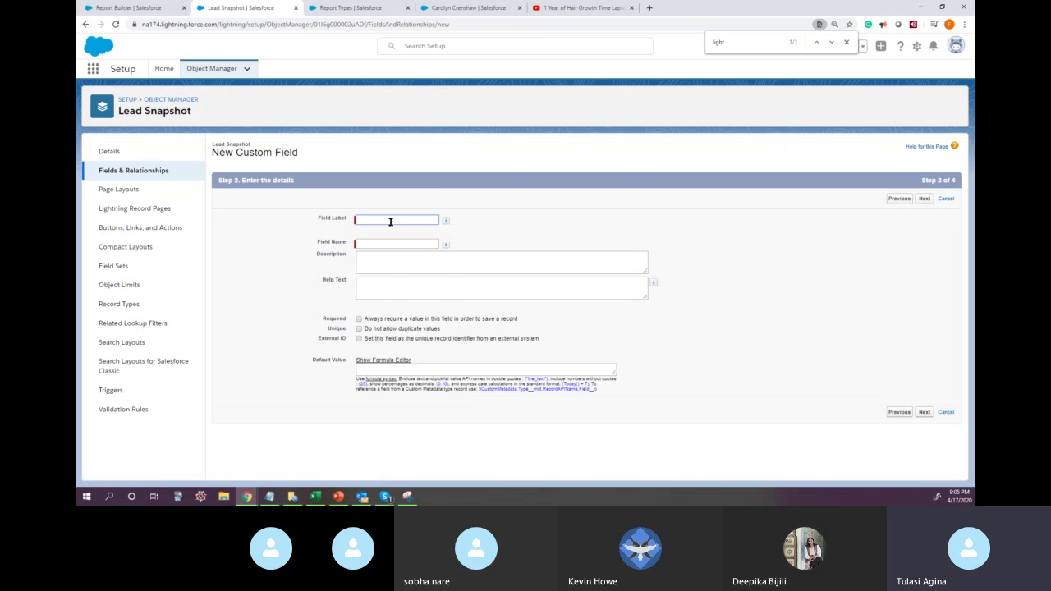
# Label the email field "Email_S" and copy its field name, Email_S, into the description
pyautogui.click(389, 221)
pyautogui.write('Email')
pyautogui.hotkey('ctrl', 'a')
pyautogui.press('Tab')
pyautogui.press('Tab')
pyautogui.hotkey('ctrl', 'c')
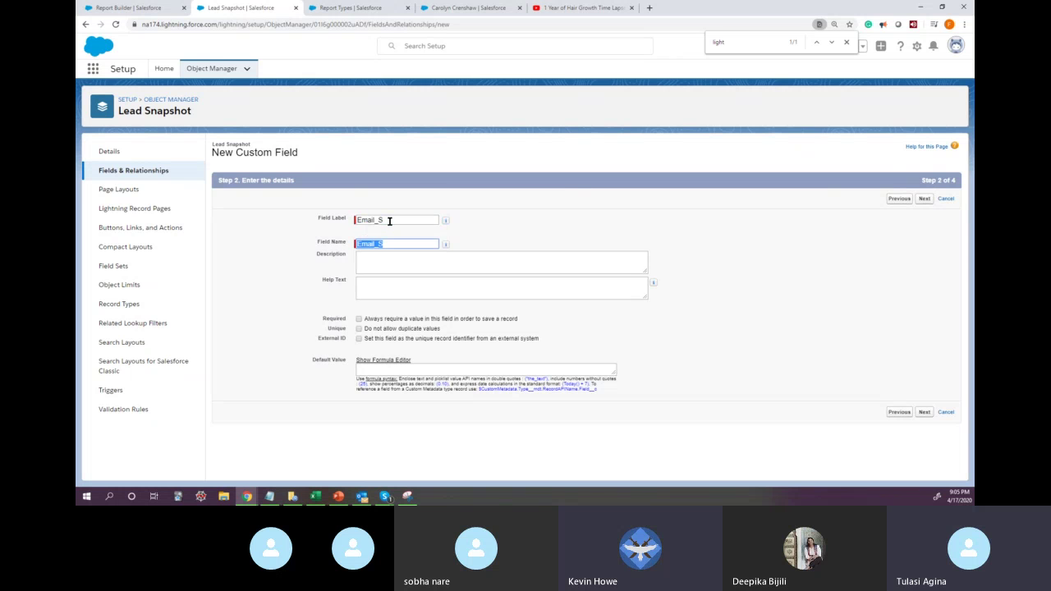
pyautogui.press('Tab')
pyautogui.click(397, 256)
pyautogui.hotkey('ctrl', 'v')
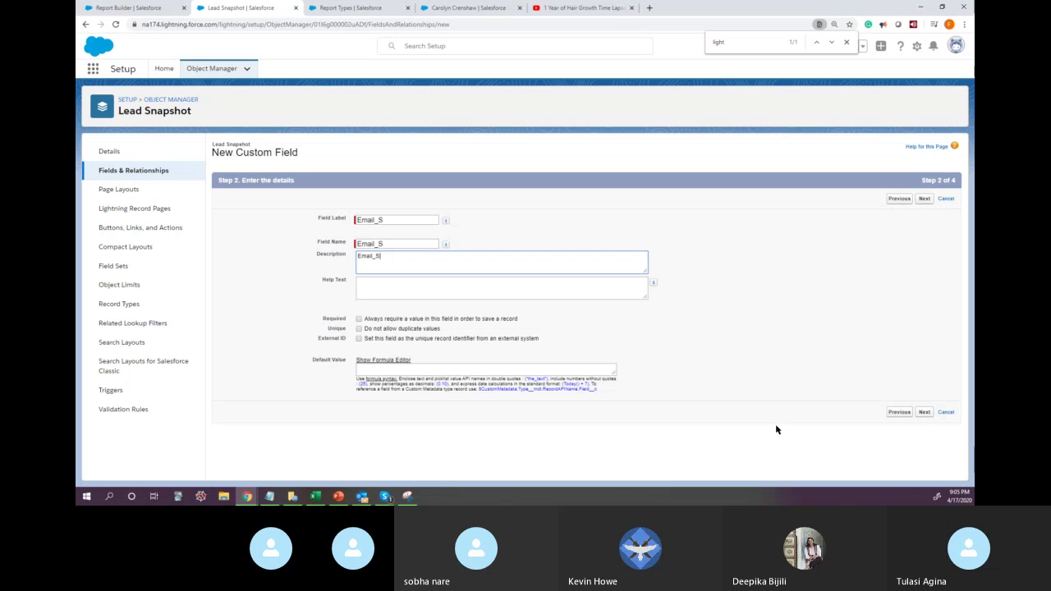
# Accept the default field-level security and page layout for Email_S and save the field
pyautogui.click(924, 412)
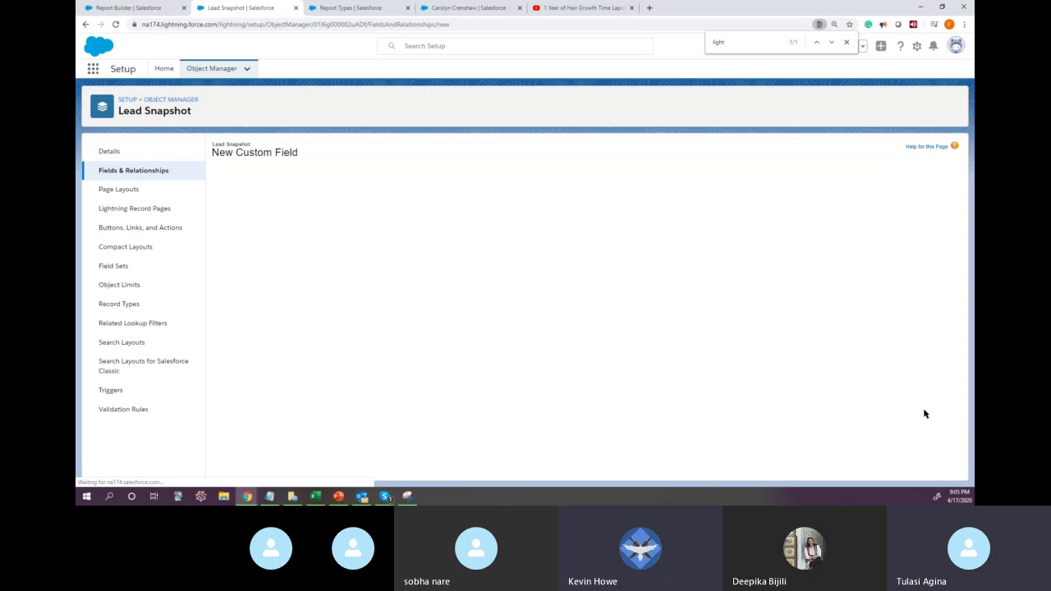
pyautogui.click(916, 199)
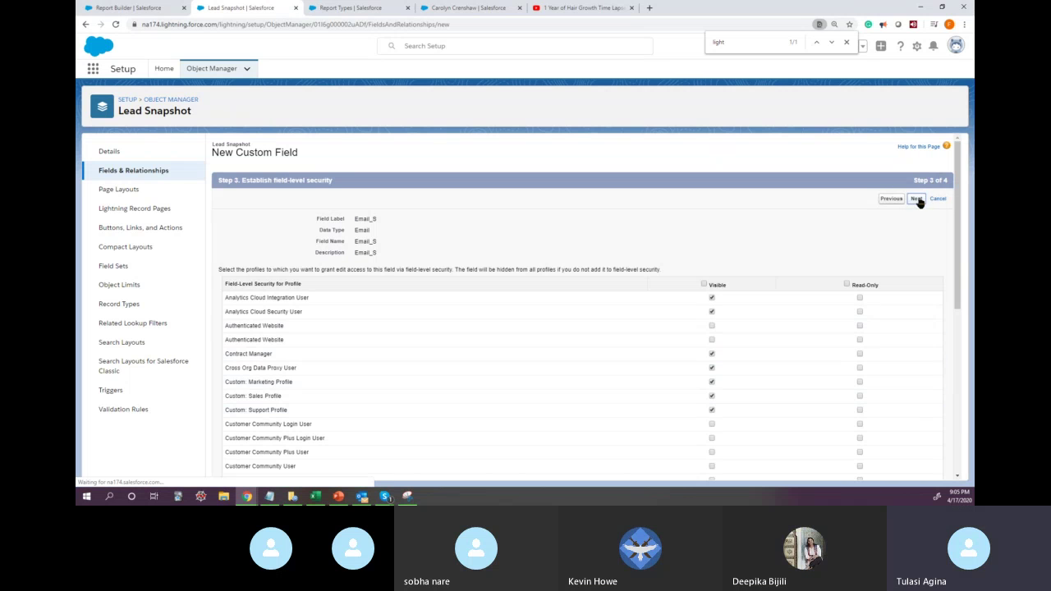
pyautogui.click(922, 349)
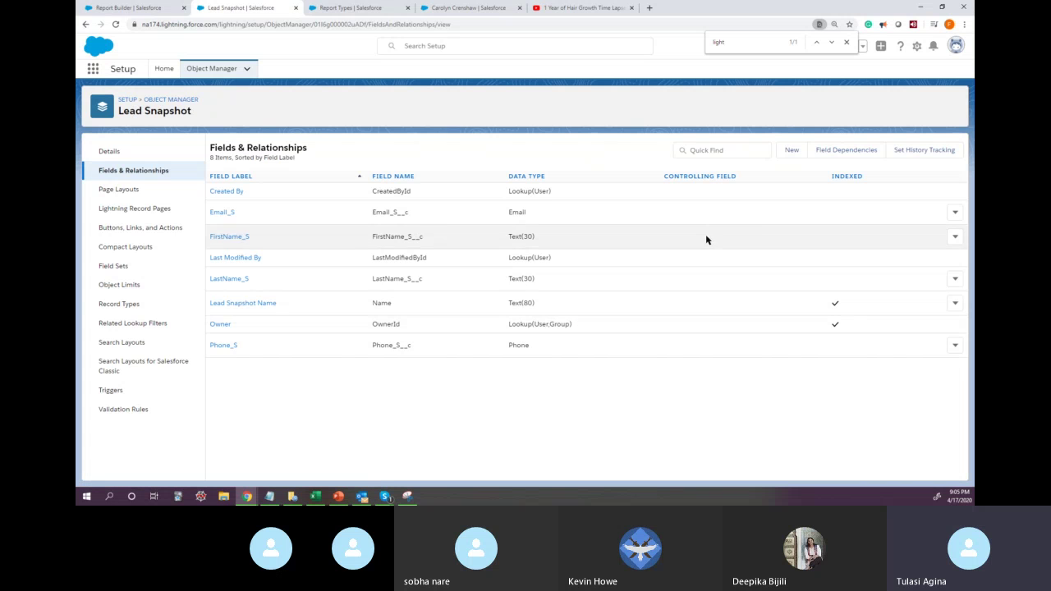
# Start a new custom field on Lead Snapshot with the Date/Time data type and proceed to its details
pyautogui.click(792, 151)
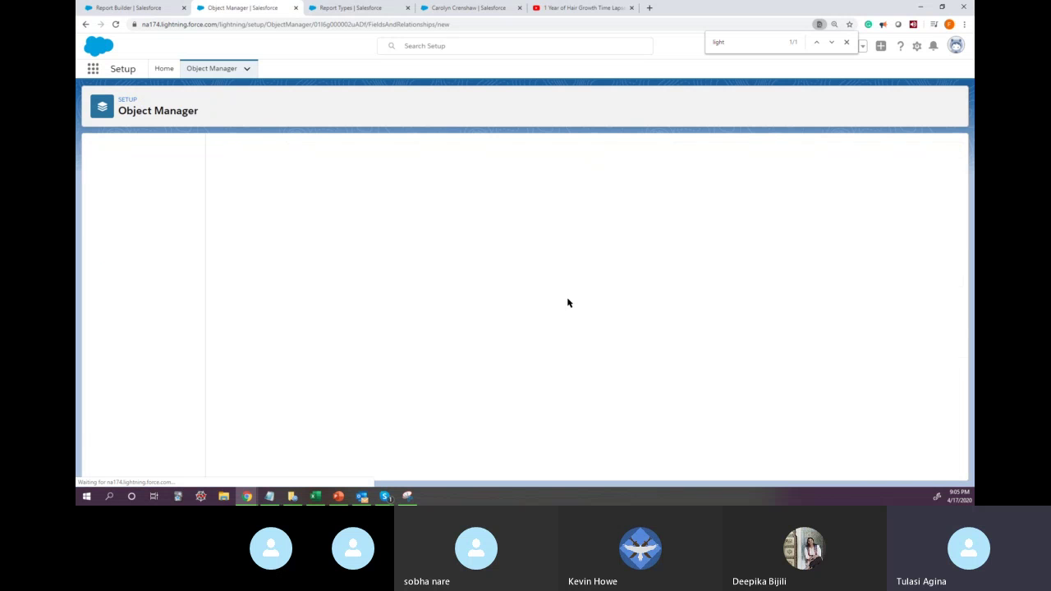
pyautogui.scroll(-2, 545, 304)
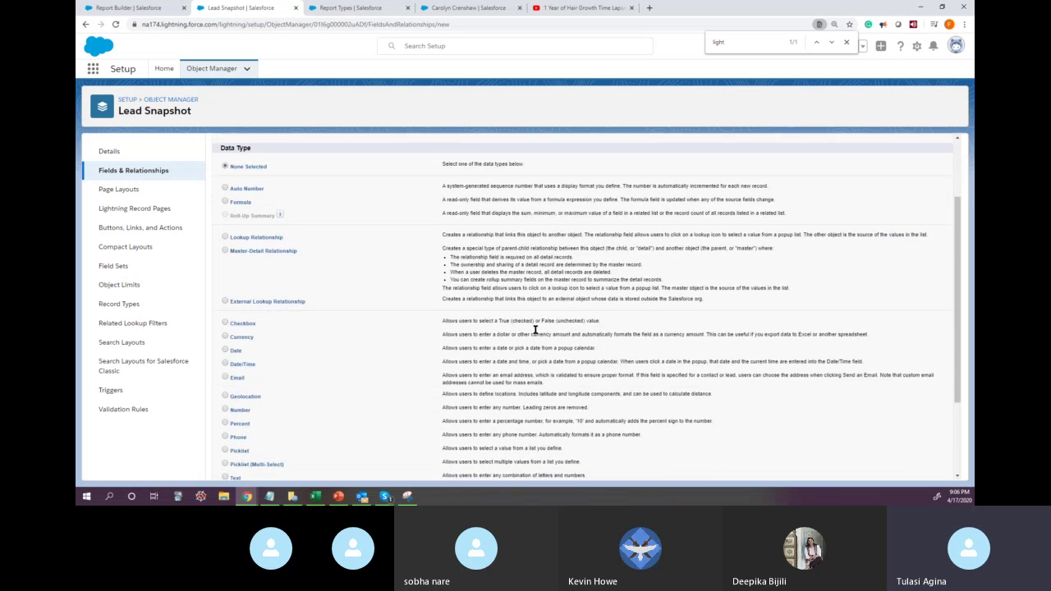
pyautogui.scroll(-5, 545, 307)
pyautogui.scroll(-1, 541, 318)
pyautogui.scroll(-1, 821, 426)
pyautogui.scroll(5, 580, 361)
pyautogui.scroll(-3, 260, 331)
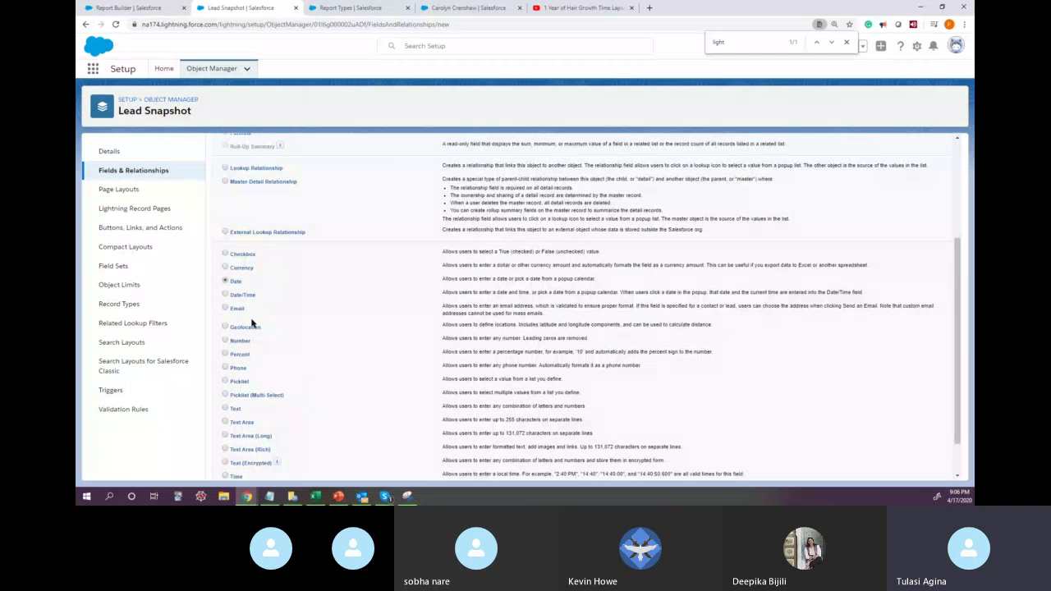
pyautogui.click(246, 297)
pyautogui.scroll(-1, 678, 469)
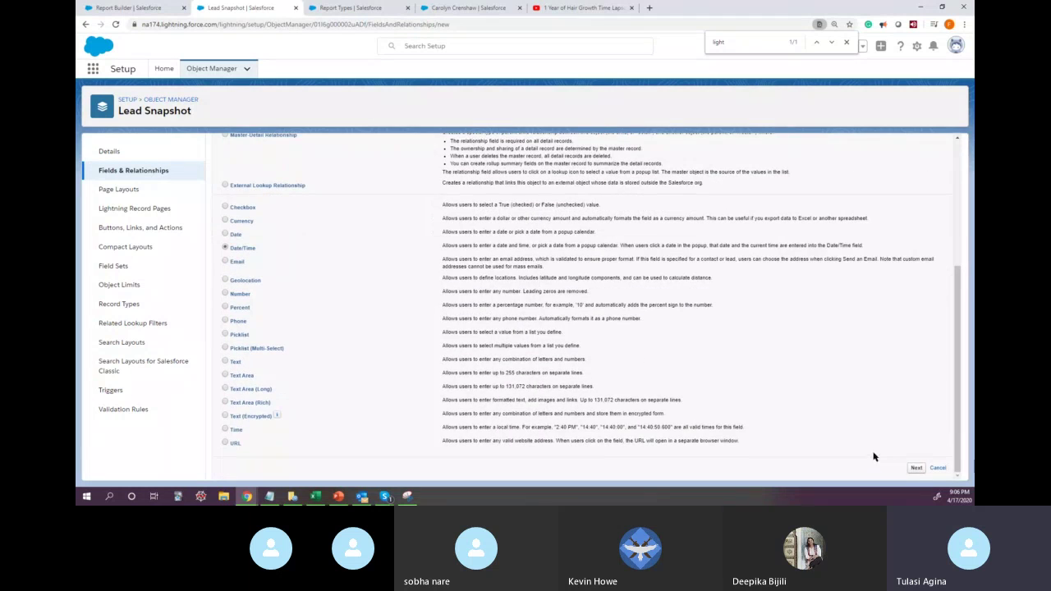
pyautogui.click(915, 467)
# Label the date/time field "DateChanged_S" and copy that label into its description
pyautogui.click(422, 221)
pyautogui.write('Date')
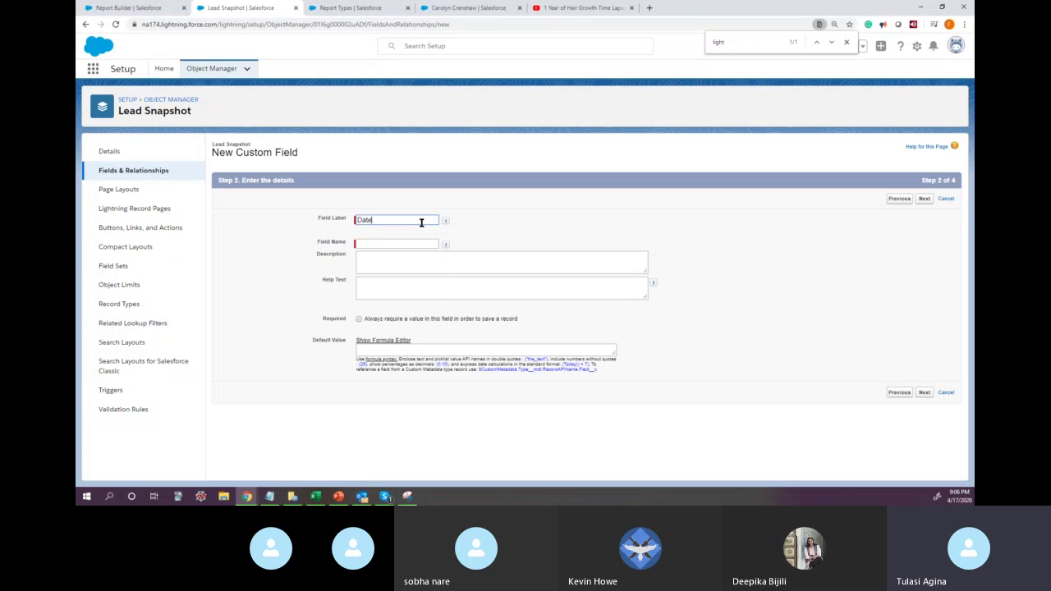
pyautogui.write('Changes_')
pyautogui.write('_S')
pyautogui.doubleClick(421, 223)
pyautogui.hotkey('ctrl', 'c')
pyautogui.press('Tab')
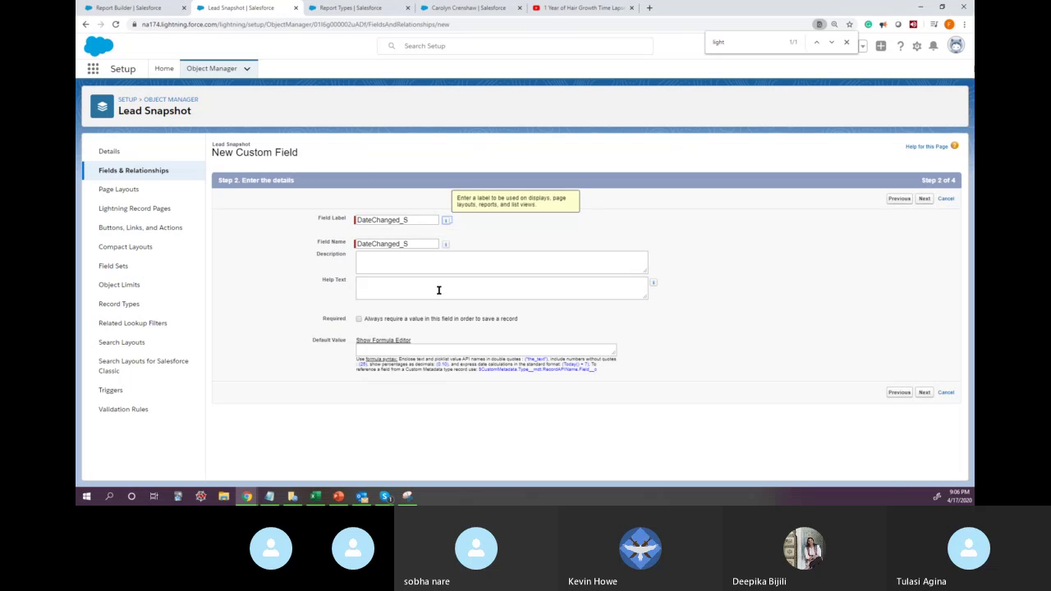
pyautogui.click(403, 261)
pyautogui.hotkey('ctrl', 'v')
# Accept the default field-level security and page layout for DateChanged_S, save it and start another custom field
pyautogui.click(924, 393)
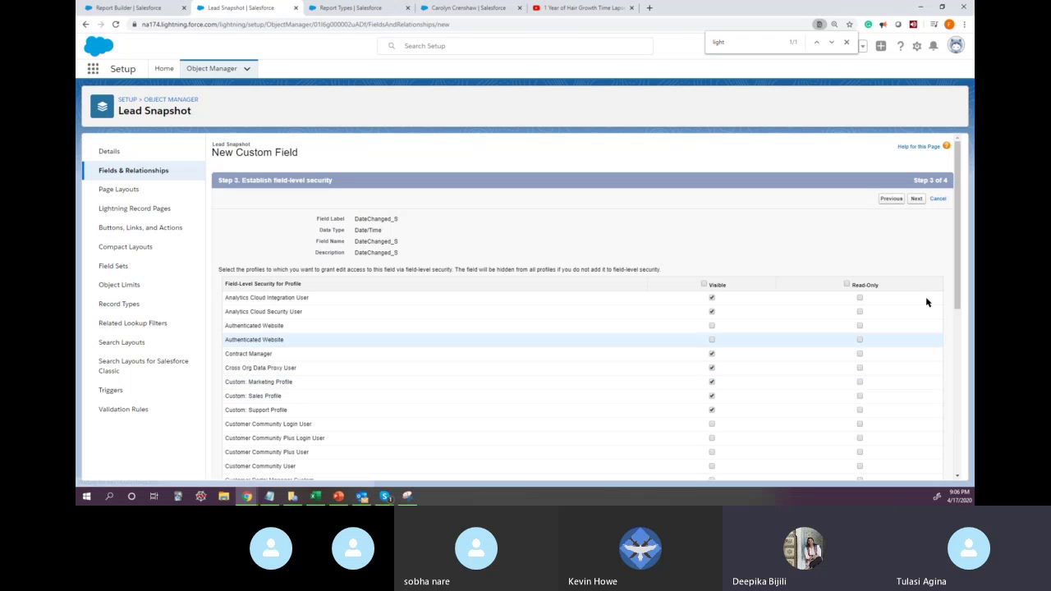
pyautogui.click(909, 203)
pyautogui.click(893, 348)
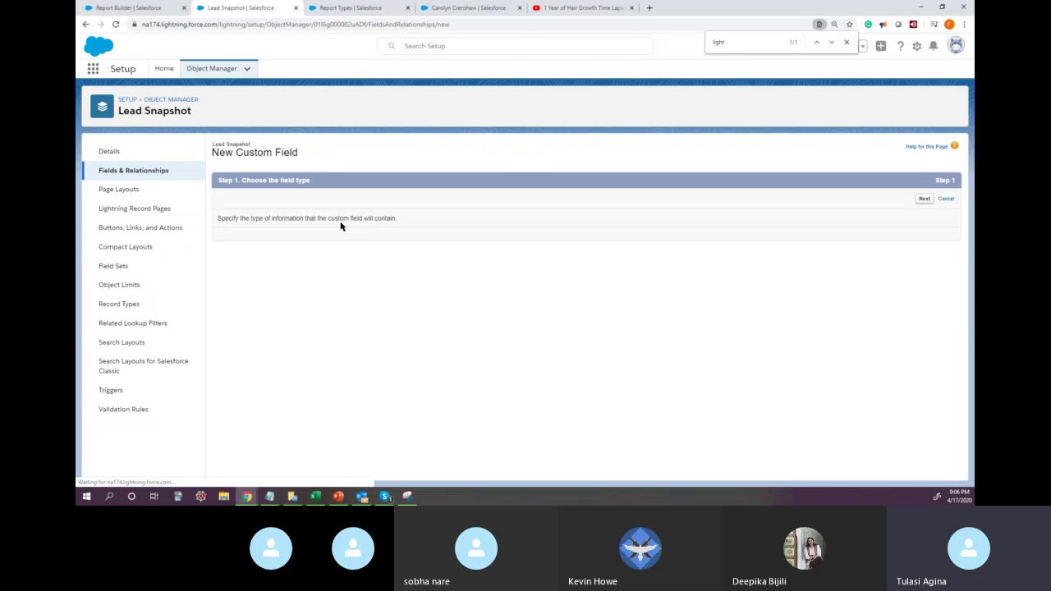
pyautogui.scroll(-3, 372, 332)
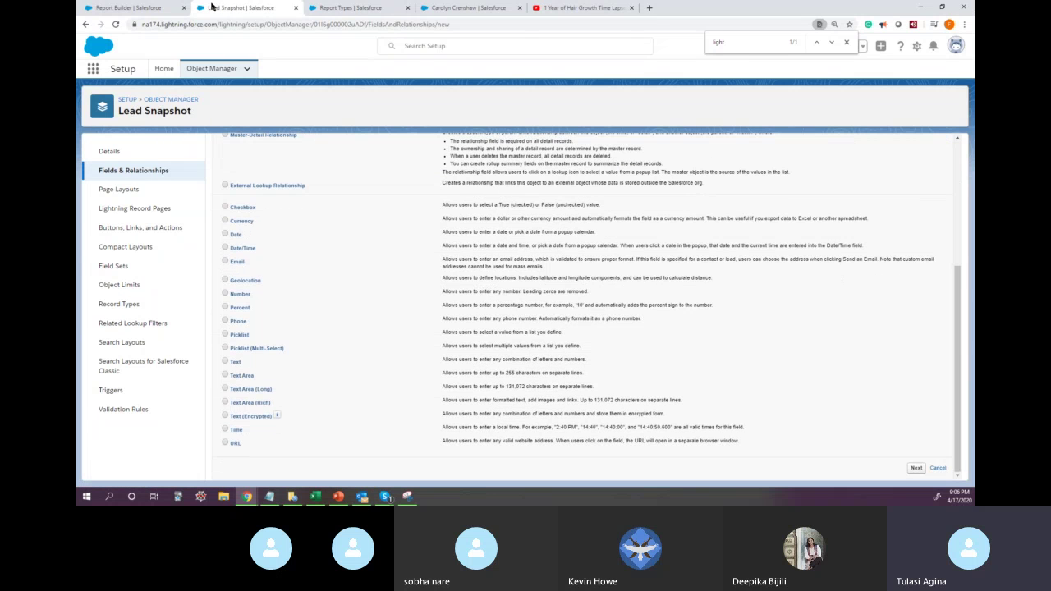
# Check the Lead Status column in the report, choose the Text data type for the new Lead Snapshot field and proceed to its details
pyautogui.click(131, 8)
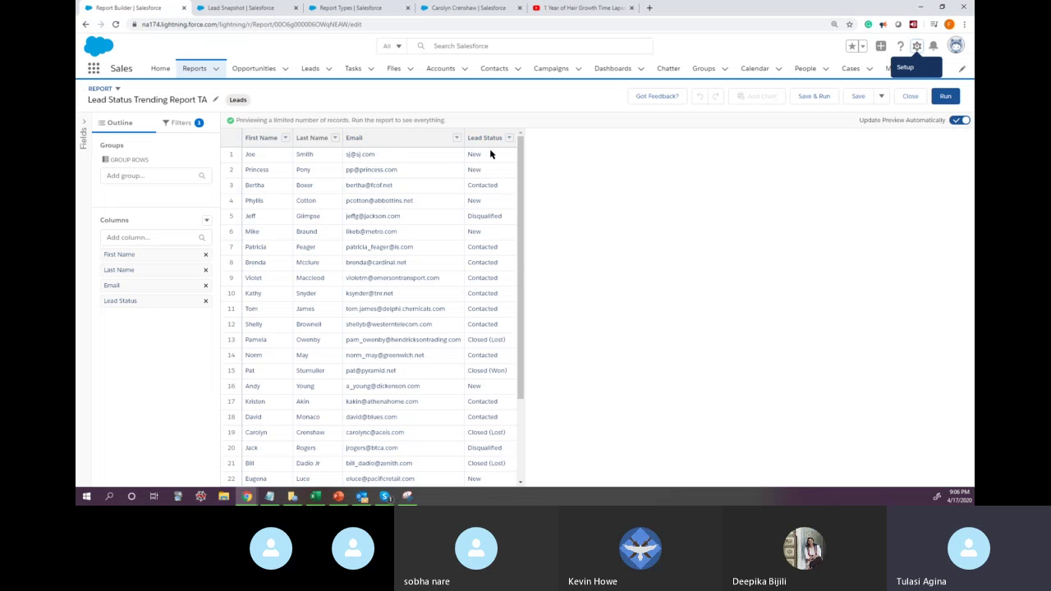
pyautogui.click(246, 10)
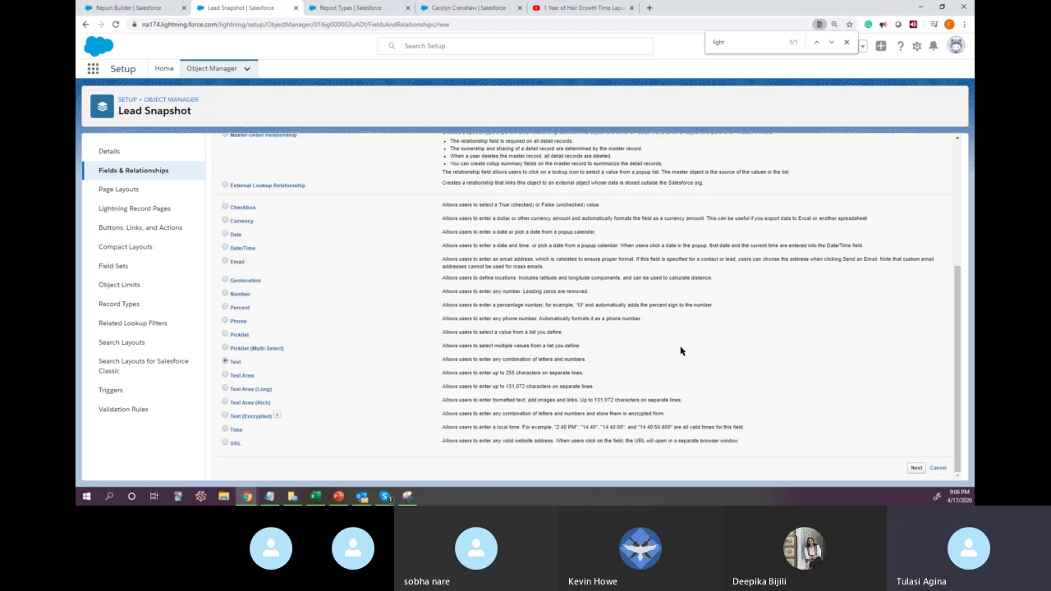
pyautogui.click(915, 467)
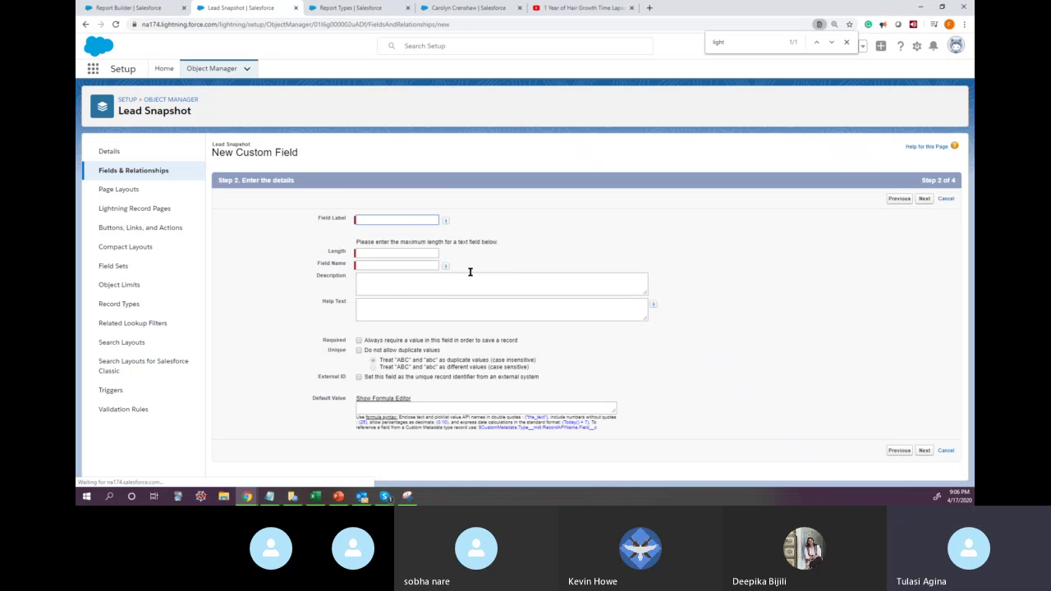
# Label the new text field LeadStatus_S and select the label for copying
pyautogui.click(399, 219)
pyautogui.write('Status')
pyautogui.press('Home')
pyautogui.write('Lead')
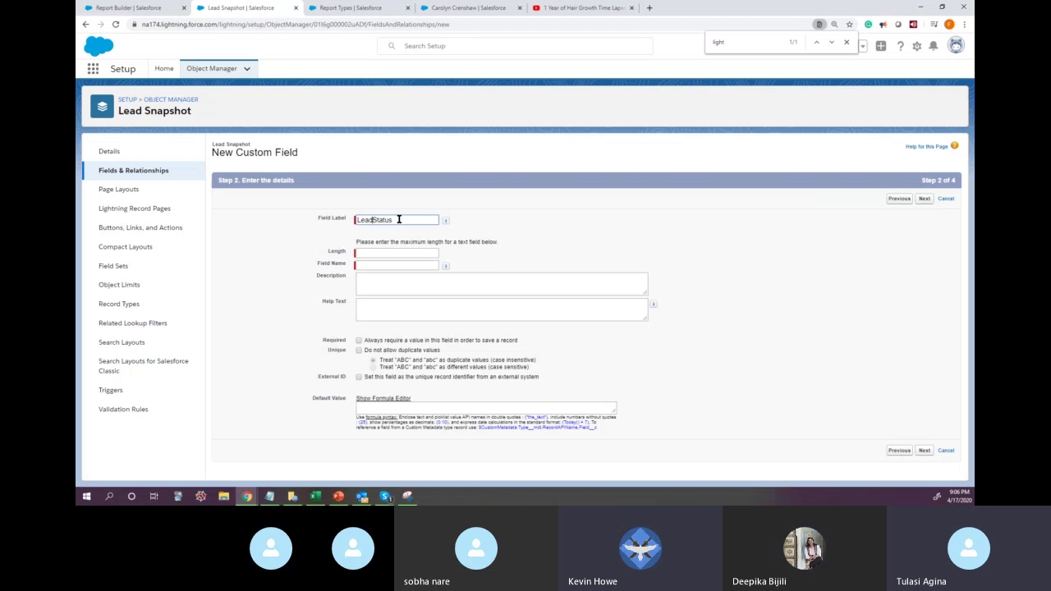
pyautogui.doubleClick(399, 219)
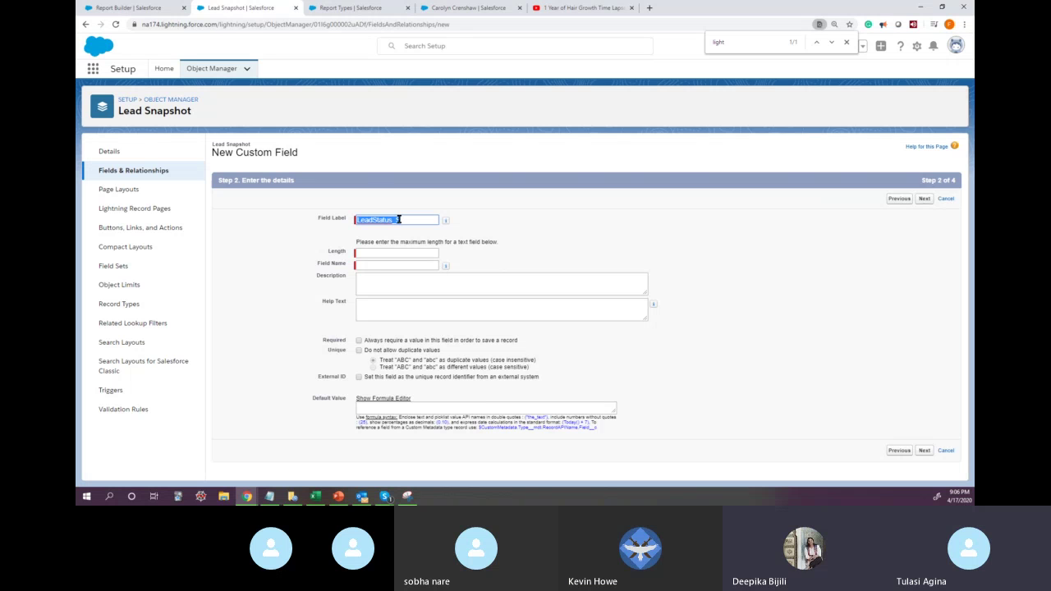
# Set the LeadStatus_S field's length to 30 and enter LeadStatus_S as its description
pyautogui.click(413, 253)
pyautogui.write('LeadStatus_S')
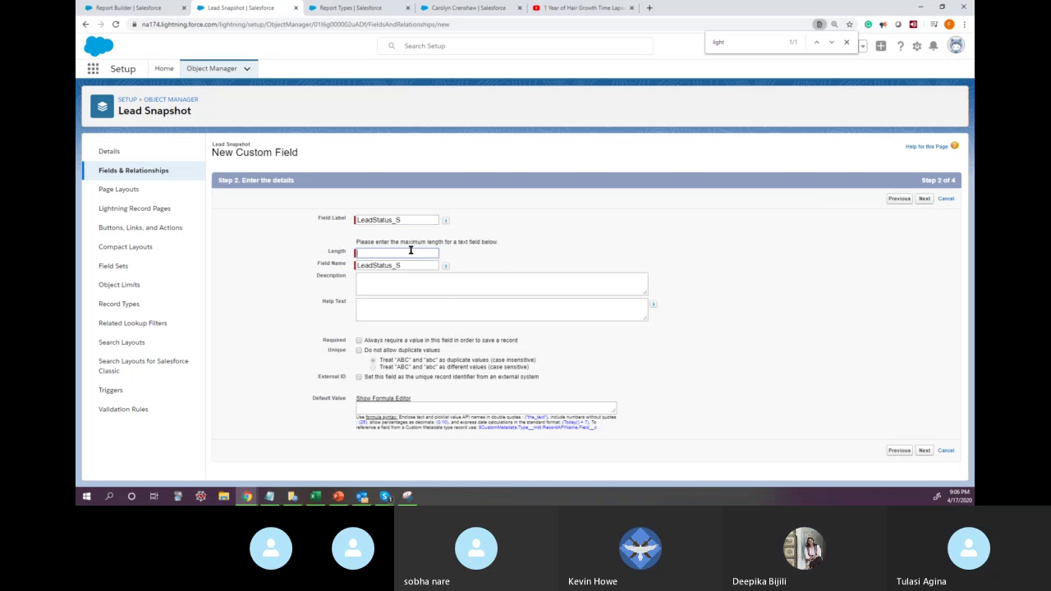
pyautogui.hotkey('ctrl', 'a')
pyautogui.hotkey('ctrl', 'c')
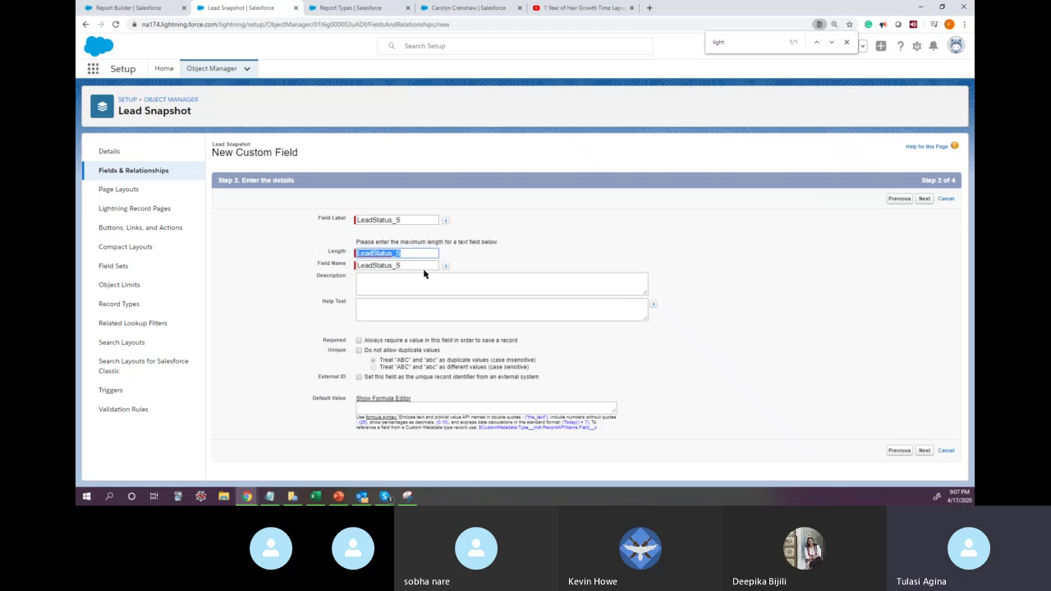
pyautogui.write('30')
pyautogui.click(418, 282)
pyautogui.hotkey('ctrl', 'v')
pyautogui.click(797, 263)
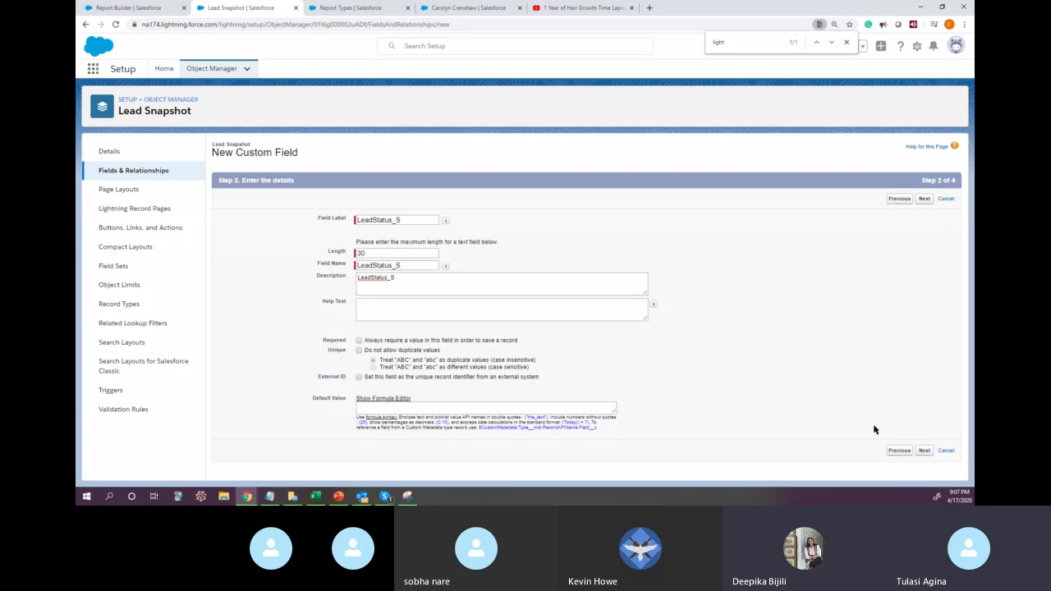
# Accept the default field-level security and page layout for LeadStatus_S and save the field
pyautogui.click(926, 452)
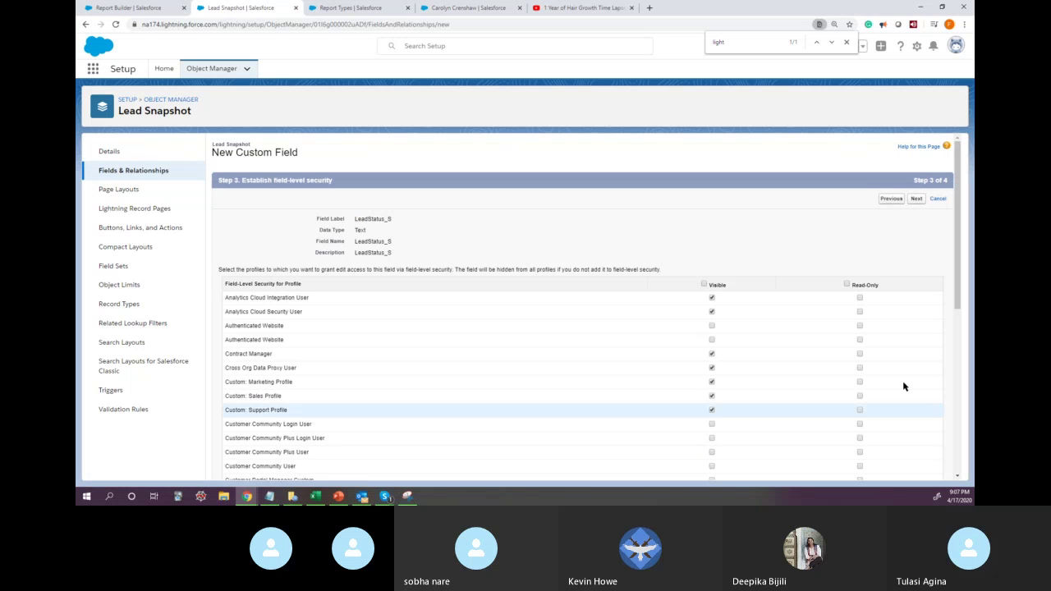
pyautogui.click(921, 200)
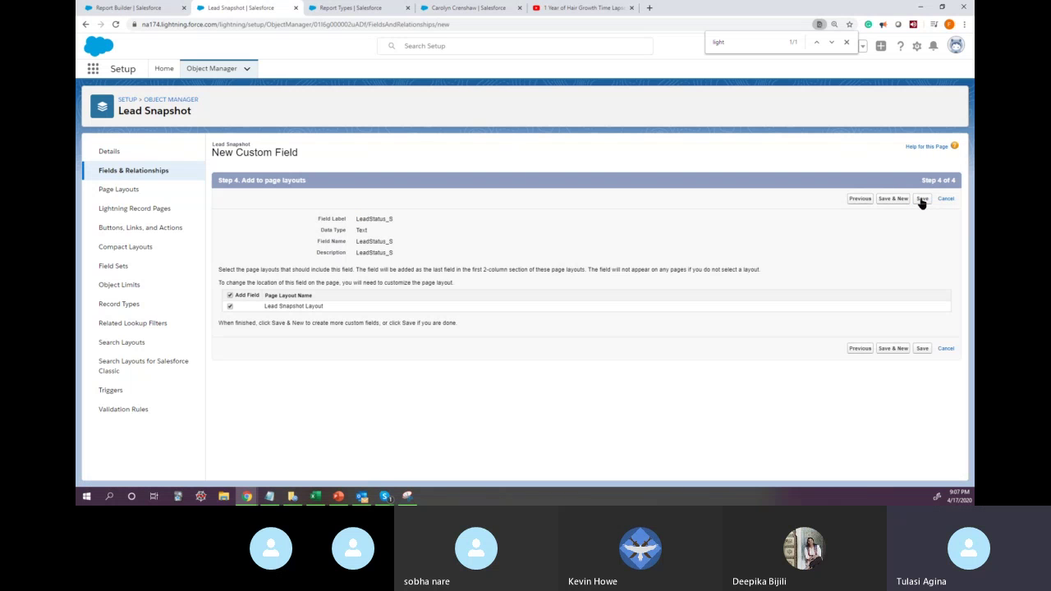
pyautogui.click(921, 201)
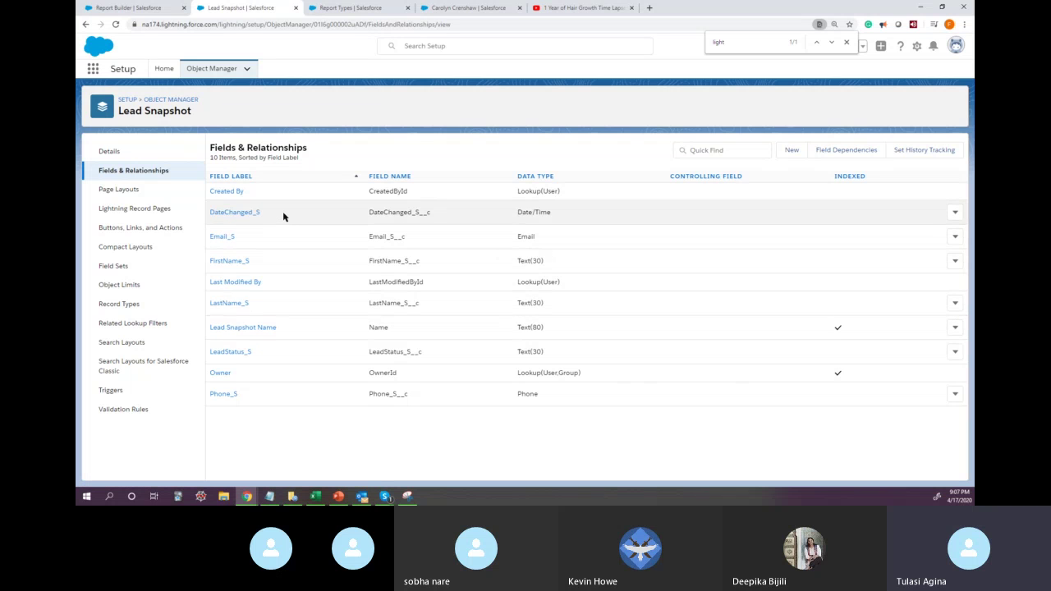
# Delete the Phone_S custom field from Lead Snapshot and confirm the deletion
pyautogui.click(955, 394)
pyautogui.click(707, 436)
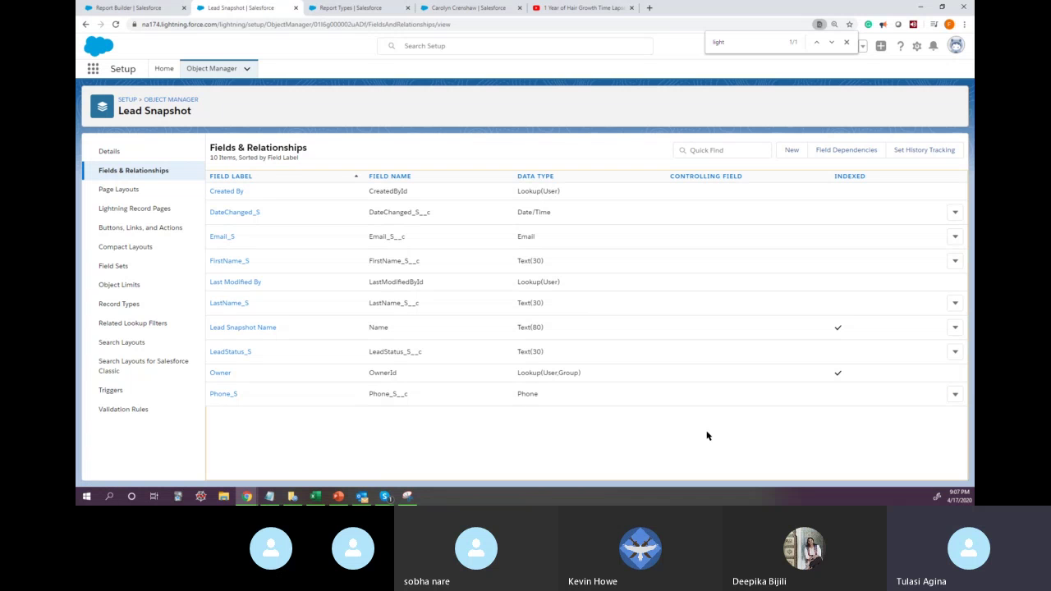
pyautogui.click(955, 394)
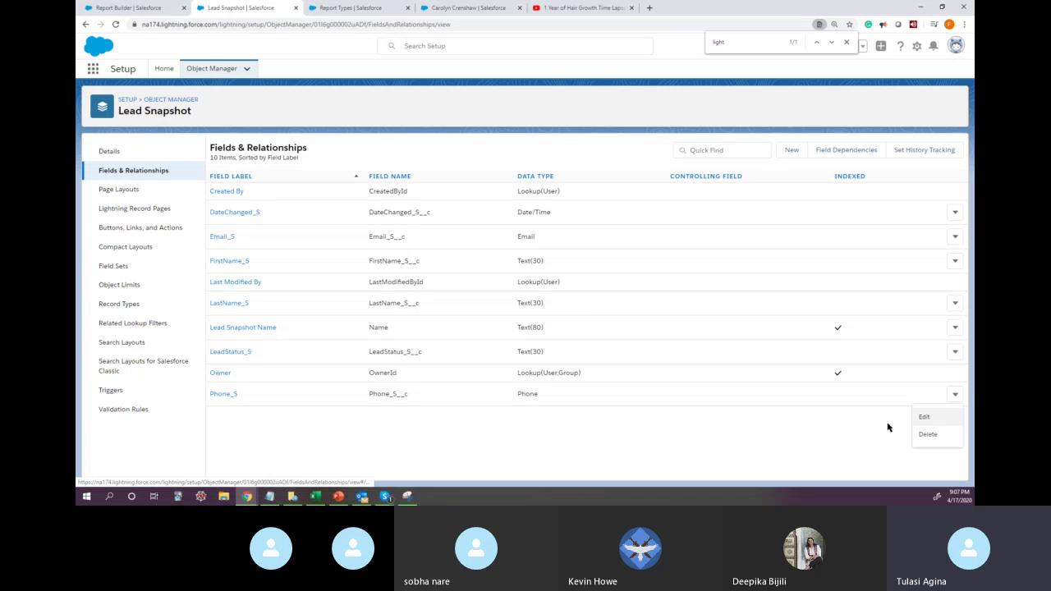
pyautogui.click(927, 434)
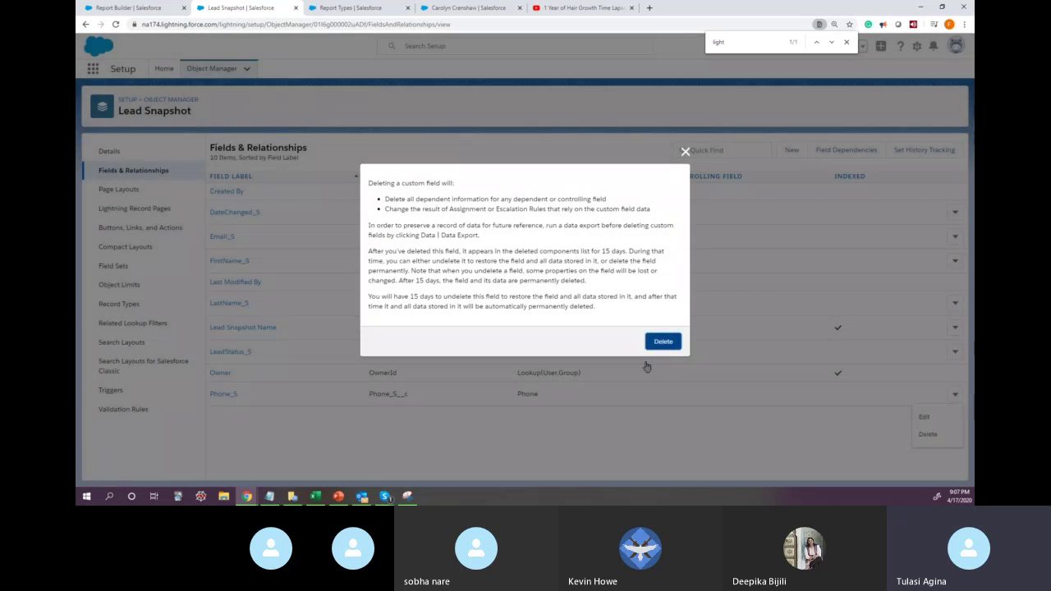
pyautogui.click(659, 340)
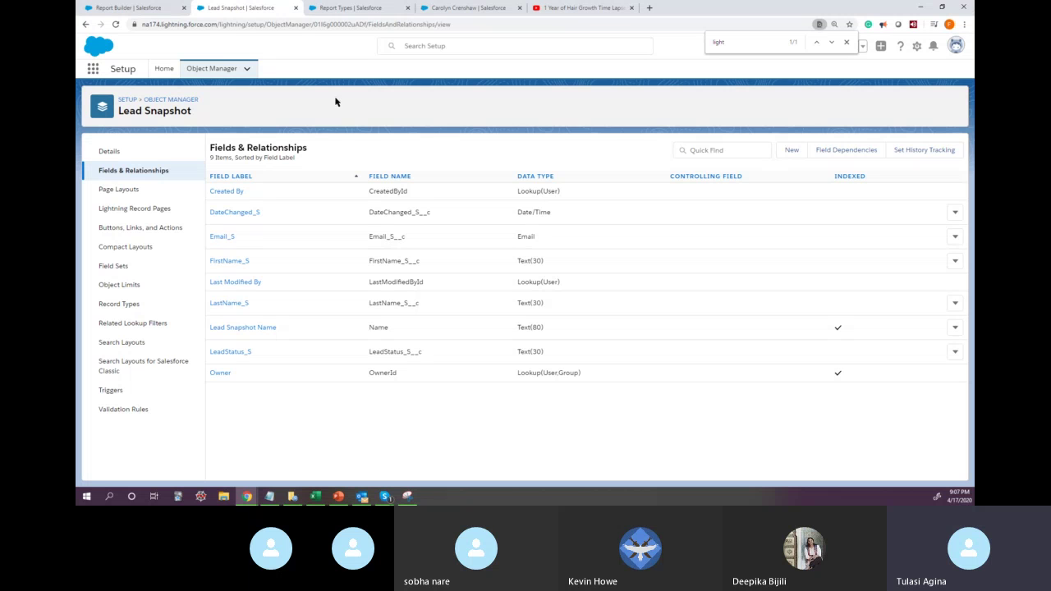
# Search Setup for "Snap" and open the Reporting Snapshots page
pyautogui.click(355, 10)
pyautogui.moveTo(145, 96); pyautogui.dragTo(86, 94)
pyautogui.write('Snap')
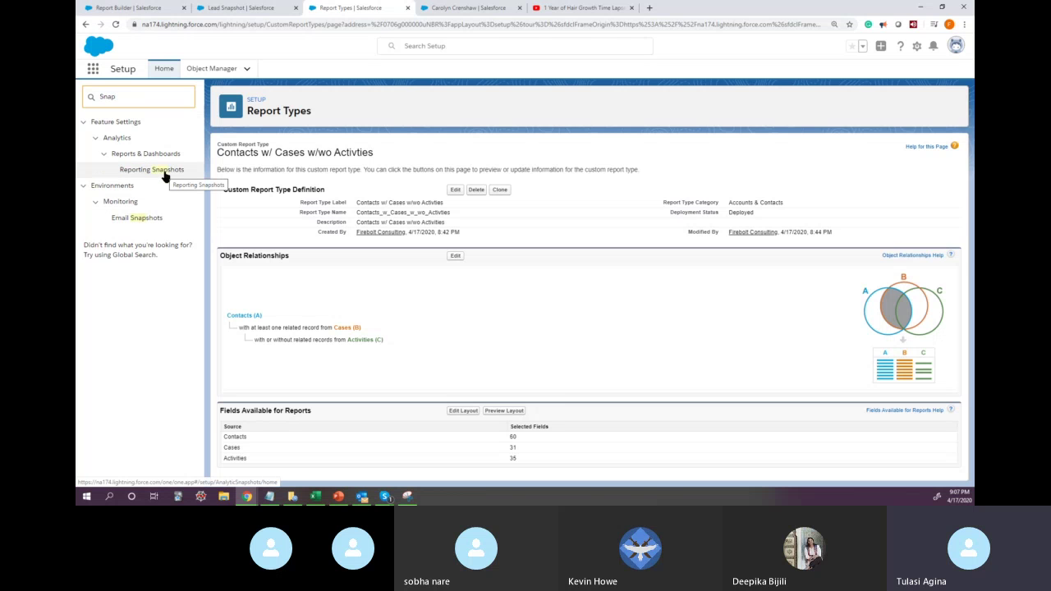
pyautogui.click(164, 171)
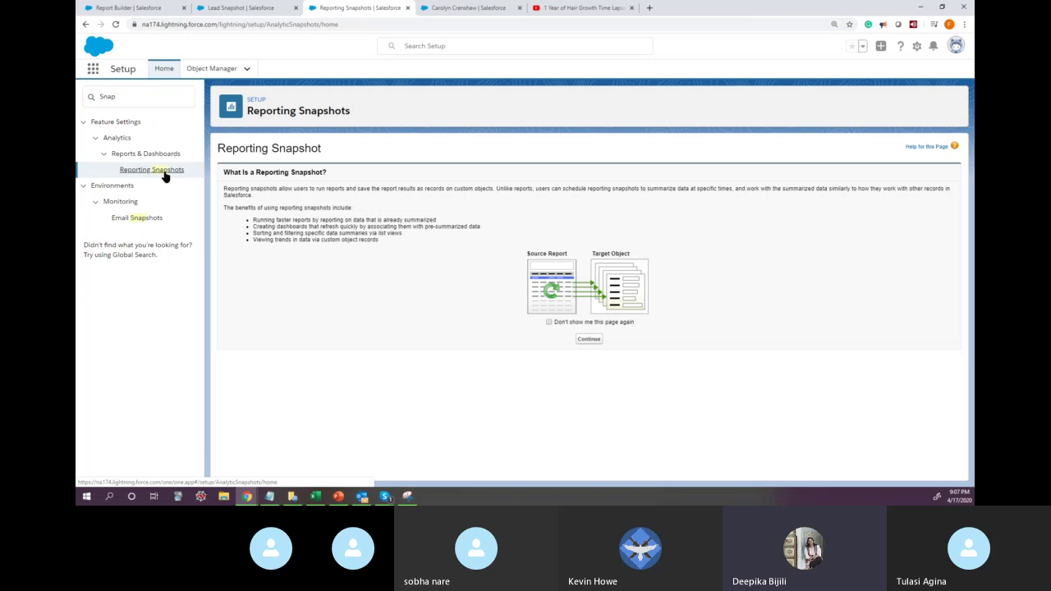
# Compare the Lead Snapshot custom fields with the columns of the Lead Status Trending report
pyautogui.click(264, 10)
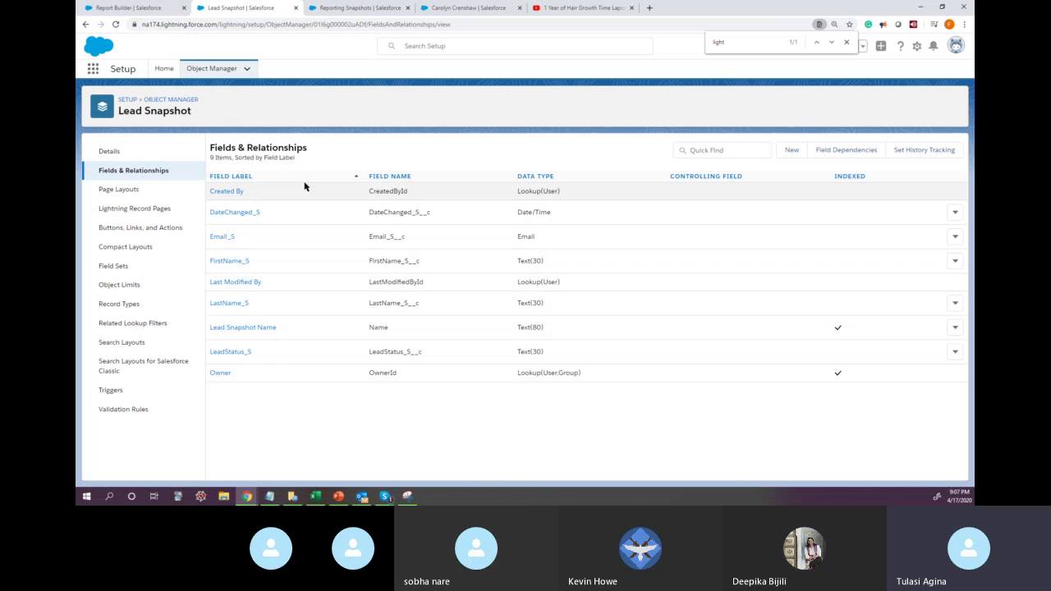
pyautogui.click(124, 7)
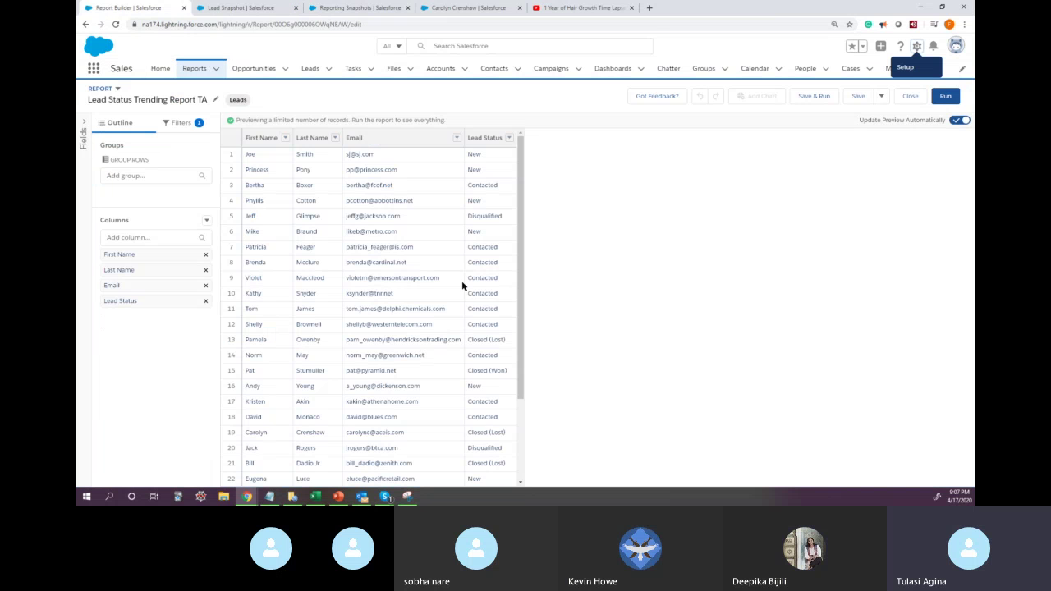
pyautogui.click(246, 9)
# Switch to Snipping Tool and capture the Lead Snapshot object's Fields & Relationships list as a new snip
pyautogui.click(408, 496)
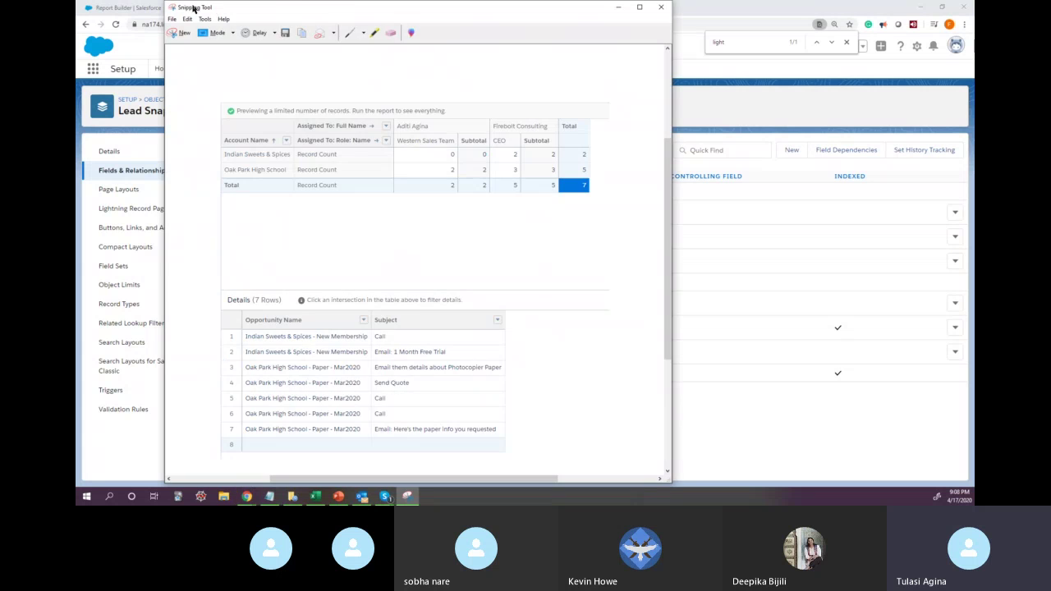
pyautogui.click(180, 33)
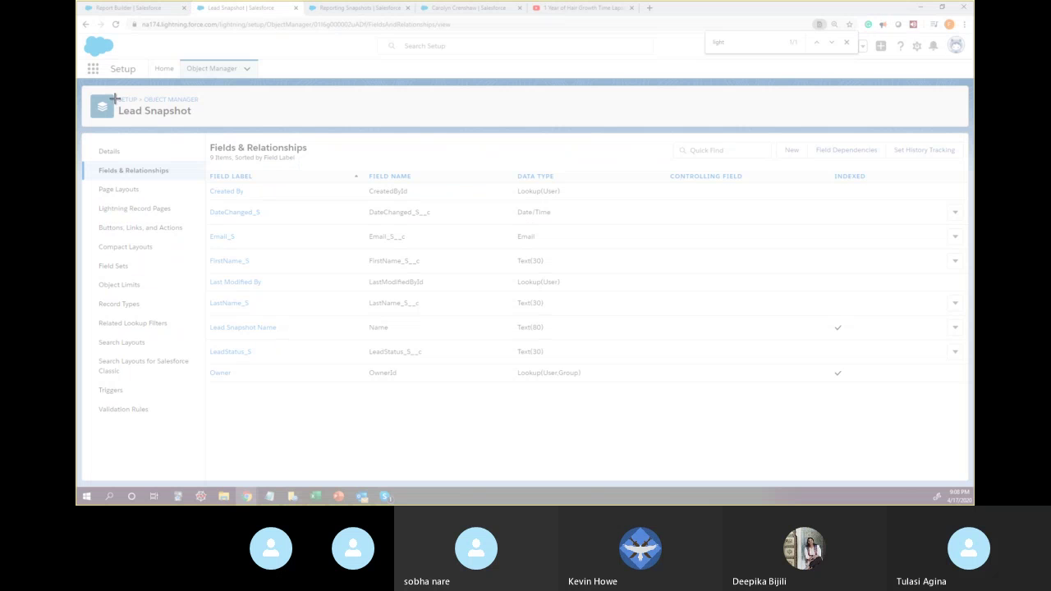
pyautogui.moveTo(86, 85); pyautogui.dragTo(967, 419)
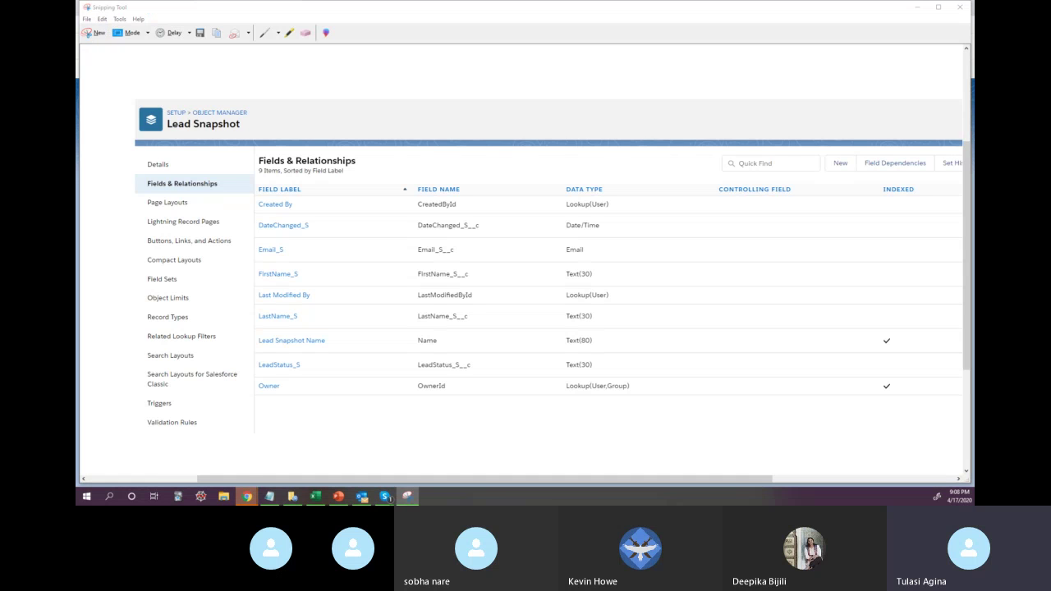
# Switch to Skype, paste the captured field list into the call's chat and send it, then return to the Lead Snapshot page
pyautogui.hotkey('alt', 'Tab')
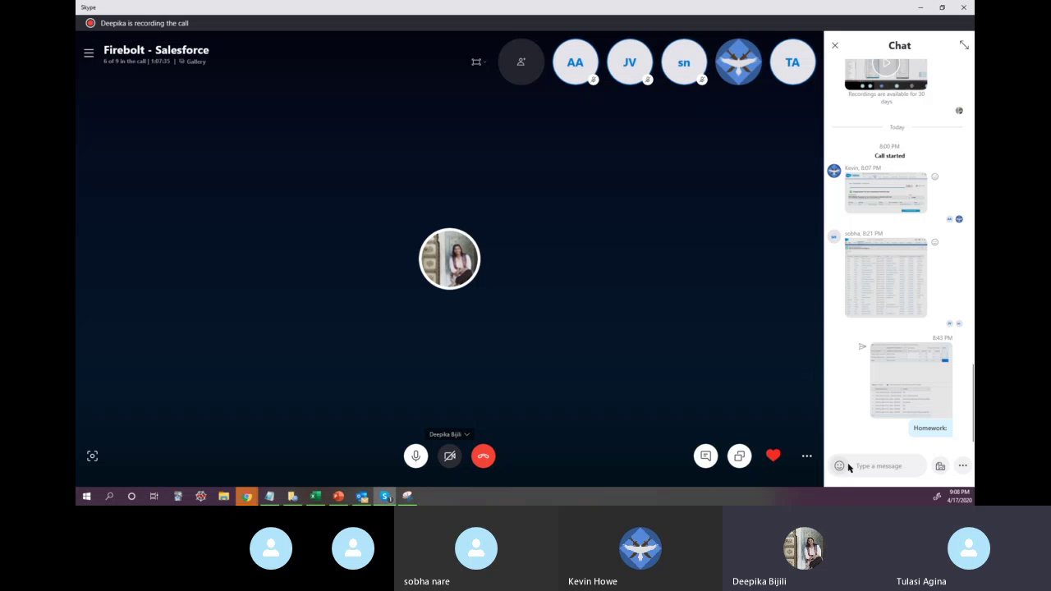
pyautogui.hotkey('ctrl', 'v')
pyautogui.press('Return')
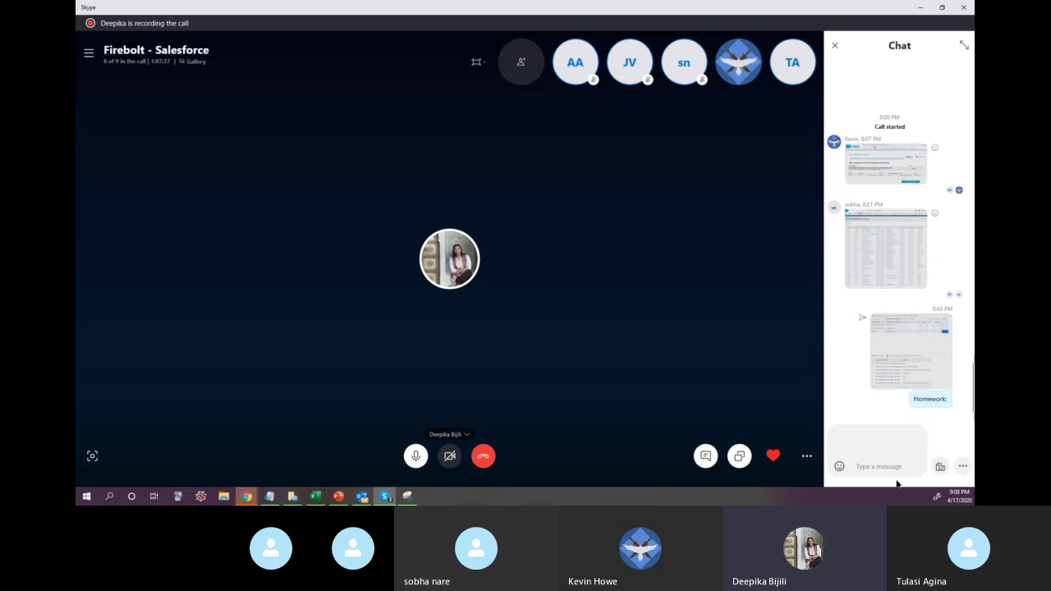
pyautogui.click(921, 7)
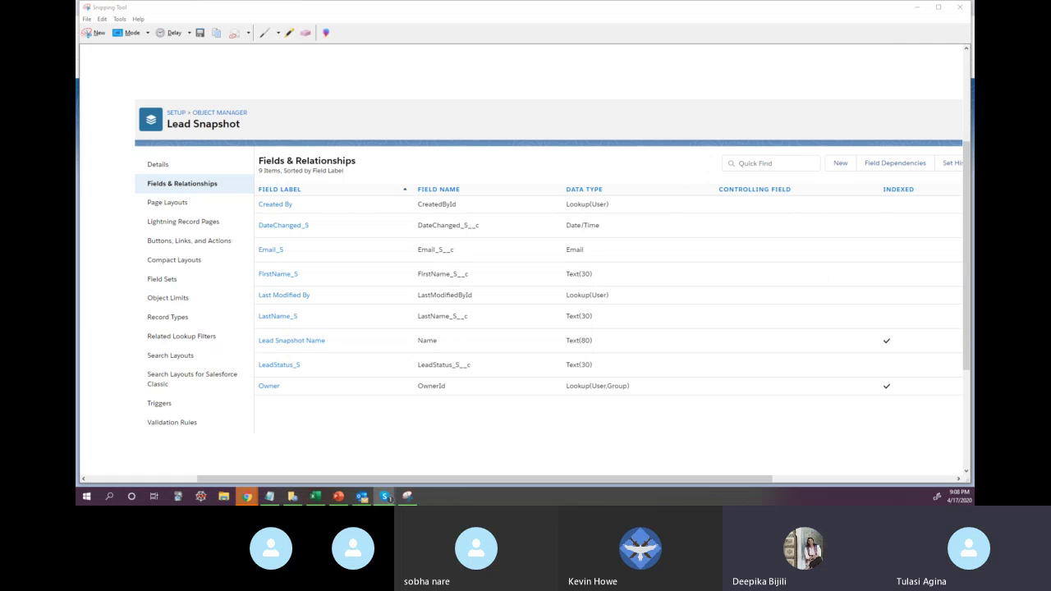
pyautogui.click(916, 6)
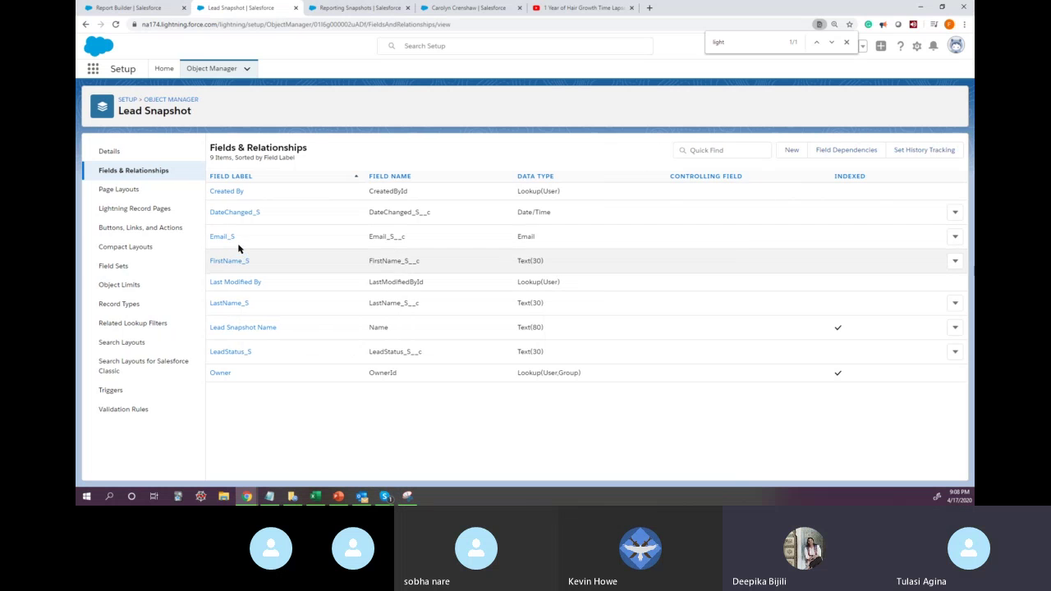
# Run the Lead Status Trending Report TA report and copy its title
pyautogui.click(317, 7)
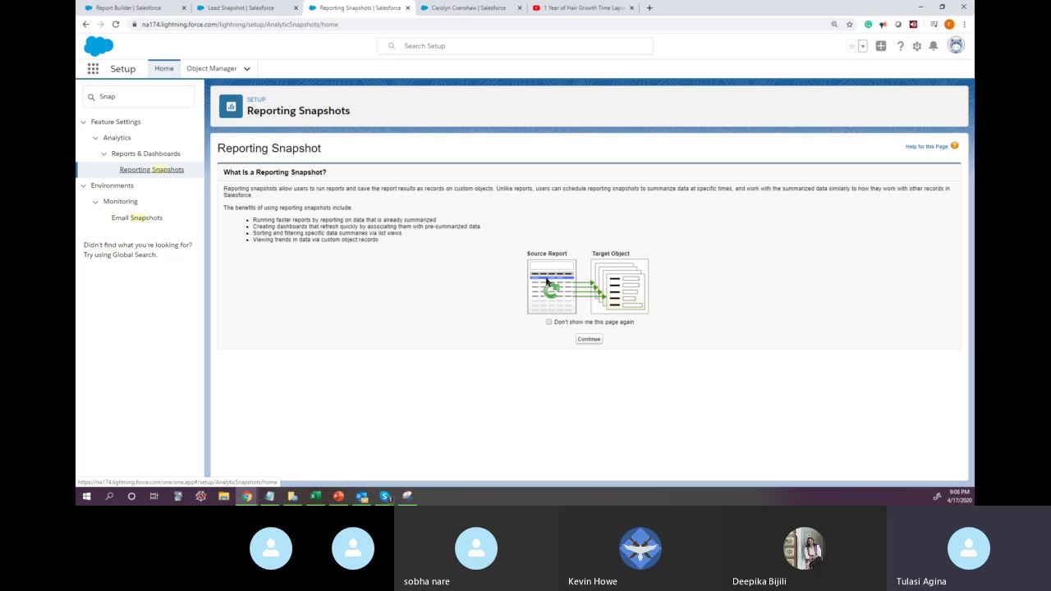
pyautogui.click(136, 7)
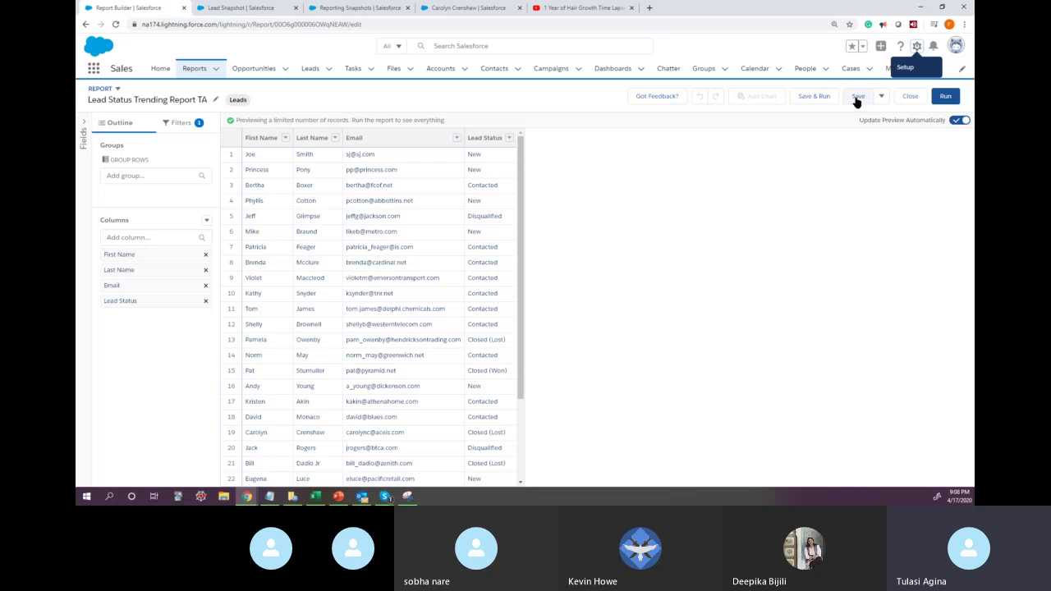
pyautogui.click(954, 101)
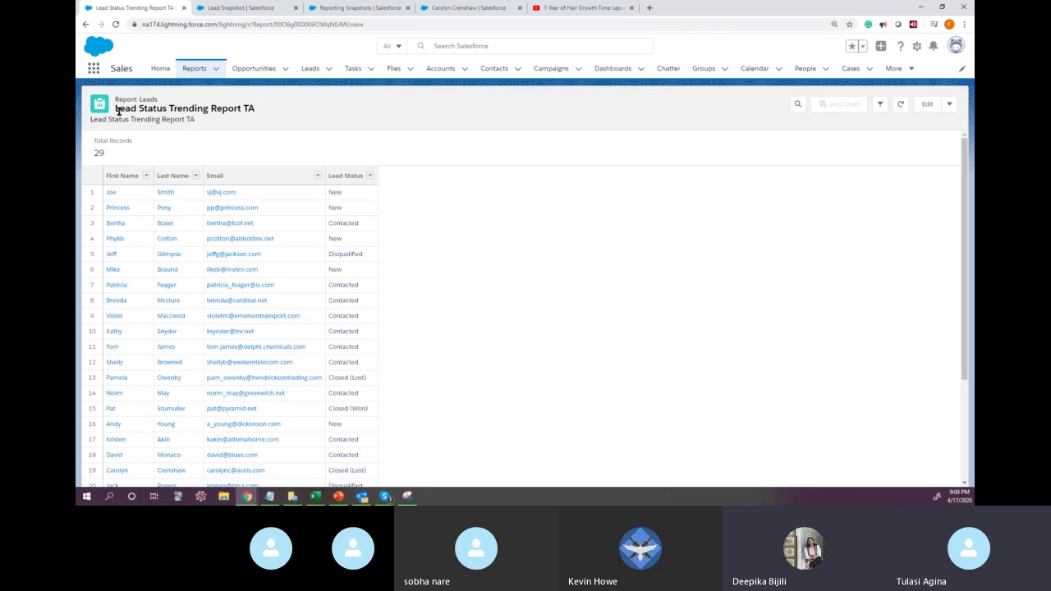
pyautogui.moveTo(115, 108); pyautogui.dragTo(249, 109)
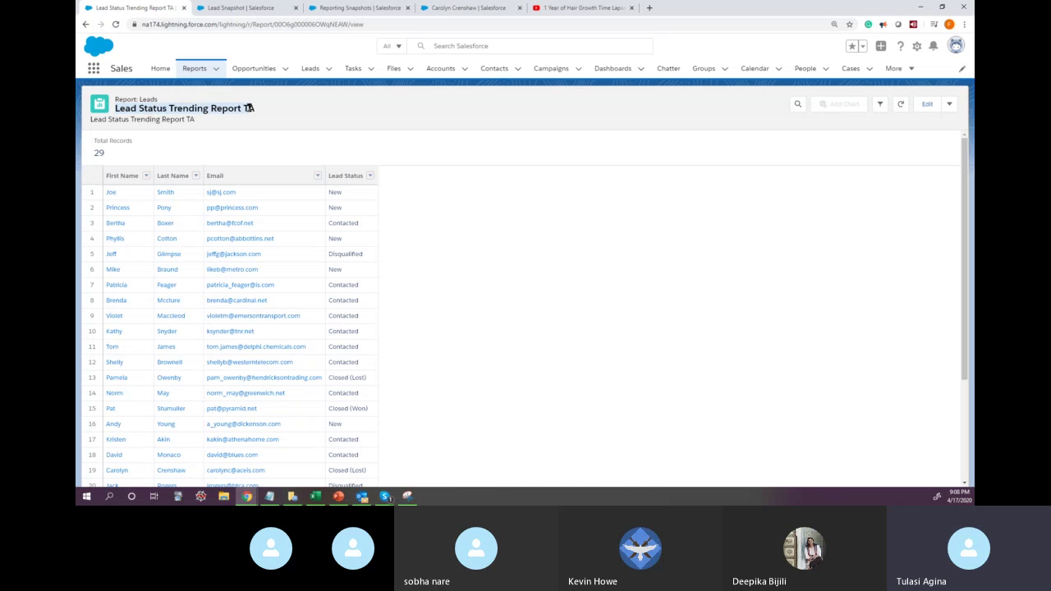
pyautogui.rightClick(231, 108)
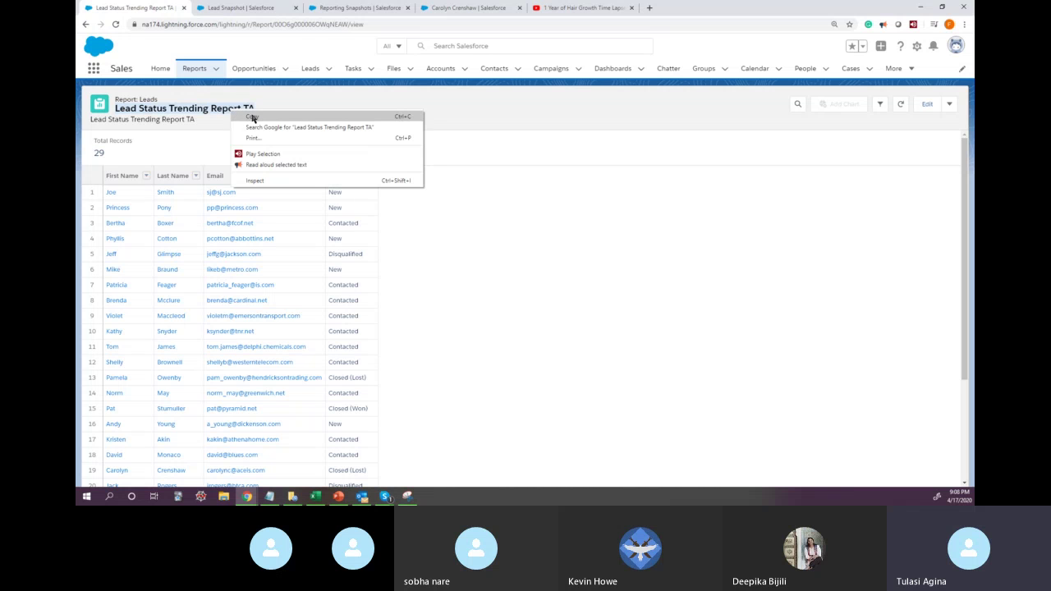
pyautogui.click(255, 119)
pyautogui.click(332, 124)
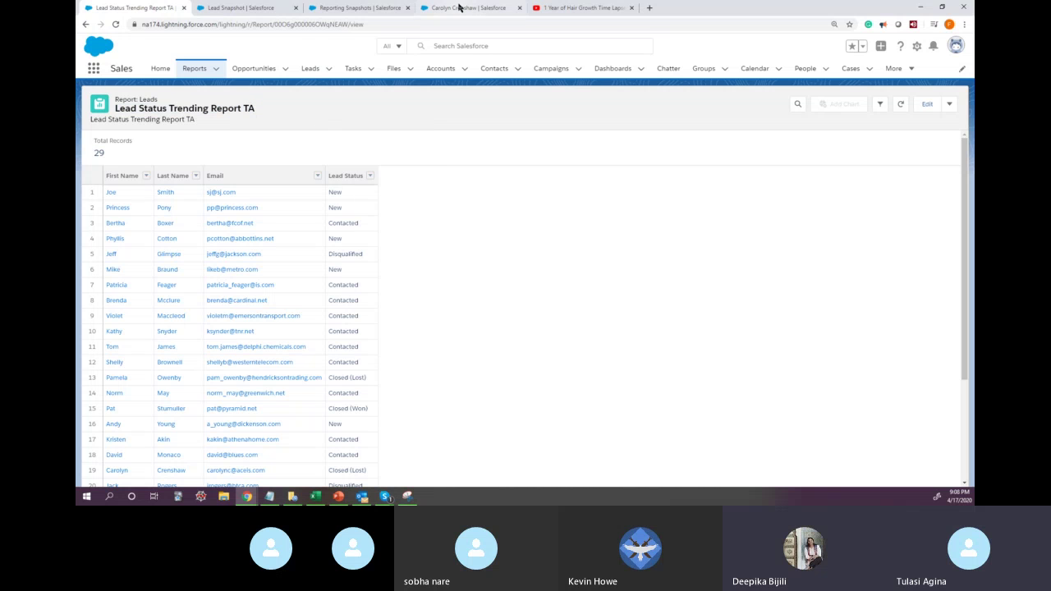
# Start a new reporting snapshot named Lead Snapshot TA, with unique name Lead_Snapshot_TA and description Lead Snapshot TA
pyautogui.click(337, 9)
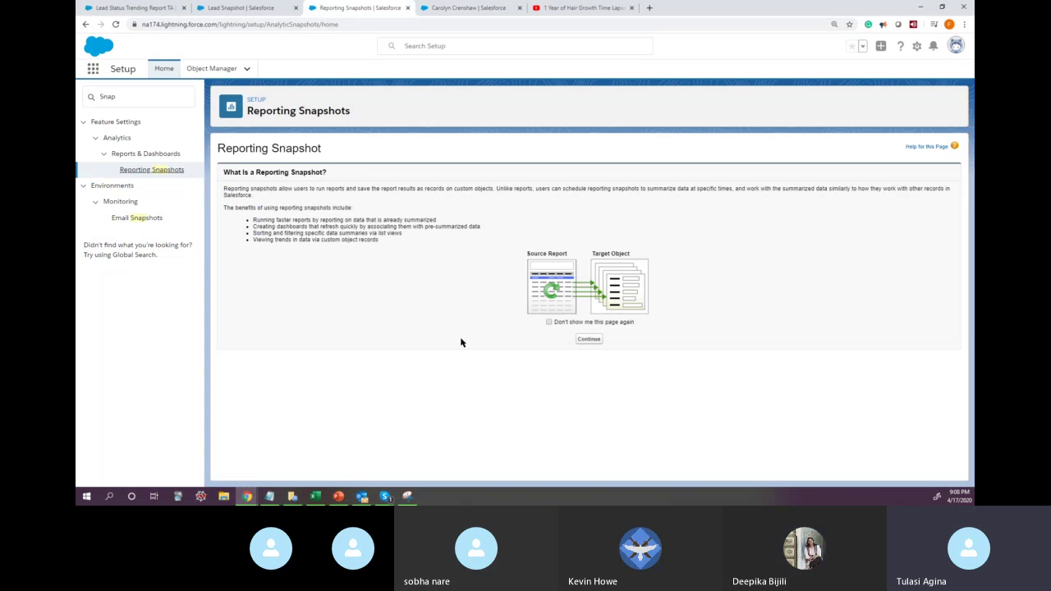
pyautogui.click(588, 338)
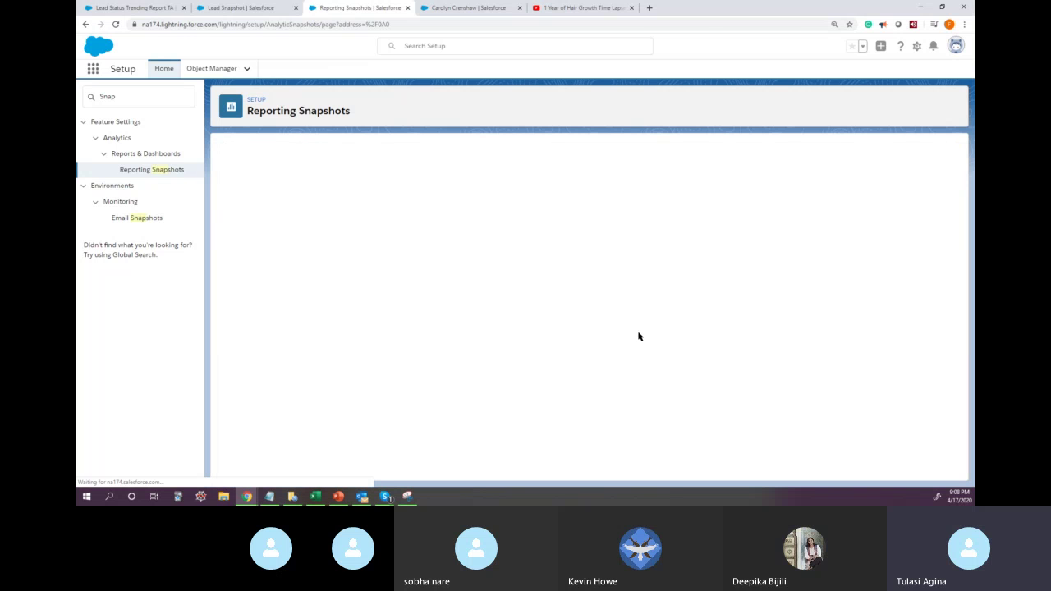
pyautogui.click(390, 211)
pyautogui.write('Lead Sna')
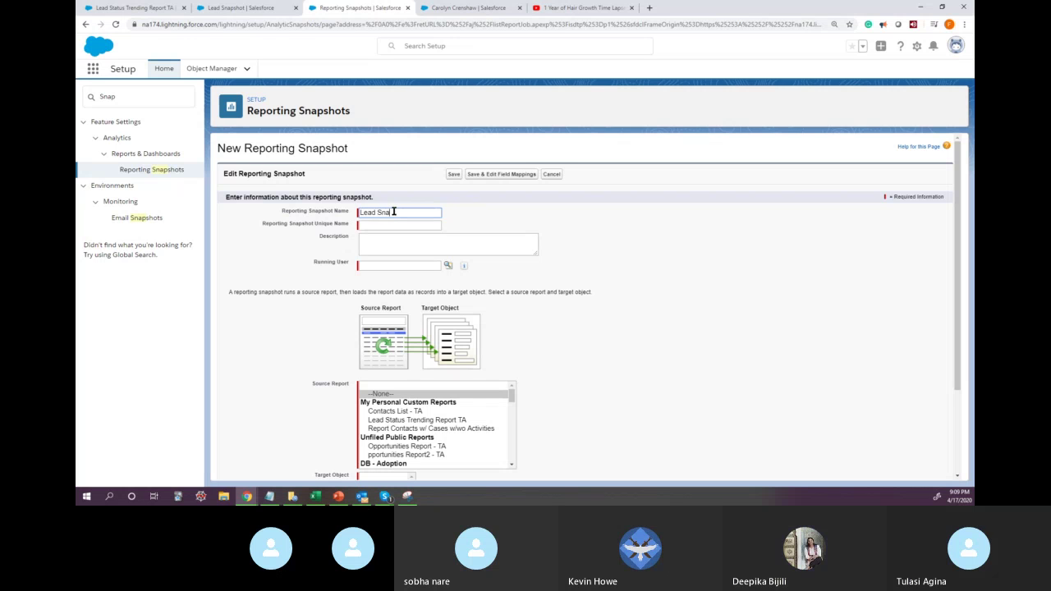
pyautogui.write('pshot TA')
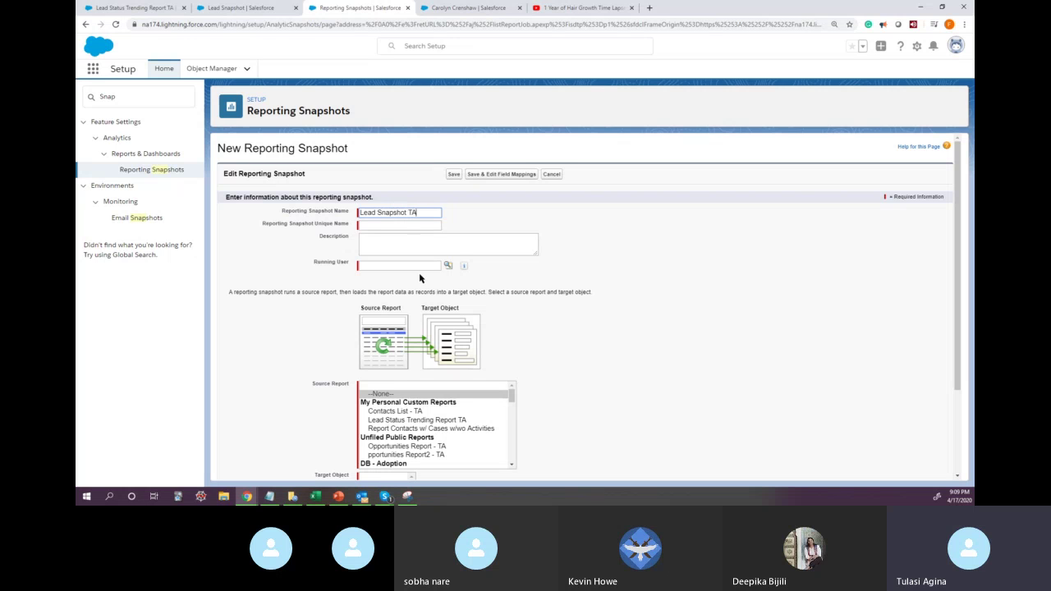
pyautogui.press('Tab')
pyautogui.moveTo(429, 215); pyautogui.dragTo(312, 233)
pyautogui.click(365, 248)
pyautogui.hotkey('ctrl', 'v')
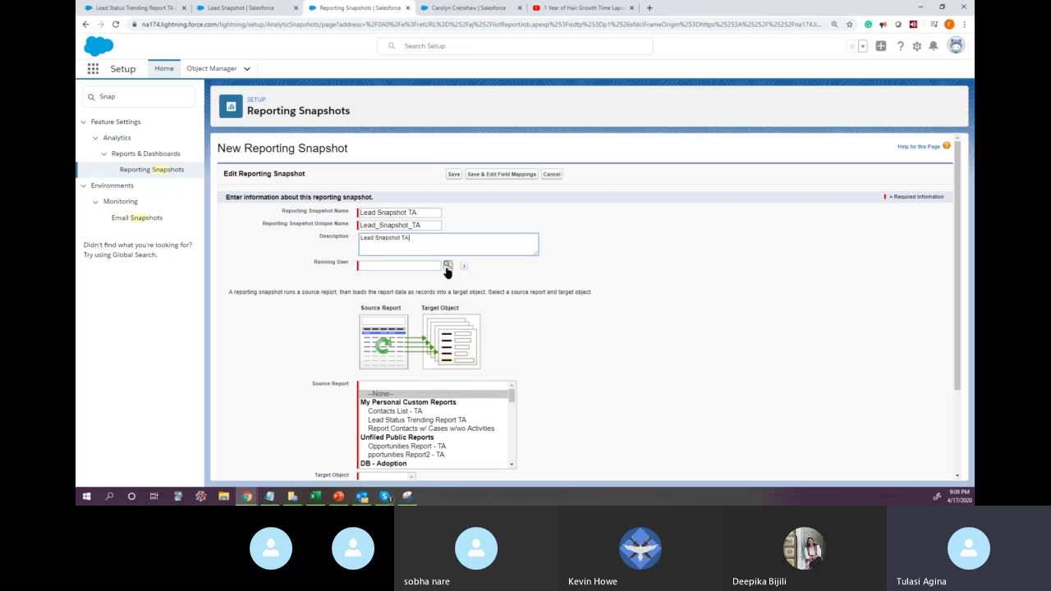
# Set the reporting snapshot's running user to Firebolt Consulting using the user lookup
pyautogui.click(407, 265)
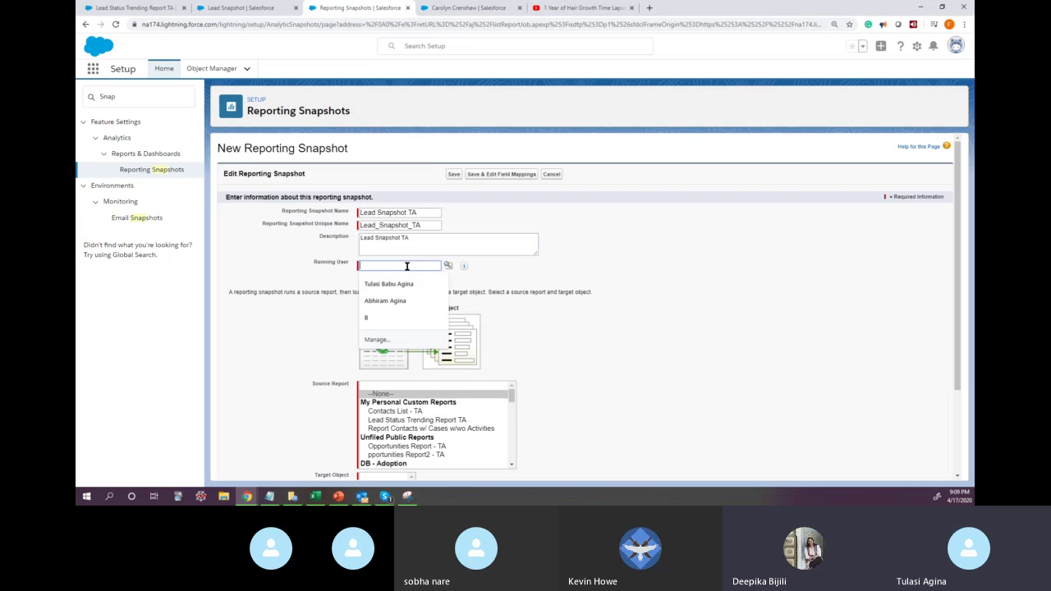
pyautogui.write('Fire')
pyautogui.click(391, 301)
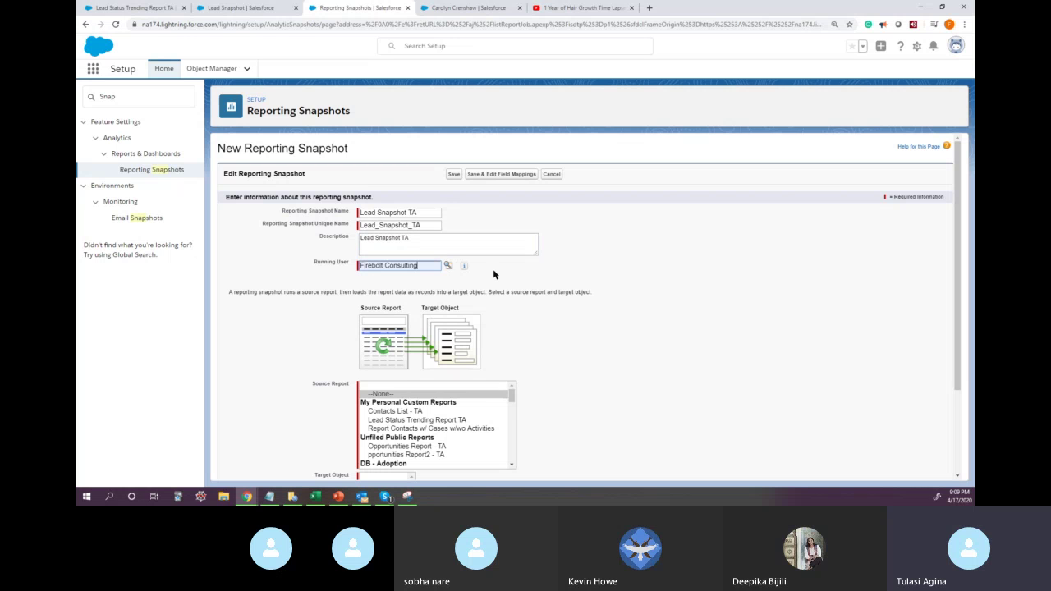
pyautogui.click(449, 266)
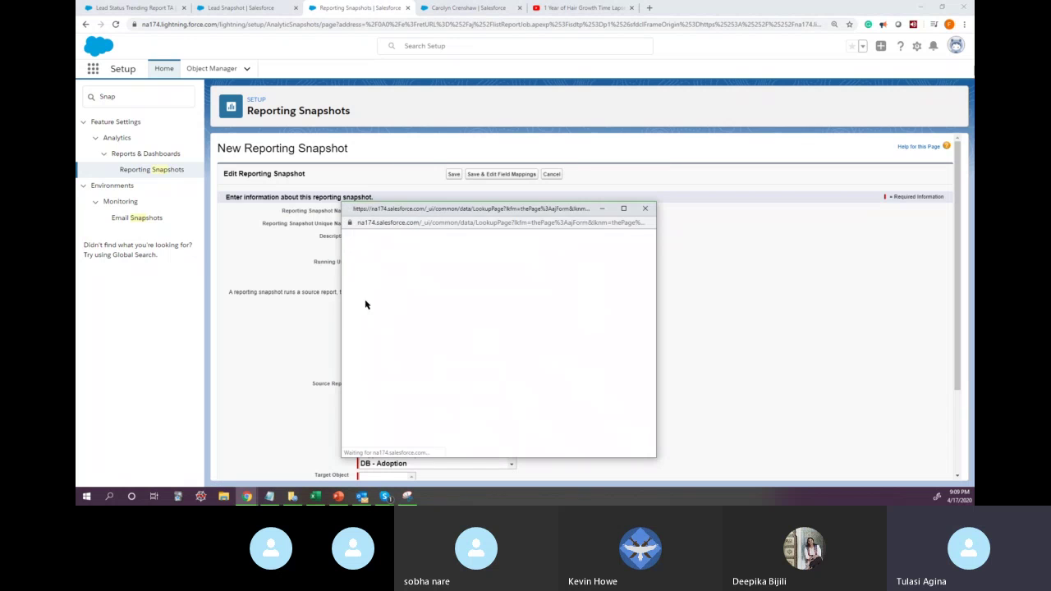
pyautogui.click(373, 328)
# Choose Lead Status Trending Report TA as the source report and Lead Snapshot as the target object
pyautogui.scroll(-2, 636, 310)
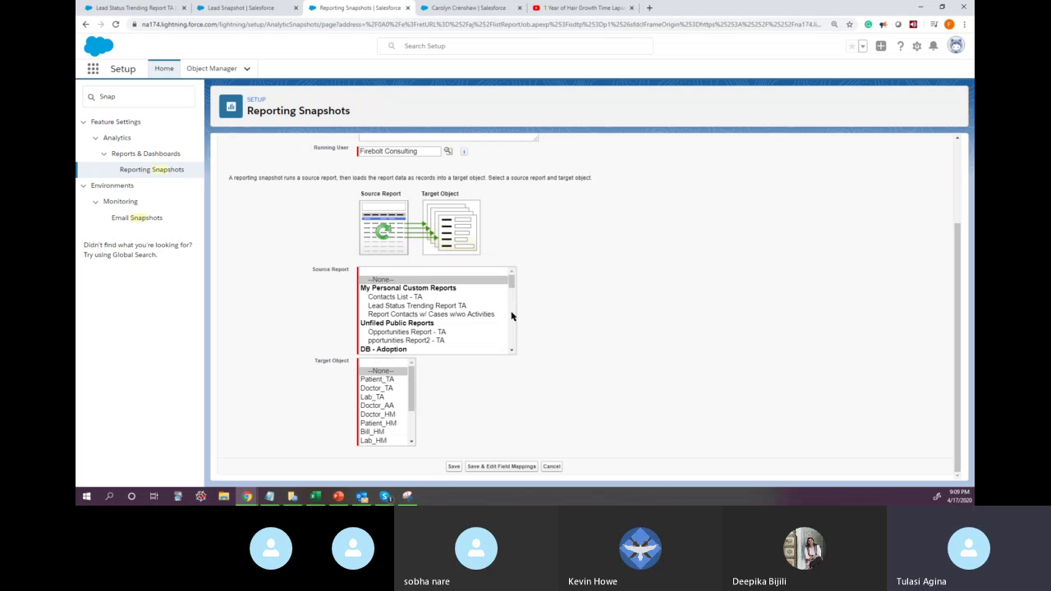
pyautogui.click(451, 306)
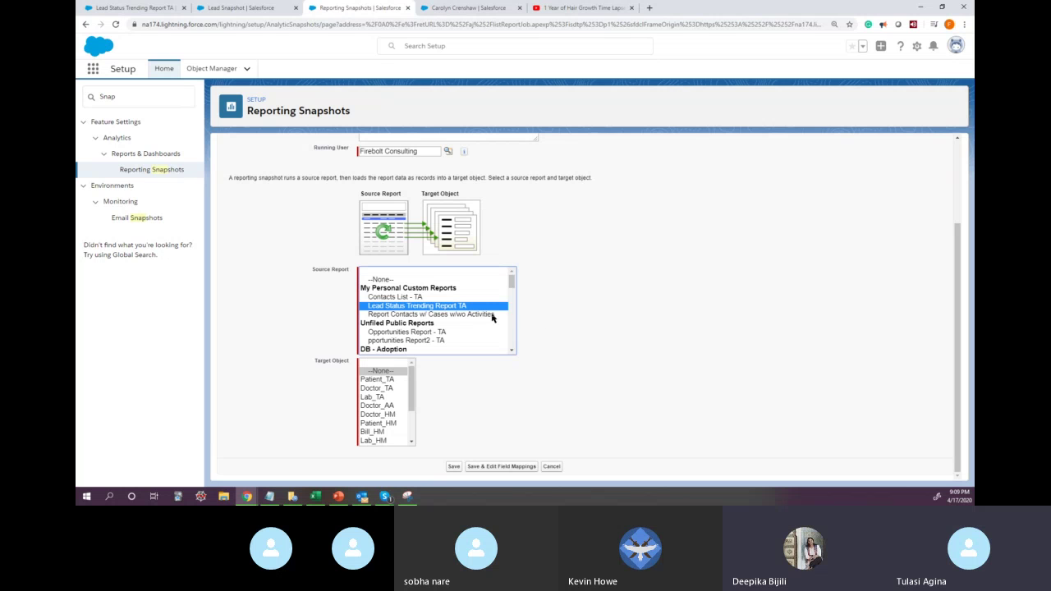
pyautogui.click(145, 11)
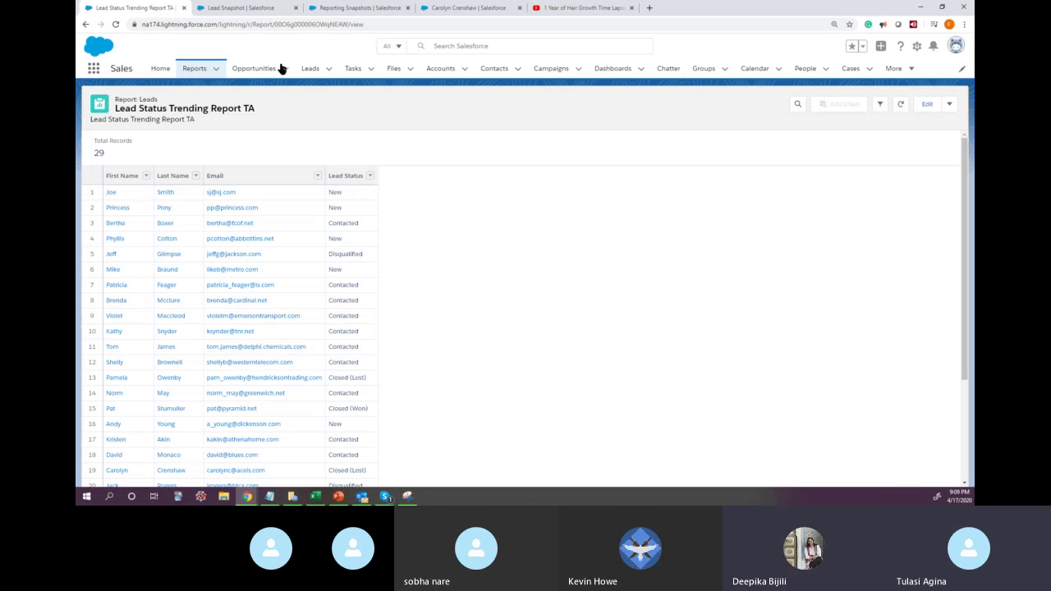
pyautogui.click(258, 8)
pyautogui.click(345, 7)
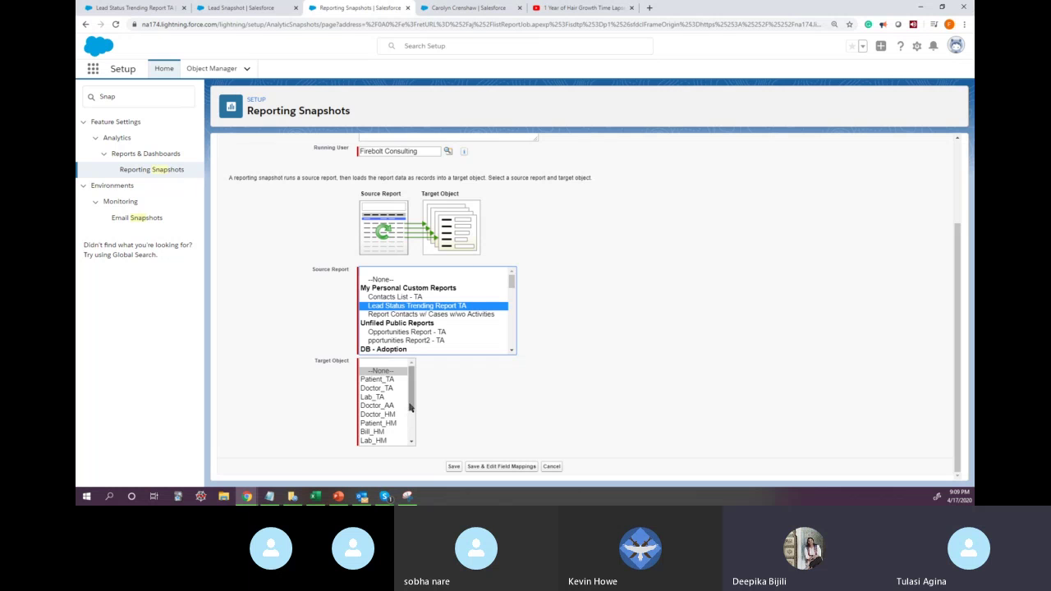
pyautogui.moveTo(415, 423); pyautogui.dragTo(413, 438)
pyautogui.click(386, 441)
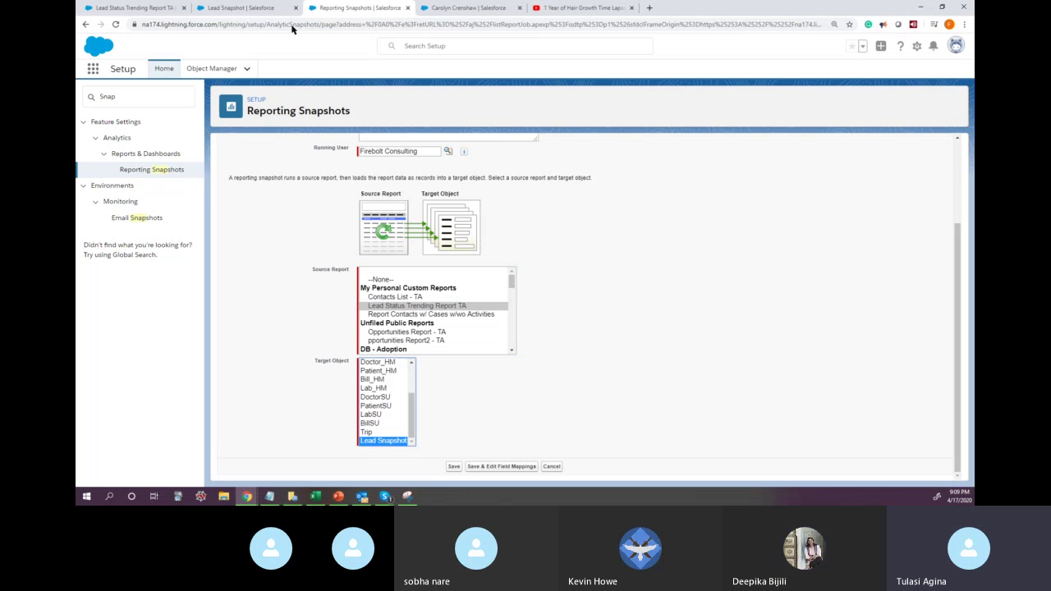
# Review the Lead Snapshot object's fields and the Lead Status Trending Report TA columns against the selected source report and target object
pyautogui.click(247, 8)
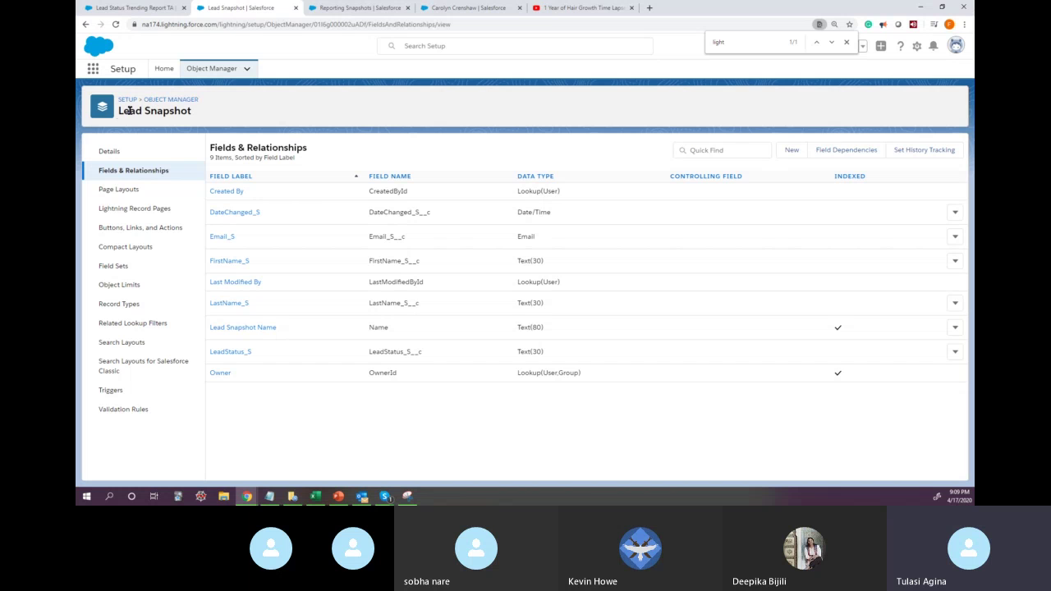
pyautogui.click(125, 7)
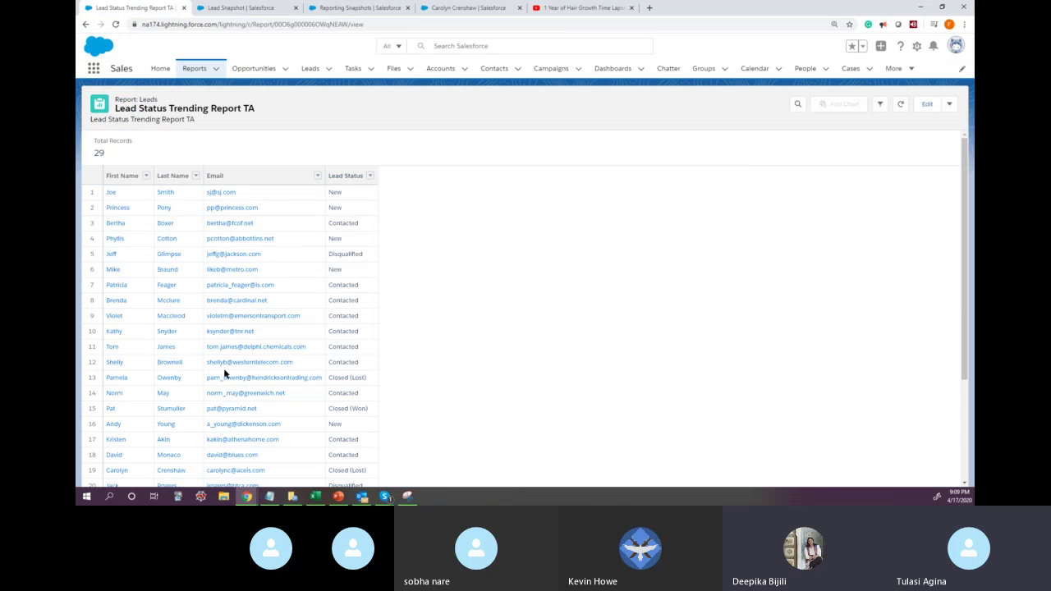
pyautogui.click(259, 10)
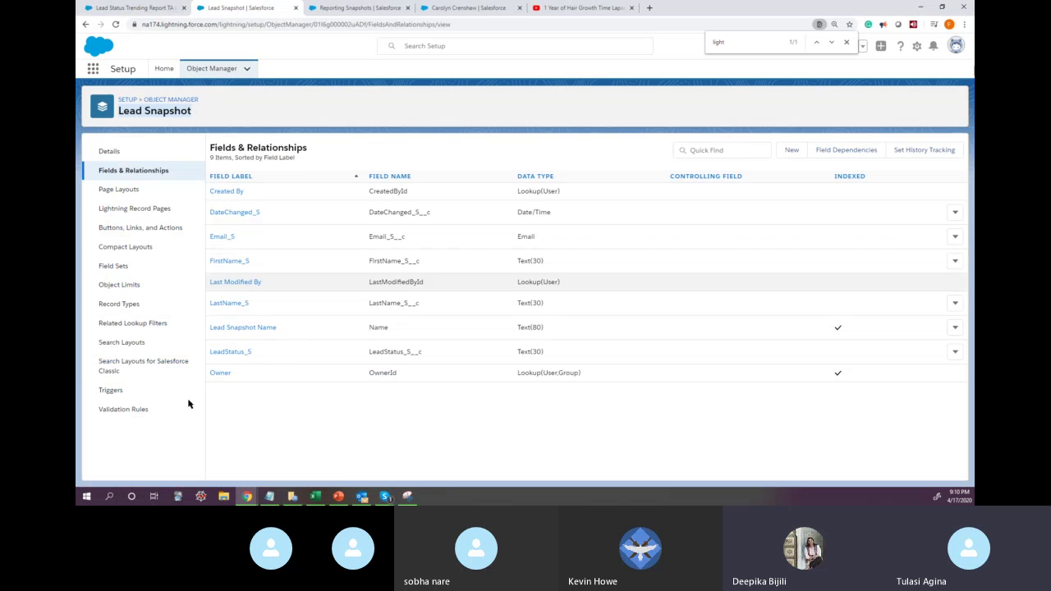
pyautogui.click(363, 10)
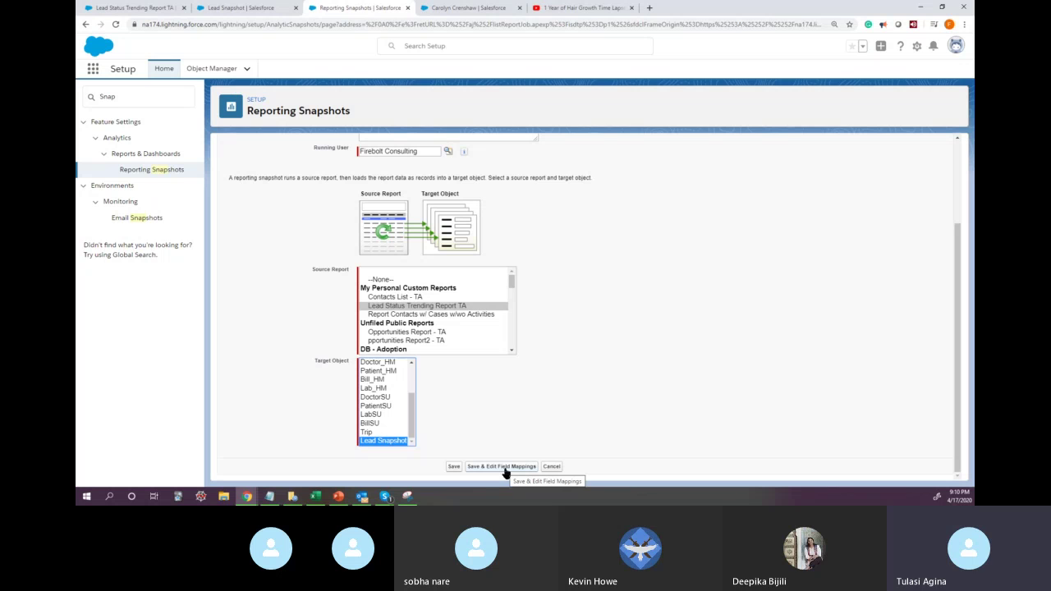
pyautogui.click(450, 305)
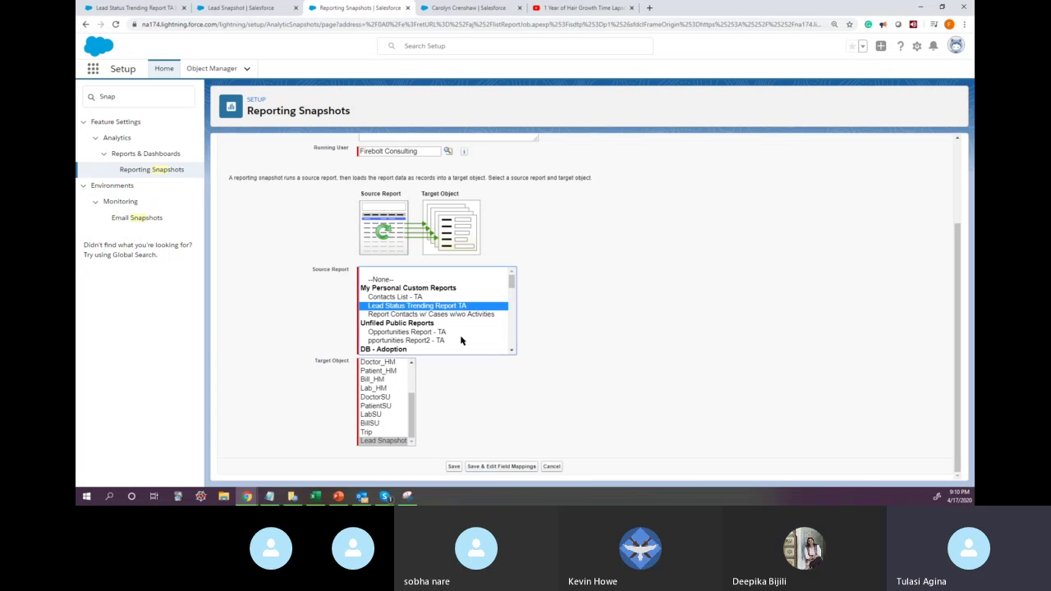
pyautogui.click(390, 441)
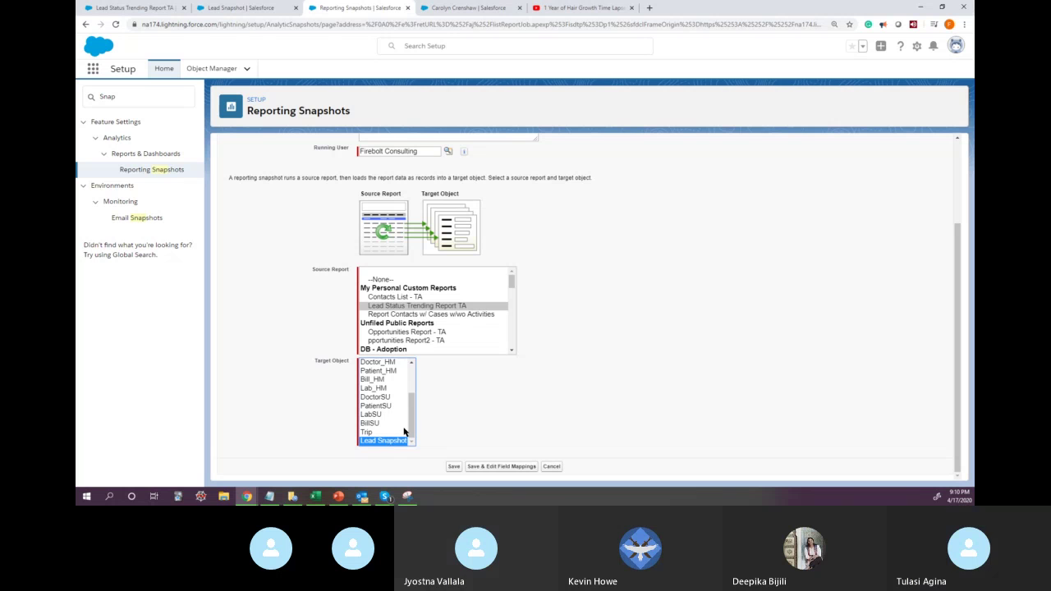
pyautogui.click(132, 8)
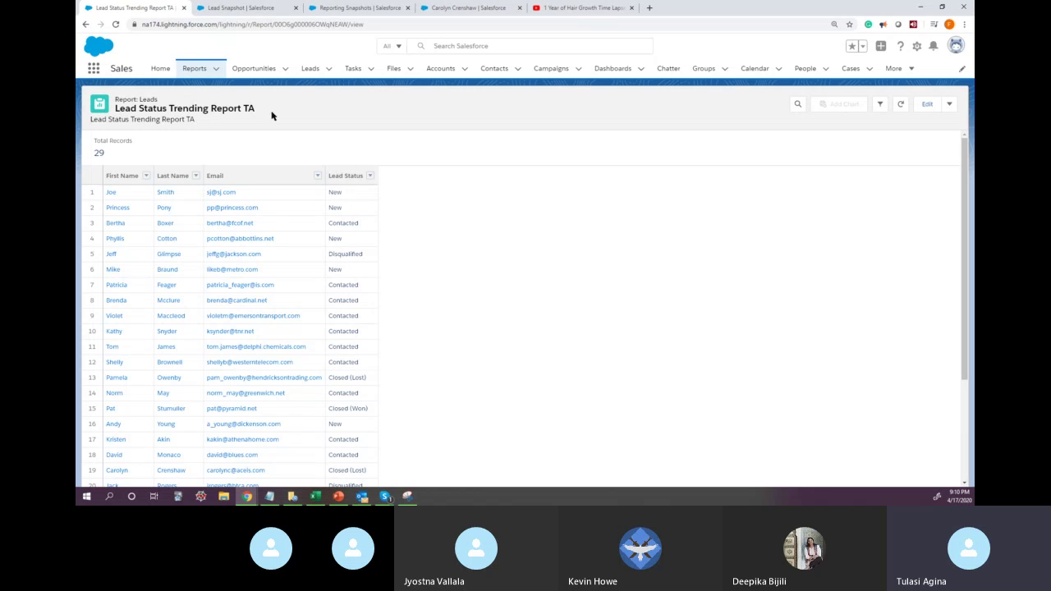
pyautogui.click(217, 13)
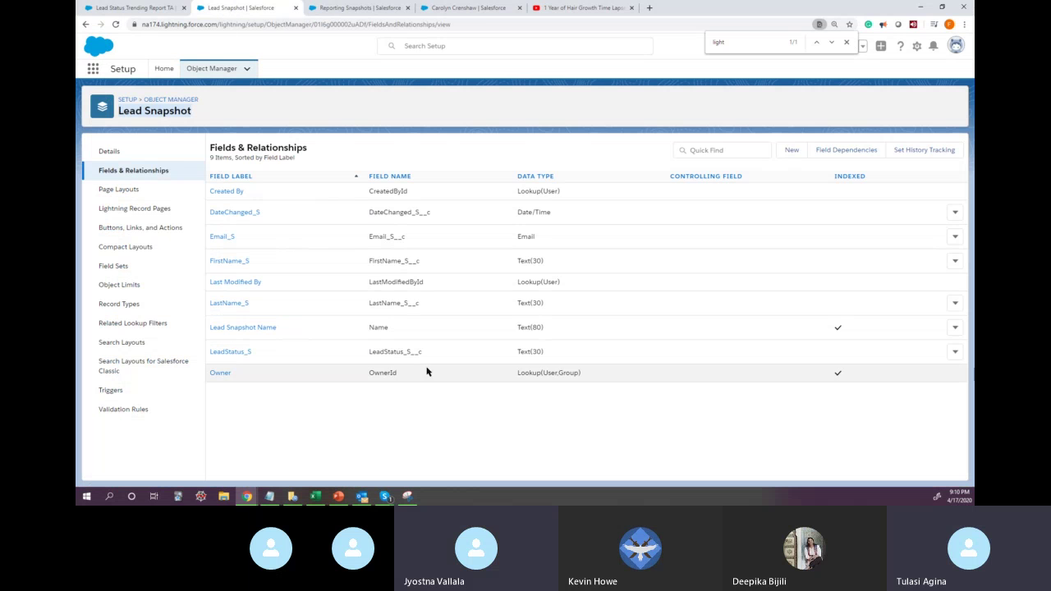
pyautogui.click(362, 10)
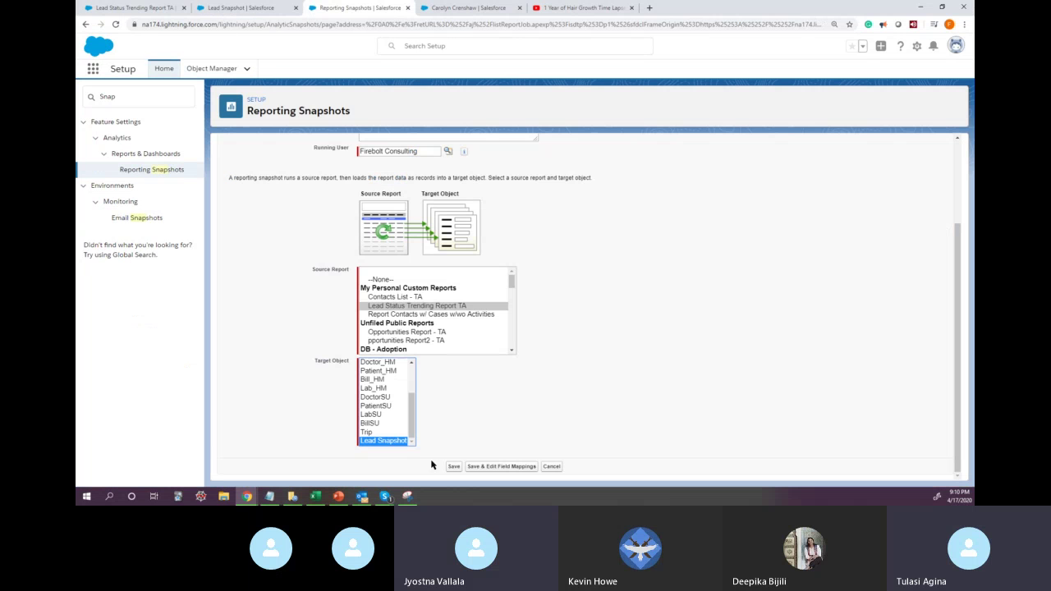
# Save the reporting snapshot with field mapping editing and map the report's Email field to Email_S
pyautogui.click(501, 467)
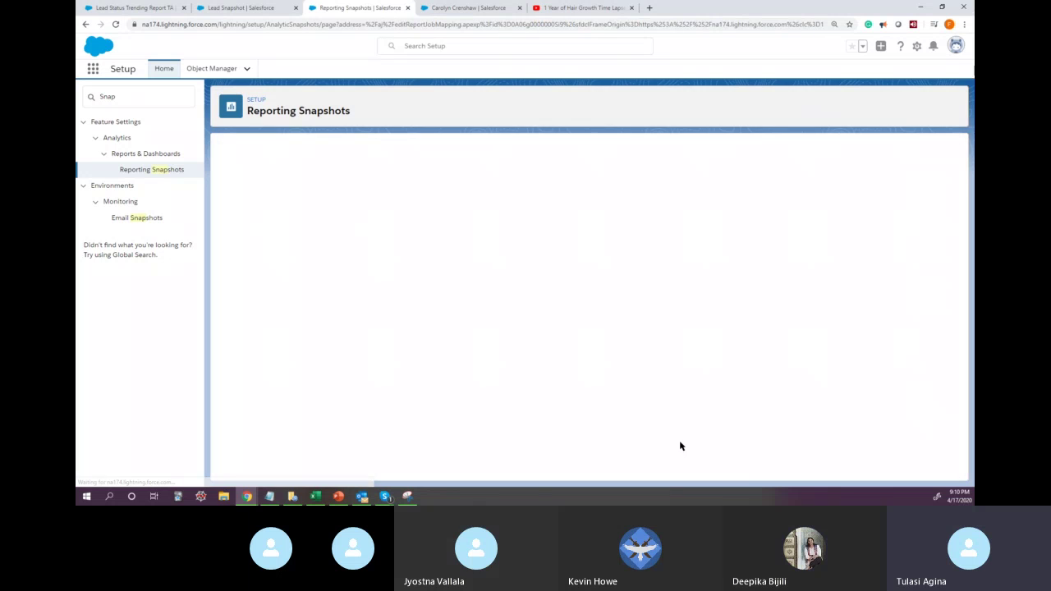
pyautogui.scroll(-2, 692, 404)
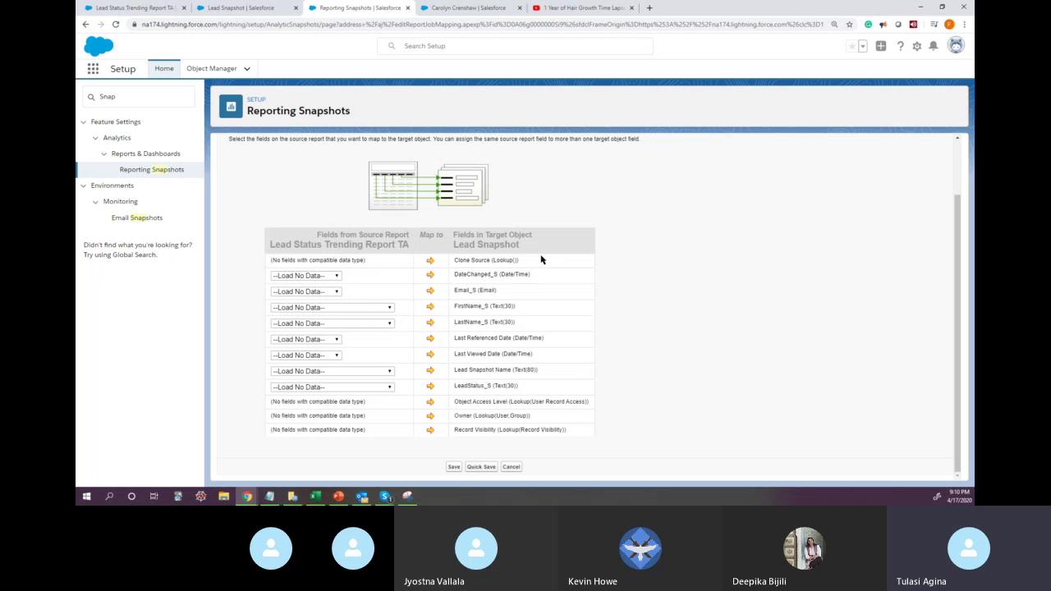
pyautogui.click(326, 292)
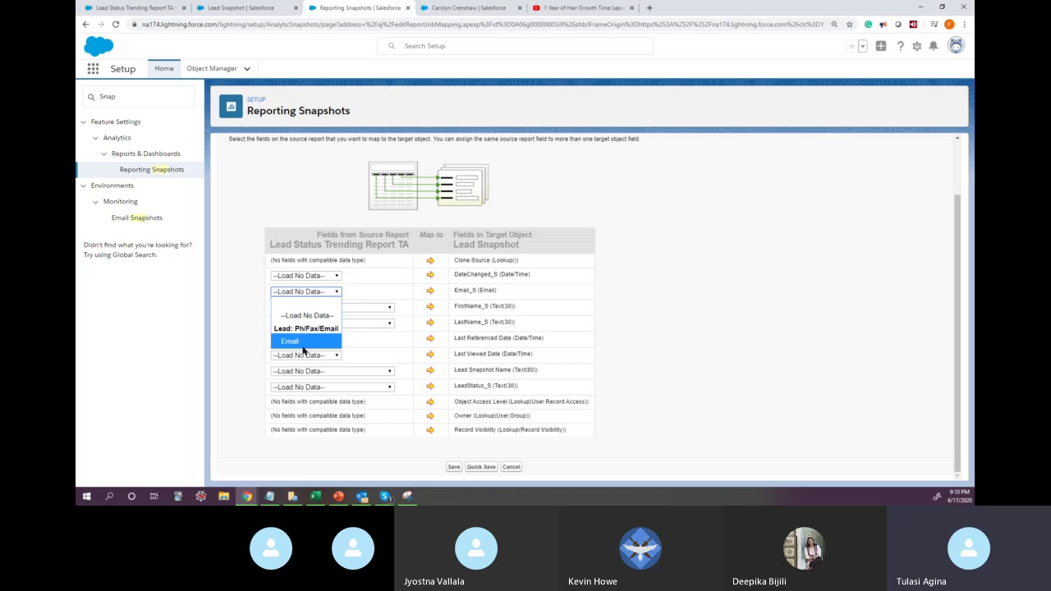
pyautogui.click(304, 341)
pyautogui.click(321, 292)
pyautogui.click(301, 340)
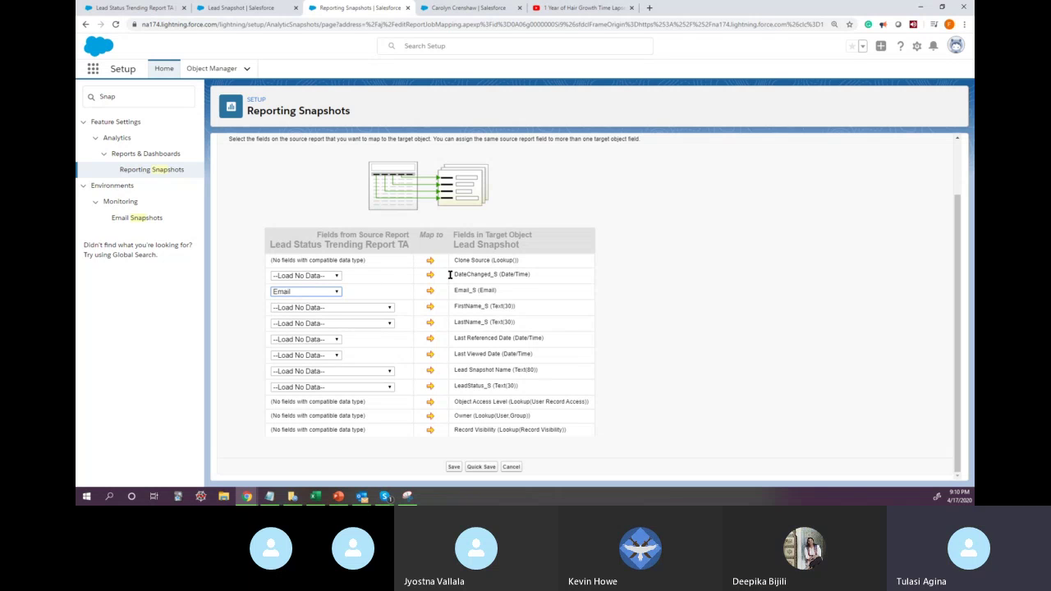
# Map the report's First Name field to FirstName_S and its Last Name field to LastName_S
pyautogui.click(335, 278)
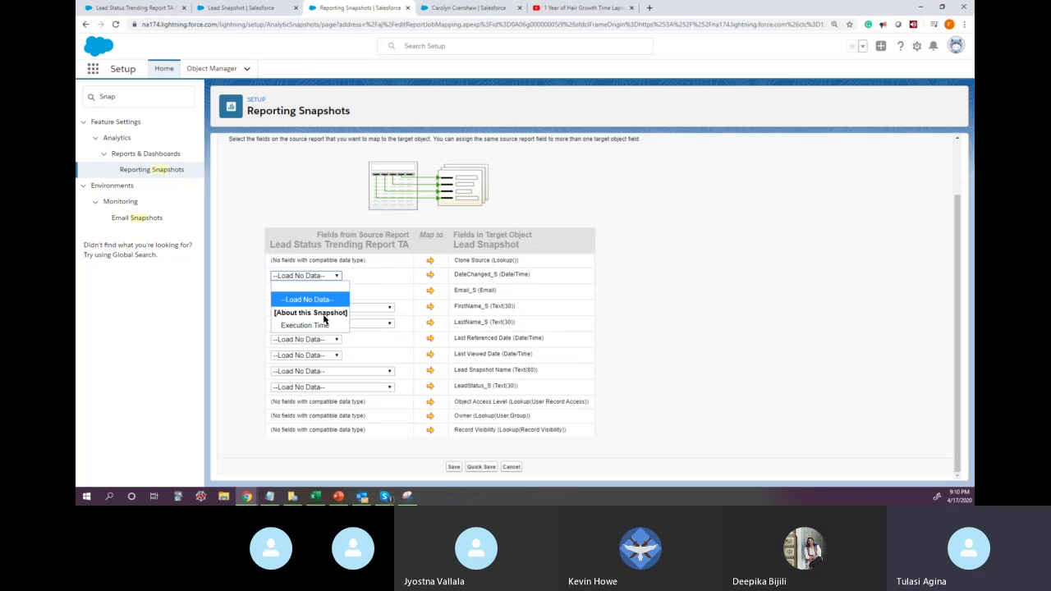
pyautogui.click(248, 316)
pyautogui.click(357, 310)
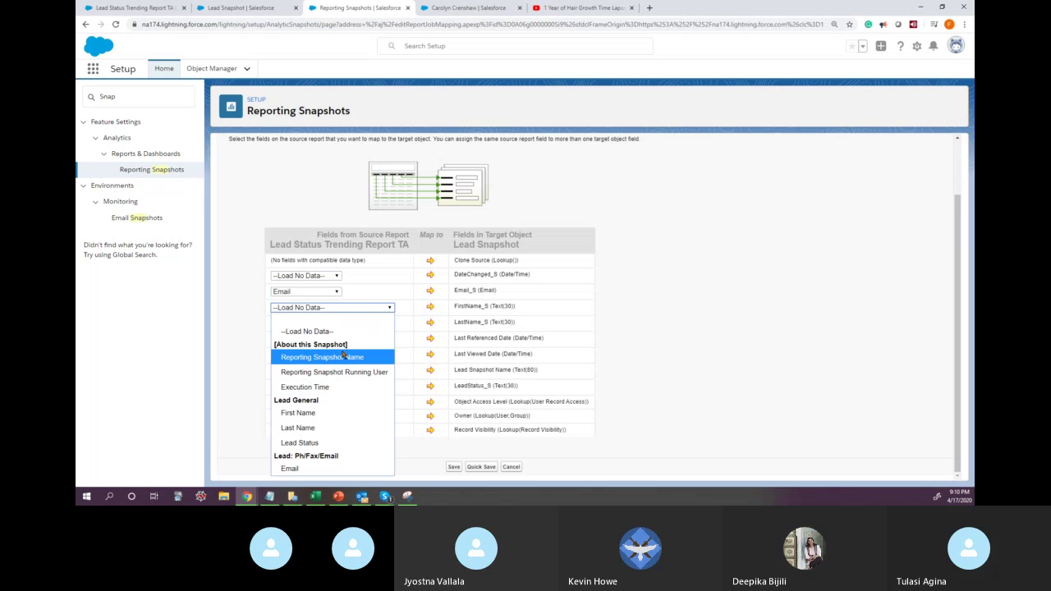
pyautogui.click(329, 414)
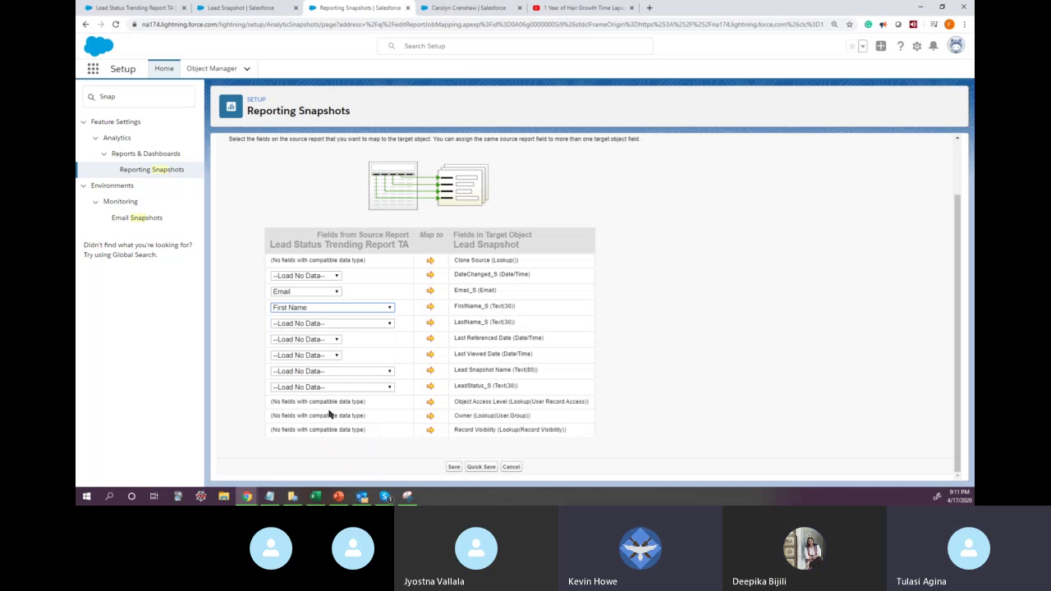
pyautogui.click(329, 325)
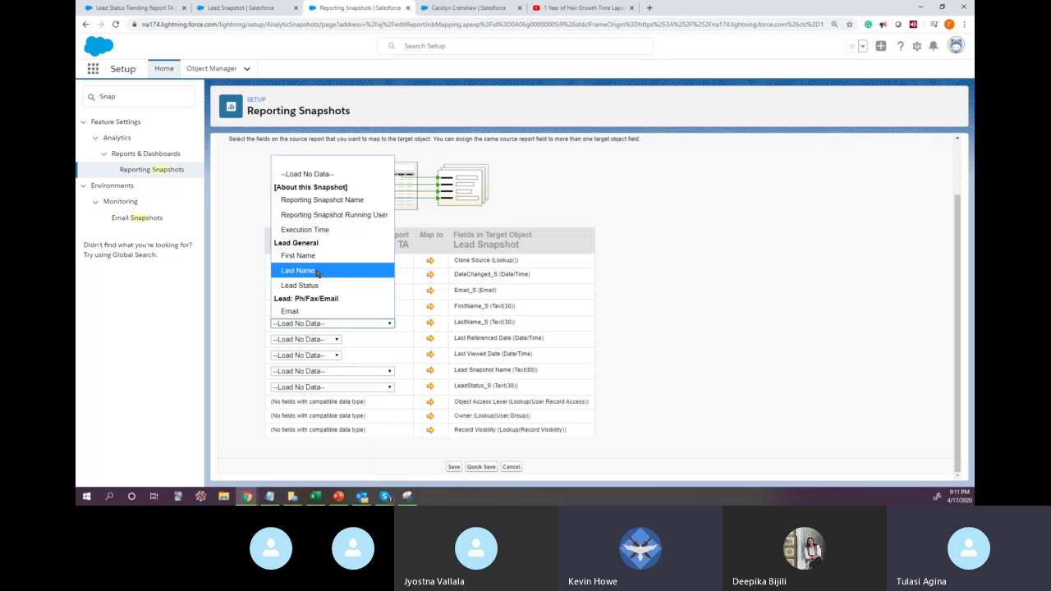
pyautogui.click(317, 271)
# Map the report's Lead Status field to LeadStatus_S, leaving Last Referenced Date without data
pyautogui.click(318, 339)
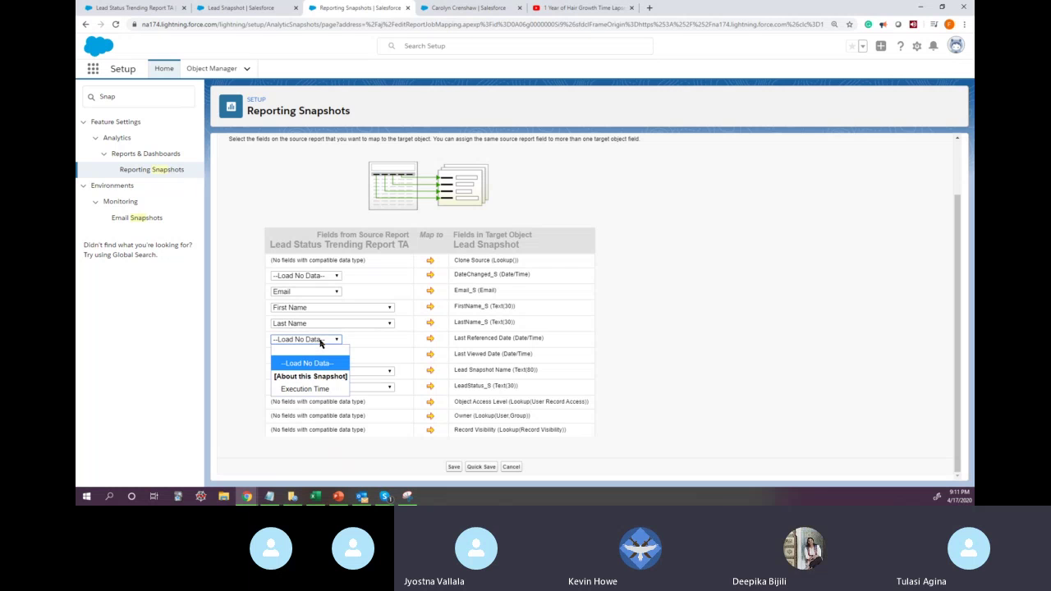
pyautogui.click(243, 363)
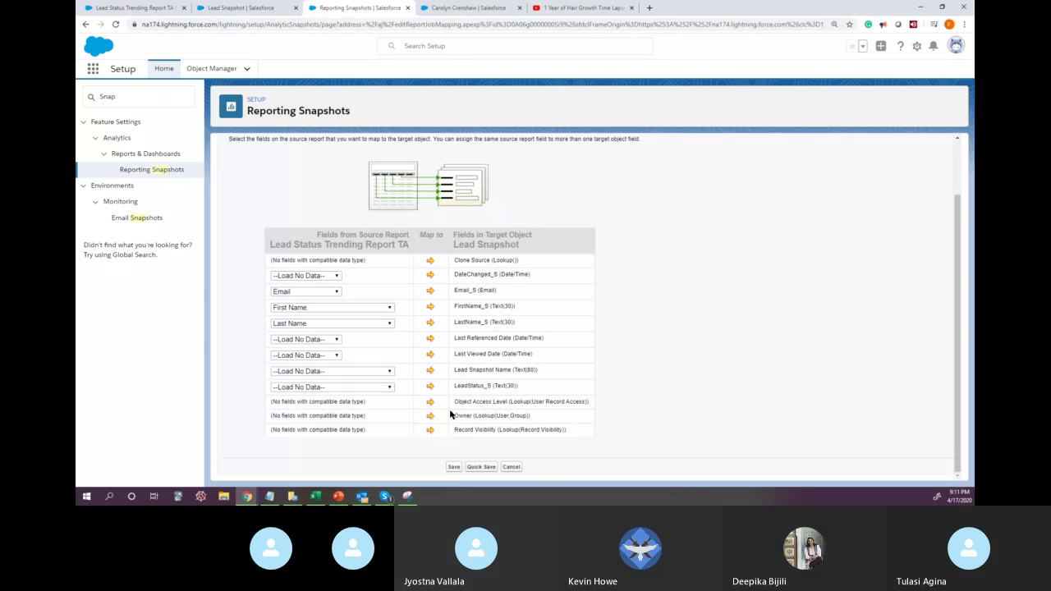
pyautogui.click(383, 387)
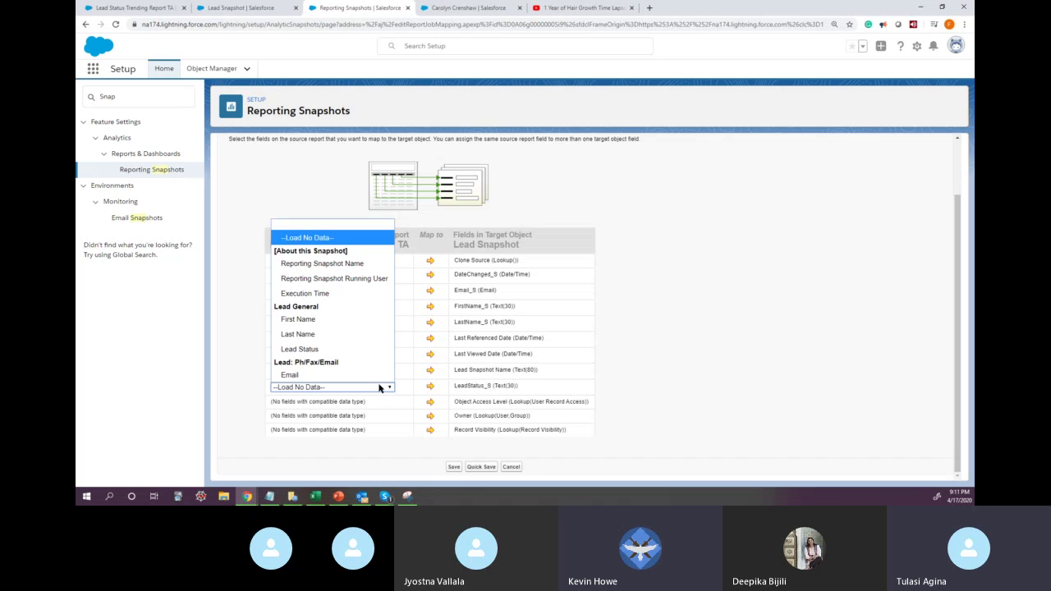
pyautogui.click(302, 349)
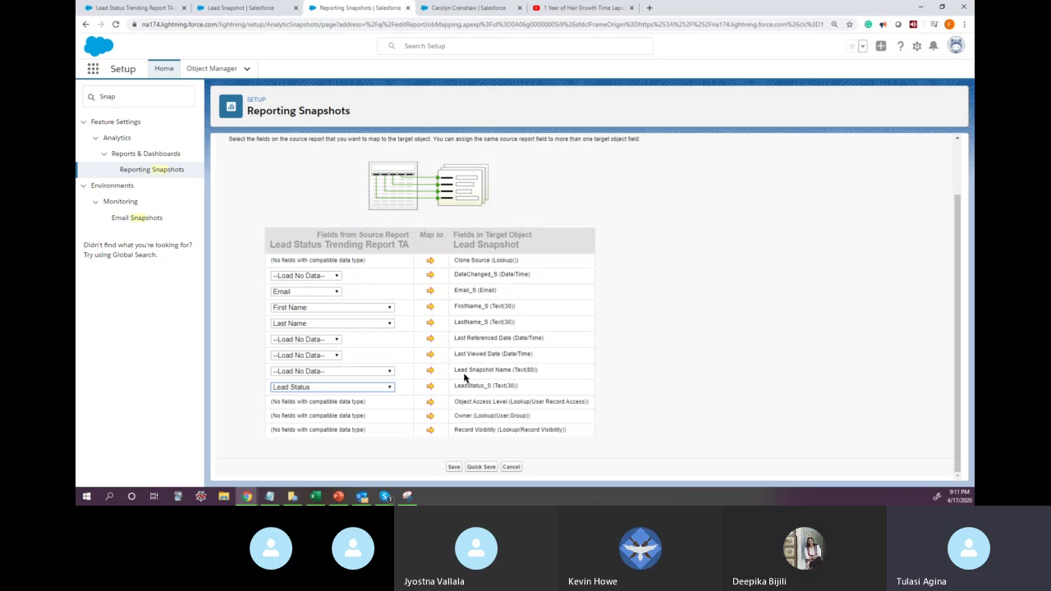
# Map Reporting Snapshot Running User to Lead Snapshot Name and Execution Time to DateChanged_S
pyautogui.click(375, 373)
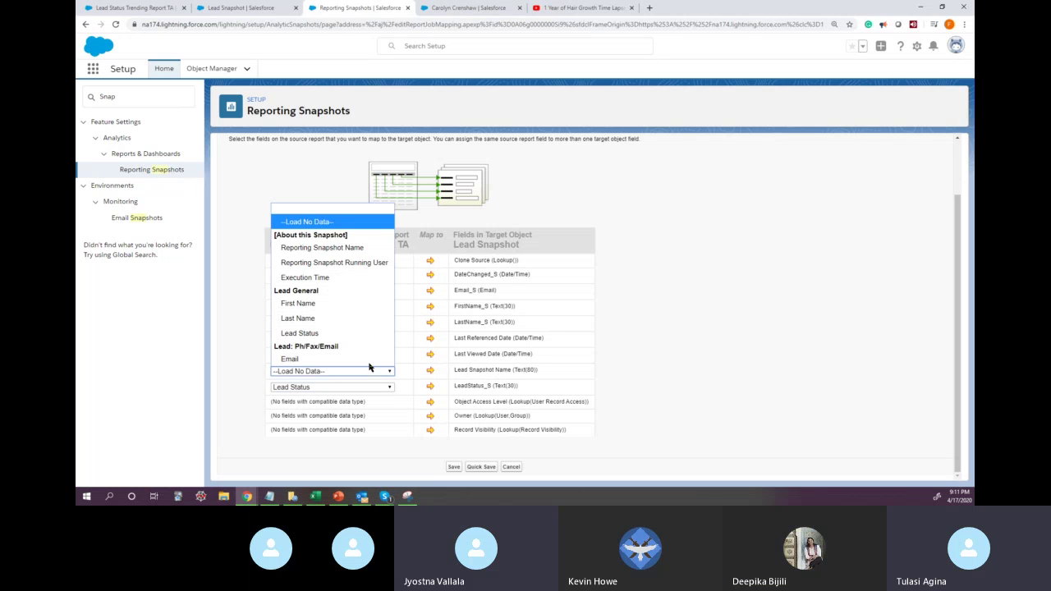
pyautogui.click(356, 261)
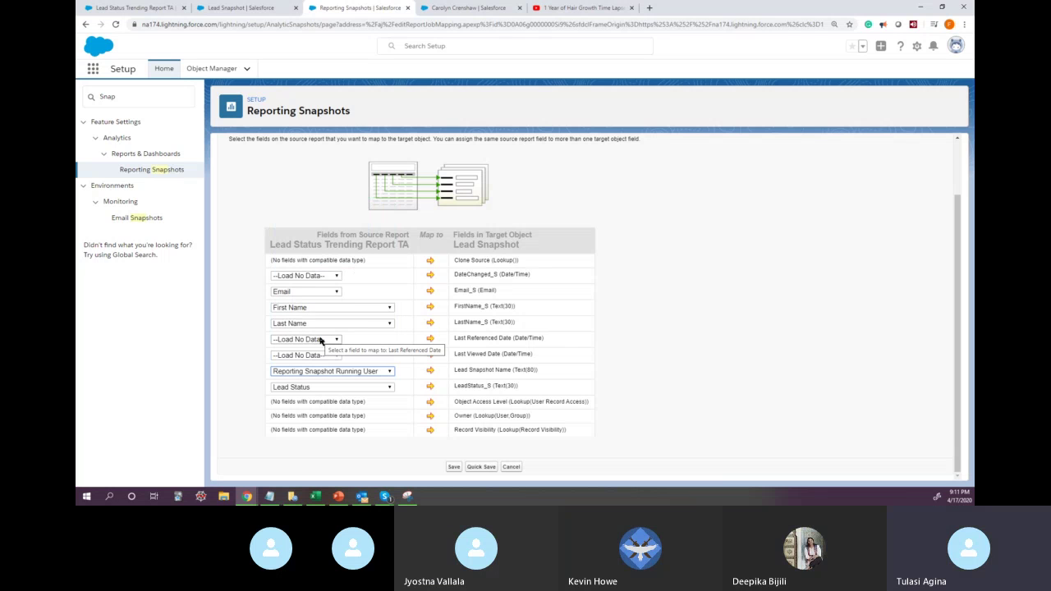
pyautogui.click(320, 278)
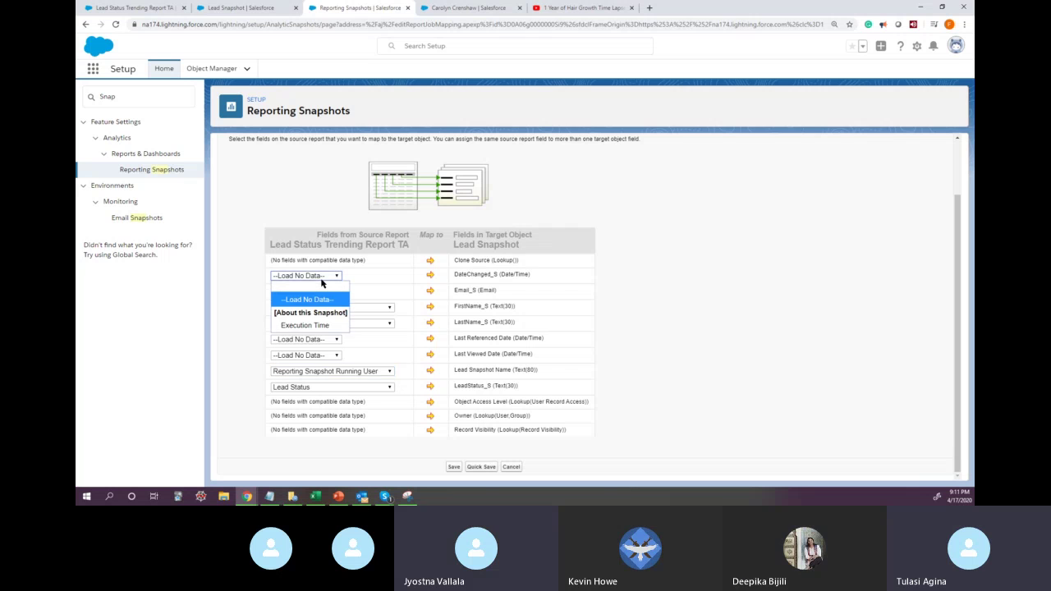
pyautogui.click(321, 329)
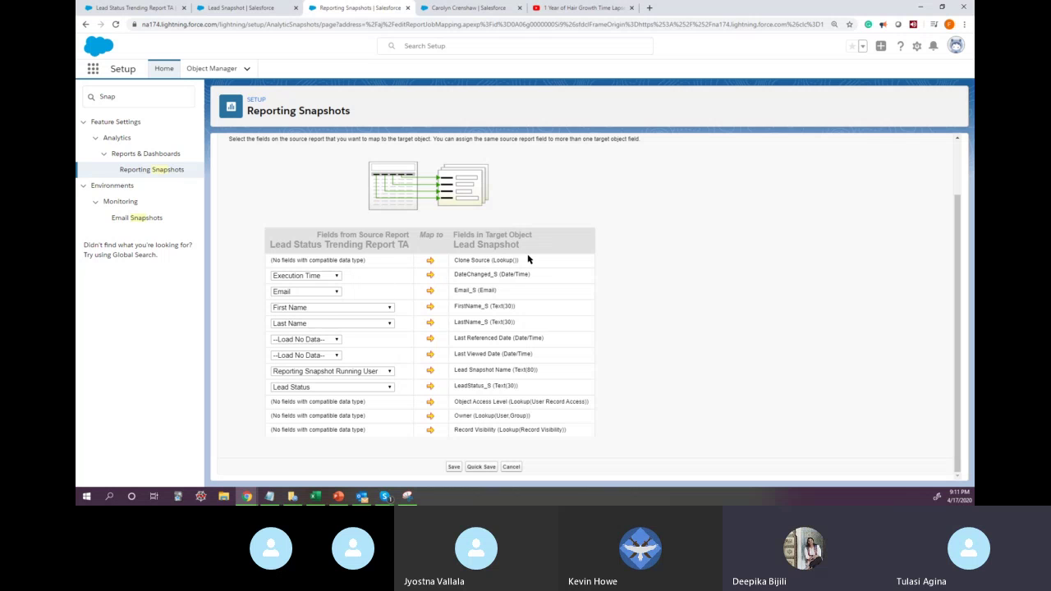
# Check the field mappings against the Lead Status Trending Report TA columns and the Lead Snapshot object's fields
pyautogui.moveTo(456, 274); pyautogui.dragTo(484, 274)
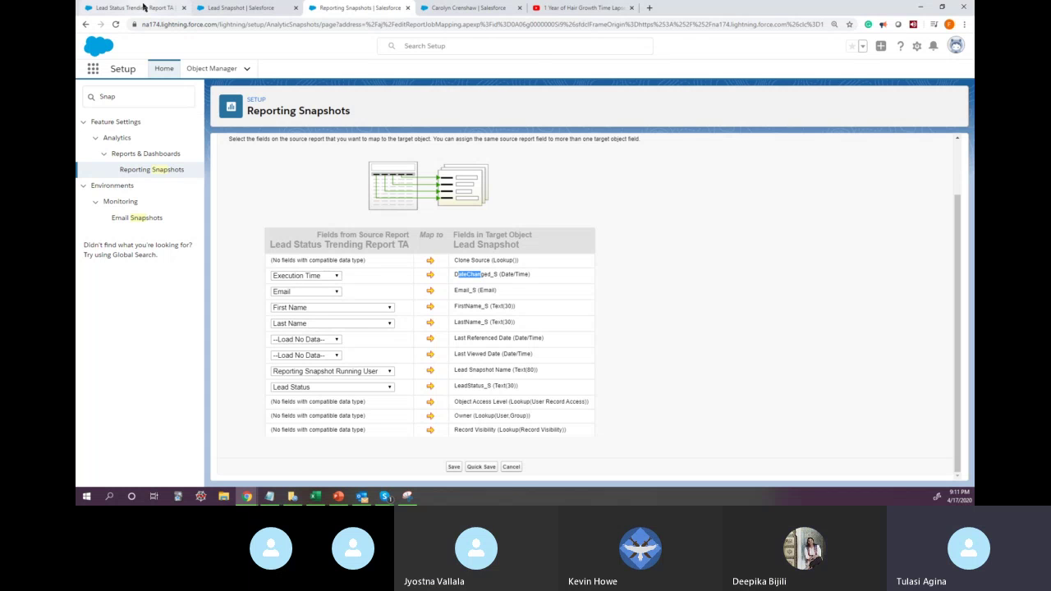
pyautogui.click(140, 7)
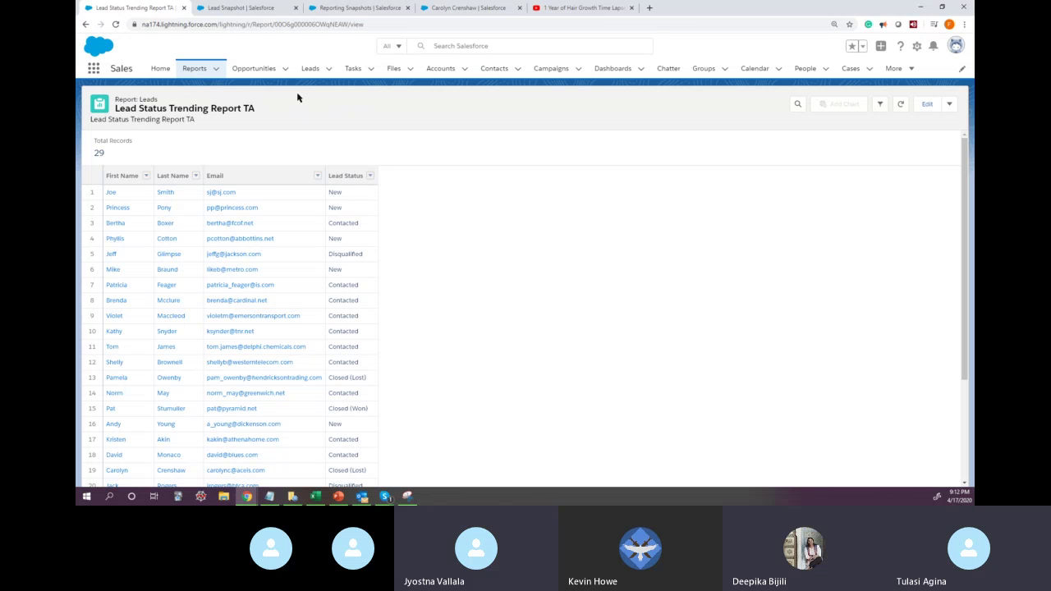
pyautogui.hotkey('ctrl', 'Tab')
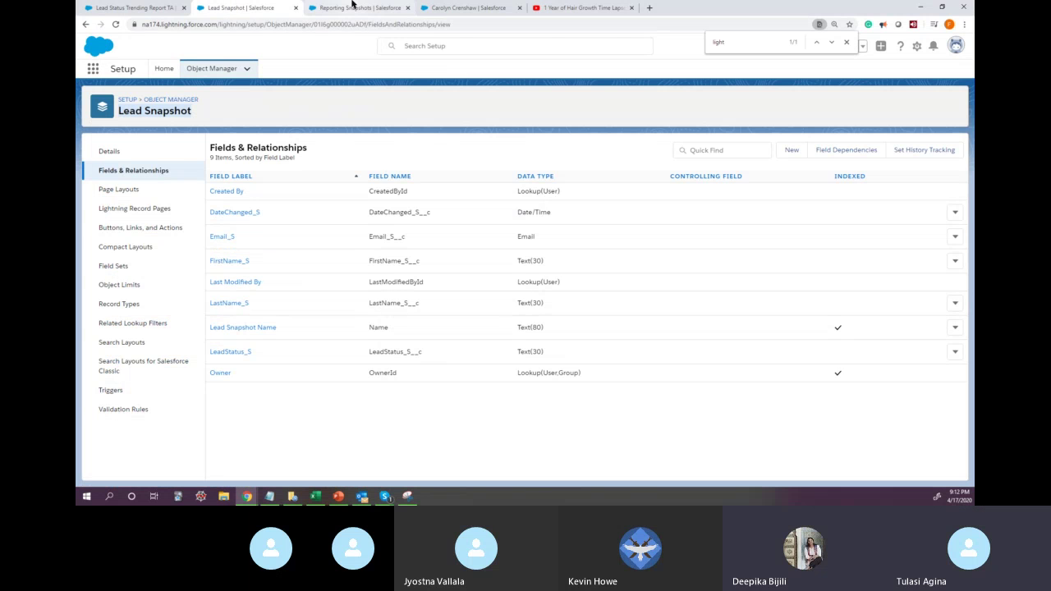
pyautogui.click(352, 6)
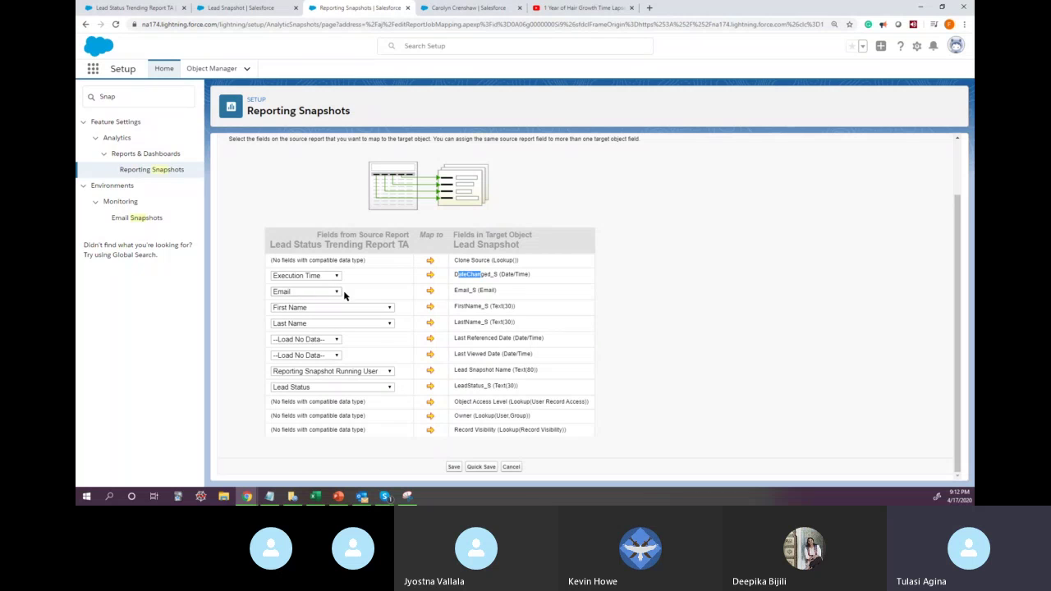
pyautogui.moveTo(493, 290); pyautogui.dragTo(488, 290)
pyautogui.moveTo(531, 355); pyautogui.dragTo(454, 338)
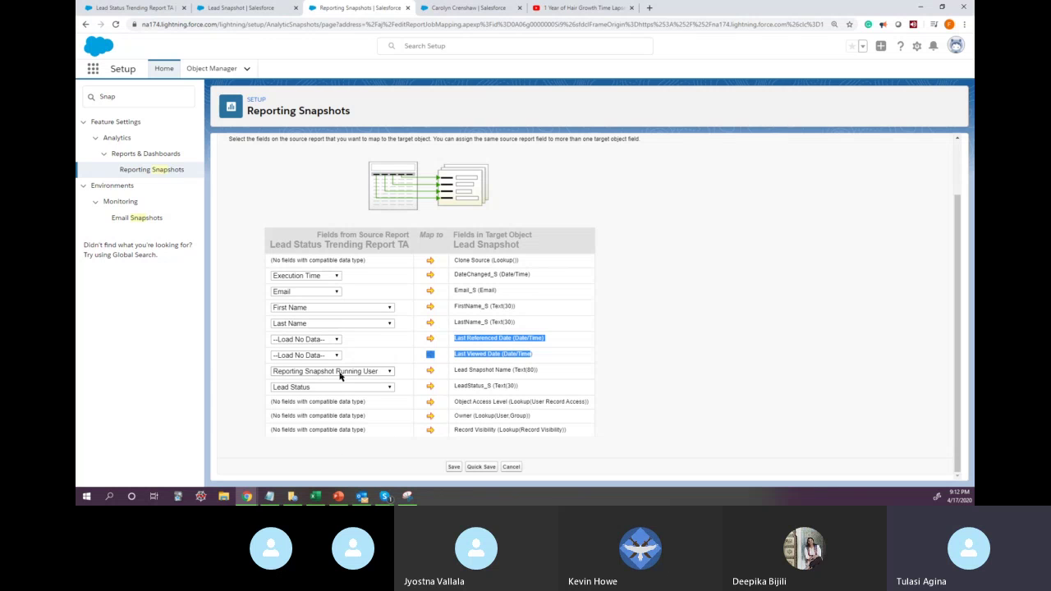
pyautogui.moveTo(545, 372); pyautogui.dragTo(464, 375)
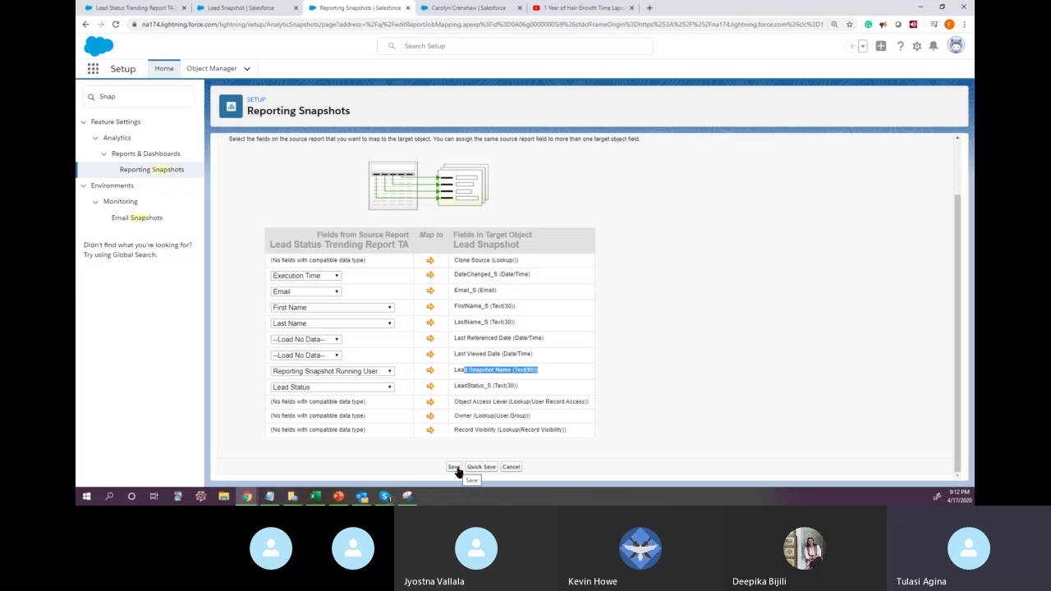
# Capture the Reporting Snapshots field mapping page as a rectangular snip with Snipping Tool
pyautogui.click(408, 496)
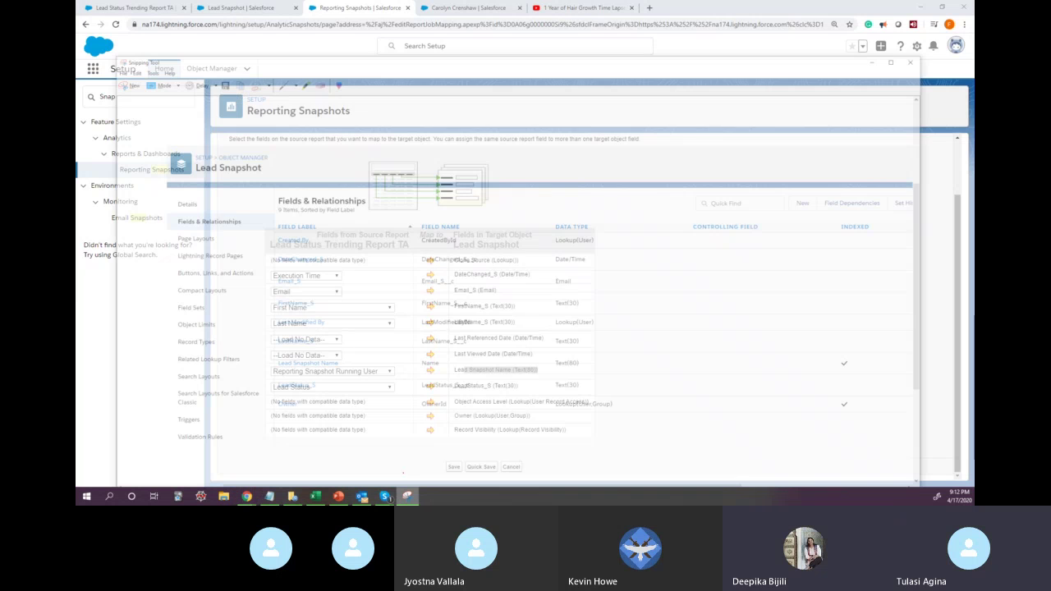
pyautogui.click(92, 33)
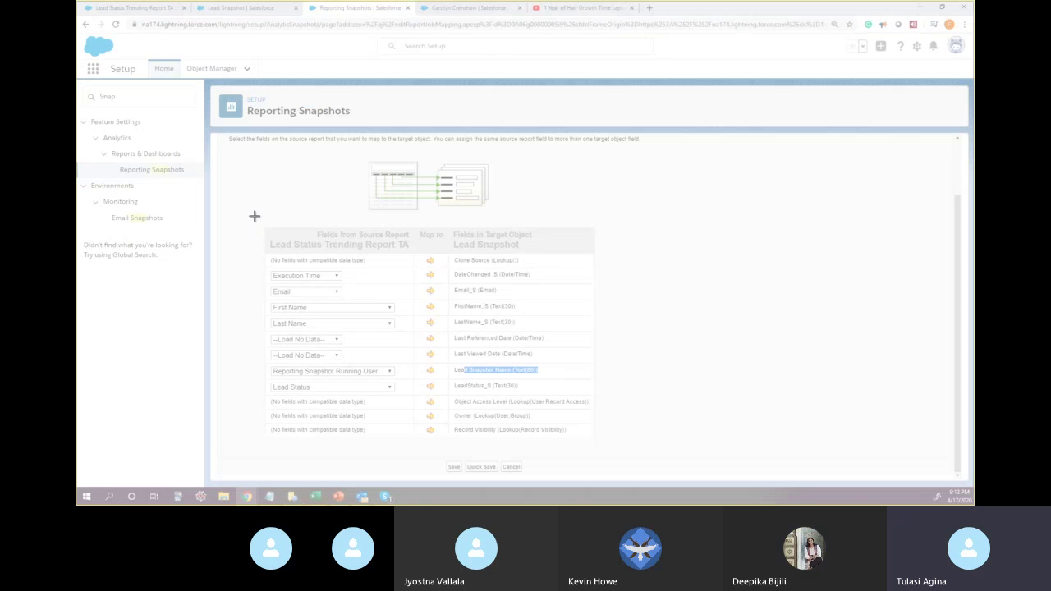
pyautogui.moveTo(216, 86); pyautogui.dragTo(611, 483)
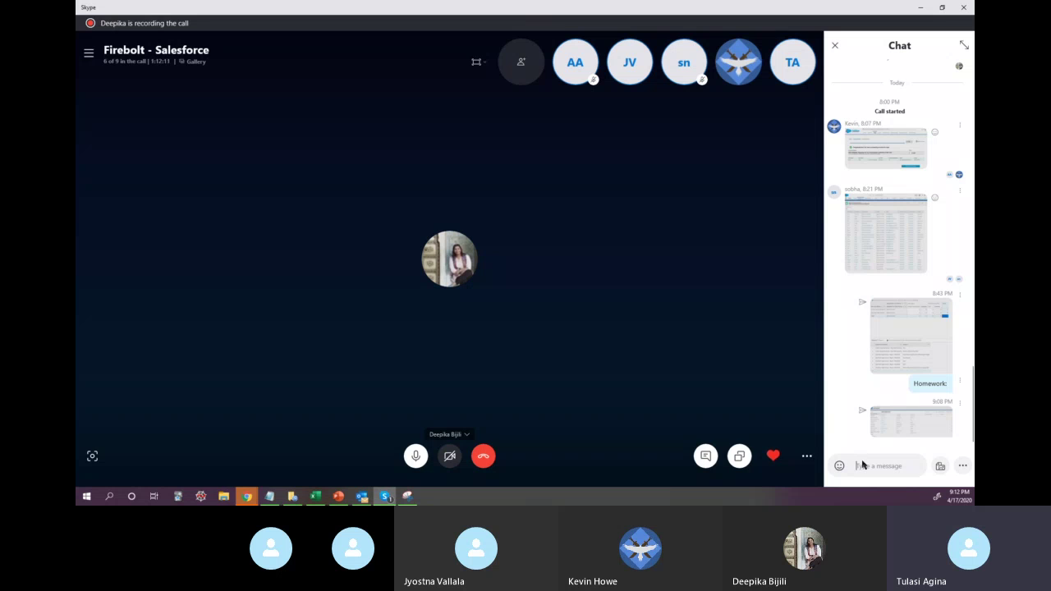
# Paste the captured field mapping image into the Firebolt - Salesforce call chat in Skype and send it
pyautogui.rightClick(857, 466)
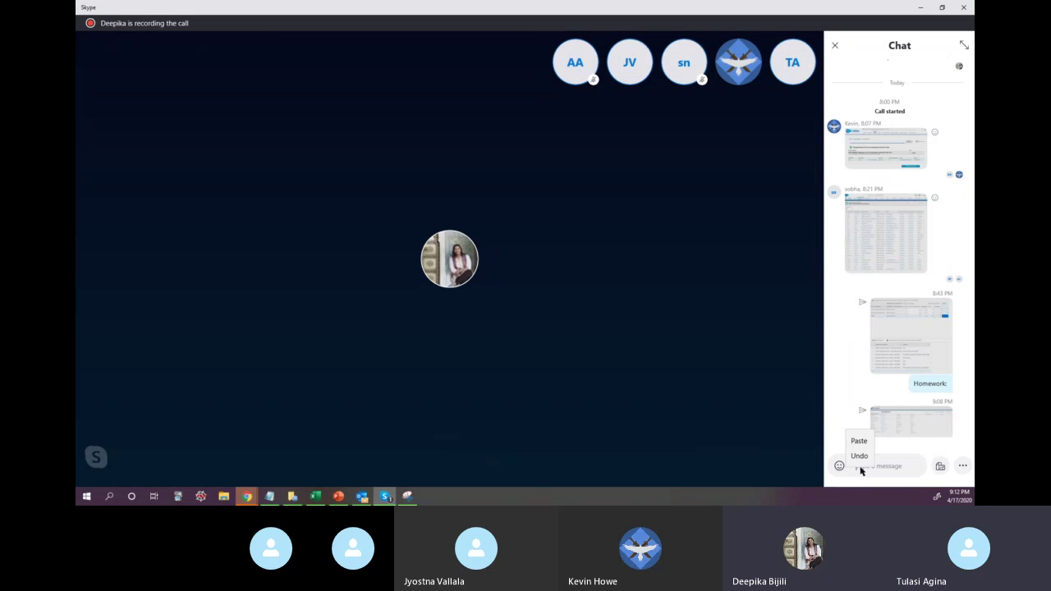
pyautogui.click(858, 442)
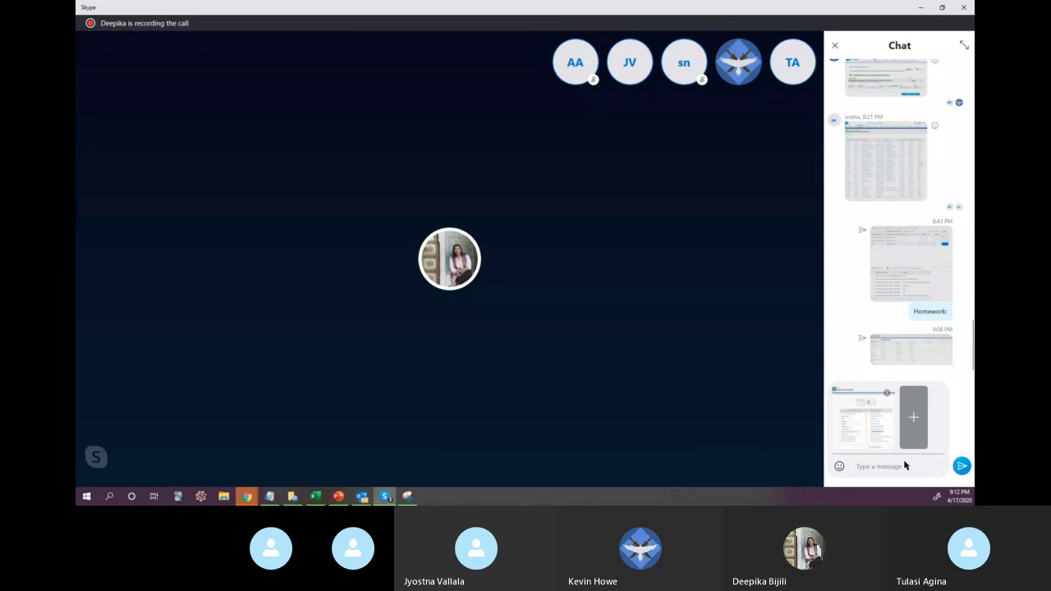
pyautogui.click(959, 463)
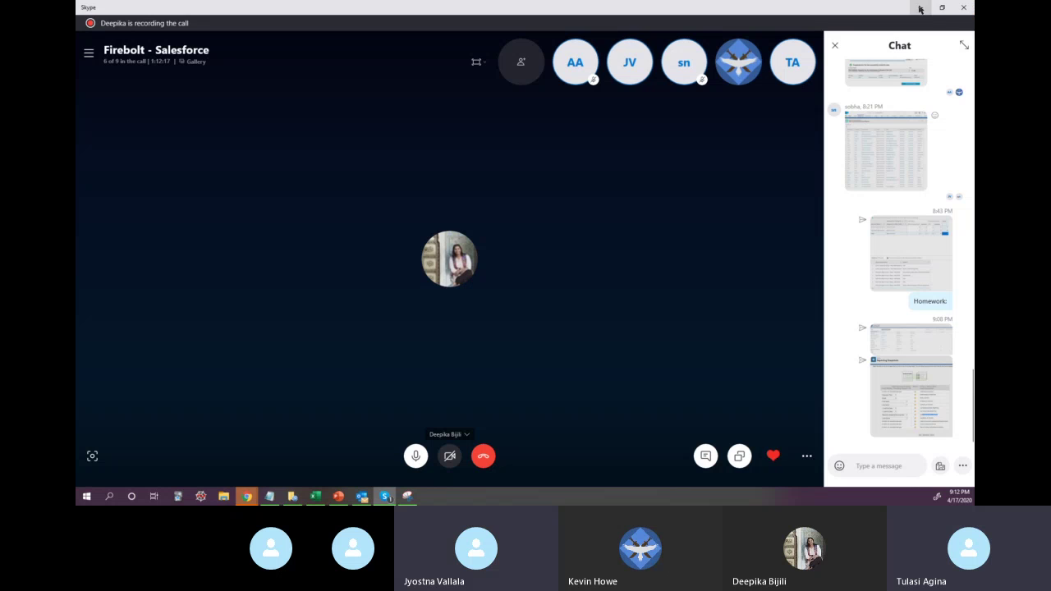
# Switch back to Salesforce in the browser and save the Lead Snapshot TA field mappings
pyautogui.hotkey('alt', 'Tab')
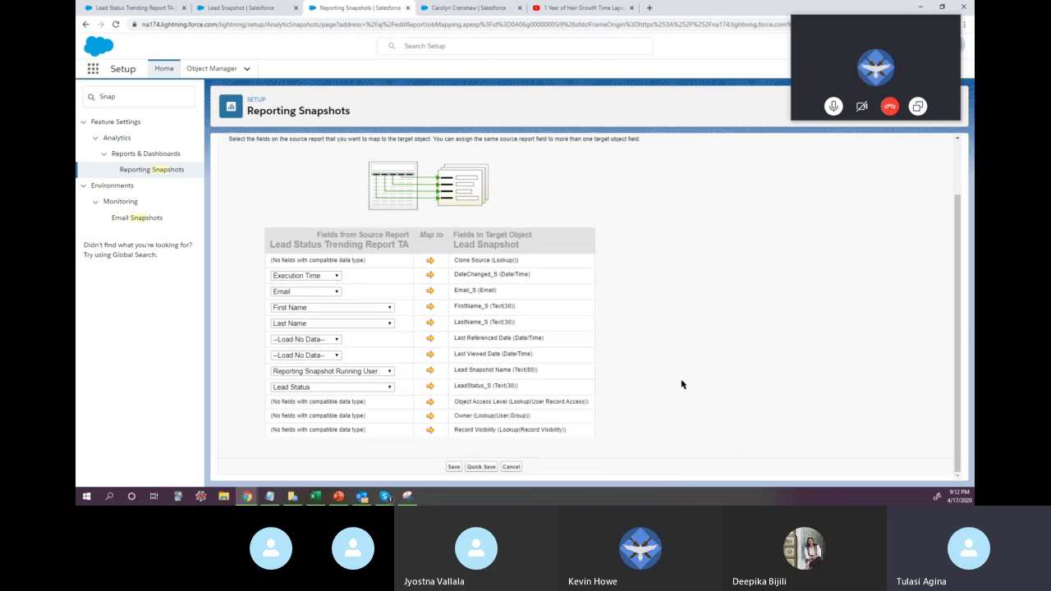
pyautogui.click(453, 467)
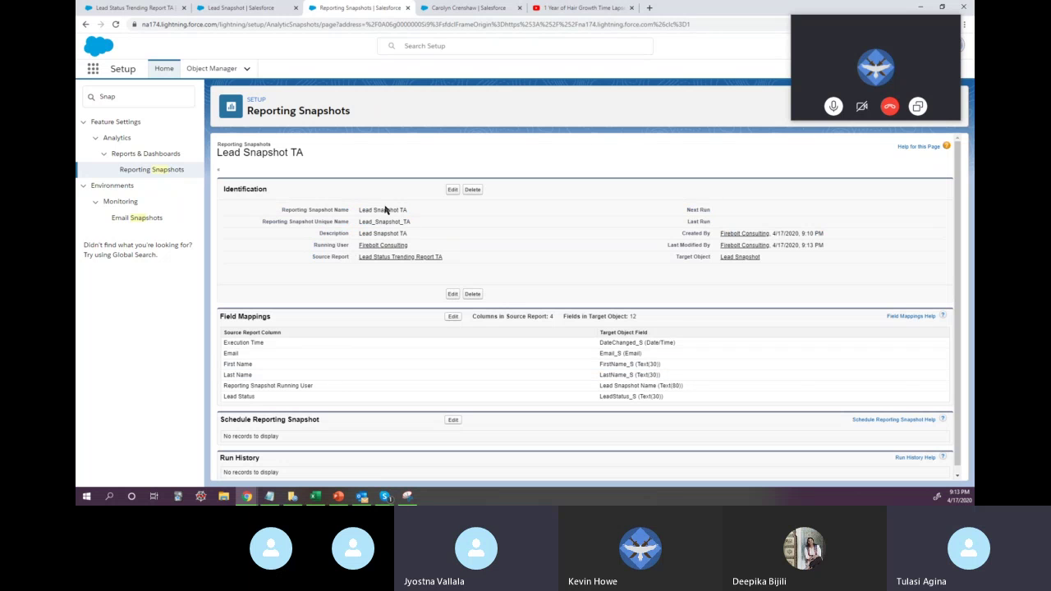
pyautogui.scroll(-1, 685, 332)
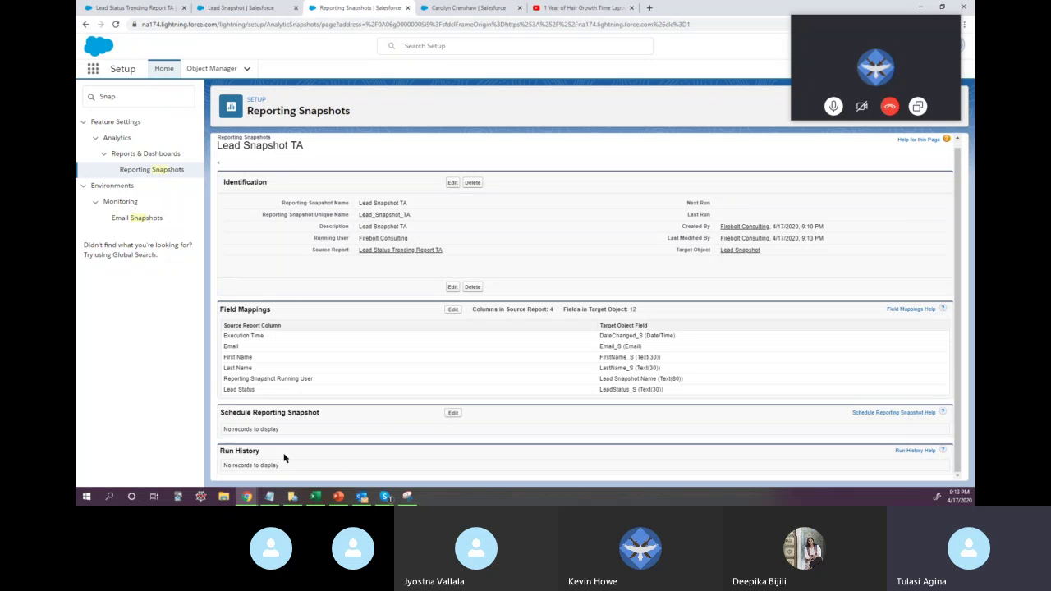
# Open the snapshot's schedule for editing, turn off emailing it to me, and use 3:00 AM as the preferred start time
pyautogui.click(453, 413)
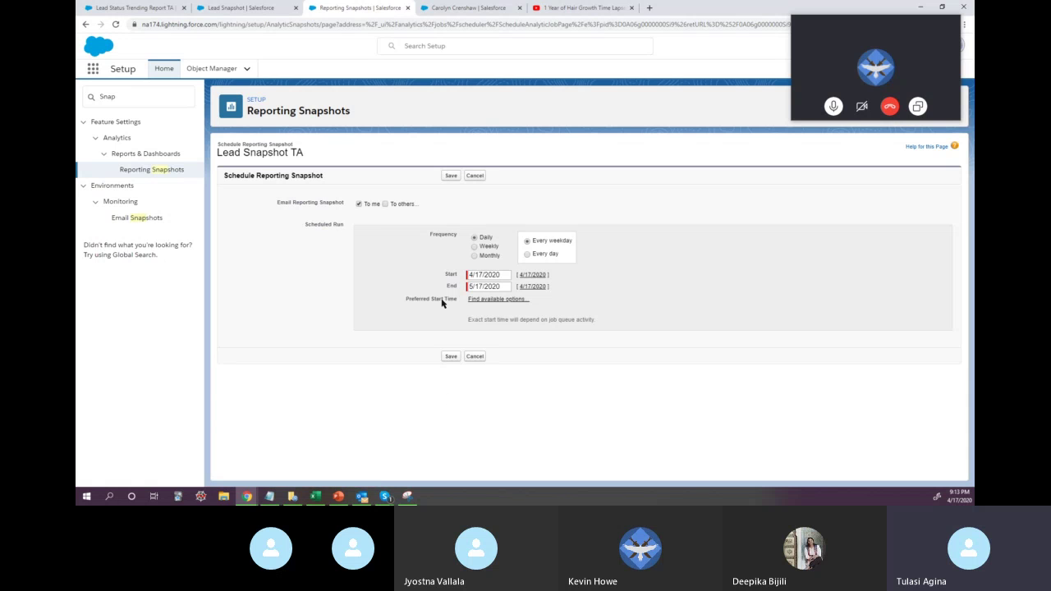
pyautogui.click(359, 204)
pyautogui.click(494, 300)
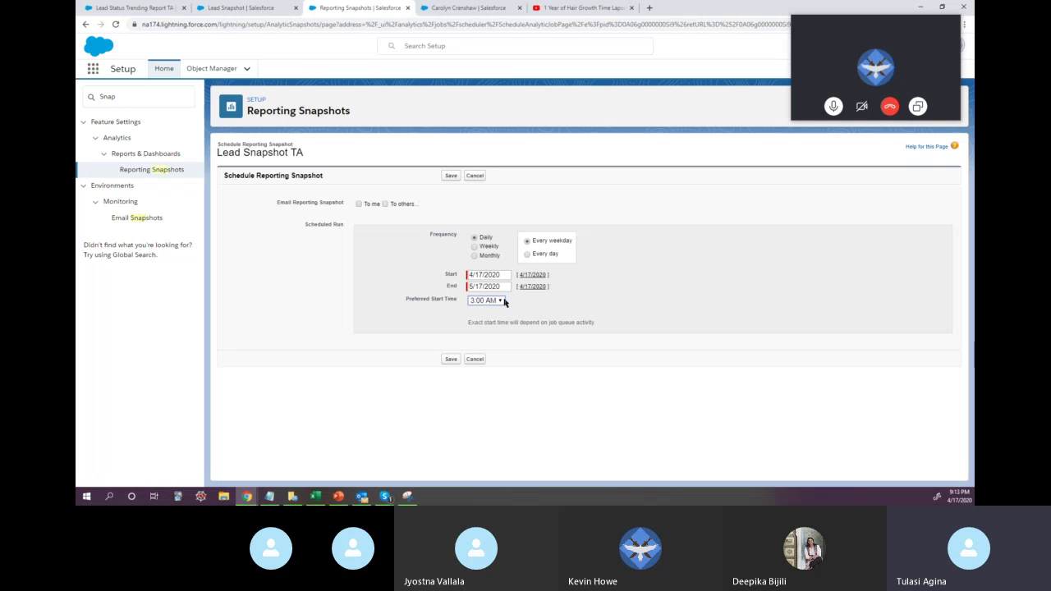
pyautogui.click(499, 301)
pyautogui.click(502, 302)
# Set the schedule's end date to 4/30/2020
pyautogui.click(499, 287)
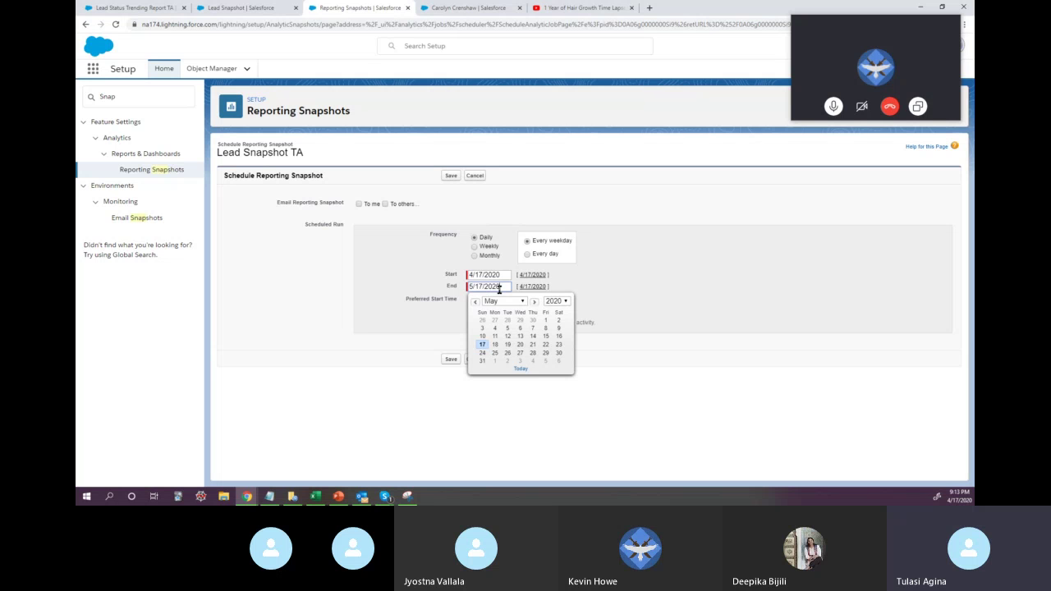
pyautogui.click(476, 301)
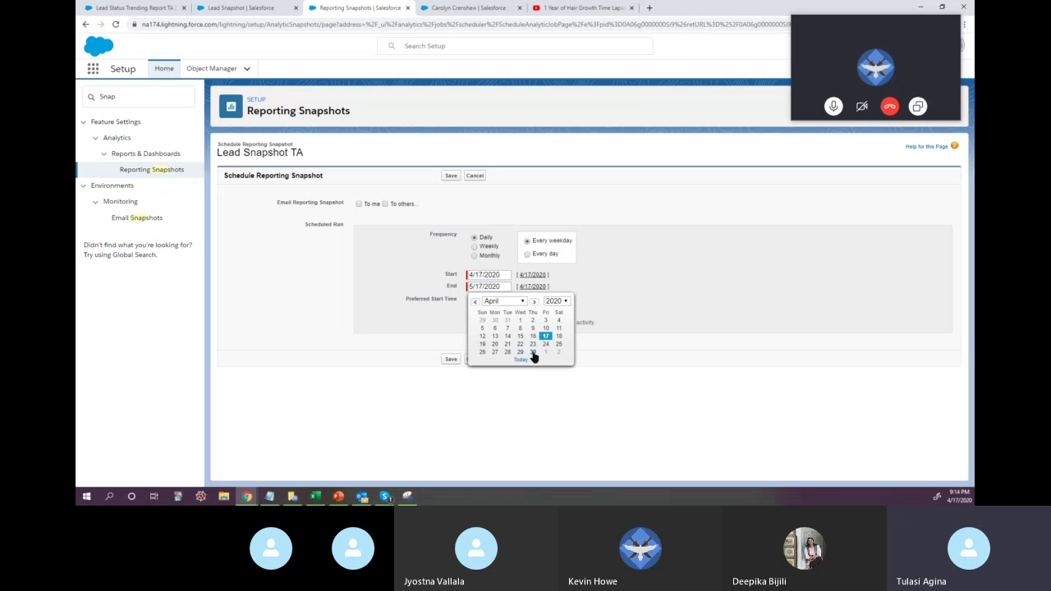
pyautogui.click(532, 352)
pyautogui.click(606, 280)
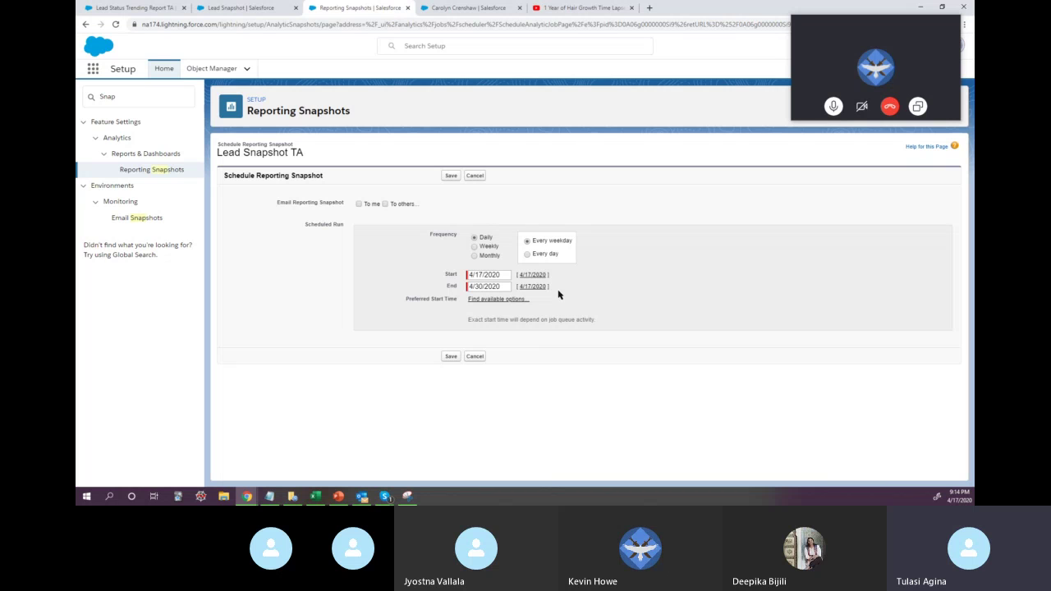
# Turn on emailing the reporting snapshot to me and try to save the schedule
pyautogui.moveTo(279, 205); pyautogui.dragTo(425, 209)
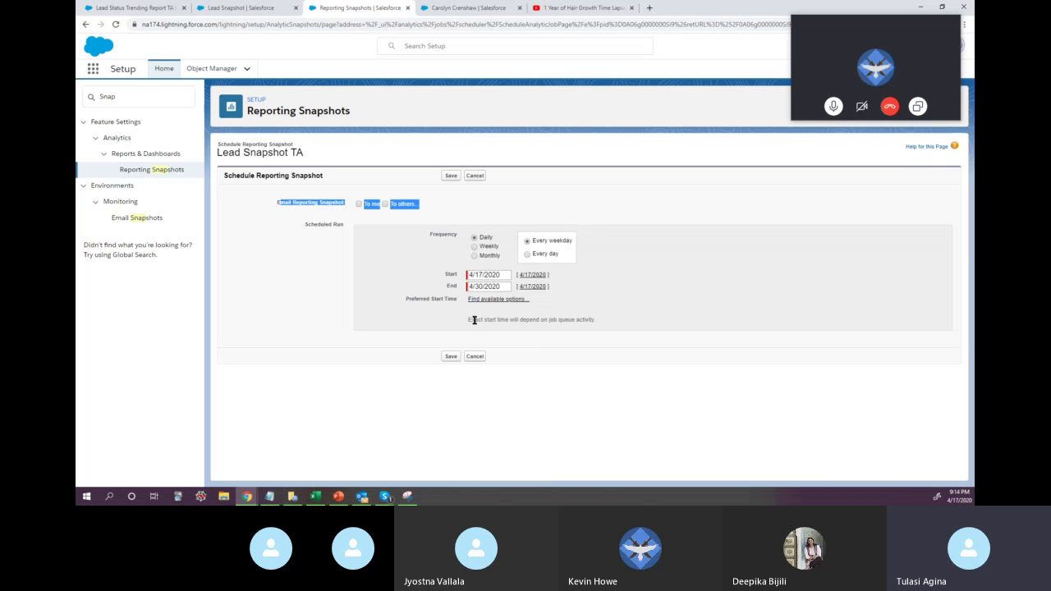
pyautogui.click(339, 271)
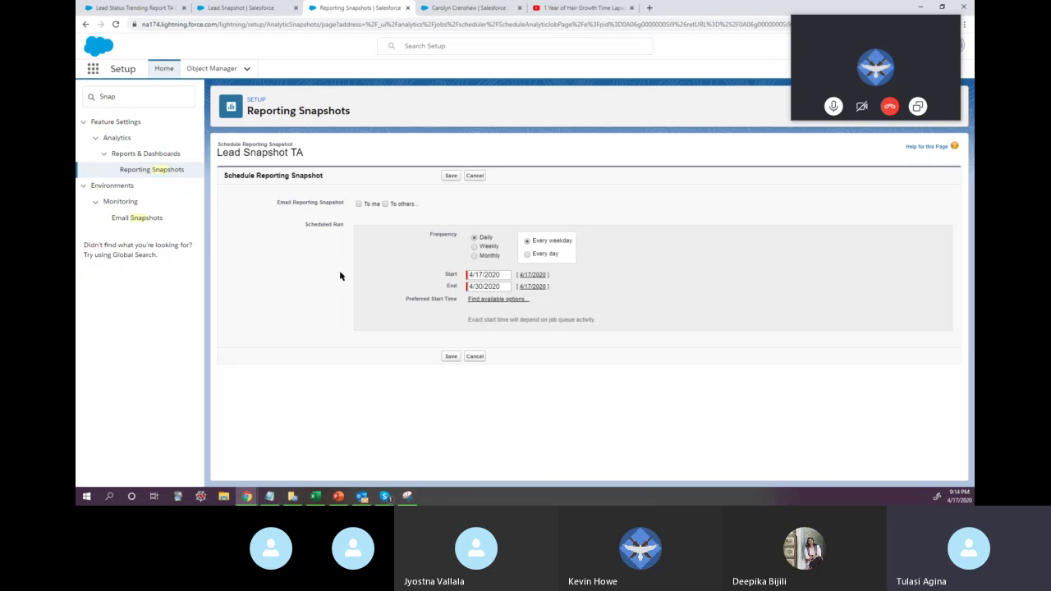
pyautogui.click(360, 204)
pyautogui.click(451, 359)
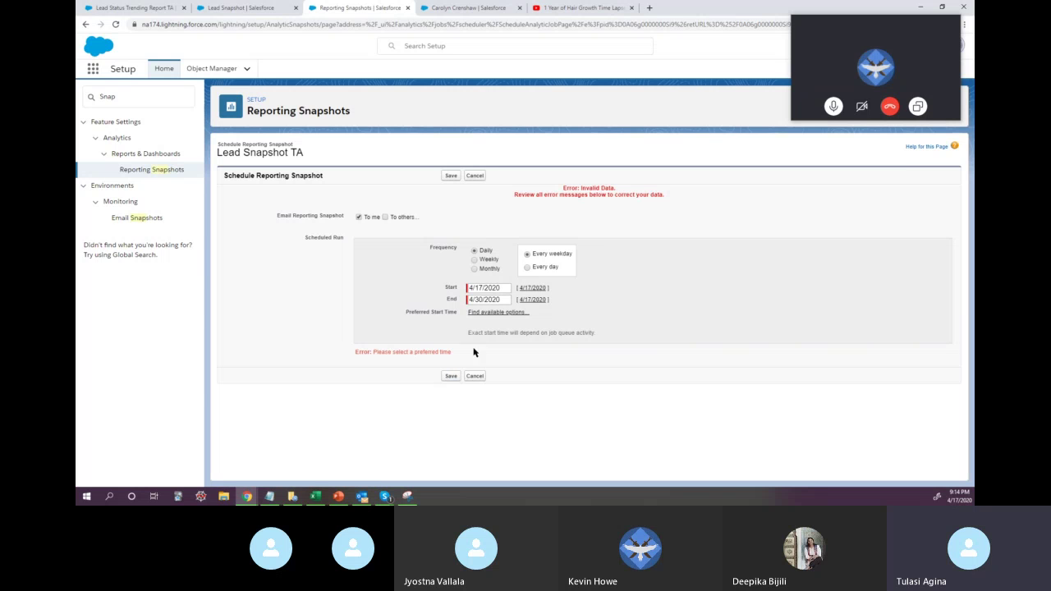
# Set the preferred start time to 3:00 AM, save the schedule and check its saved details
pyautogui.click(491, 313)
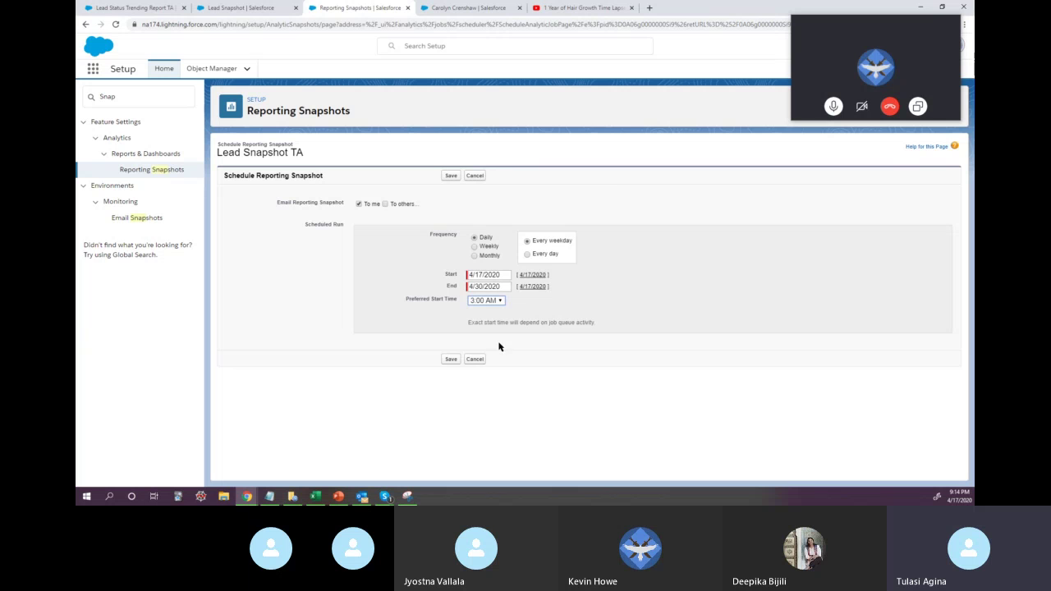
pyautogui.click(452, 360)
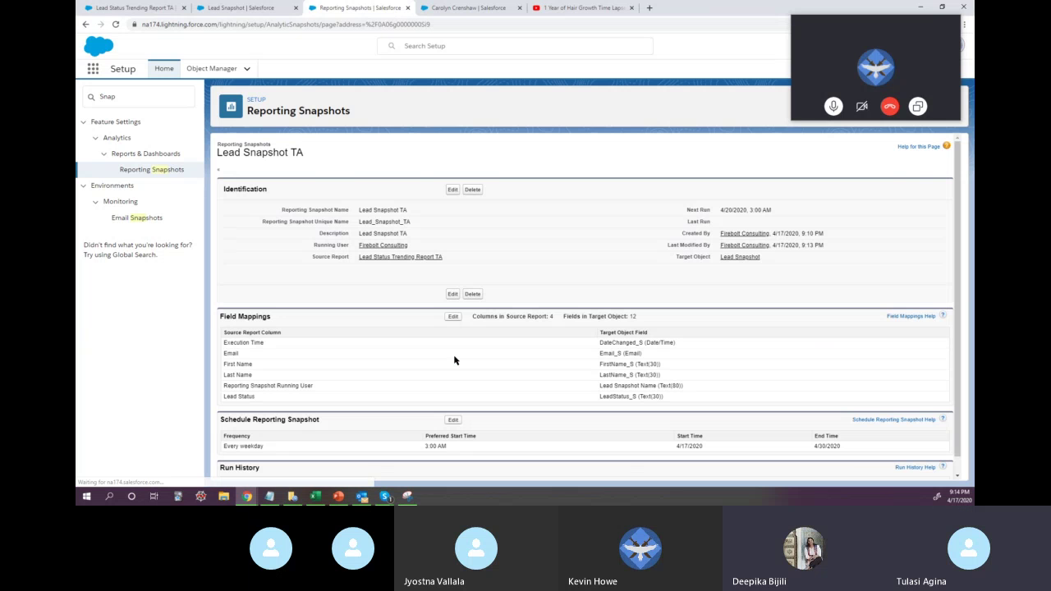
pyautogui.scroll(-1, 464, 377)
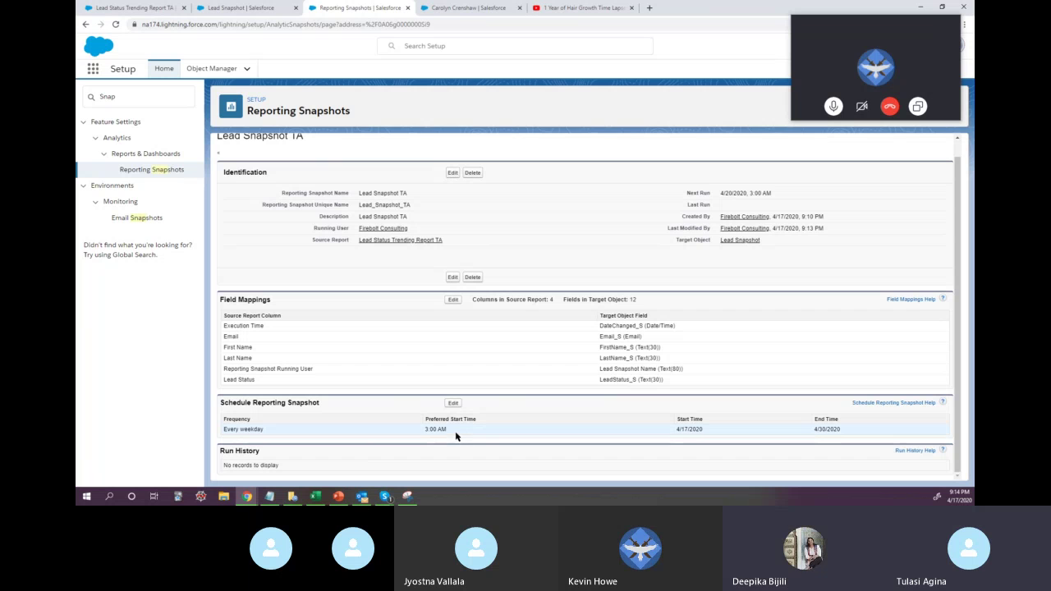
pyautogui.moveTo(448, 431); pyautogui.dragTo(420, 430)
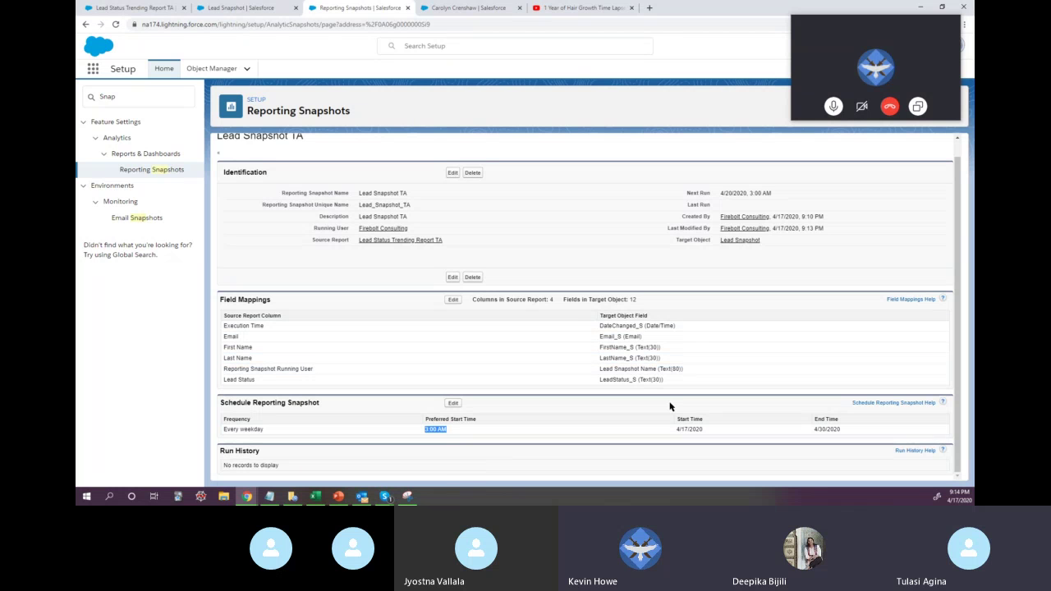
# Review the Lead Snapshot TA field mappings, schedule and run history, and check the fields of the target object Lead Snapshot
pyautogui.scroll(1, 670, 406)
pyautogui.scroll(2, 670, 406)
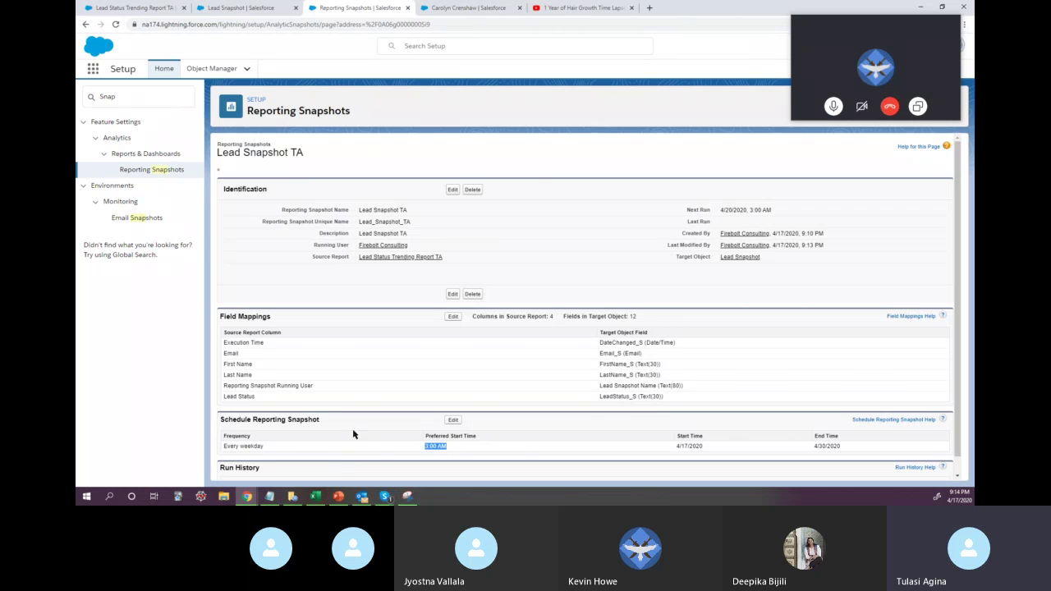
pyautogui.scroll(-3, 361, 460)
pyautogui.moveTo(241, 466); pyautogui.dragTo(297, 466)
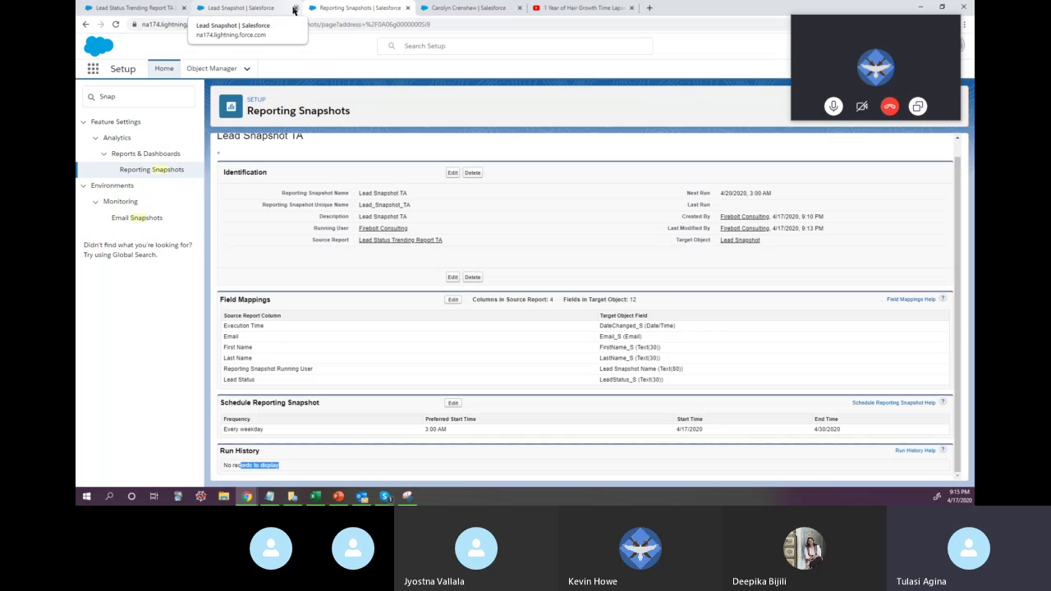
pyautogui.click(248, 13)
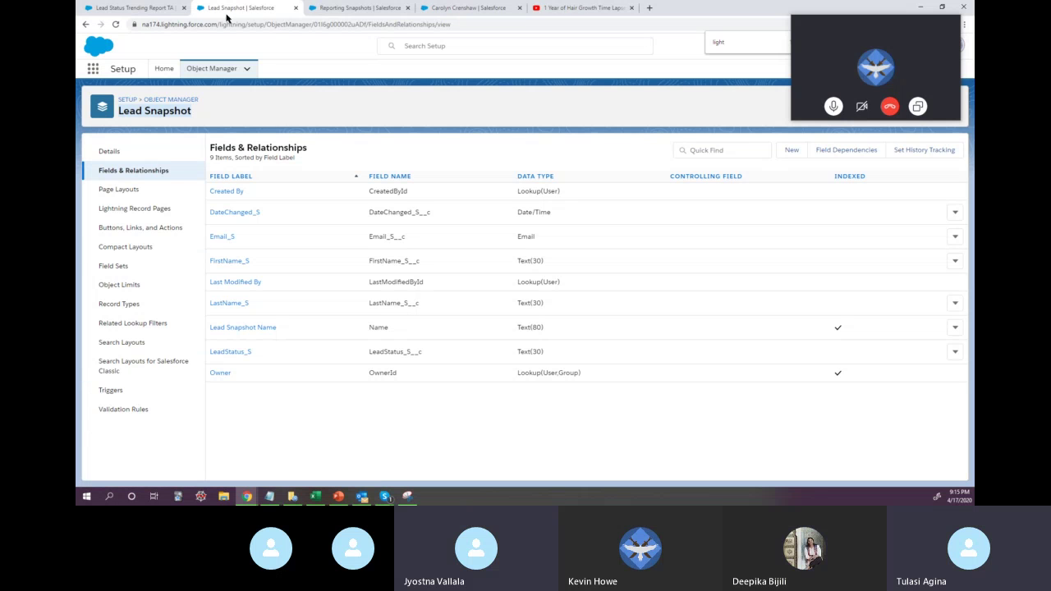
pyautogui.click(345, 8)
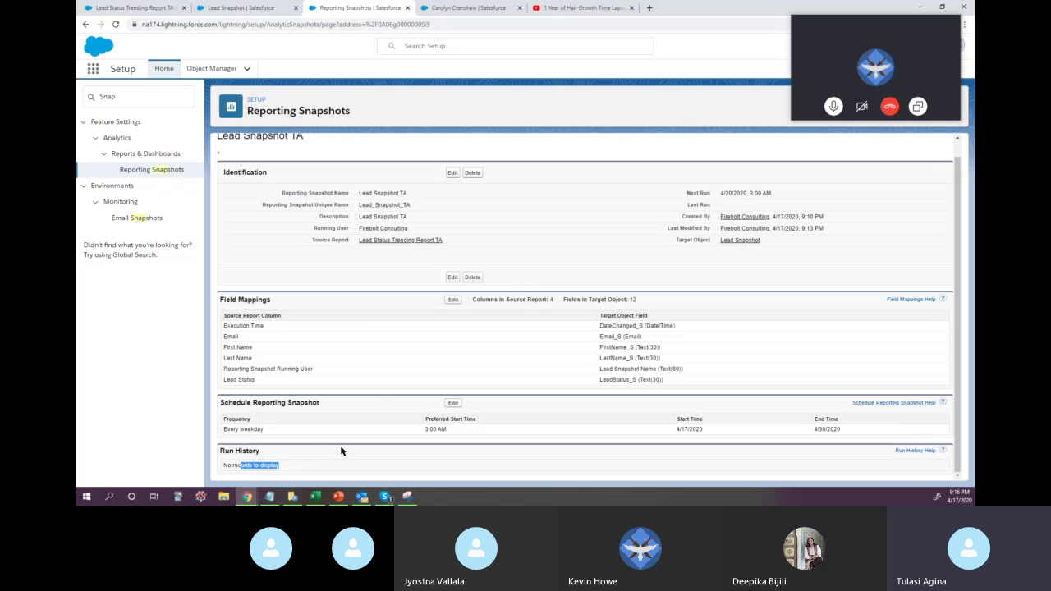
pyautogui.moveTo(363, 497)
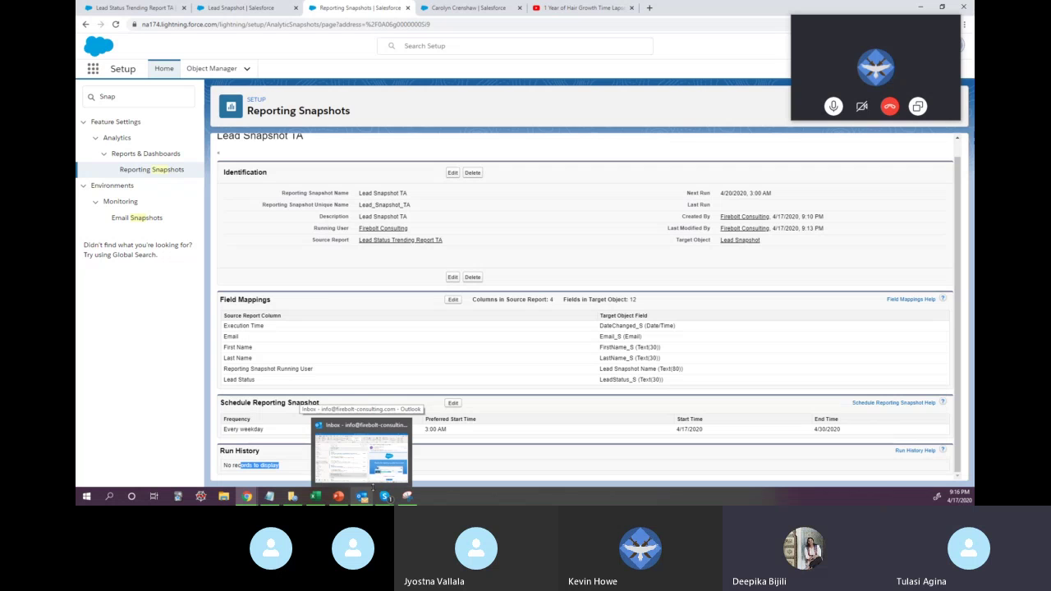
pyautogui.moveTo(384, 458)
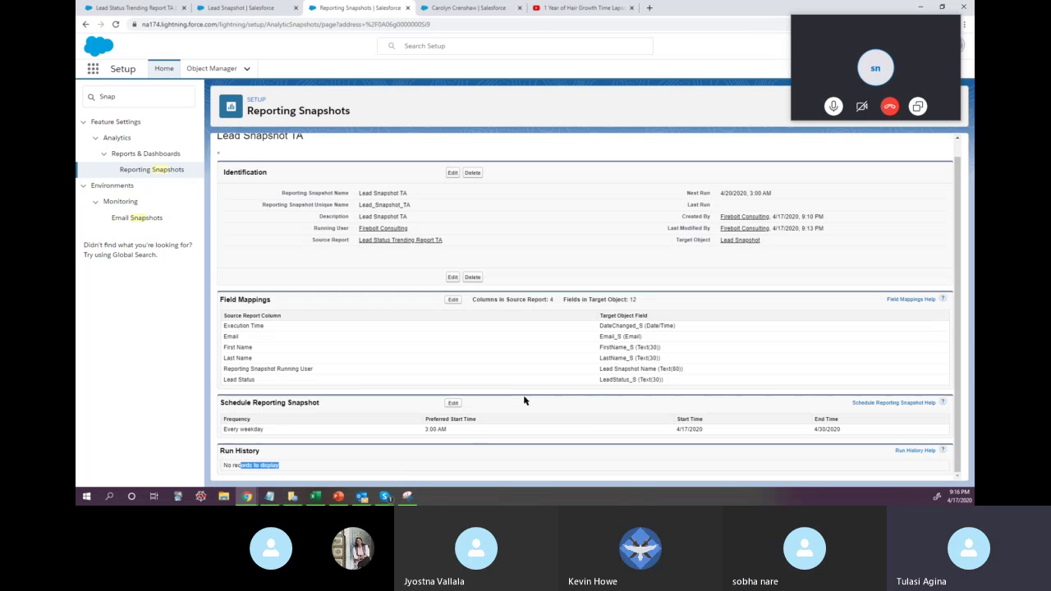
# Search Setup for "Report" and open the Report Types page
pyautogui.doubleClick(165, 96)
pyautogui.write('Re')
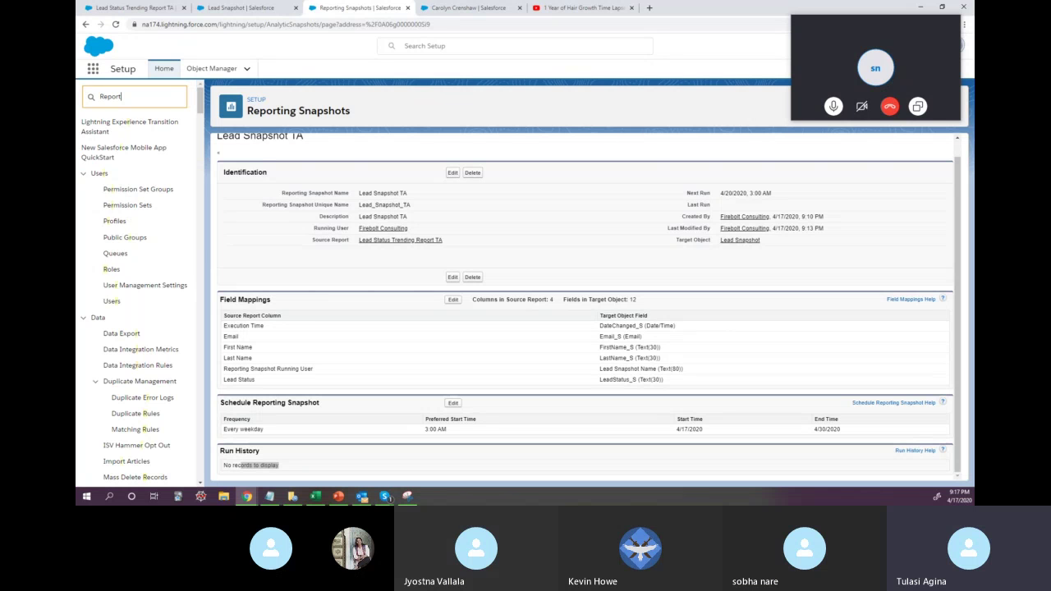
pyautogui.write('port')
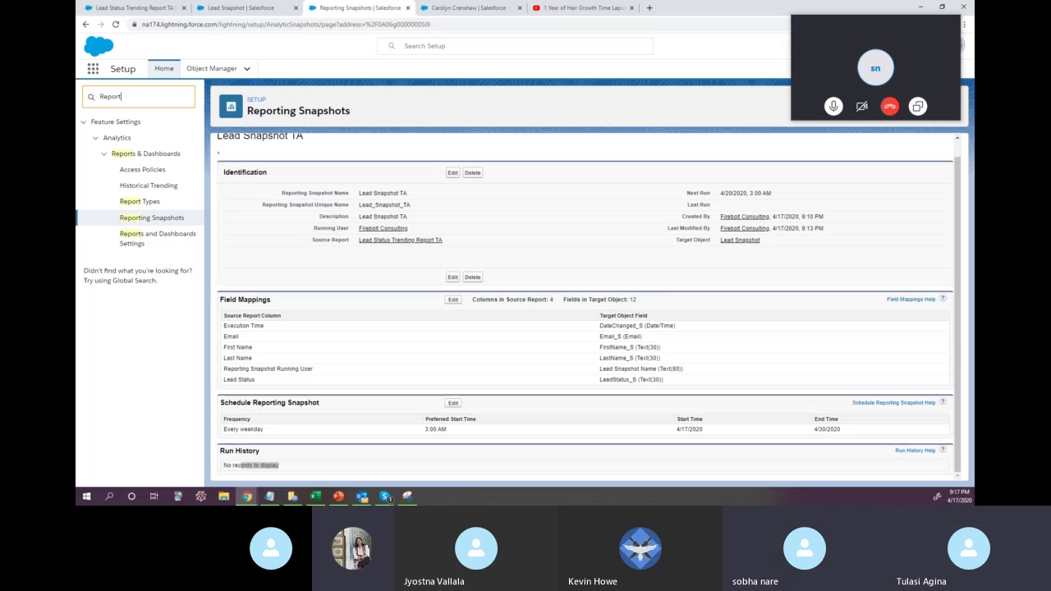
pyautogui.click(174, 199)
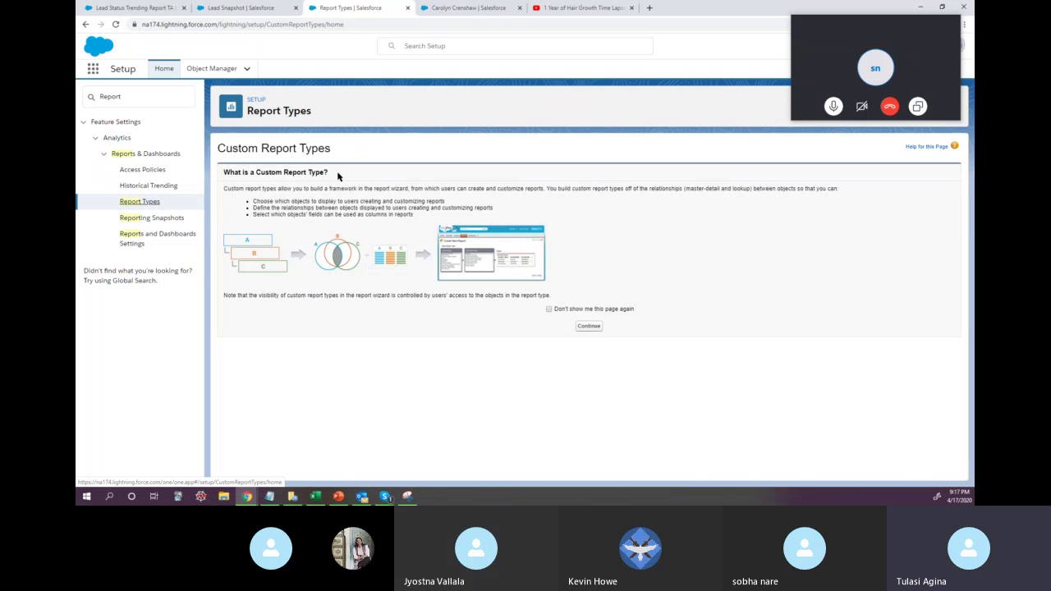
pyautogui.moveTo(250, 110); pyautogui.dragTo(322, 112)
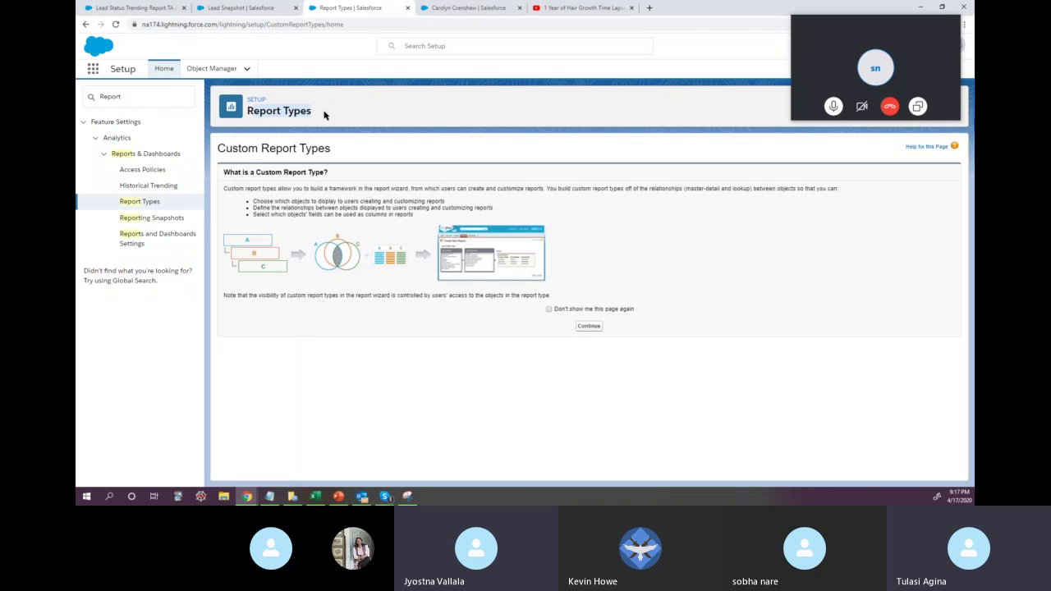
pyautogui.click(353, 115)
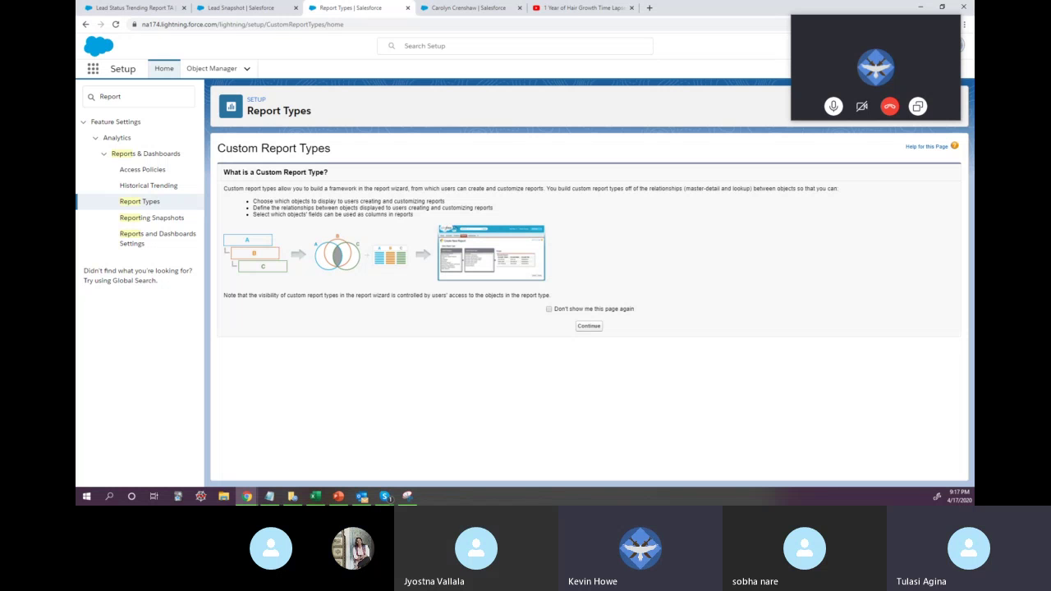
# Switch to the Skype call and enlarge the homework report screenshot in the chat to examine its groupings and detail rows
pyautogui.hotkey('alt', 'Tab')
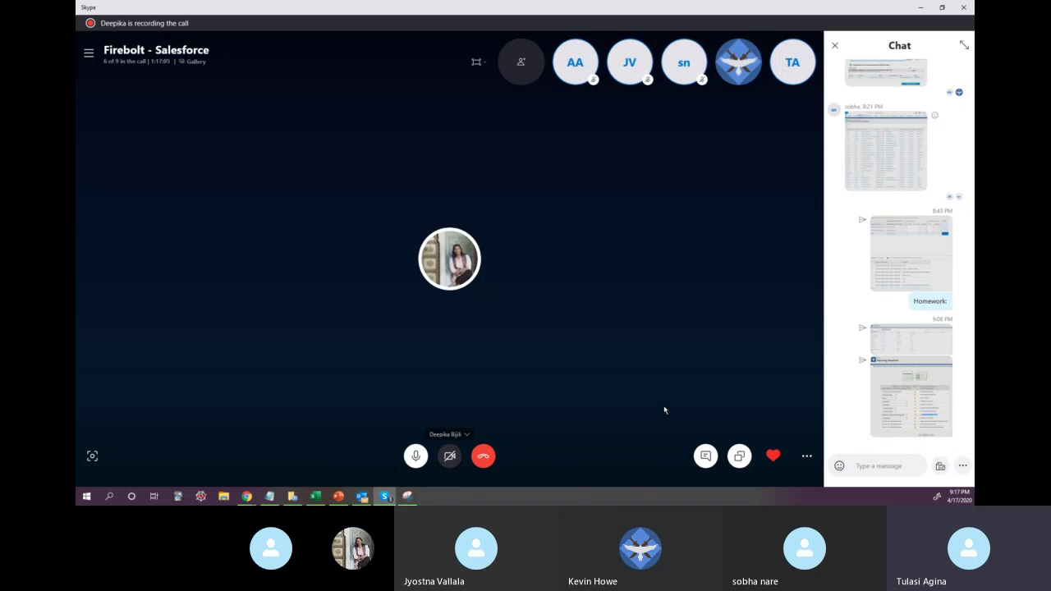
pyautogui.click(935, 251)
pyautogui.press('Escape')
pyautogui.click(935, 252)
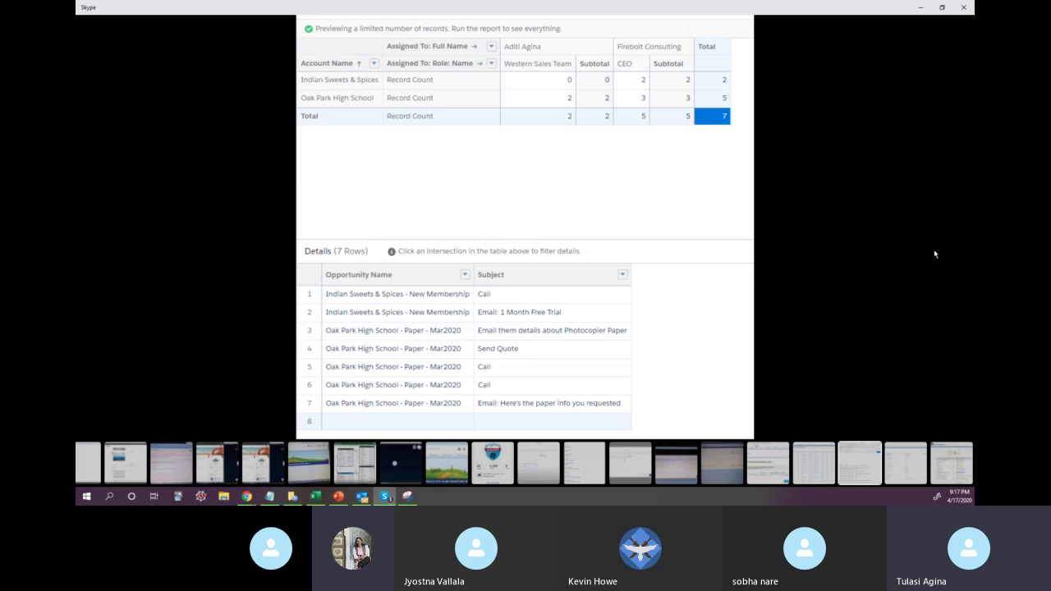
pyautogui.moveTo(534, 167)
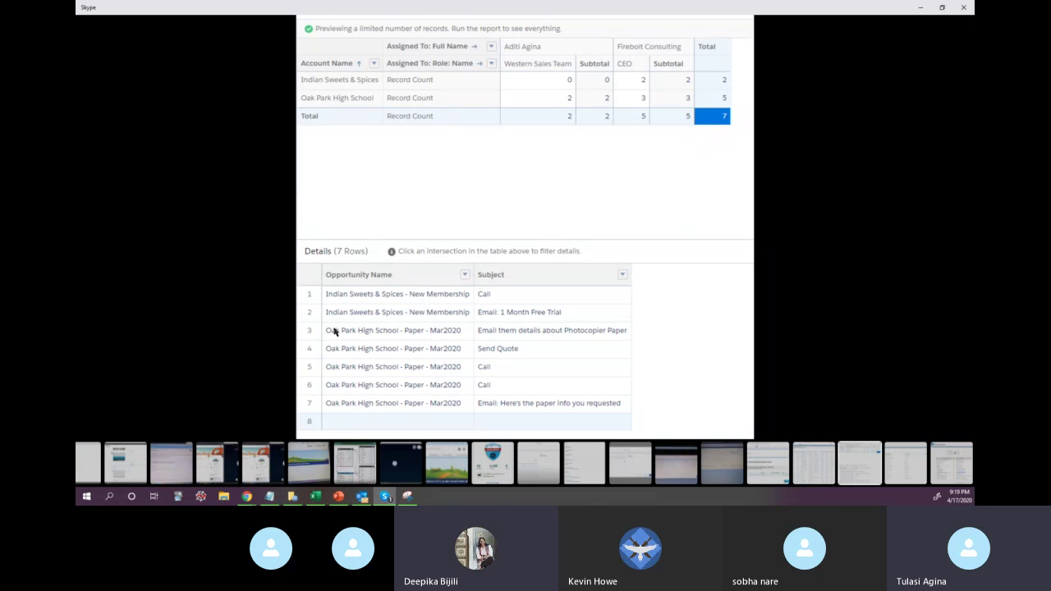
pyautogui.moveTo(179, 289)
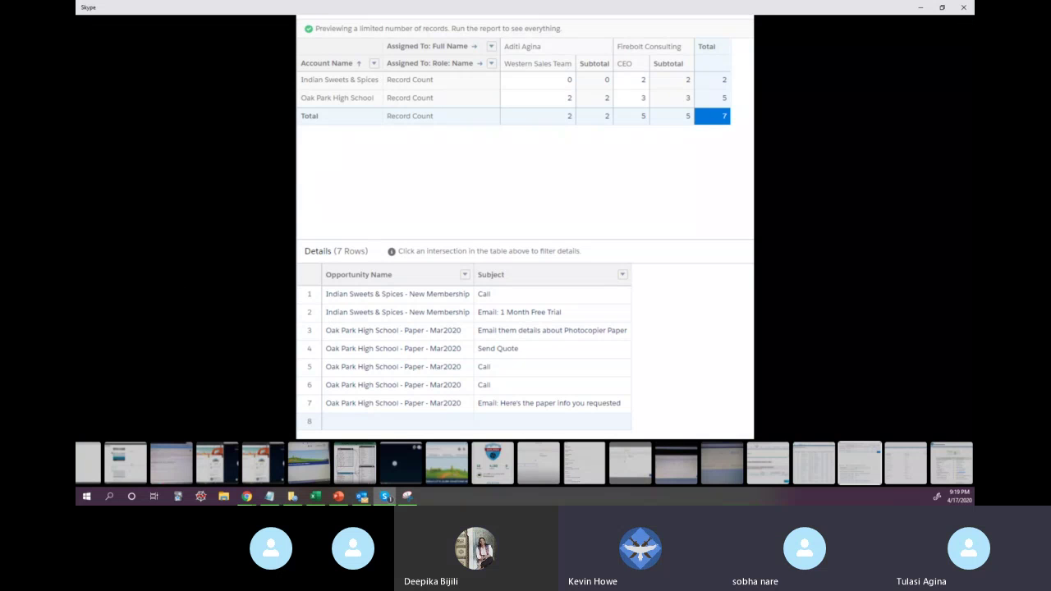
pyautogui.moveTo(747, 319)
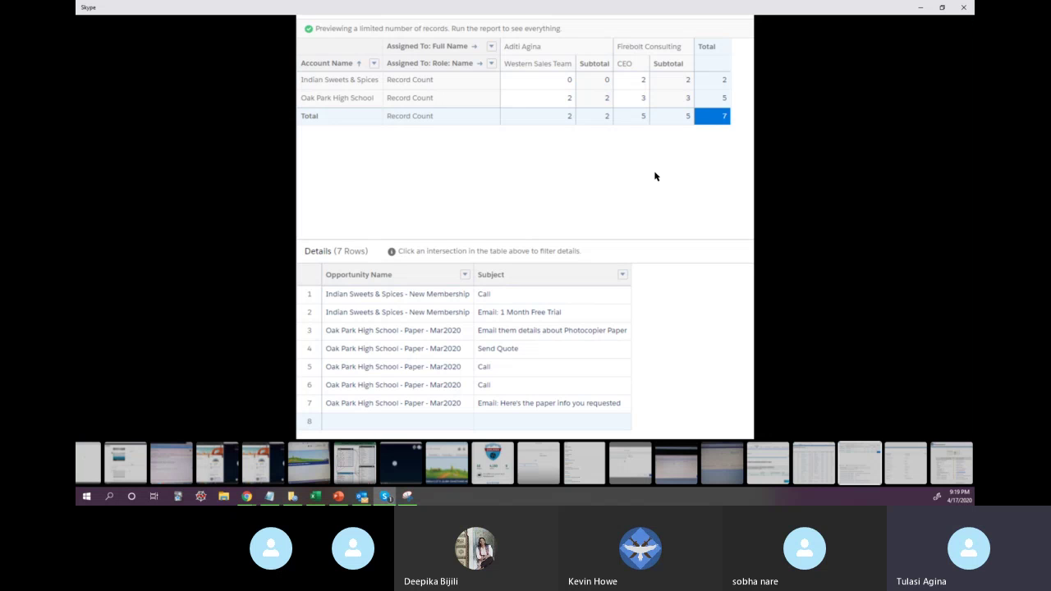
# Close the homework report screenshot and end the Skype call
pyautogui.moveTo(653, 168)
pyautogui.press('Escape')
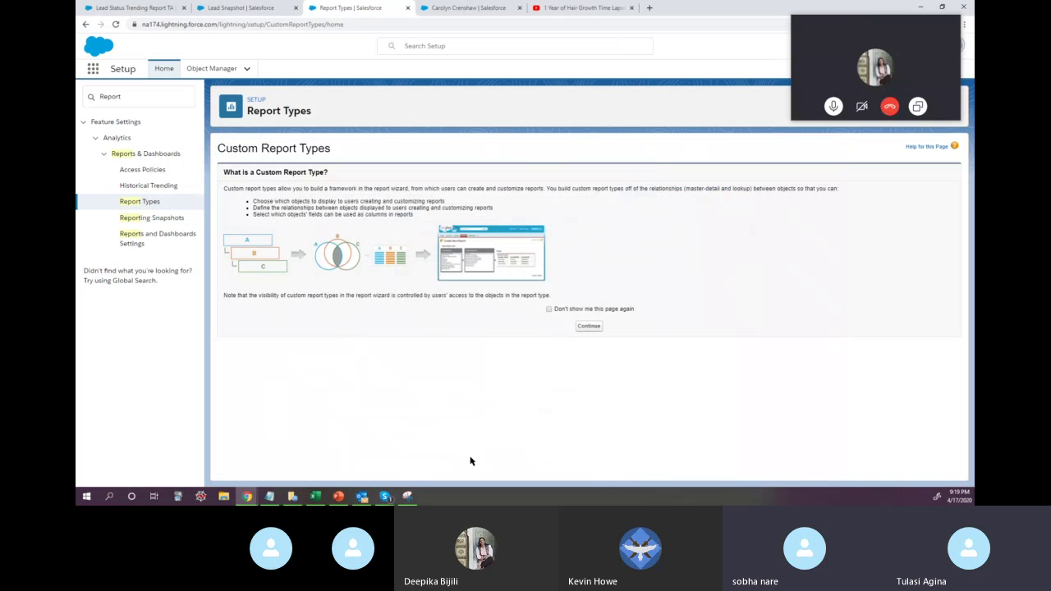
pyautogui.click(892, 107)
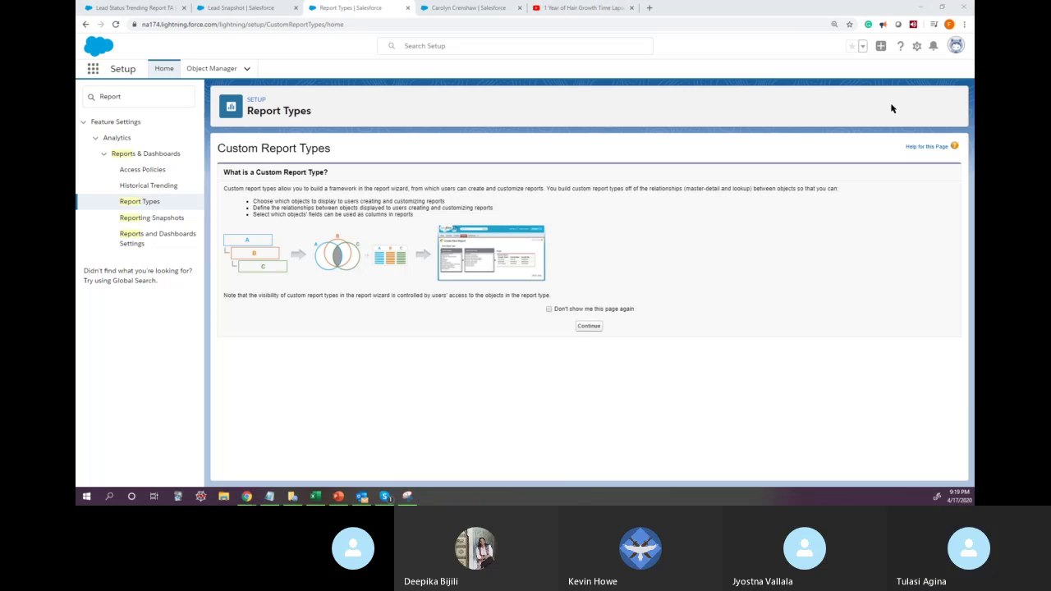